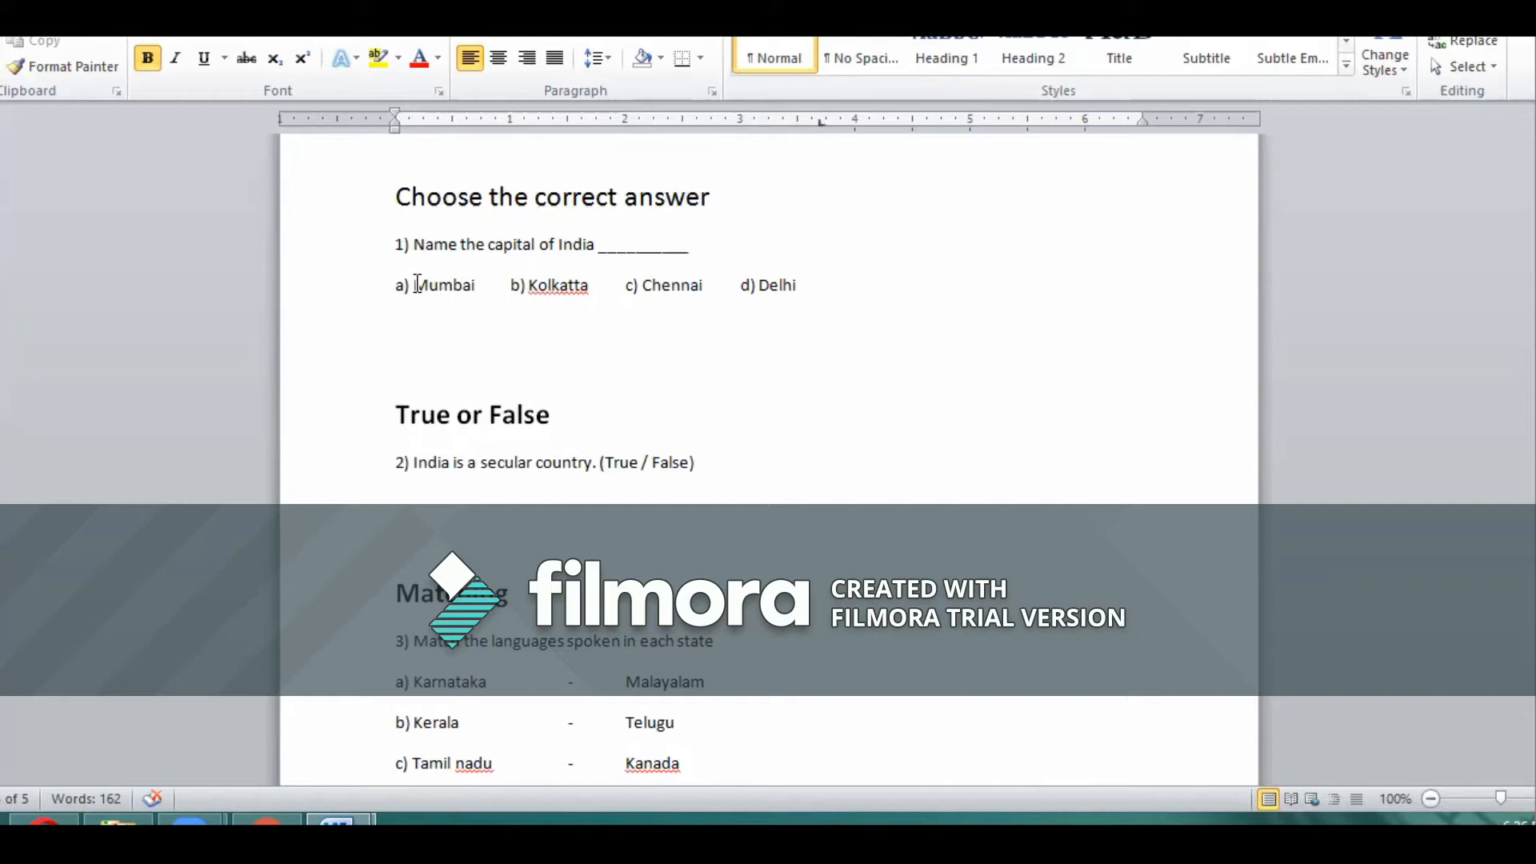
- Review the sample questions in the document, from choosing the correct answer through matching to picture identification
{"action": "scroll", "coordinate": [353, 676], "scroll_direction": "down", "scroll_amount": 12}
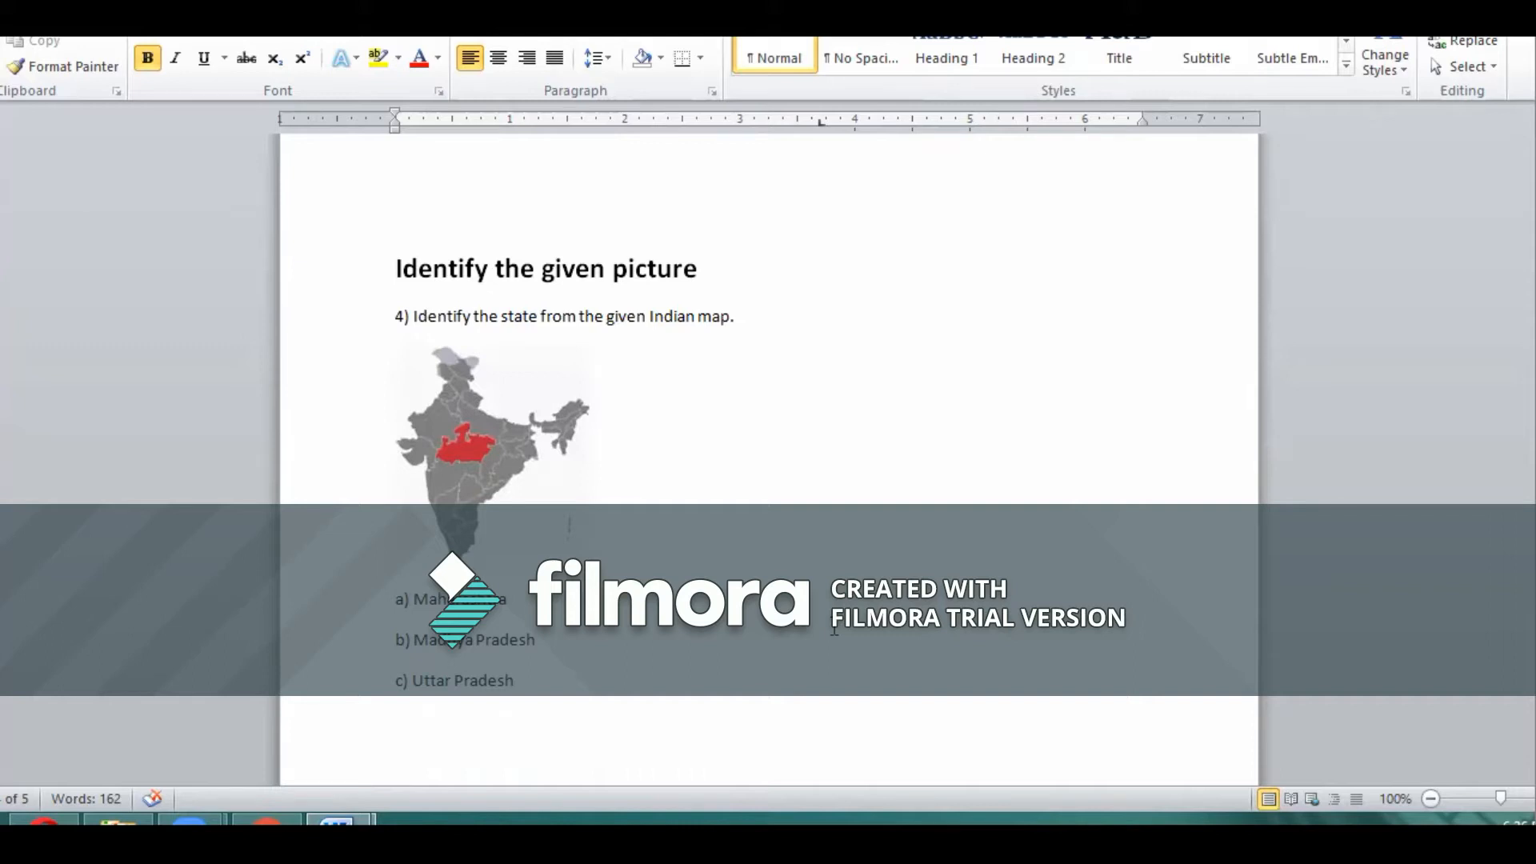
{"action": "scroll", "coordinate": [835, 630], "scroll_direction": "down", "scroll_amount": 6}
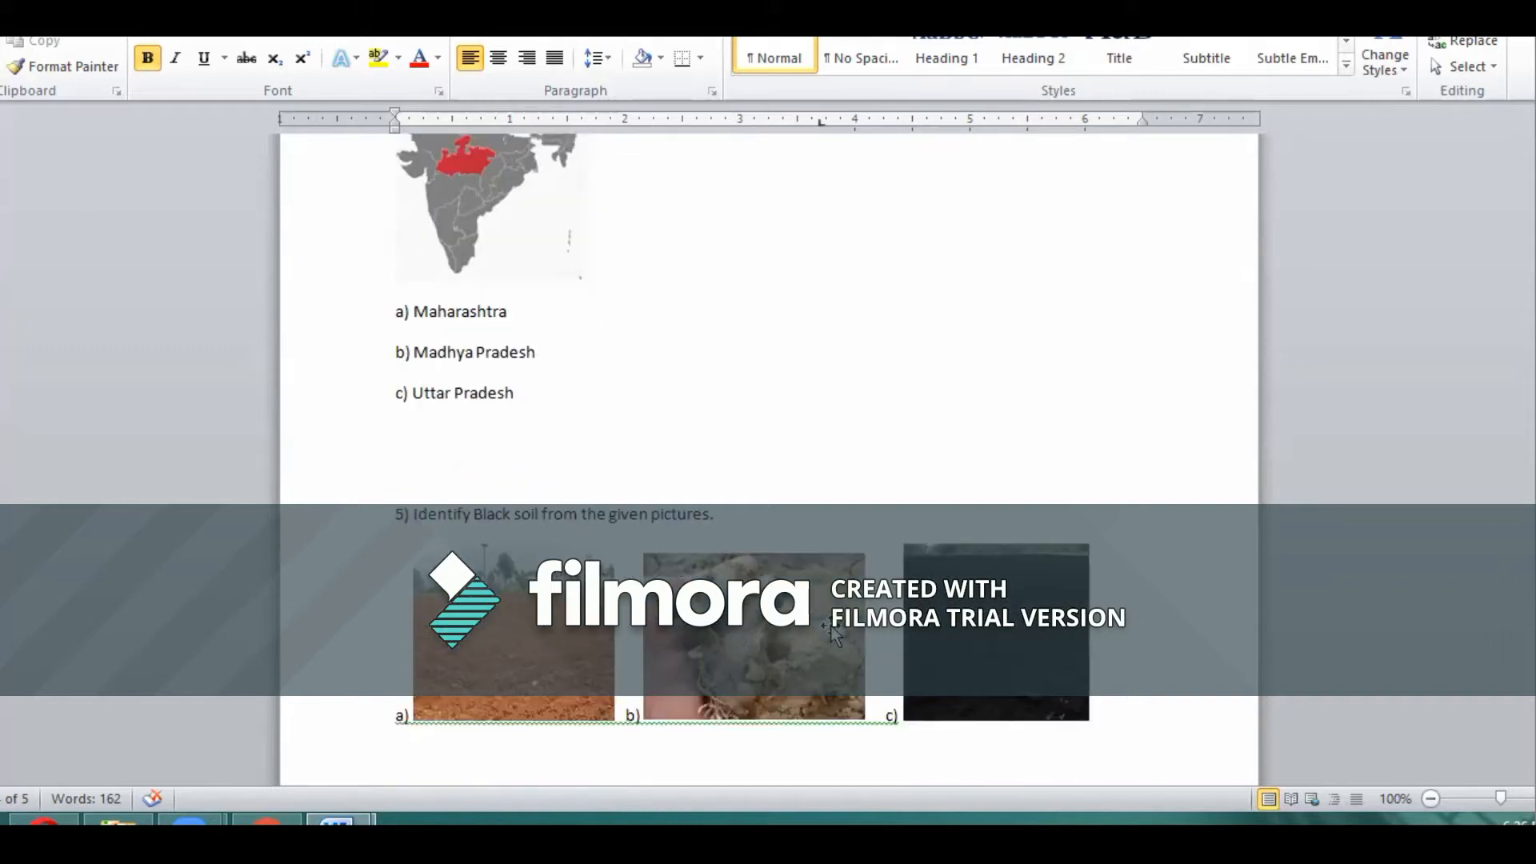
{"action": "scroll", "coordinate": [816, 620], "scroll_direction": "down", "scroll_amount": 6}
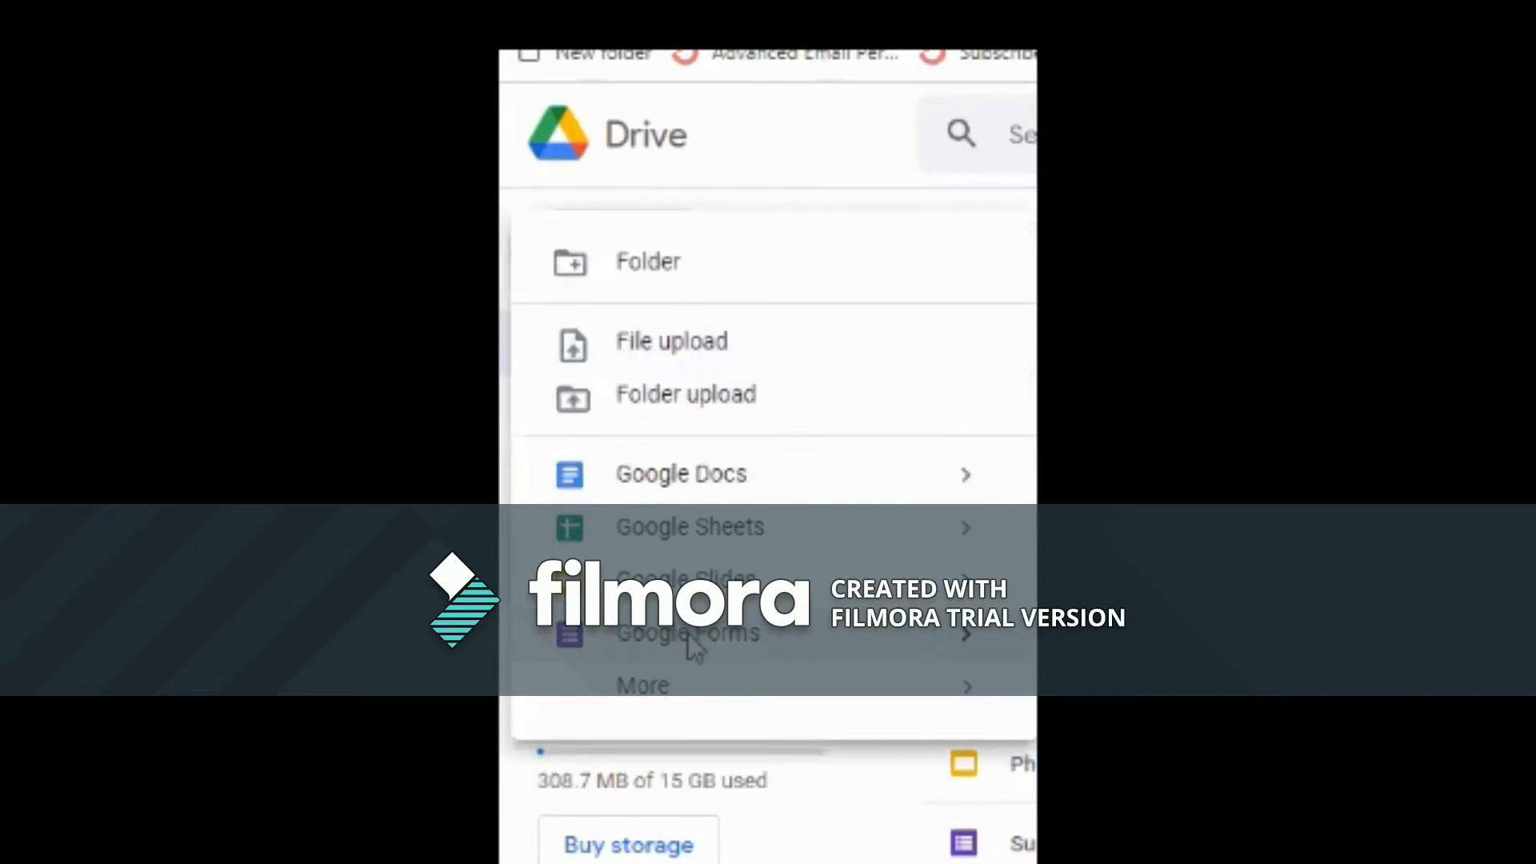
- Create a new Google Form from Google Drive and name it "Sample form", using the same text as its title
{"action": "left_click", "coordinate": [693, 646]}
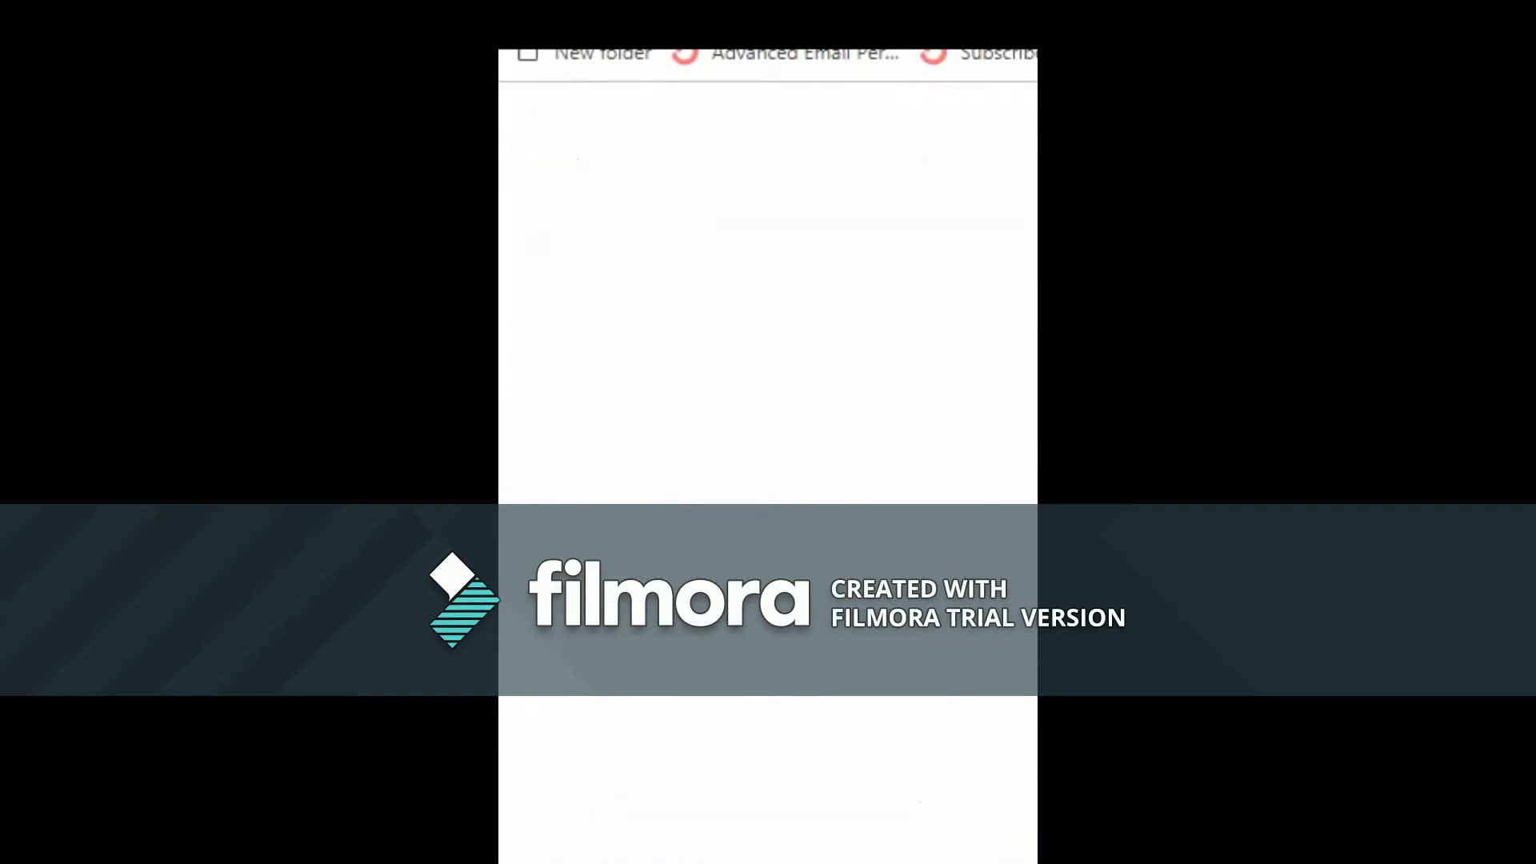
{"action": "left_click", "coordinate": [185, 106]}
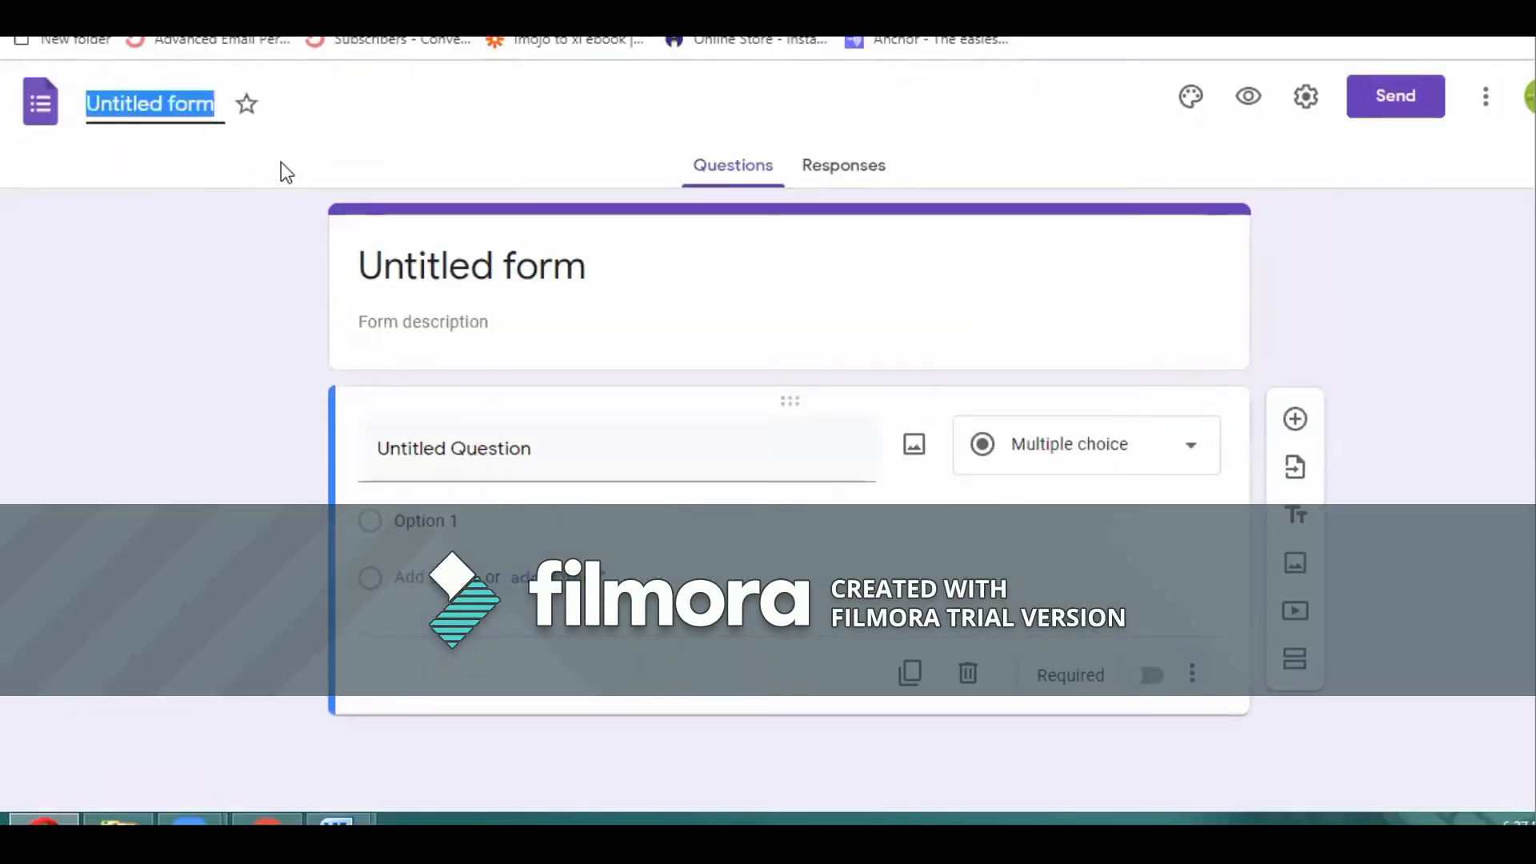
{"action": "key", "text": "BackSpace"}
{"action": "type", "text": "Sample form"}
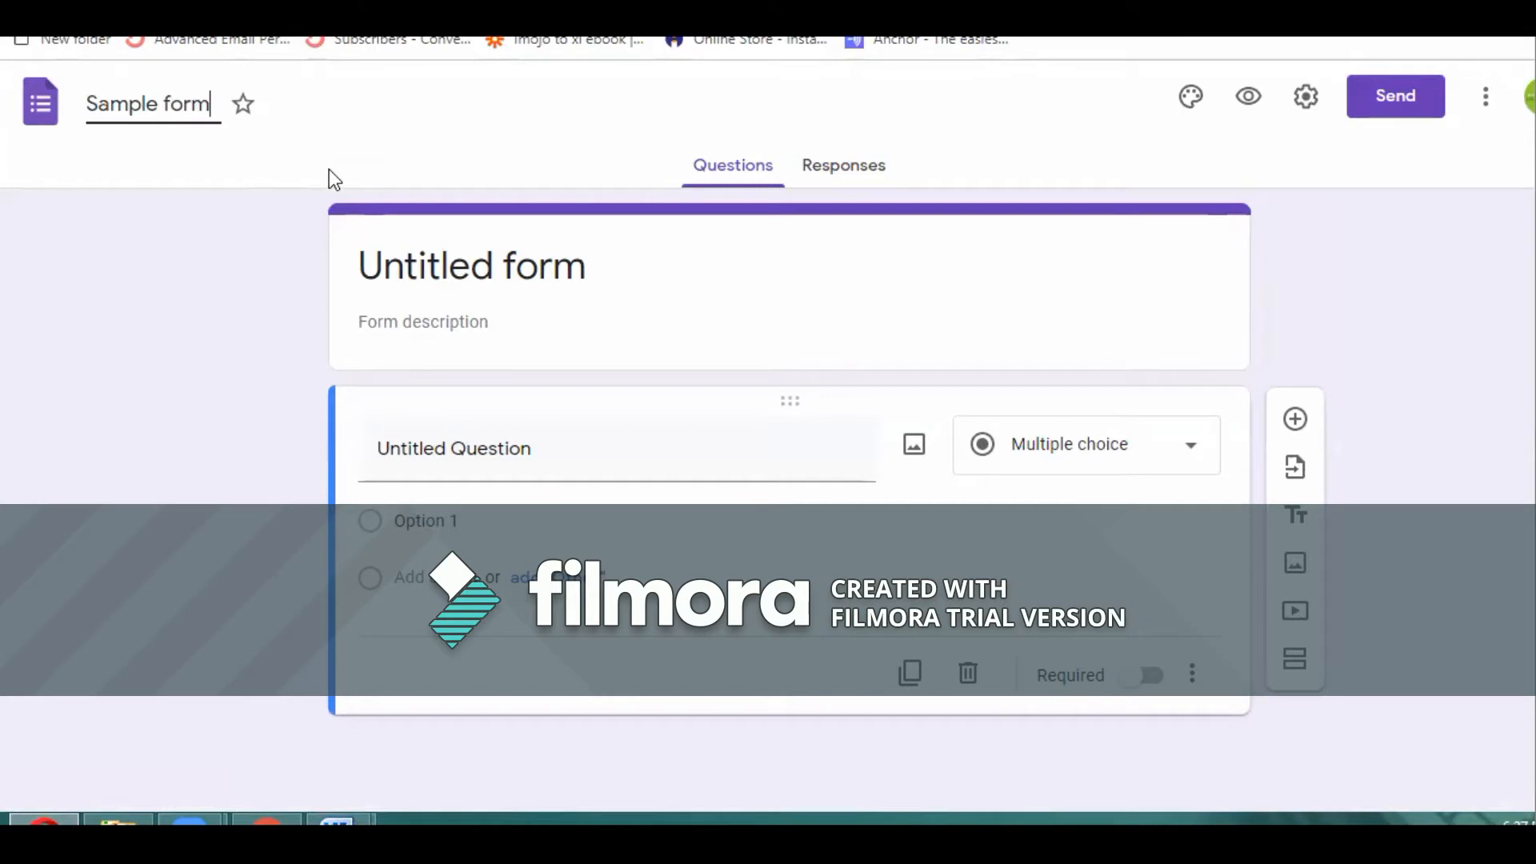
{"action": "left_click", "coordinate": [527, 261]}
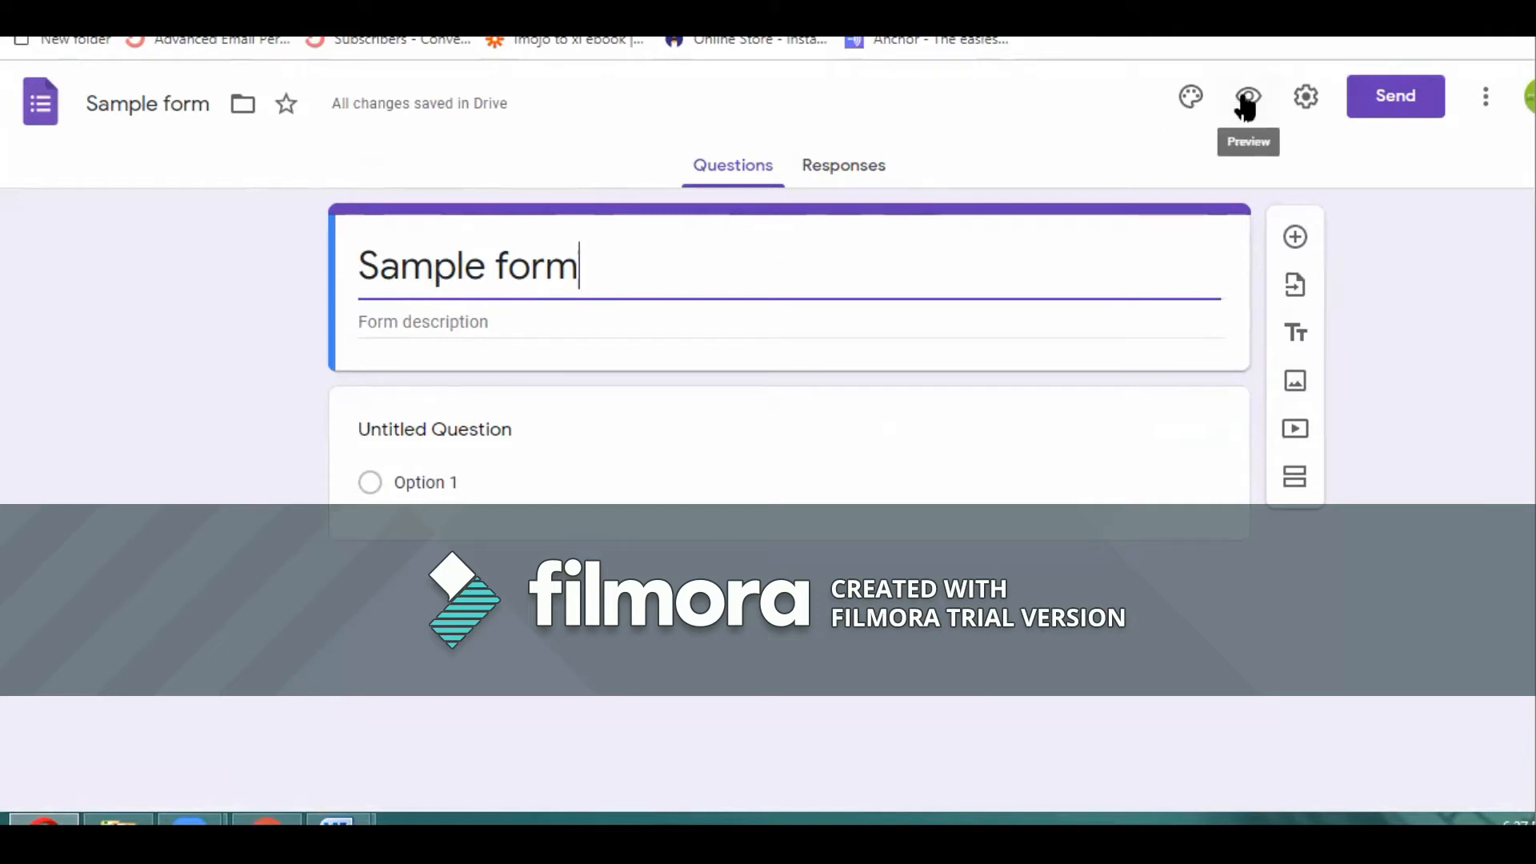
- Insert the illustrated bookshelf picture from the Work and School themes as the form's header image
{"action": "left_click", "coordinate": [1200, 104]}
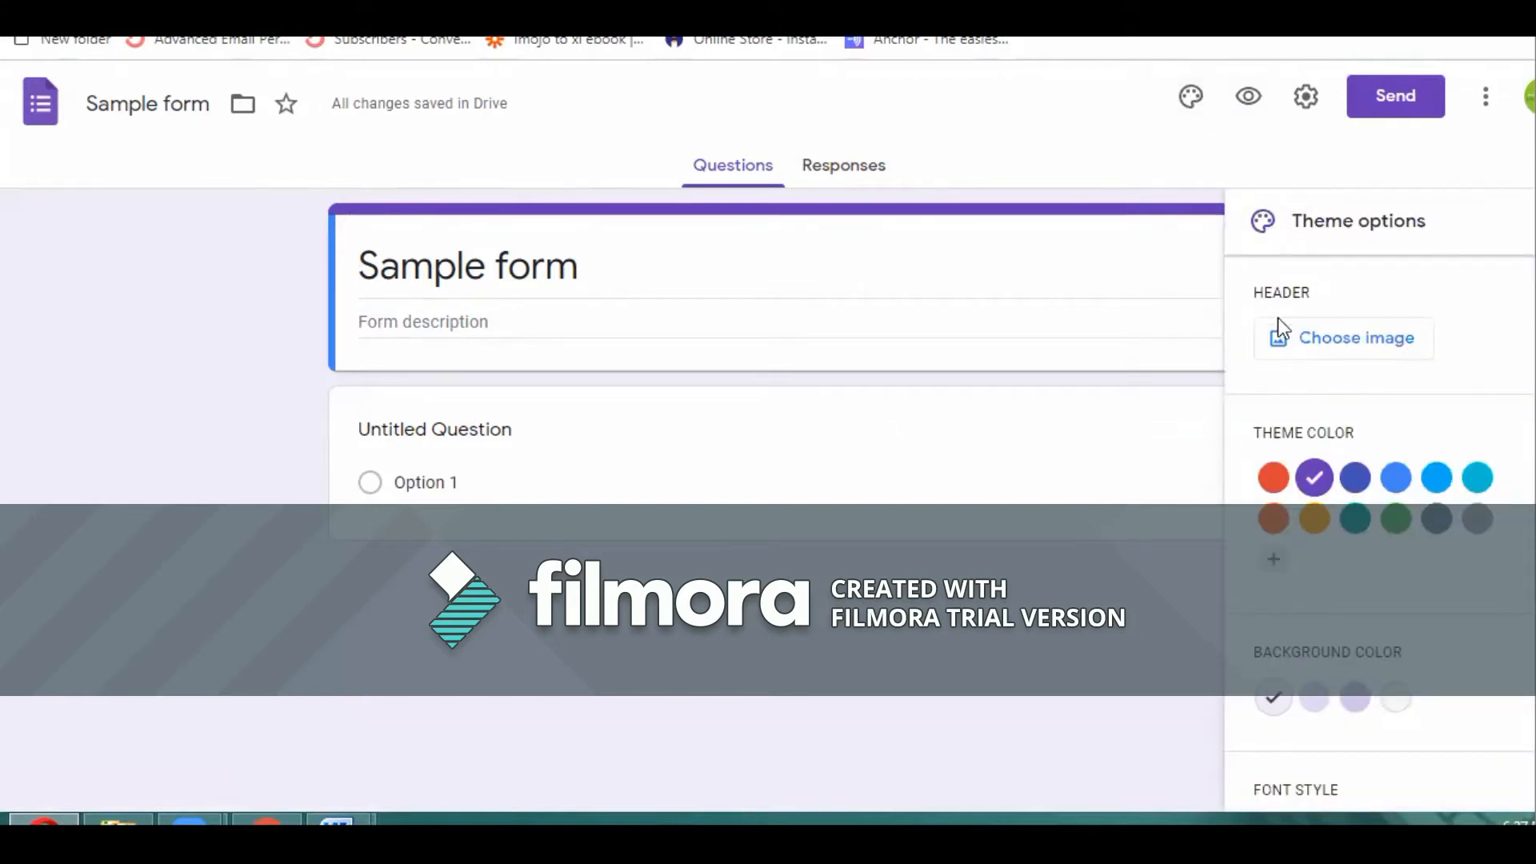
{"action": "left_click", "coordinate": [1292, 344]}
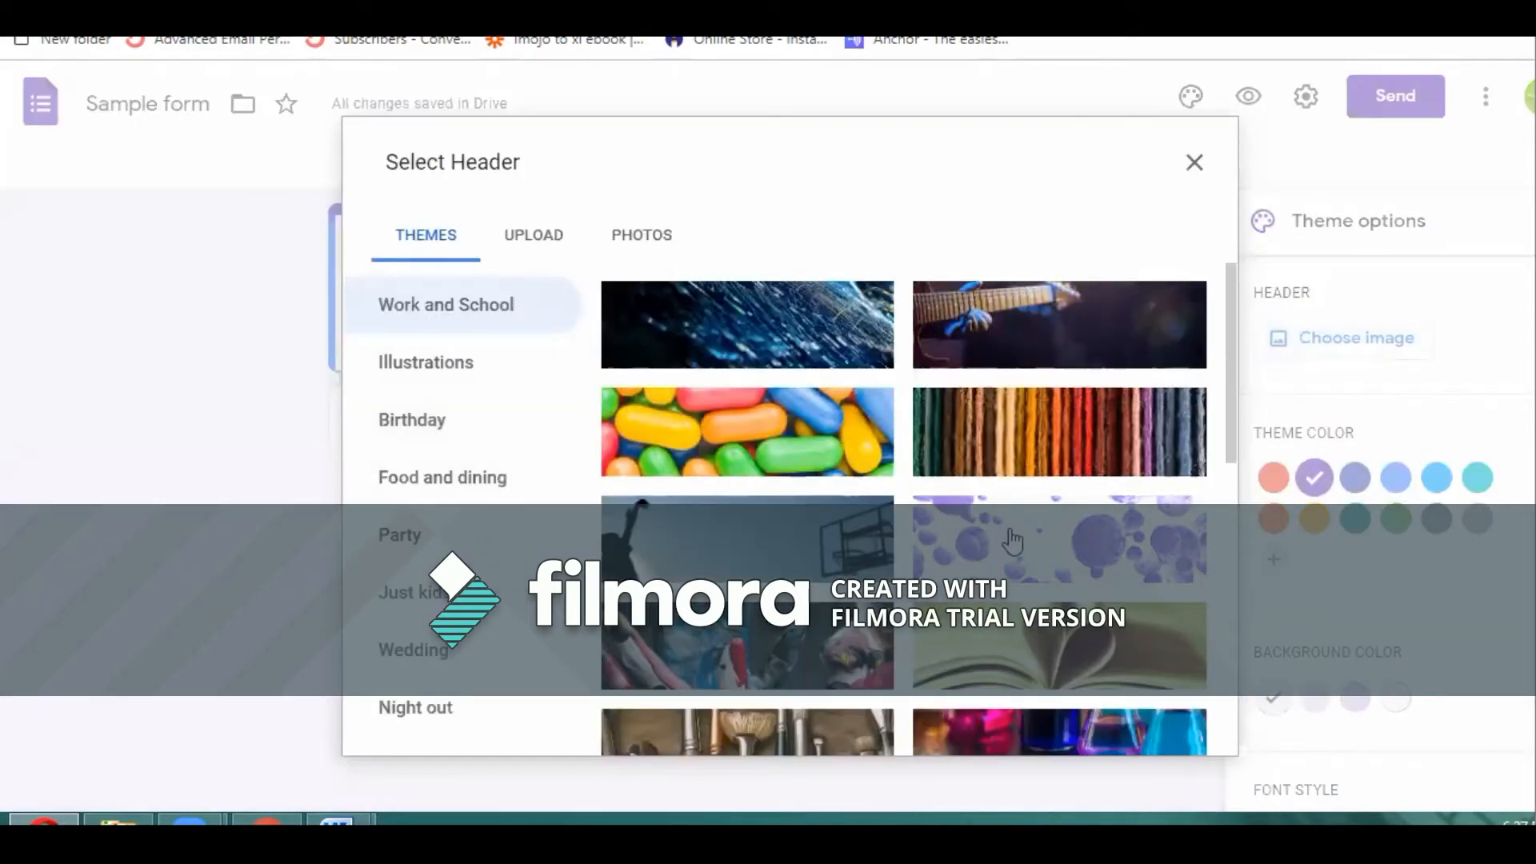
{"action": "scroll", "coordinate": [1012, 540], "scroll_direction": "down", "scroll_amount": 10}
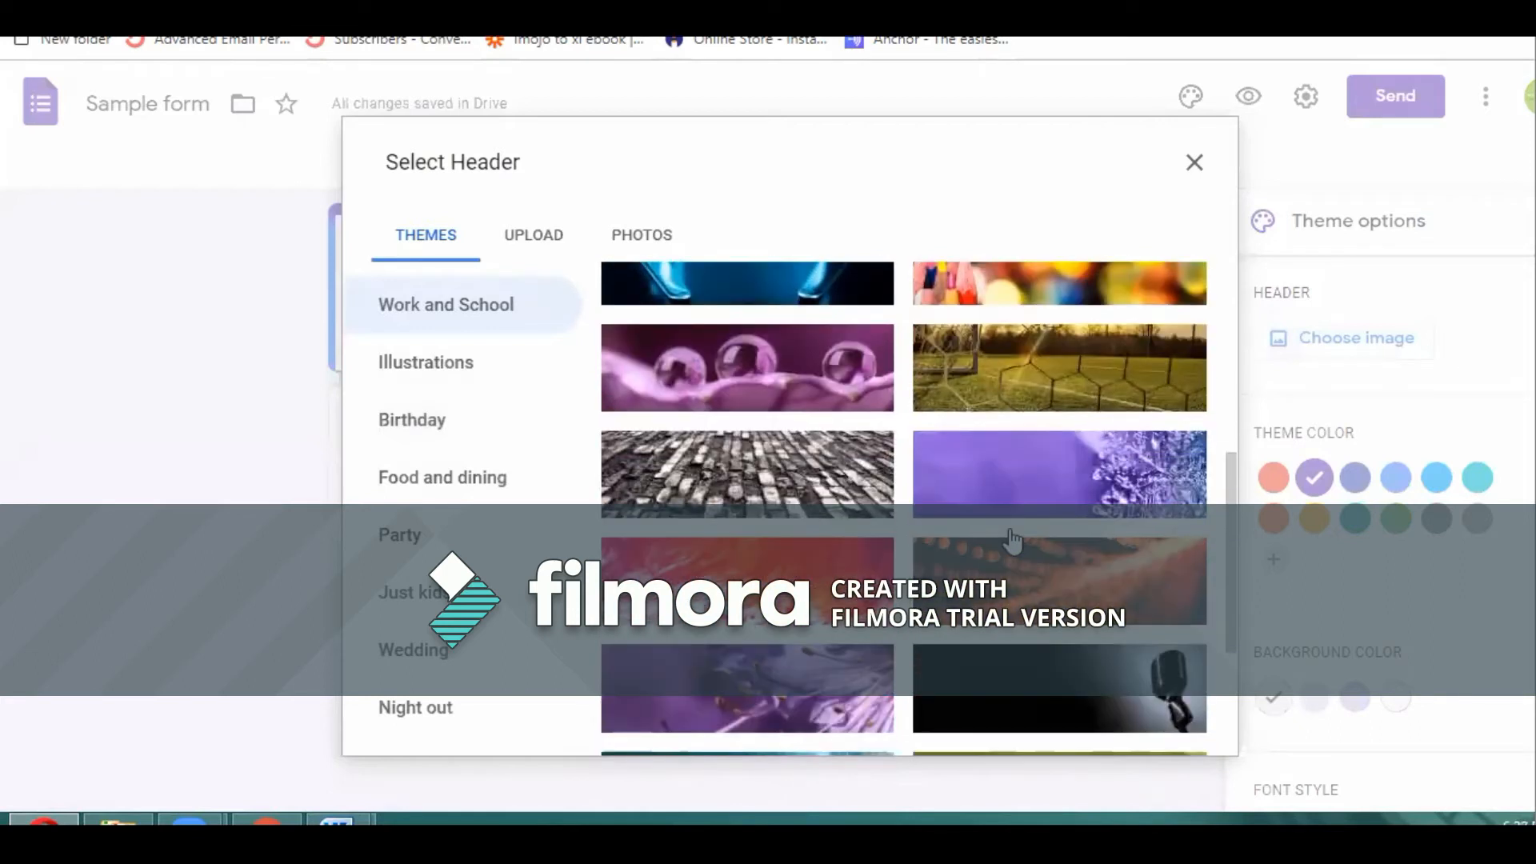
{"action": "scroll", "coordinate": [1012, 541], "scroll_direction": "down", "scroll_amount": 10}
{"action": "scroll", "coordinate": [1012, 540], "scroll_direction": "down", "scroll_amount": 5}
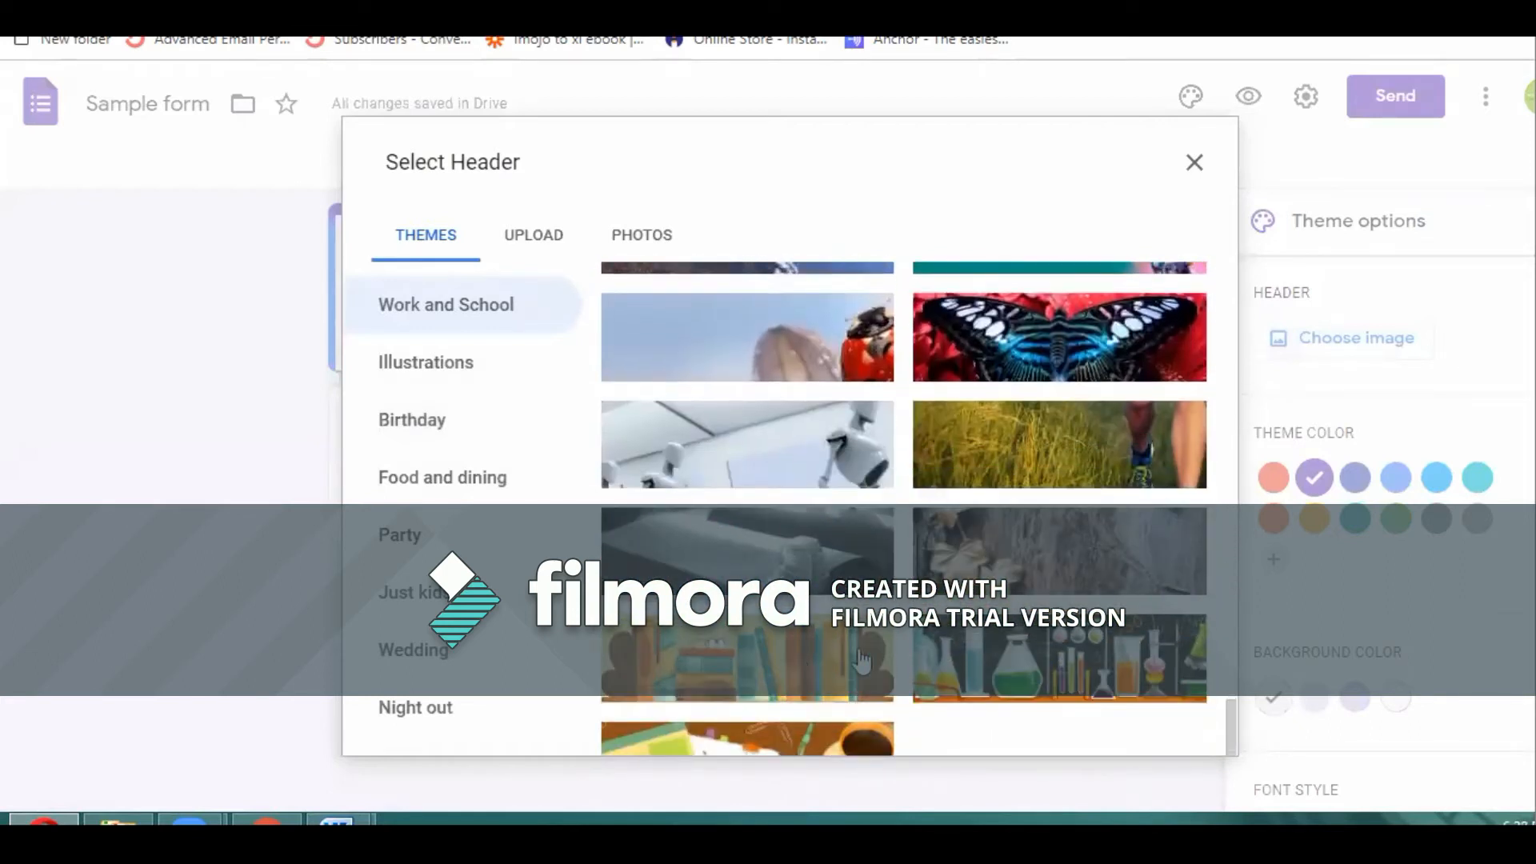
{"action": "left_click", "coordinate": [890, 638]}
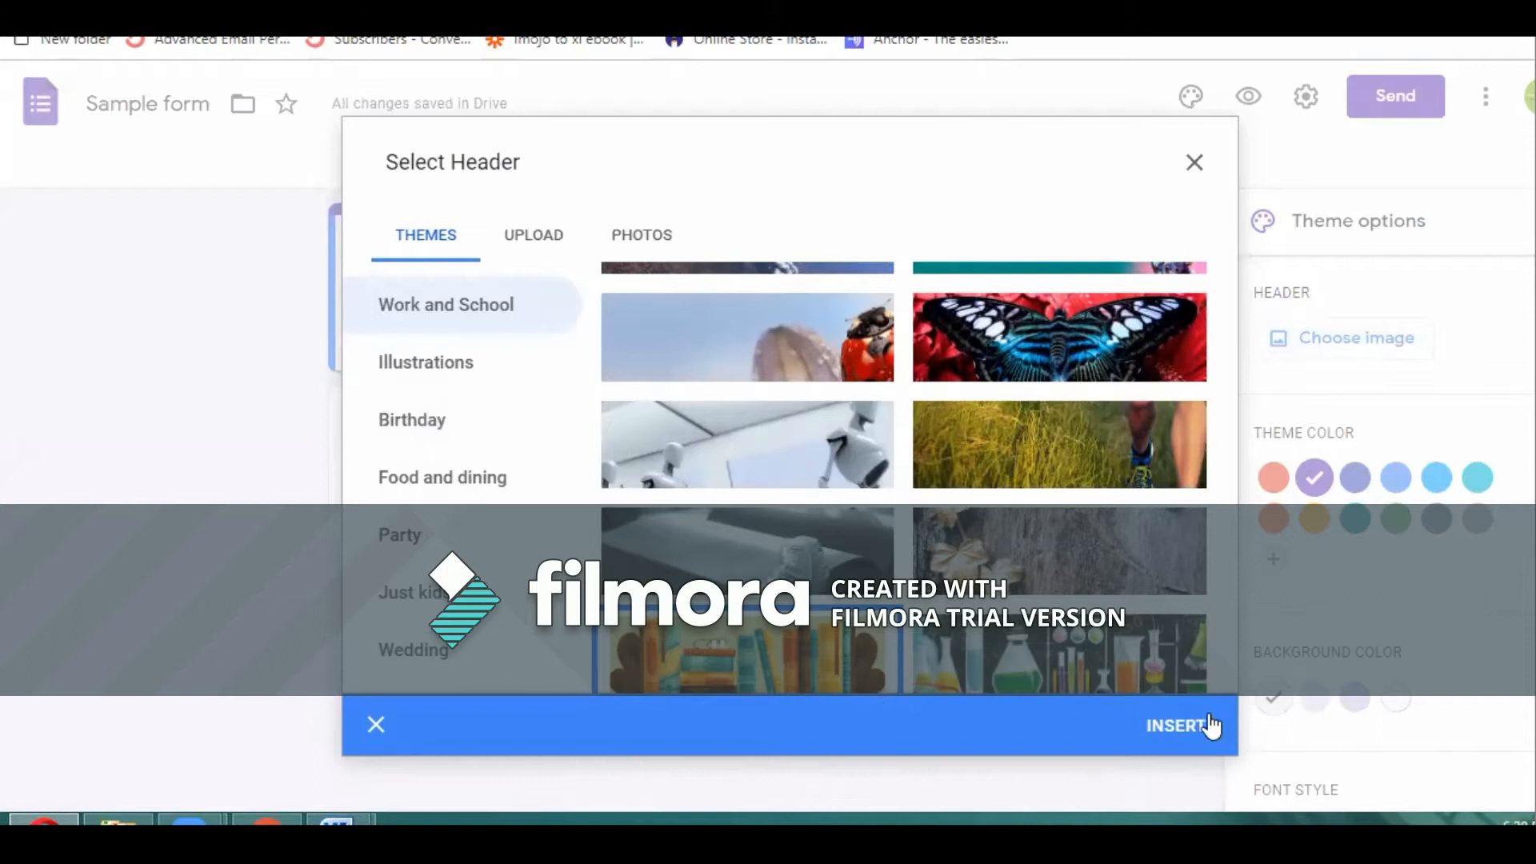
{"action": "left_click", "coordinate": [1176, 726]}
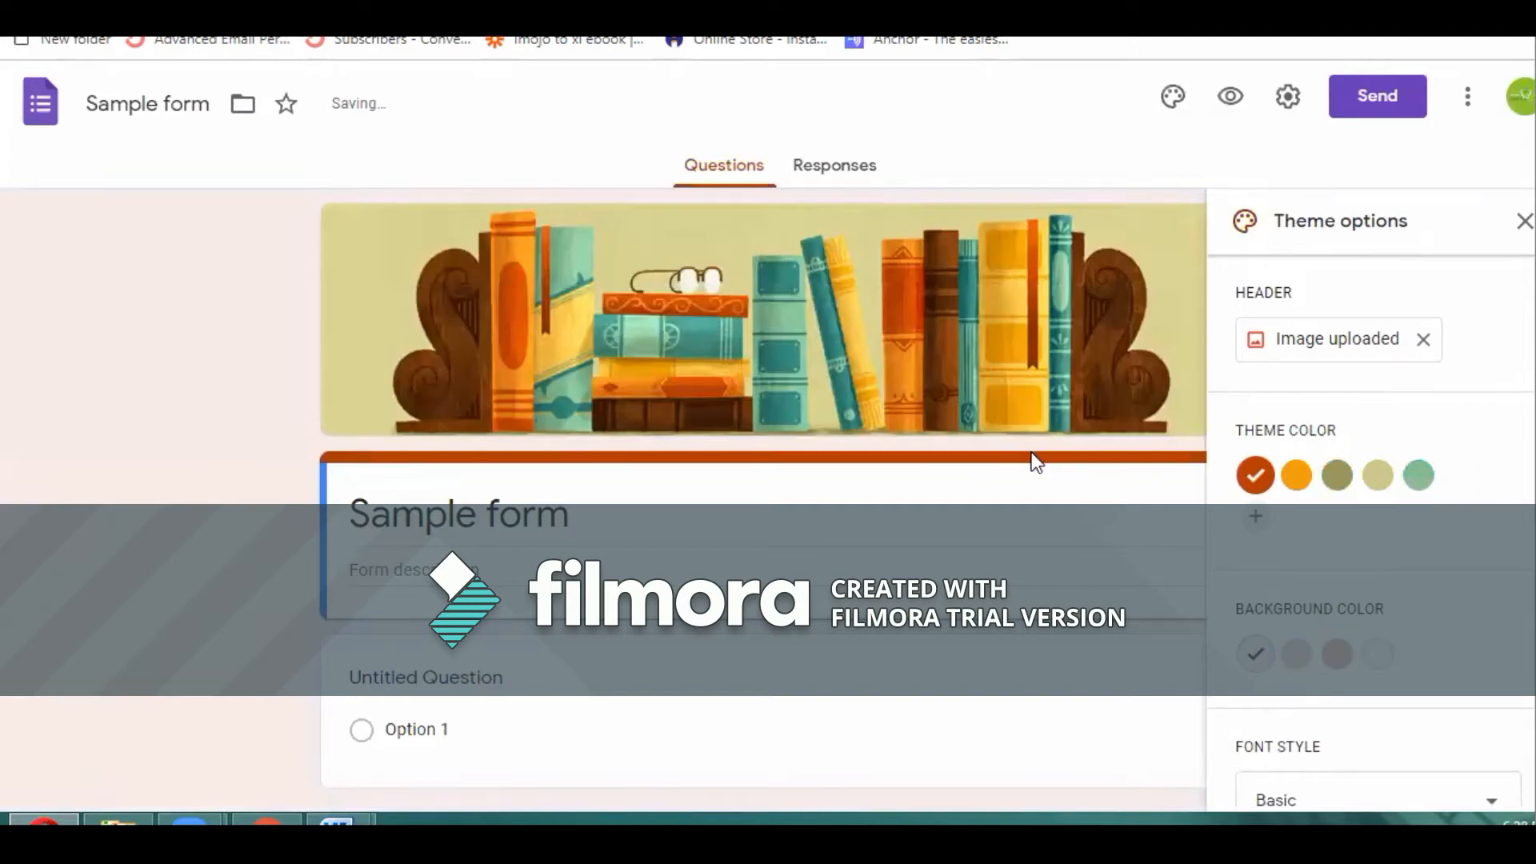
- Try the green theme color and a darker background shade for the form
{"action": "left_click", "coordinate": [1419, 476]}
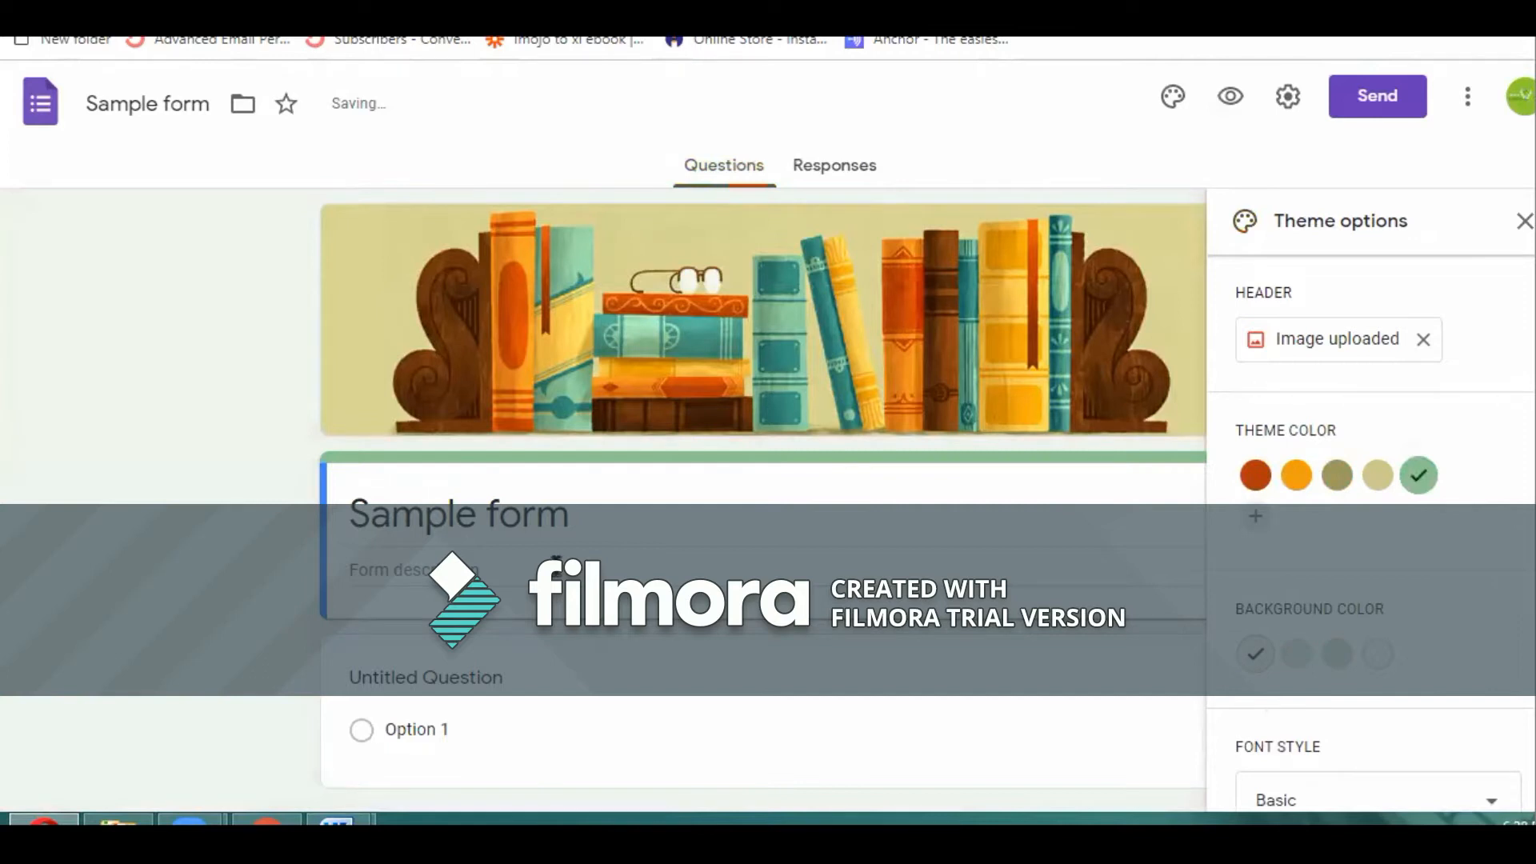
{"action": "scroll", "coordinate": [393, 503], "scroll_direction": "down", "scroll_amount": 1}
{"action": "left_click", "coordinate": [1297, 478]}
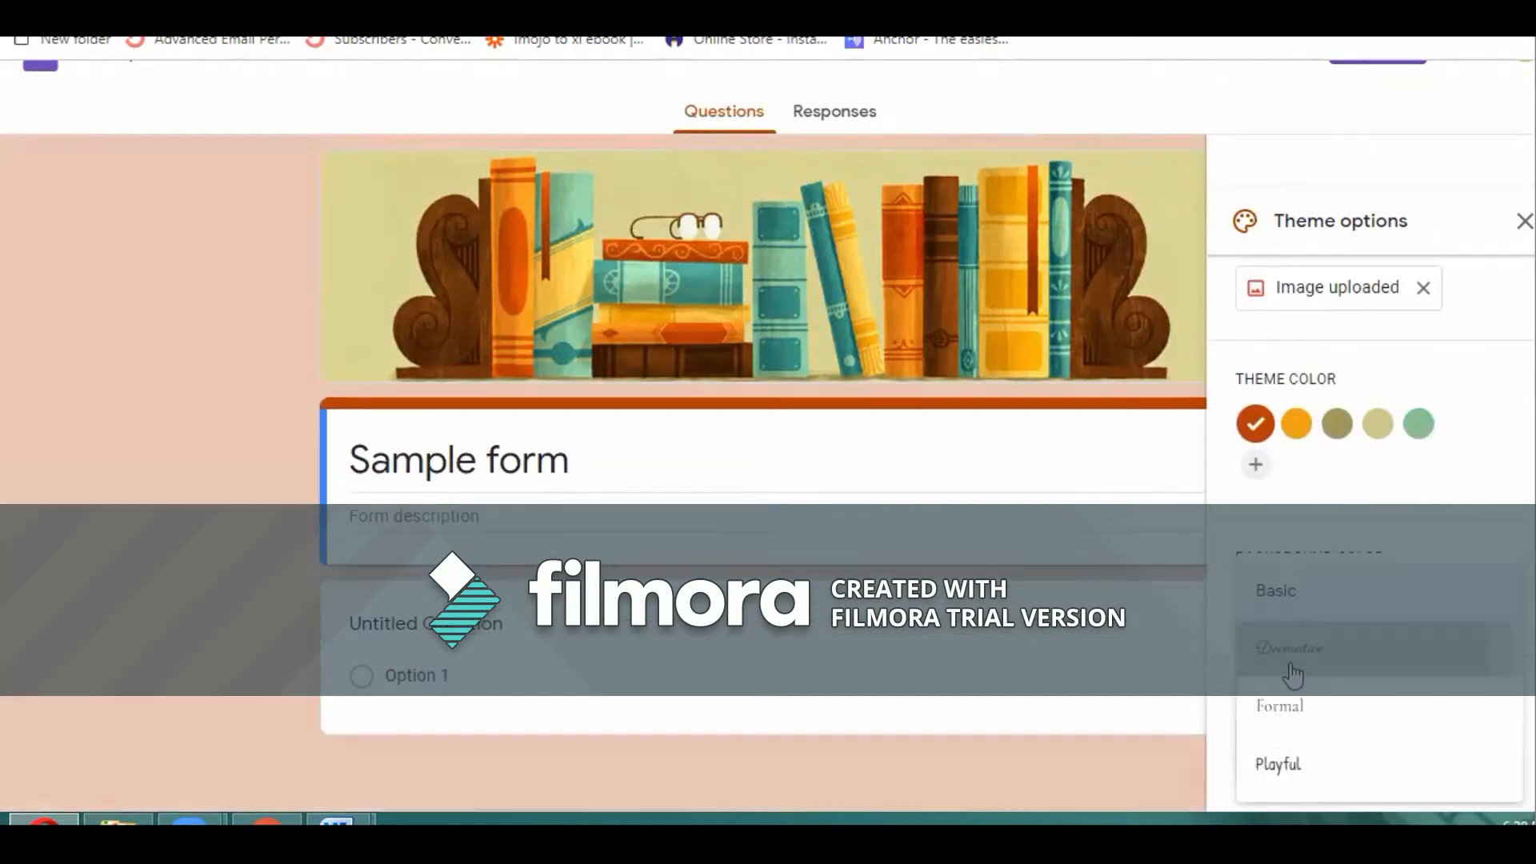
- Try the Decorative and Formal font styles, and return the form to the Basic font and the lightest background color
{"action": "left_click", "coordinate": [1290, 658]}
{"action": "left_click", "coordinate": [1291, 764]}
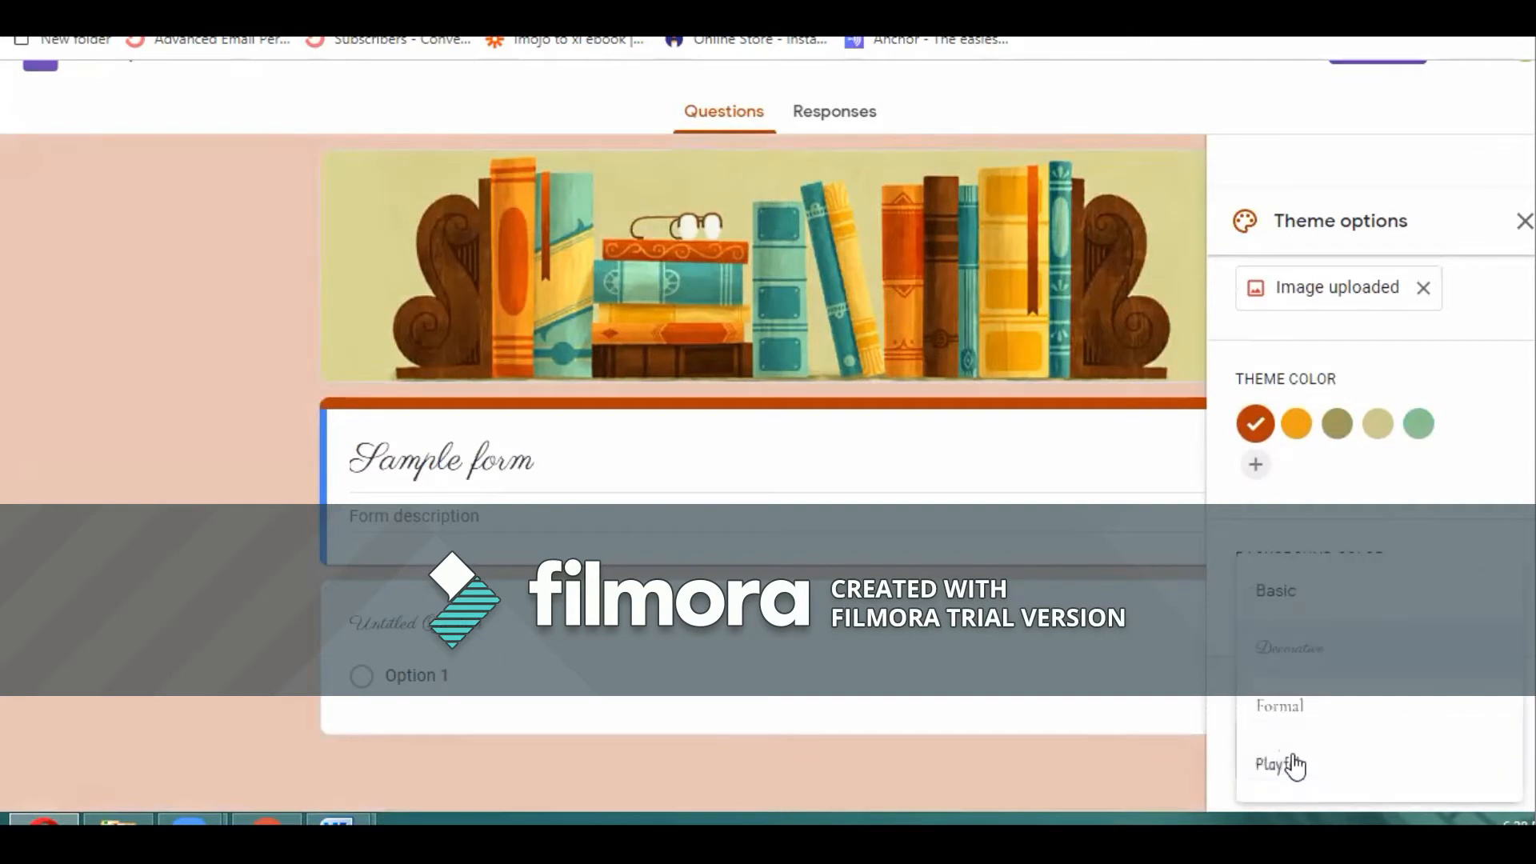
{"action": "left_click", "coordinate": [1319, 718]}
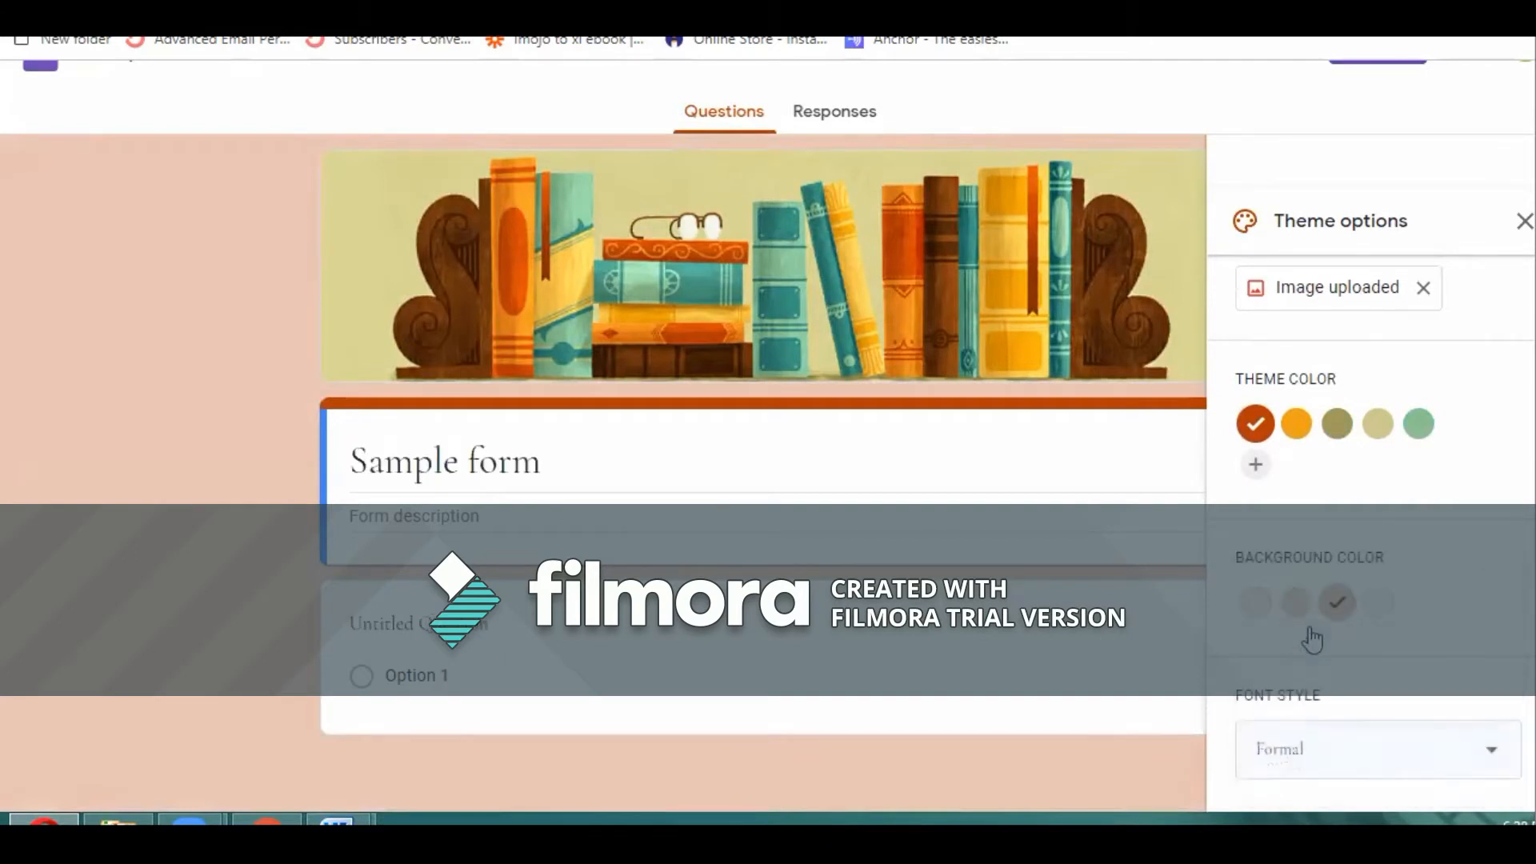
{"action": "left_click", "coordinate": [1297, 762]}
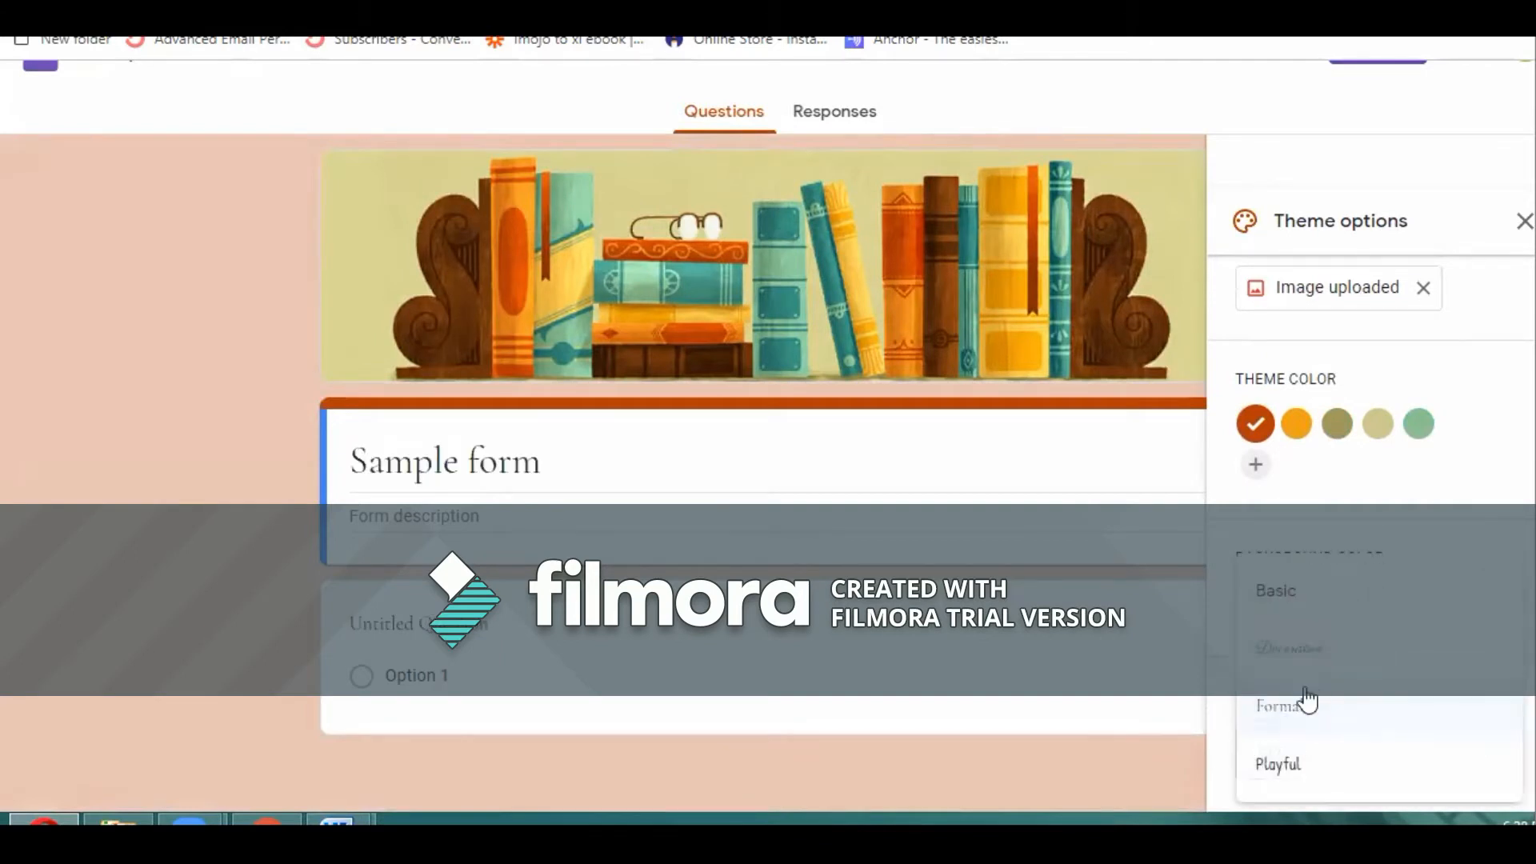
{"action": "left_click", "coordinate": [1310, 604]}
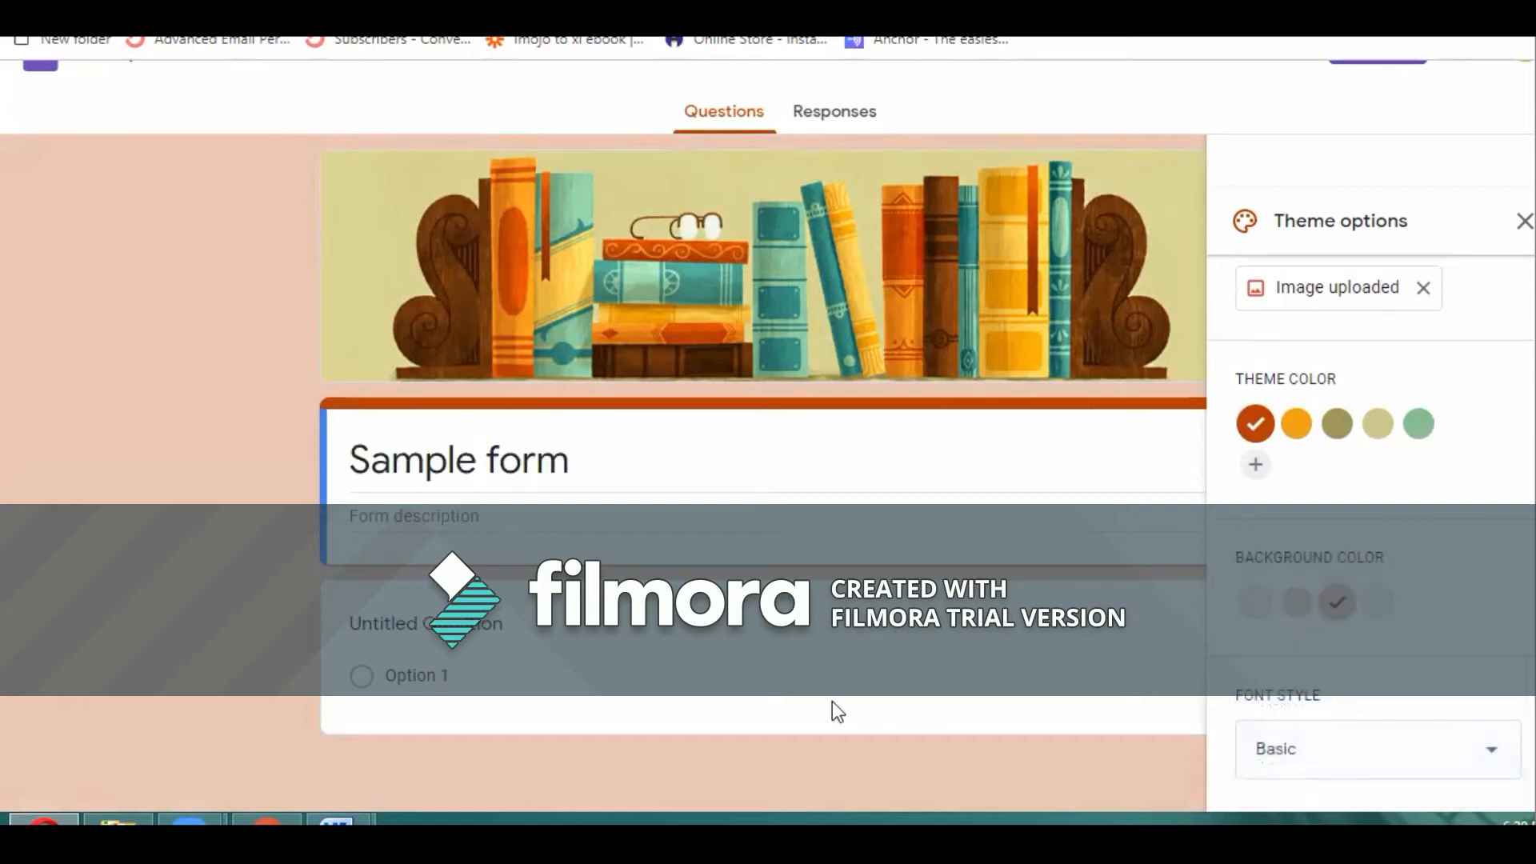
{"action": "left_click", "coordinate": [1255, 604]}
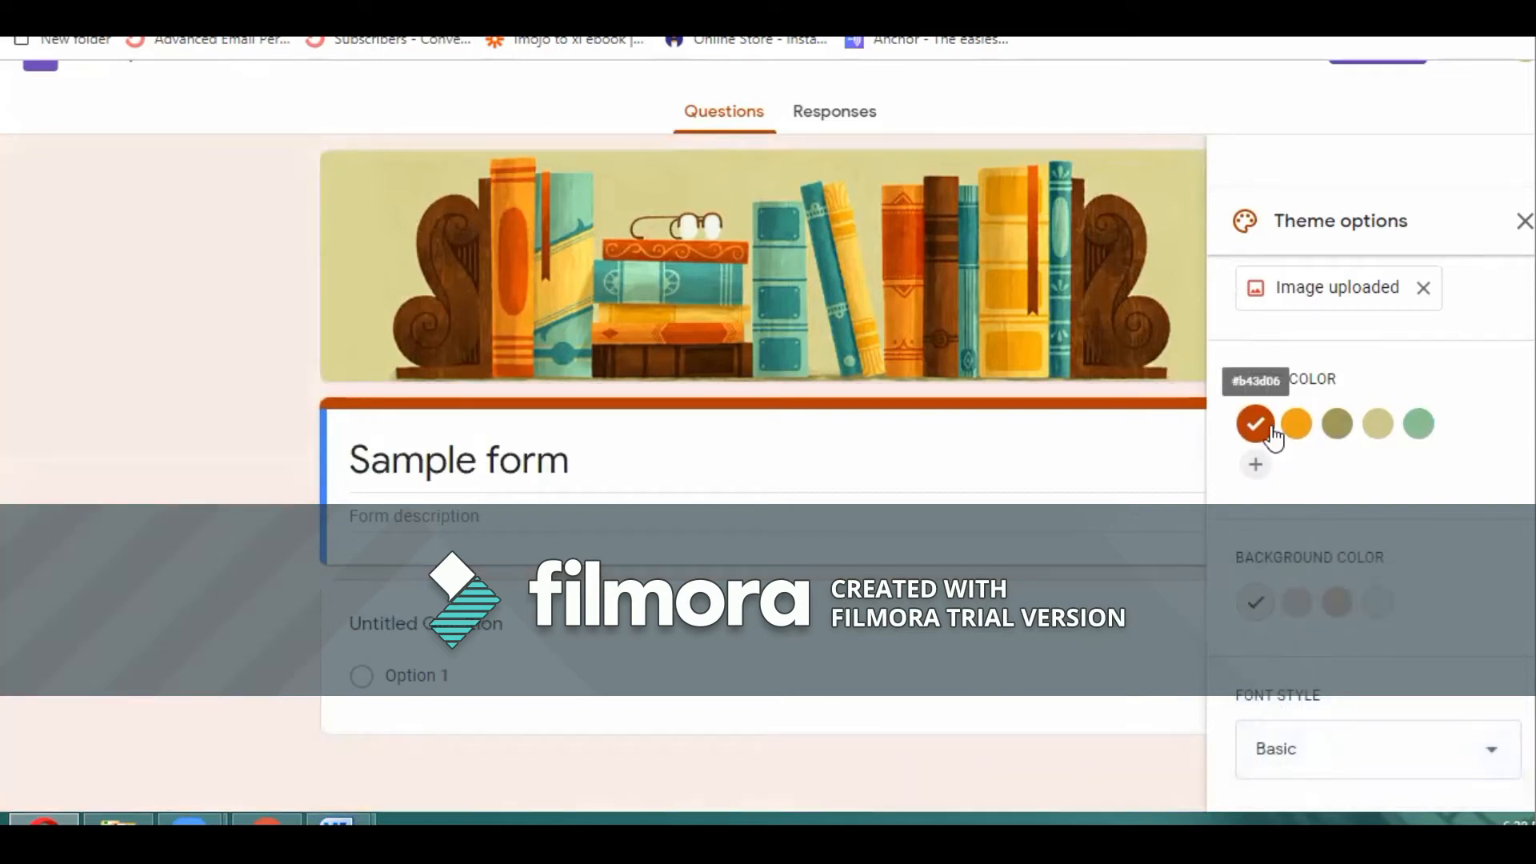
{"action": "scroll", "coordinate": [1273, 424], "scroll_direction": "up", "scroll_amount": 1}
{"action": "scroll", "coordinate": [1200, 422], "scroll_direction": "up", "scroll_amount": 1}
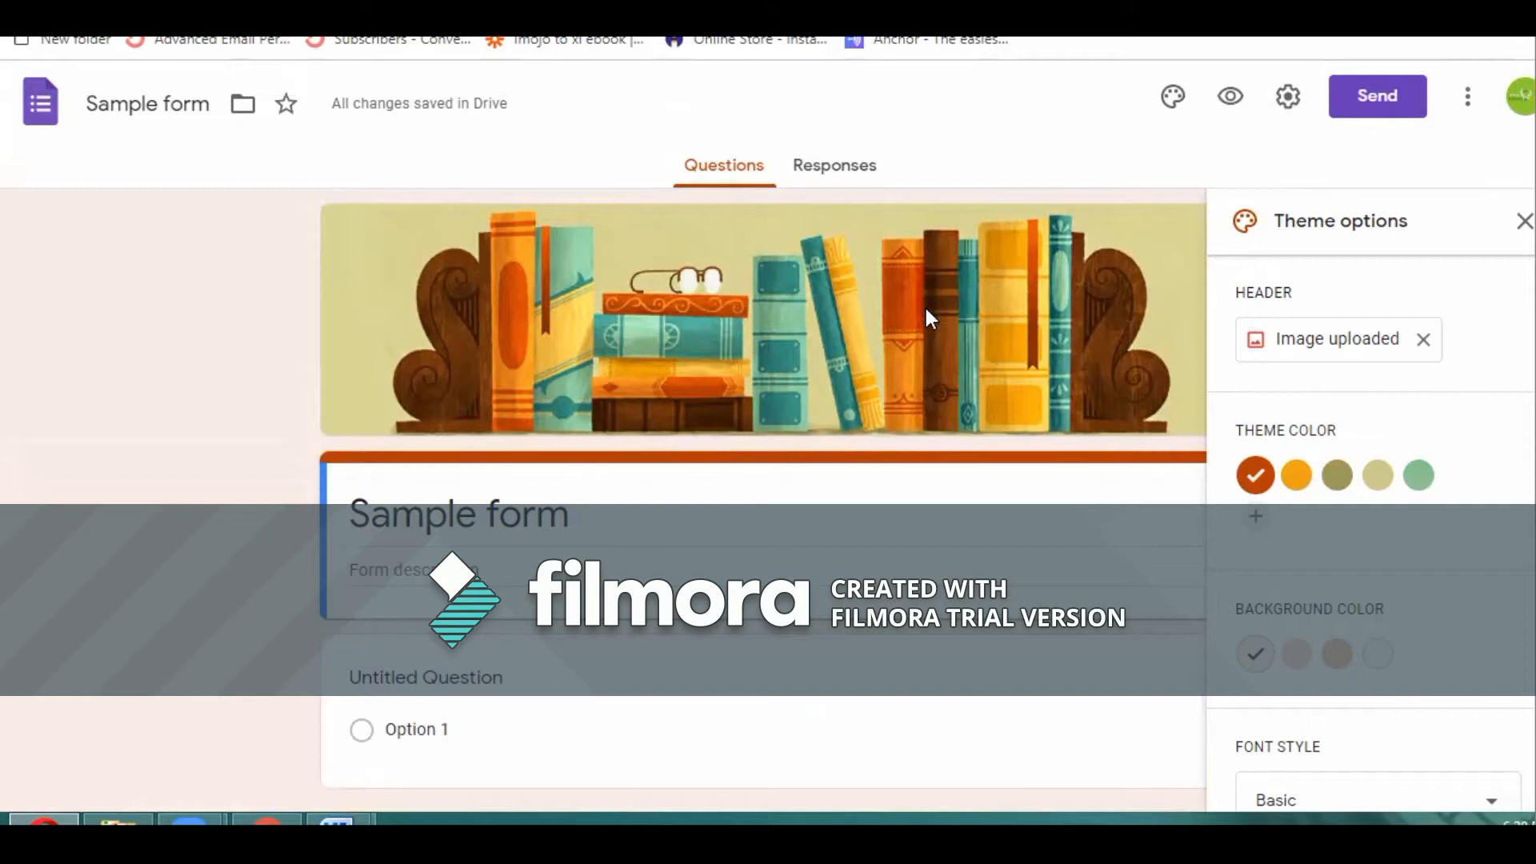
- Title the untitled first question "Name of the student"
{"action": "scroll", "coordinate": [589, 484], "scroll_direction": "down", "scroll_amount": 1}
{"action": "left_click", "coordinate": [498, 514]}
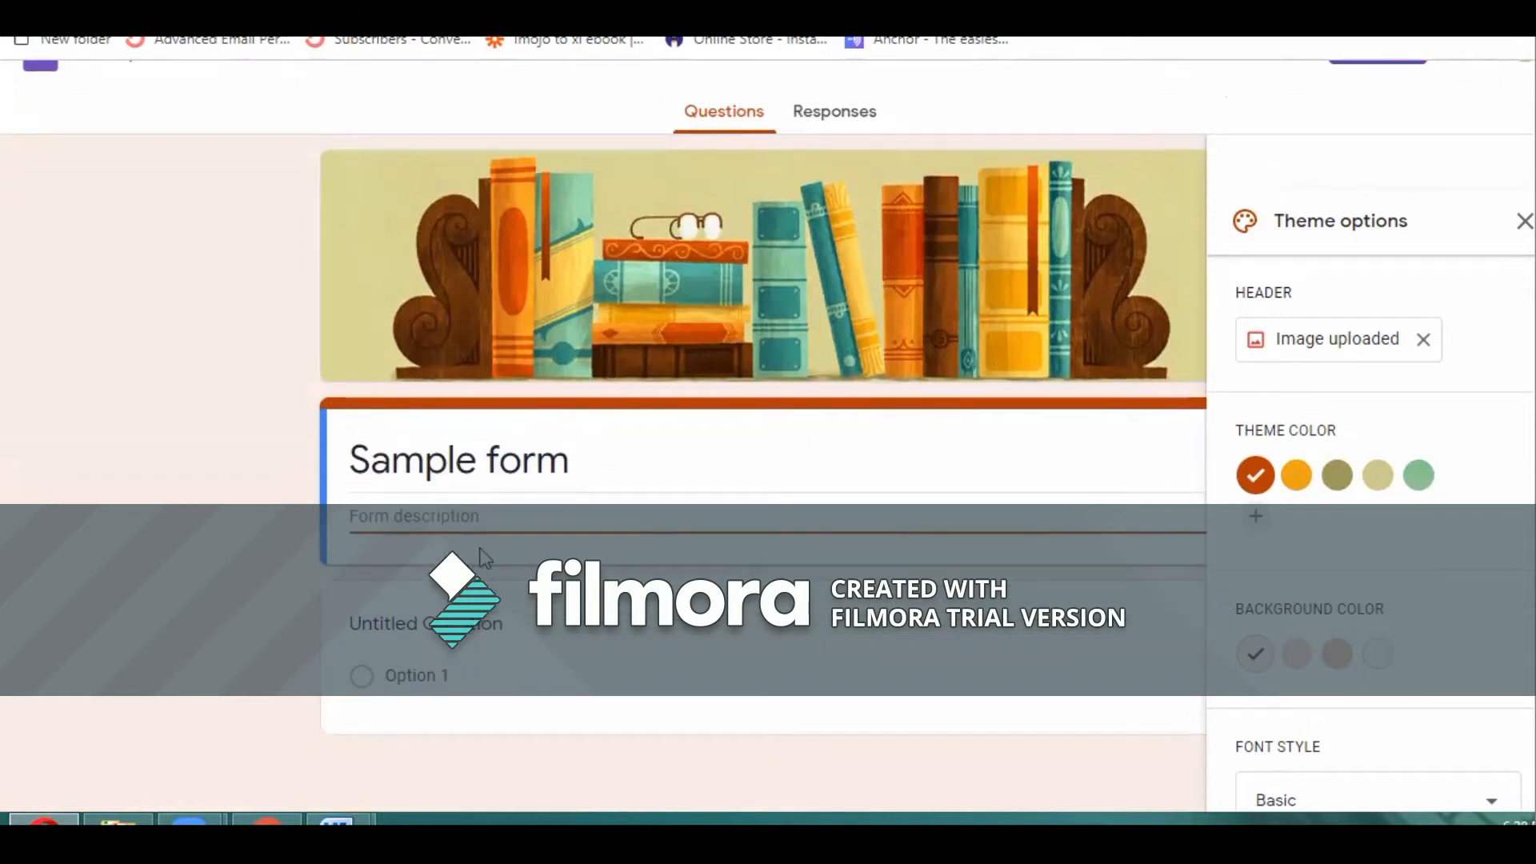
{"action": "left_click", "coordinate": [382, 618]}
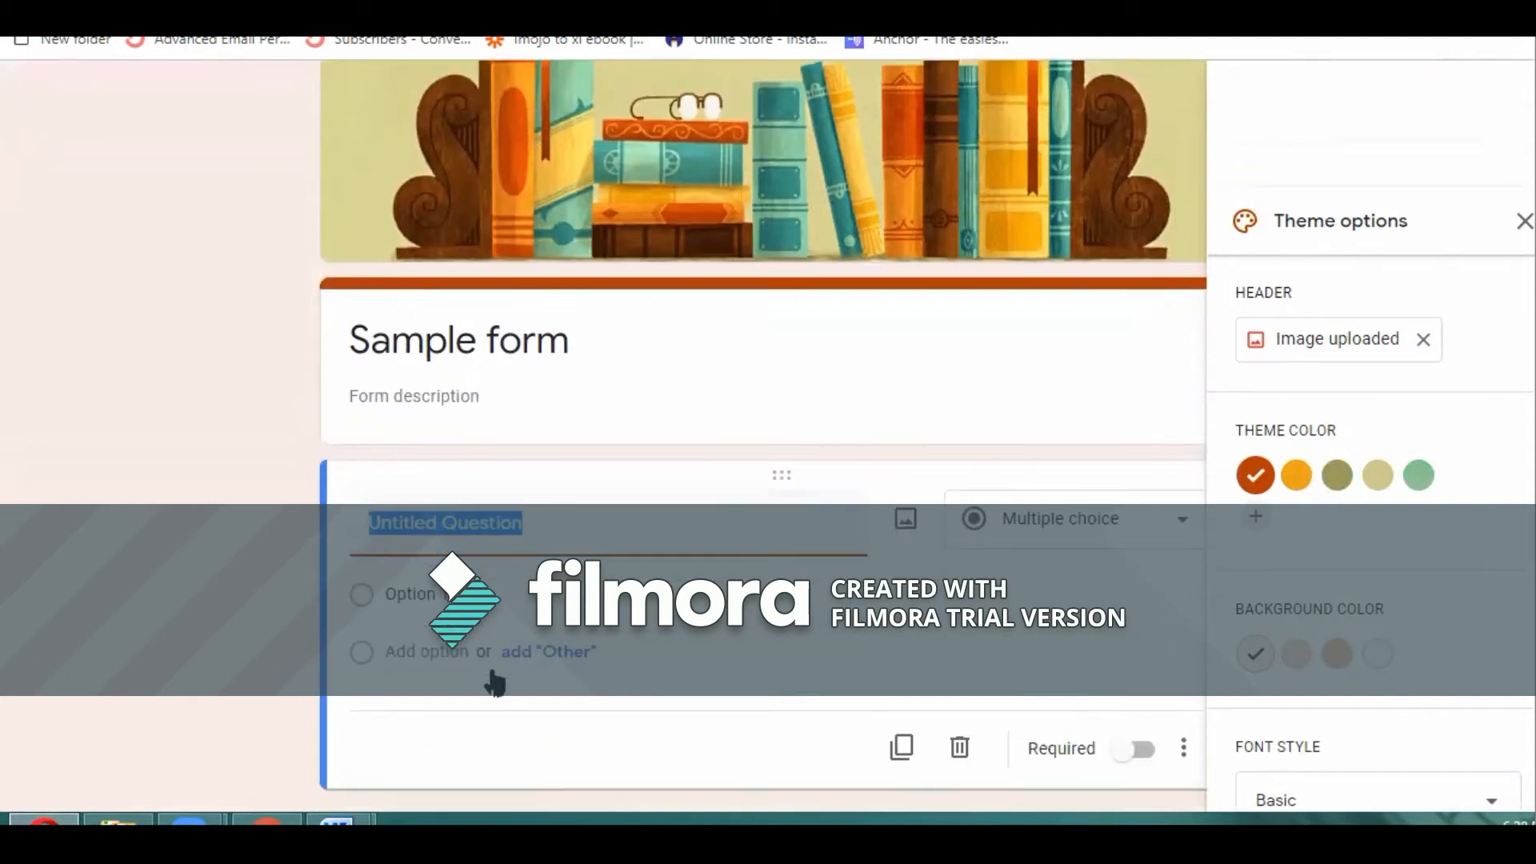
{"action": "type", "text": "Name "}
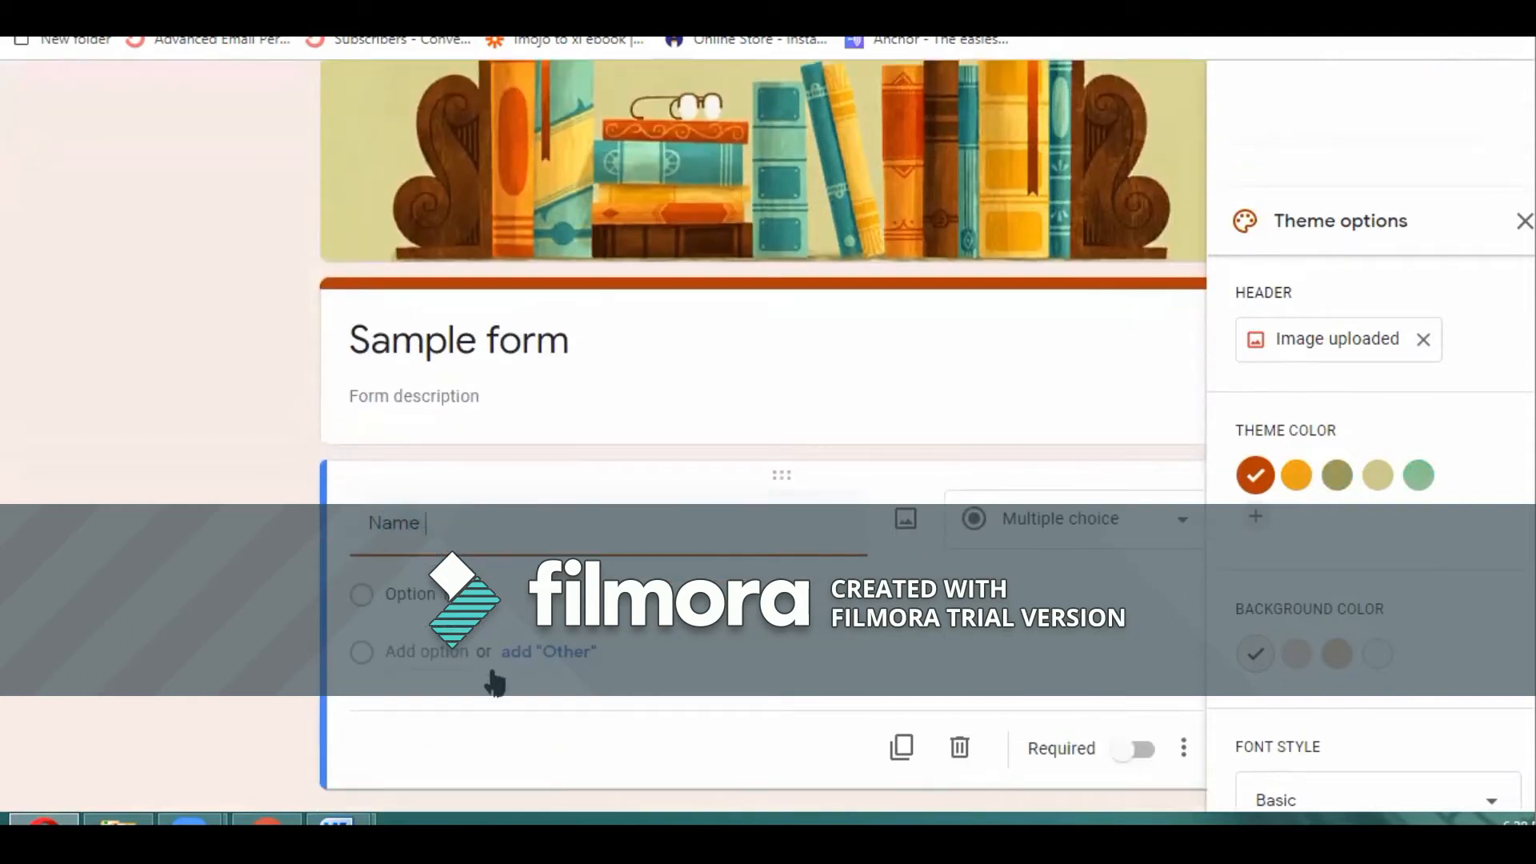
{"action": "type", "text": "of the student"}
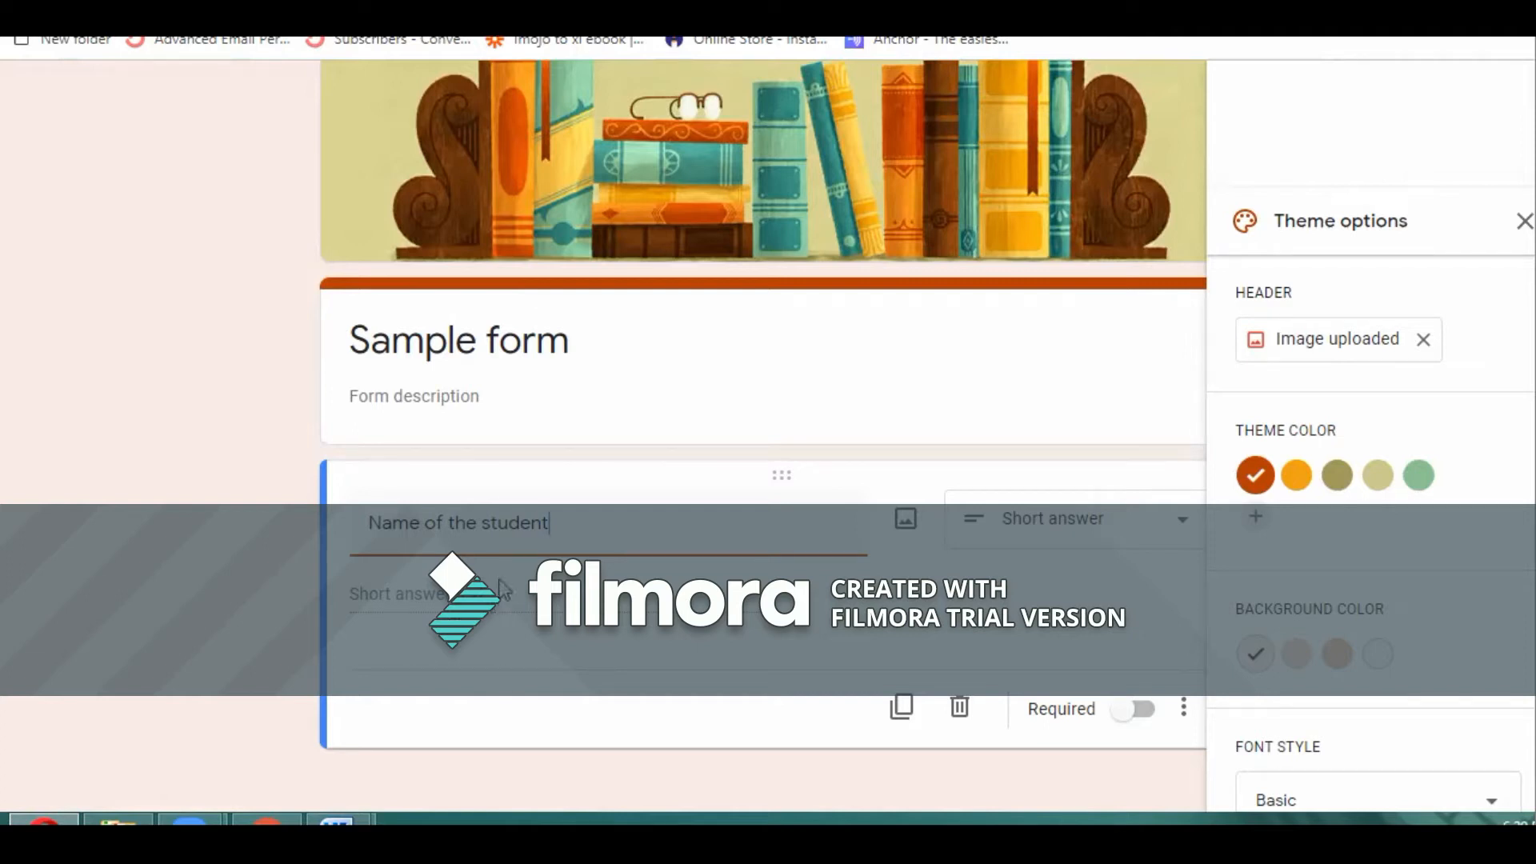
- Keep the student name question as Short answer and make it required
{"action": "left_click", "coordinate": [1058, 542]}
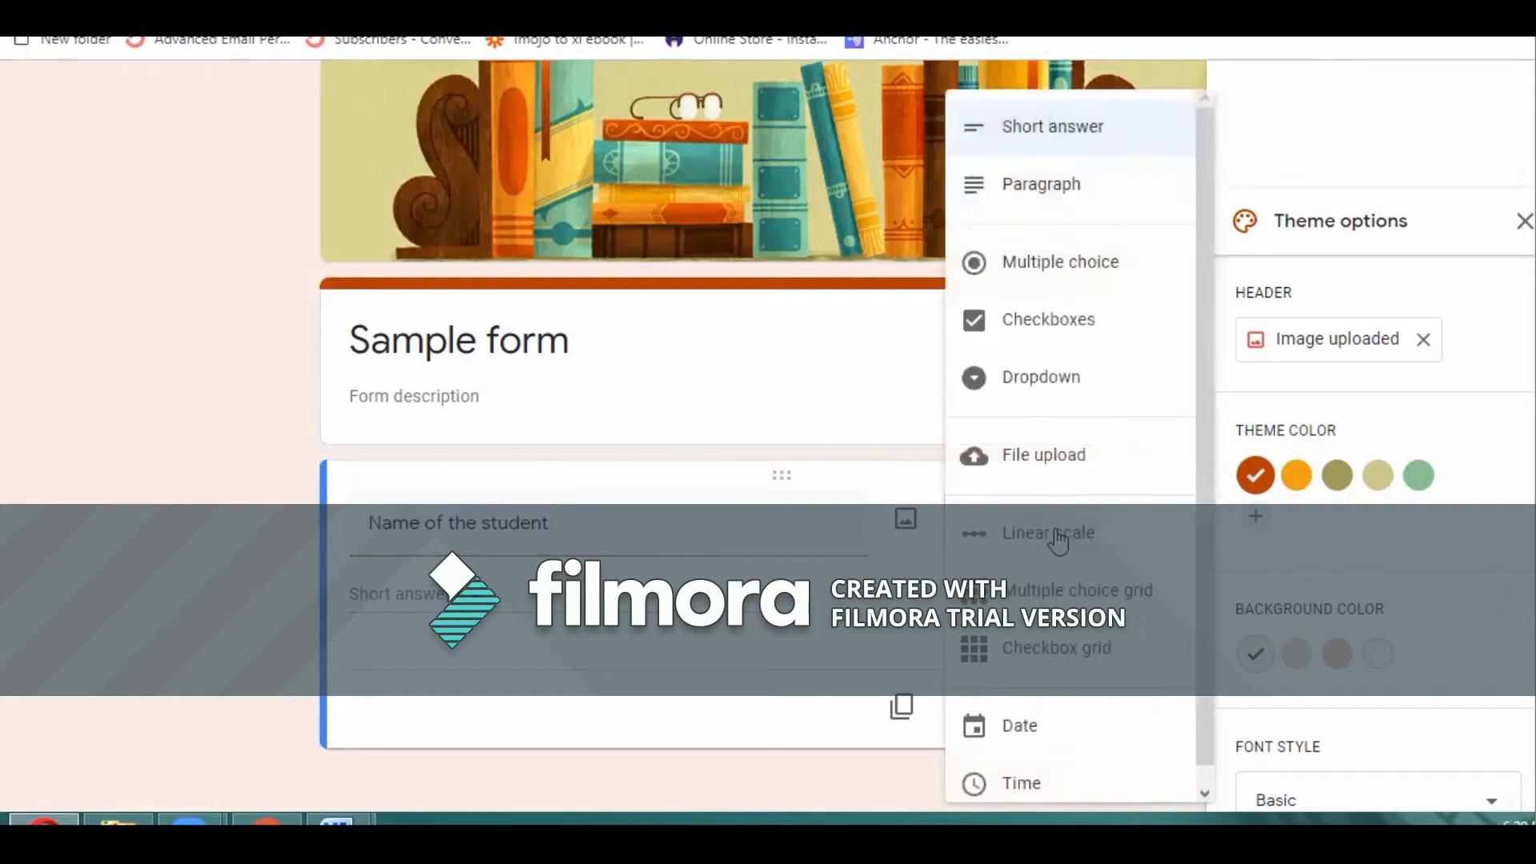
{"action": "left_click", "coordinate": [1058, 159]}
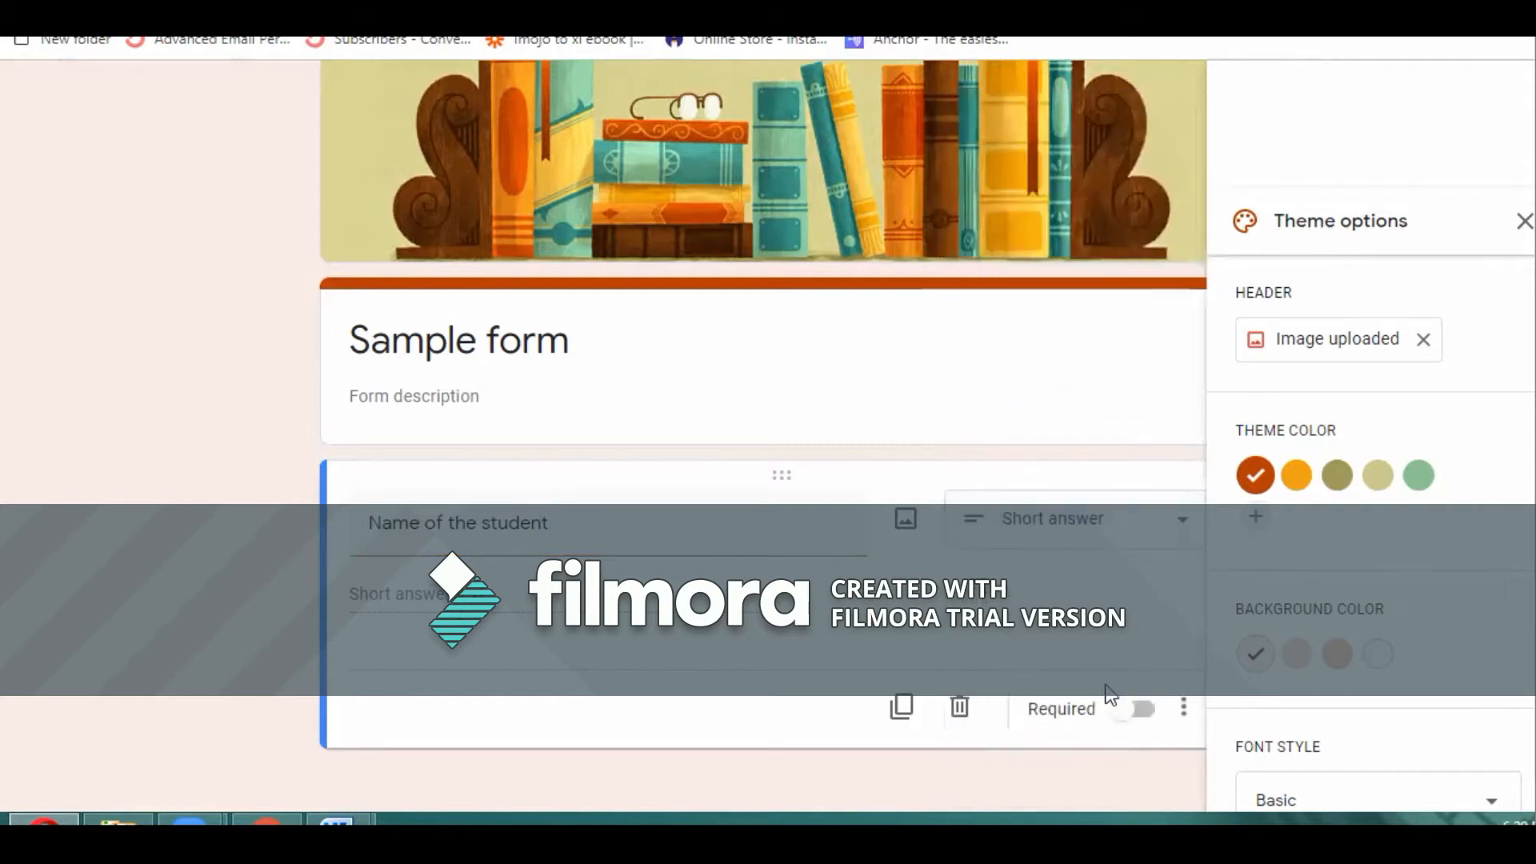
{"action": "left_click", "coordinate": [1144, 712]}
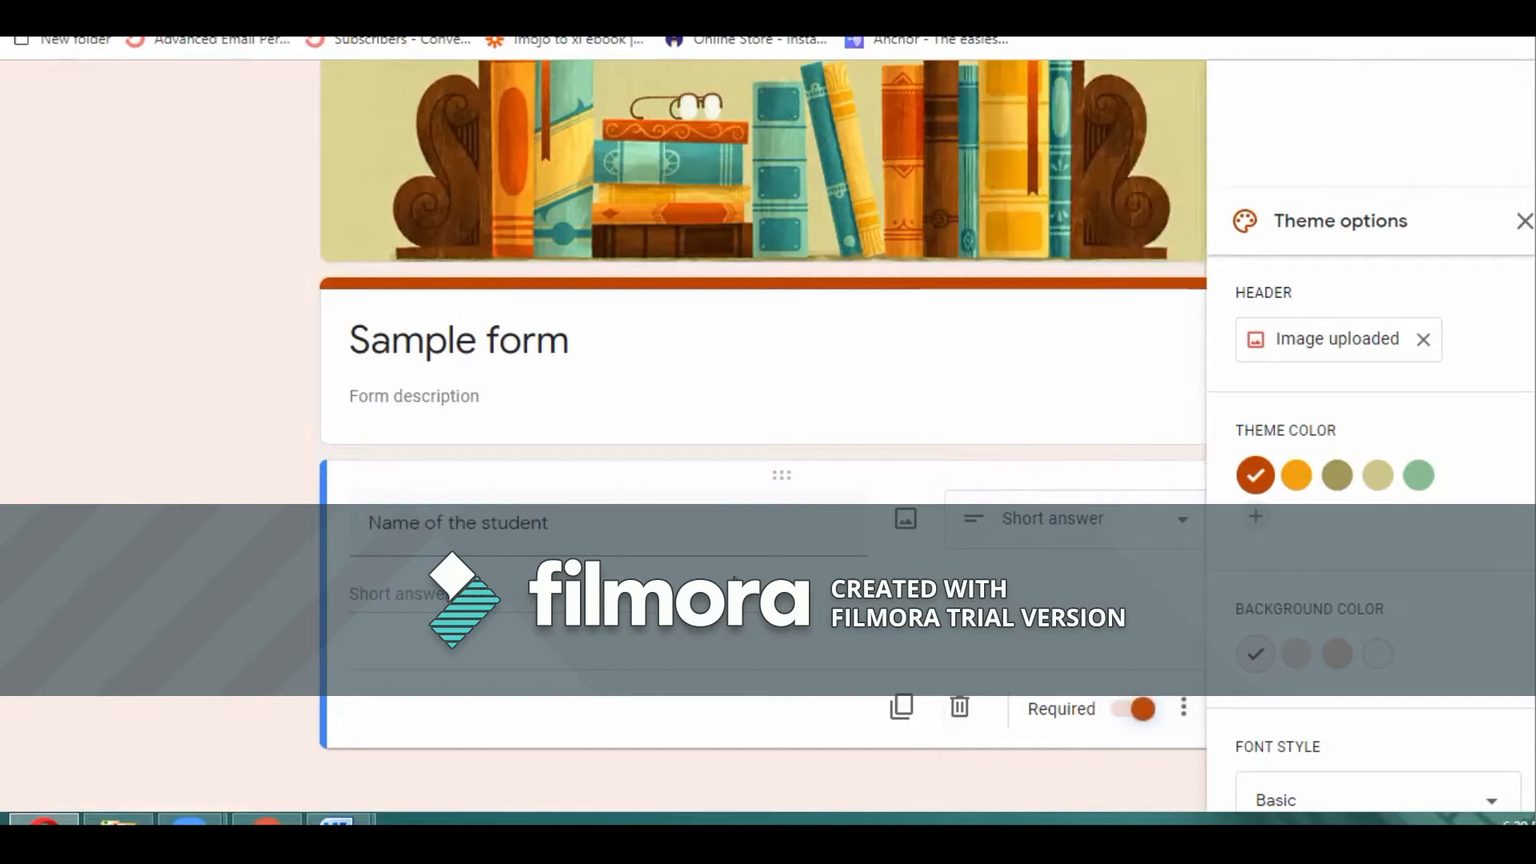
{"action": "left_click", "coordinate": [1184, 711]}
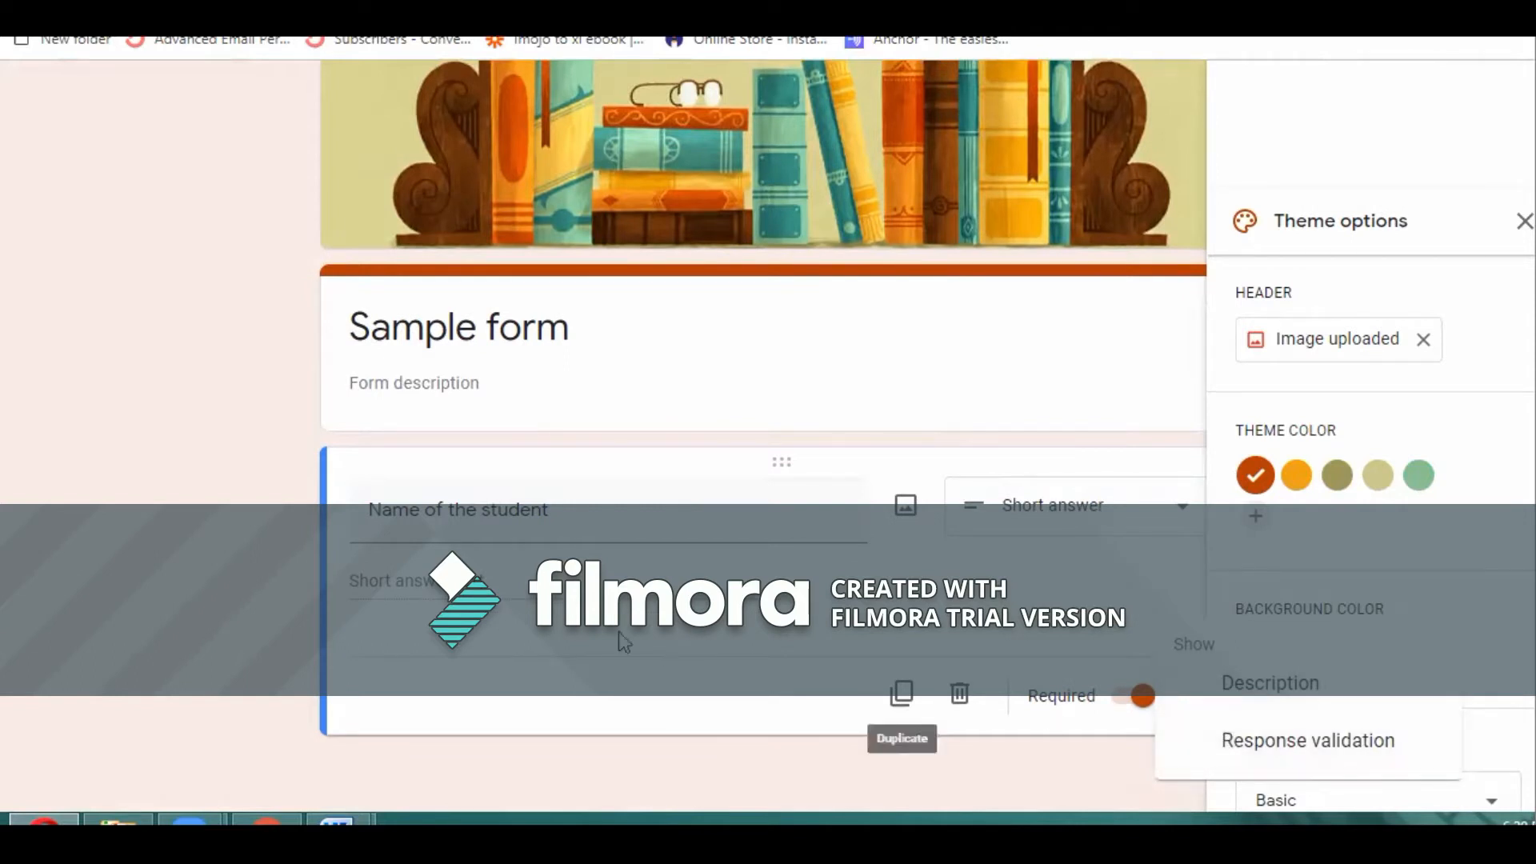
{"action": "left_click", "coordinate": [1083, 632]}
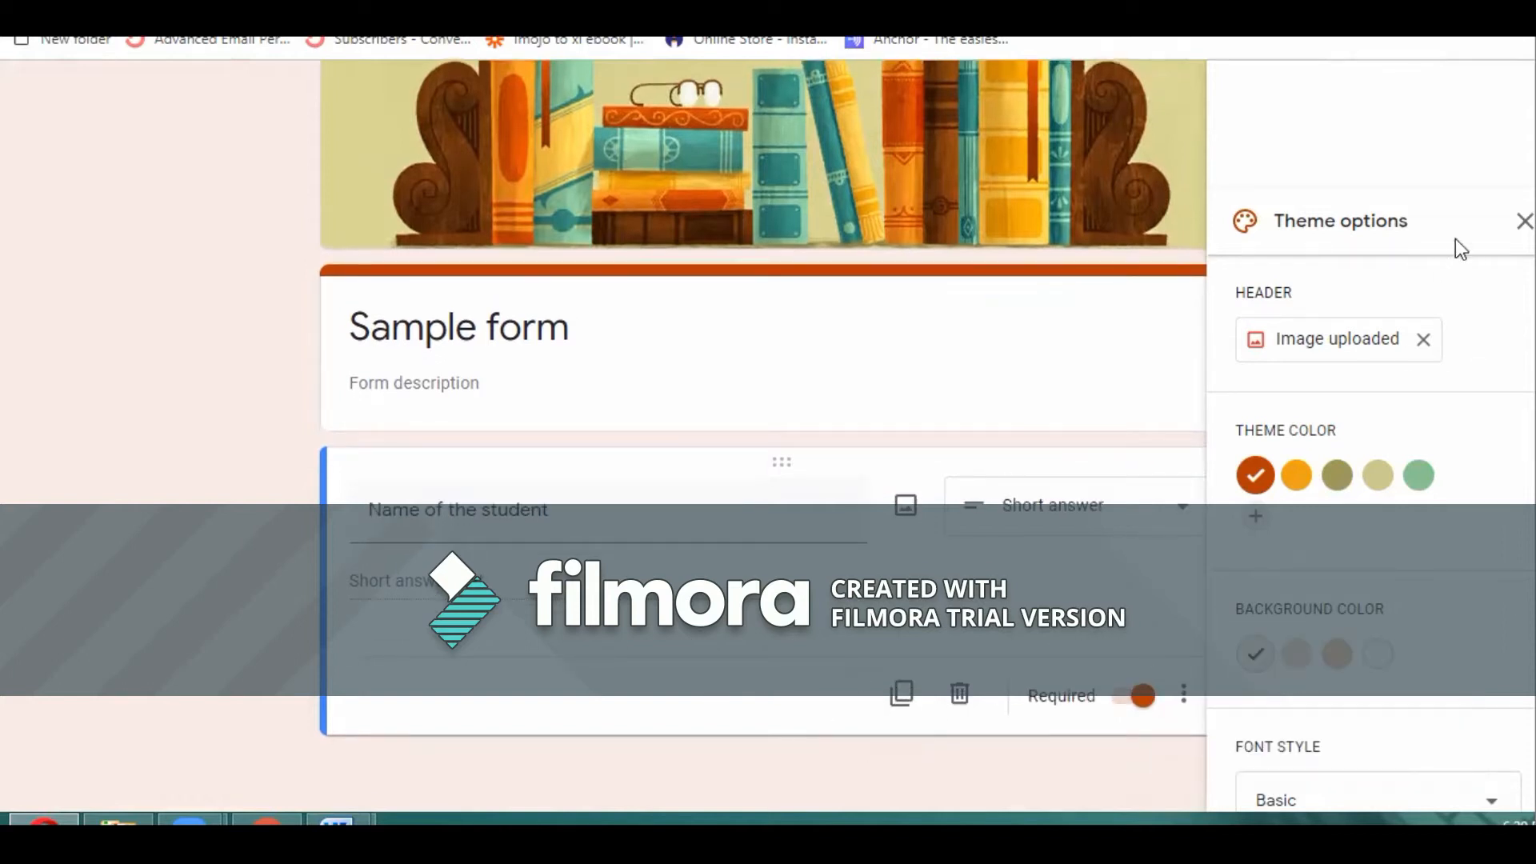
- Close the theme options and add a second question titled "Class" below the student name question
{"action": "left_click", "coordinate": [1524, 221]}
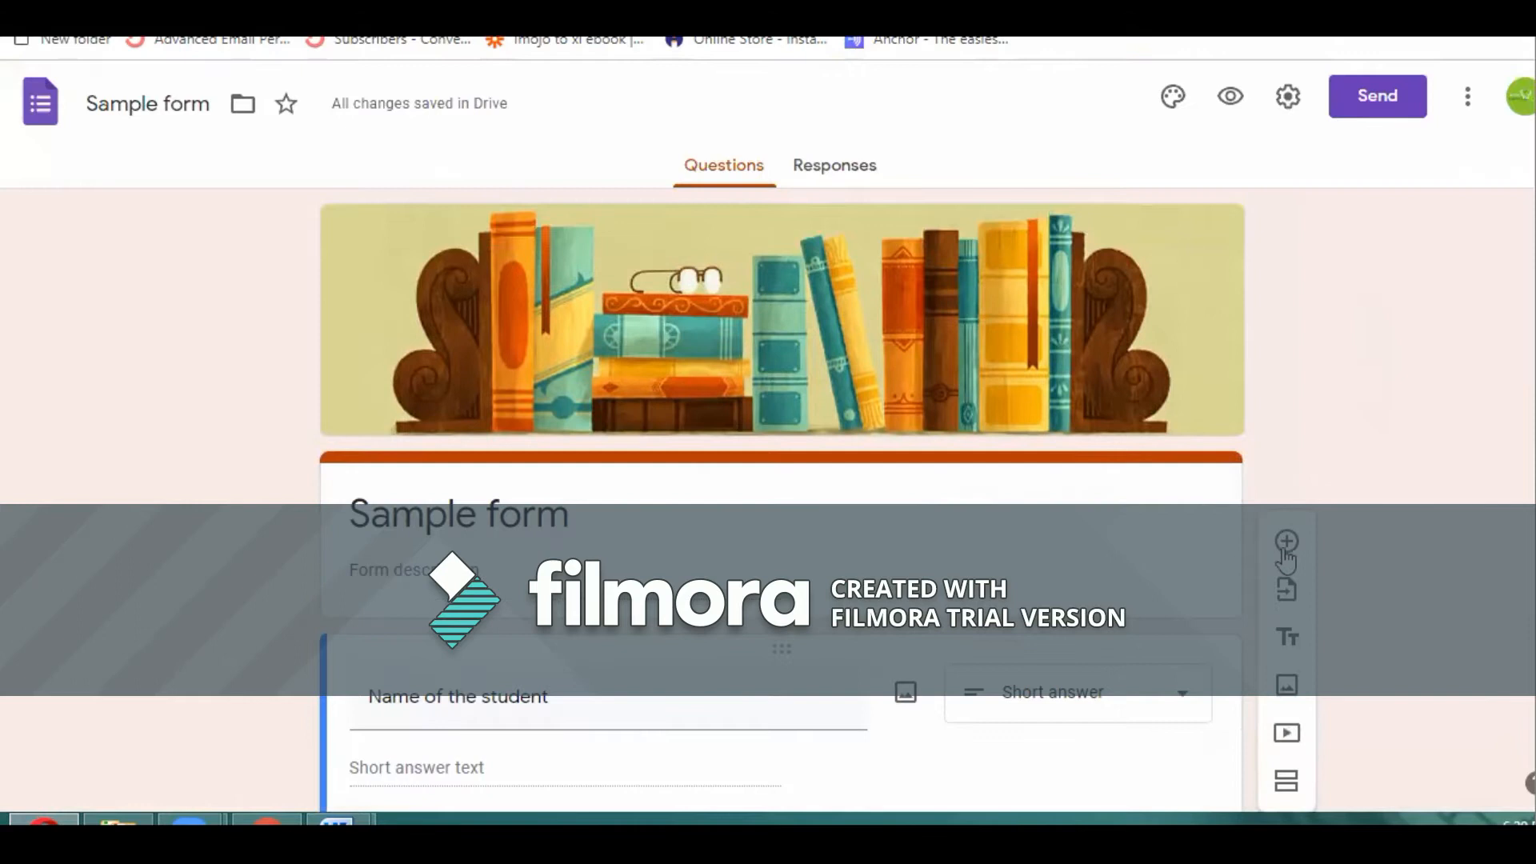
{"action": "scroll", "coordinate": [1352, 552], "scroll_direction": "down", "scroll_amount": 3}
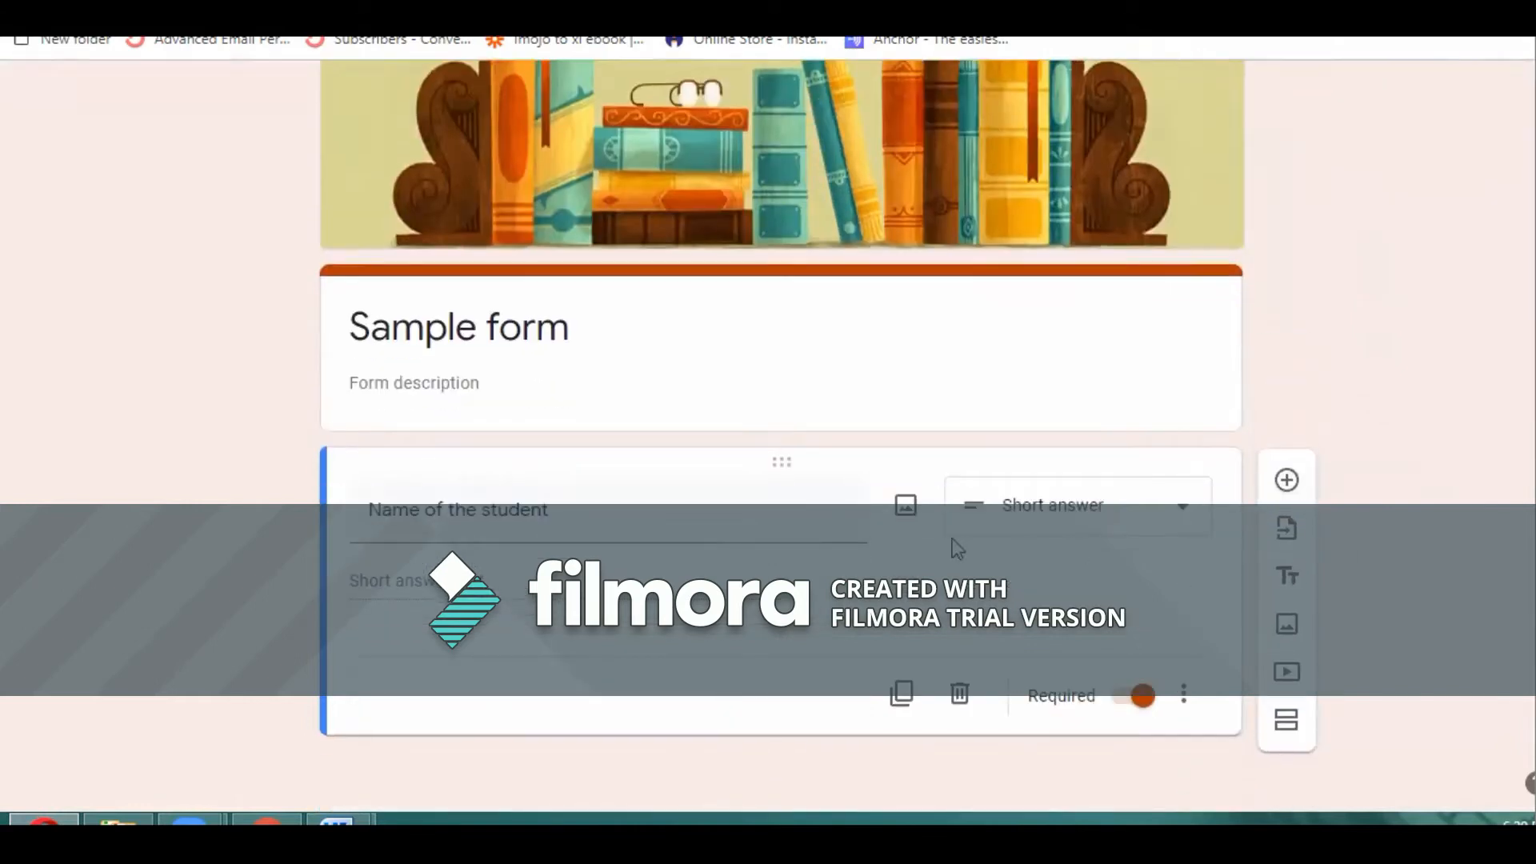
{"action": "left_click", "coordinate": [1288, 484]}
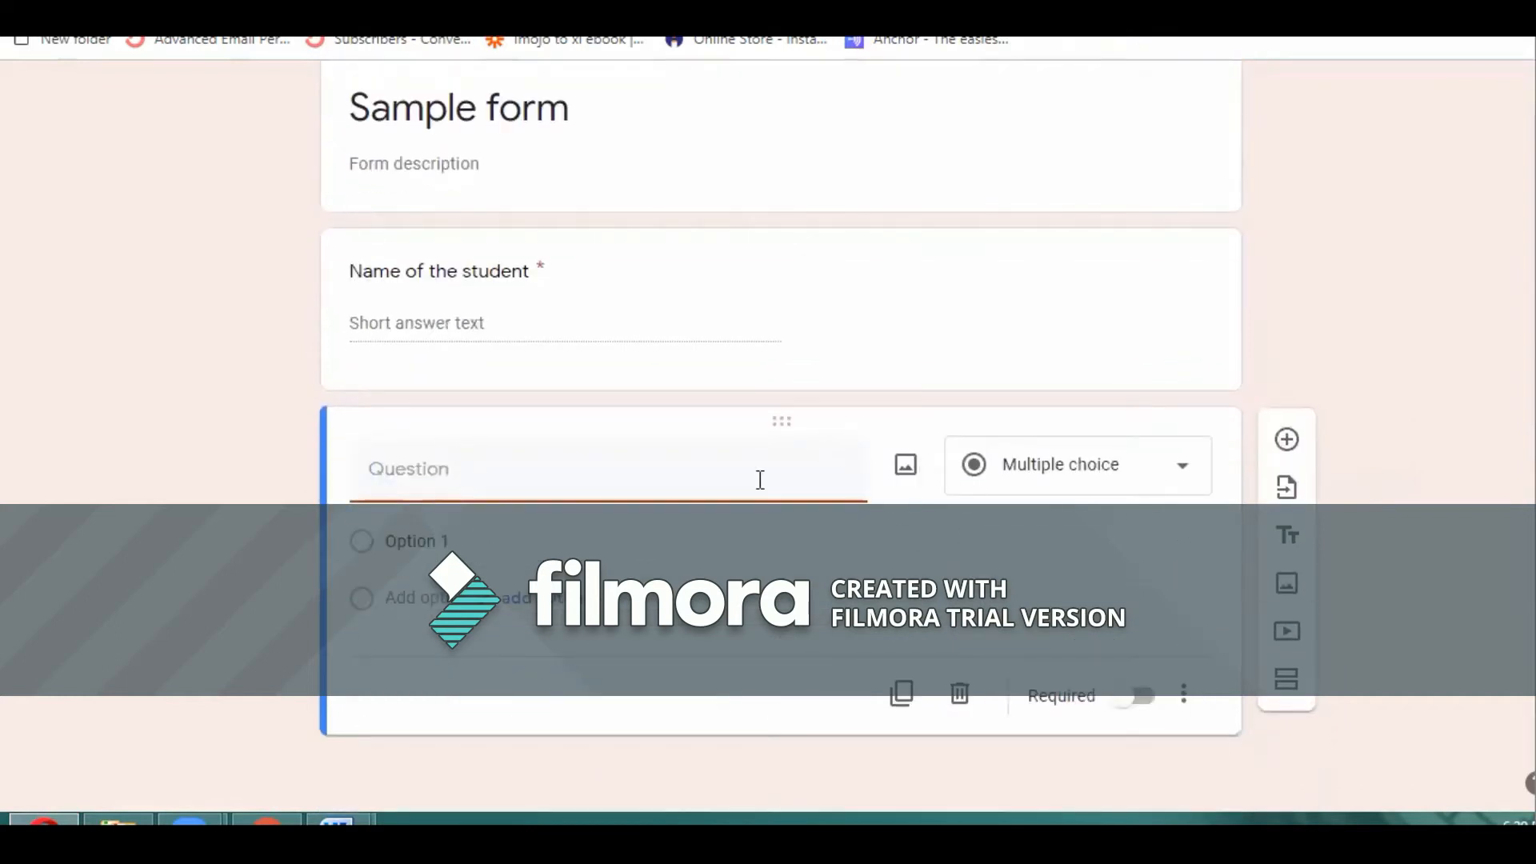
{"action": "type", "text": "Class & Sec"}
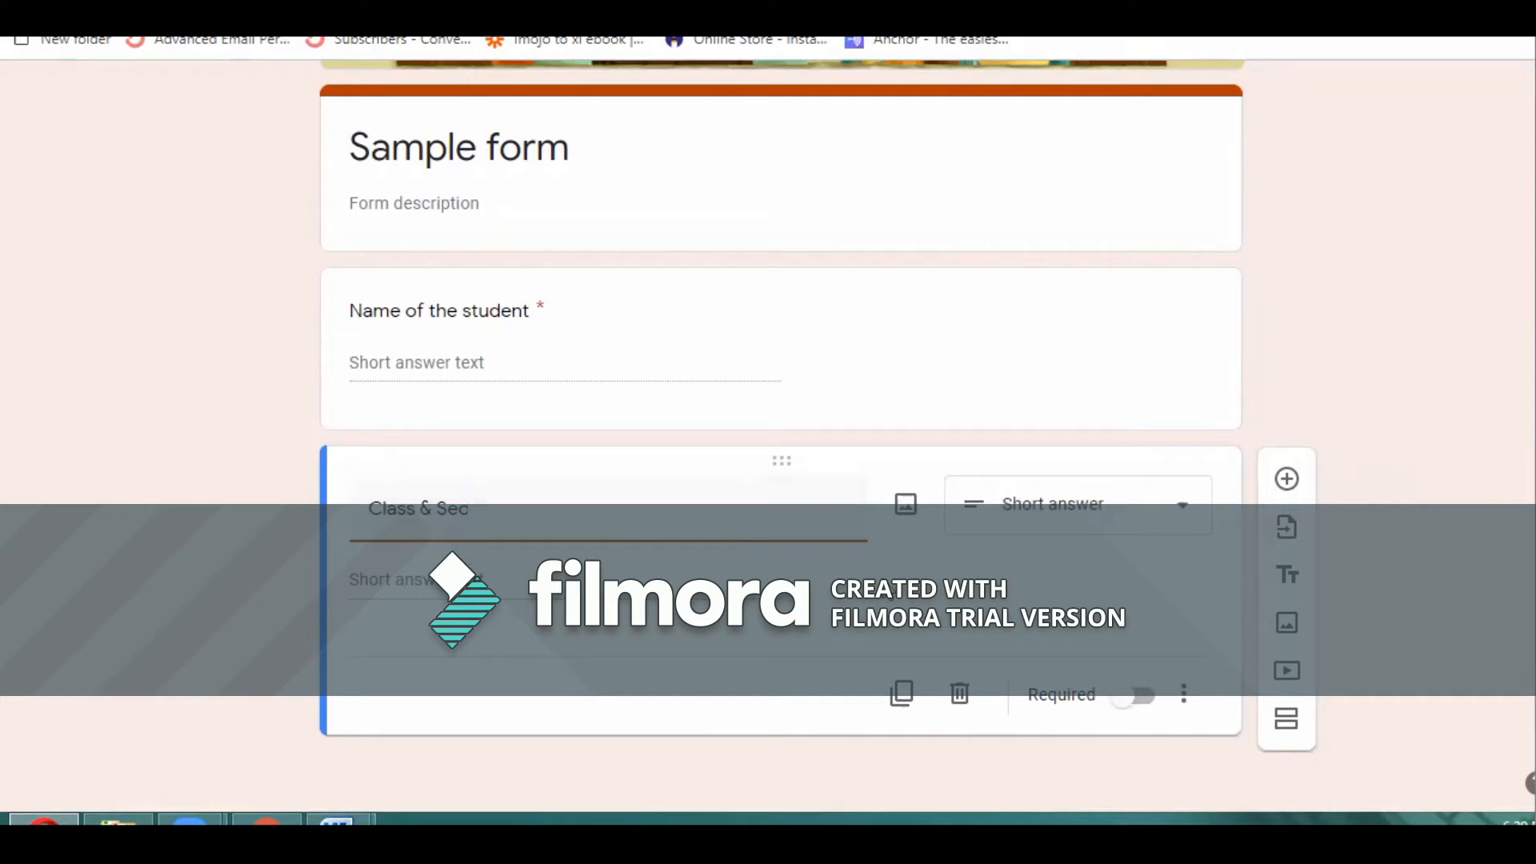
{"action": "key", "text": "BackSpace"}
{"action": "key", "text": "BackSpace"}
{"action": "key", "text": "BackSpace"}
- Make the Class question a required dropdown with the options CLass 1, Class 2 and Class 3
{"action": "left_click", "coordinate": [1184, 512]}
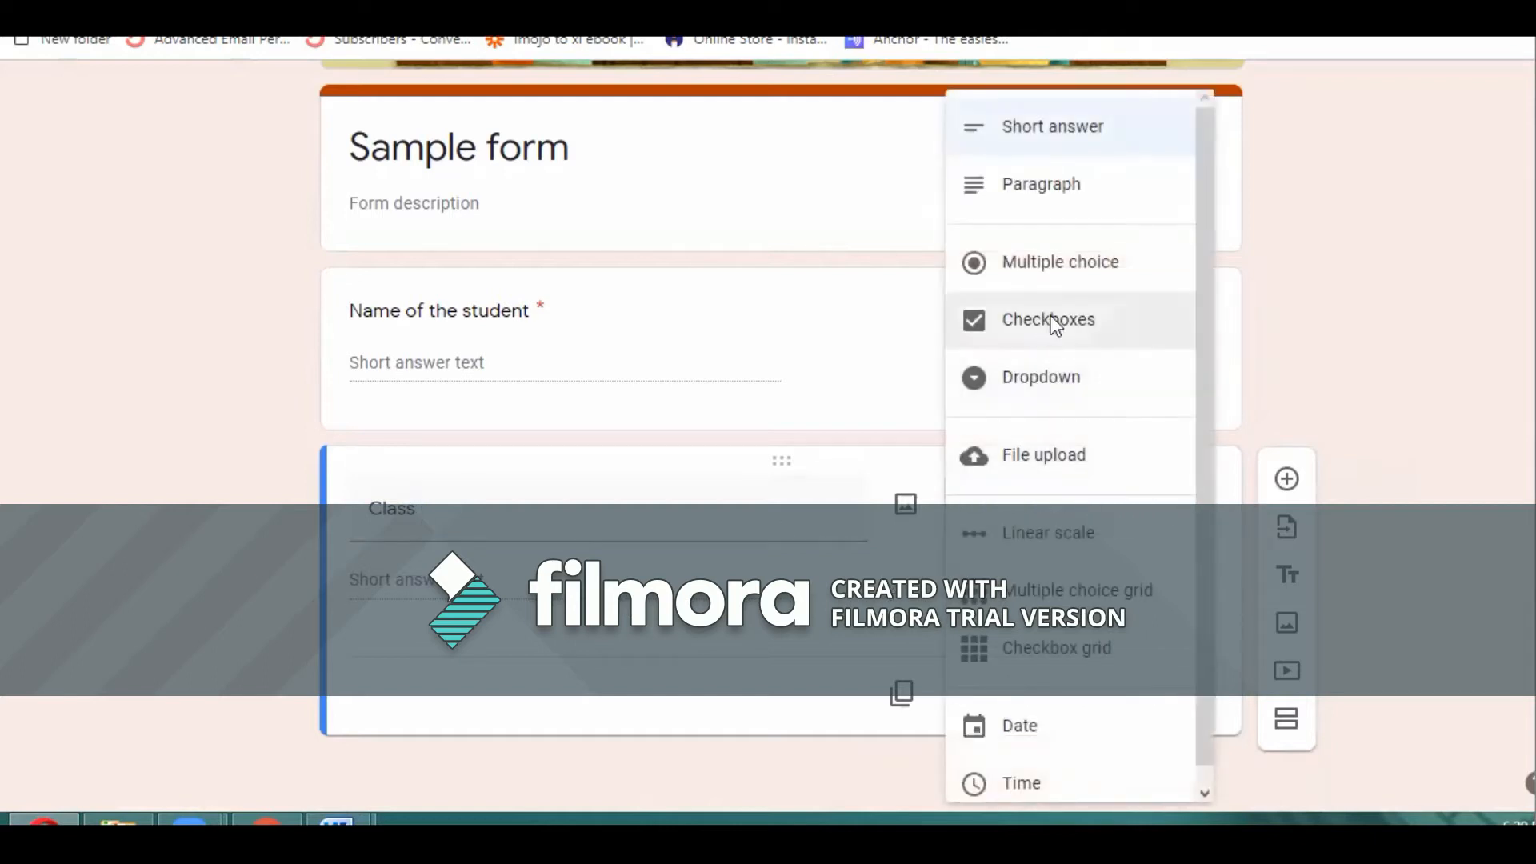
{"action": "left_click", "coordinate": [1032, 384]}
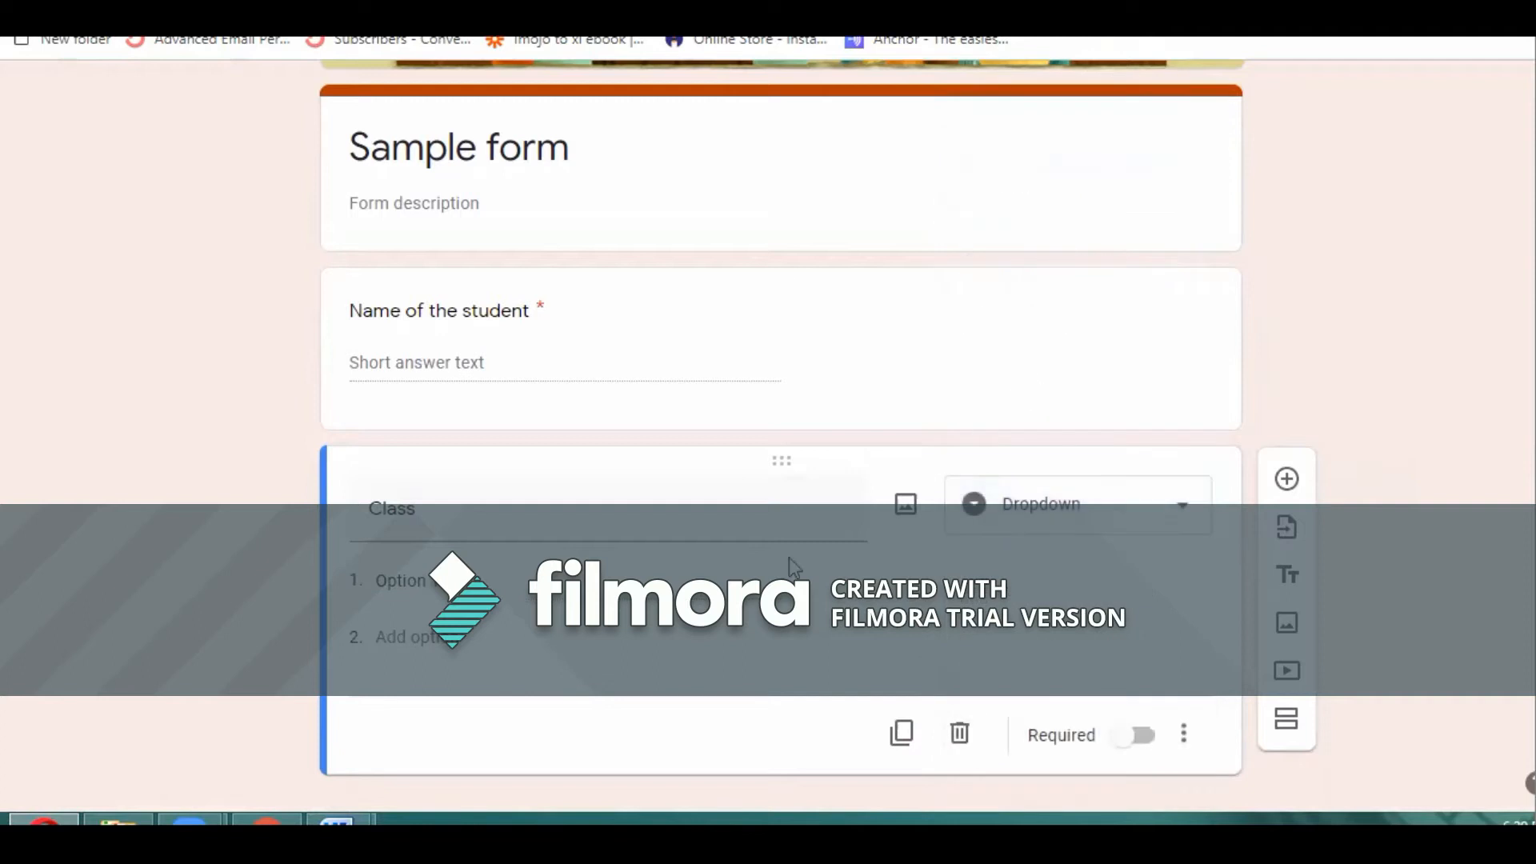
{"action": "left_click", "coordinate": [424, 582]}
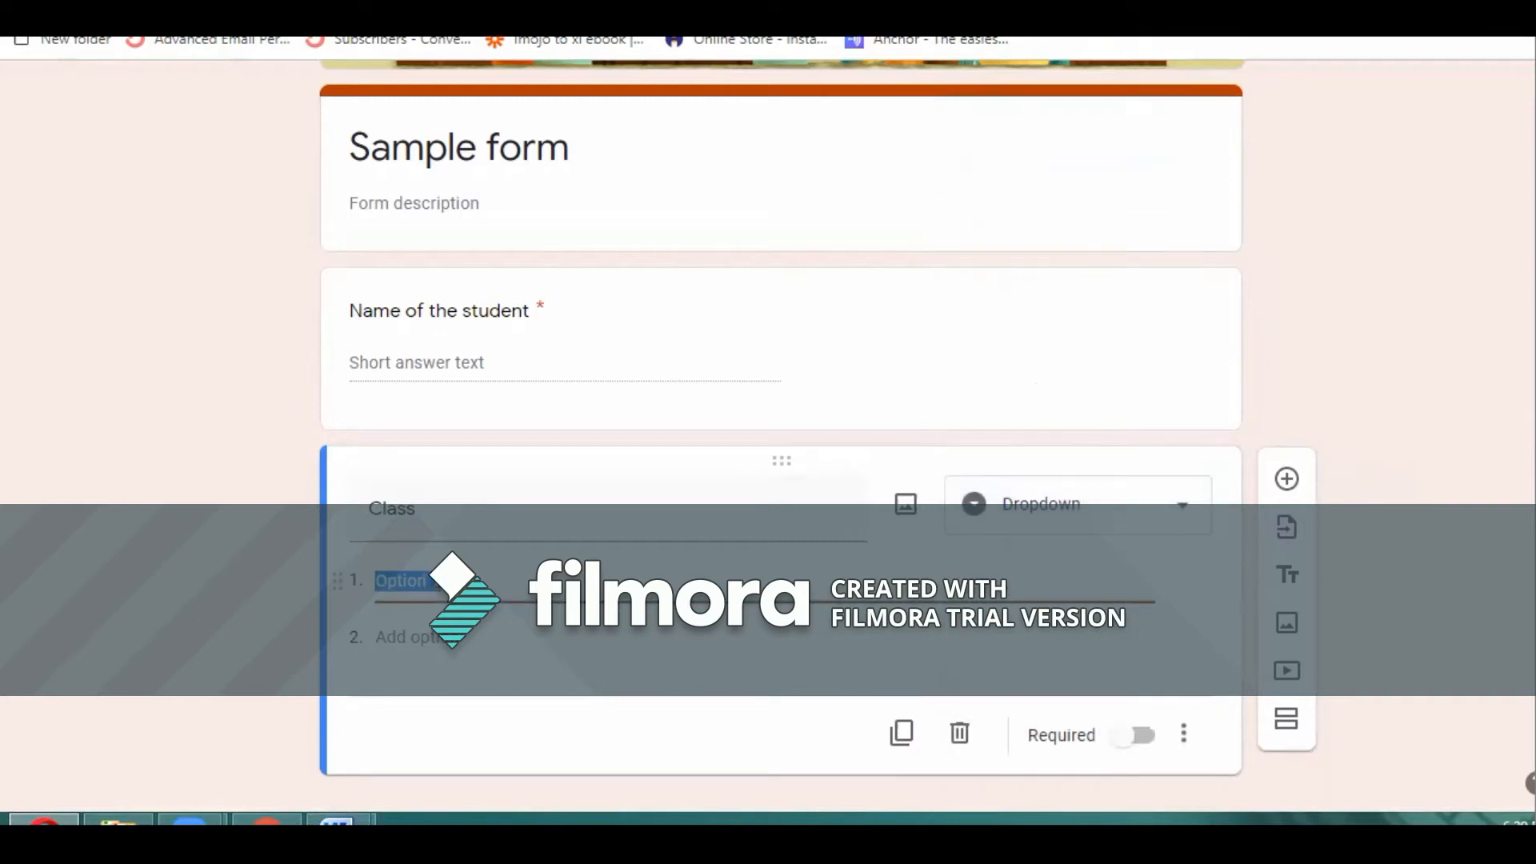
{"action": "type", "text": "CLass"}
{"action": "type", "text": "Lass"}
{"action": "left_click", "coordinate": [420, 634]}
{"action": "type", "text": "Clas"}
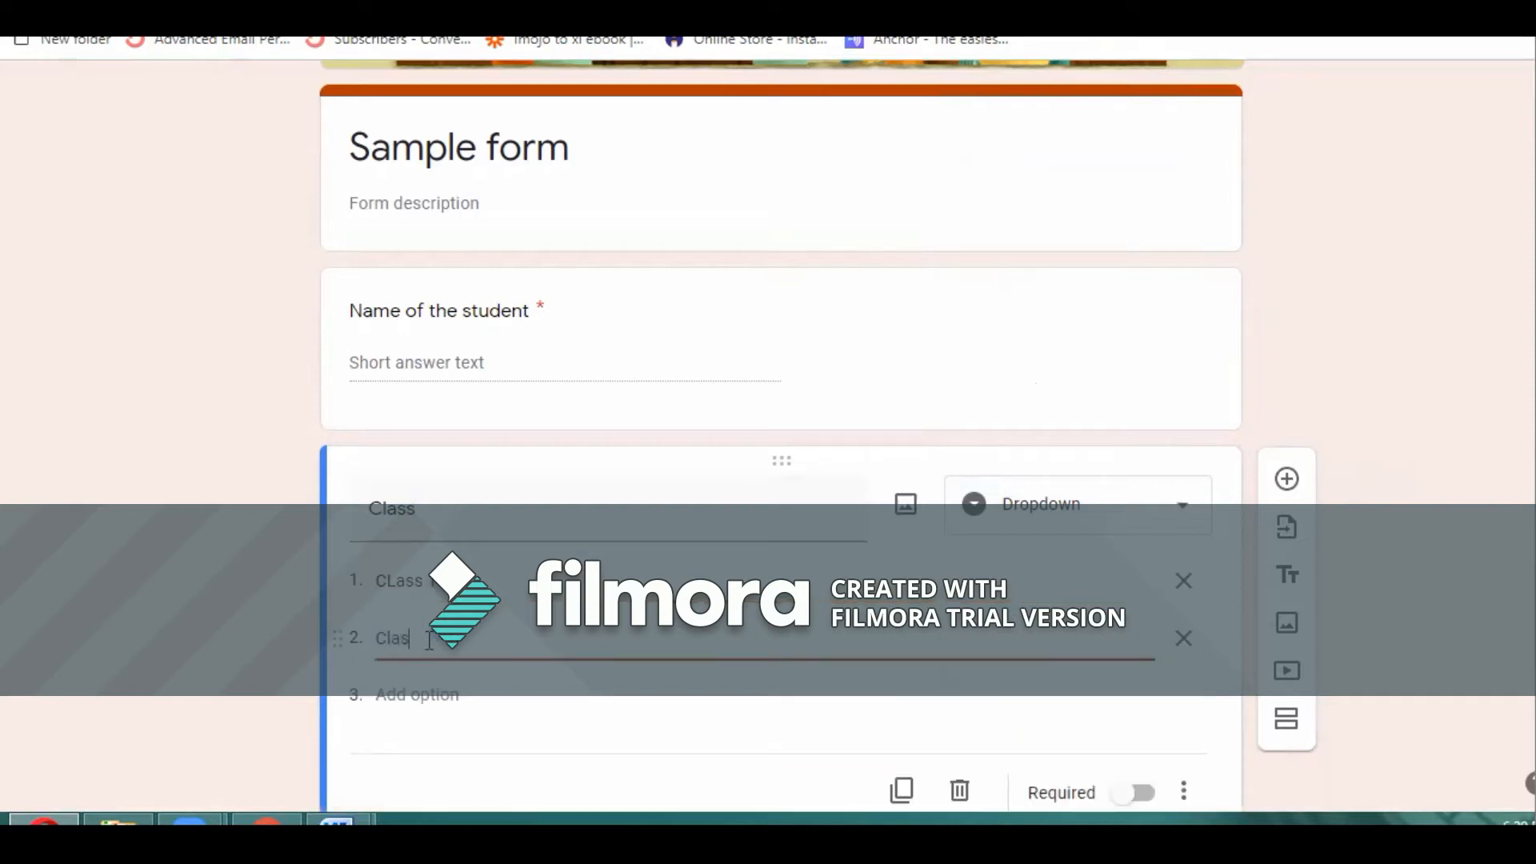
{"action": "left_click", "coordinate": [424, 696]}
{"action": "type", "text": "Class 3"}
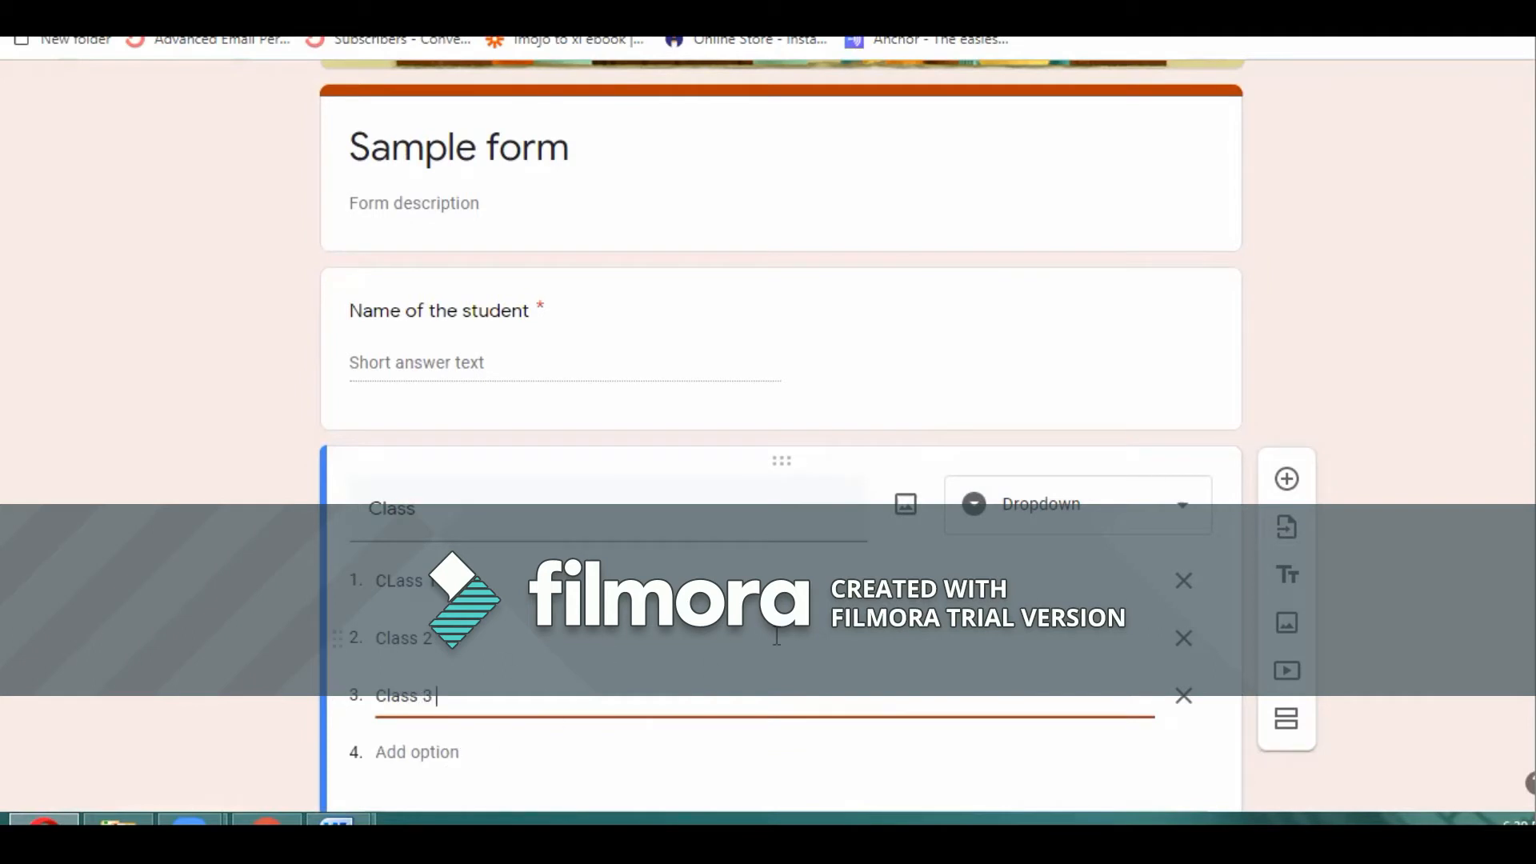
{"action": "scroll", "coordinate": [640, 648], "scroll_direction": "down", "scroll_amount": 2}
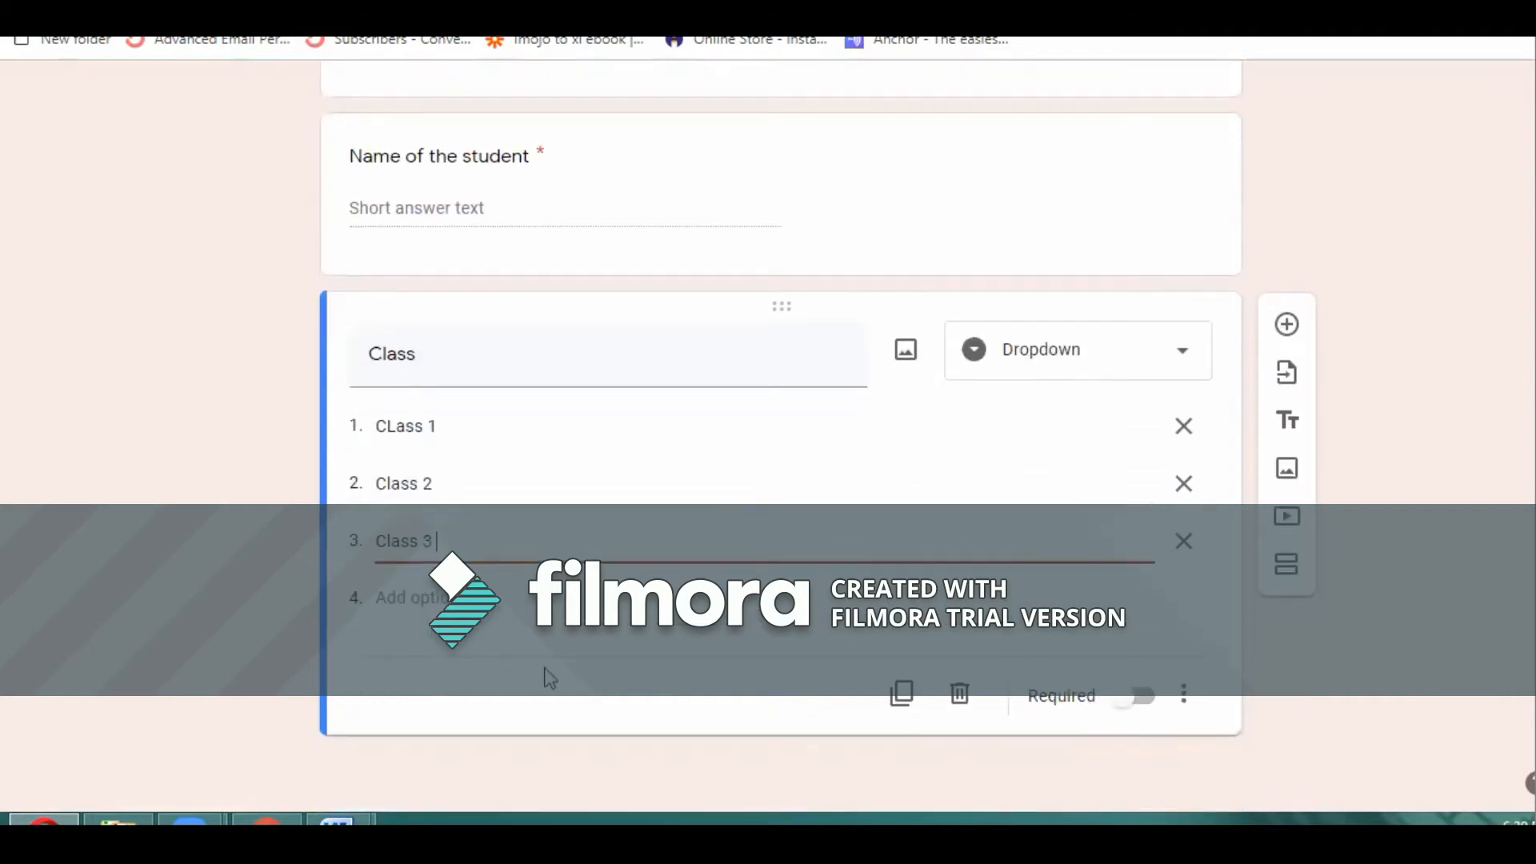
{"action": "left_click", "coordinate": [1138, 697]}
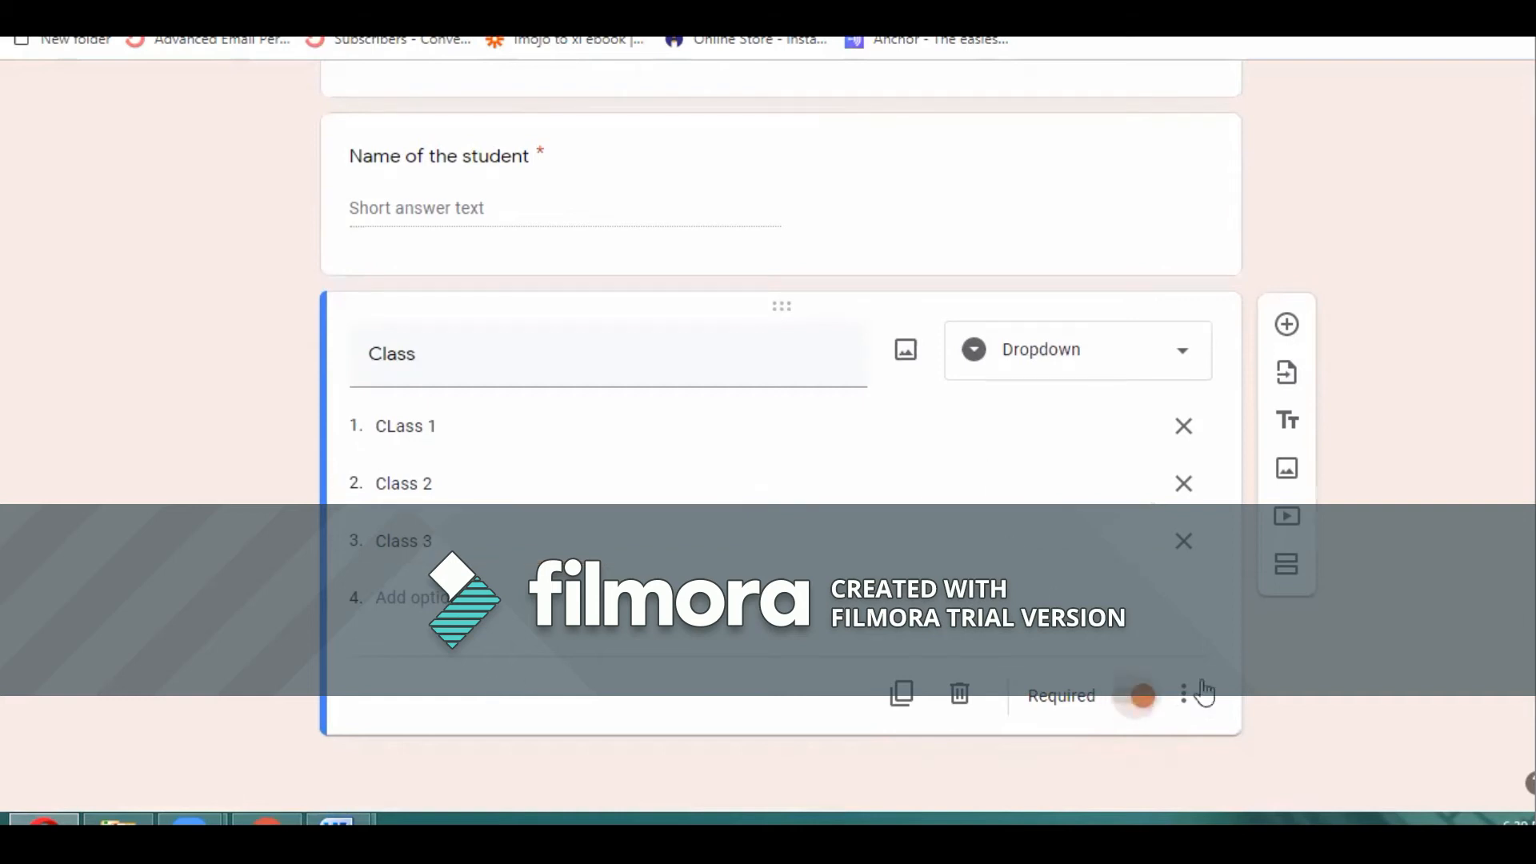
- Add a required dropdown question titled "Section" with the options Sec A, Sec B and Sec C
{"action": "left_click", "coordinate": [1290, 321]}
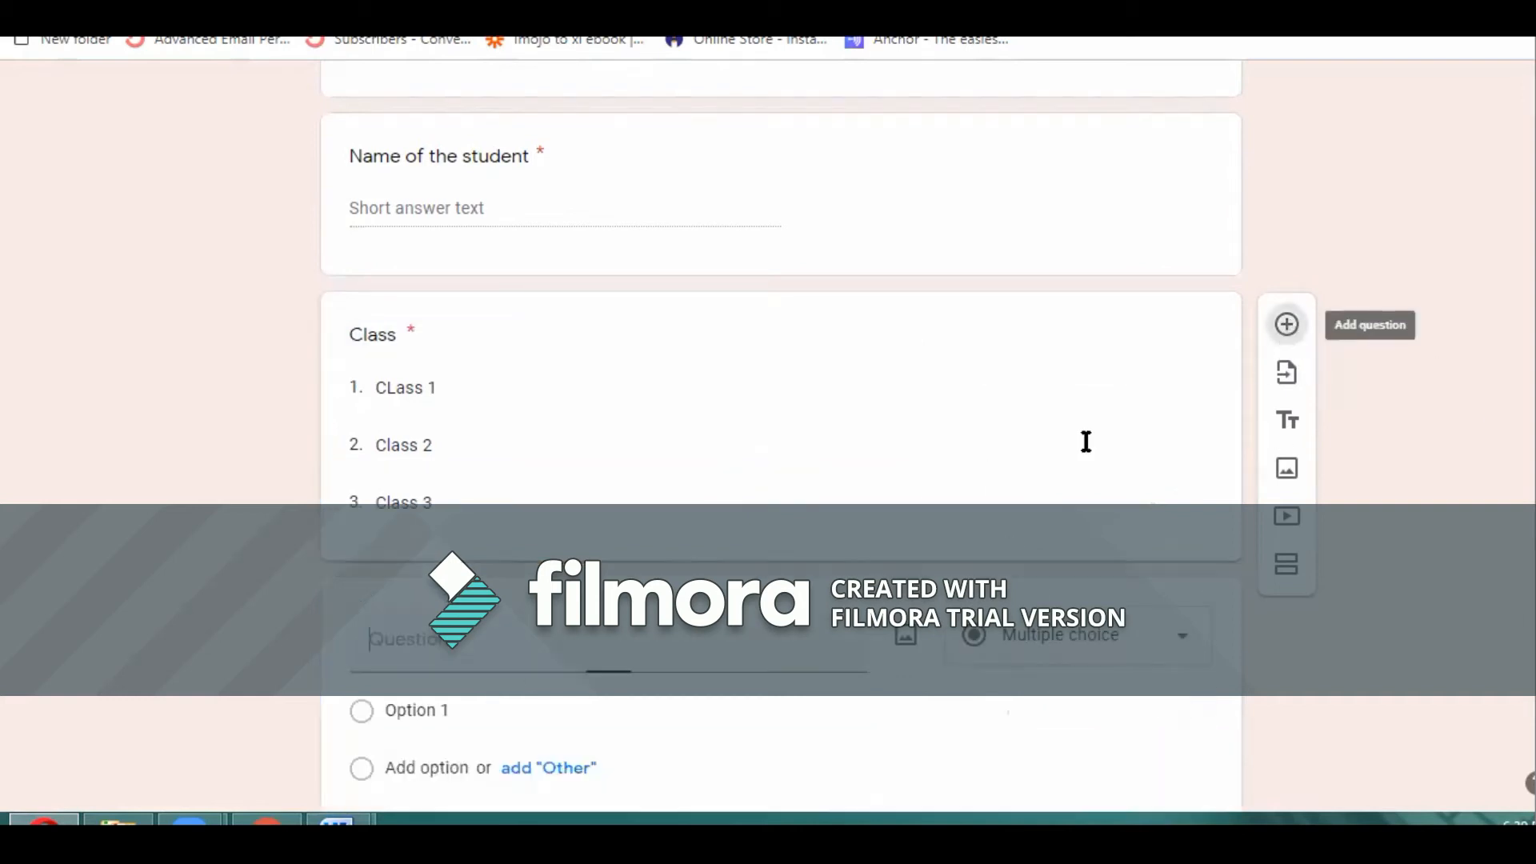
{"action": "type", "text": "S"}
{"action": "type", "text": "ce"}
{"action": "key", "text": "BackSpace"}
{"action": "key", "text": "BackSpace"}
{"action": "type", "text": "ection"}
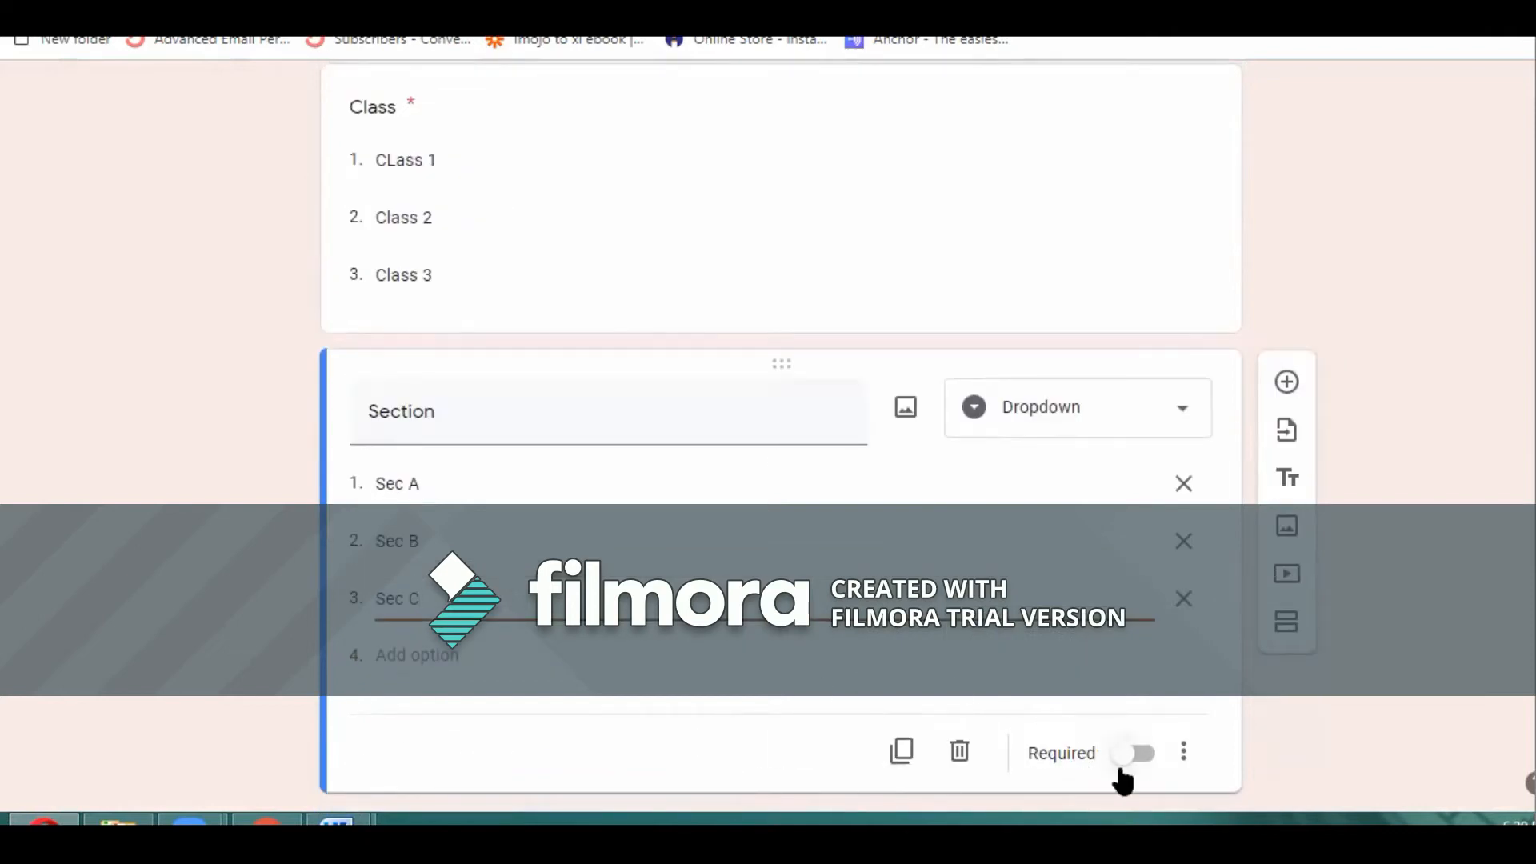
{"action": "left_click", "coordinate": [1147, 756]}
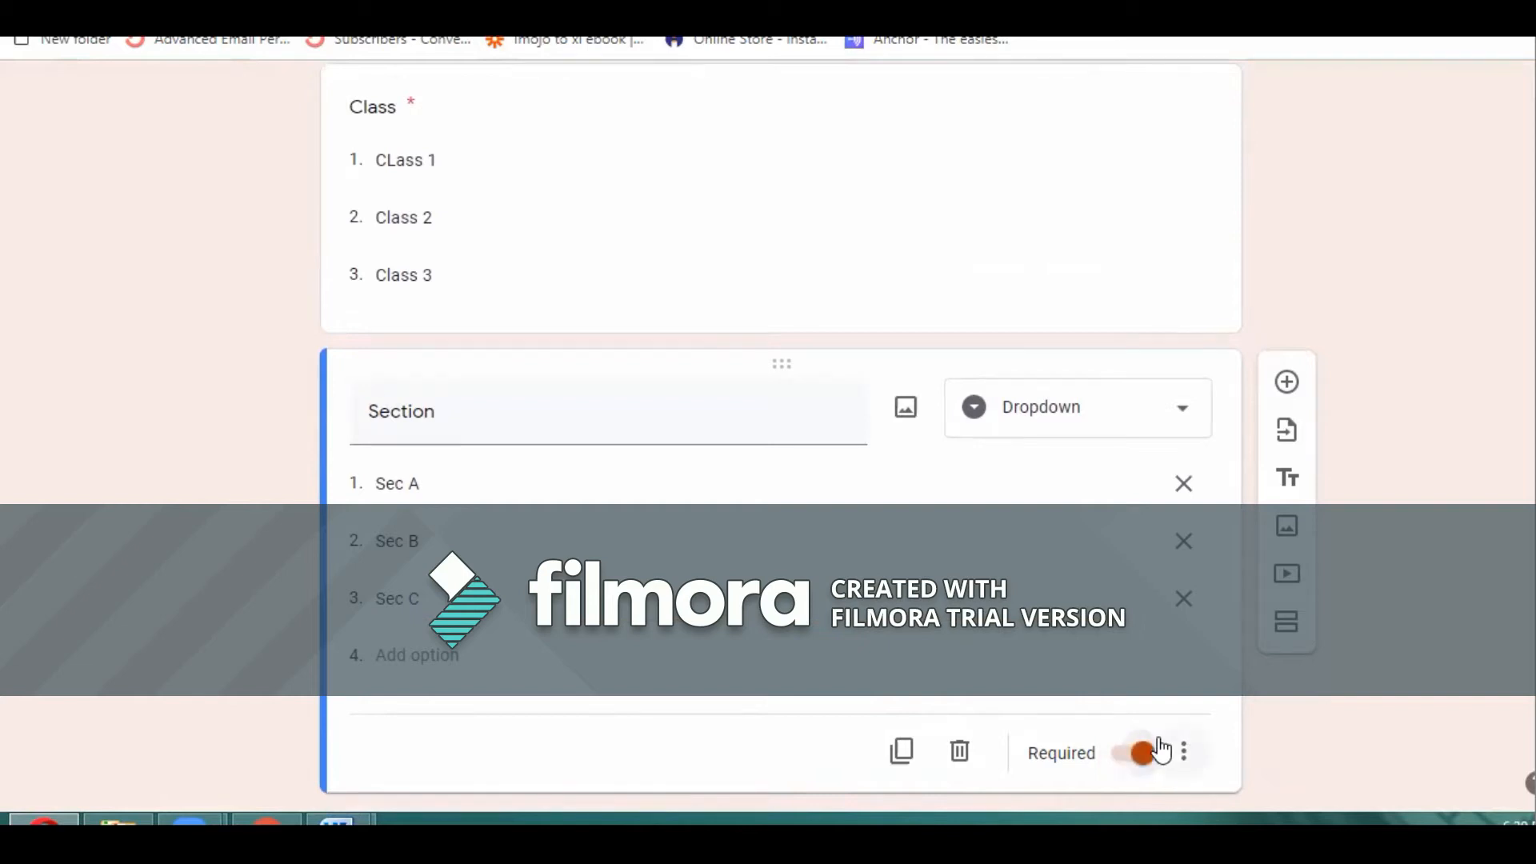
- Add a question below Section with the text "Name the capital of India __________" from the Word question document
{"action": "scroll", "coordinate": [1158, 741], "scroll_direction": "up", "scroll_amount": 1}
{"action": "scroll", "coordinate": [1158, 741], "scroll_direction": "down", "scroll_amount": 1}
{"action": "left_click", "coordinate": [1286, 384]}
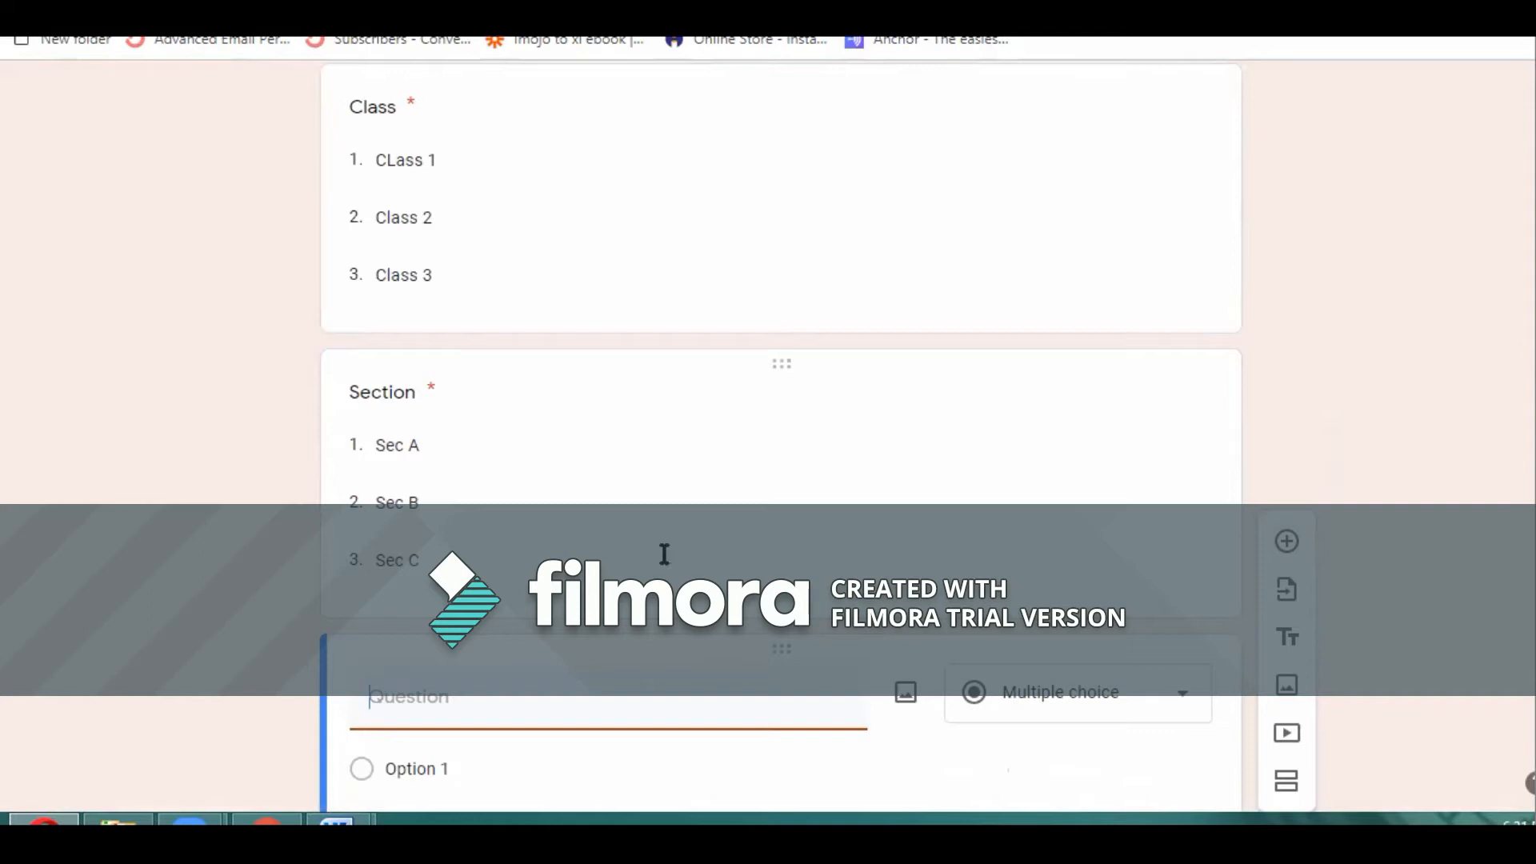
{"action": "scroll", "coordinate": [669, 554], "scroll_direction": "down", "scroll_amount": 3}
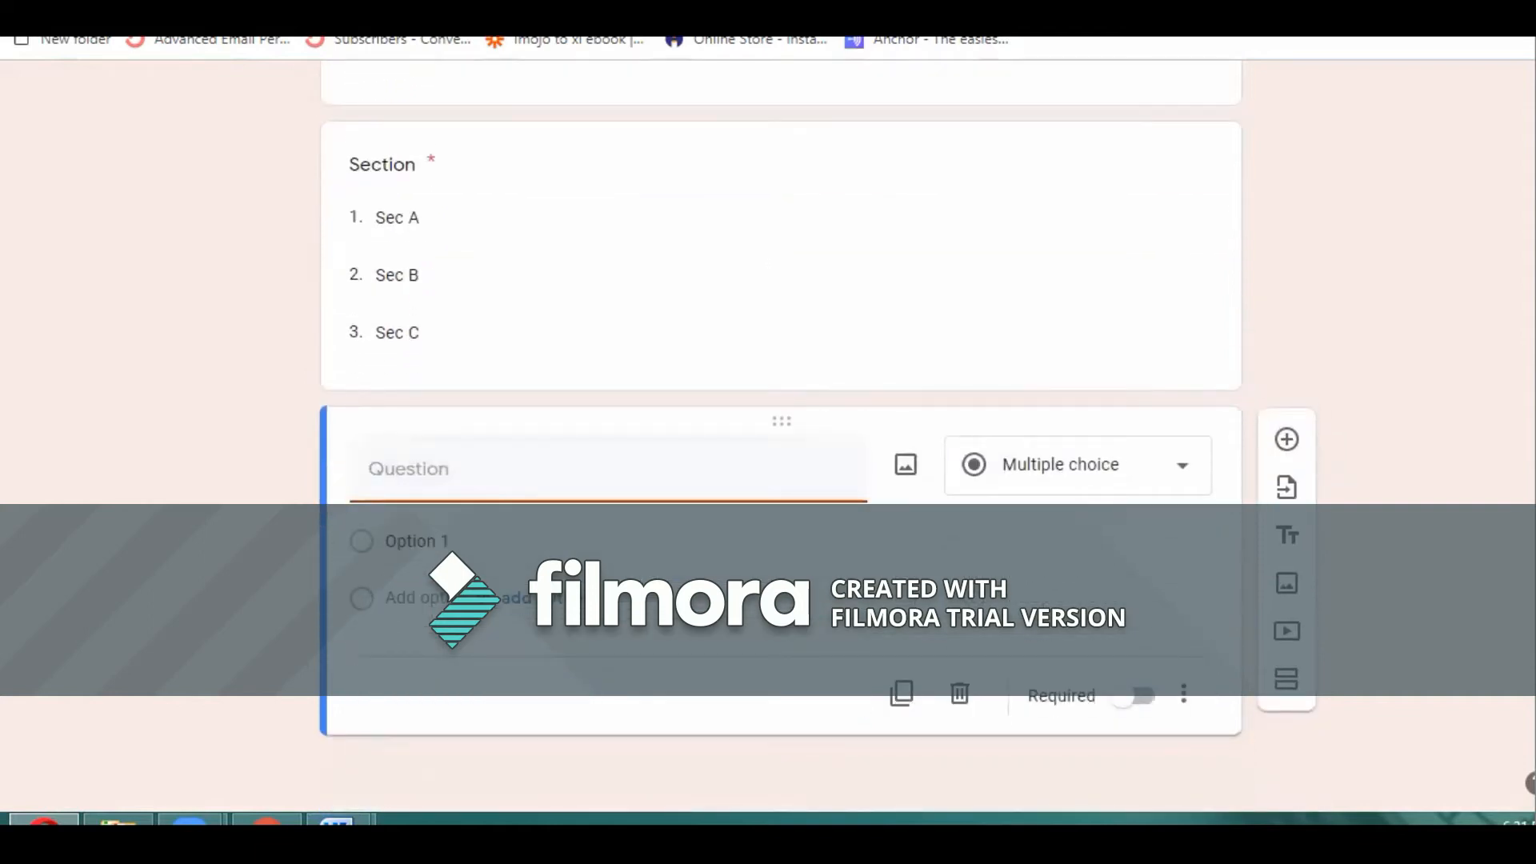
{"action": "mouse_move", "coordinate": [336, 820]}
{"action": "left_click", "coordinate": [473, 737]}
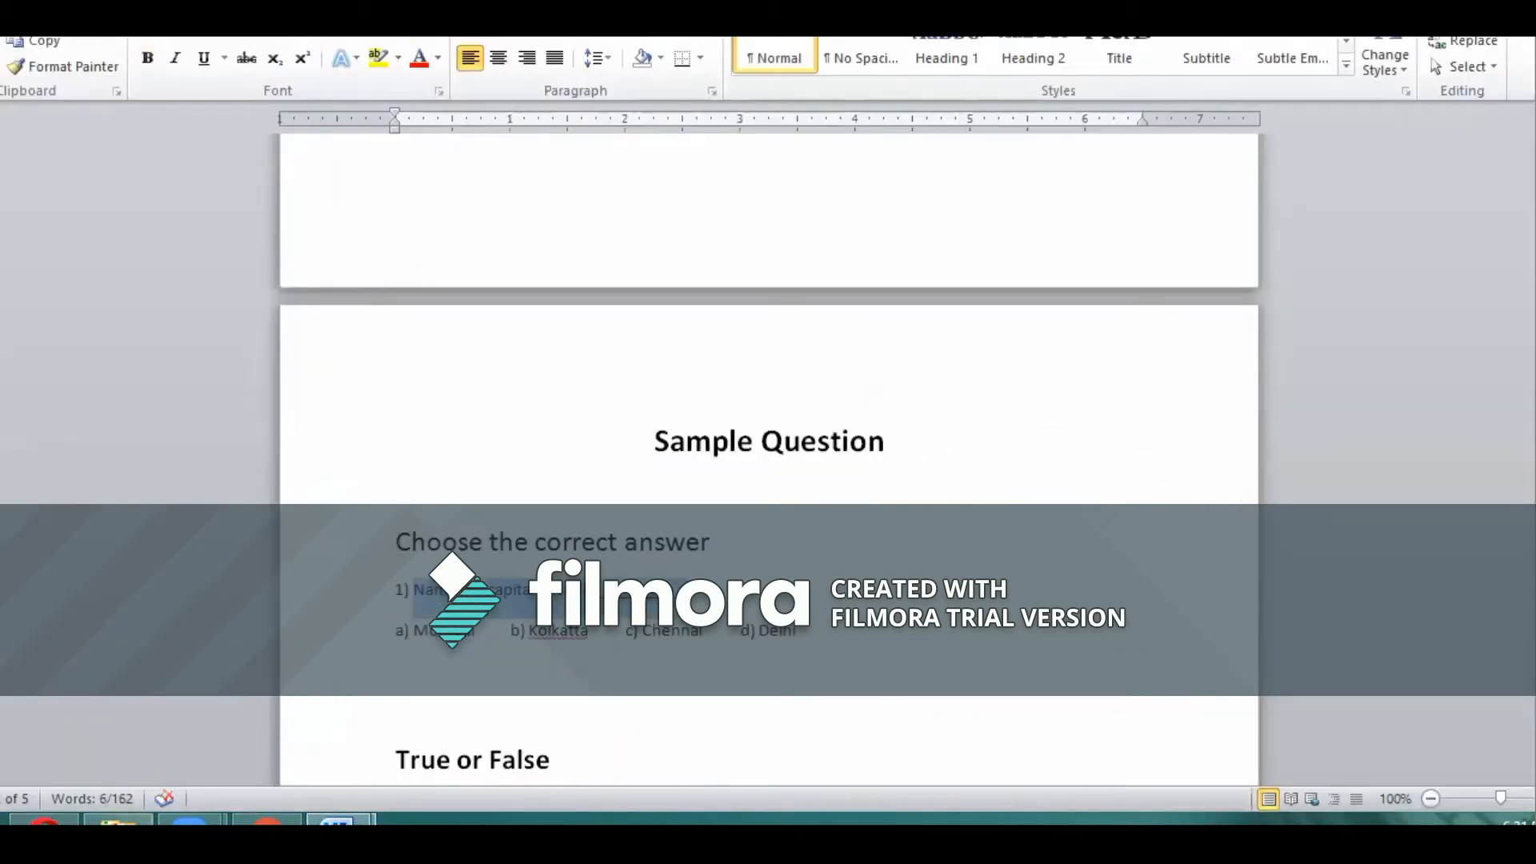
{"action": "left_click", "coordinate": [45, 820]}
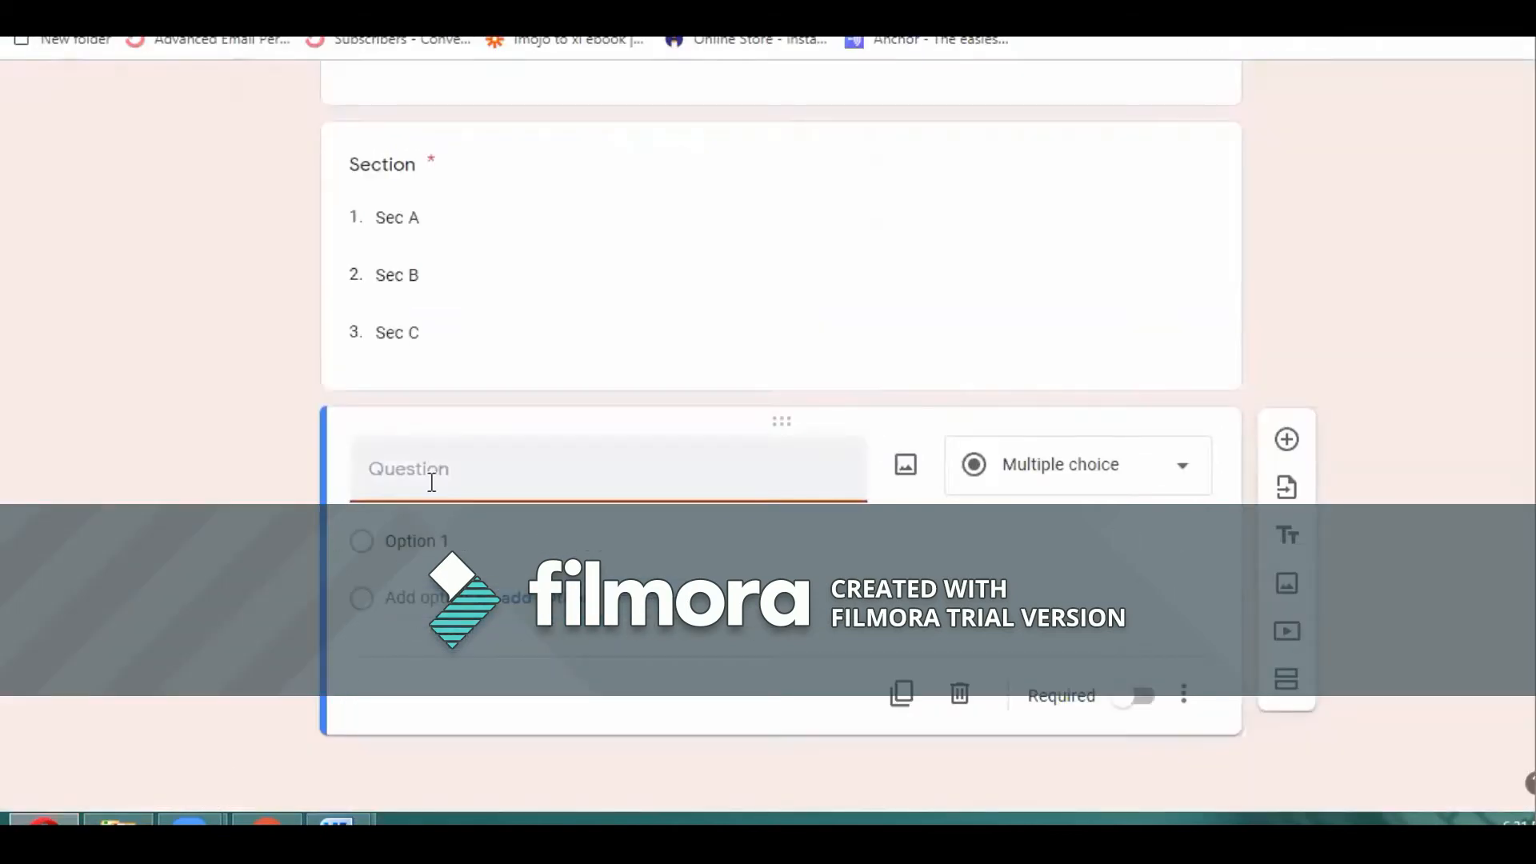
{"action": "type", "text": "Name the capital of India __________"}
- Give the capital of India question the answer options Mumbai, Kolkatta, Chennai and Delhi
{"action": "left_click", "coordinate": [455, 537]}
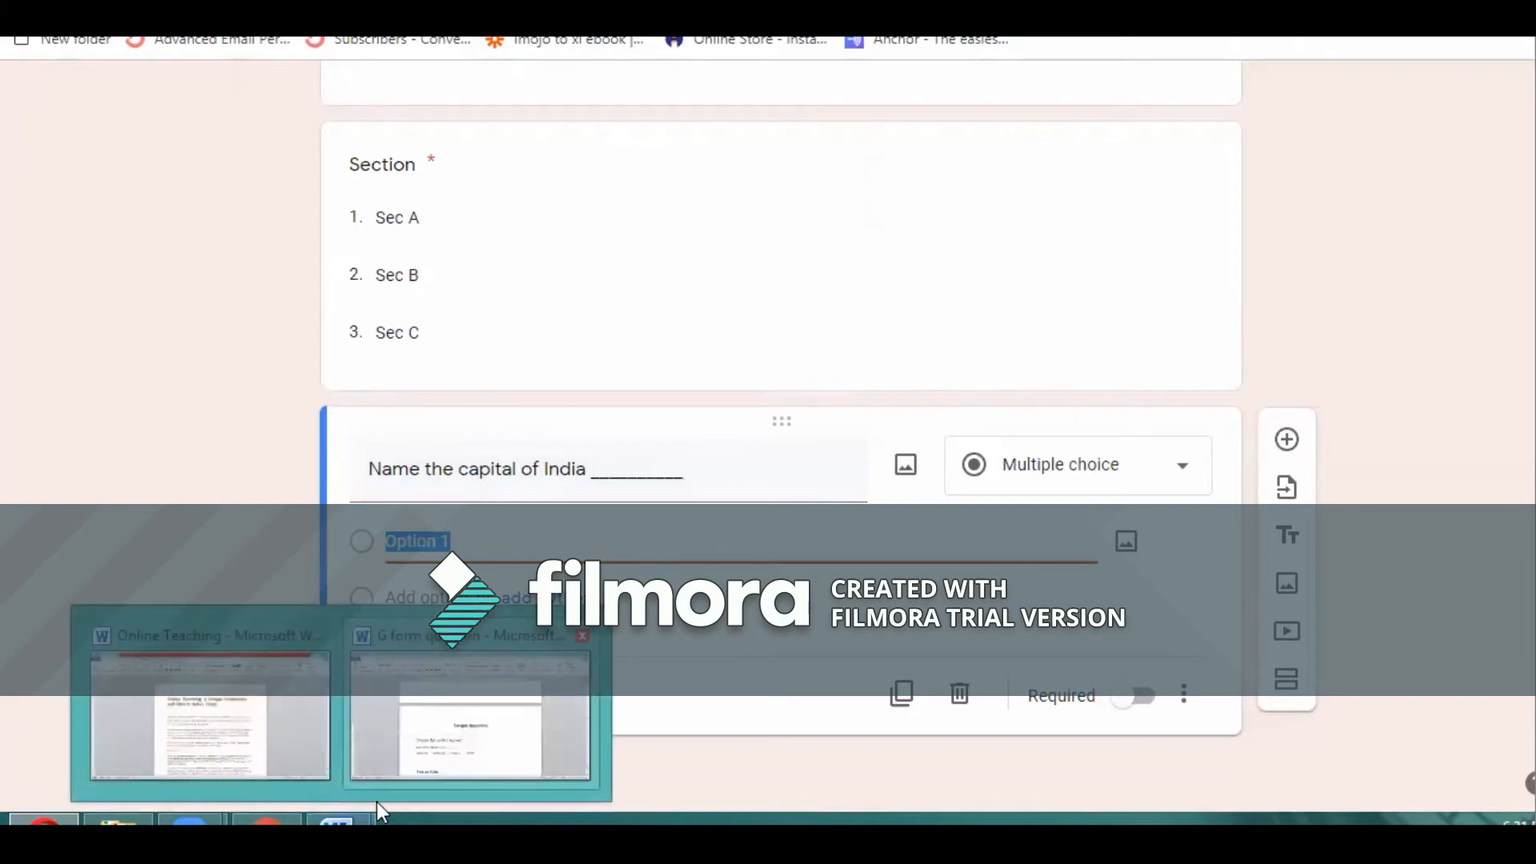
{"action": "type", "text": "Mumbai"}
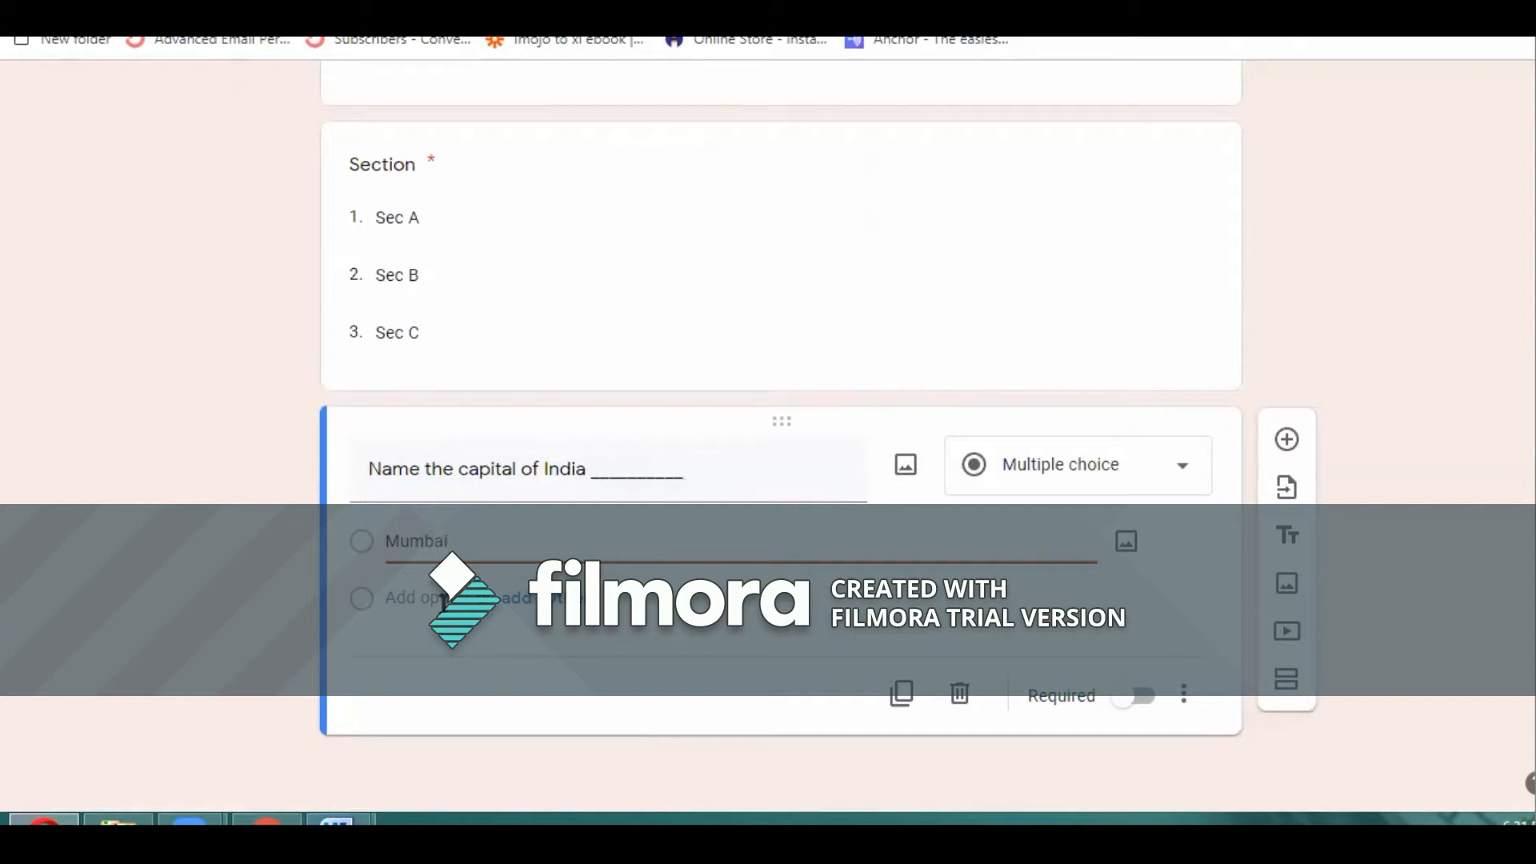
{"action": "key", "text": "Return"}
{"action": "type", "text": "Kolkatta"}
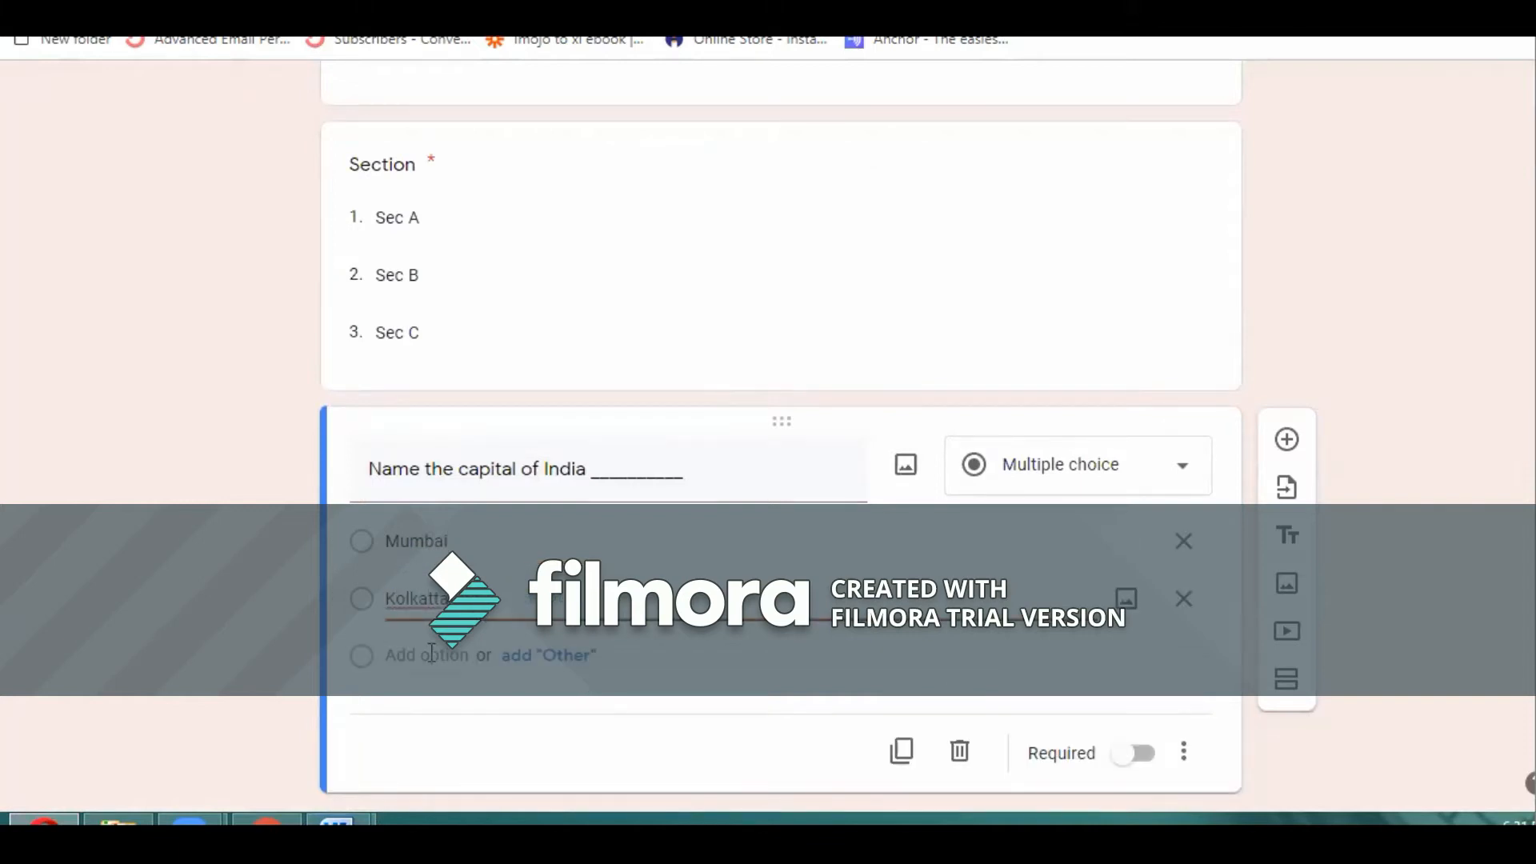
{"action": "key", "text": "Return"}
{"action": "type", "text": "Chennai"}
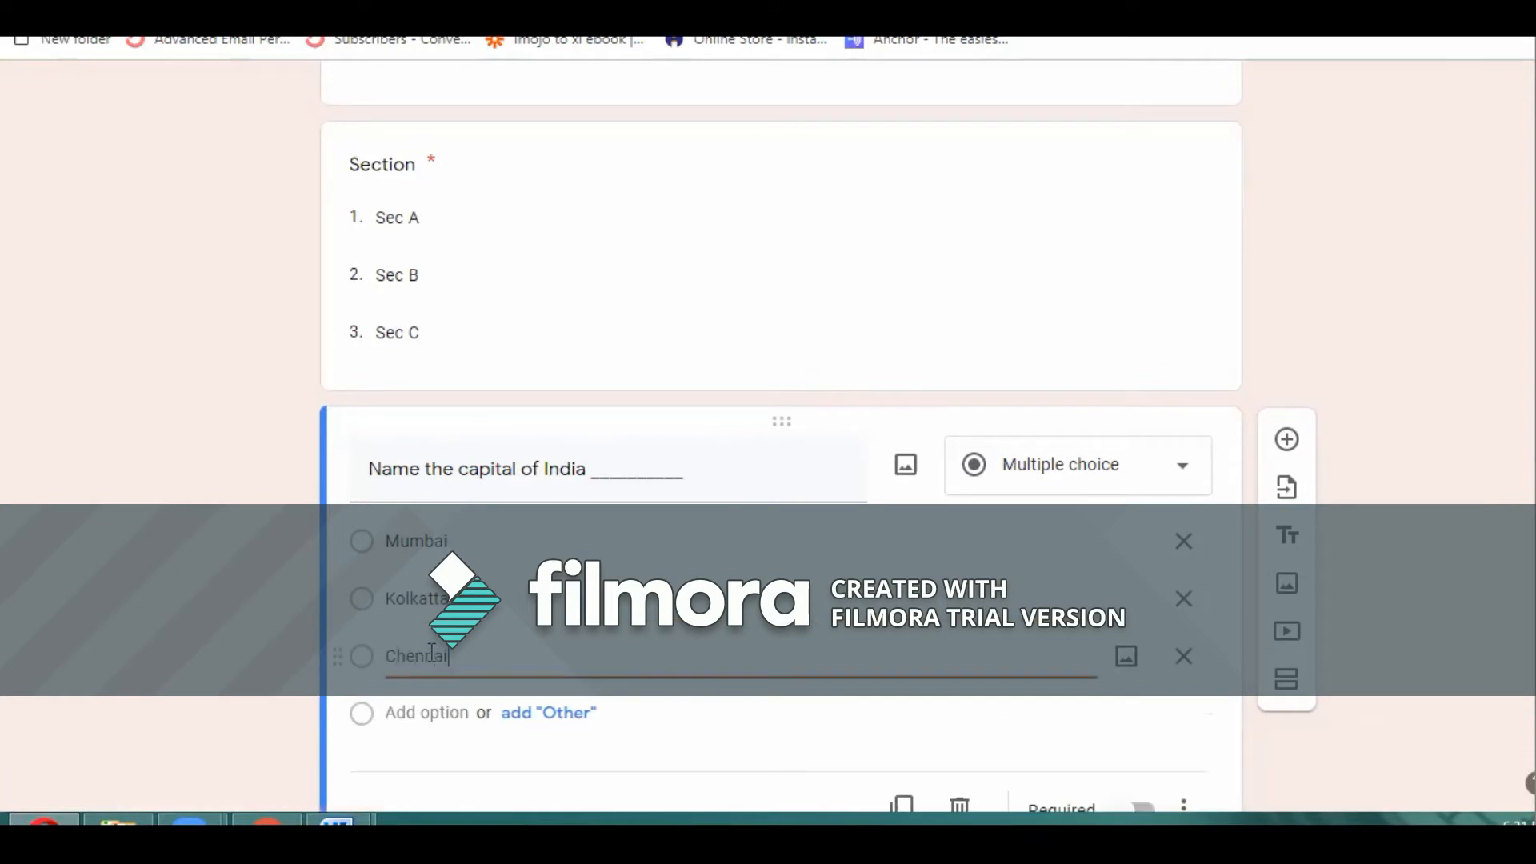
{"action": "left_click", "coordinate": [417, 712]}
{"action": "type", "text": "Delhi"}
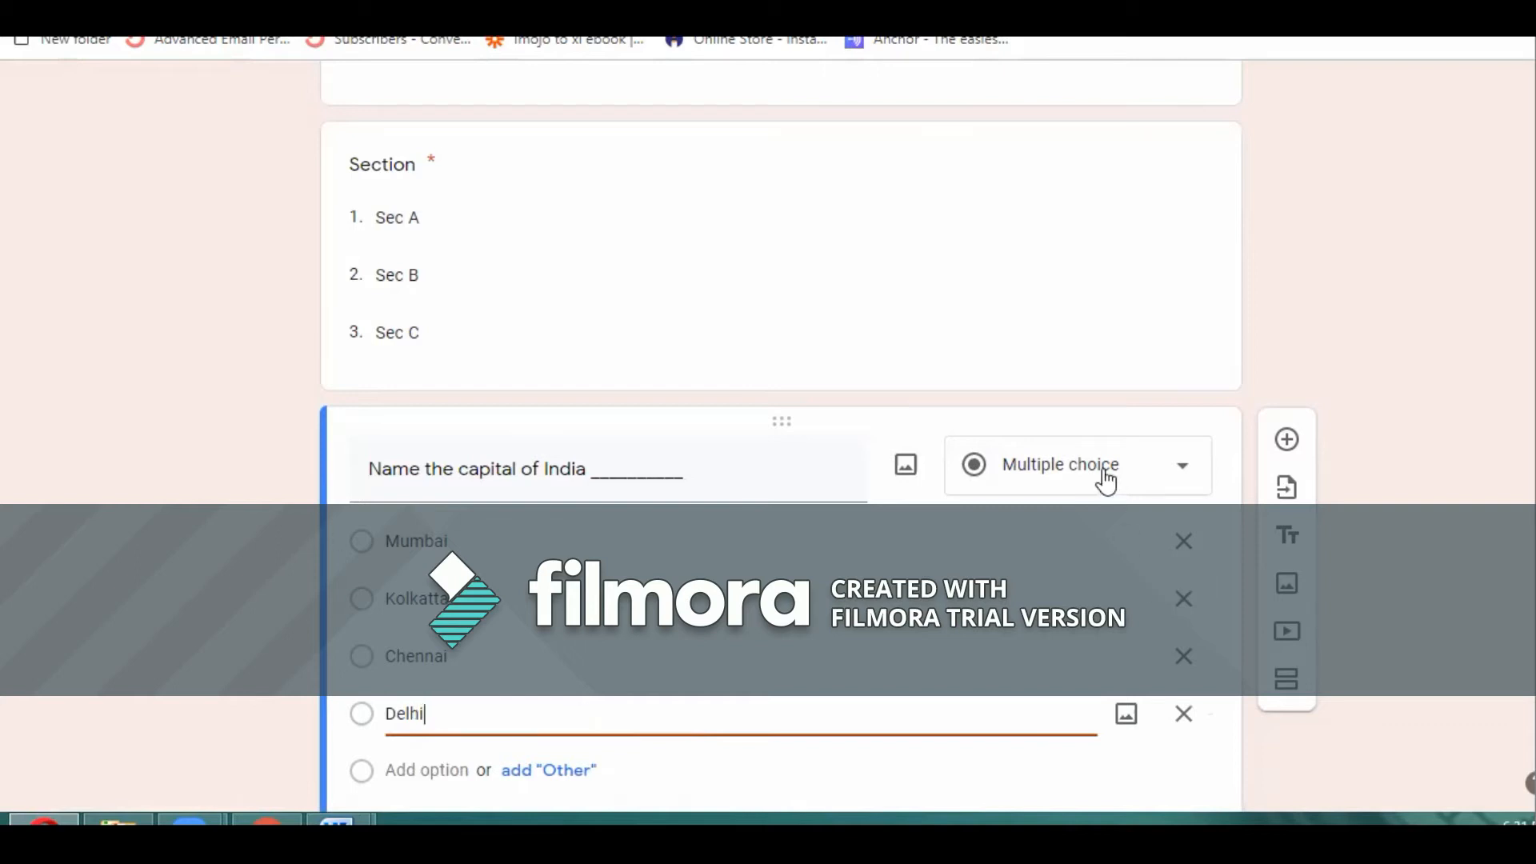
- Try the Checkboxes type on the capital of India question, and return it to Multiple choice
{"action": "left_click", "coordinate": [1106, 478]}
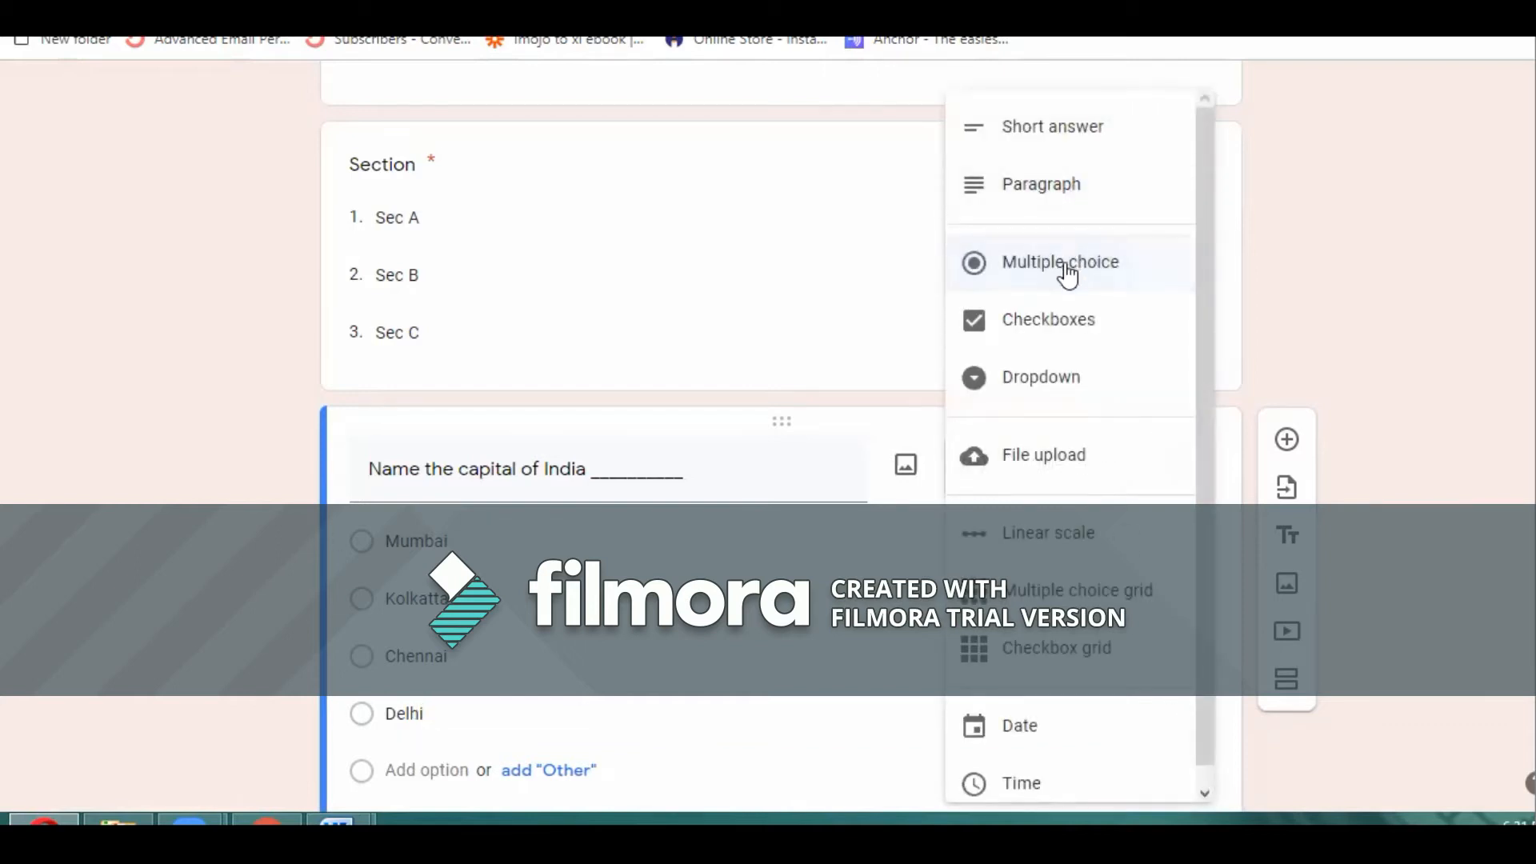
{"action": "left_click", "coordinate": [1063, 319]}
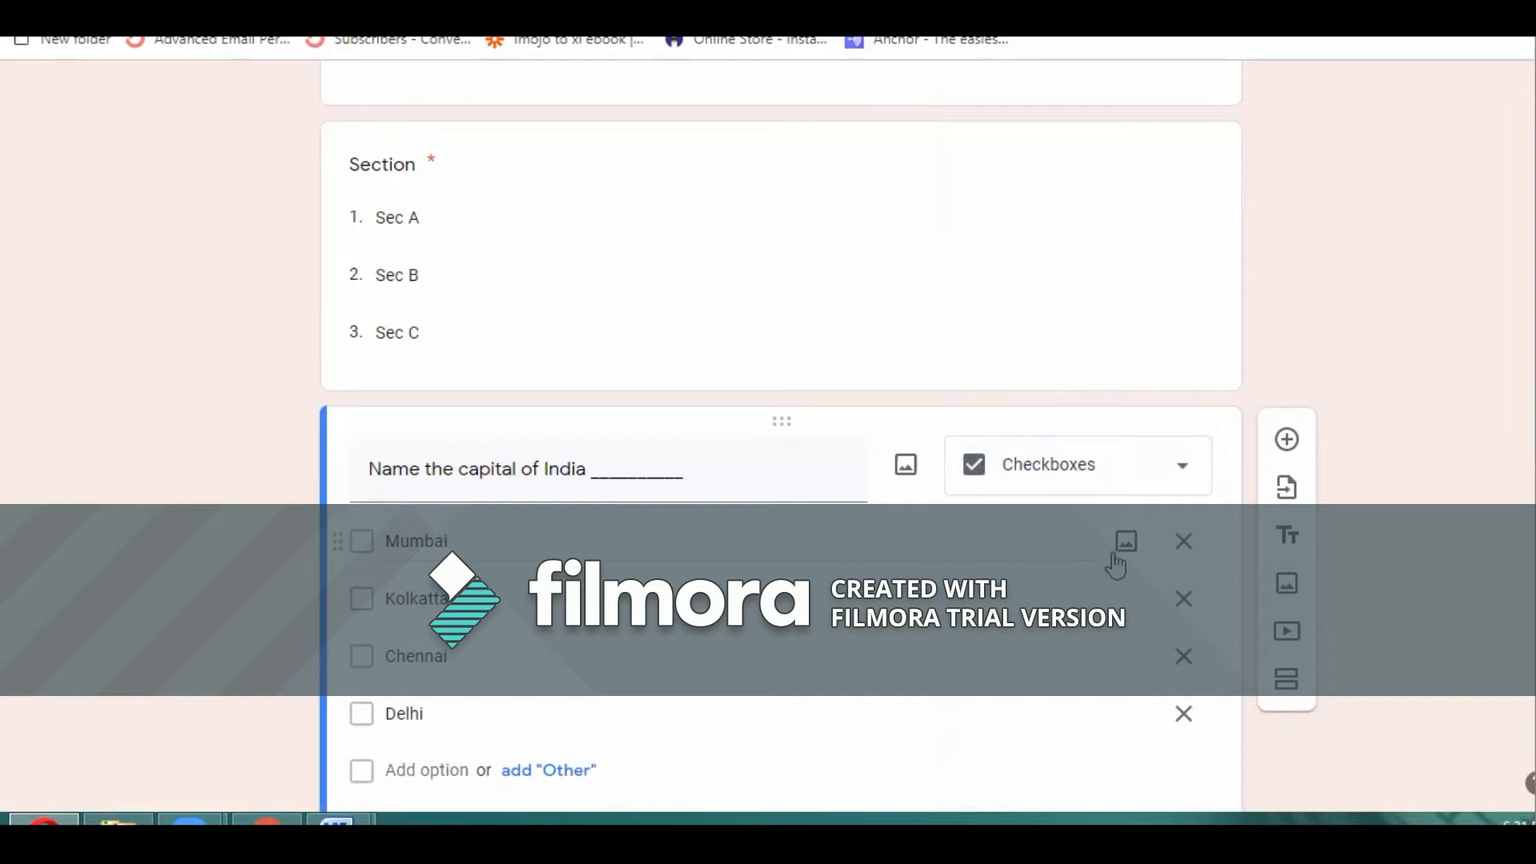
{"action": "left_click", "coordinate": [1121, 485]}
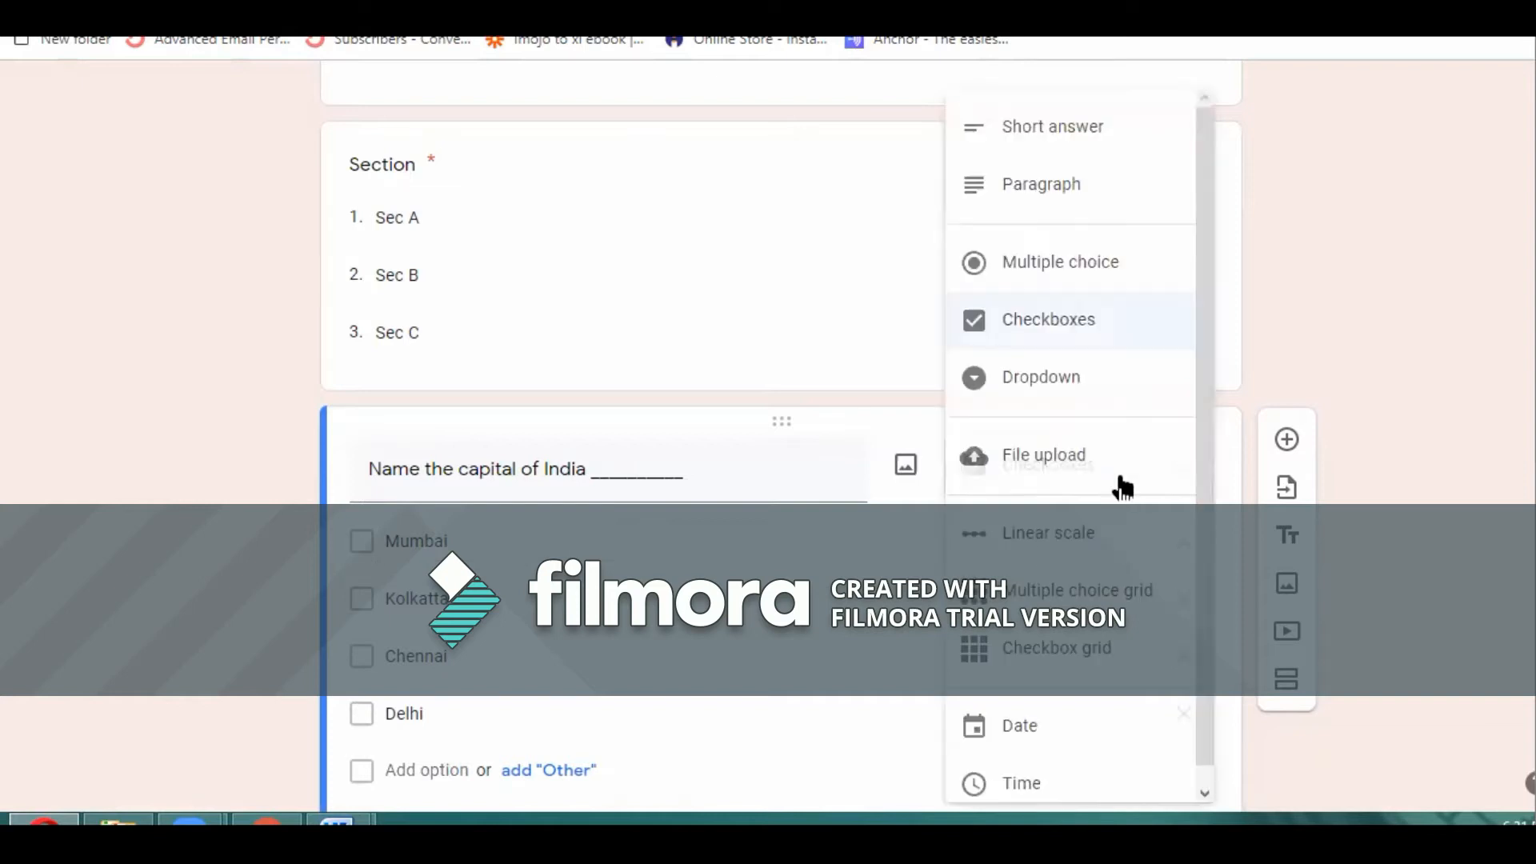
{"action": "left_click", "coordinate": [1065, 264]}
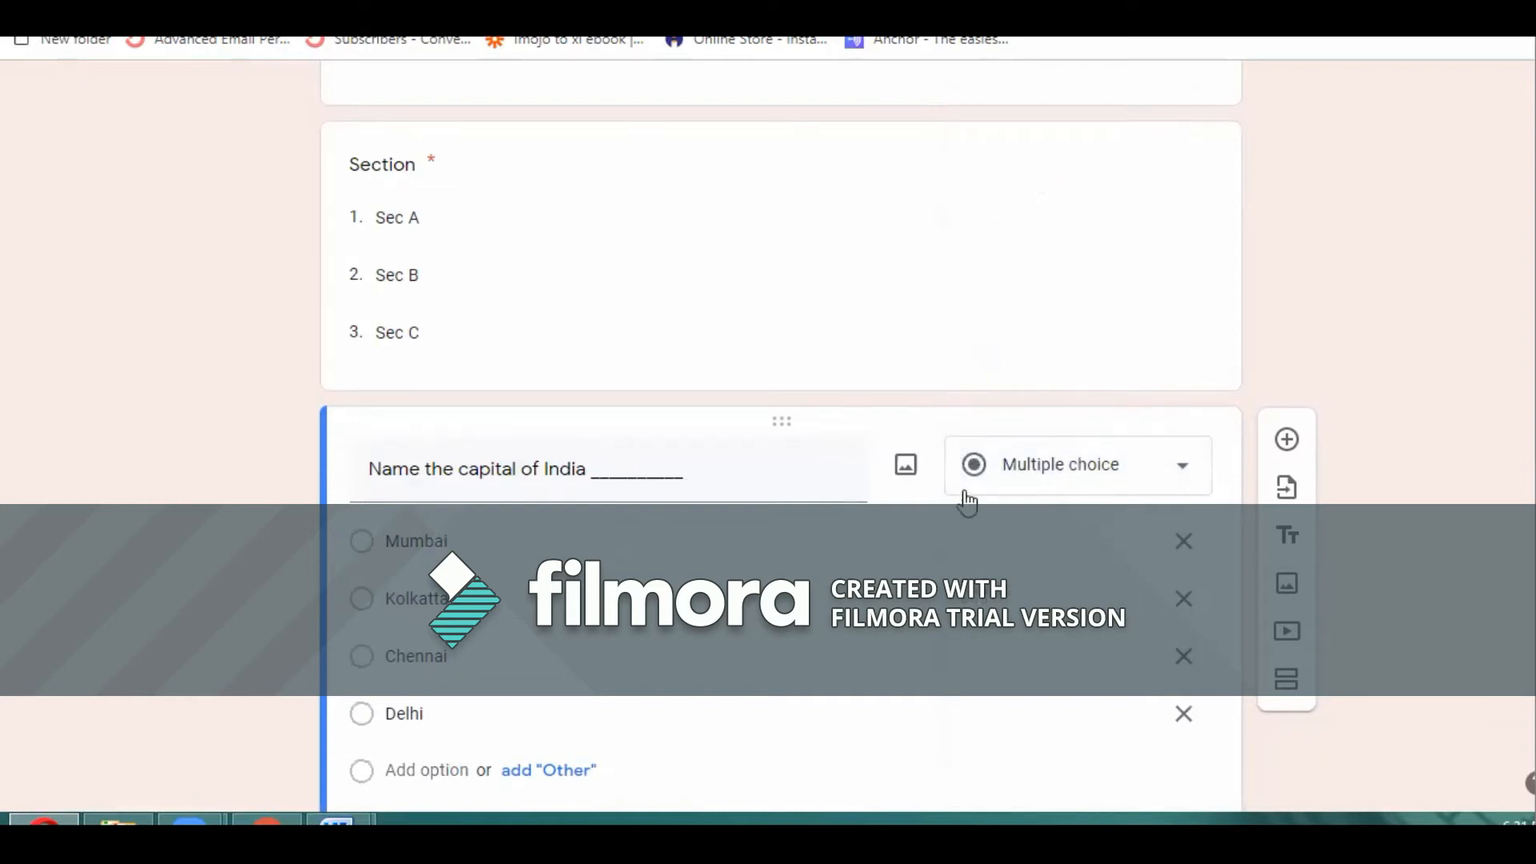
{"action": "left_click", "coordinate": [1010, 468]}
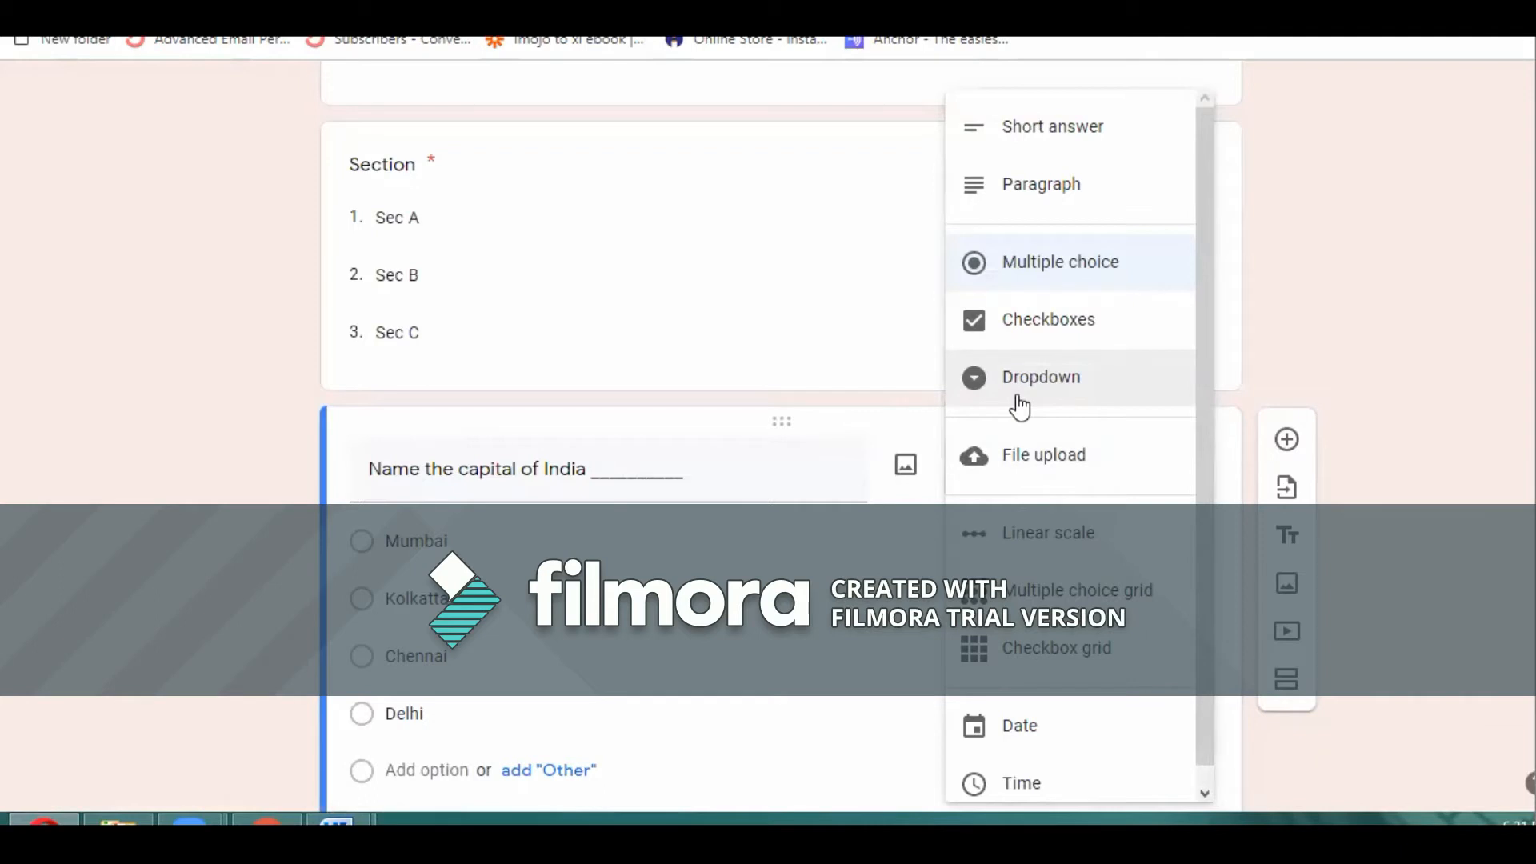
{"action": "left_click", "coordinate": [1045, 264]}
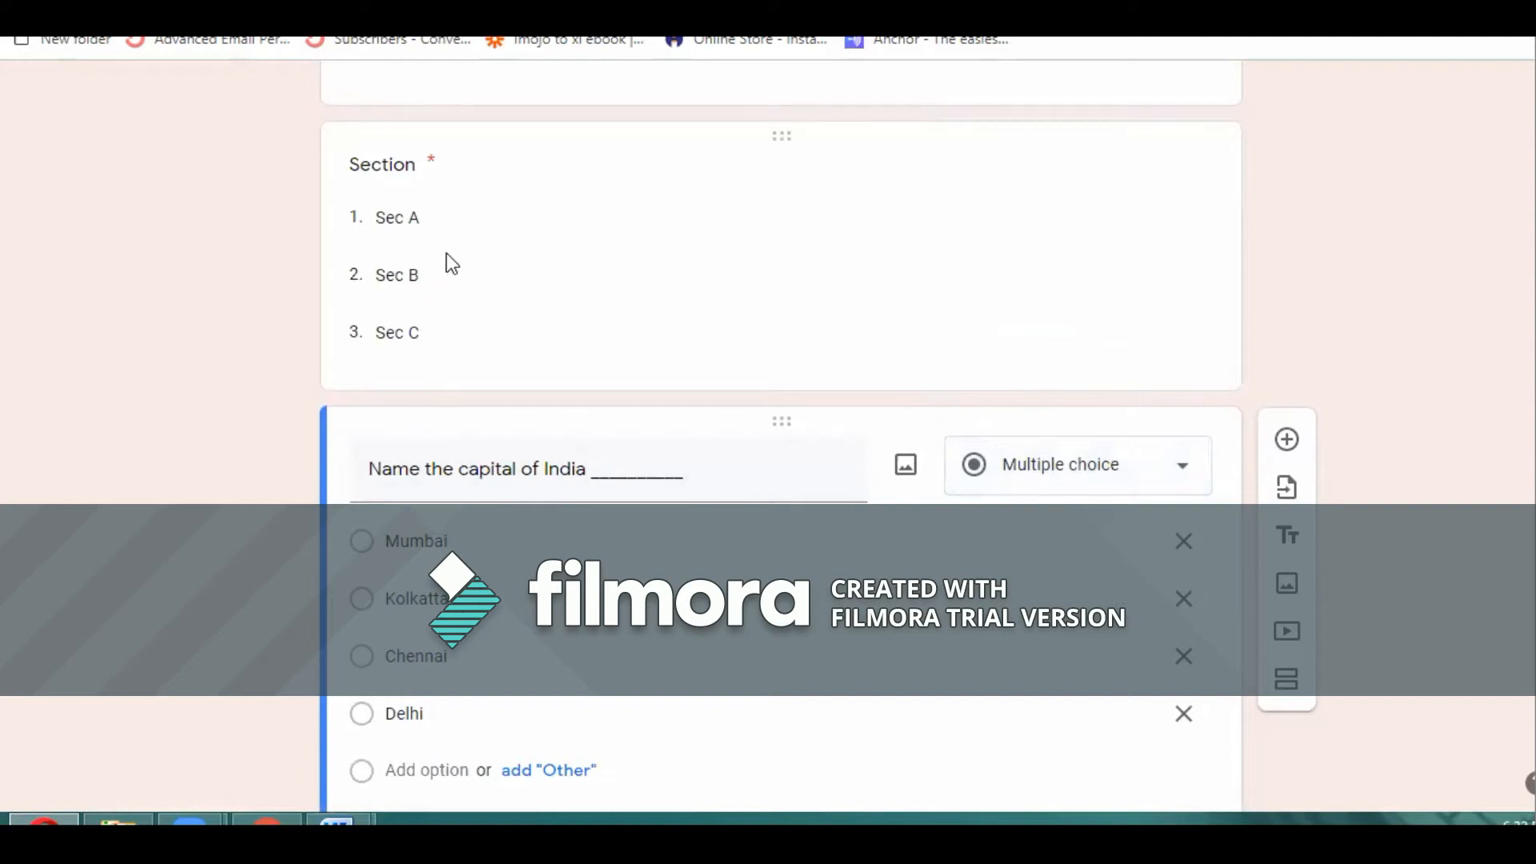
- Preview the form and examine the Class dropdown's choices and the remaining questions down to the end
{"action": "scroll", "coordinate": [923, 261], "scroll_direction": "up", "scroll_amount": 10}
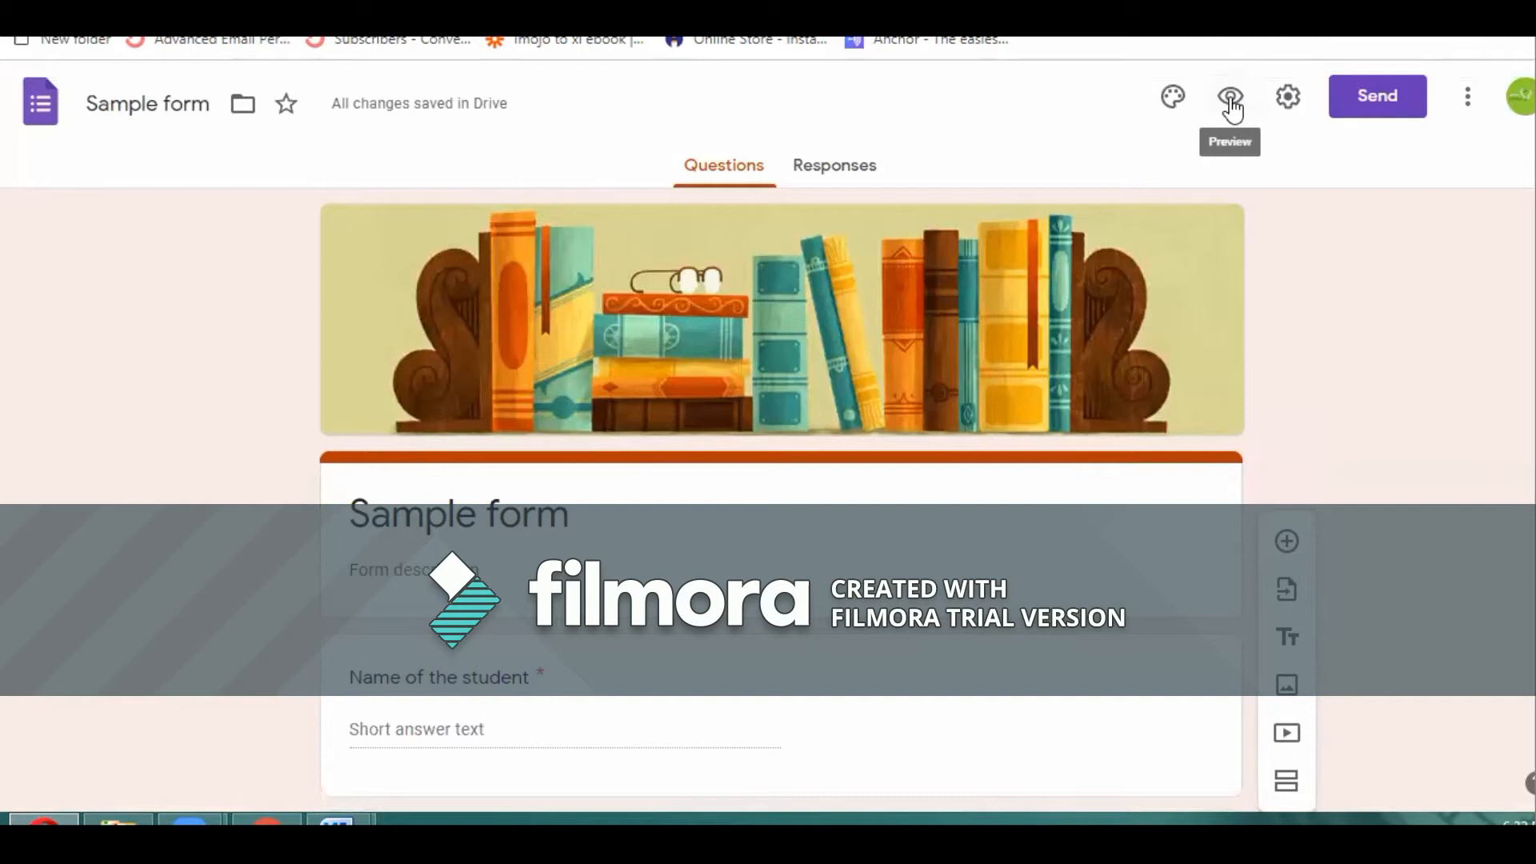
{"action": "left_click", "coordinate": [1232, 99]}
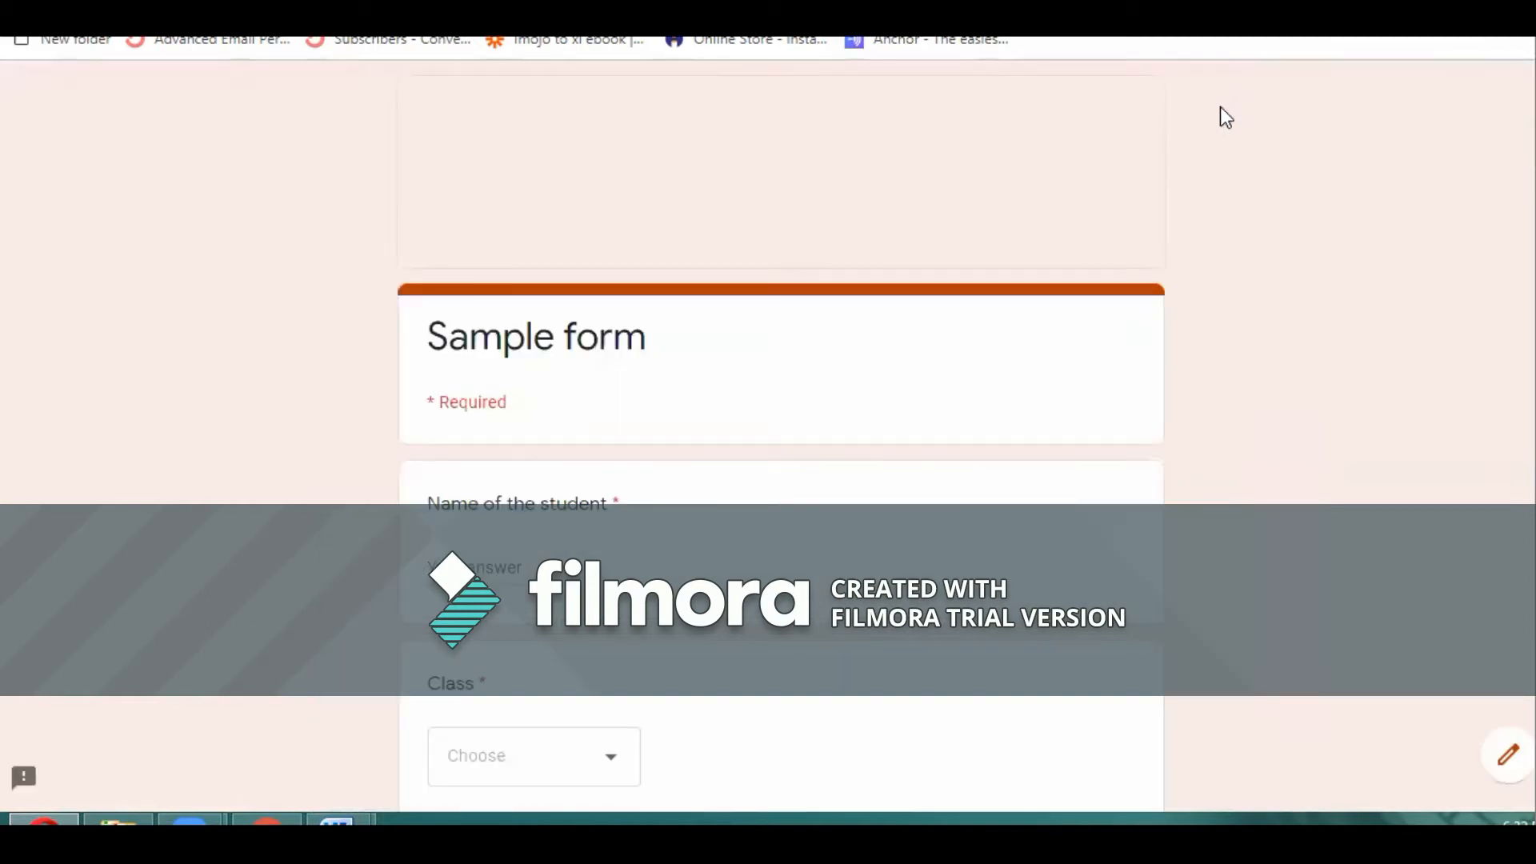
{"action": "scroll", "coordinate": [401, 569], "scroll_direction": "down", "scroll_amount": 3}
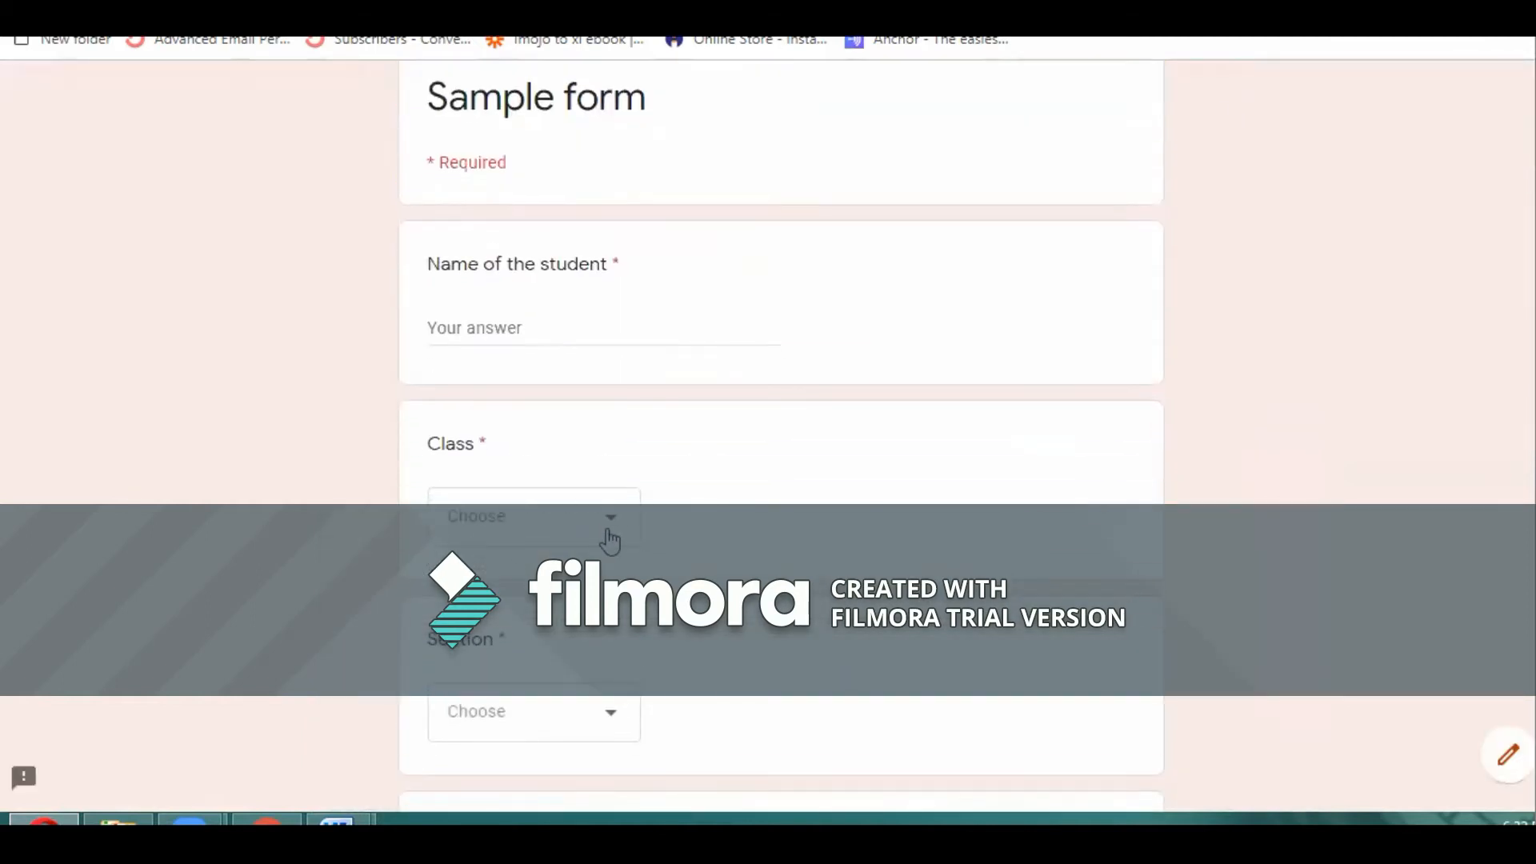
{"action": "left_click", "coordinate": [615, 524]}
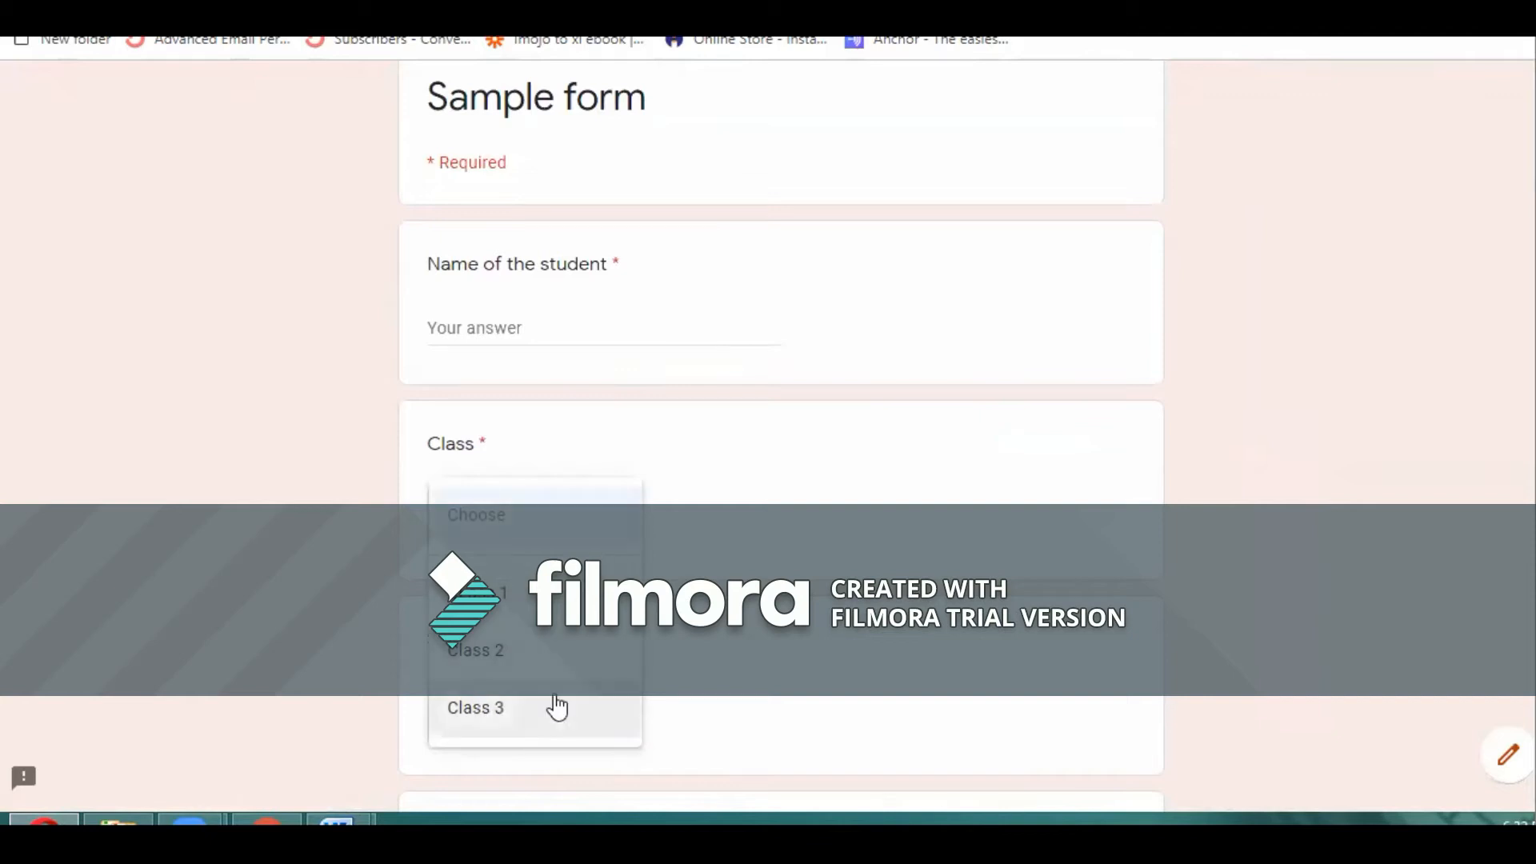
{"action": "left_click", "coordinate": [597, 536]}
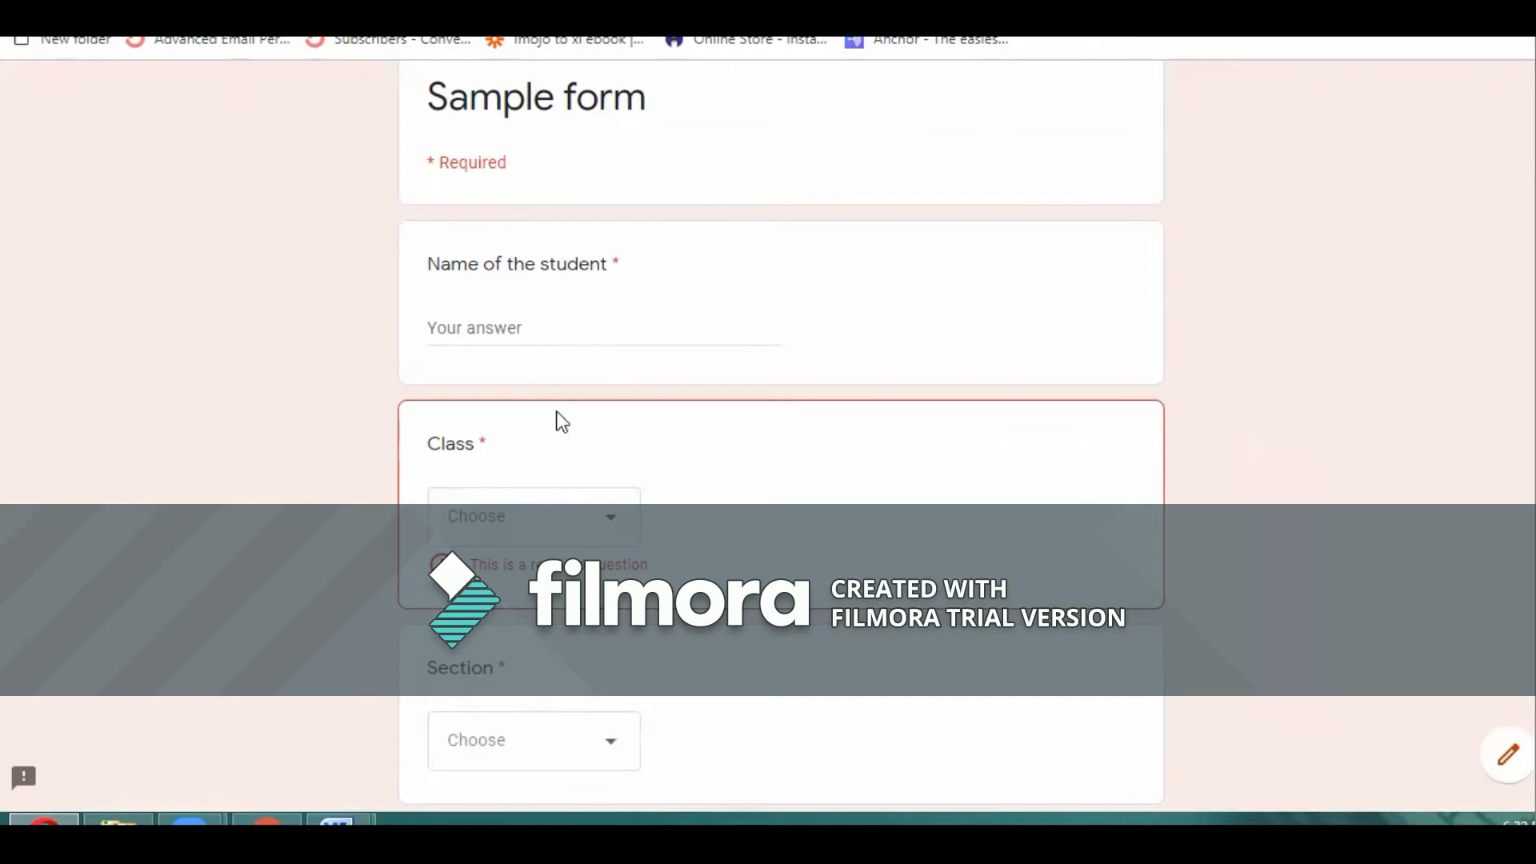
{"action": "scroll", "coordinate": [546, 644], "scroll_direction": "down", "scroll_amount": 6}
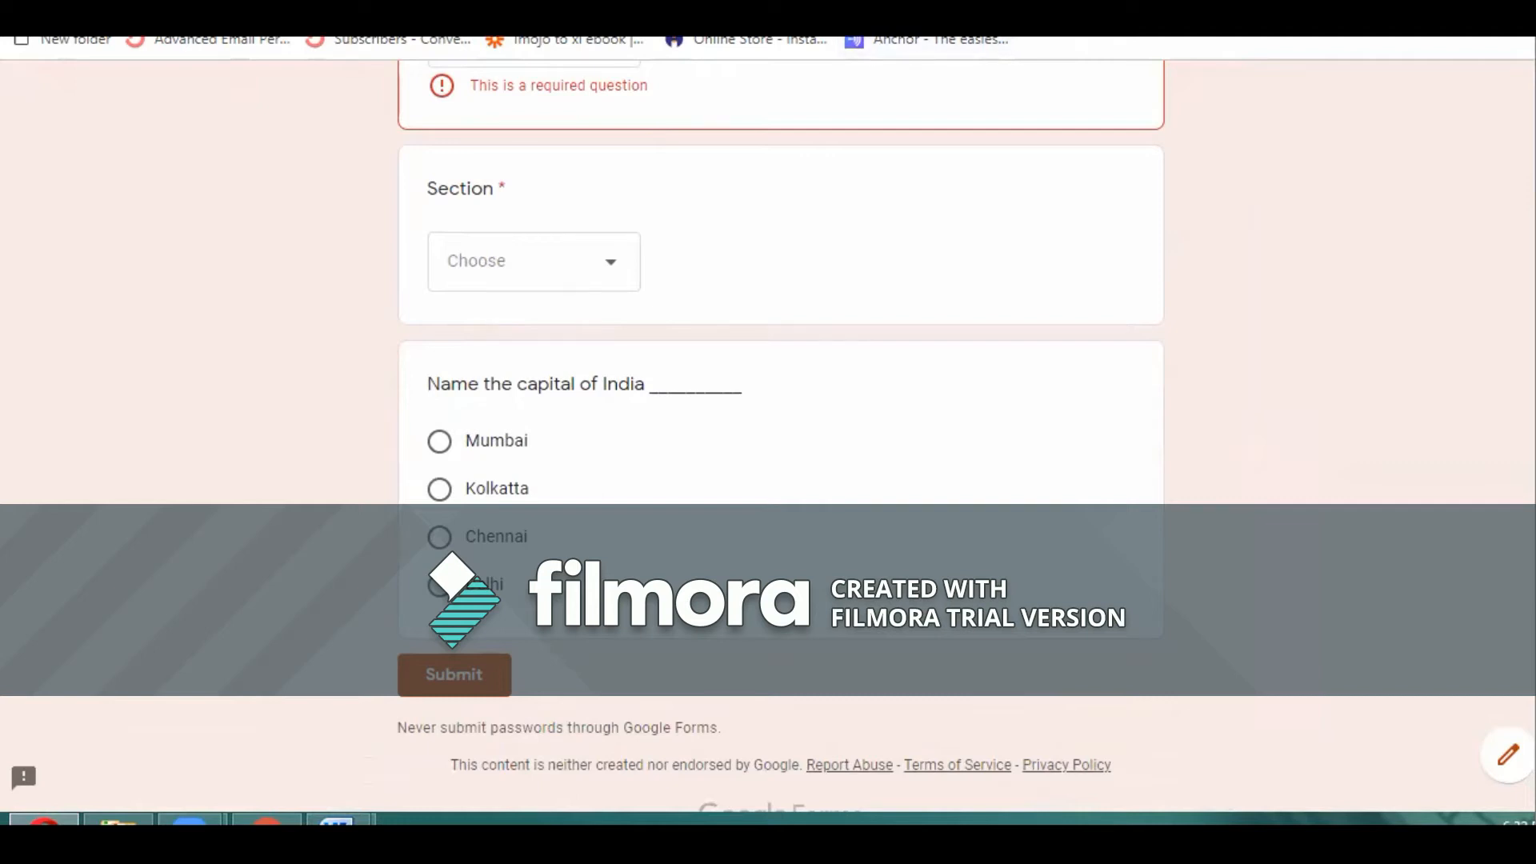
- Add a question below the capital of India question and fill it with the "India is a secular country" statement from the Word document
{"action": "key", "text": "ctrl+shift+Tab"}
{"action": "scroll", "coordinate": [774, 663], "scroll_direction": "down", "scroll_amount": 6}
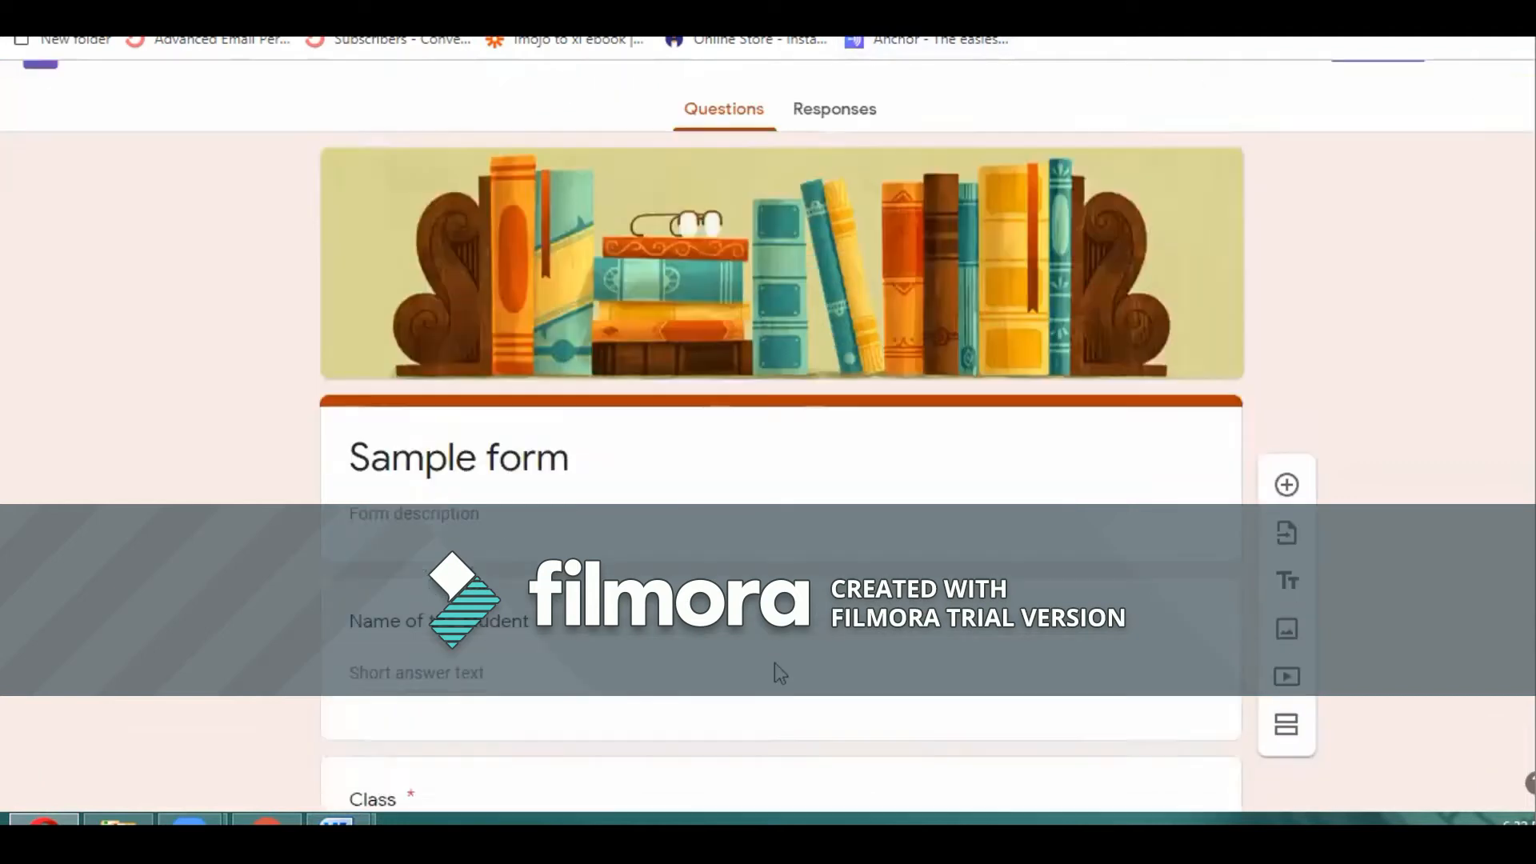
{"action": "scroll", "coordinate": [775, 663], "scroll_direction": "down", "scroll_amount": 1}
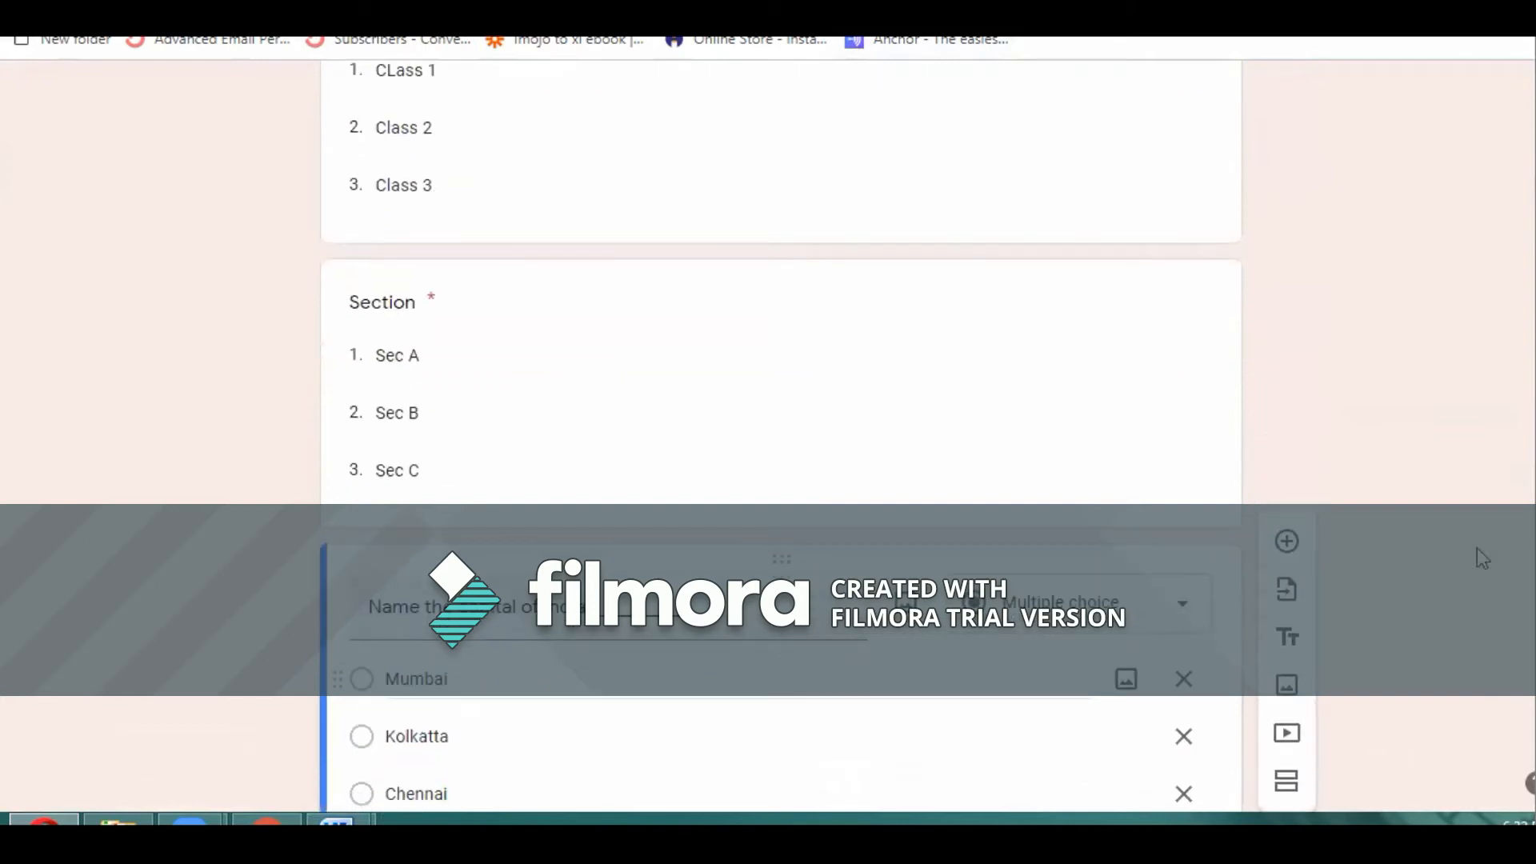
{"action": "scroll", "coordinate": [1477, 549], "scroll_direction": "down", "scroll_amount": 1}
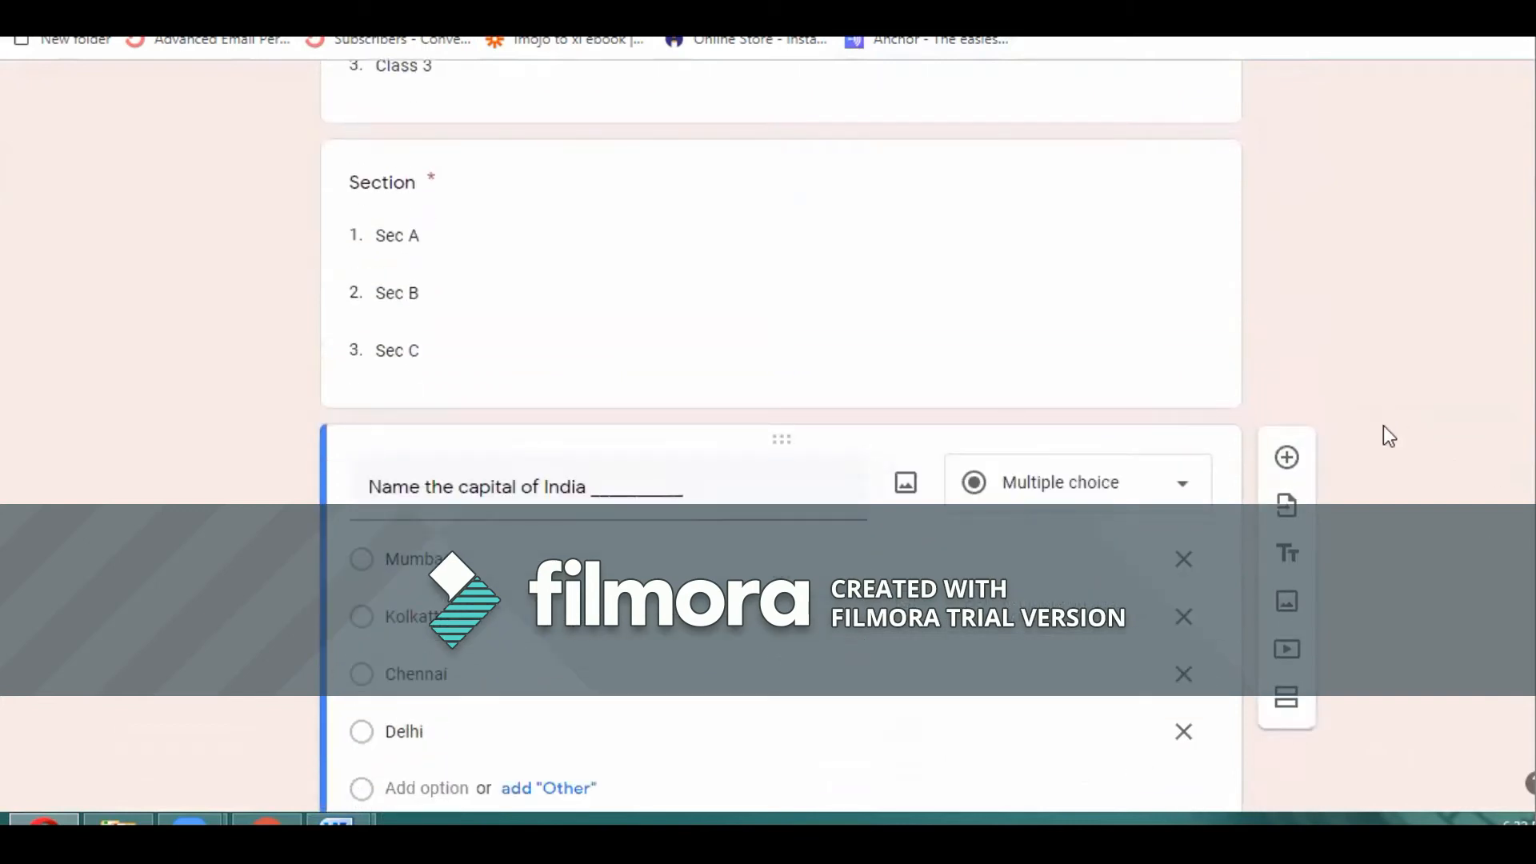
{"action": "left_click", "coordinate": [1288, 459]}
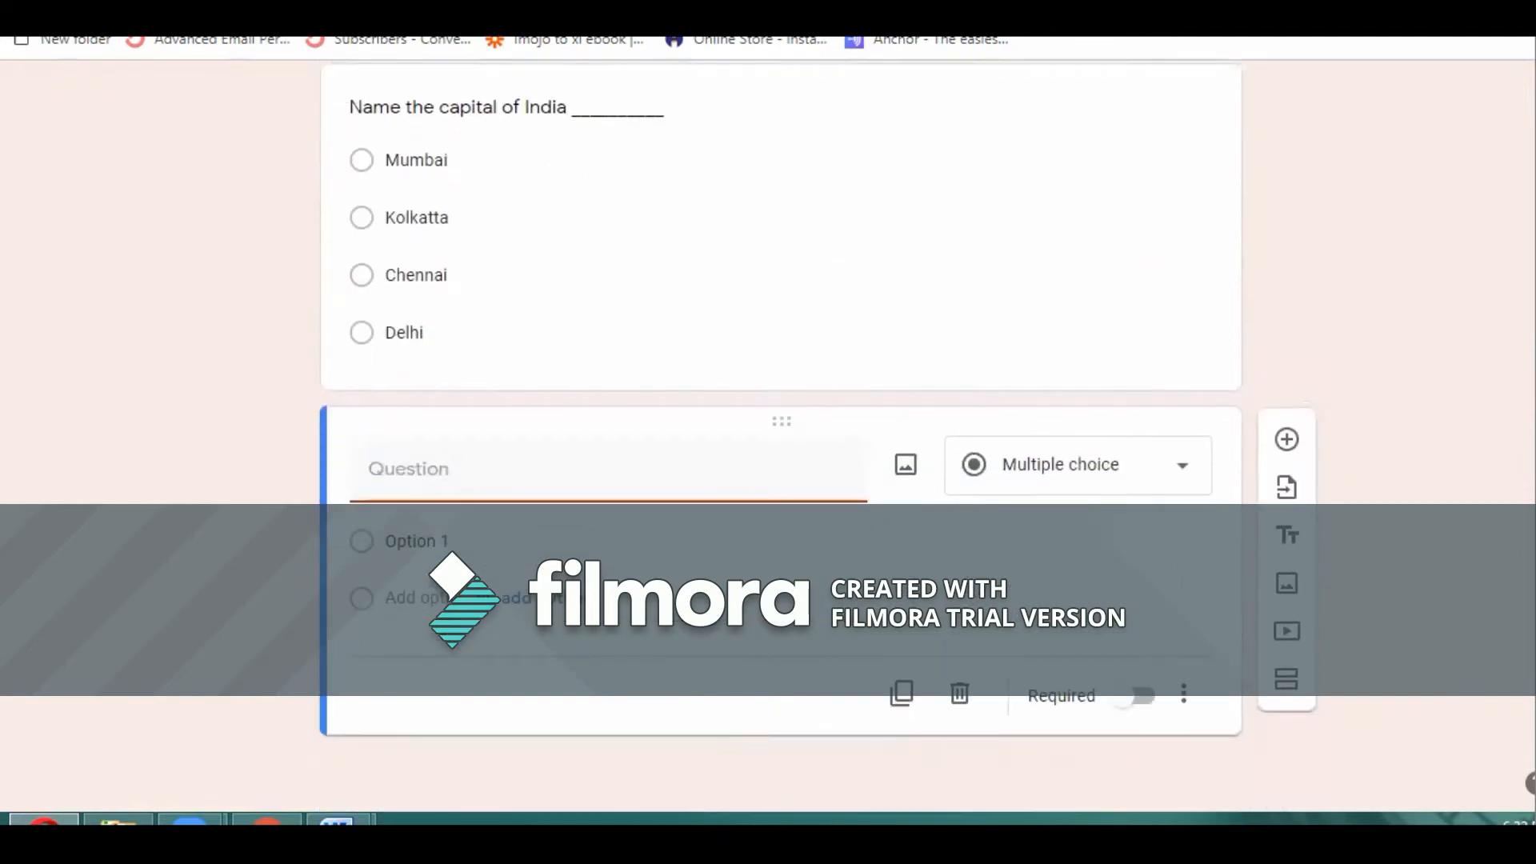
{"action": "mouse_move", "coordinate": [336, 820]}
{"action": "left_click", "coordinate": [415, 768]}
{"action": "scroll", "coordinate": [486, 504], "scroll_direction": "down", "scroll_amount": 3}
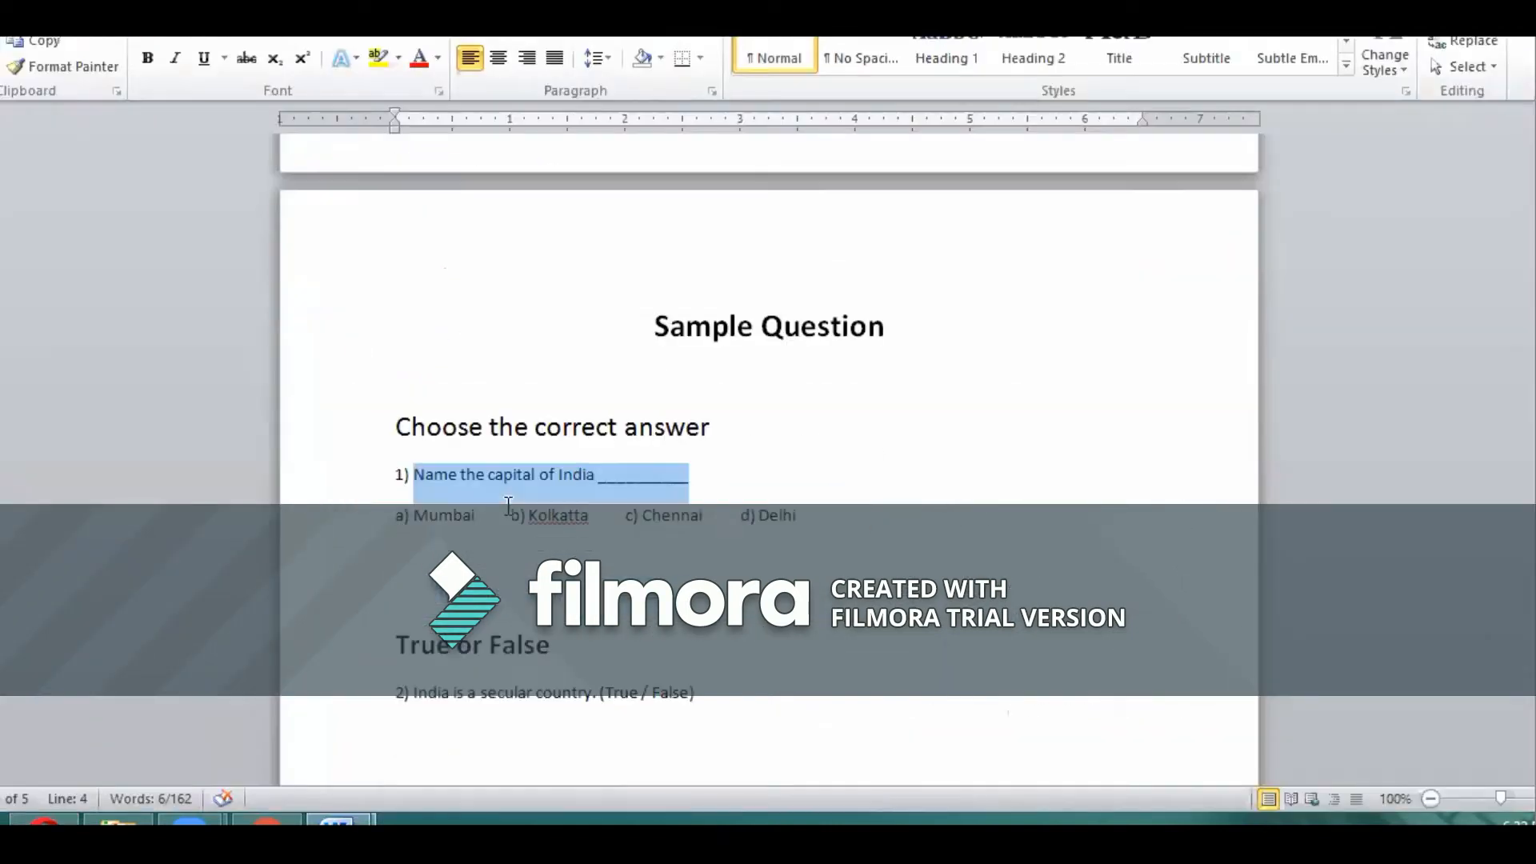
{"action": "left_click_drag", "start_coordinate": [405, 636], "coordinate": [576, 642]}
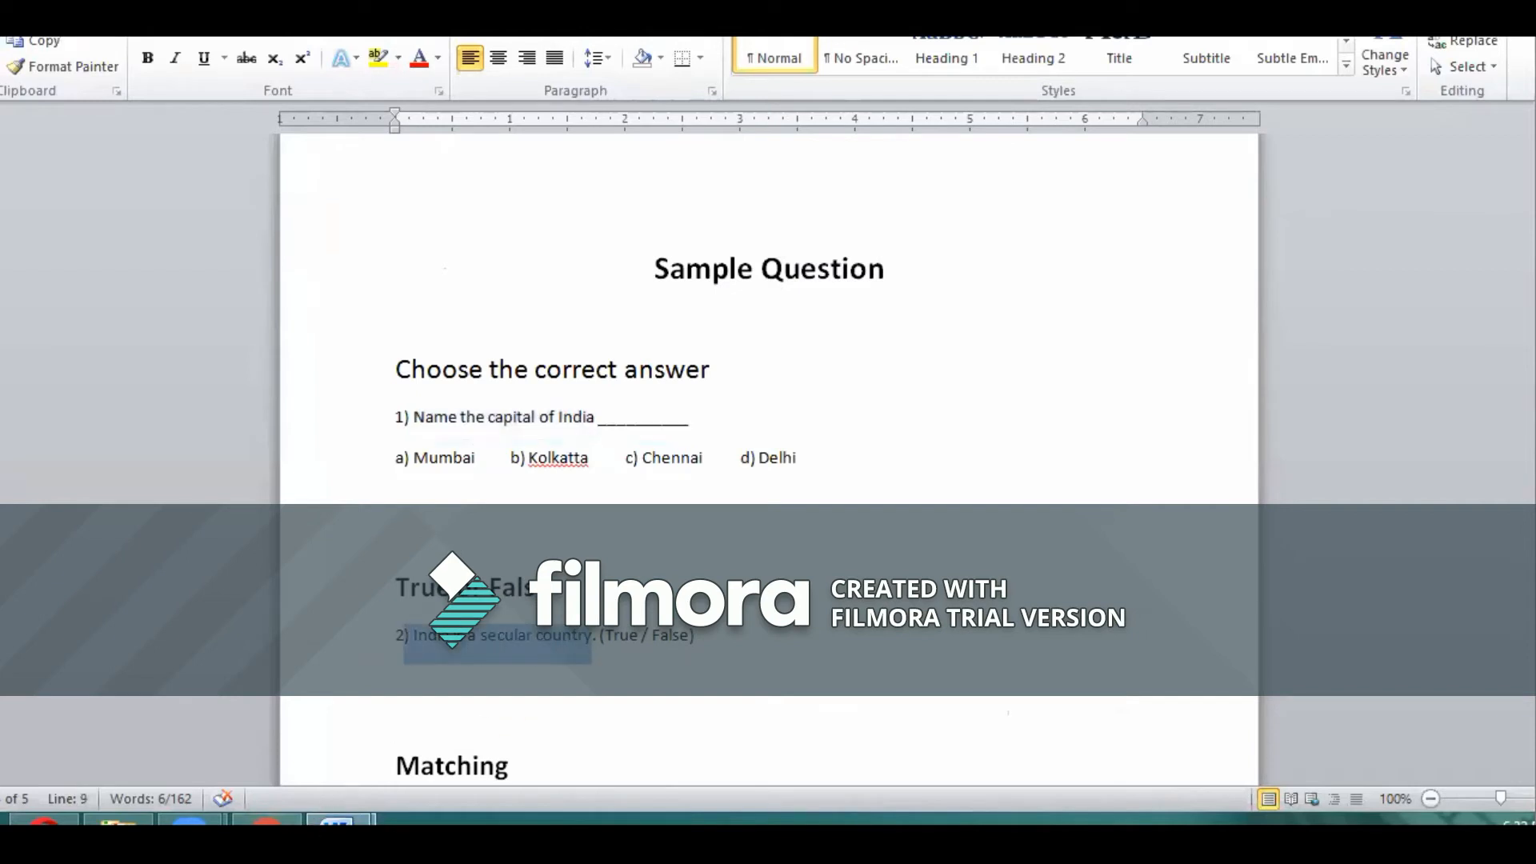
{"action": "key", "text": "alt+Tab"}
{"action": "type", "text": ") India is a secular country"}
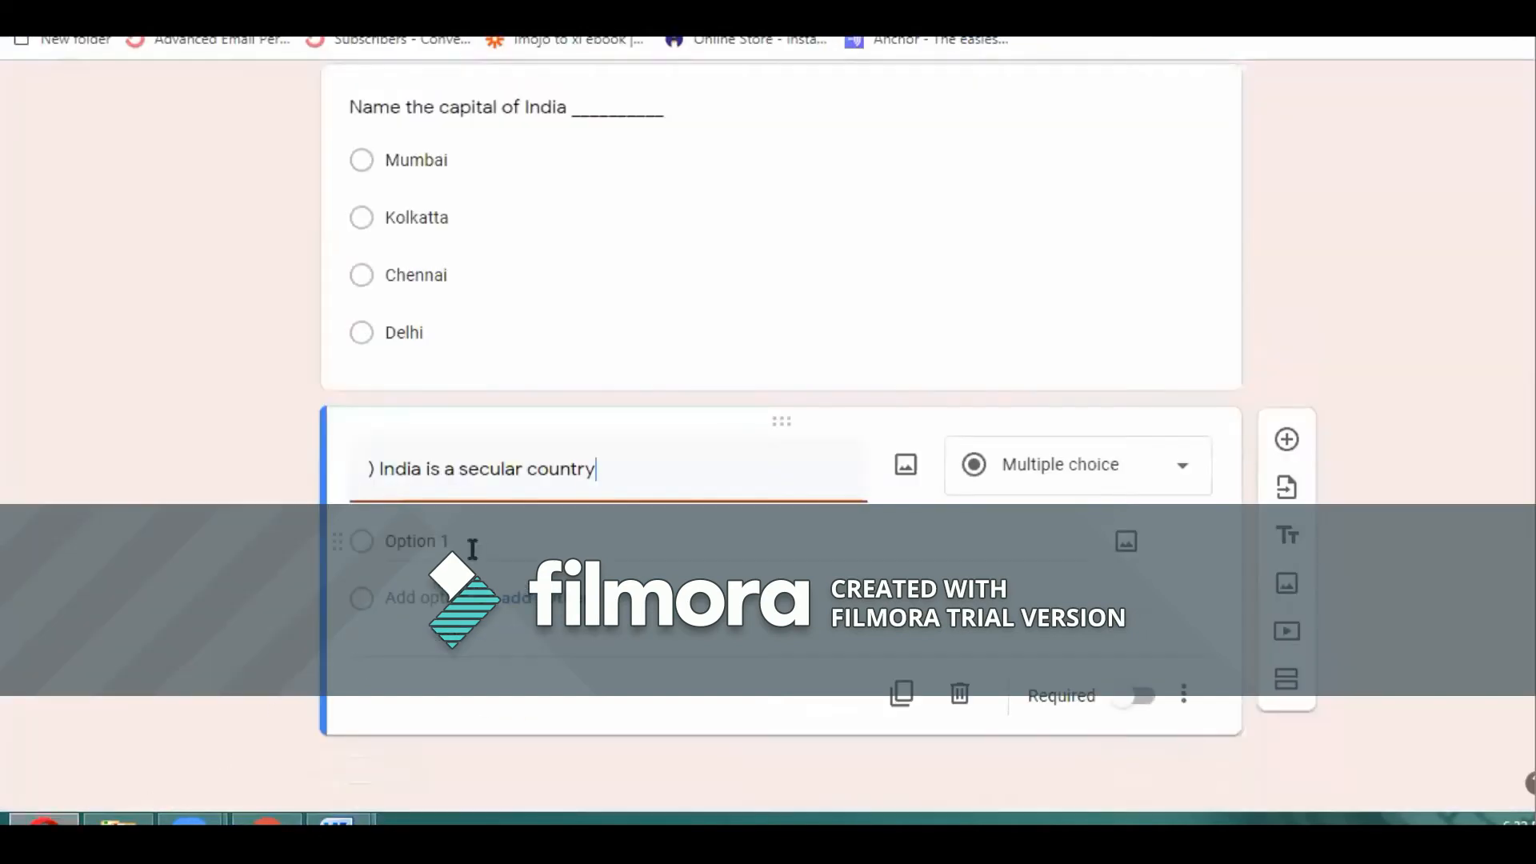
- Tidy the new question's text to "India is a secular country." and give it the suggested options True and False
{"action": "key", "text": "Home"}
{"action": "key", "text": "Delete"}
{"action": "key", "text": "Delete"}
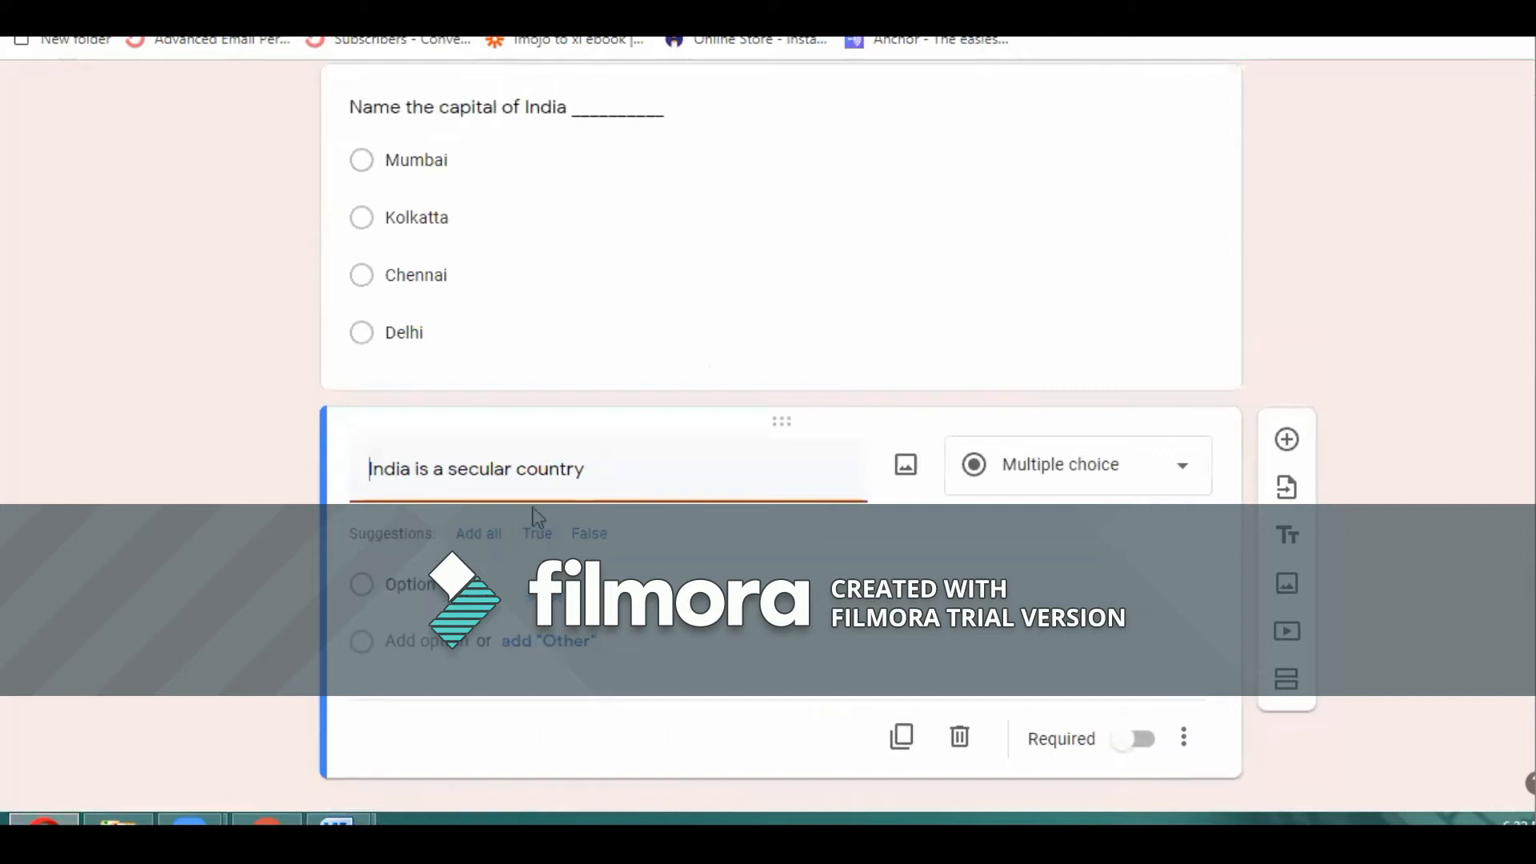
{"action": "left_click", "coordinate": [605, 480]}
{"action": "type", "text": "."}
{"action": "left_click", "coordinate": [492, 534]}
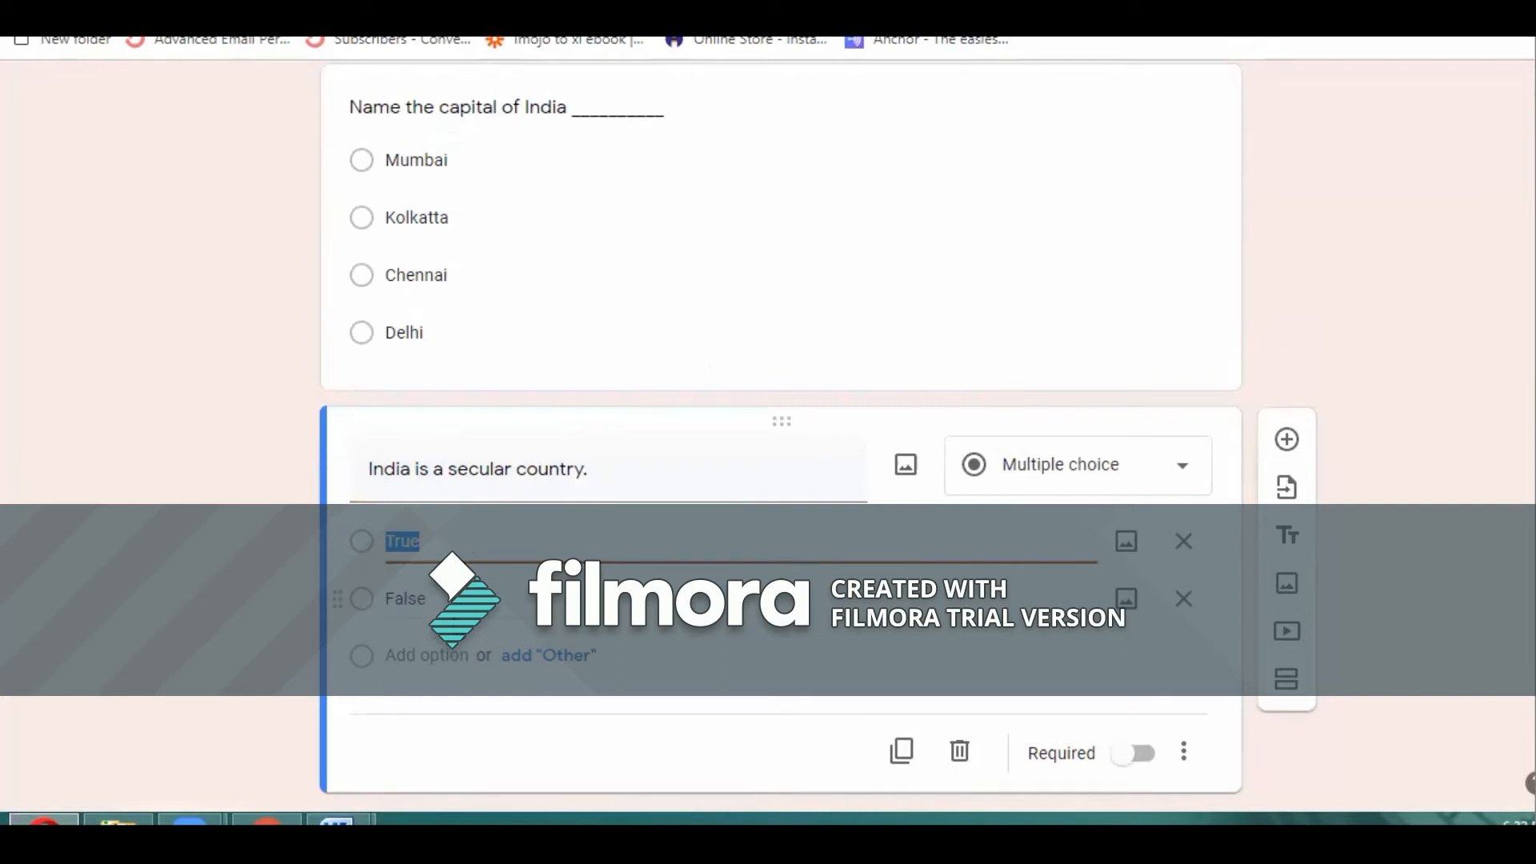
- Make both the secular country question and the capital of India question required
{"action": "left_click", "coordinate": [1139, 754]}
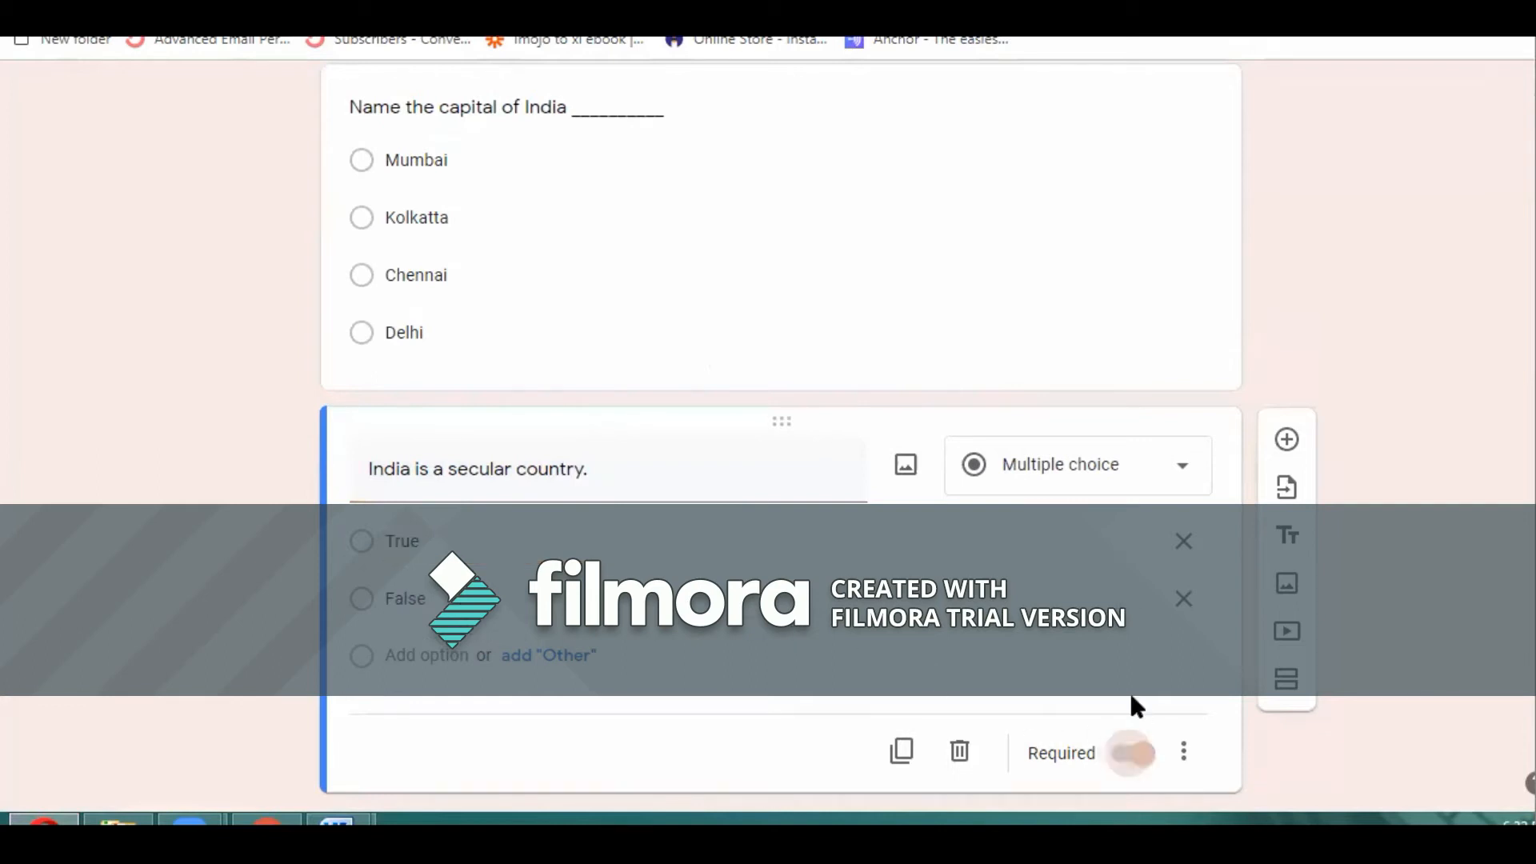
{"action": "left_click", "coordinate": [761, 260]}
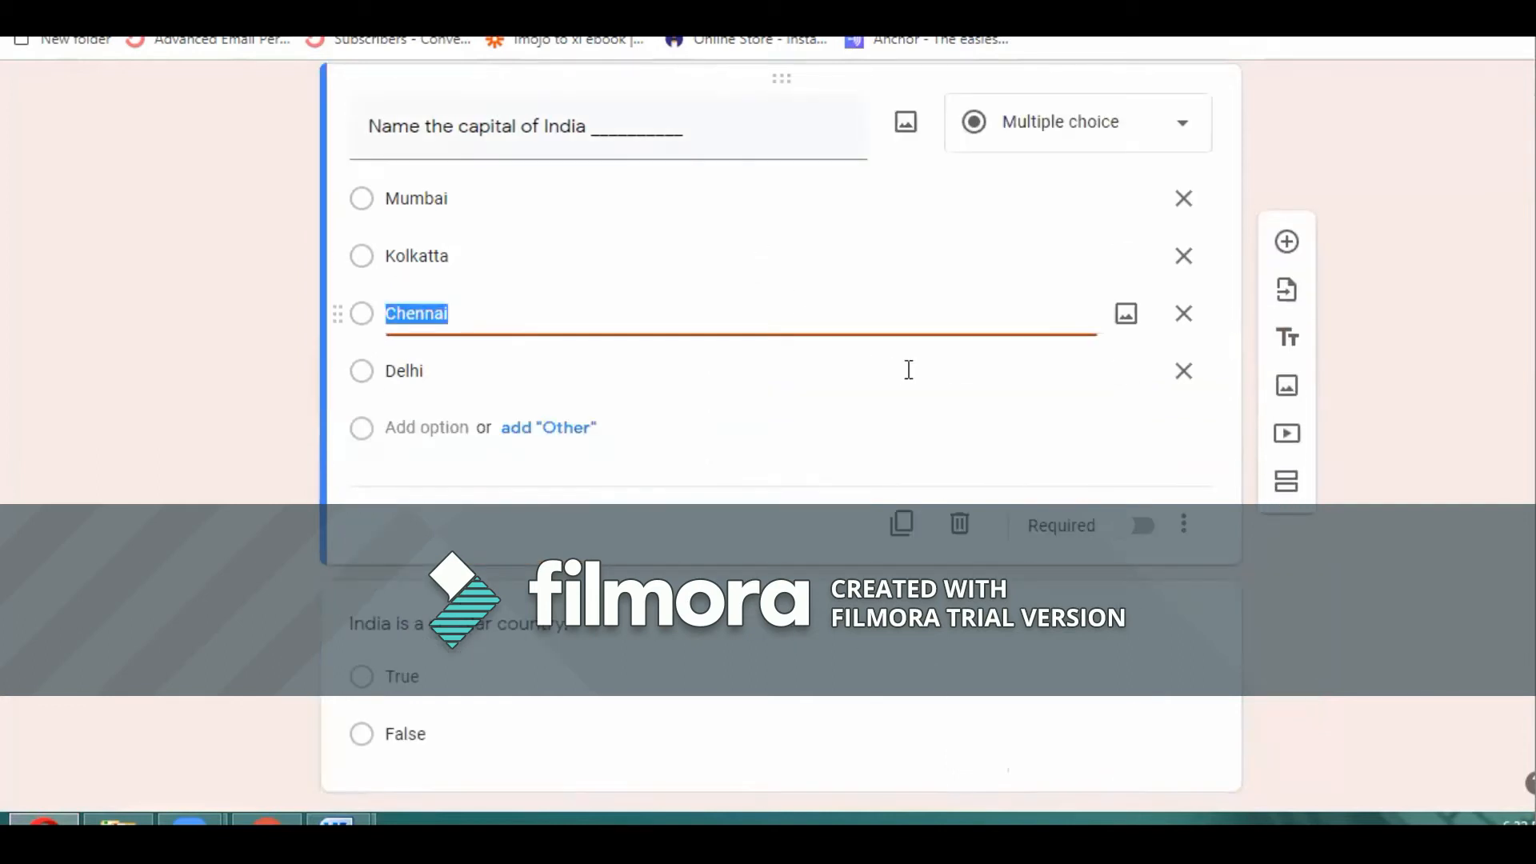
{"action": "left_click", "coordinate": [1140, 528]}
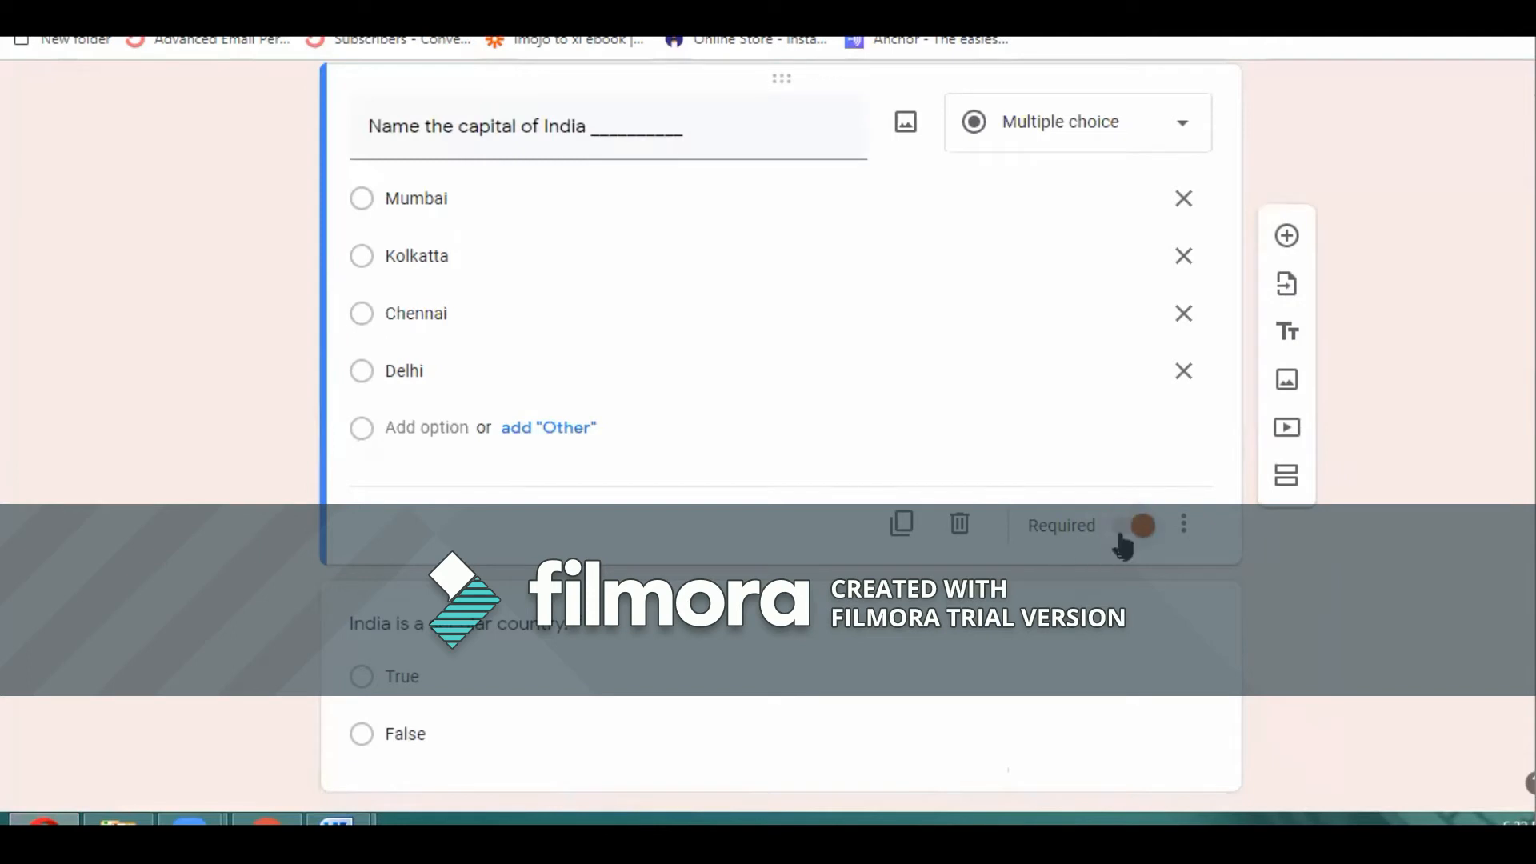
- Add a short answer question titled "Roll no." directly below the Name of the student question
{"action": "scroll", "coordinate": [850, 542], "scroll_direction": "up", "scroll_amount": 3}
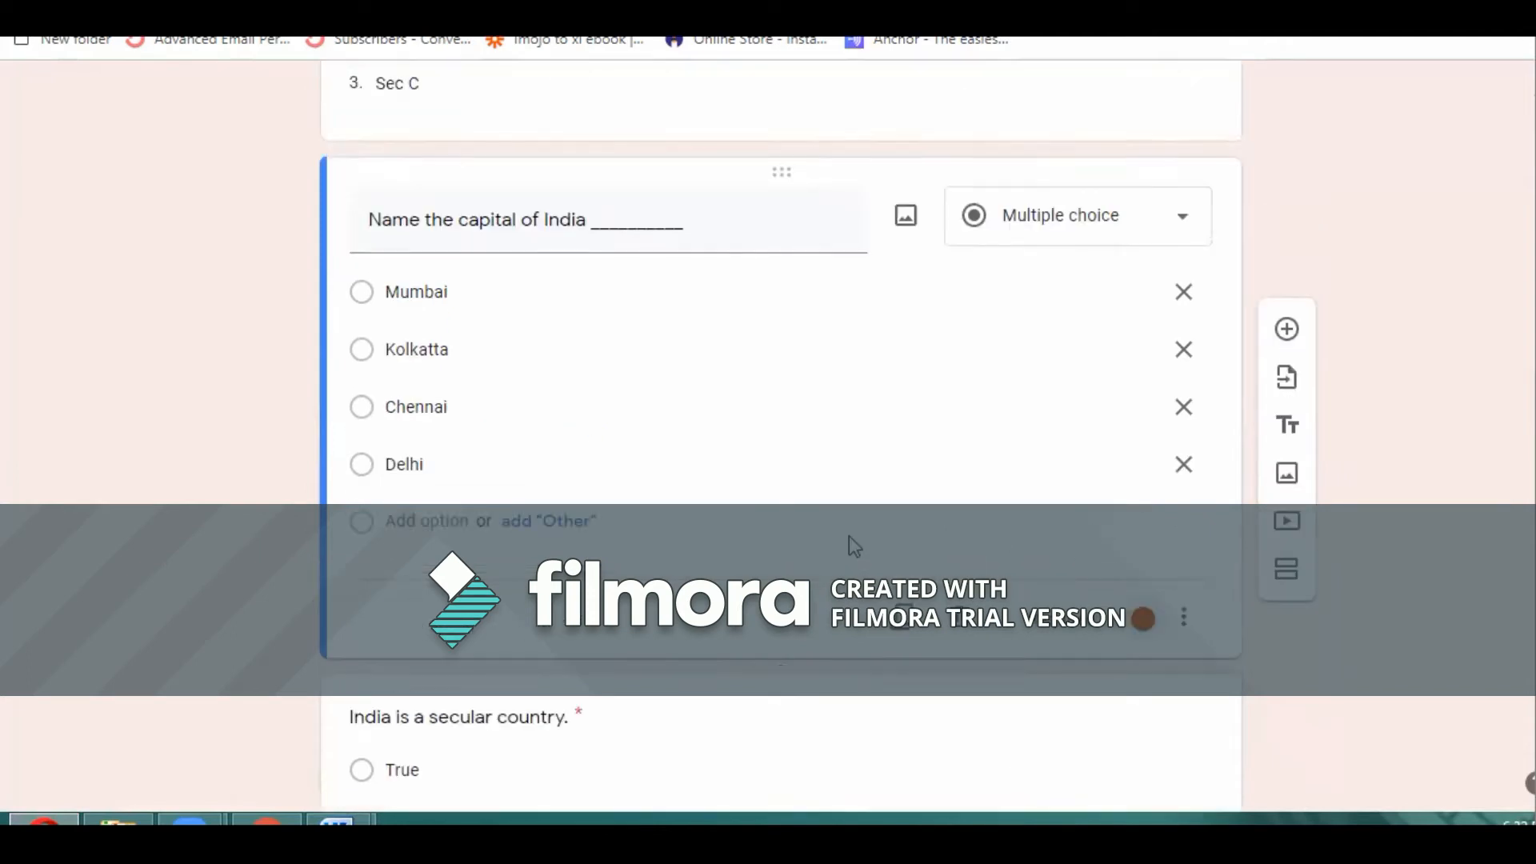
{"action": "scroll", "coordinate": [849, 538], "scroll_direction": "up", "scroll_amount": 2}
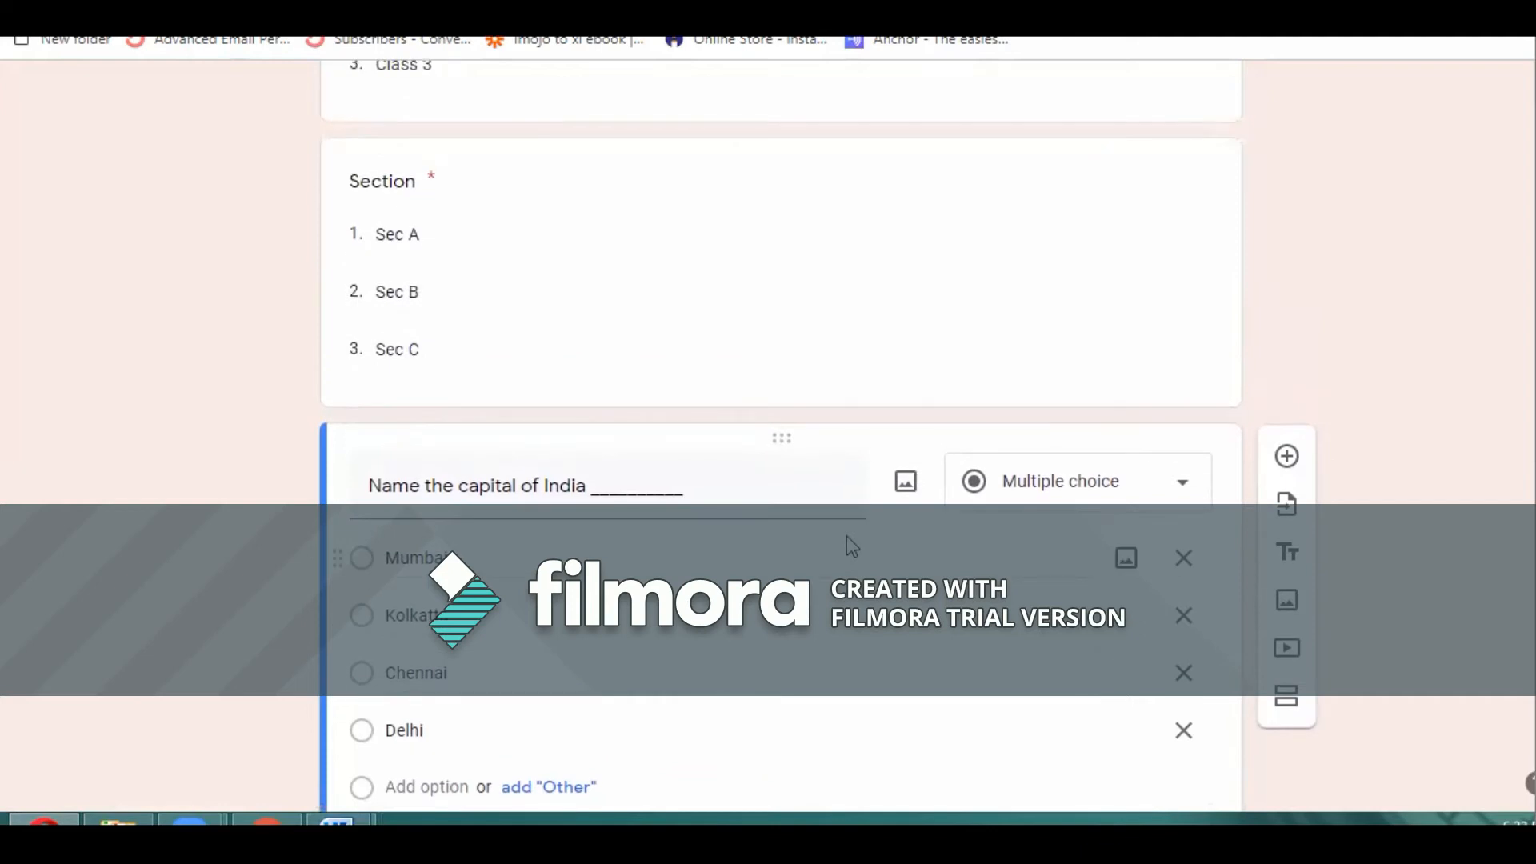
{"action": "scroll", "coordinate": [851, 546], "scroll_direction": "up", "scroll_amount": 7}
{"action": "left_click", "coordinate": [990, 370]}
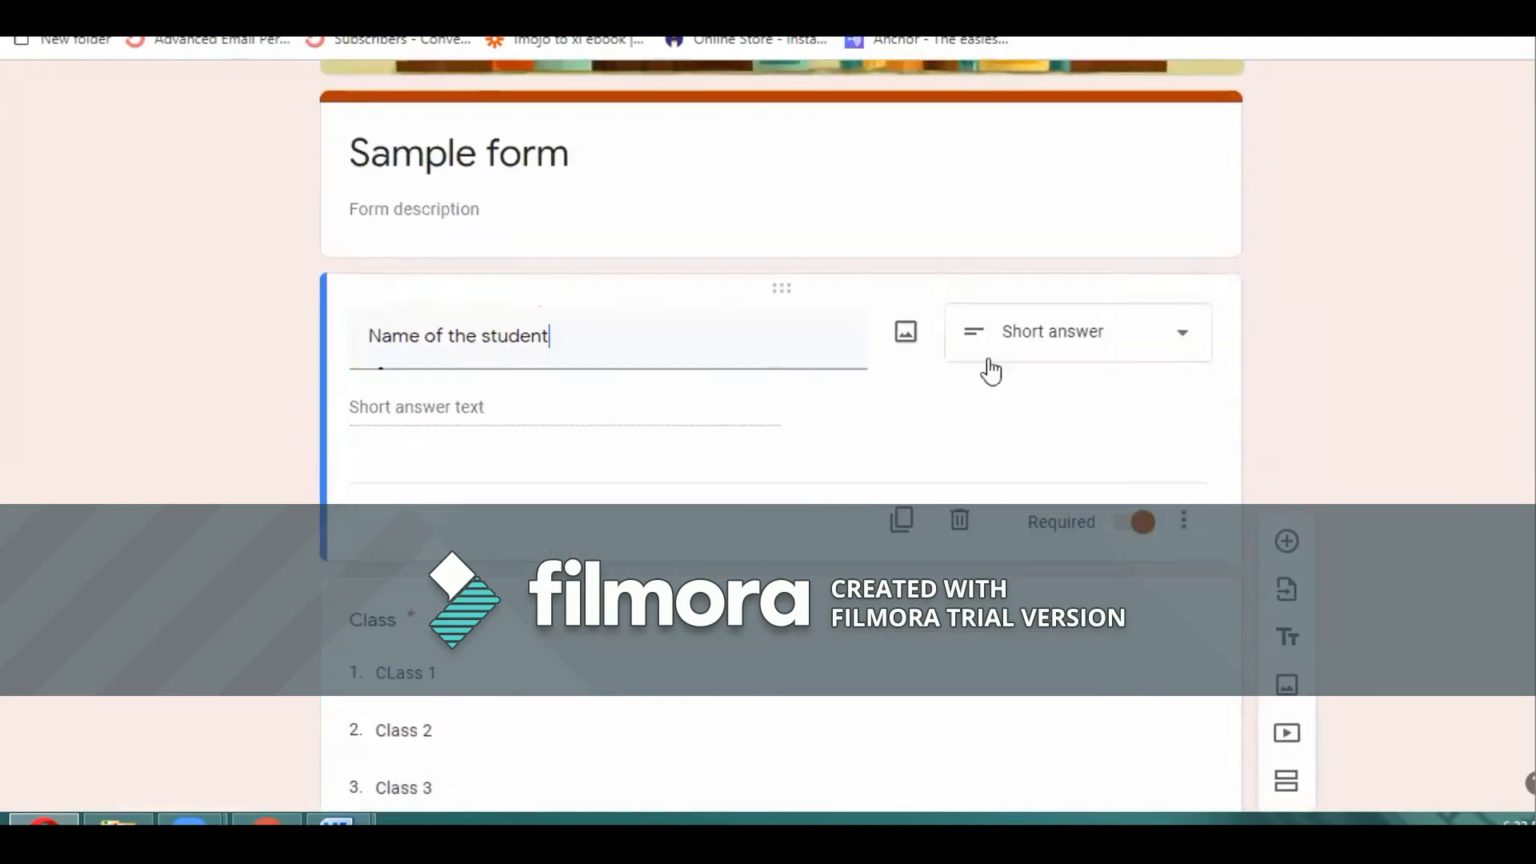
{"action": "left_click", "coordinate": [1288, 310]}
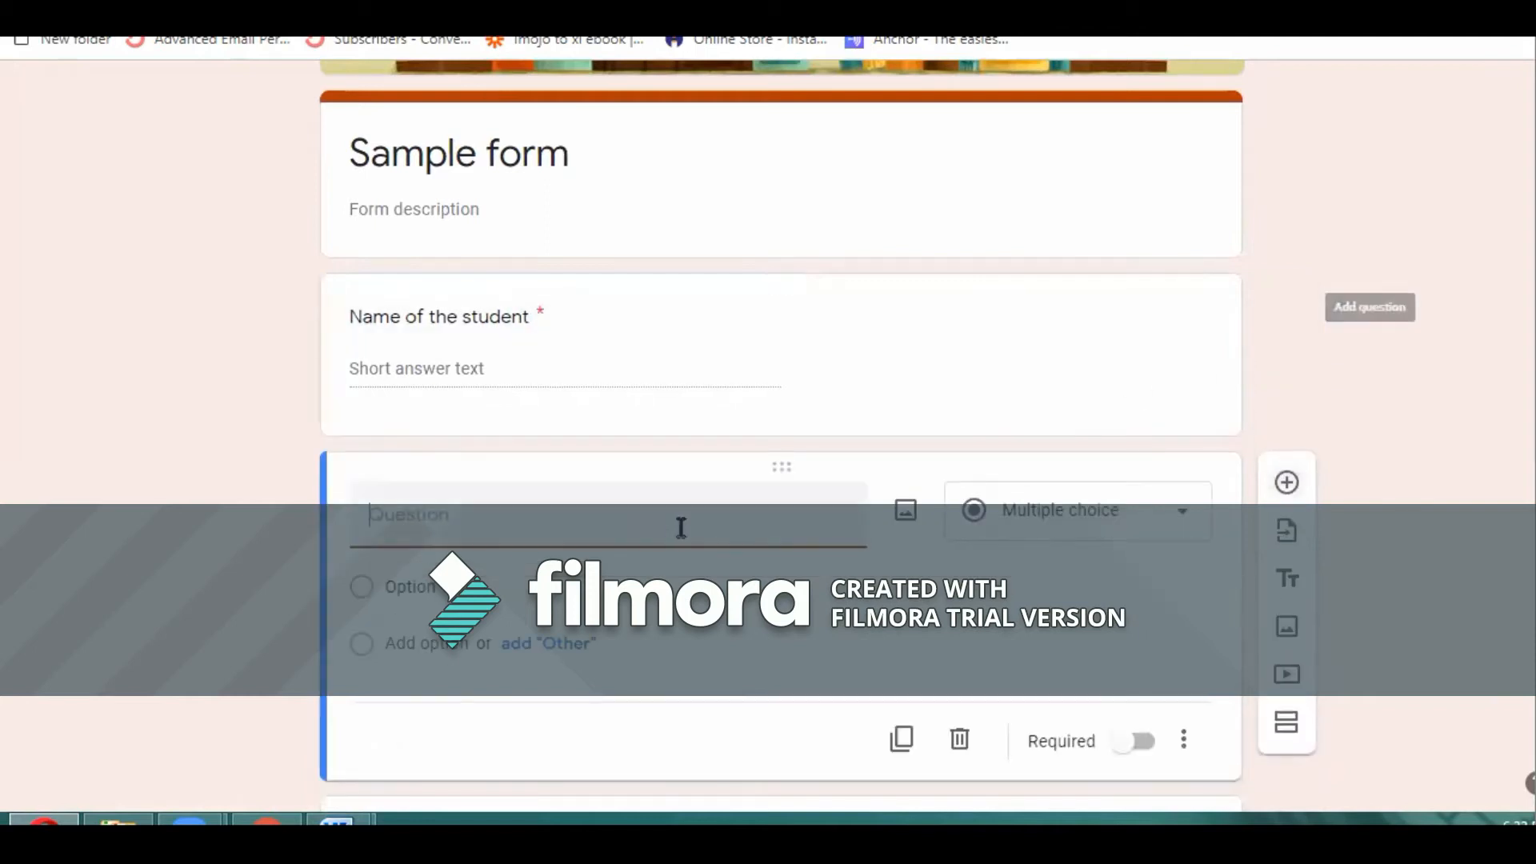
{"action": "type", "text": "Roll no."}
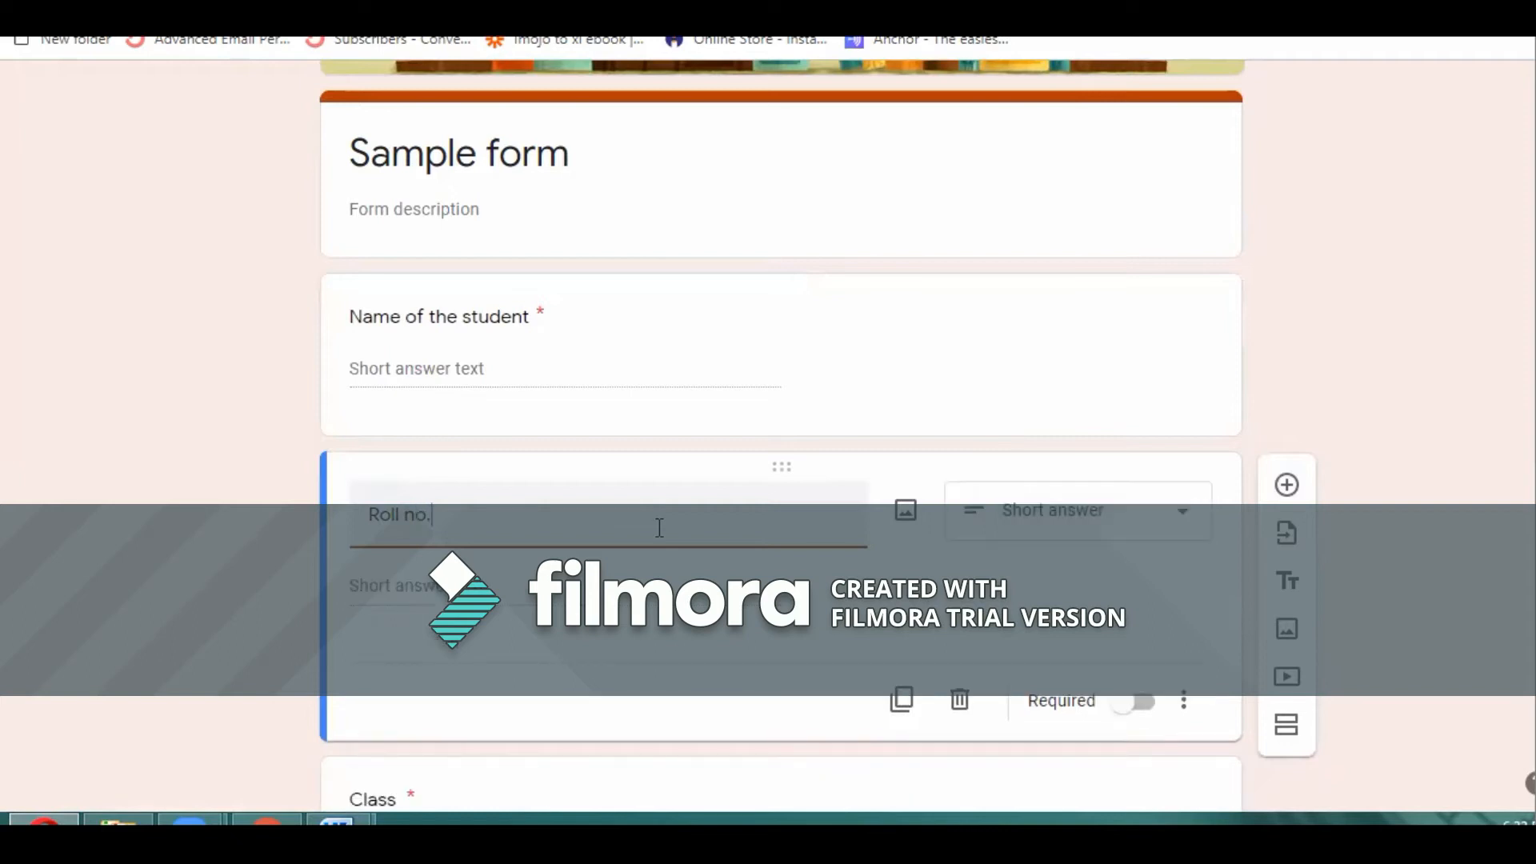
- Make the Roll no. question required and add response validation of type Number with the Greater than condition
{"action": "left_click", "coordinate": [1139, 705]}
{"action": "left_click", "coordinate": [1183, 703]}
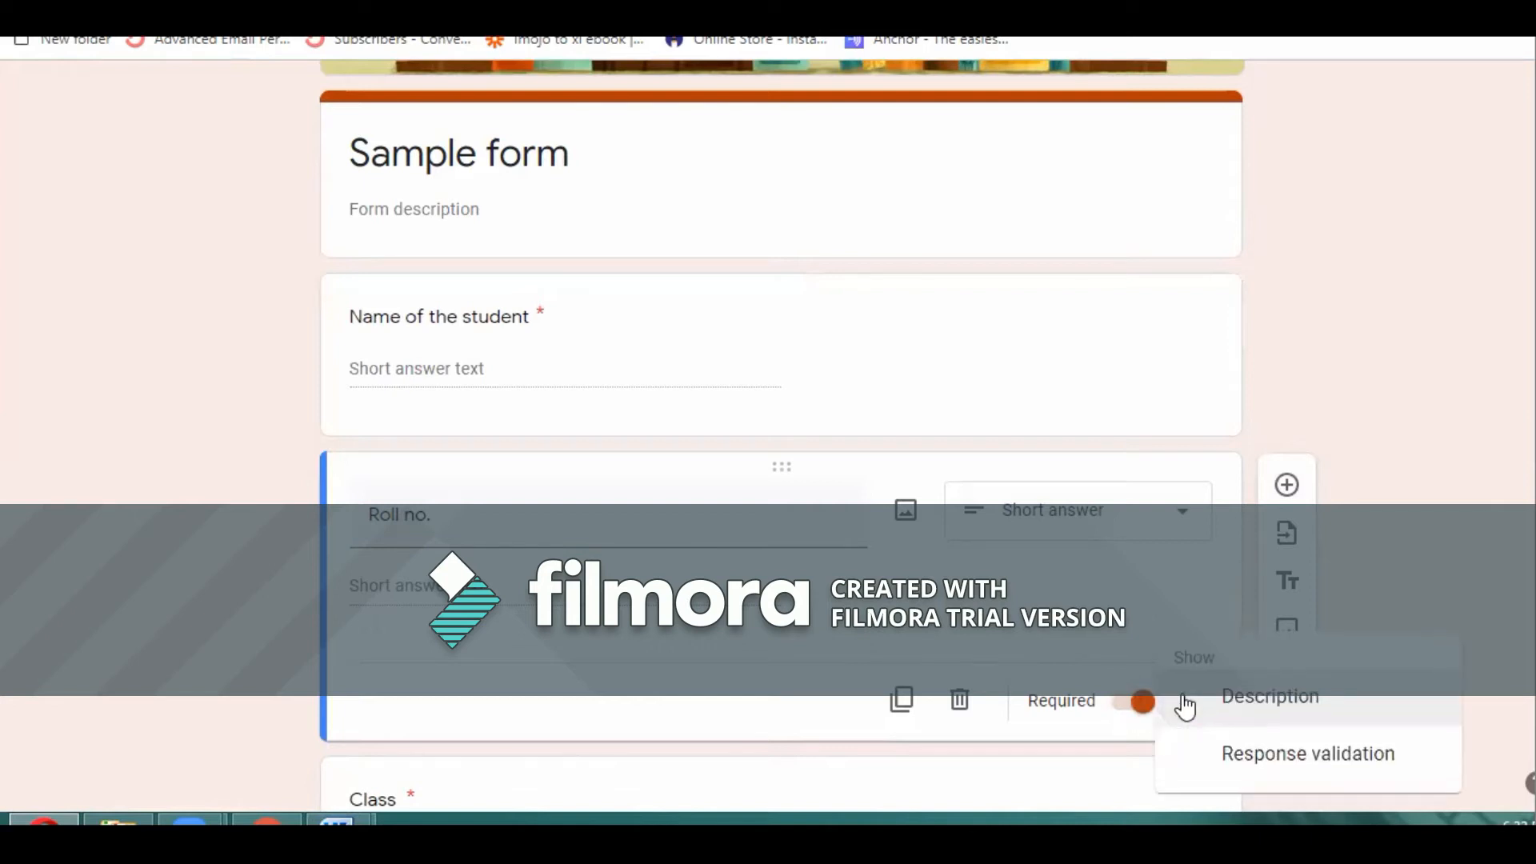
{"action": "left_click", "coordinate": [1237, 756]}
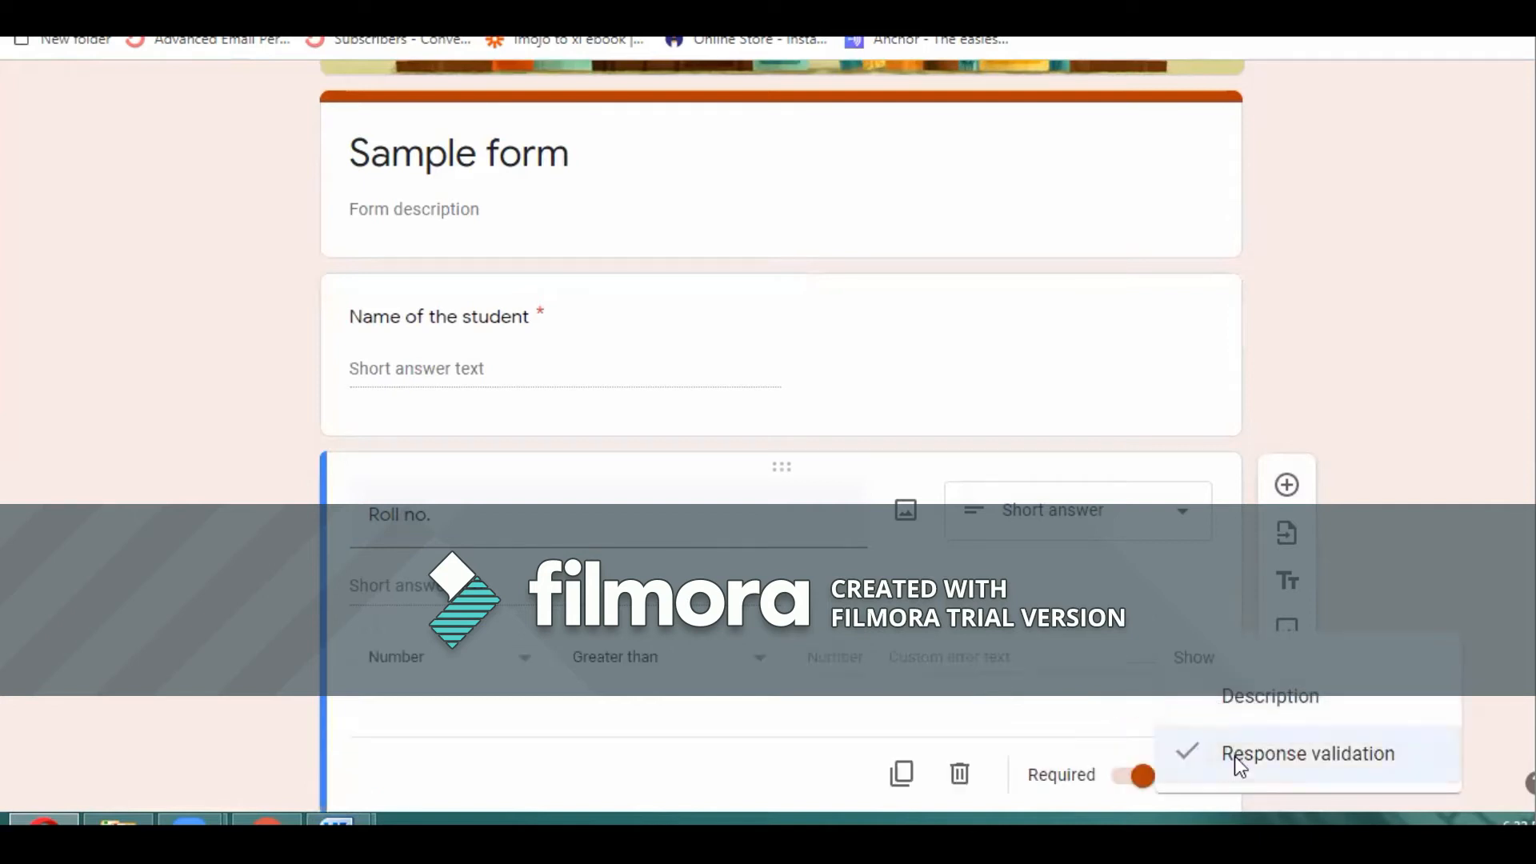
{"action": "left_click", "coordinate": [522, 668]}
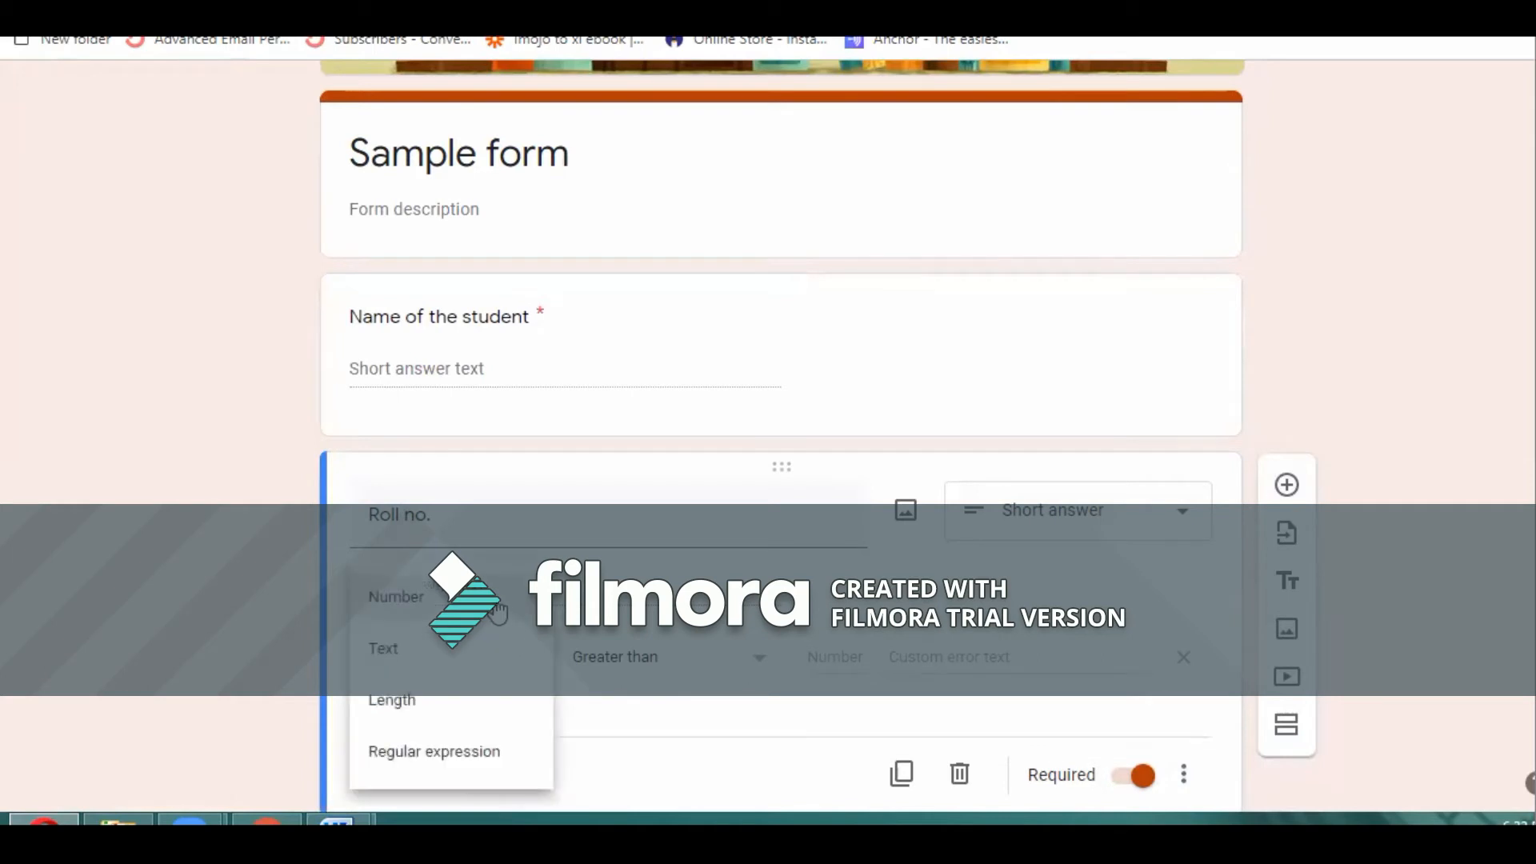
{"action": "left_click", "coordinate": [448, 597]}
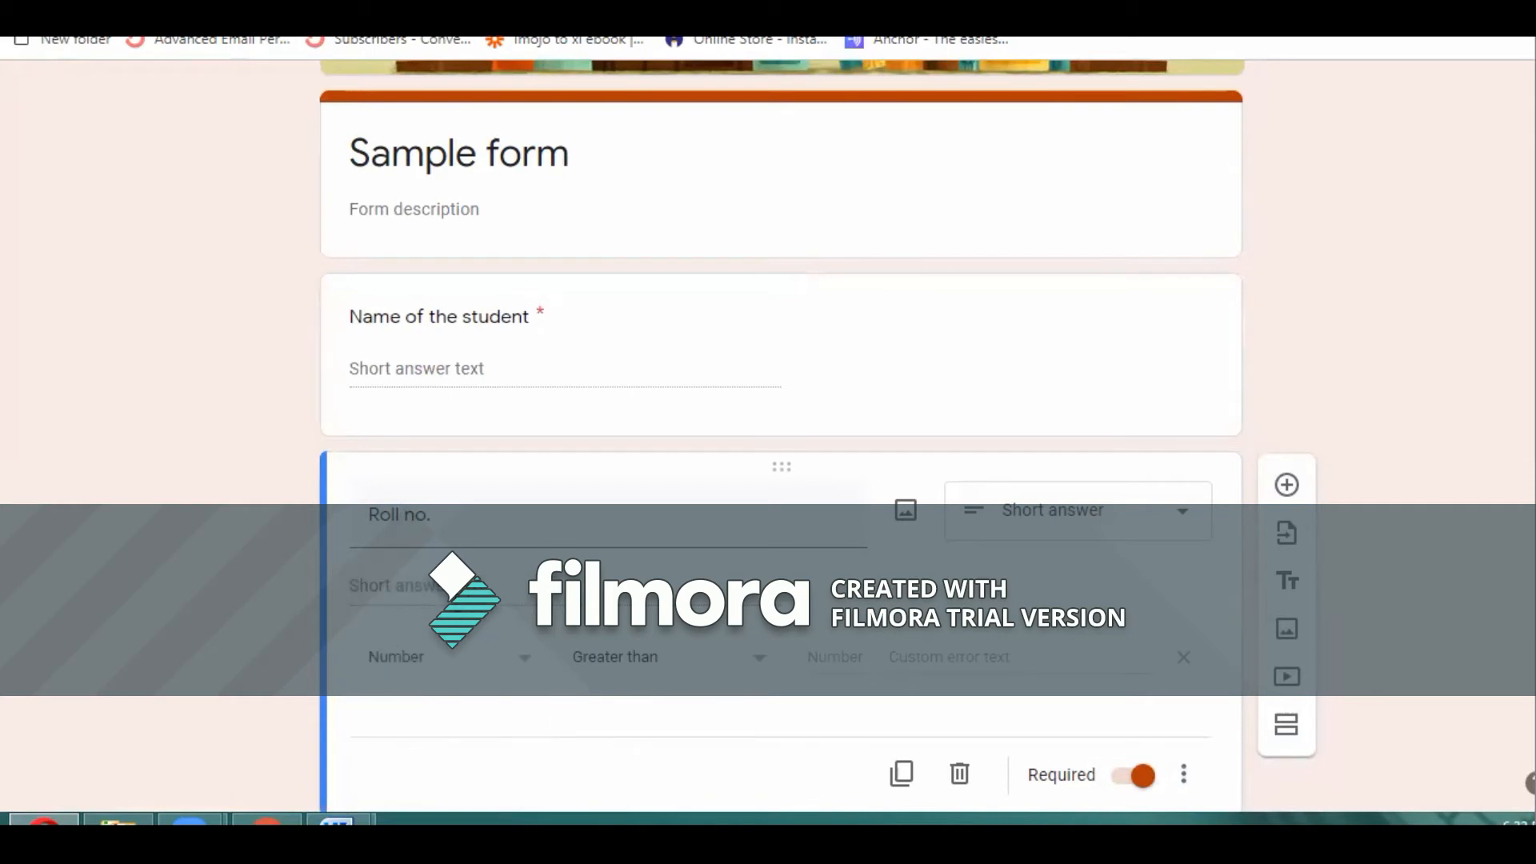
- Preview the form and test the Roll no. validation with the text "asdf"
{"action": "scroll", "coordinate": [454, 334], "scroll_direction": "down", "scroll_amount": 3}
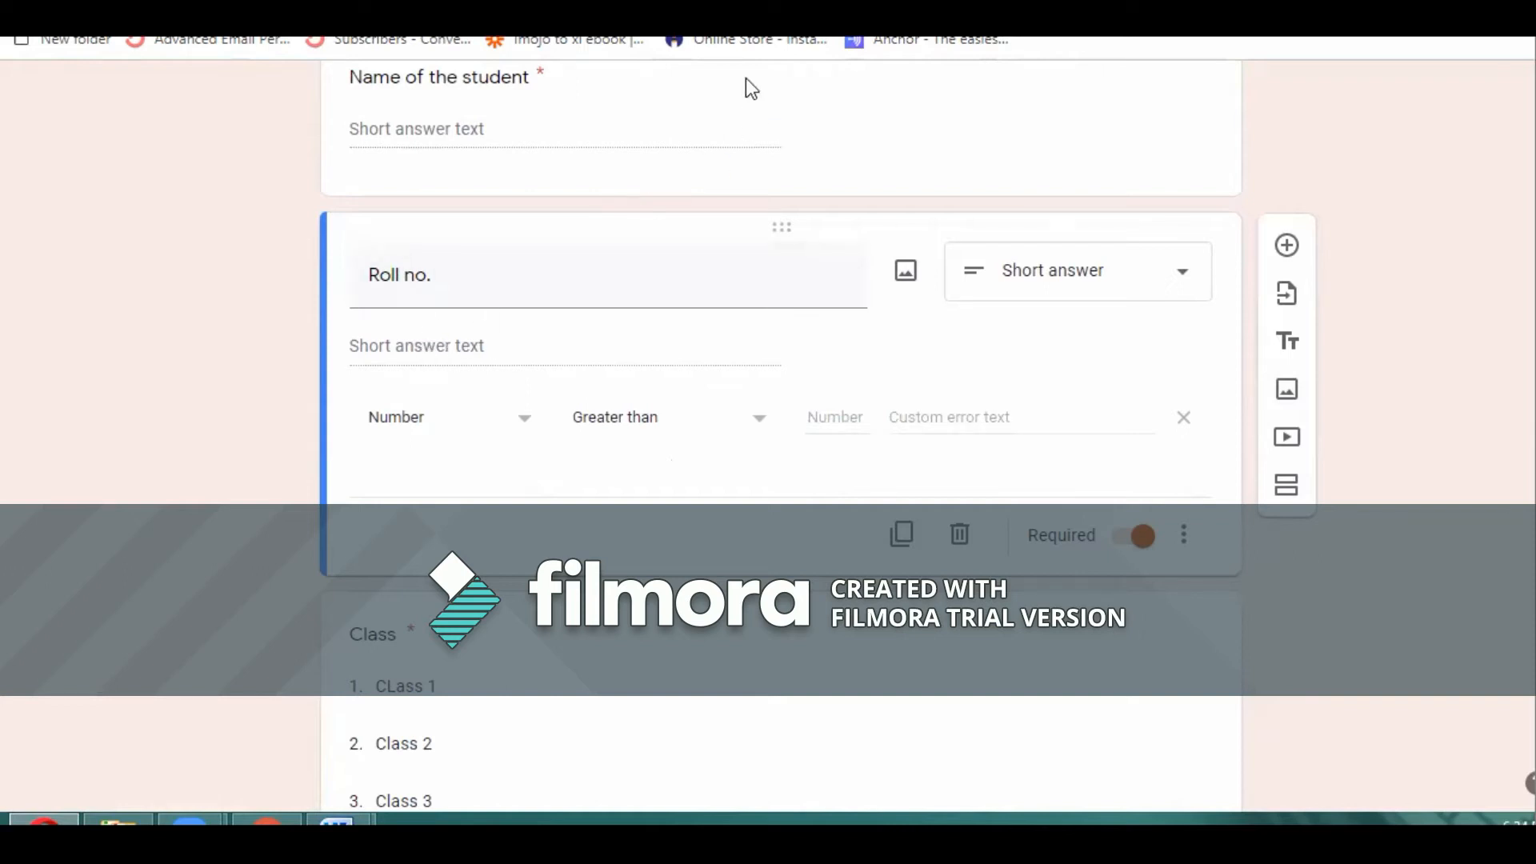
{"action": "scroll", "coordinate": [748, 97], "scroll_direction": "up", "scroll_amount": 8}
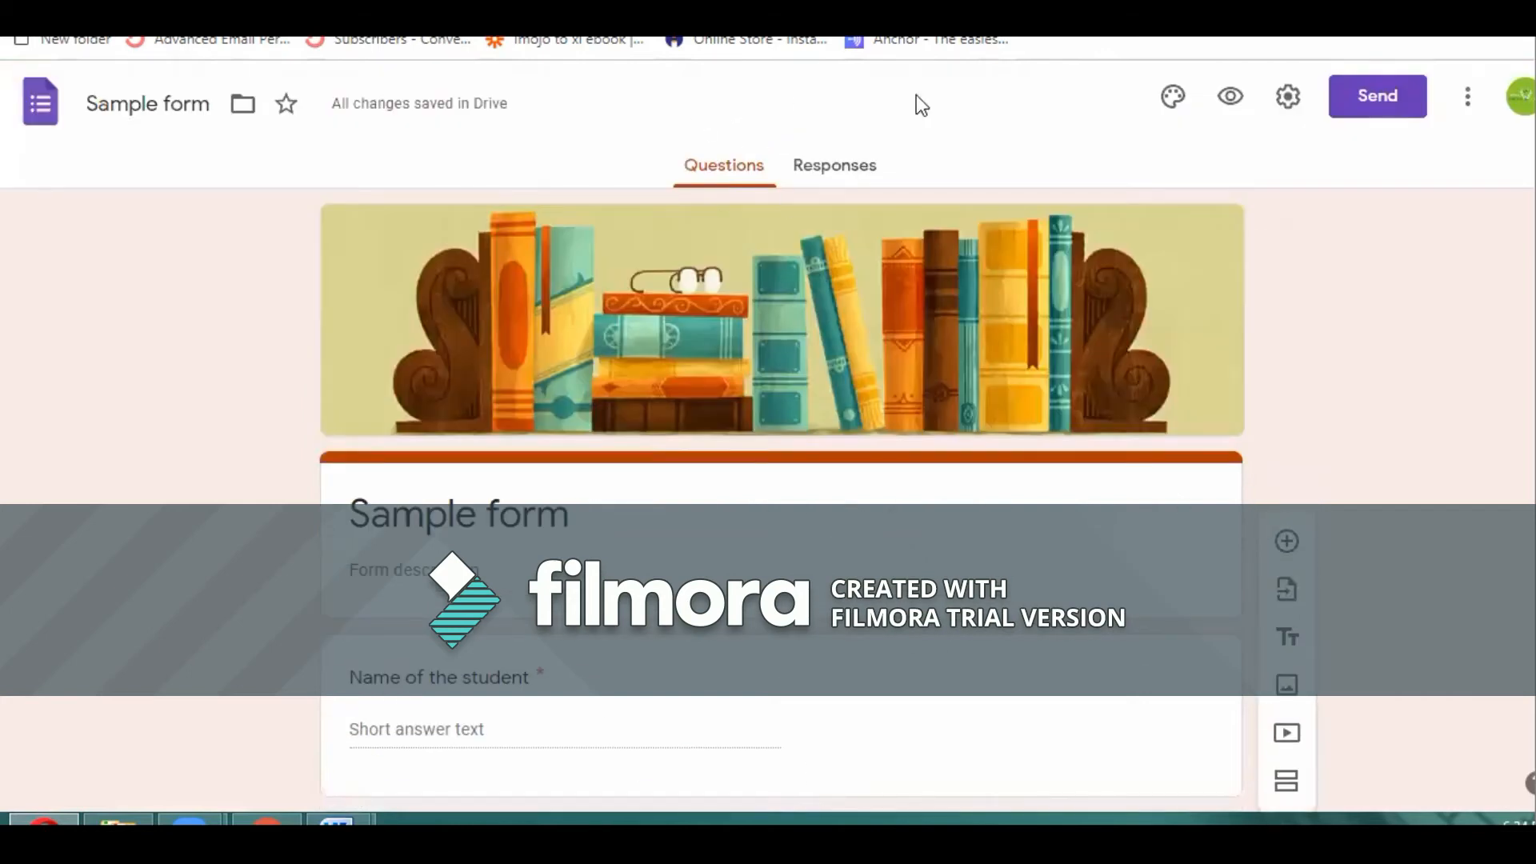
{"action": "left_click", "coordinate": [1229, 96]}
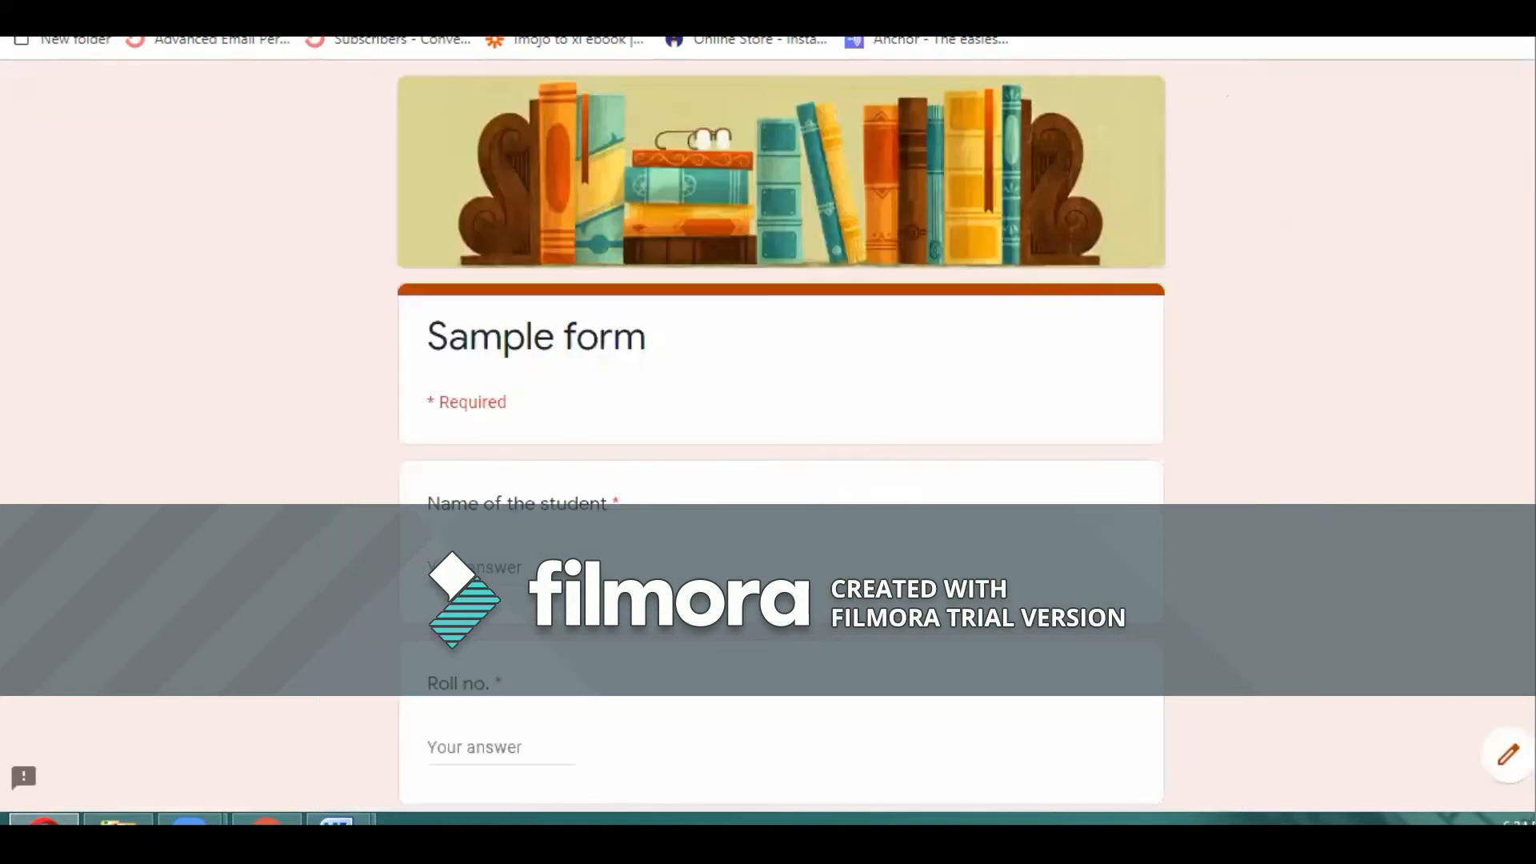
{"action": "scroll", "coordinate": [730, 516], "scroll_direction": "down", "scroll_amount": 5}
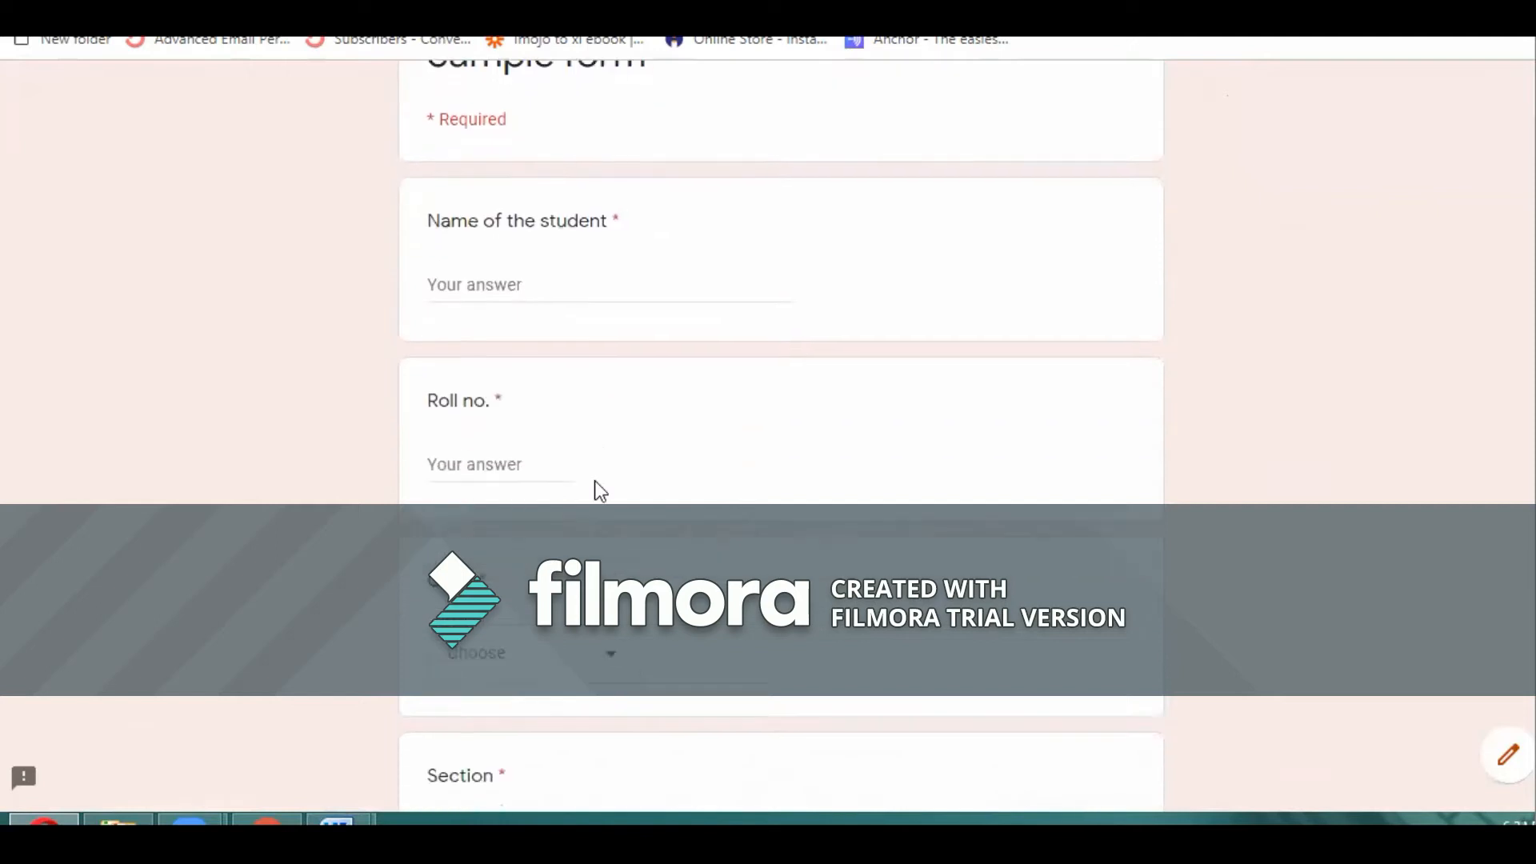
{"action": "left_click", "coordinate": [463, 398]}
{"action": "type", "text": "asdf"}
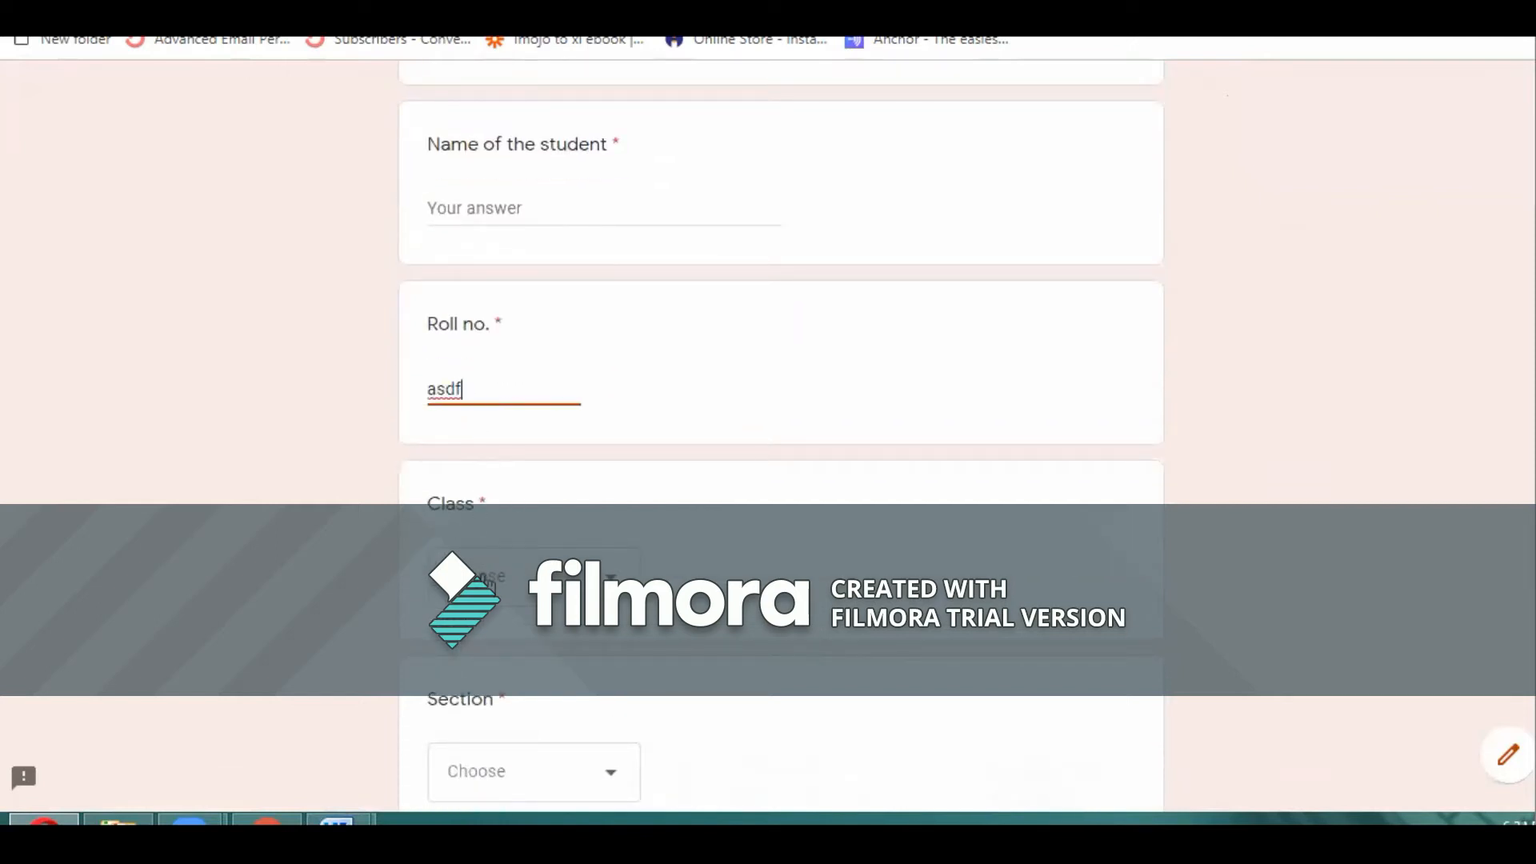
{"action": "left_click", "coordinate": [489, 577]}
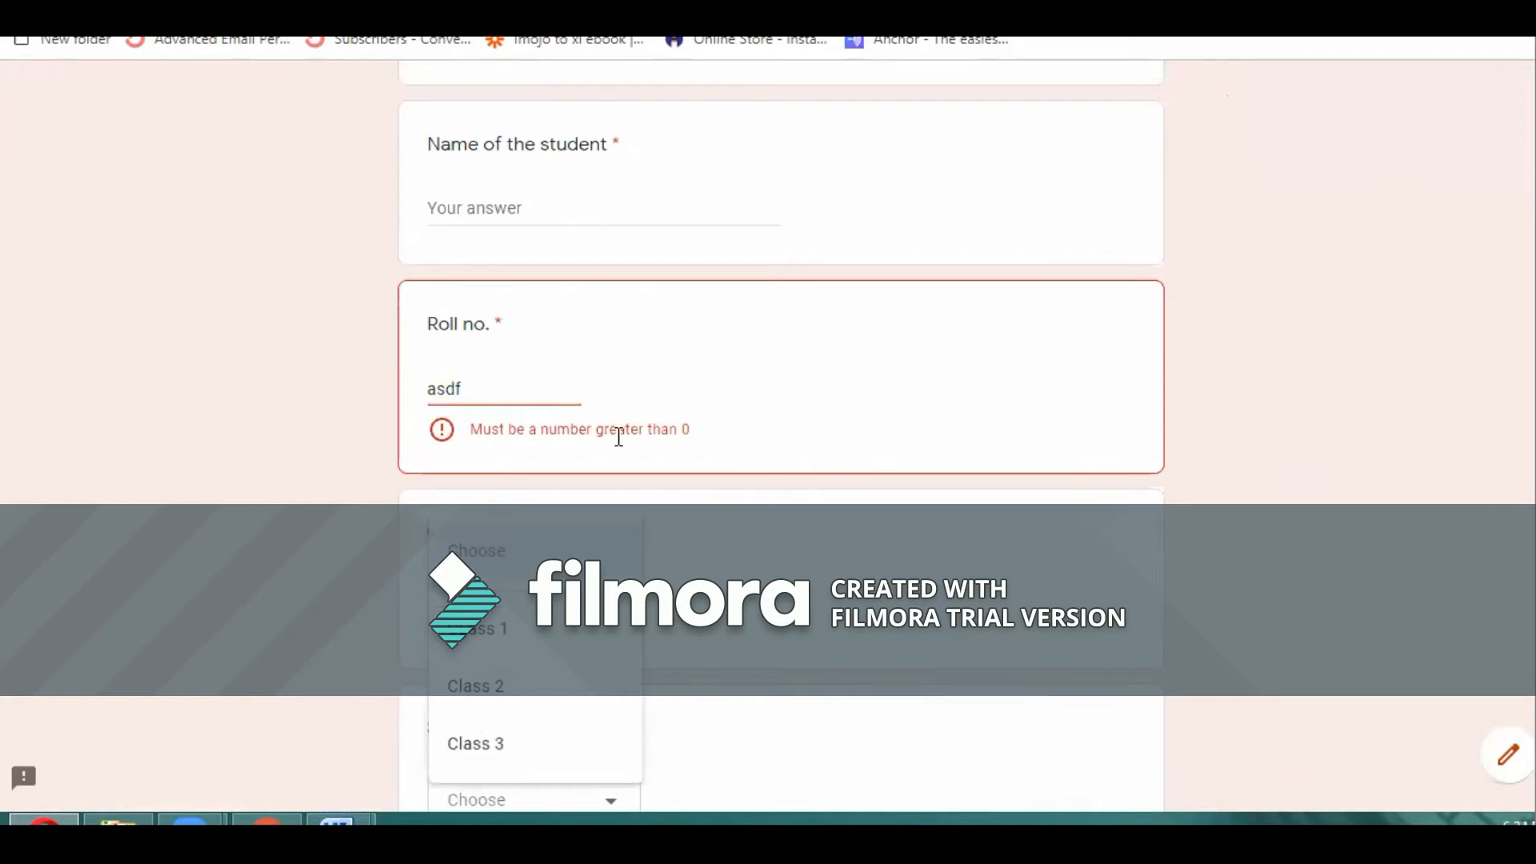
- Replace the test answer in the previewed Roll no. field with 24 to check the number validation
{"action": "left_click", "coordinate": [477, 392]}
{"action": "key", "text": "BackSpace"}
{"action": "key", "text": "BackSpace"}
{"action": "key", "text": "BackSpace"}
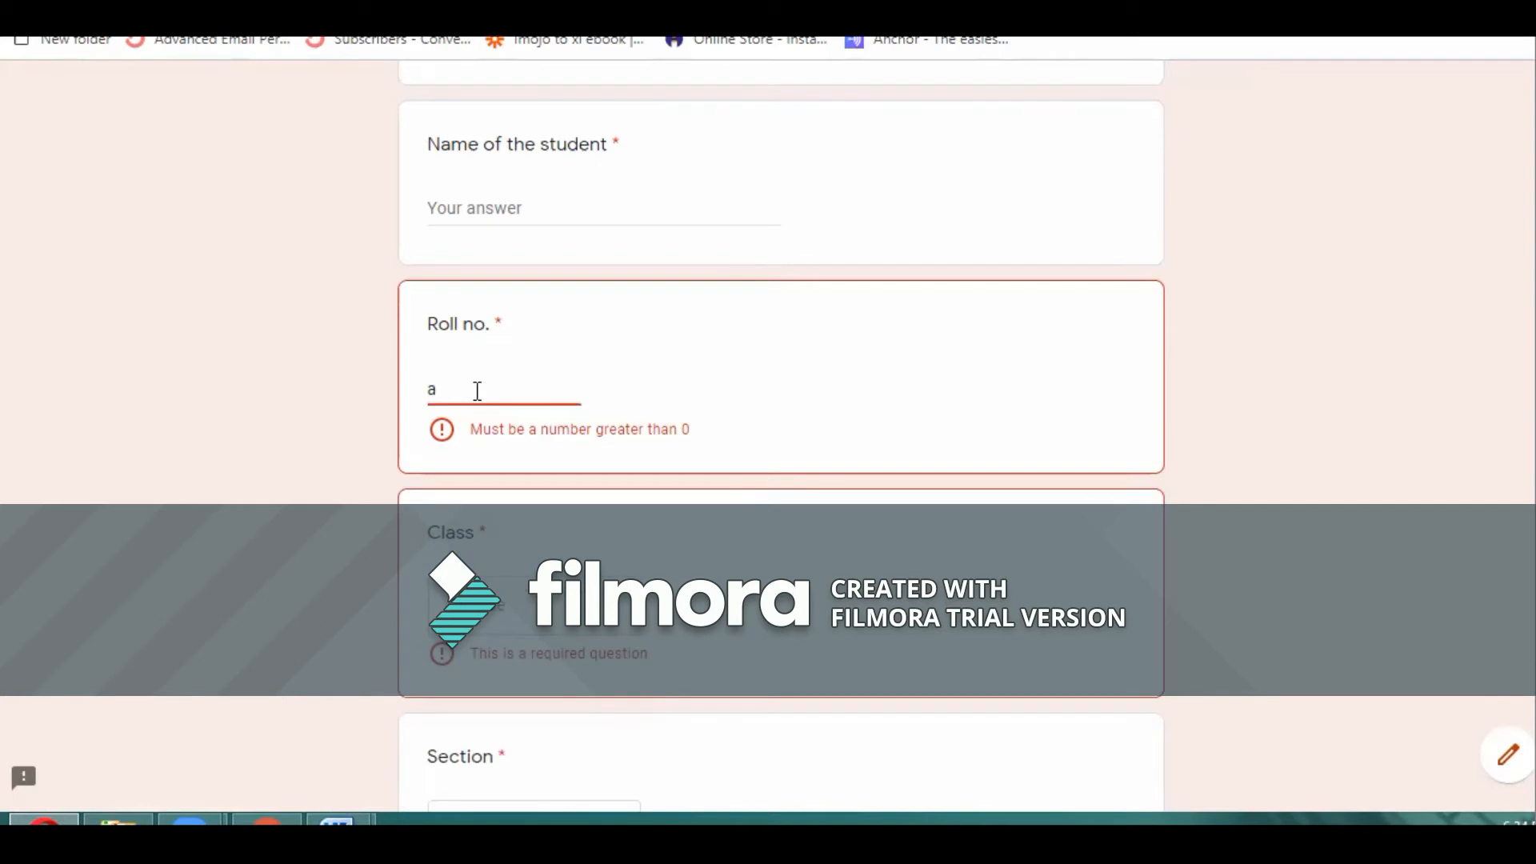
{"action": "type", "text": "24"}
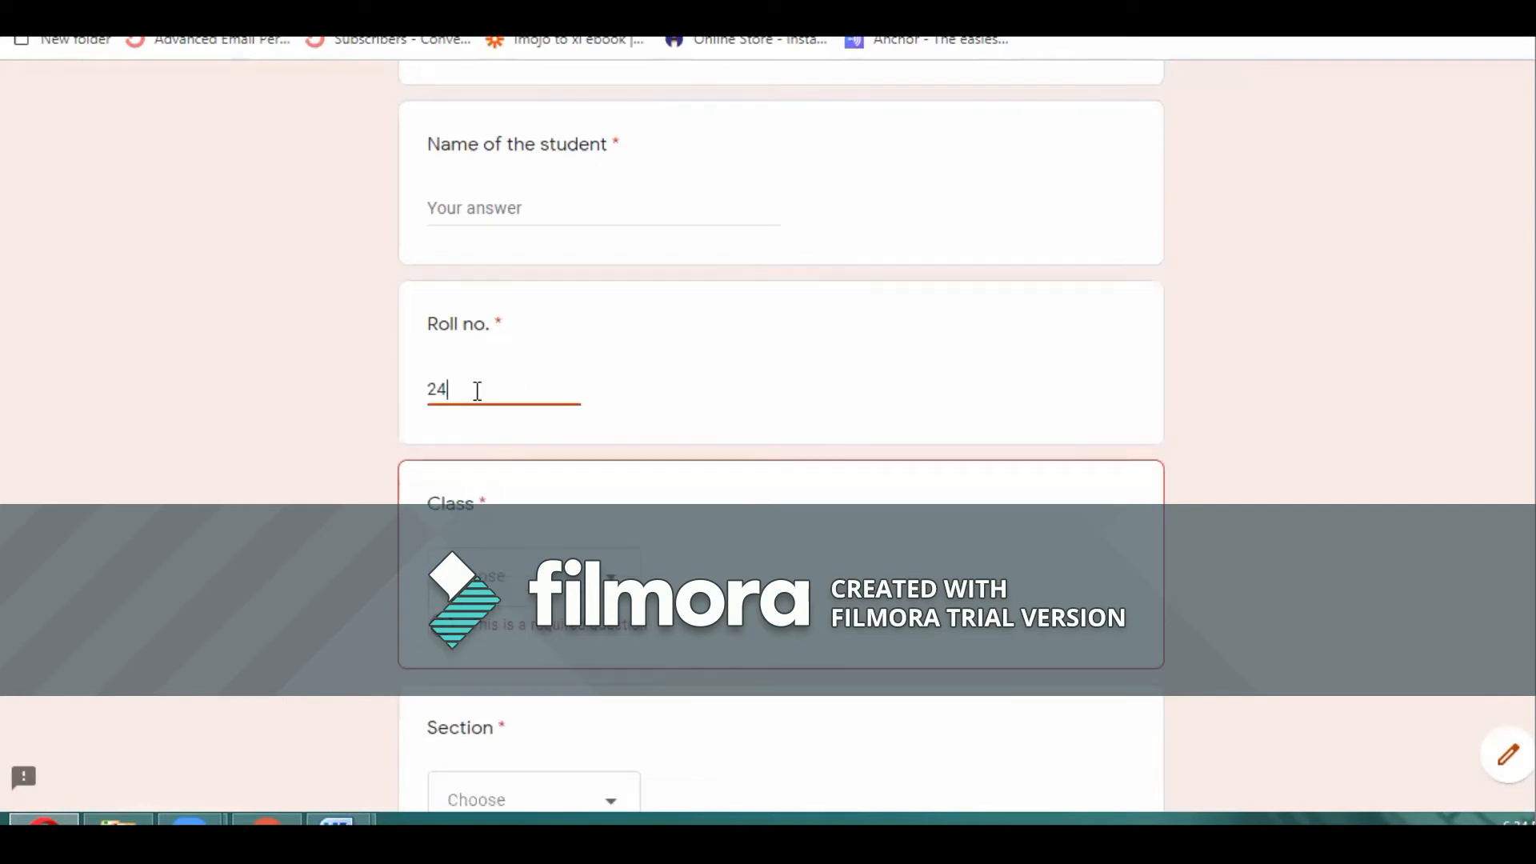
{"action": "left_click", "coordinate": [496, 594]}
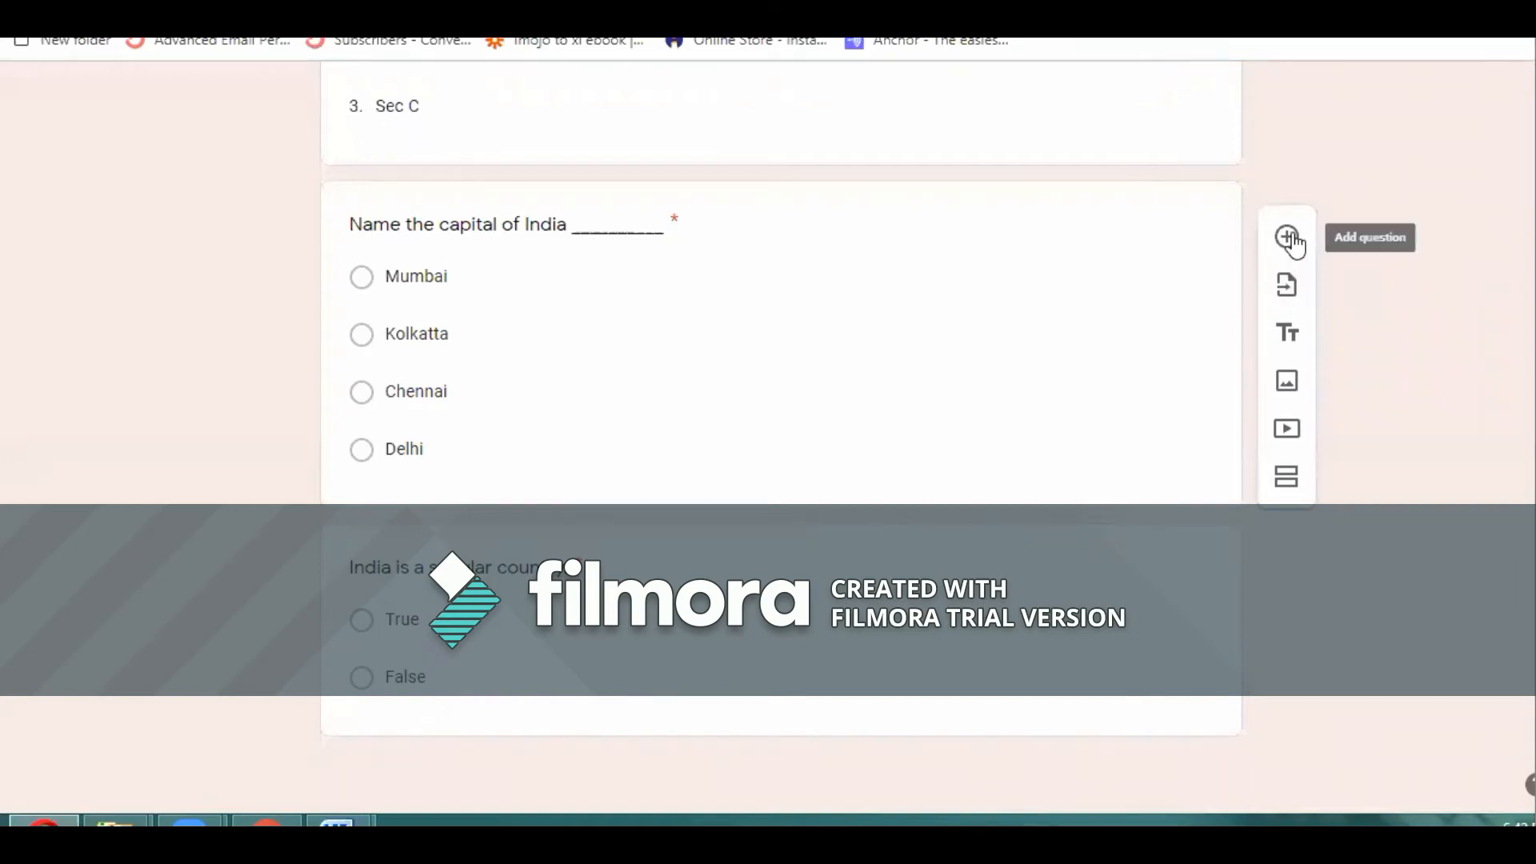
- Delete the blank multiple choice question between Roll no. and Class
{"action": "scroll", "coordinate": [1293, 240], "scroll_direction": "up", "scroll_amount": 2}
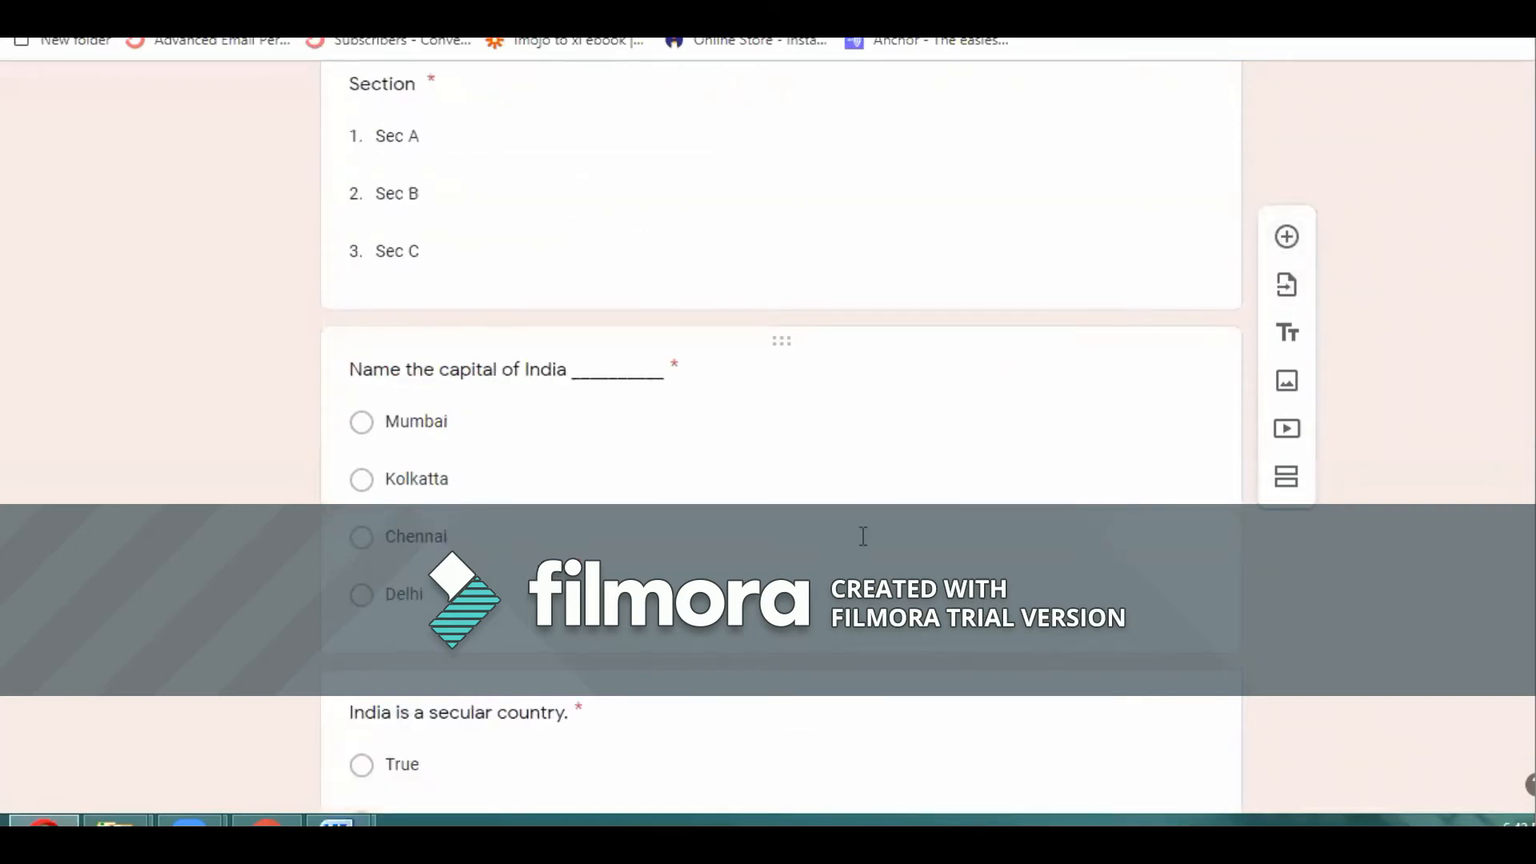
{"action": "scroll", "coordinate": [864, 537], "scroll_direction": "down", "scroll_amount": 2}
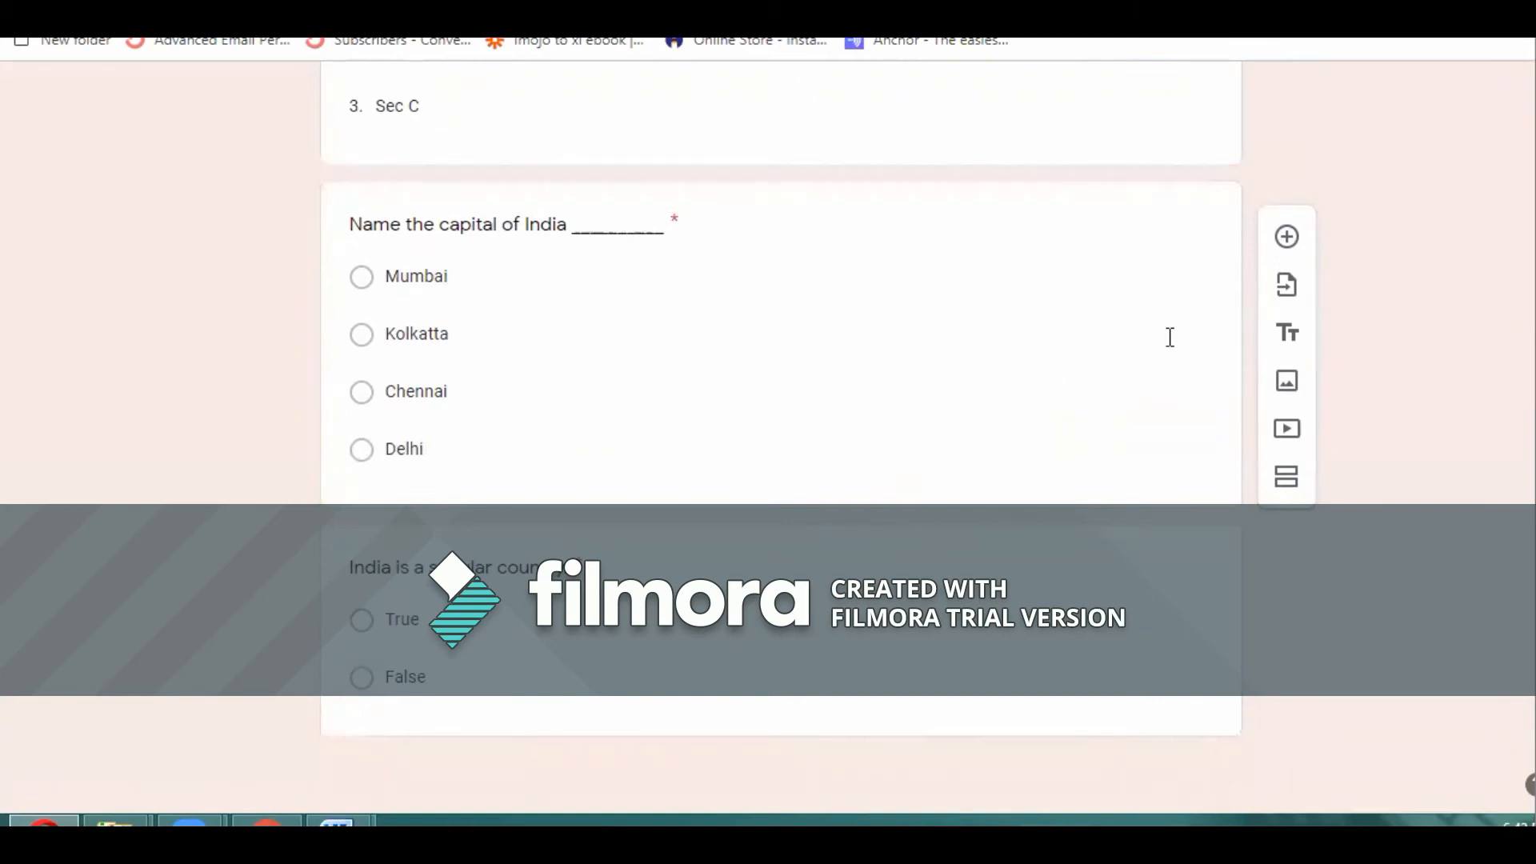
{"action": "scroll", "coordinate": [1053, 400], "scroll_direction": "up", "scroll_amount": 5}
{"action": "scroll", "coordinate": [1053, 401], "scroll_direction": "up", "scroll_amount": 5}
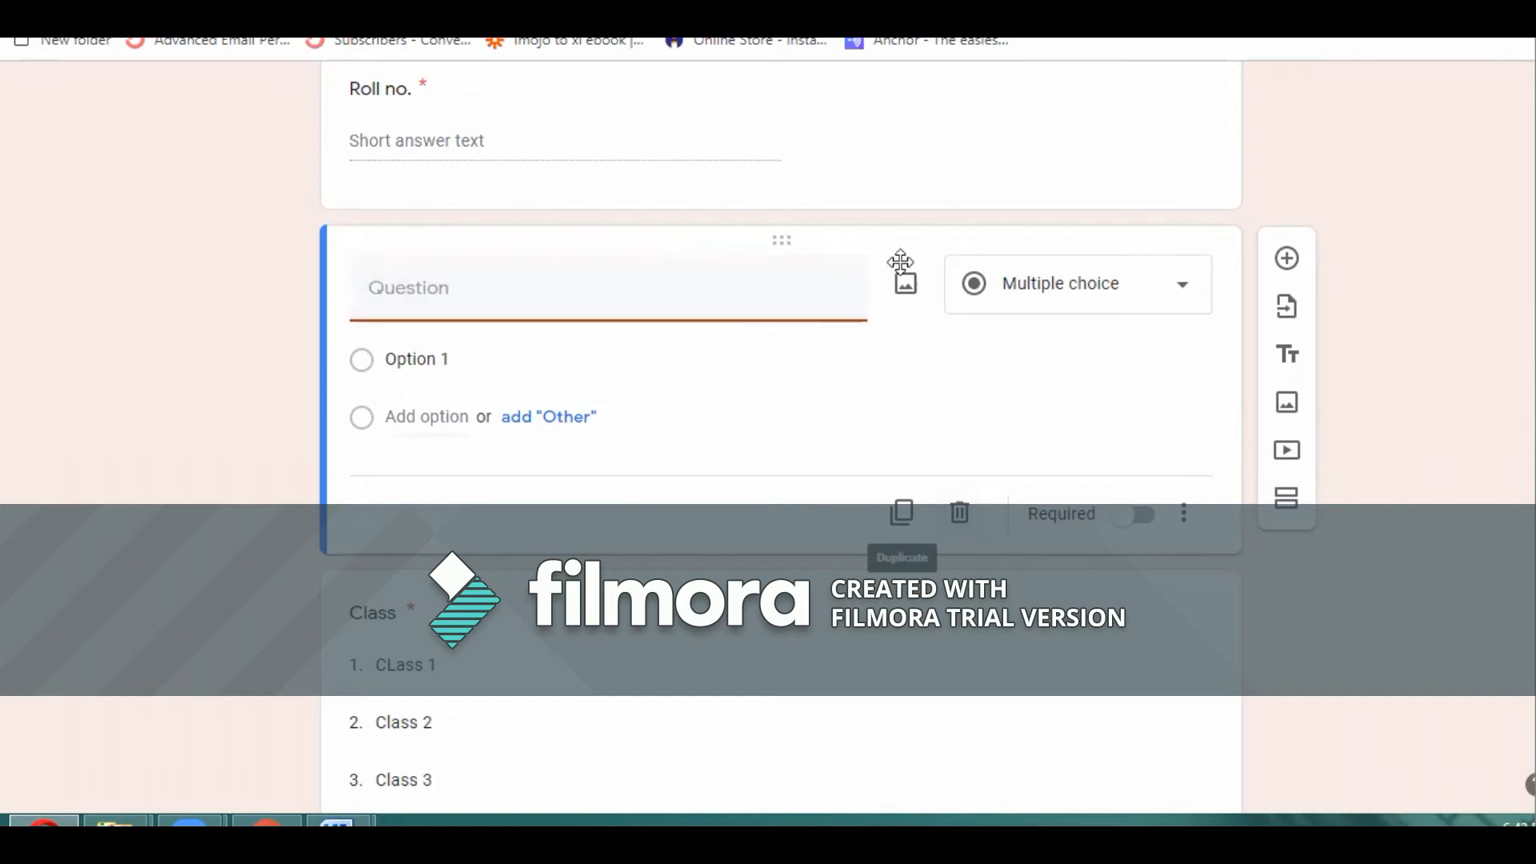
{"action": "left_click", "coordinate": [960, 516]}
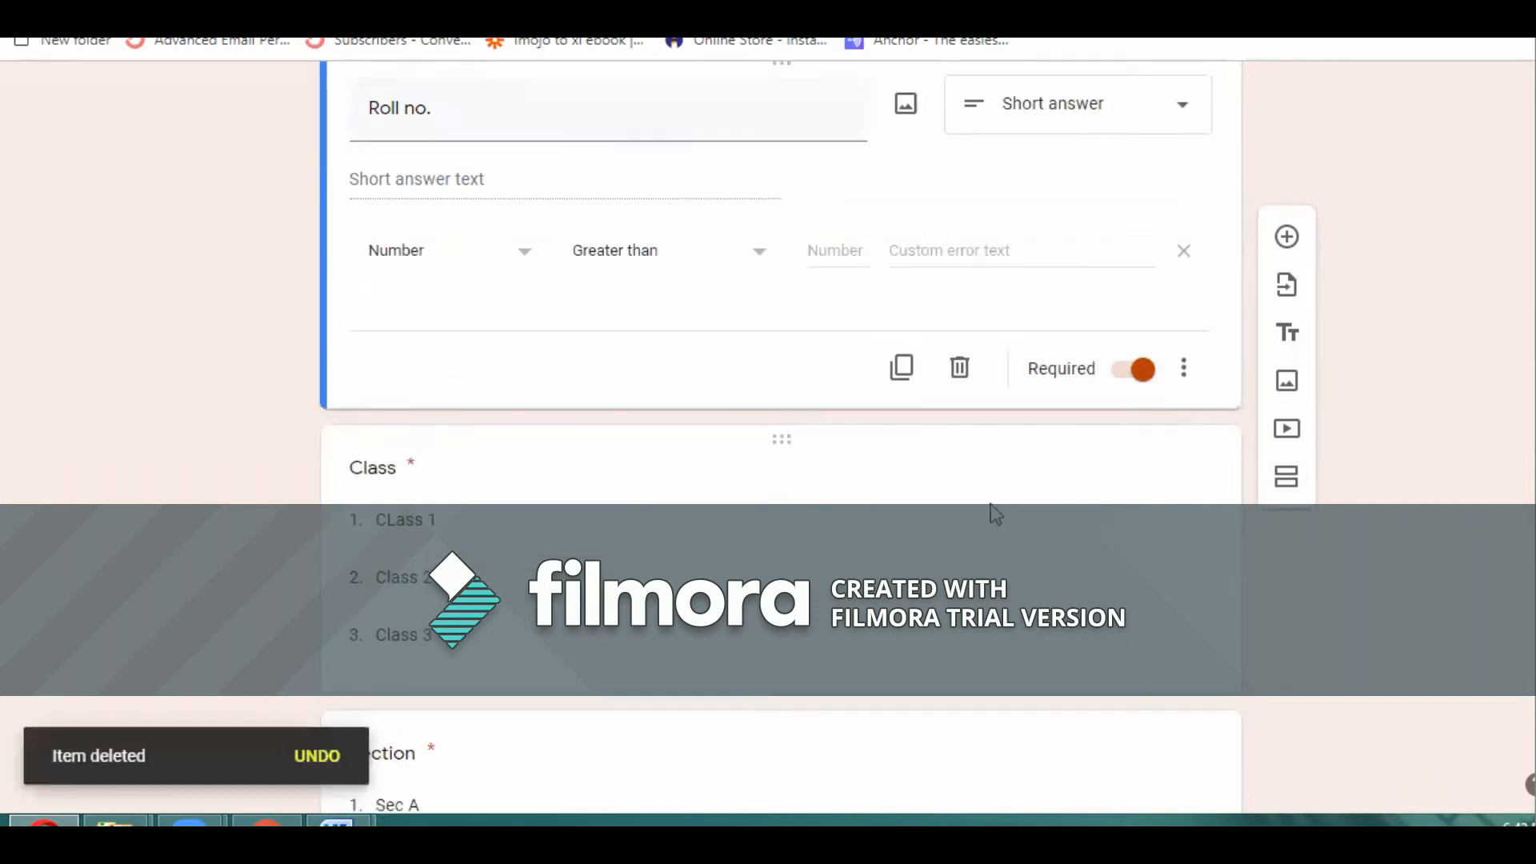
{"action": "scroll", "coordinate": [997, 514], "scroll_direction": "down", "scroll_amount": 10}
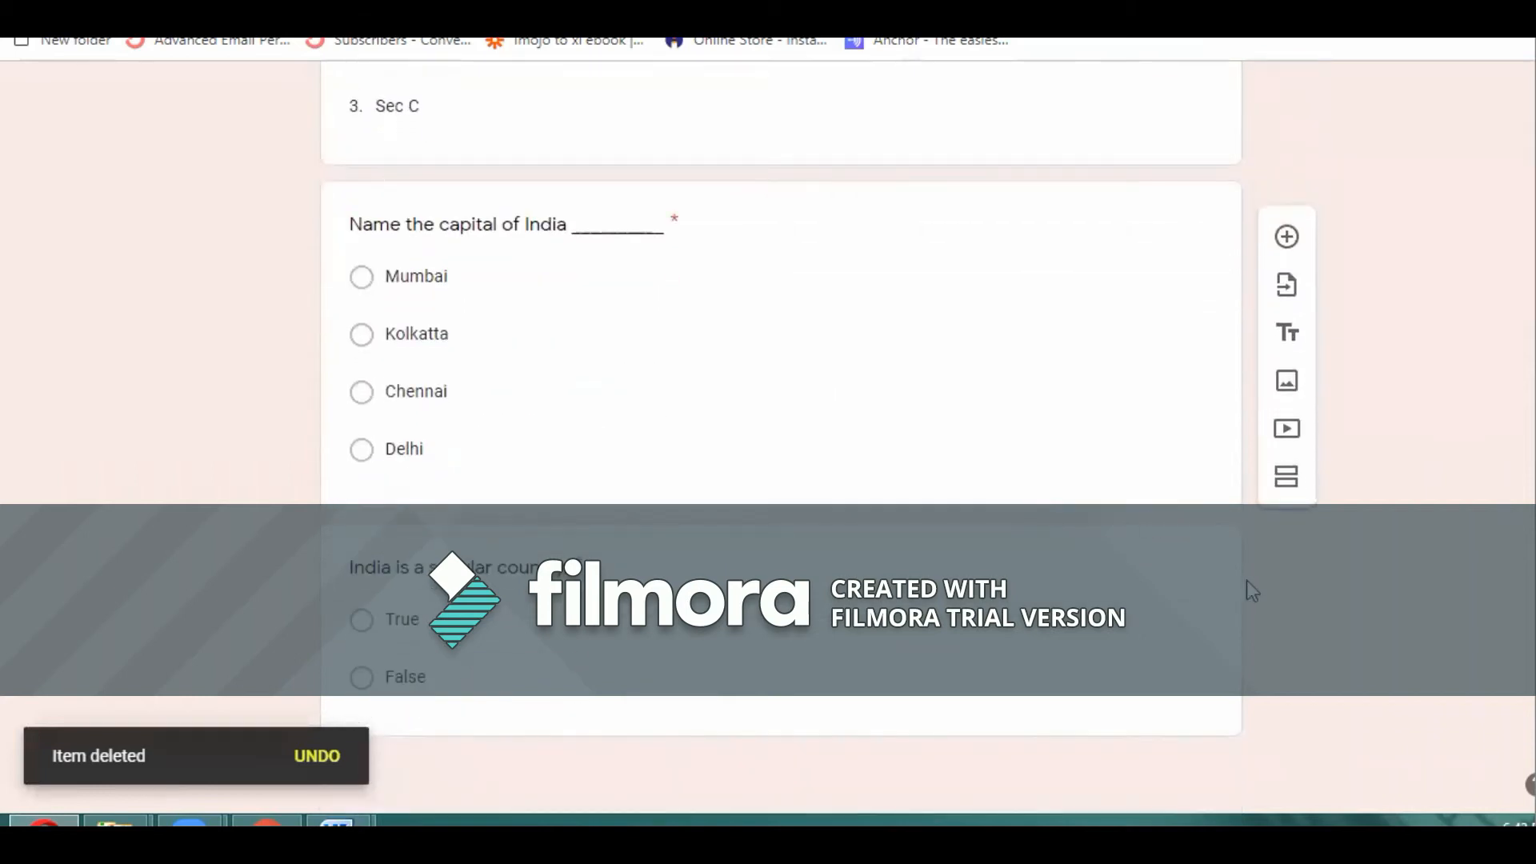
- Add a blank multiple choice question below "India is a secular country."
{"action": "left_click", "coordinate": [1146, 614]}
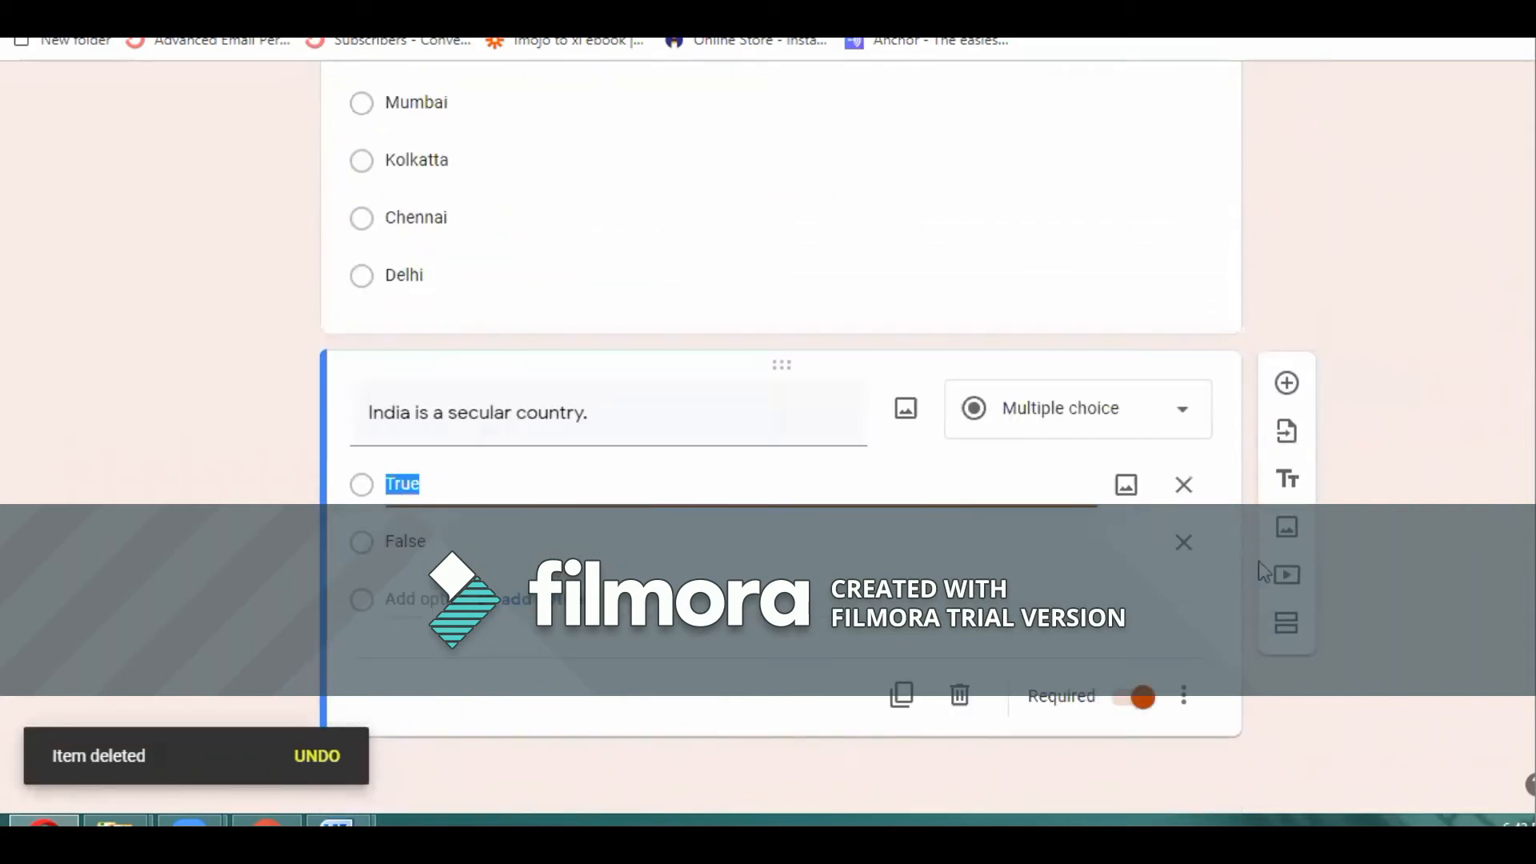
{"action": "left_click", "coordinate": [1287, 383]}
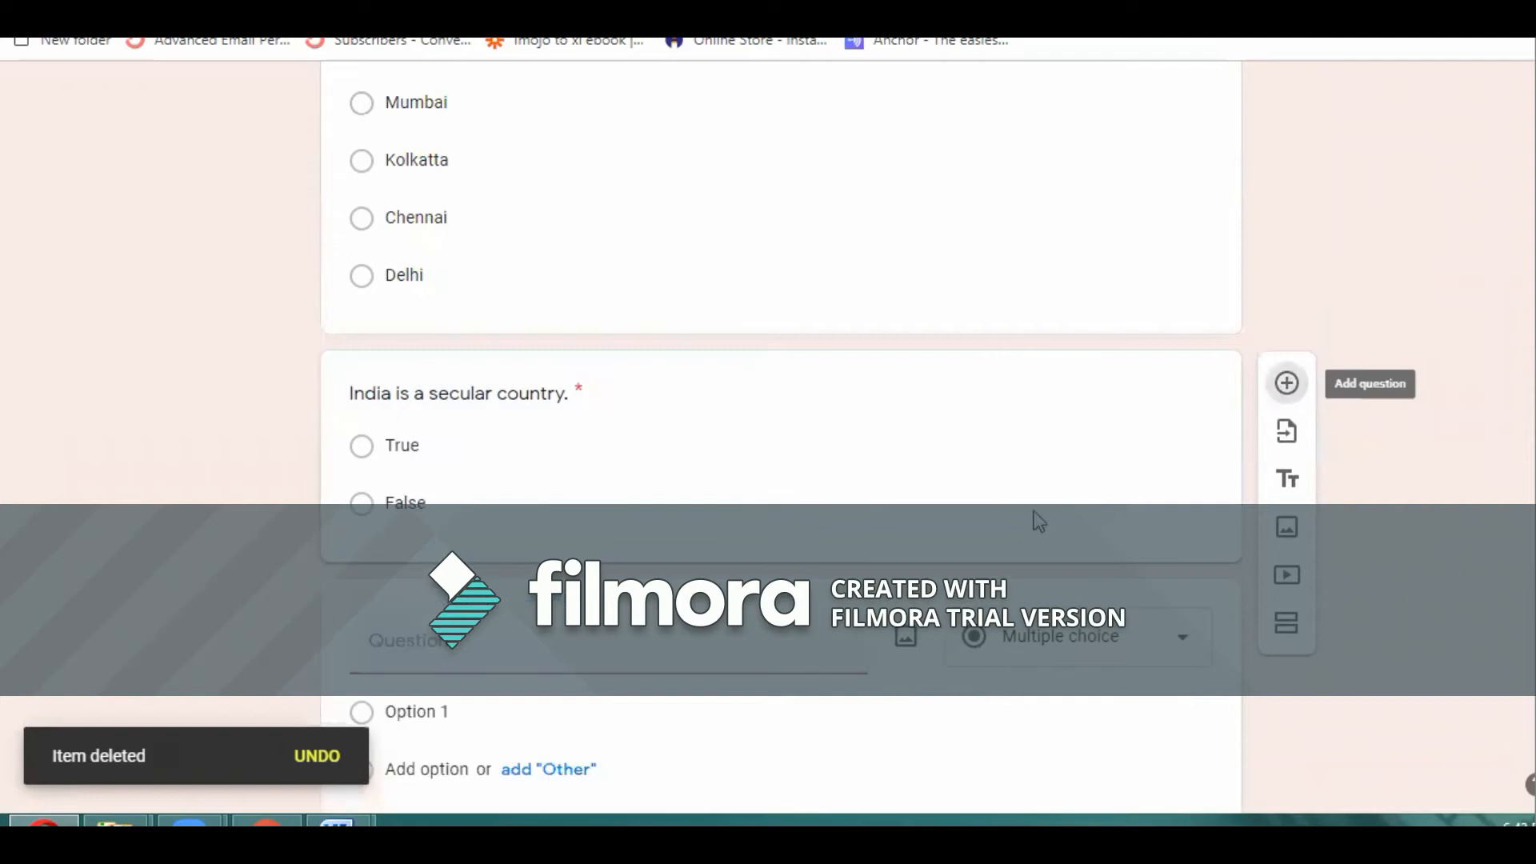
{"action": "left_click", "coordinate": [609, 480]}
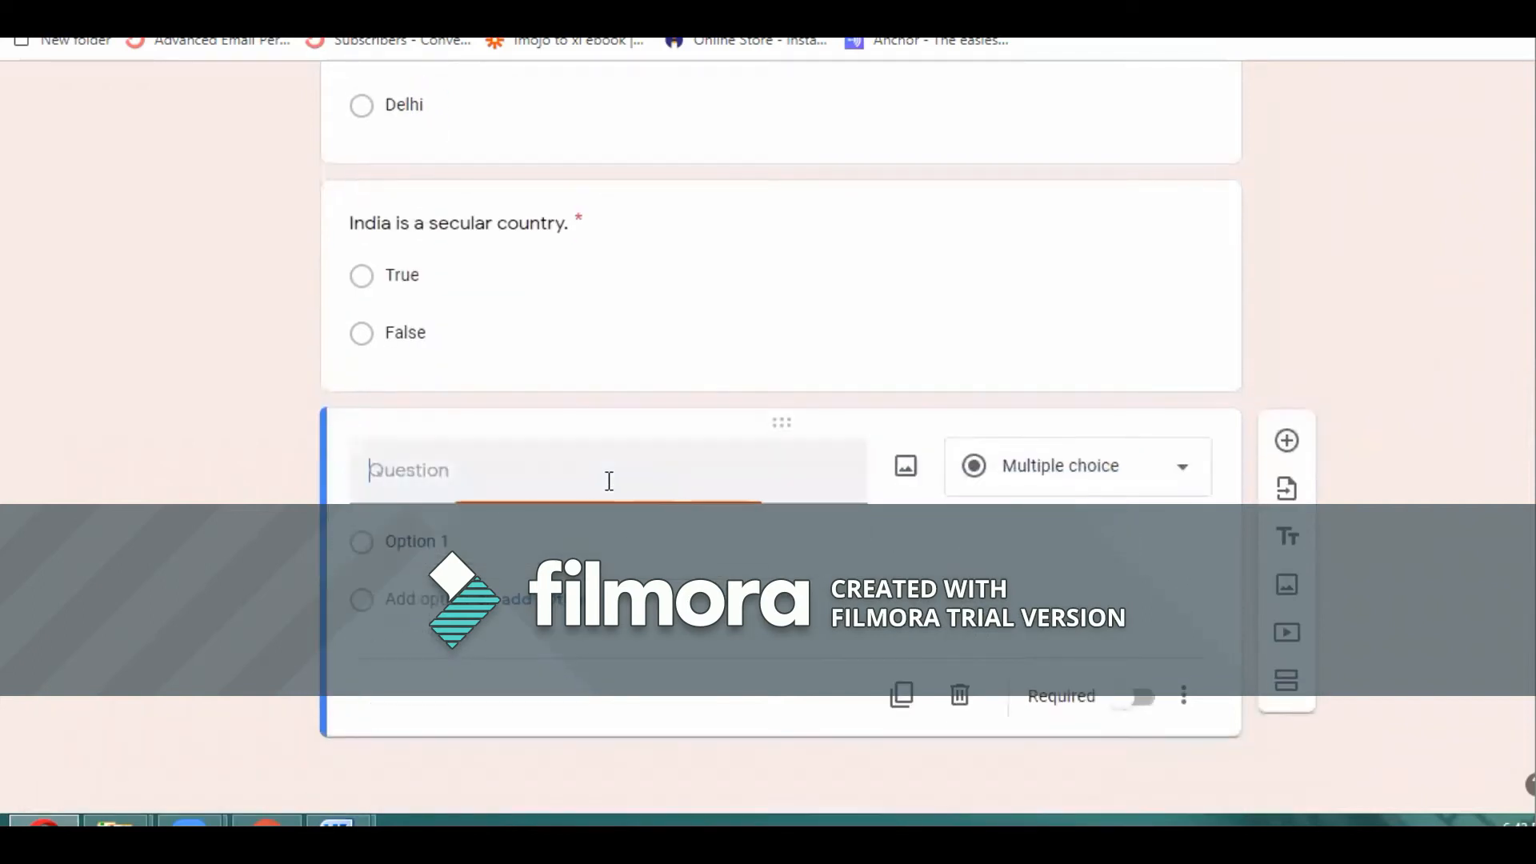
- Move the "India is a secular country." question above "Name the capital of India"
{"action": "scroll", "coordinate": [608, 480], "scroll_direction": "up", "scroll_amount": 3}
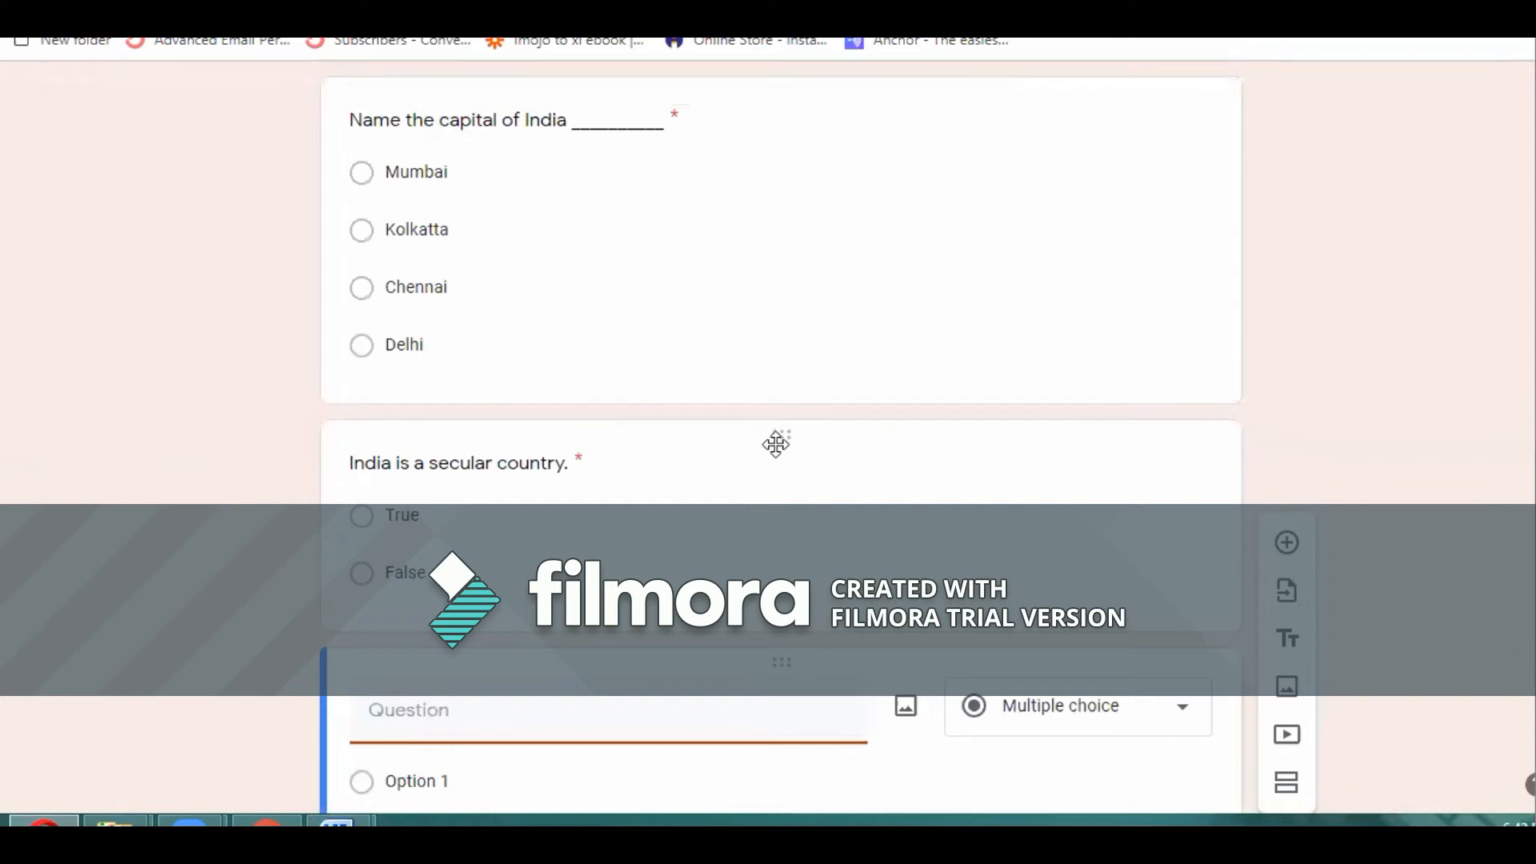
{"action": "left_click_drag", "start_coordinate": [778, 436], "coordinate": [761, 521]}
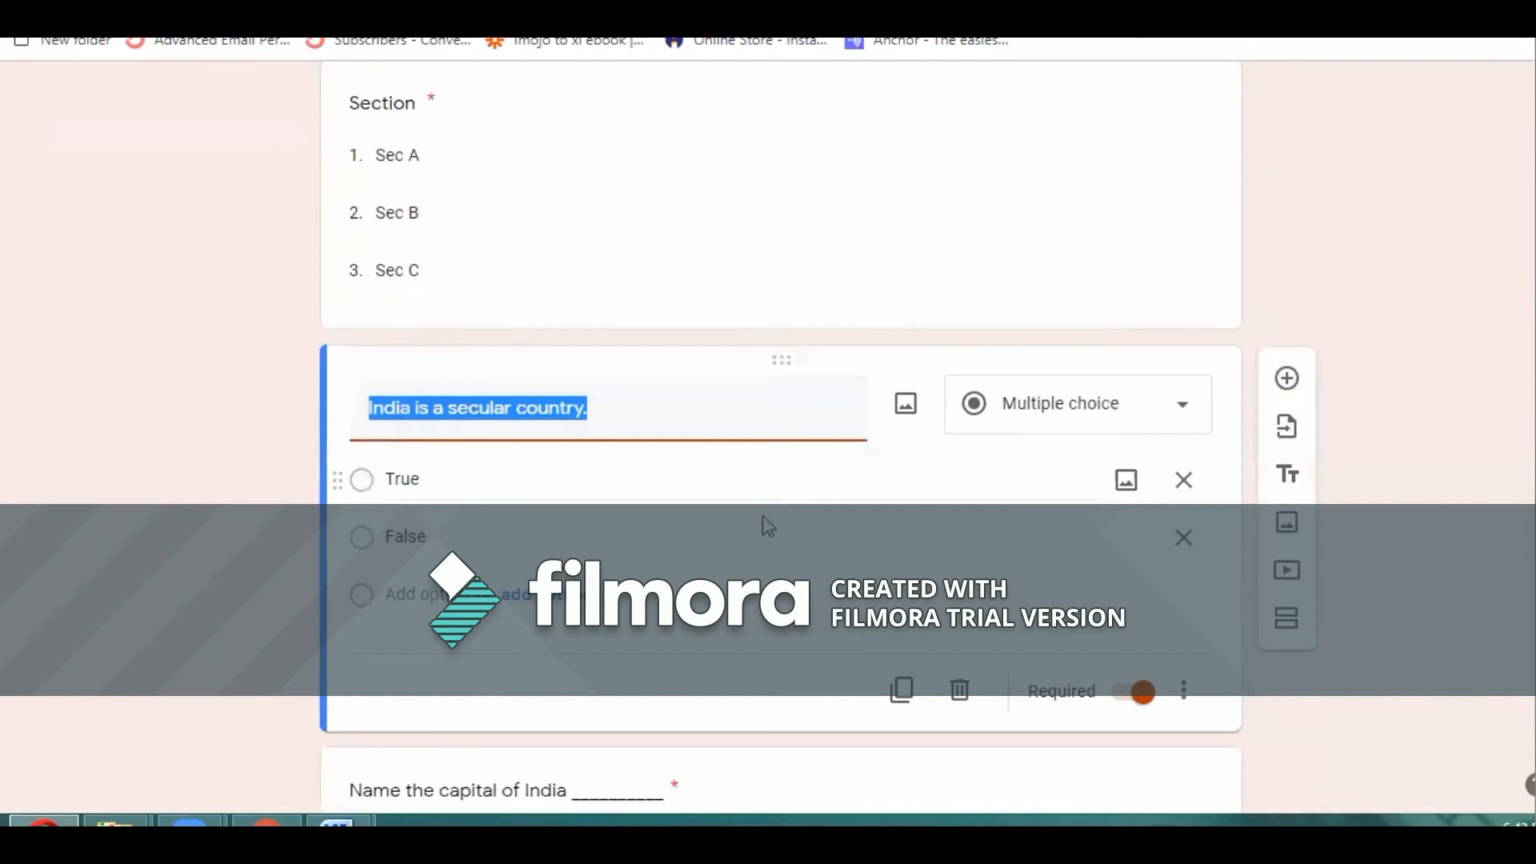
{"action": "scroll", "coordinate": [757, 530], "scroll_direction": "down", "scroll_amount": 5}
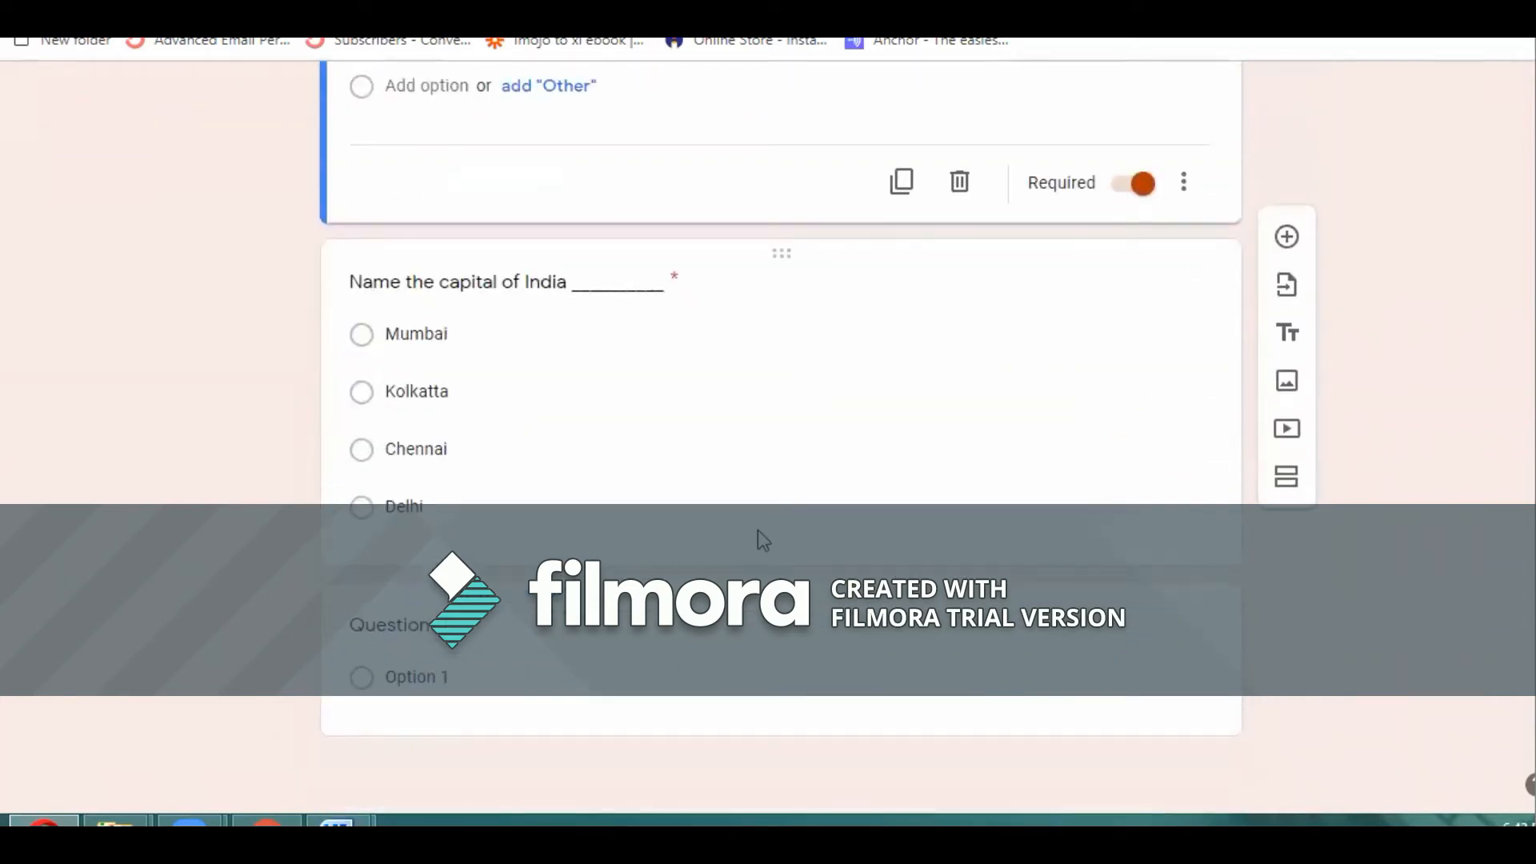
- Copy "Match the languages spoken in each state" from the Word document into the blank question's title and make it a multiple choice grid
{"action": "left_click", "coordinate": [500, 674]}
{"action": "left_click", "coordinate": [473, 483]}
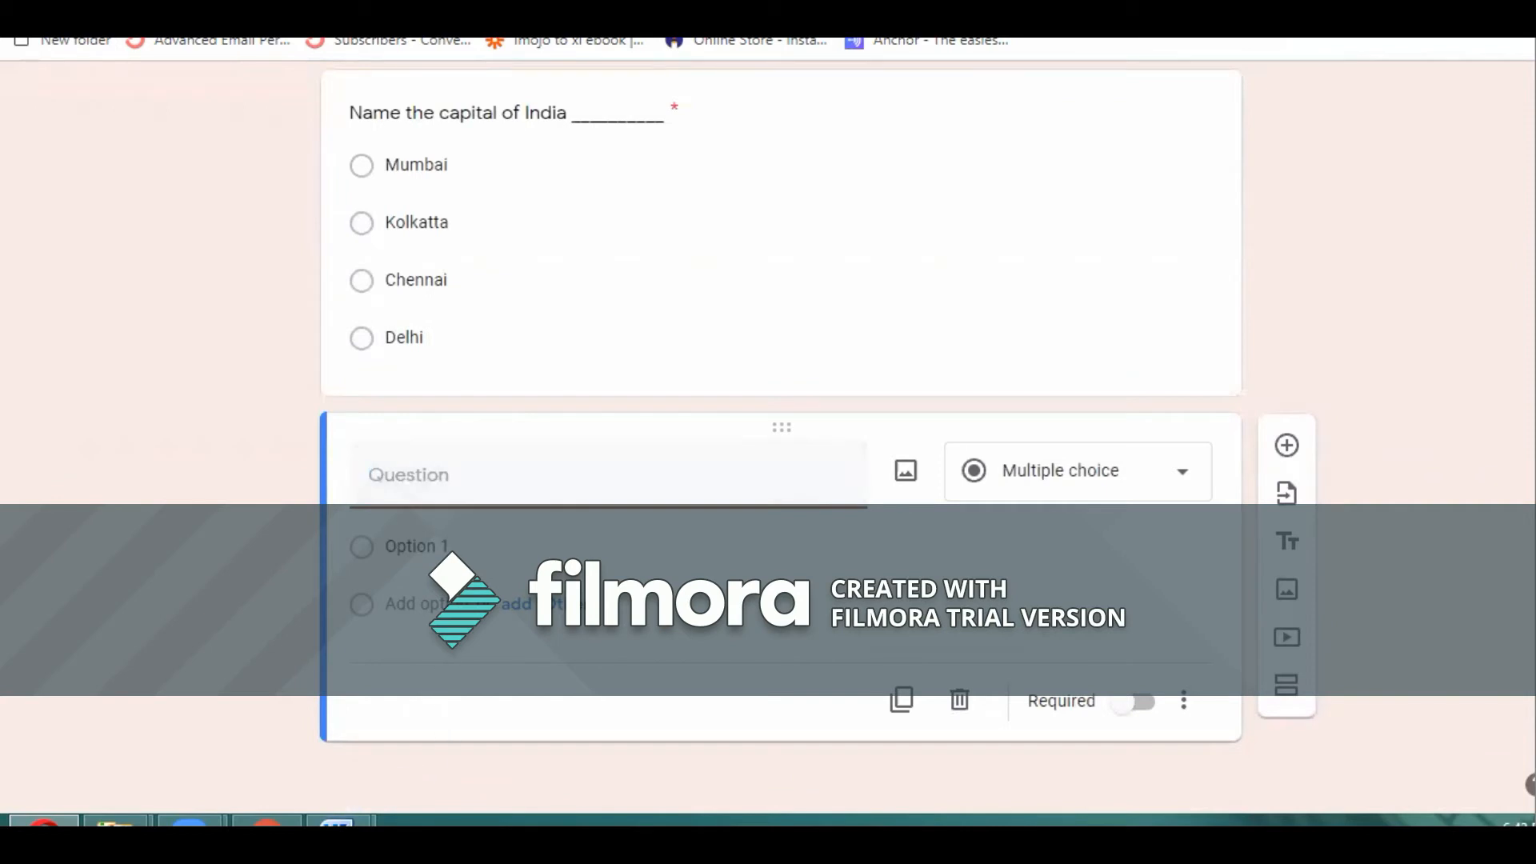
{"action": "mouse_move", "coordinate": [336, 820]}
{"action": "left_click", "coordinate": [408, 780]}
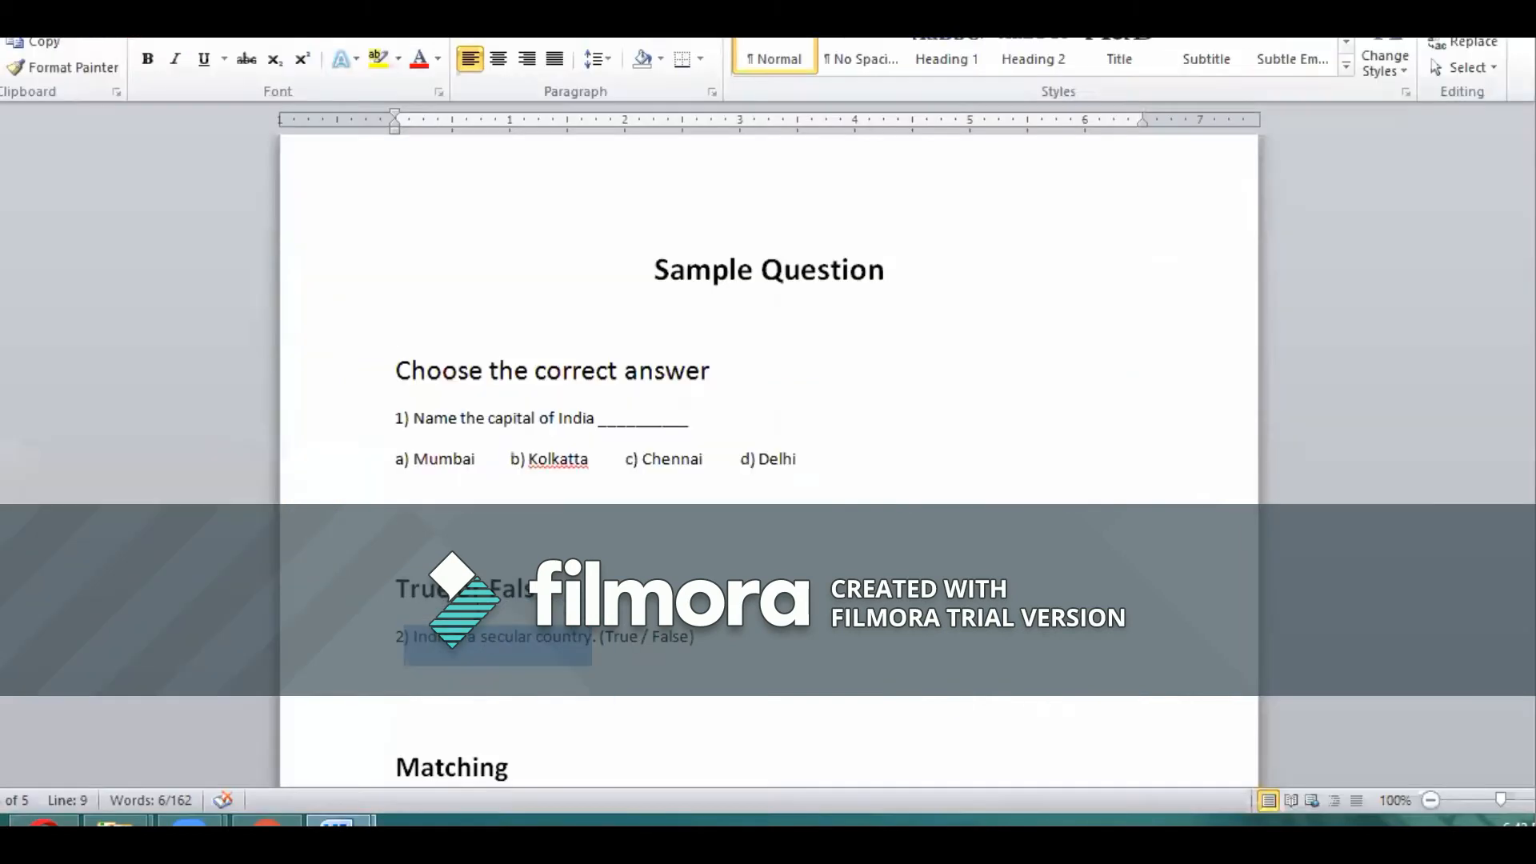
{"action": "scroll", "coordinate": [438, 521], "scroll_direction": "down", "scroll_amount": 6}
{"action": "left_click_drag", "start_coordinate": [415, 528], "coordinate": [708, 528]}
{"action": "key", "text": "ctrl+c"}
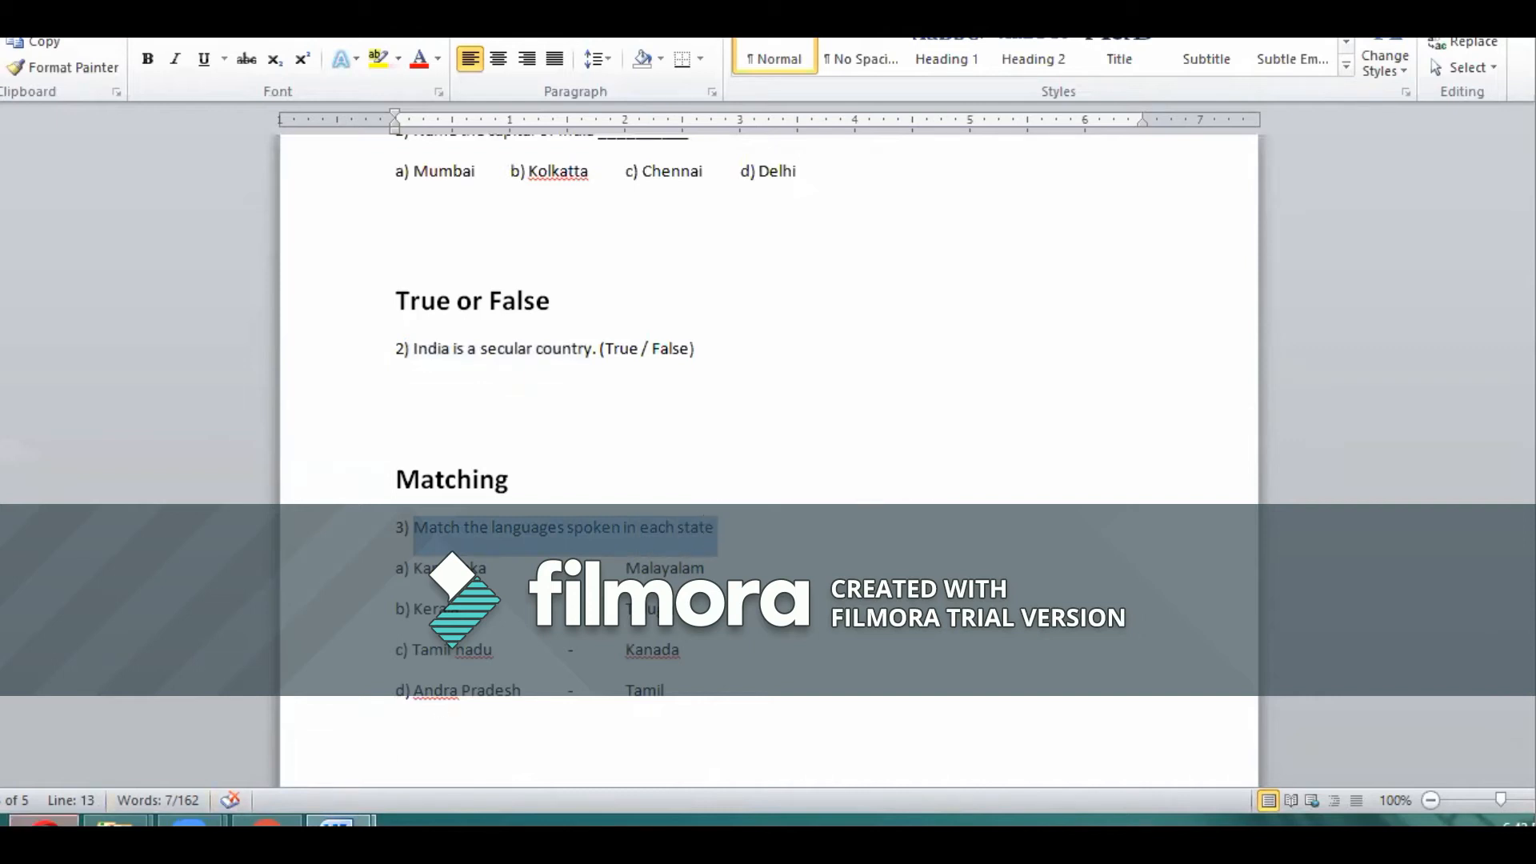
{"action": "left_click", "coordinate": [45, 821]}
{"action": "key", "text": "ctrl+v"}
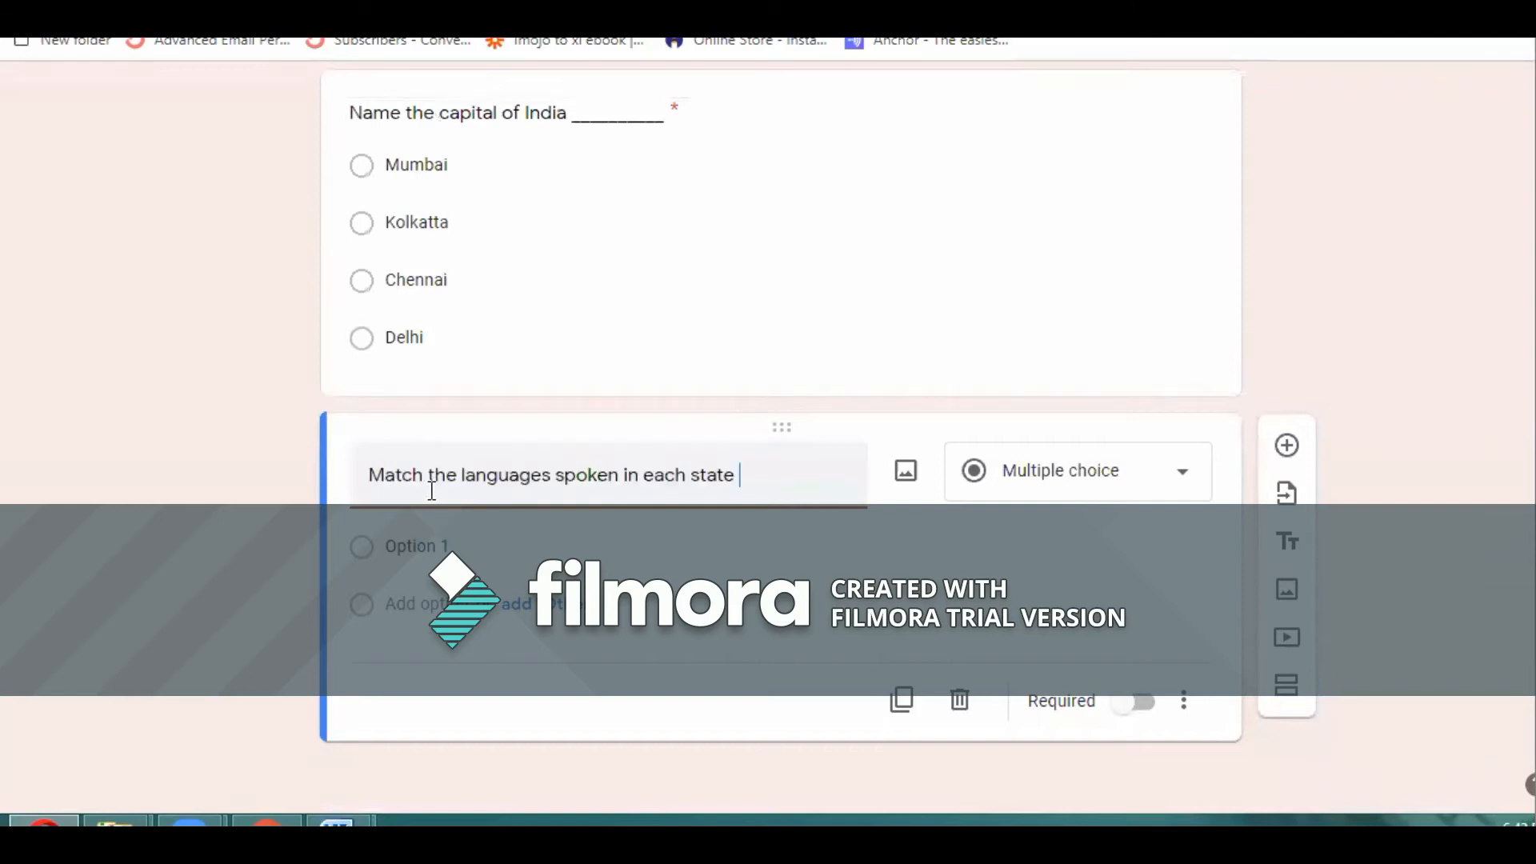
{"action": "left_click", "coordinate": [1147, 483]}
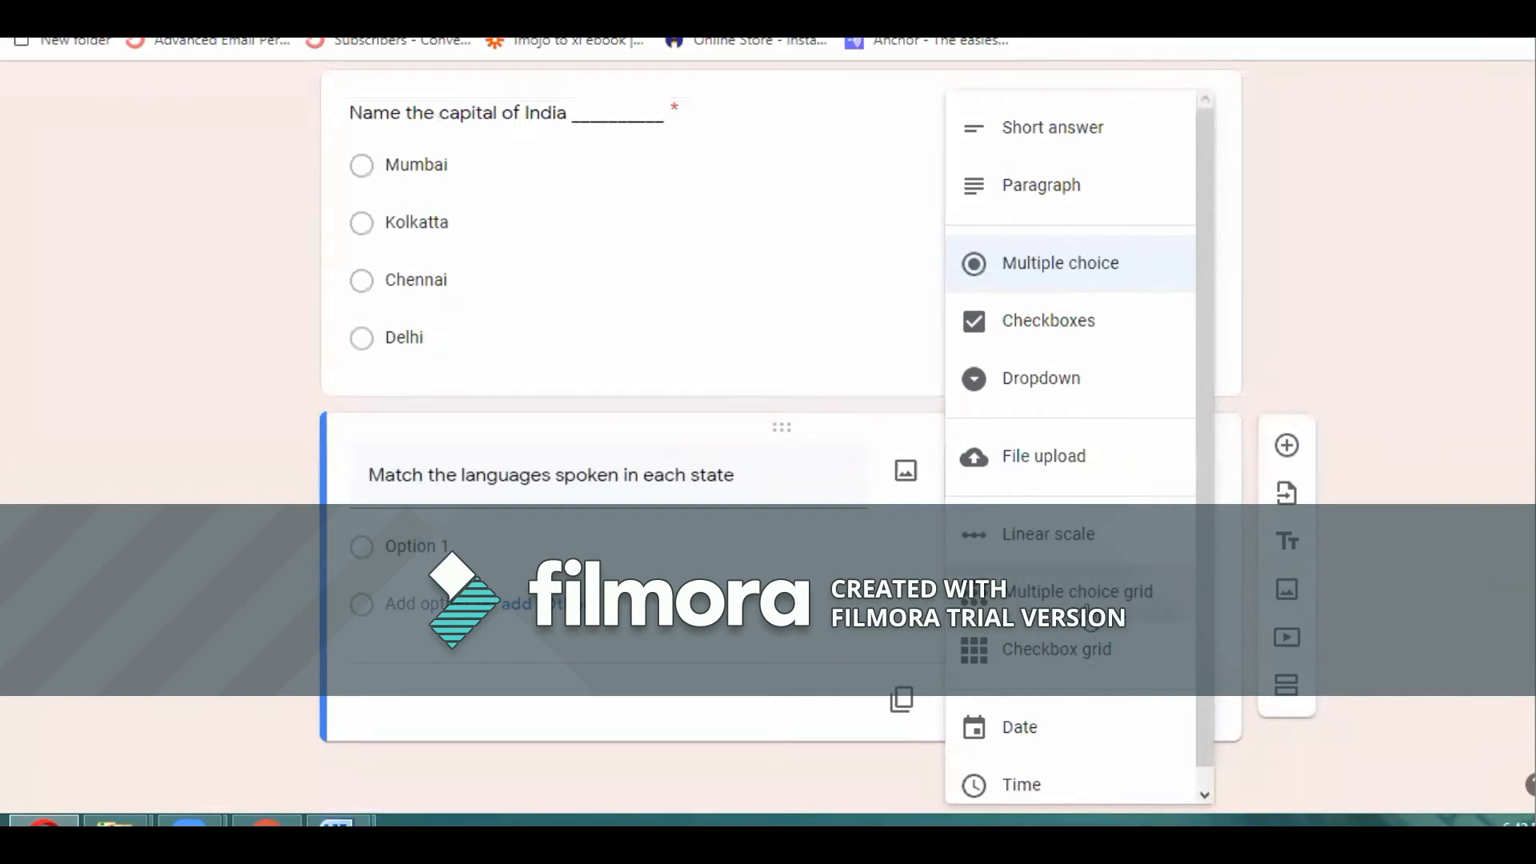
{"action": "left_click", "coordinate": [1091, 615]}
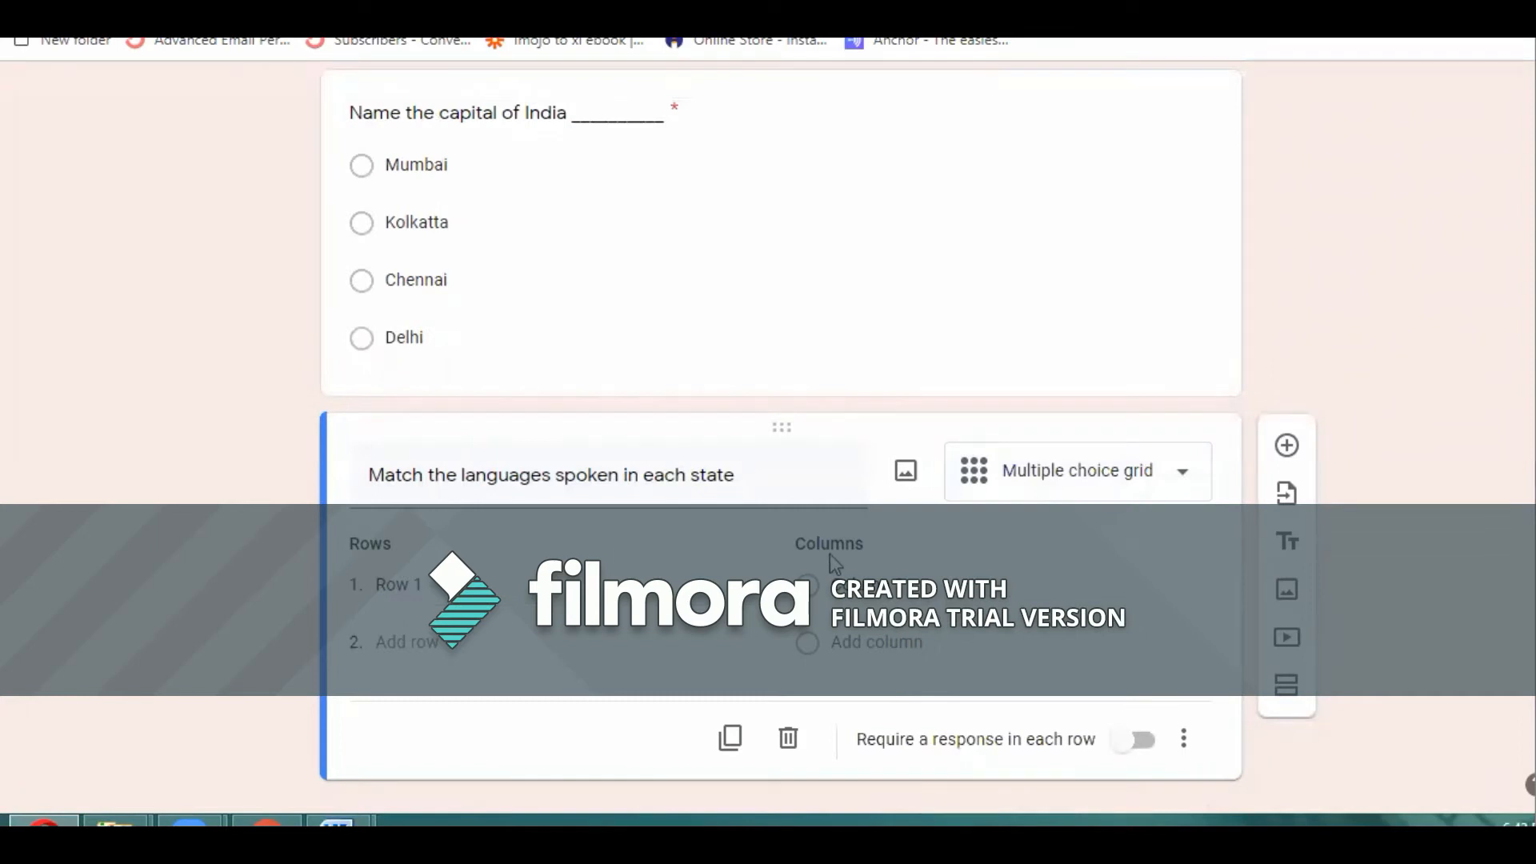
- Fill the grid from the Word document with rows Karnataka, Kerala, Tamil nadu, Andhra Pradesh and columns Malayalam, Telugu, Kannada, Tamil
{"action": "left_click", "coordinate": [391, 594]}
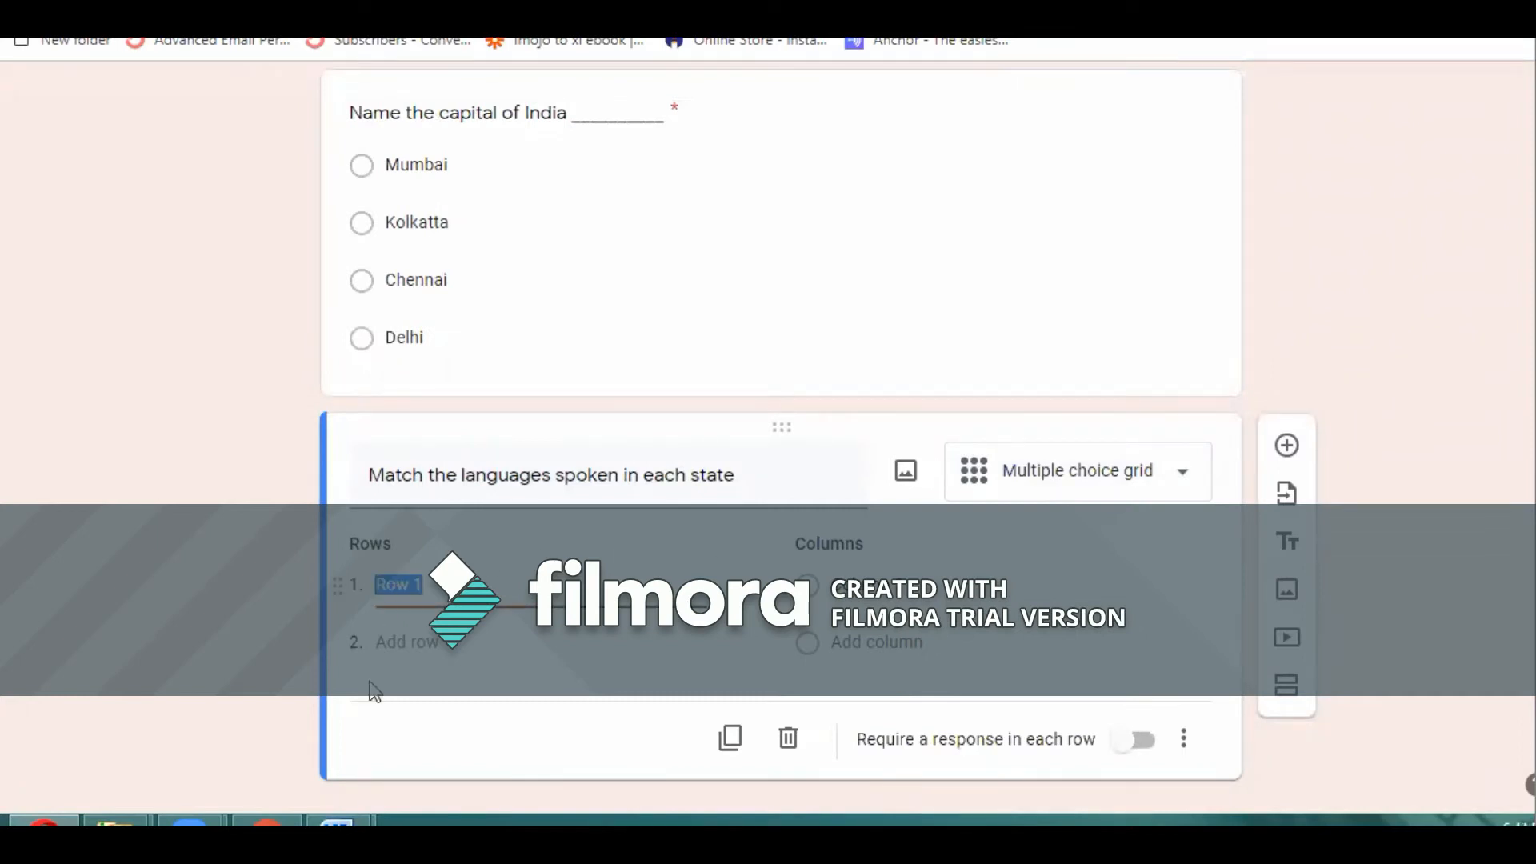
{"action": "mouse_move", "coordinate": [340, 821]}
{"action": "left_click", "coordinate": [430, 722]}
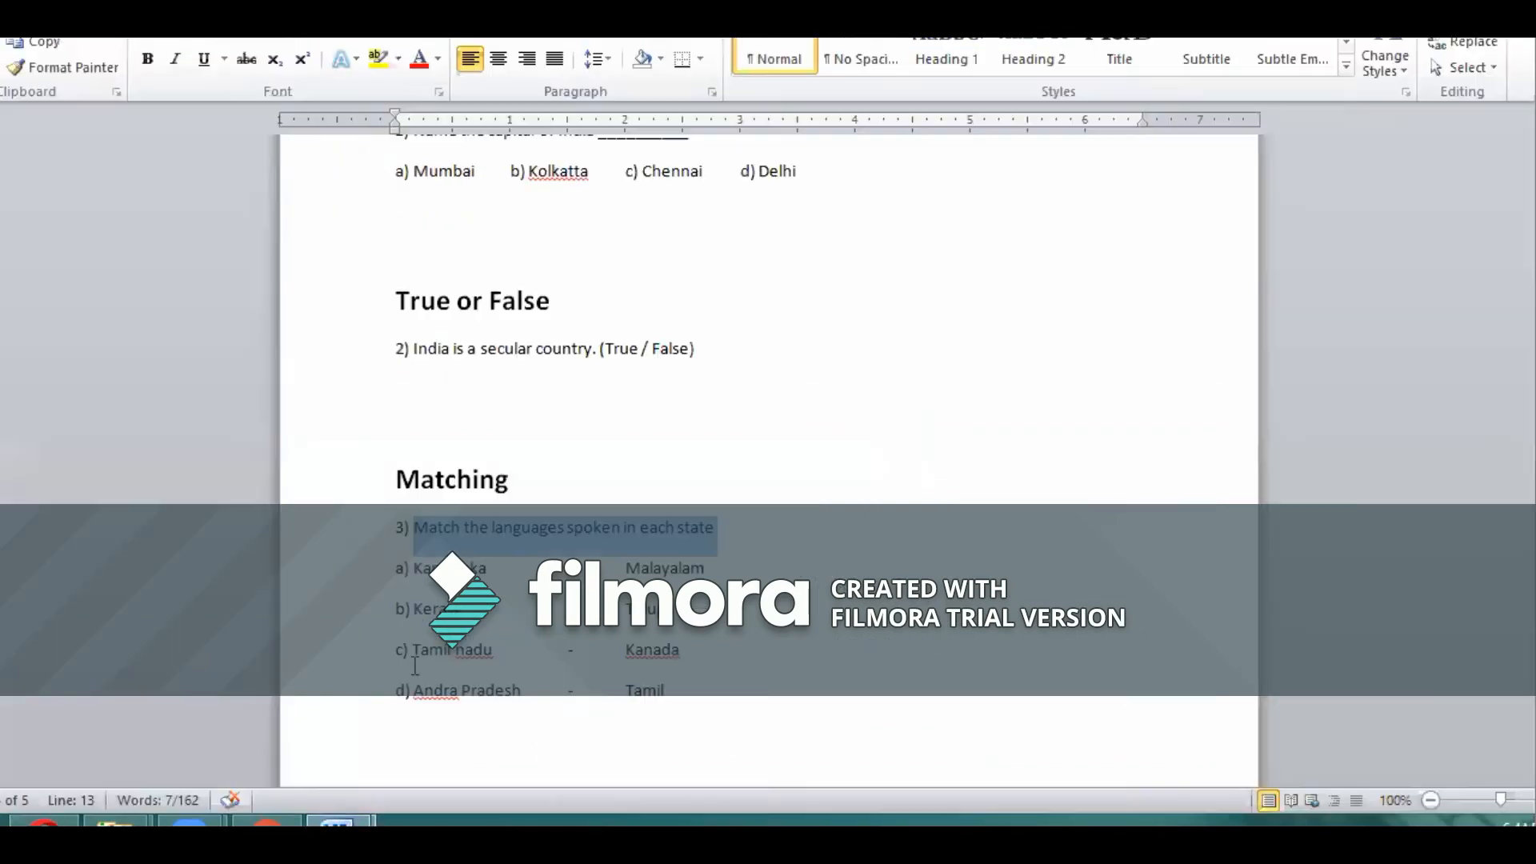
{"action": "left_click", "coordinate": [426, 565]}
{"action": "double_click", "coordinate": [428, 569]}
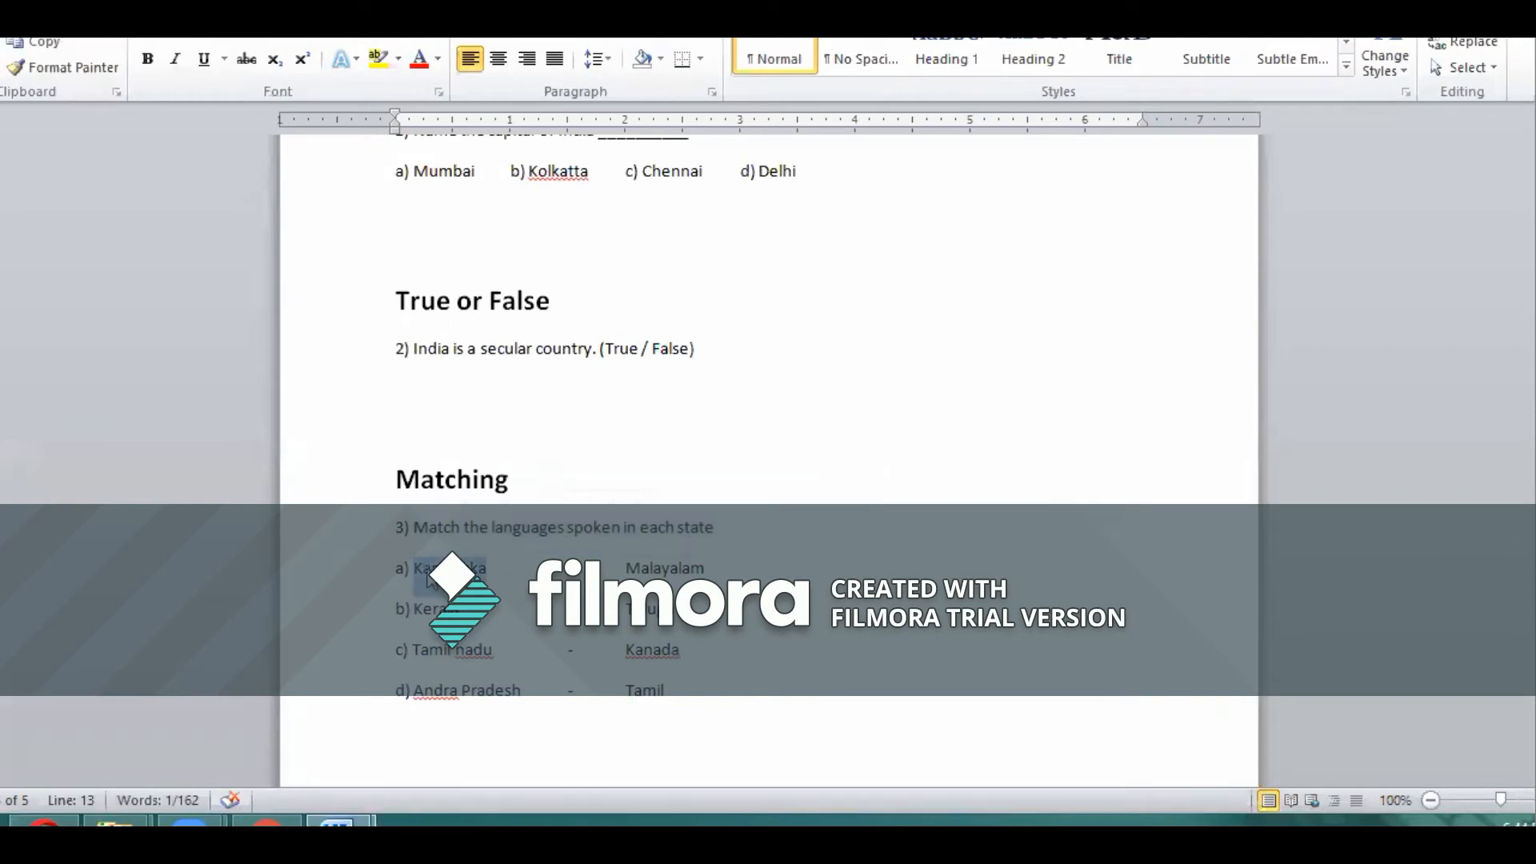
{"action": "key", "text": "ctrl+c"}
{"action": "key", "text": "alt+Tab"}
{"action": "key", "text": "ctrl+v"}
{"action": "left_click", "coordinate": [410, 644]}
{"action": "key", "text": "alt+Tab"}
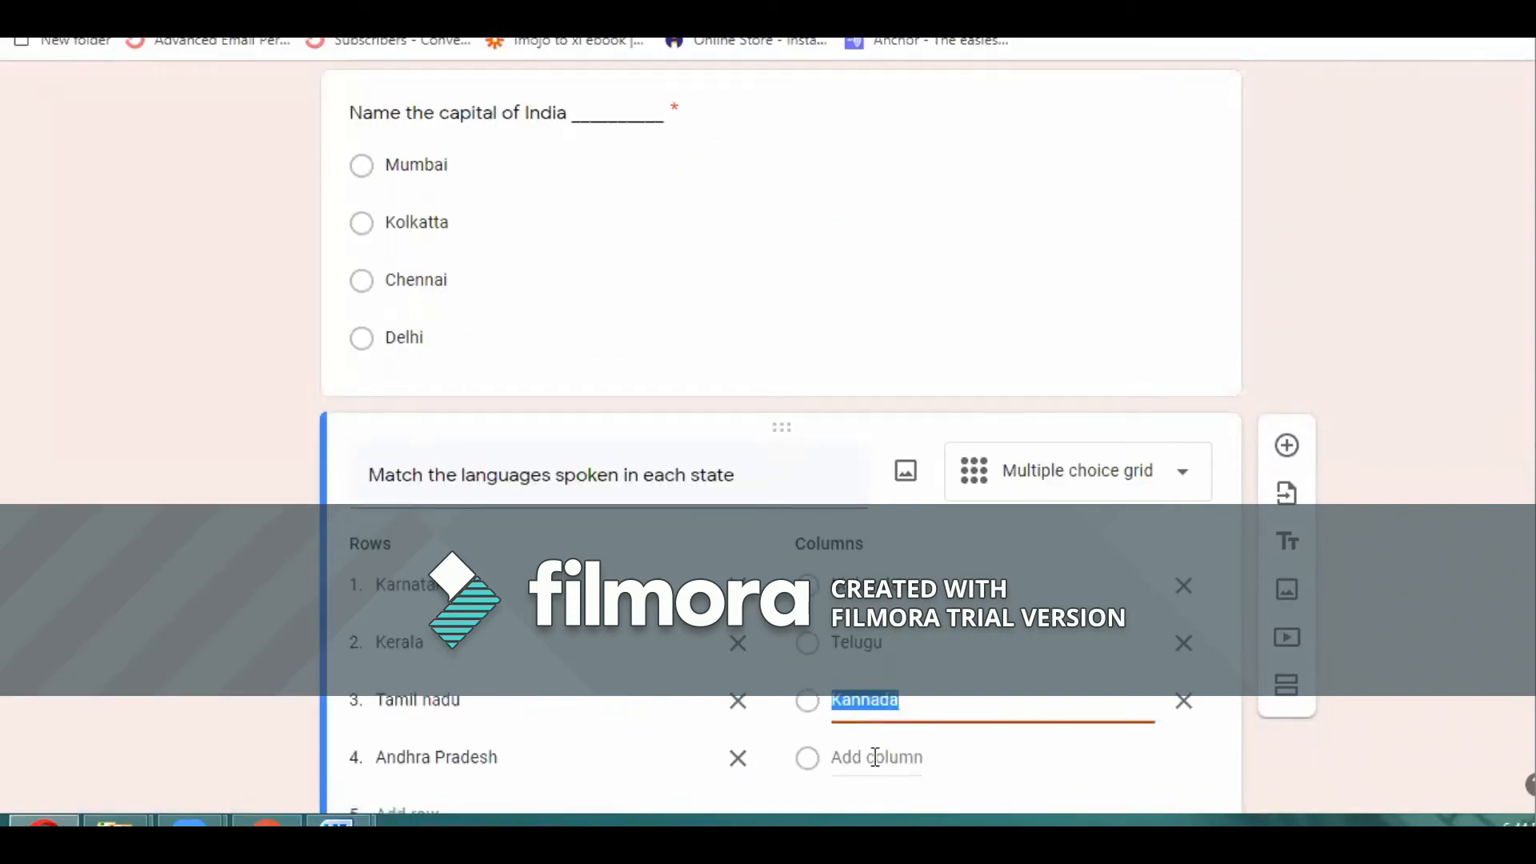
{"action": "left_click", "coordinate": [874, 756]}
{"action": "type", "text": "Tamil"}
- Require a response in each row of the language matching grid
{"action": "scroll", "coordinate": [660, 712], "scroll_direction": "down", "scroll_amount": 2}
{"action": "scroll", "coordinate": [673, 696], "scroll_direction": "up", "scroll_amount": 1}
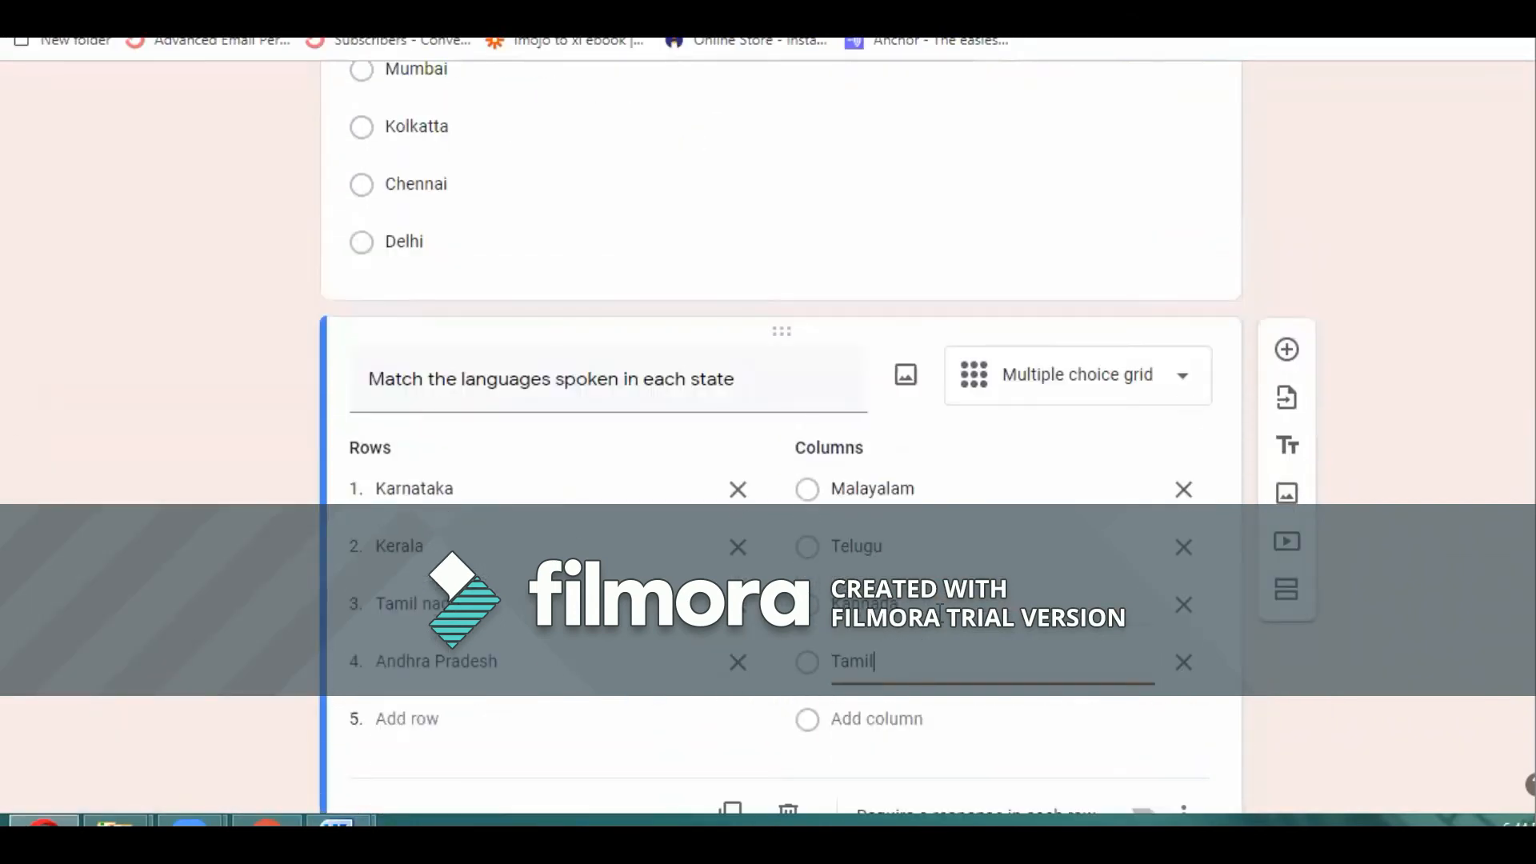
{"action": "scroll", "coordinate": [1070, 645], "scroll_direction": "down", "scroll_amount": 2}
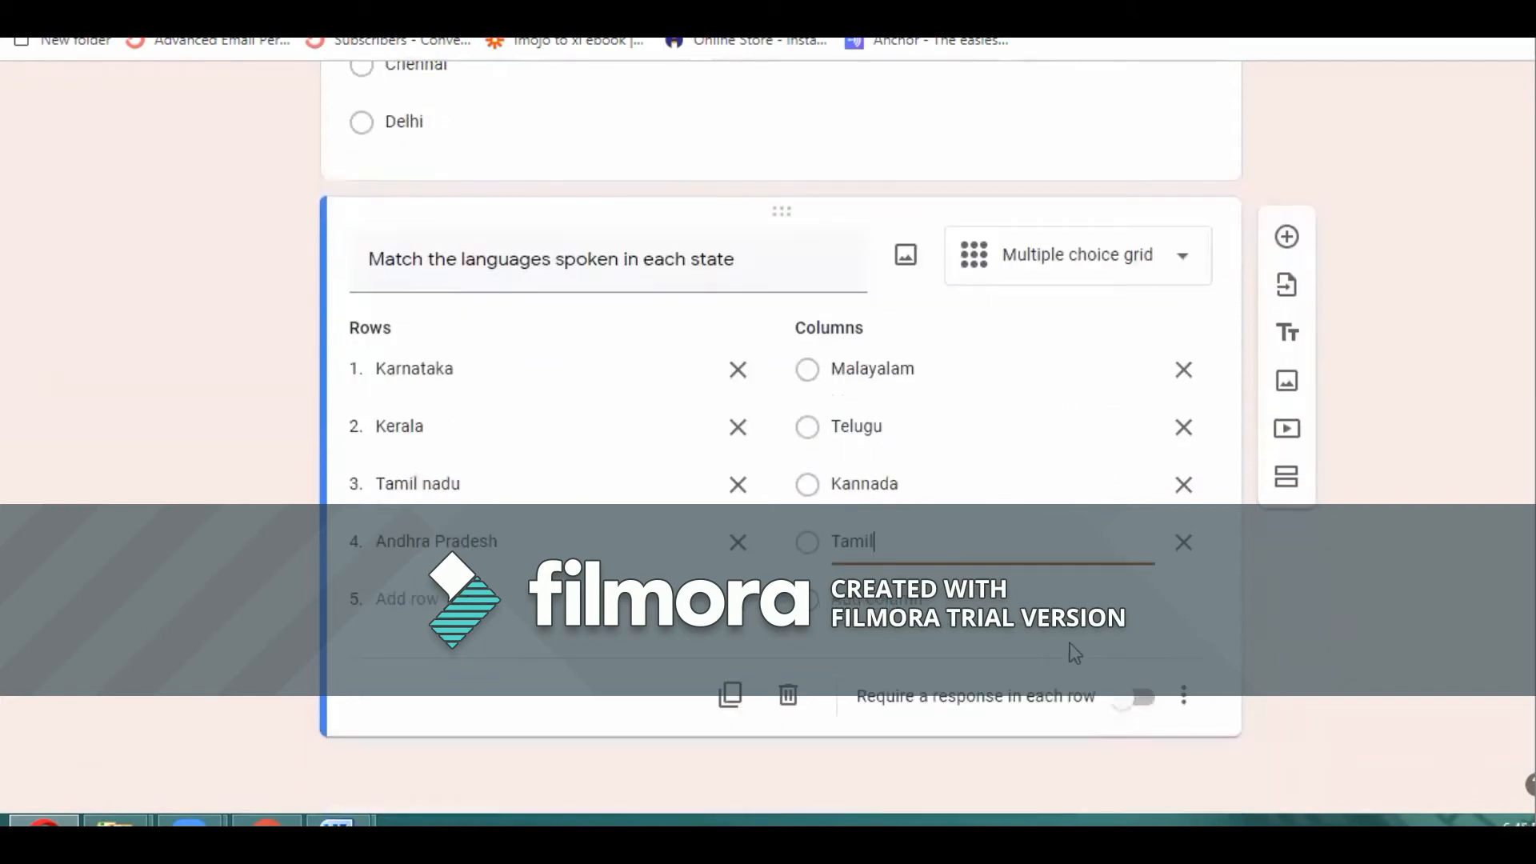
{"action": "left_click", "coordinate": [1129, 700]}
- Check how the language matching grid is laid out when its question is not being edited
{"action": "scroll", "coordinate": [1199, 718], "scroll_direction": "up", "scroll_amount": 2}
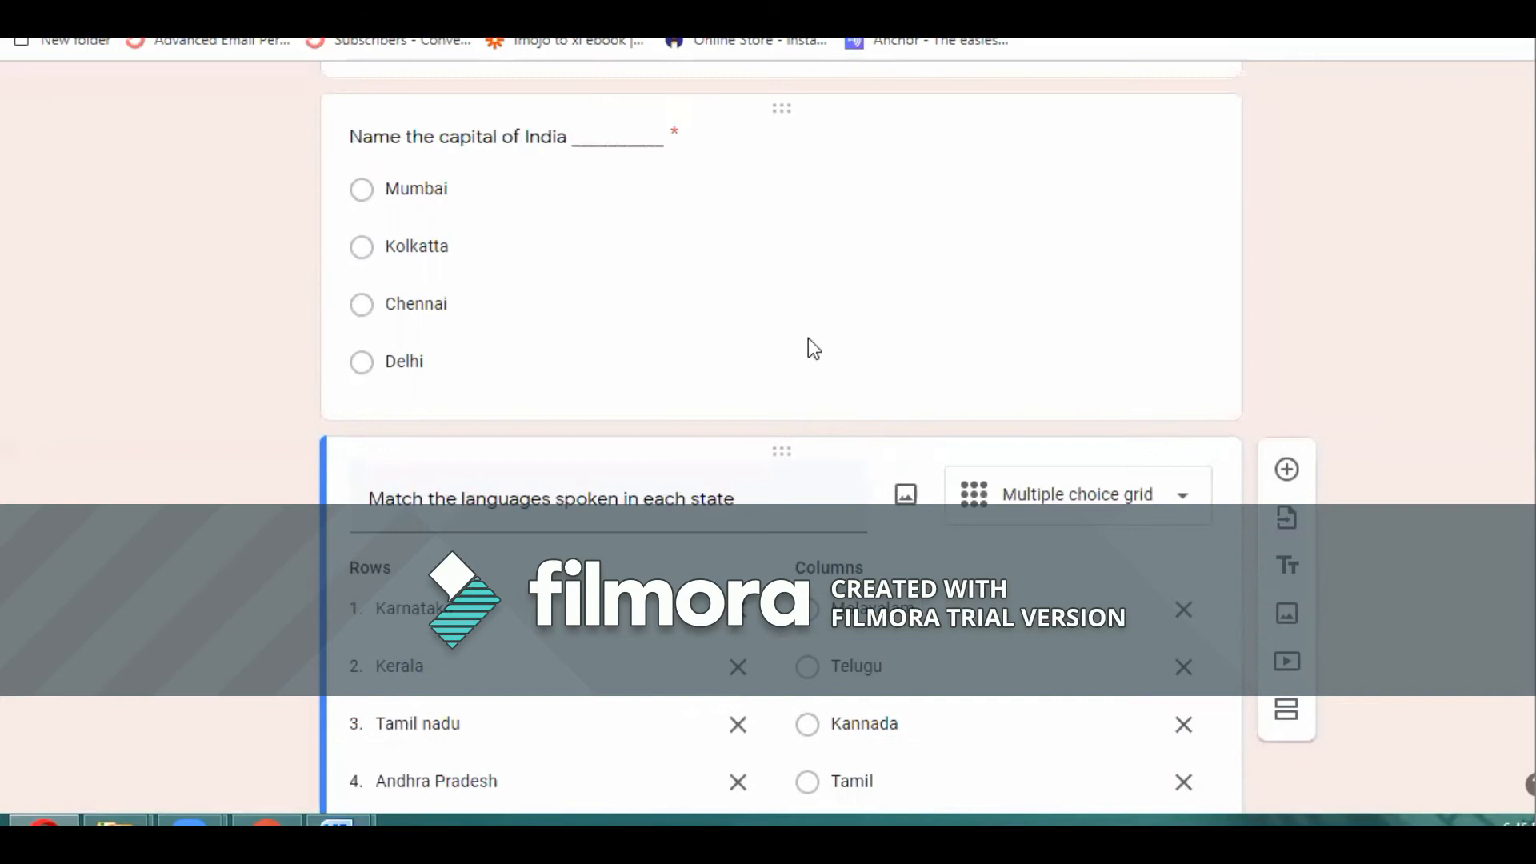
{"action": "left_click", "coordinate": [808, 336]}
{"action": "scroll", "coordinate": [1167, 635], "scroll_direction": "down", "scroll_amount": 2}
{"action": "scroll", "coordinate": [1170, 644], "scroll_direction": "down", "scroll_amount": 1}
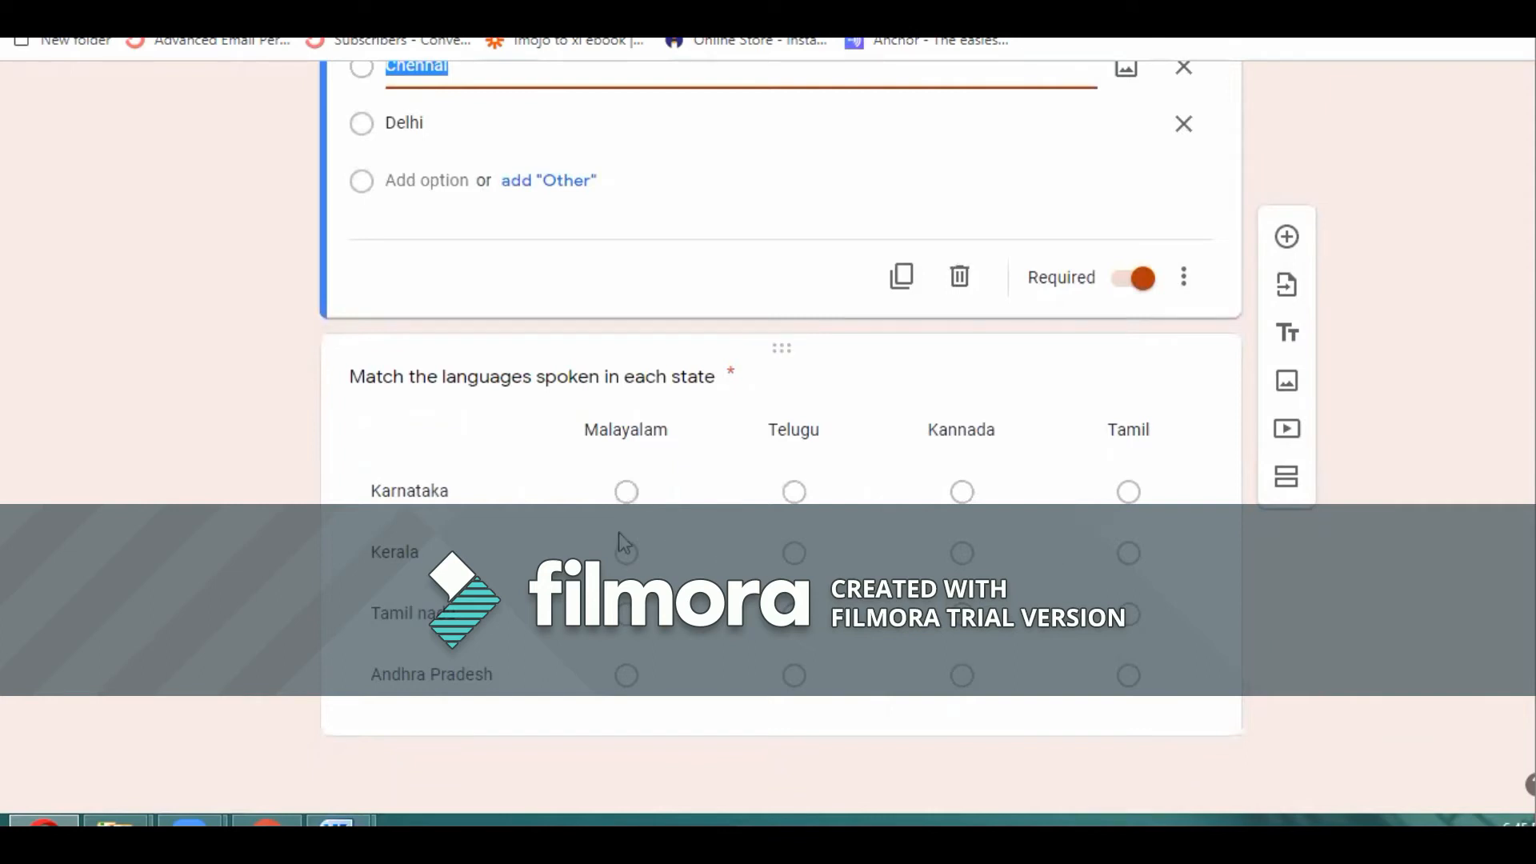
{"action": "left_click", "coordinate": [971, 503]}
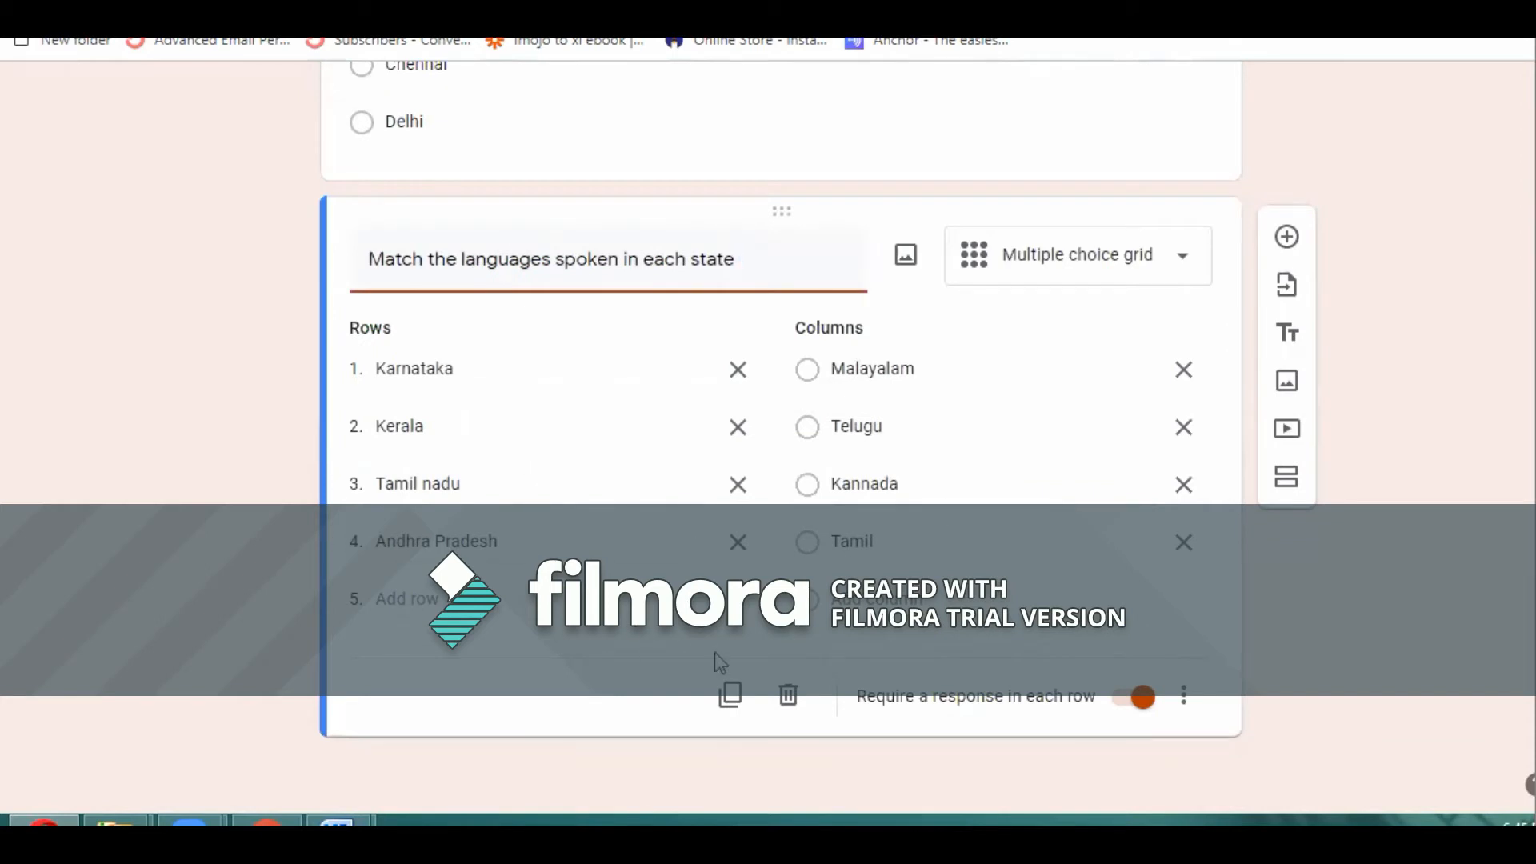
{"action": "scroll", "coordinate": [1102, 652], "scroll_direction": "up", "scroll_amount": 2}
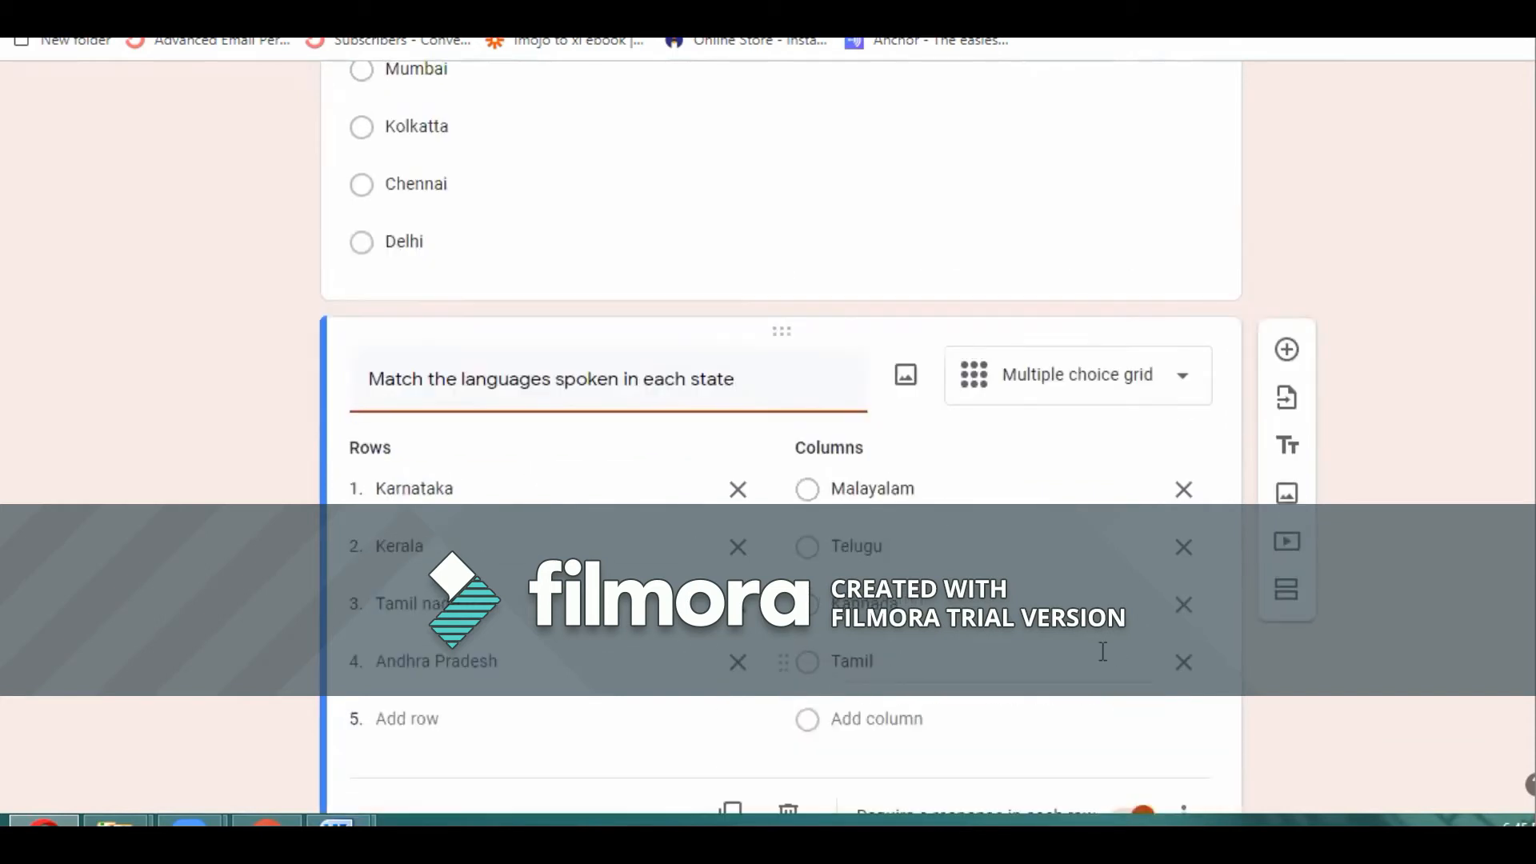
{"action": "scroll", "coordinate": [1101, 652], "scroll_direction": "down", "scroll_amount": 2}
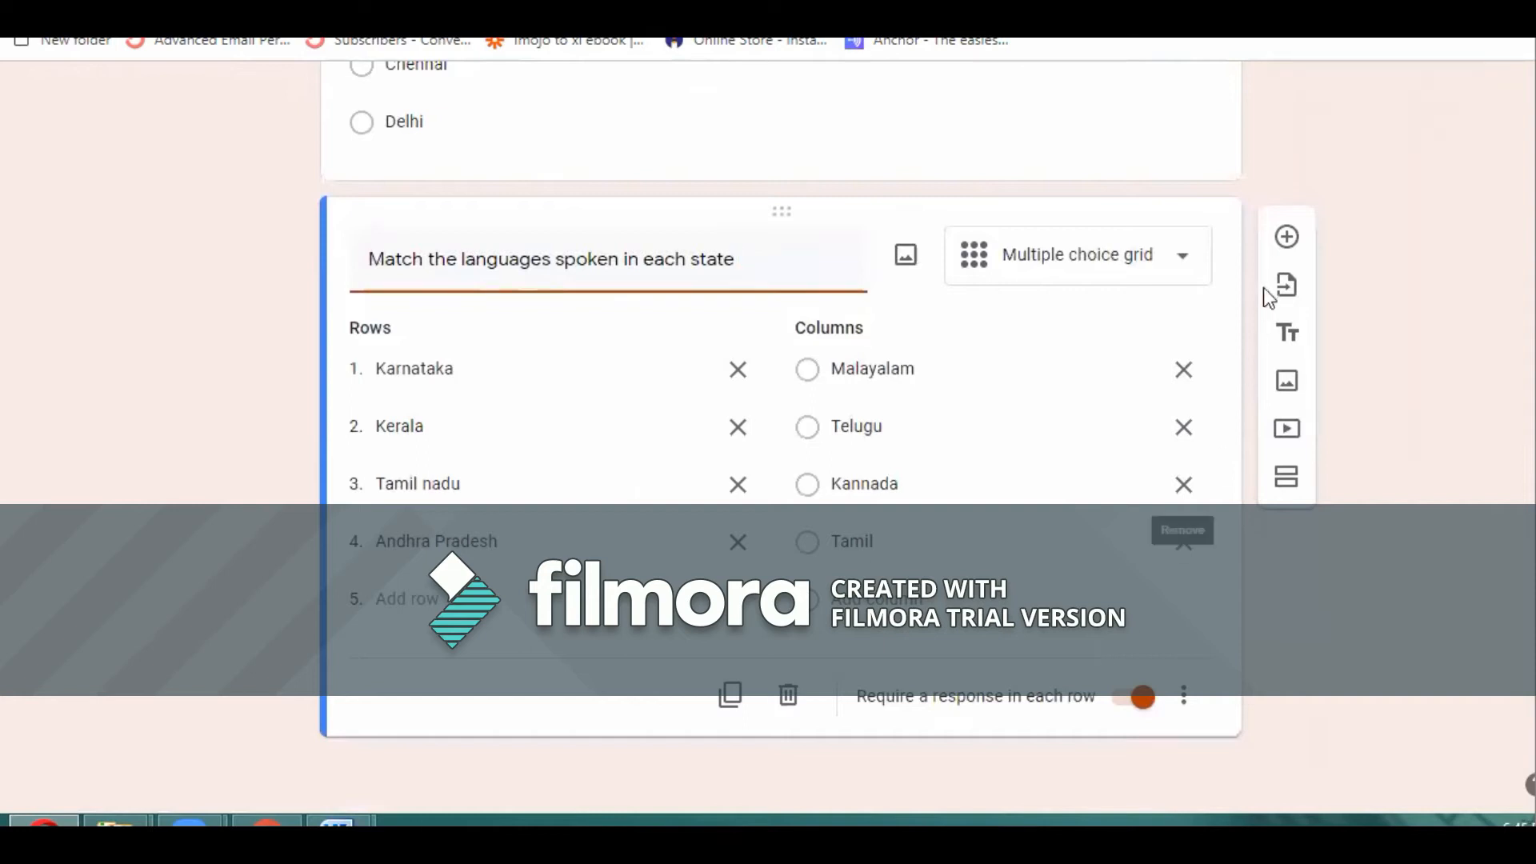
- Add a question below the matching grid and copy "Identify the state from the given Indian map." from the Word document as its title
{"action": "left_click", "coordinate": [1285, 239]}
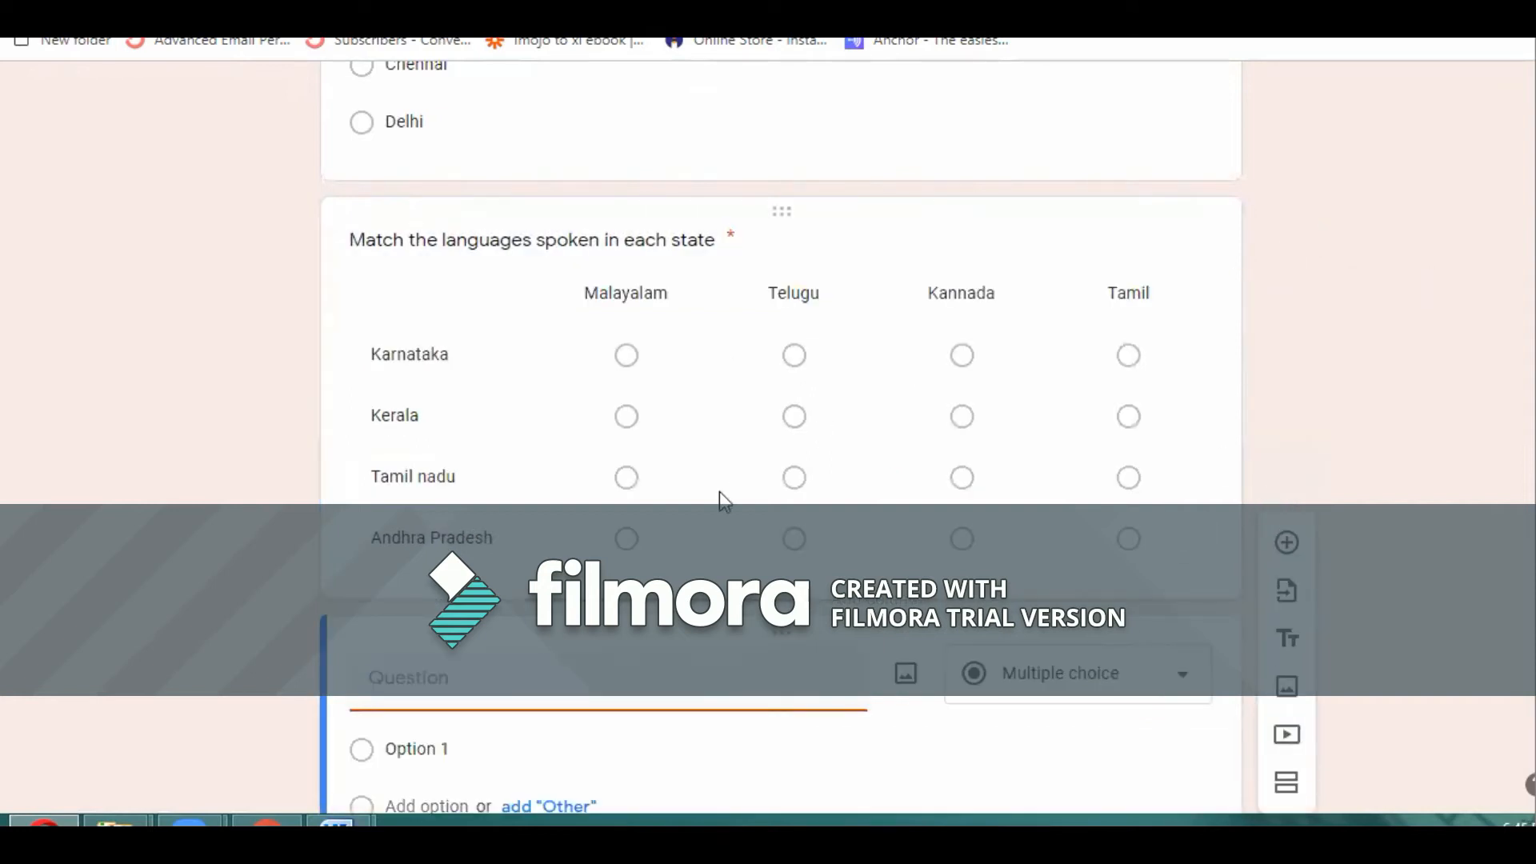
{"action": "mouse_move", "coordinate": [336, 820]}
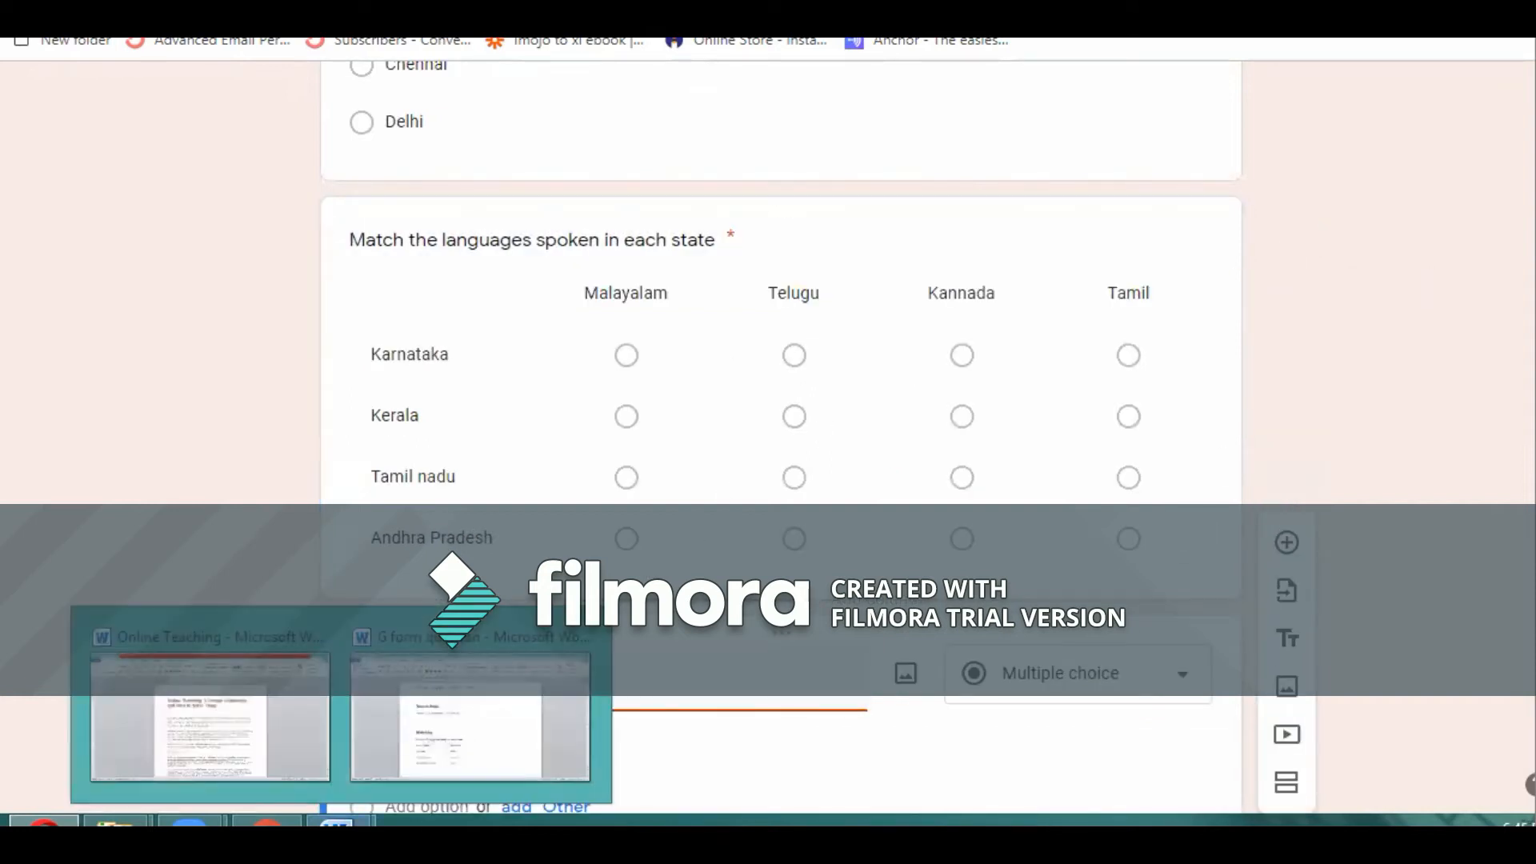
{"action": "left_click", "coordinate": [473, 752]}
{"action": "scroll", "coordinate": [478, 740], "scroll_direction": "down", "scroll_amount": 10}
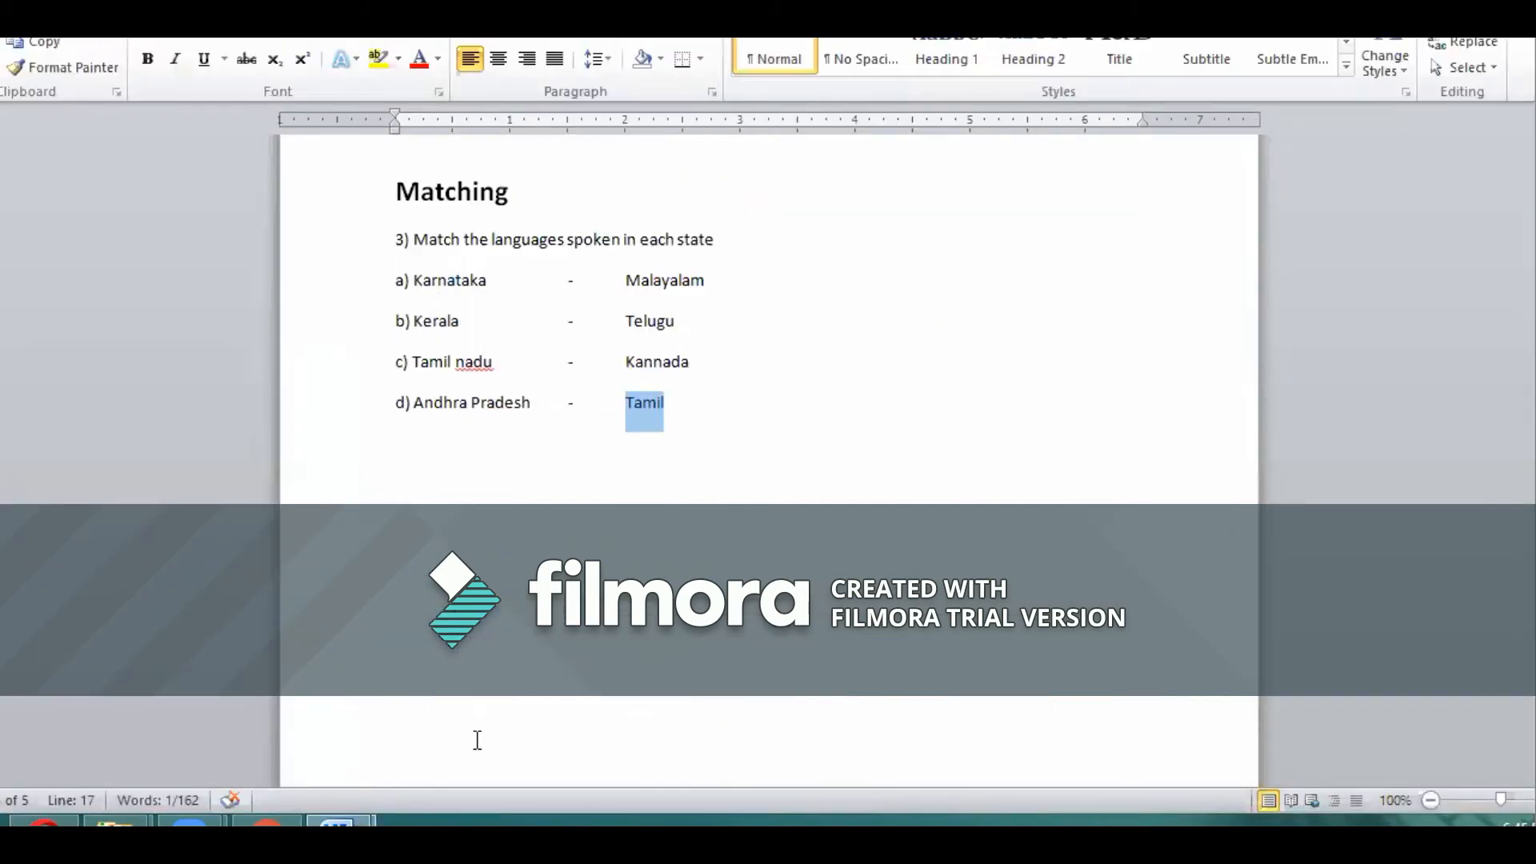
{"action": "left_click_drag", "start_coordinate": [412, 428], "coordinate": [741, 449]}
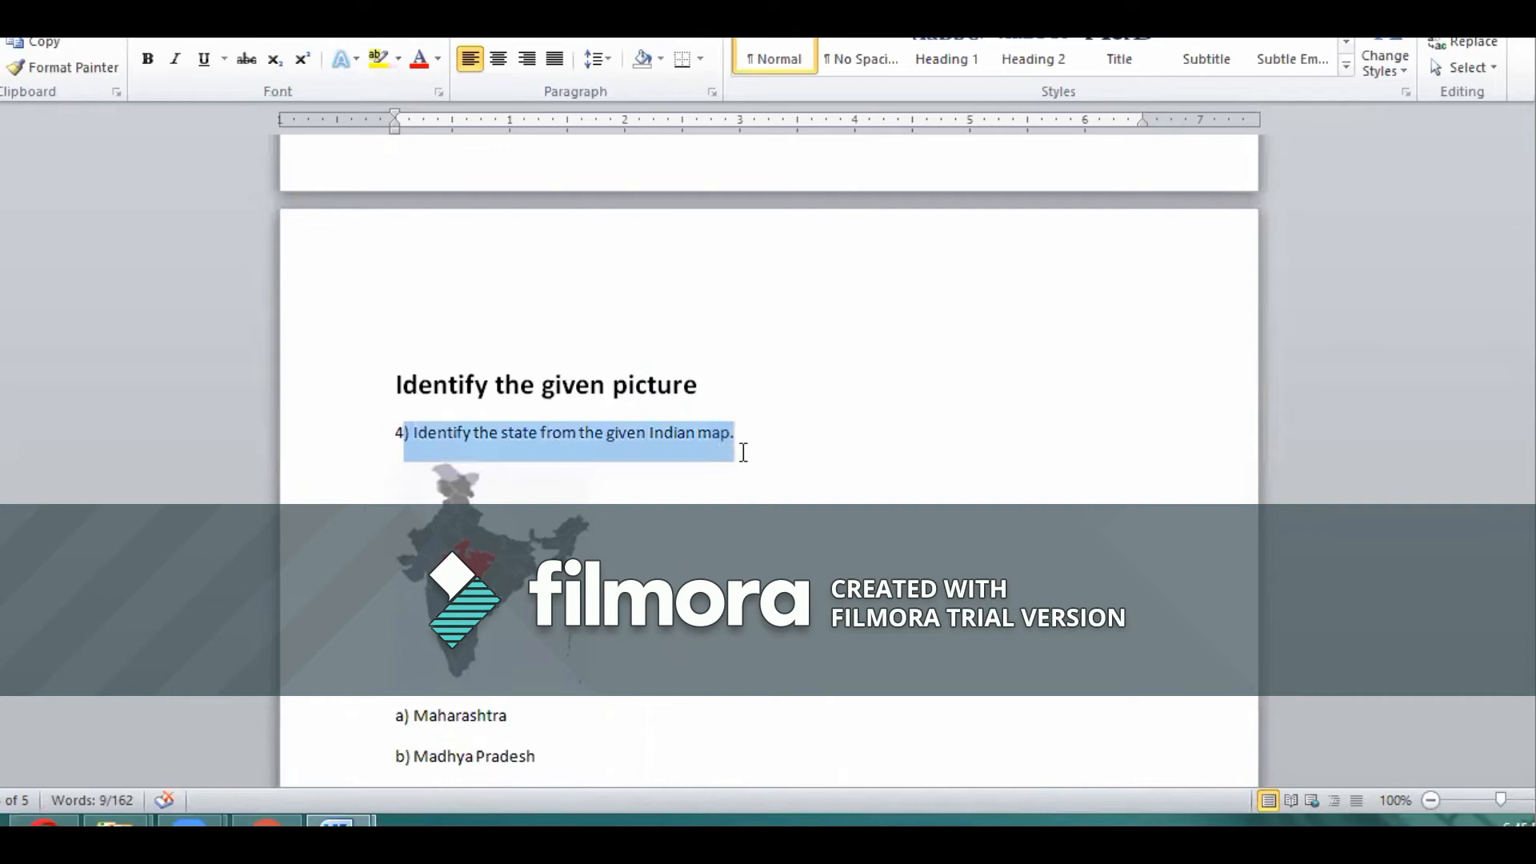
{"action": "left_click", "coordinate": [404, 677]}
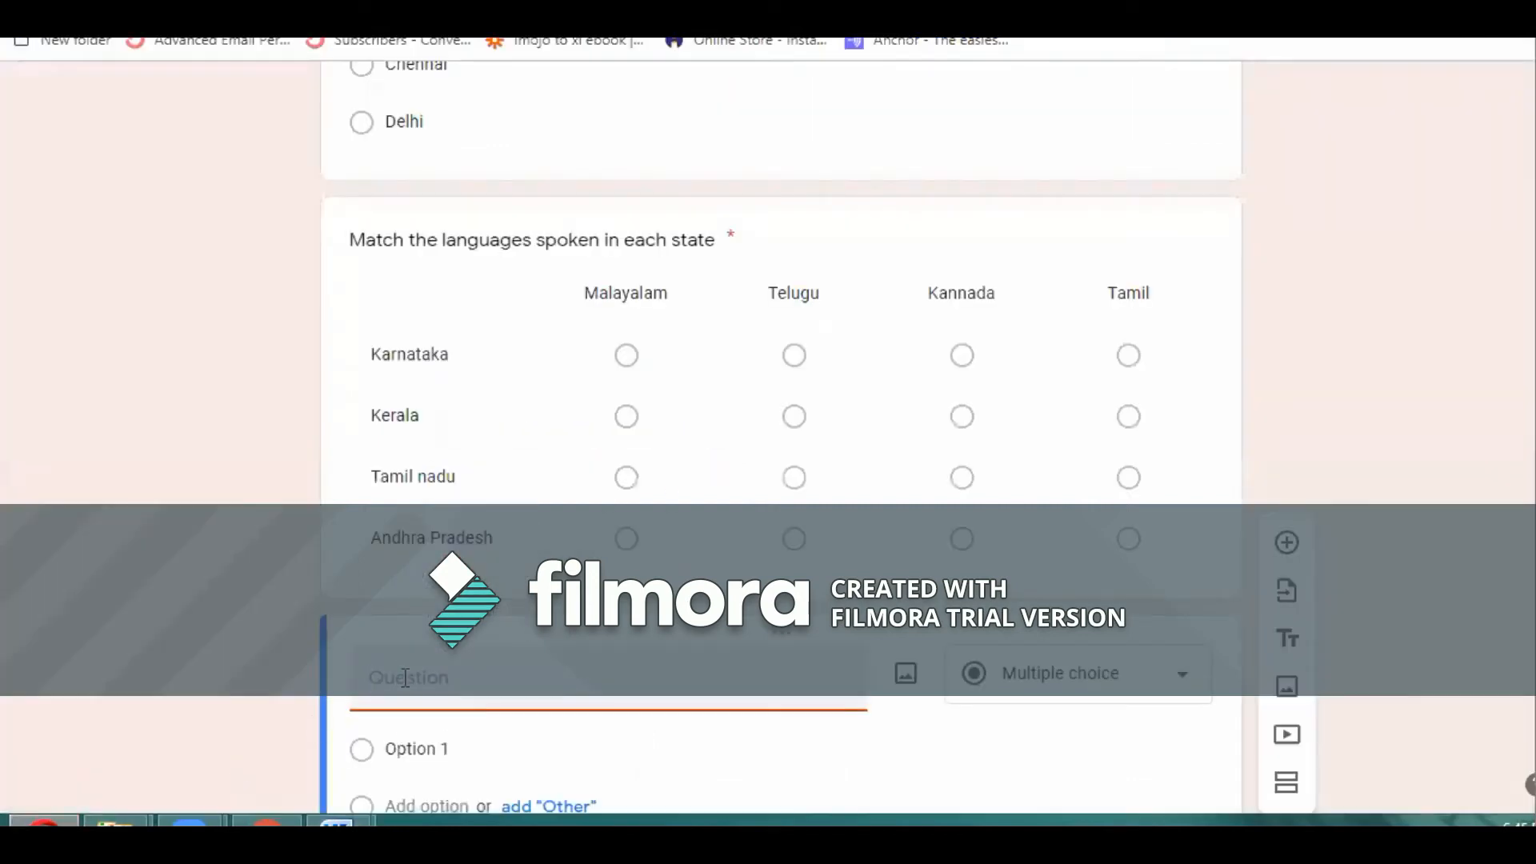
{"action": "key", "text": "ctrl+v"}
{"action": "key", "text": "BackSpace"}
{"action": "key", "text": "BackSpace"}
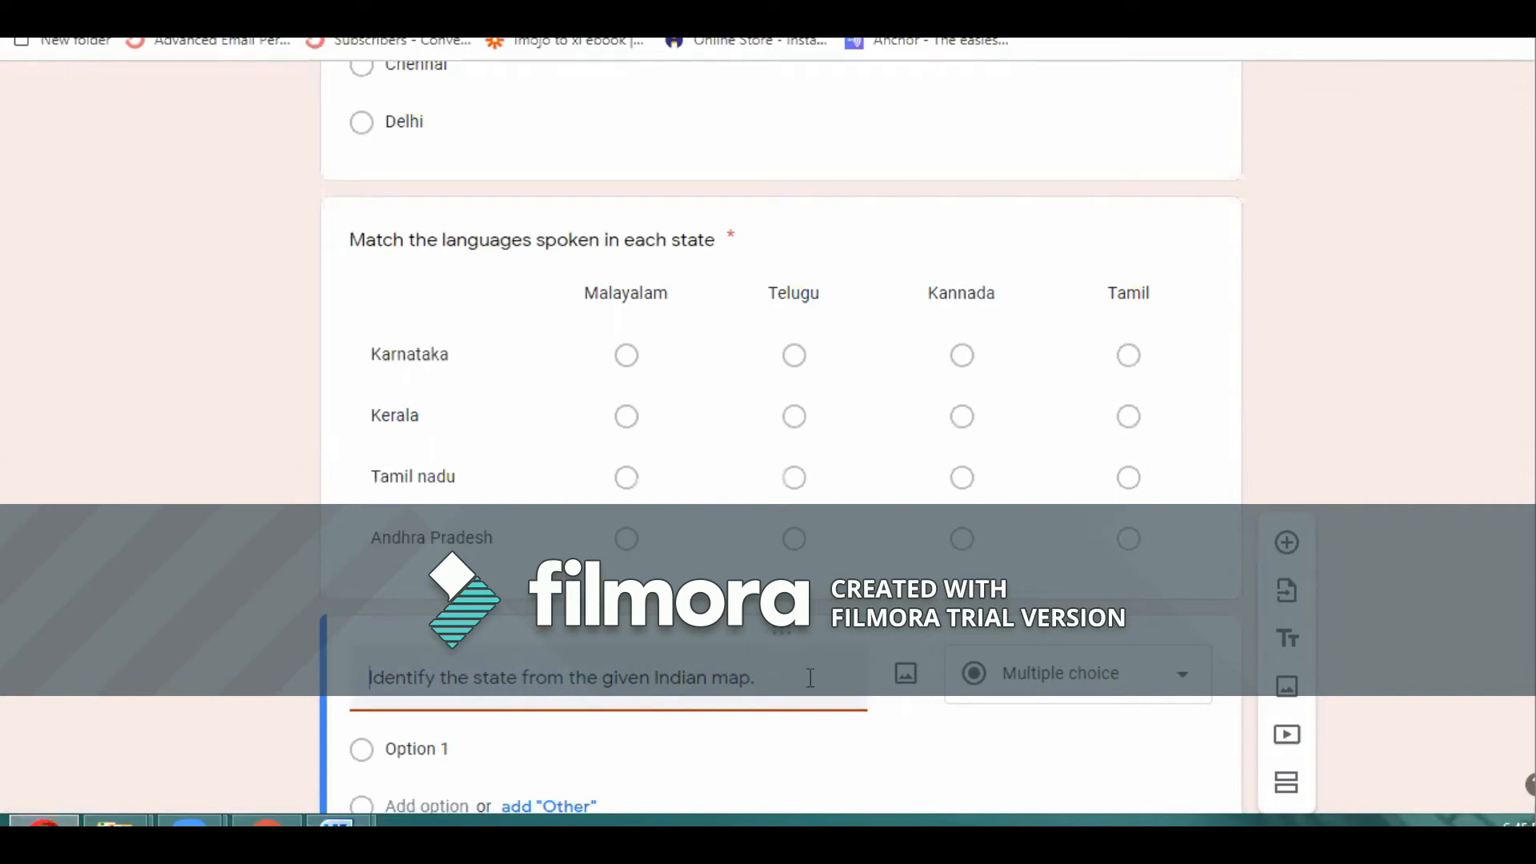
- Search Google images for "madya pradesh map" as the picture for the Indian map question
{"action": "scroll", "coordinate": [810, 678], "scroll_direction": "down", "scroll_amount": 3}
{"action": "left_click", "coordinate": [412, 542]}
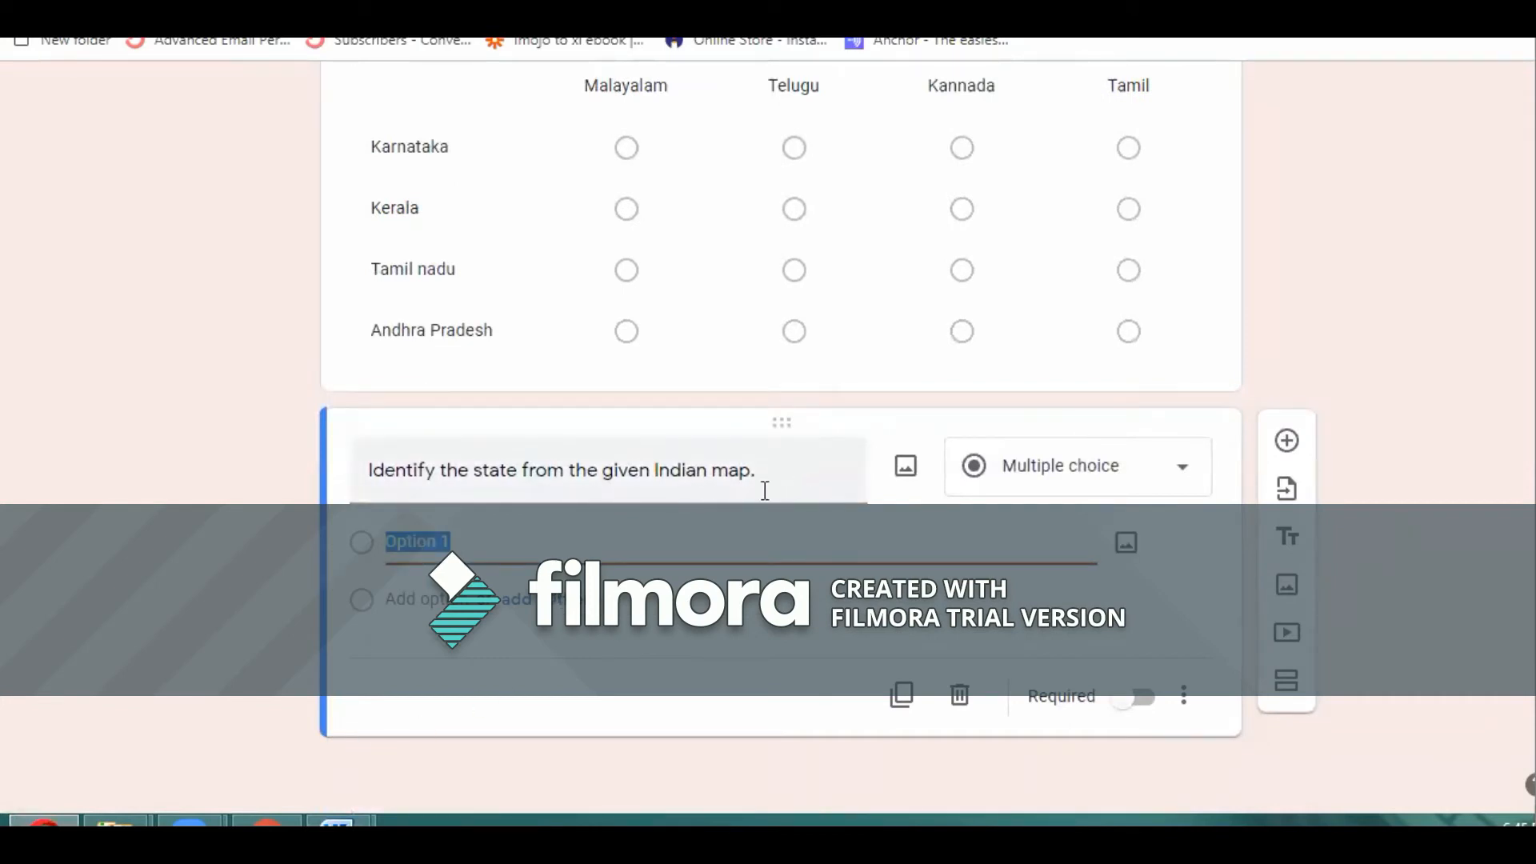
{"action": "left_click", "coordinate": [904, 470]}
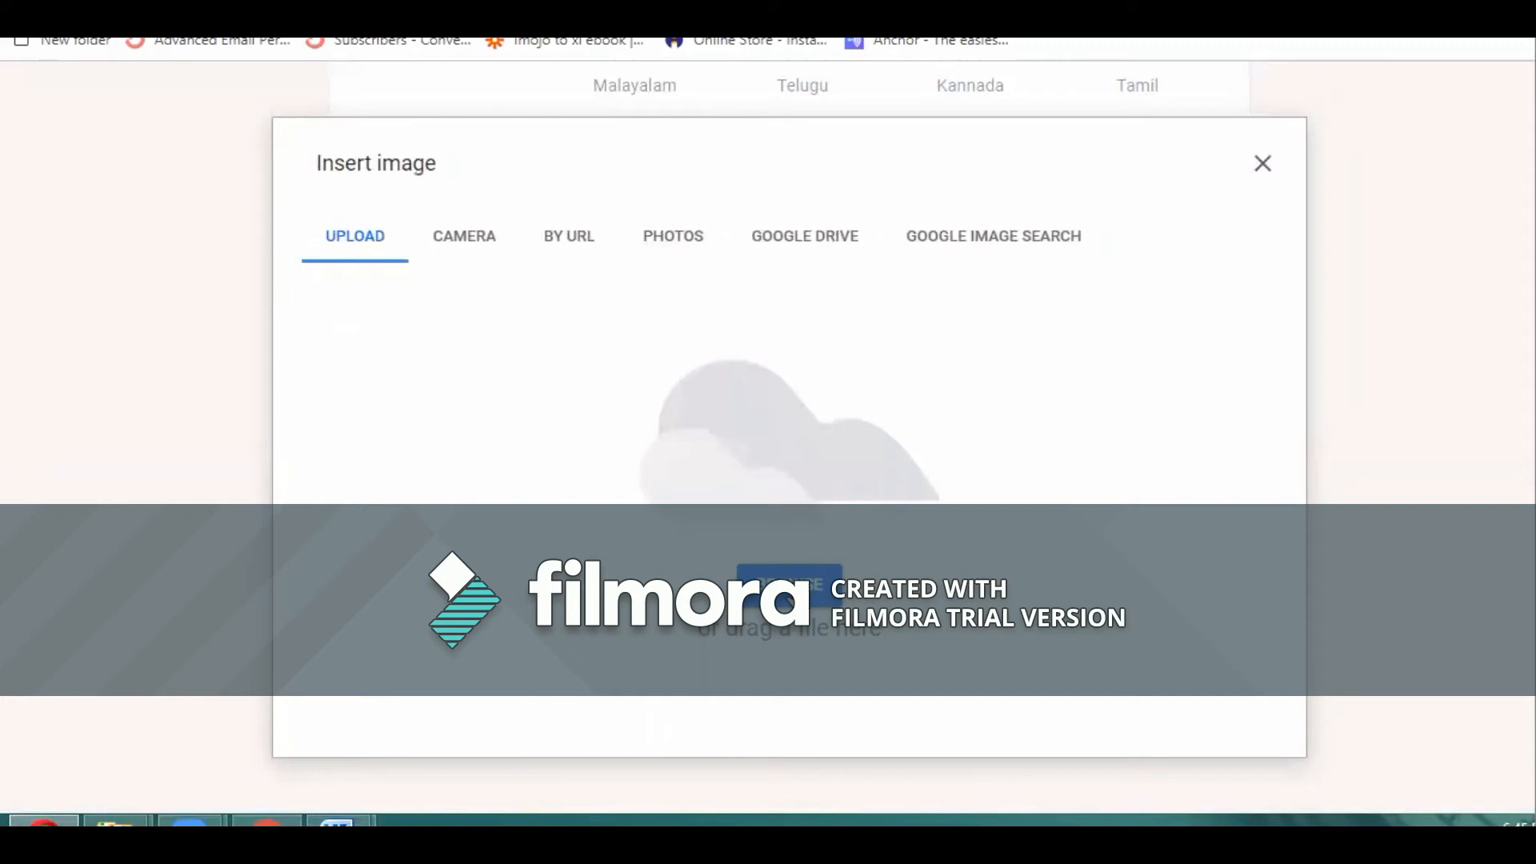
{"action": "left_click", "coordinate": [942, 252]}
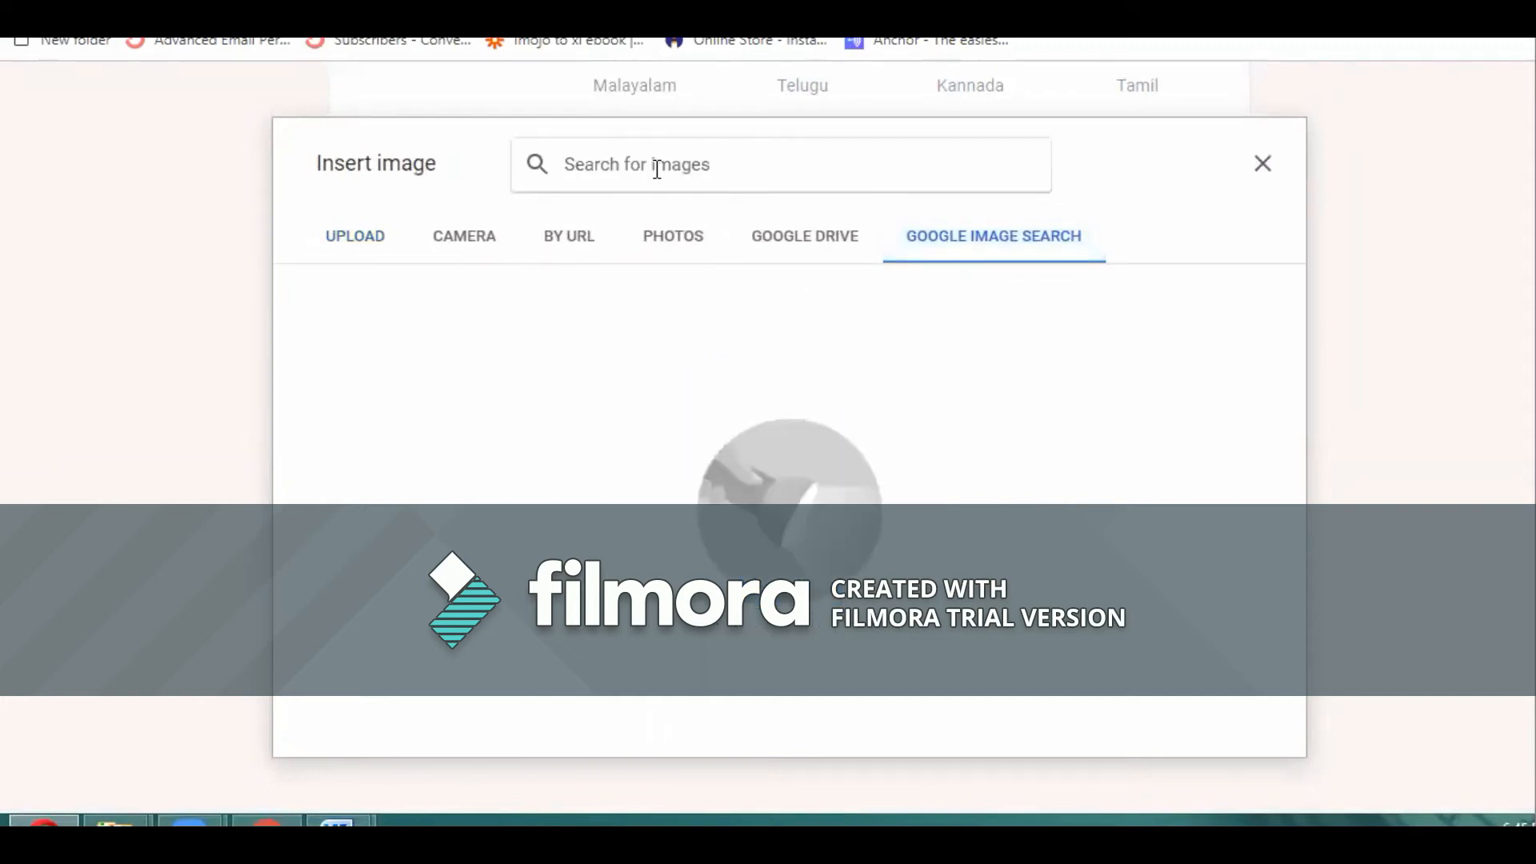
{"action": "type", "text": "madya"}
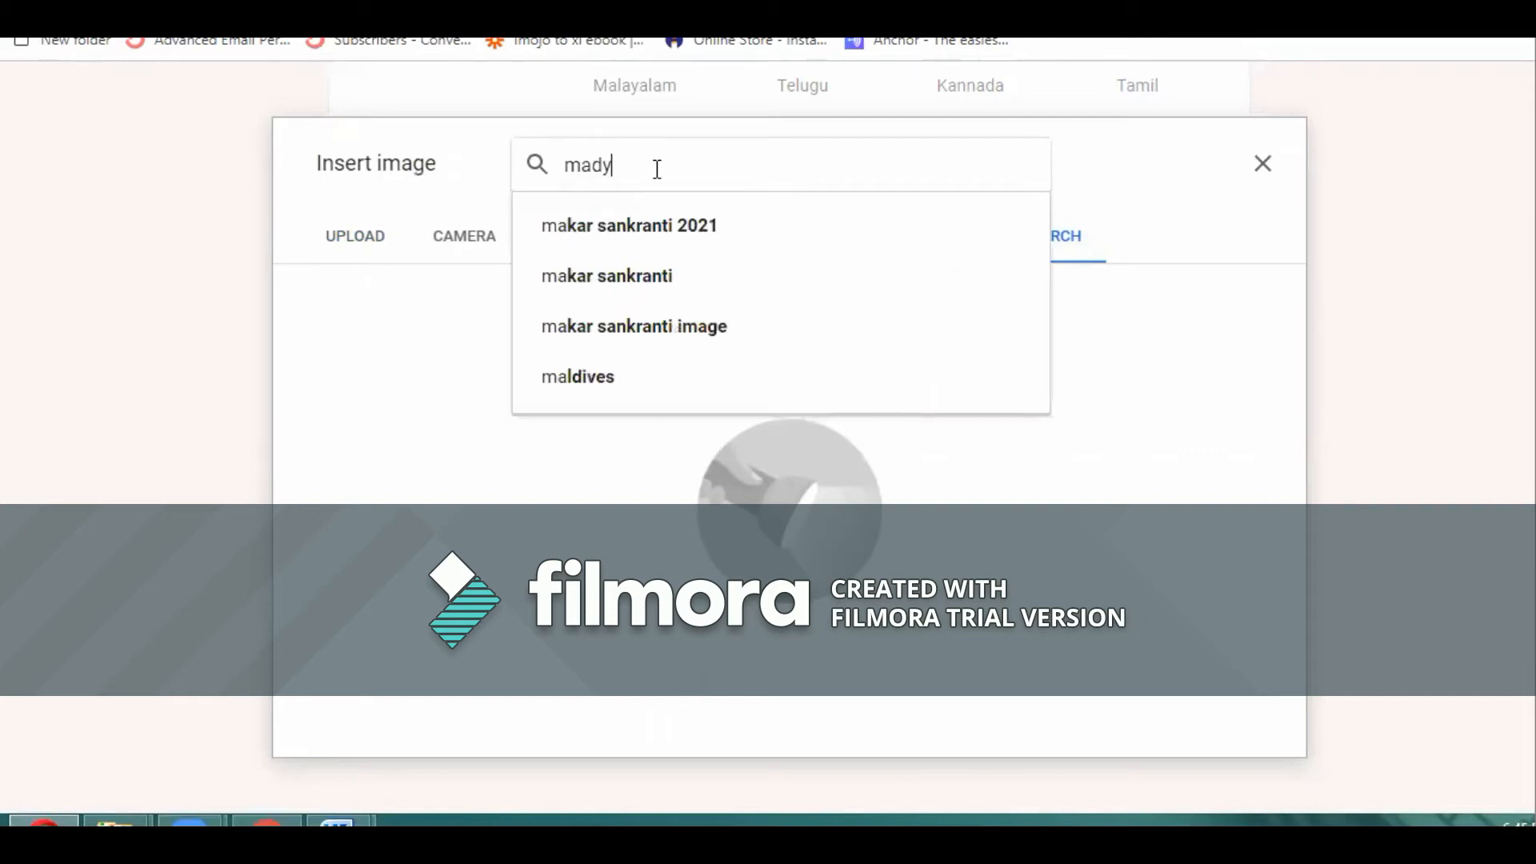
{"action": "key", "text": "Down"}
{"action": "key", "text": "Down"}
{"action": "key", "text": "Down"}
{"action": "key", "text": "Return"}
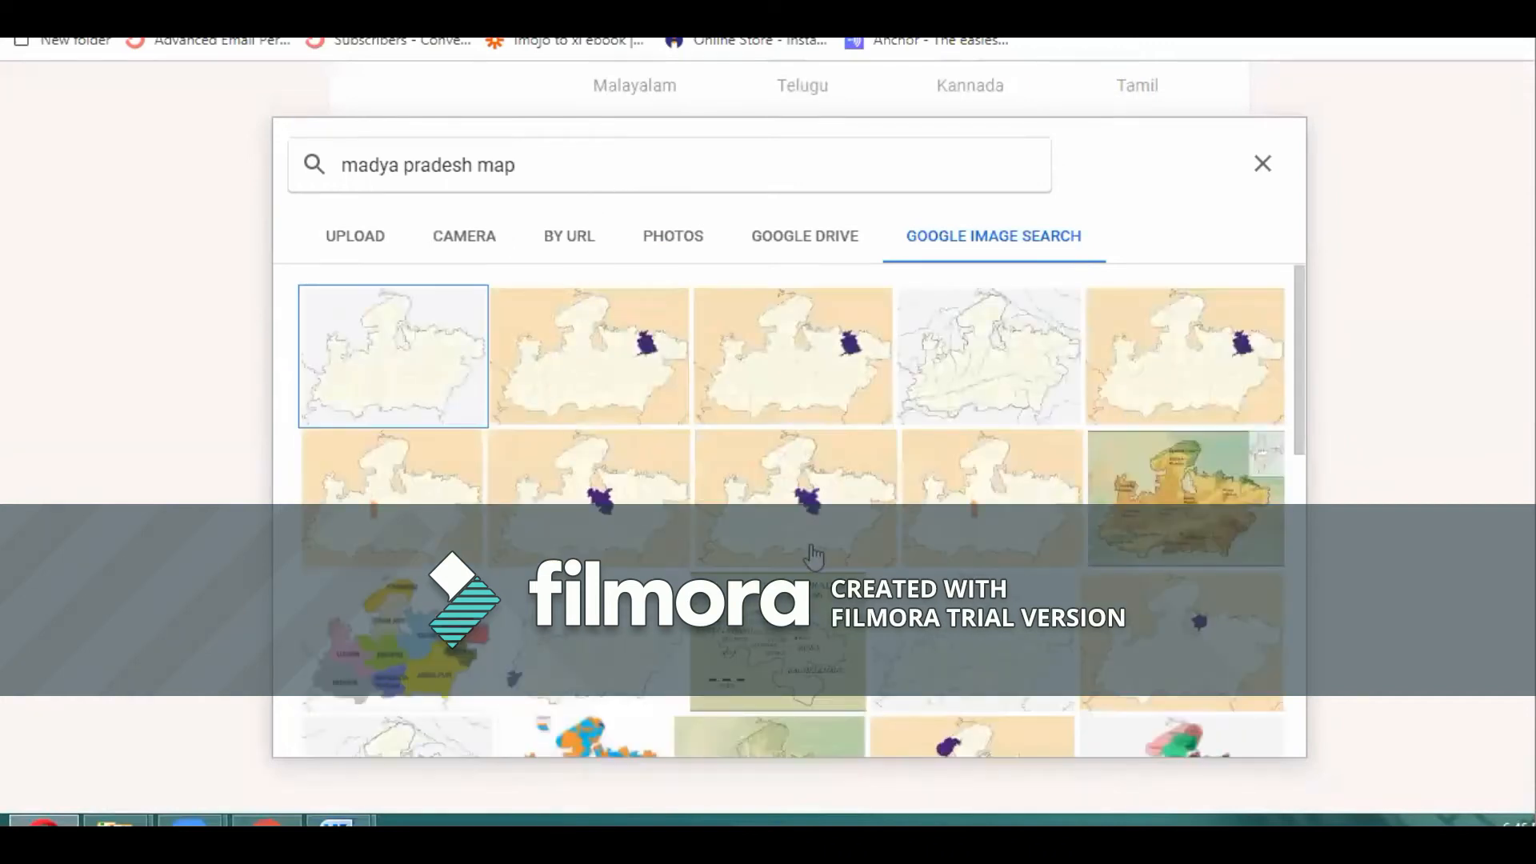
- Refine the image search to "madya pradesh in india map" and insert the India map with the state shaded dark purple
{"action": "left_click", "coordinate": [531, 156]}
{"action": "left_click", "coordinate": [480, 165]}
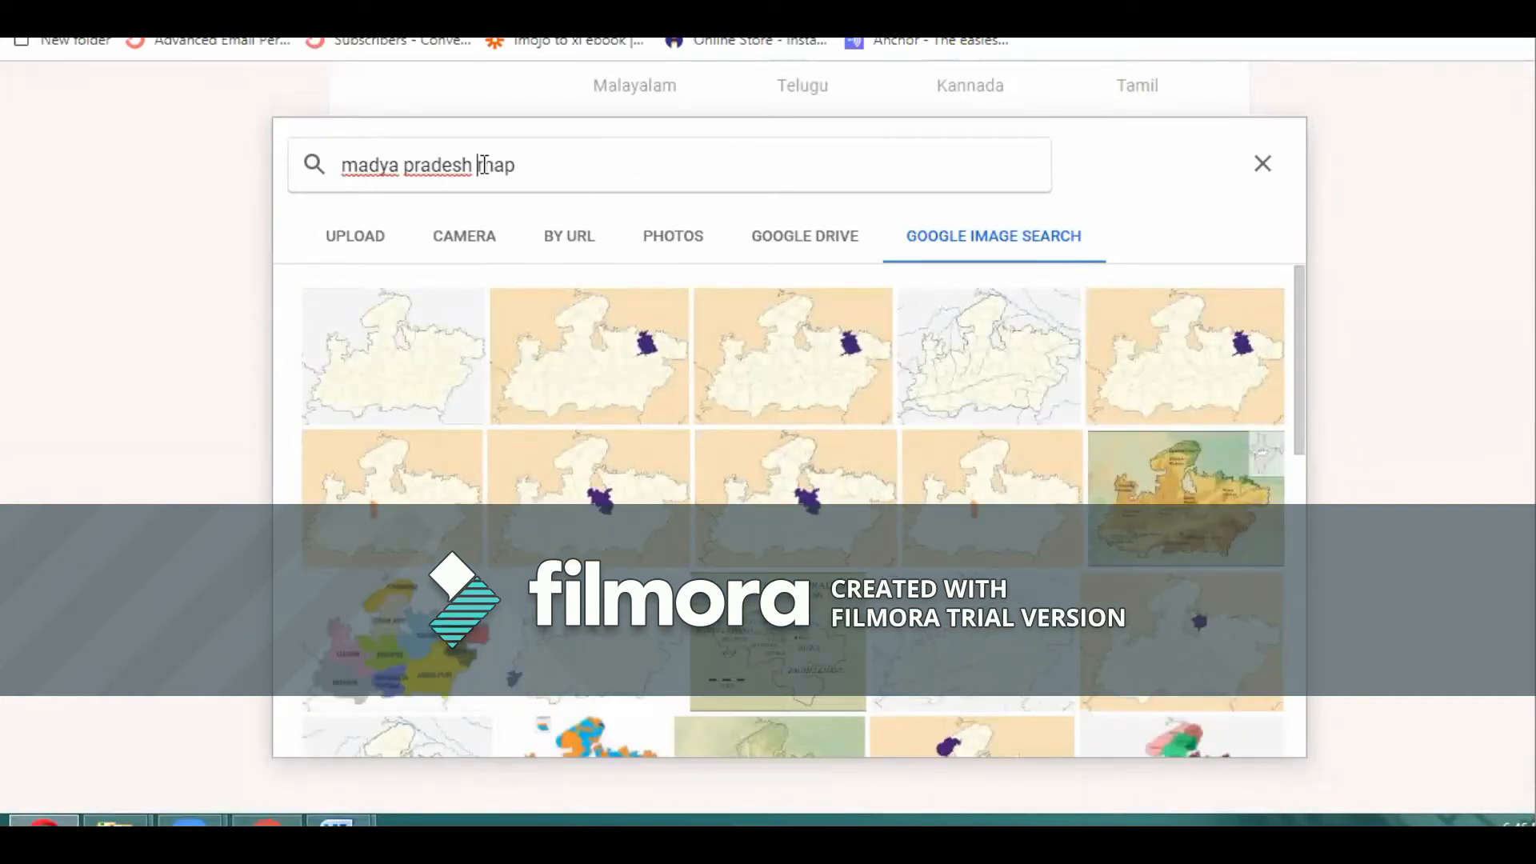
{"action": "type", "text": "in india"}
{"action": "key", "text": "Return"}
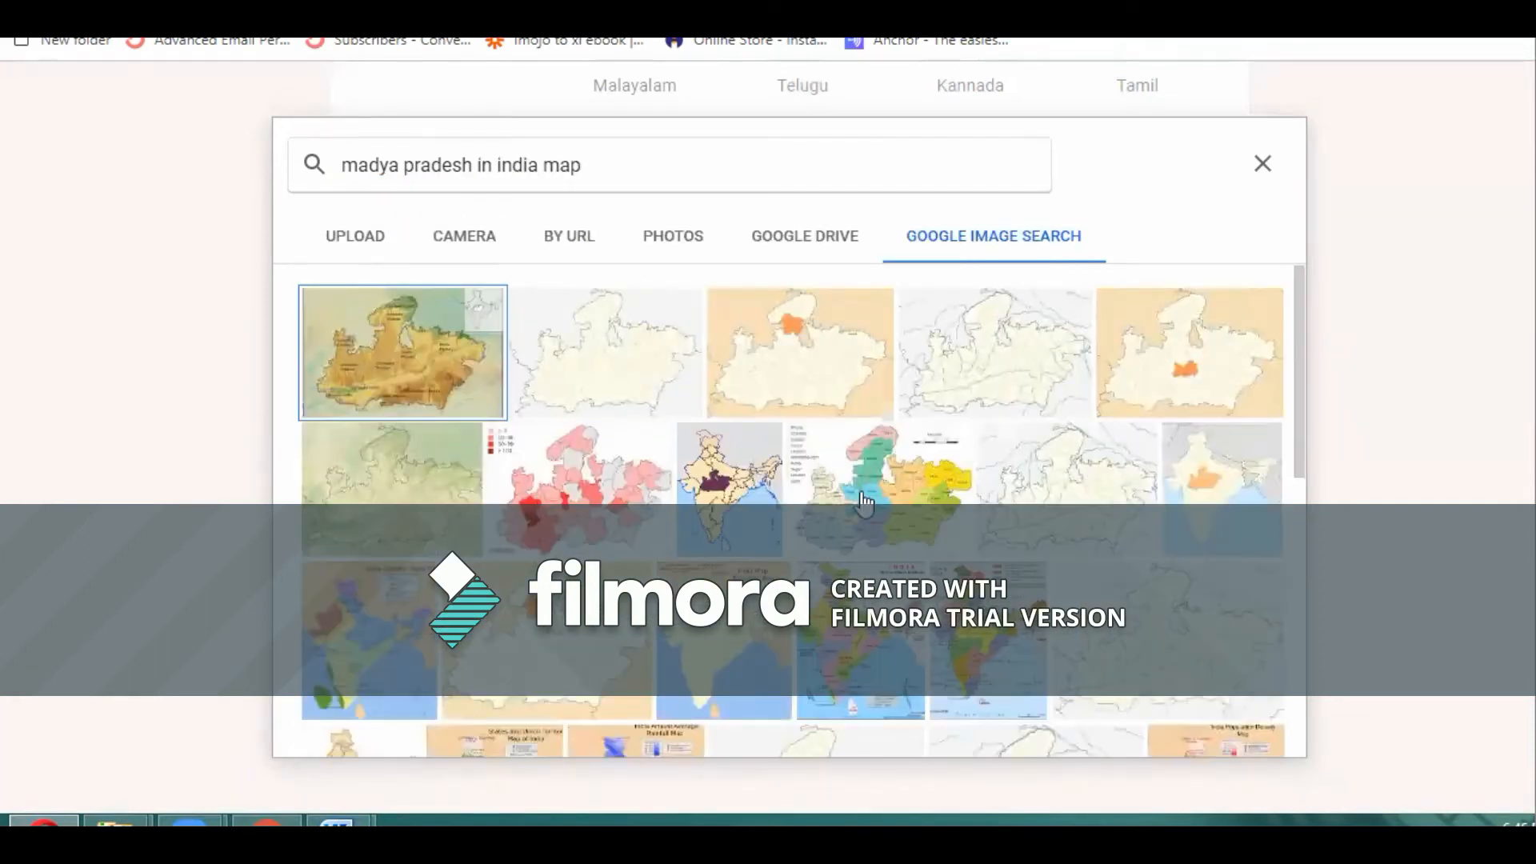
{"action": "left_click", "coordinate": [729, 516]}
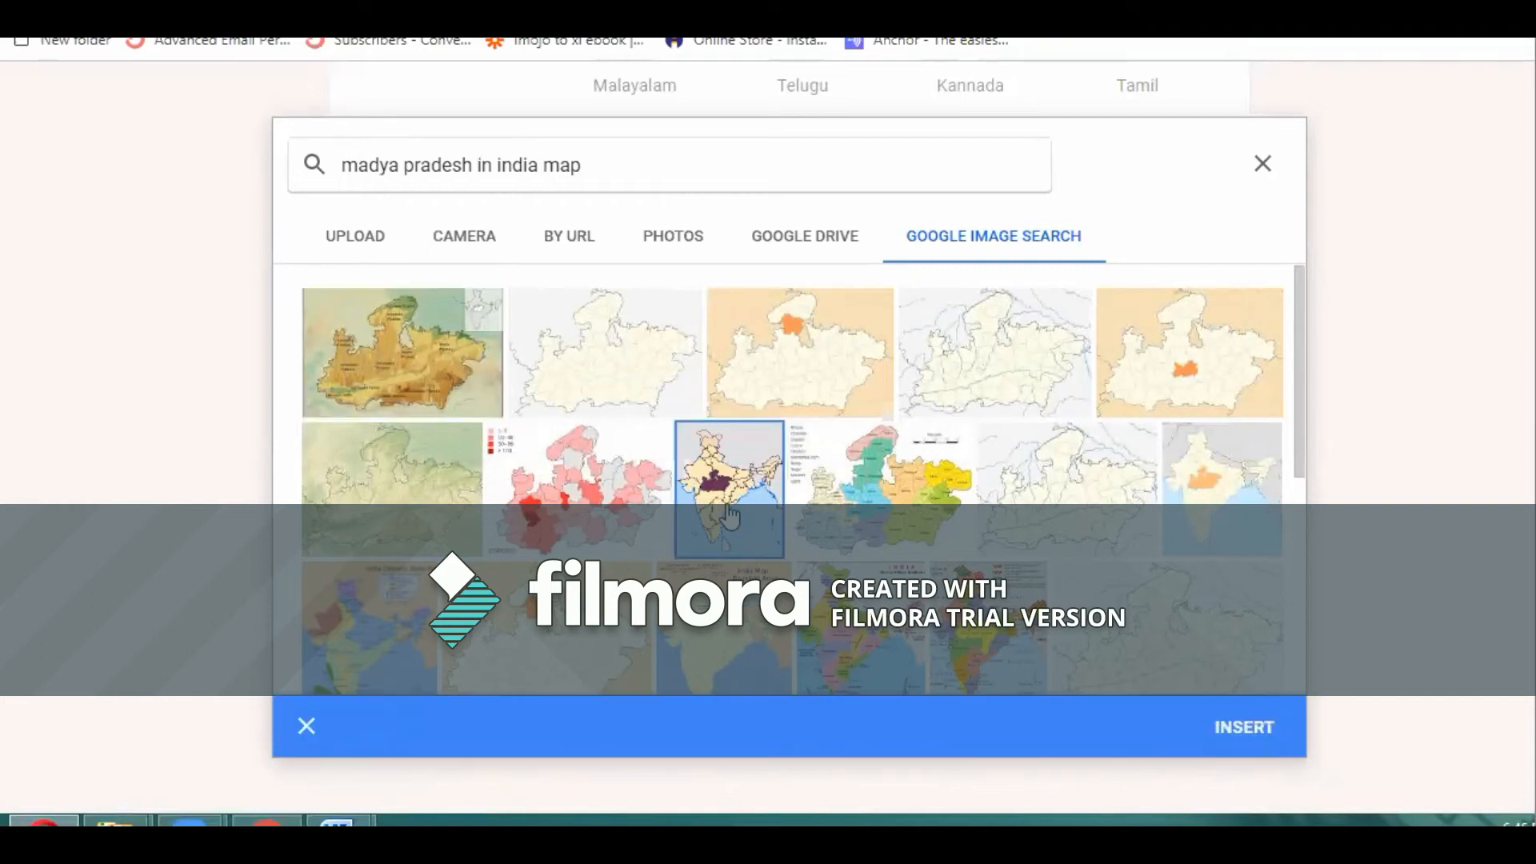
{"action": "left_click", "coordinate": [1245, 730]}
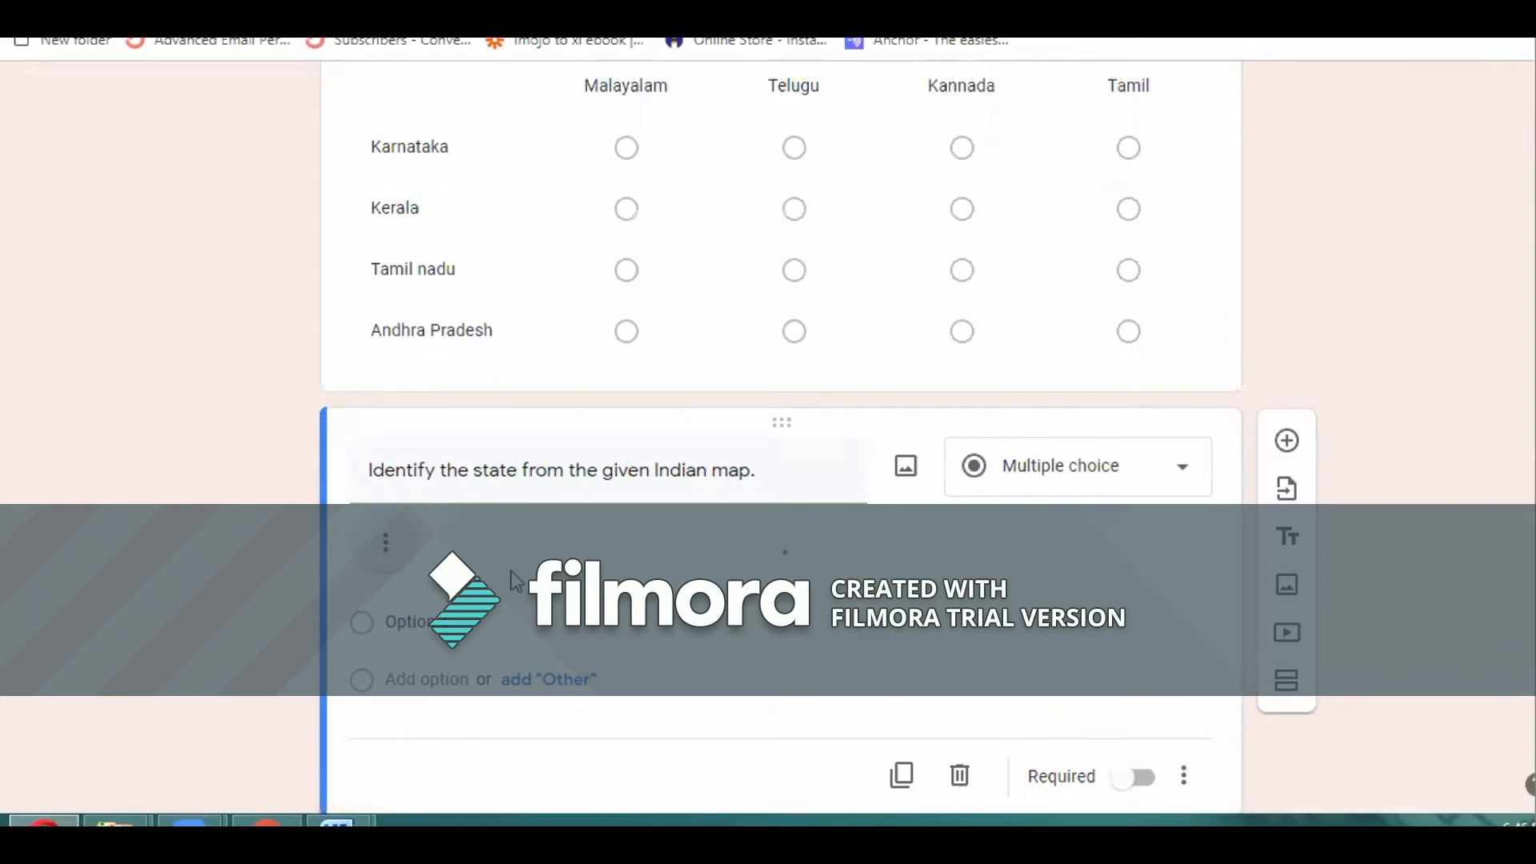
- Shrink the map image to about two thirds of its width and add options Maharashtra, Madhya Pradesh and Uttar Pradesh
{"action": "scroll", "coordinate": [516, 580], "scroll_direction": "down", "scroll_amount": 5}
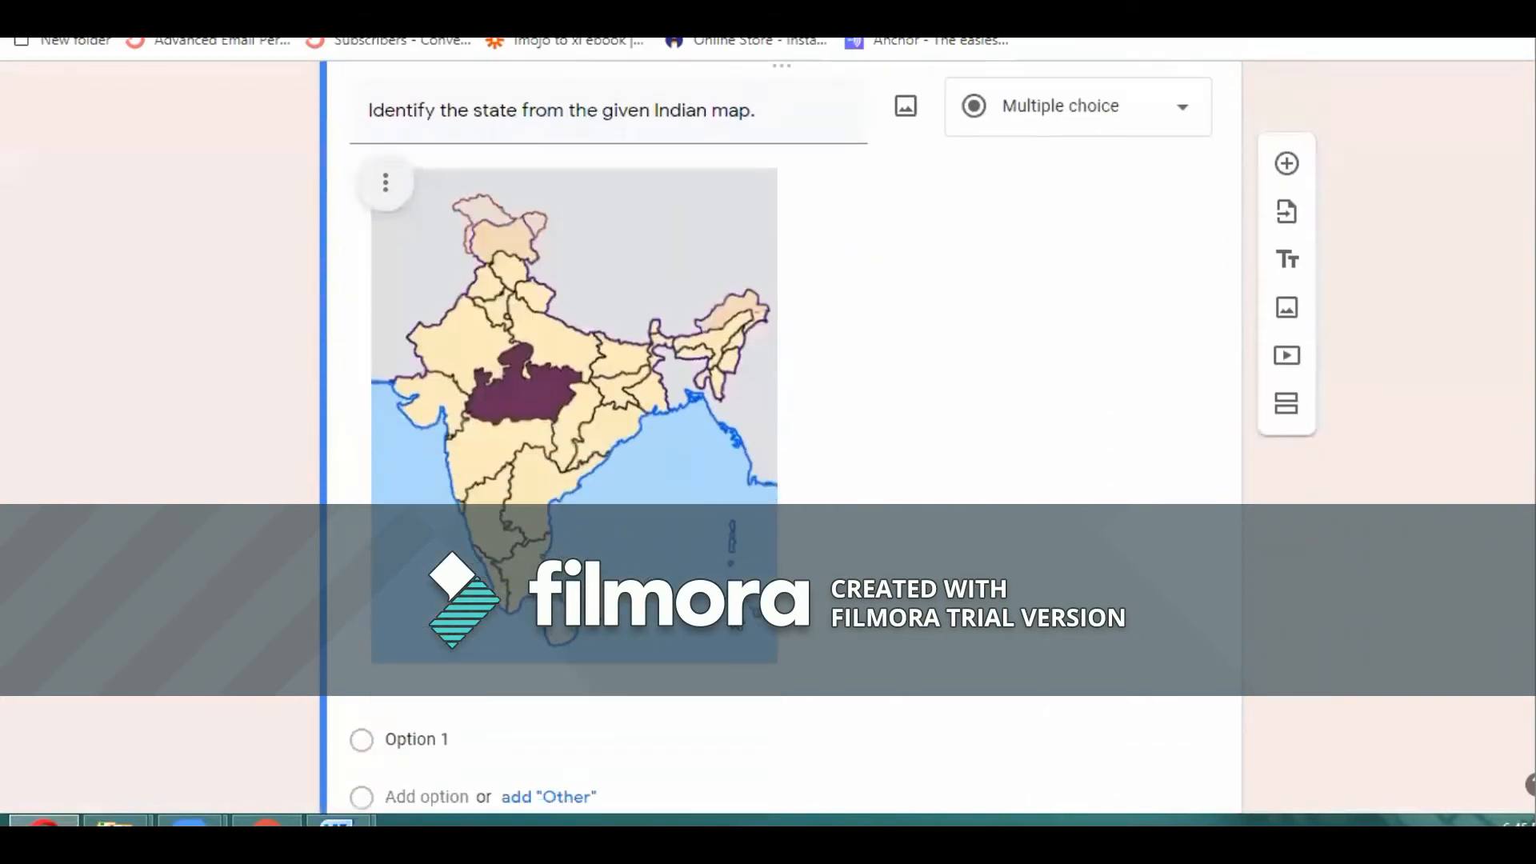
{"action": "left_click", "coordinate": [738, 630]}
{"action": "left_click_drag", "start_coordinate": [778, 664], "coordinate": [640, 495]}
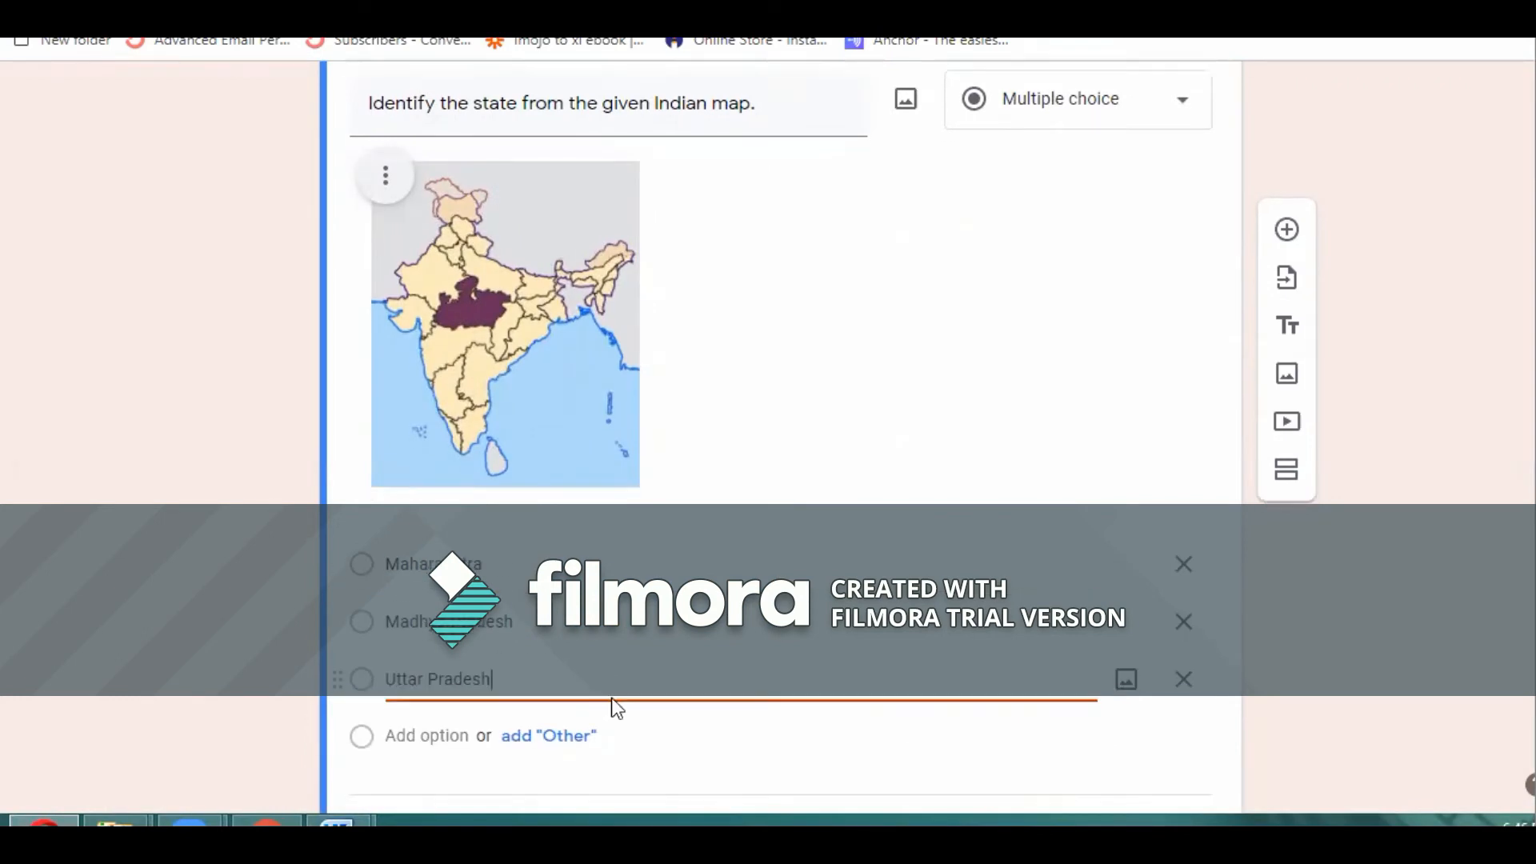
- Make the Indian map question required
{"action": "scroll", "coordinate": [611, 698], "scroll_direction": "down", "scroll_amount": 2}
{"action": "left_click", "coordinate": [1136, 705]}
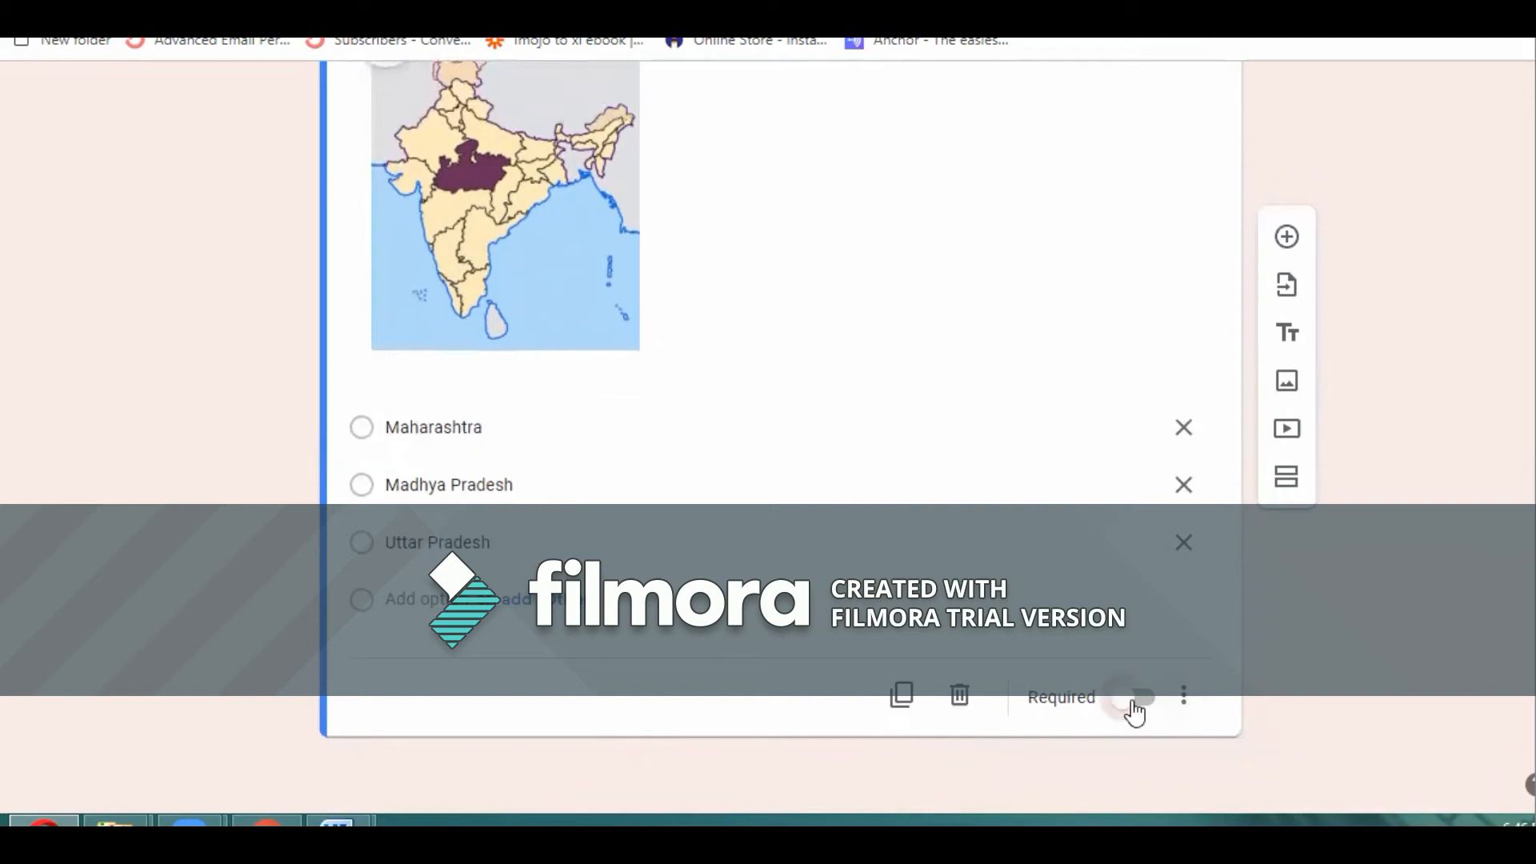
- Add a question below the map question and copy "Identify Black soil from the given pictures." from the Word document as its title
{"action": "left_click", "coordinate": [1286, 237]}
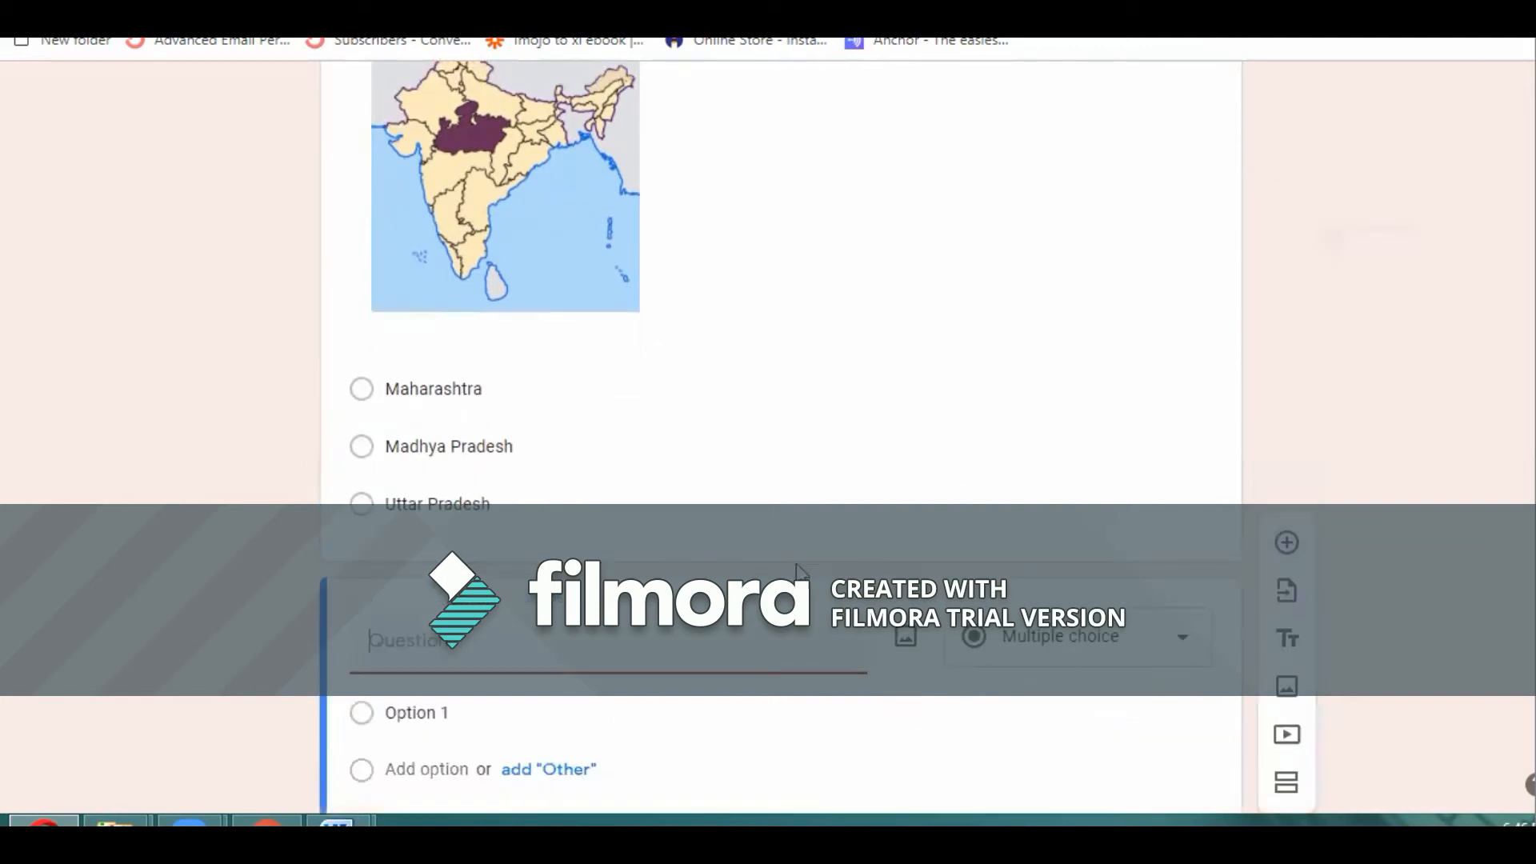
{"action": "left_click", "coordinate": [336, 820]}
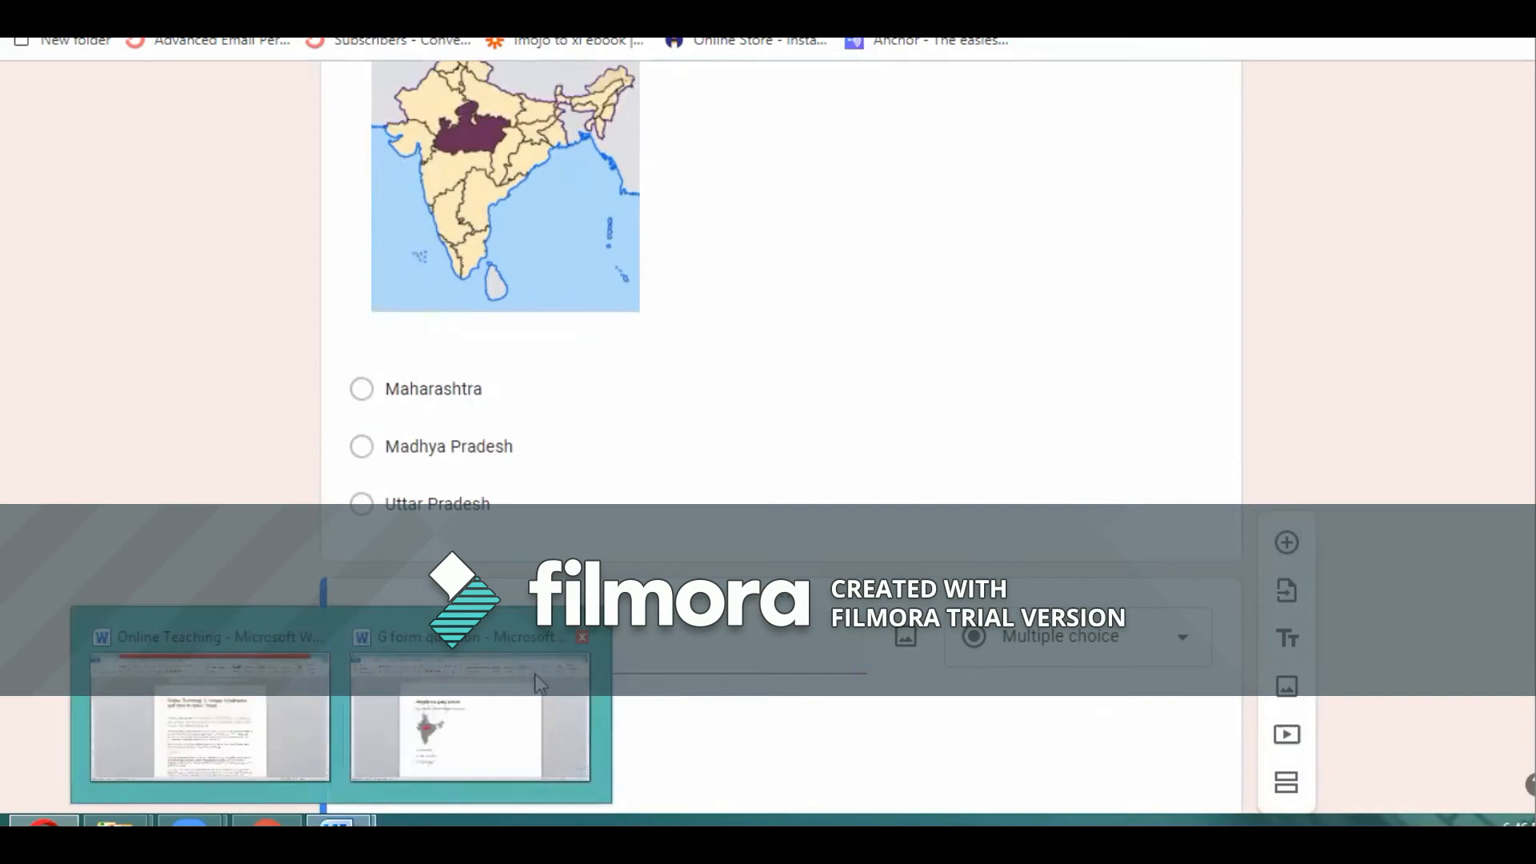
{"action": "left_click", "coordinate": [498, 720]}
{"action": "scroll", "coordinate": [683, 642], "scroll_direction": "down", "scroll_amount": 3}
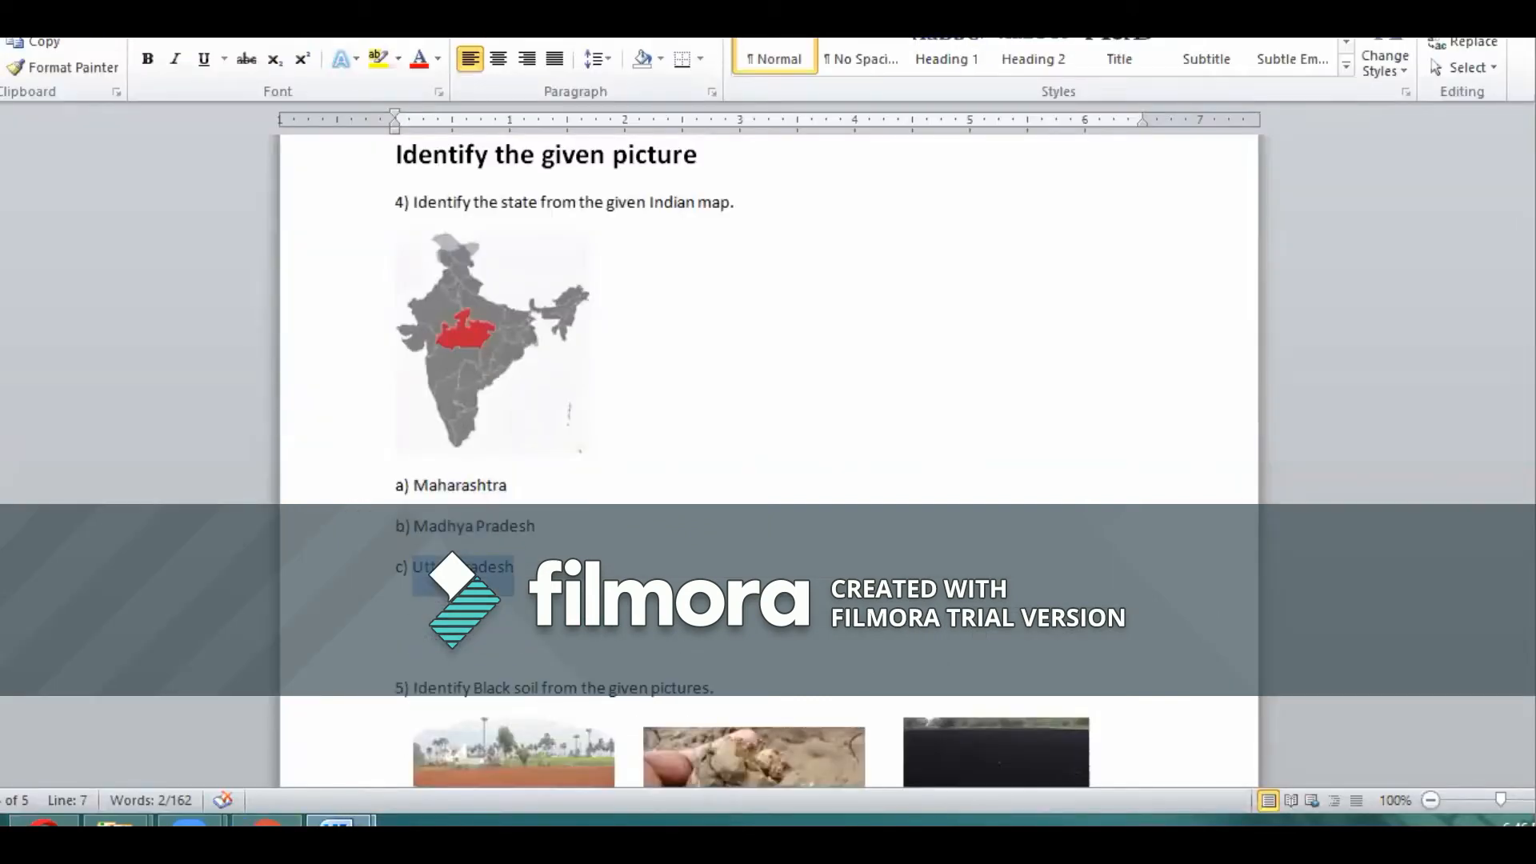
{"action": "scroll", "coordinate": [444, 551], "scroll_direction": "down", "scroll_amount": 3}
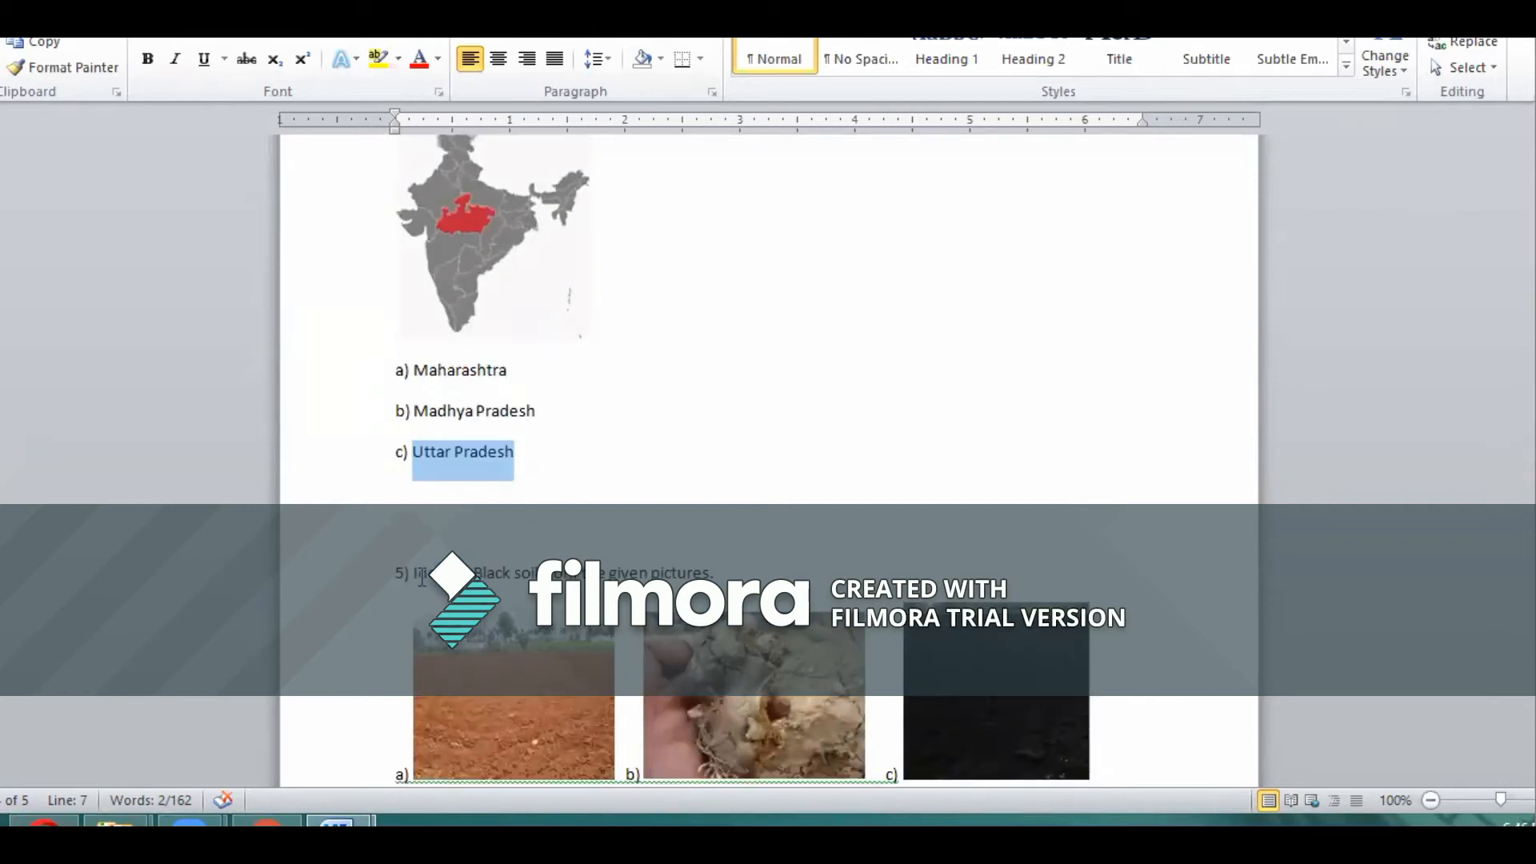
{"action": "left_click_drag", "start_coordinate": [415, 574], "coordinate": [724, 574]}
{"action": "key", "text": "ctrl+c"}
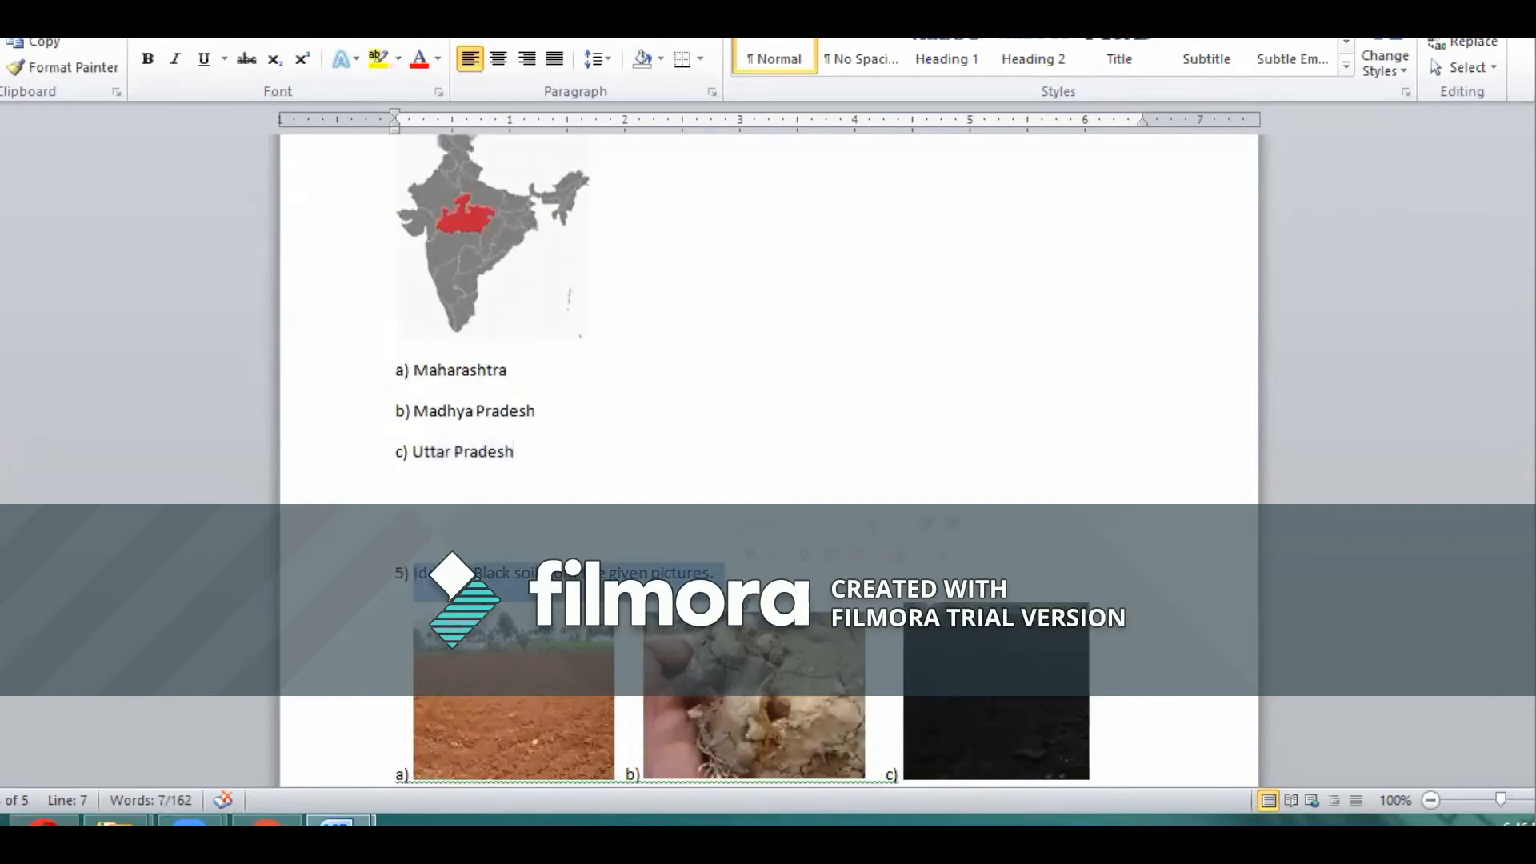
{"action": "left_click", "coordinate": [44, 824]}
{"action": "left_click", "coordinate": [417, 652]}
{"action": "key", "text": "ctrl+v"}
- Search Google images for "red soil images" and insert the first picture, a ploughed red field, into the black soil question's first option
{"action": "left_click", "coordinate": [424, 713]}
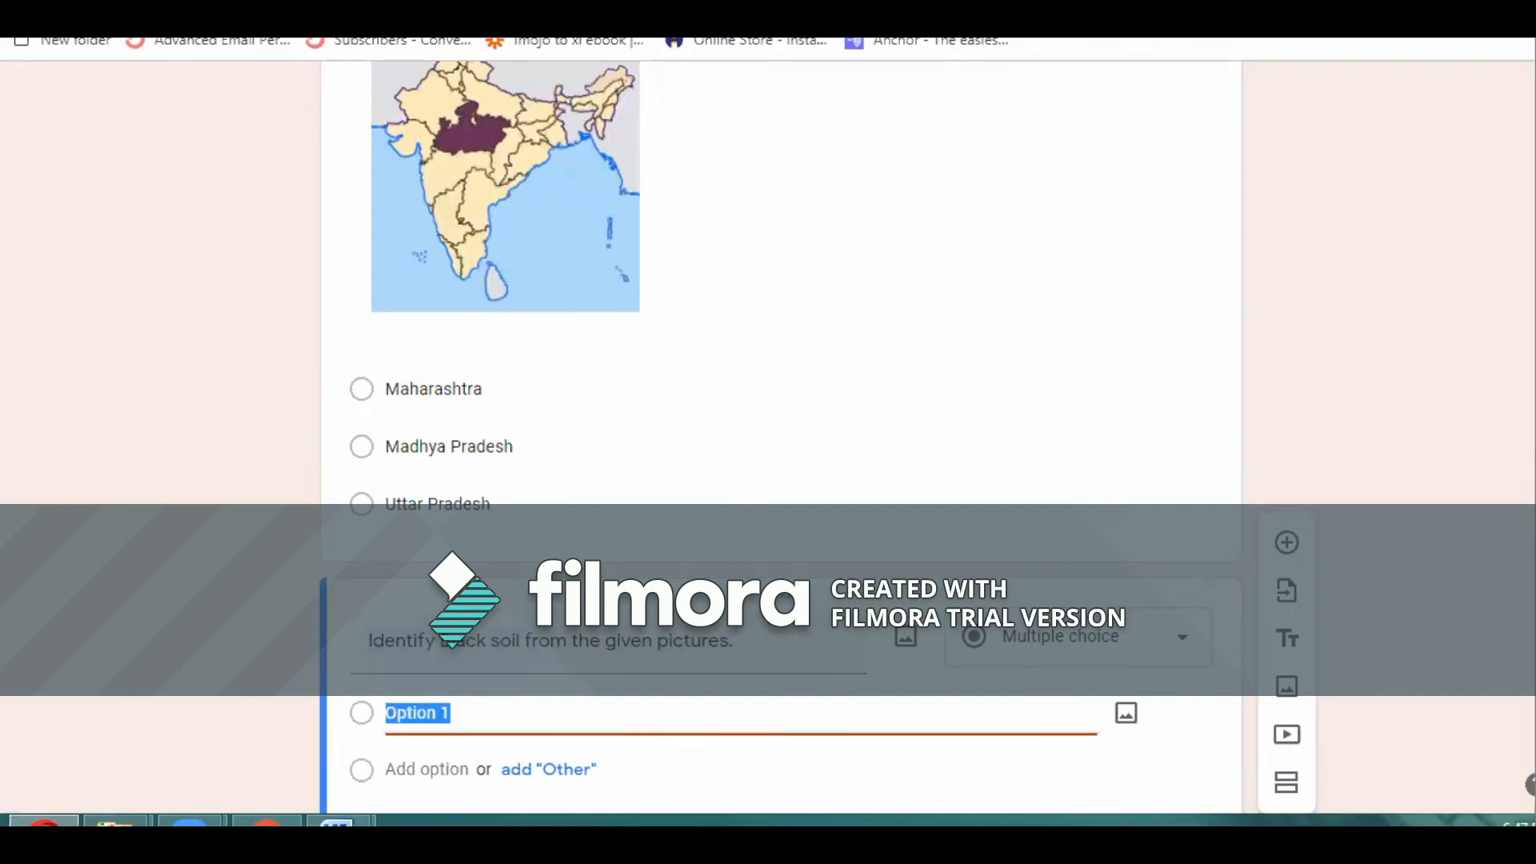
{"action": "left_click", "coordinate": [220, 618]}
{"action": "scroll", "coordinate": [220, 617], "scroll_direction": "down", "scroll_amount": 1}
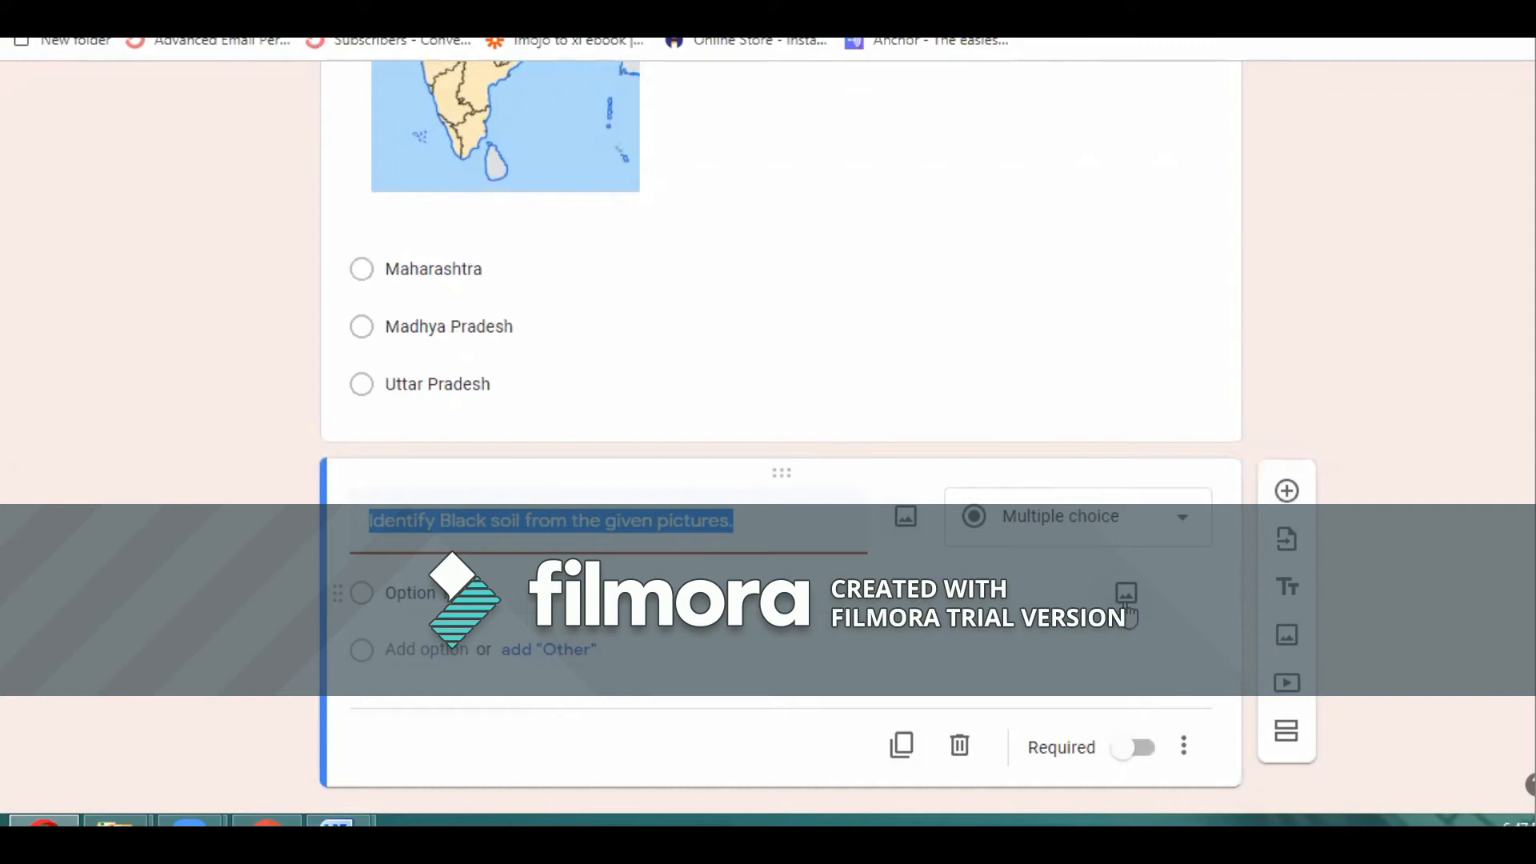
{"action": "left_click", "coordinate": [1127, 608]}
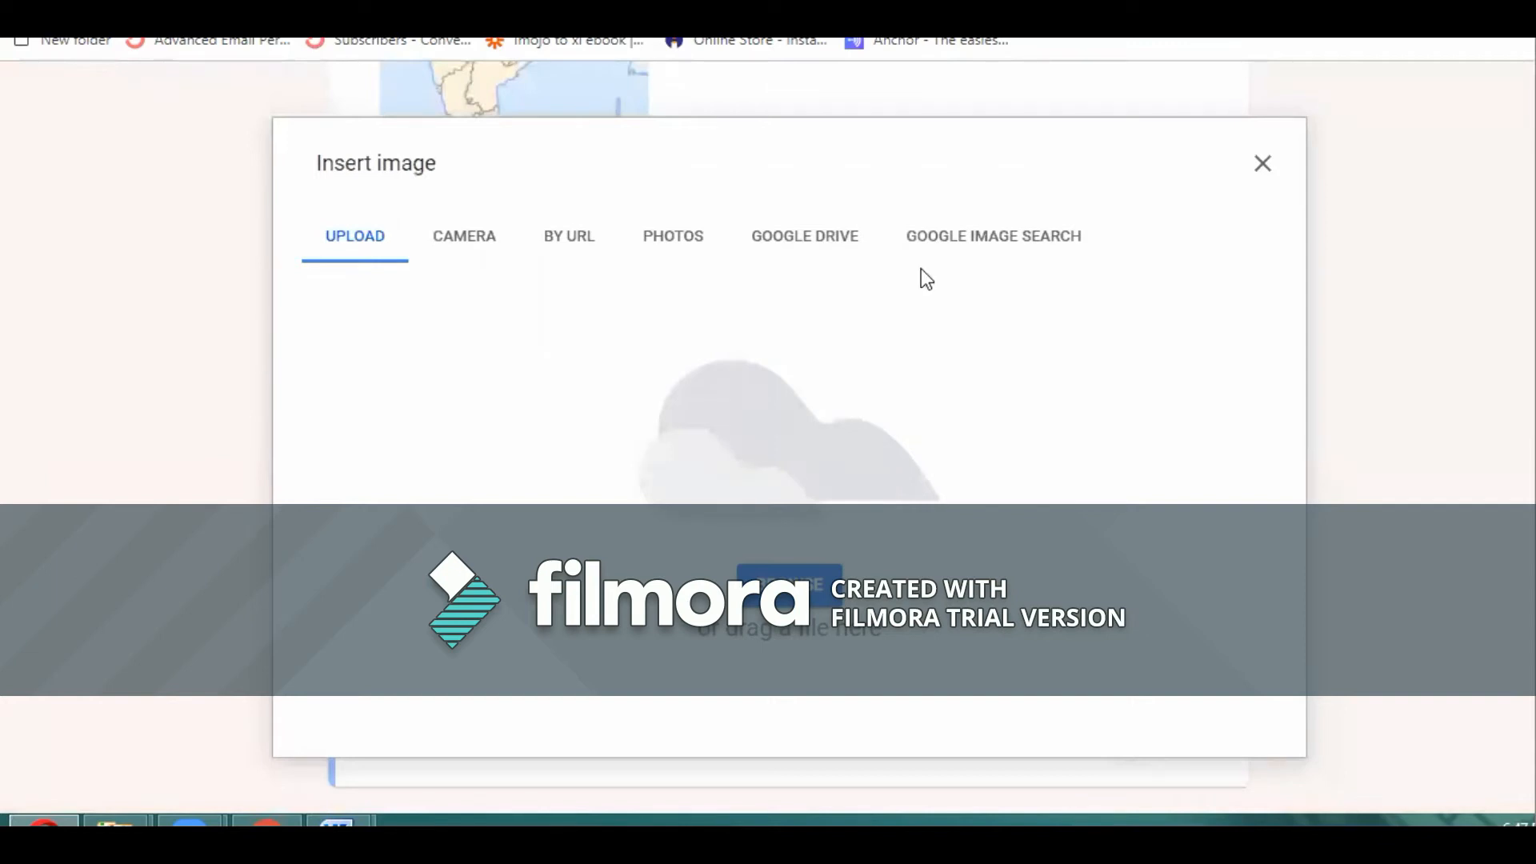
{"action": "left_click", "coordinate": [974, 248]}
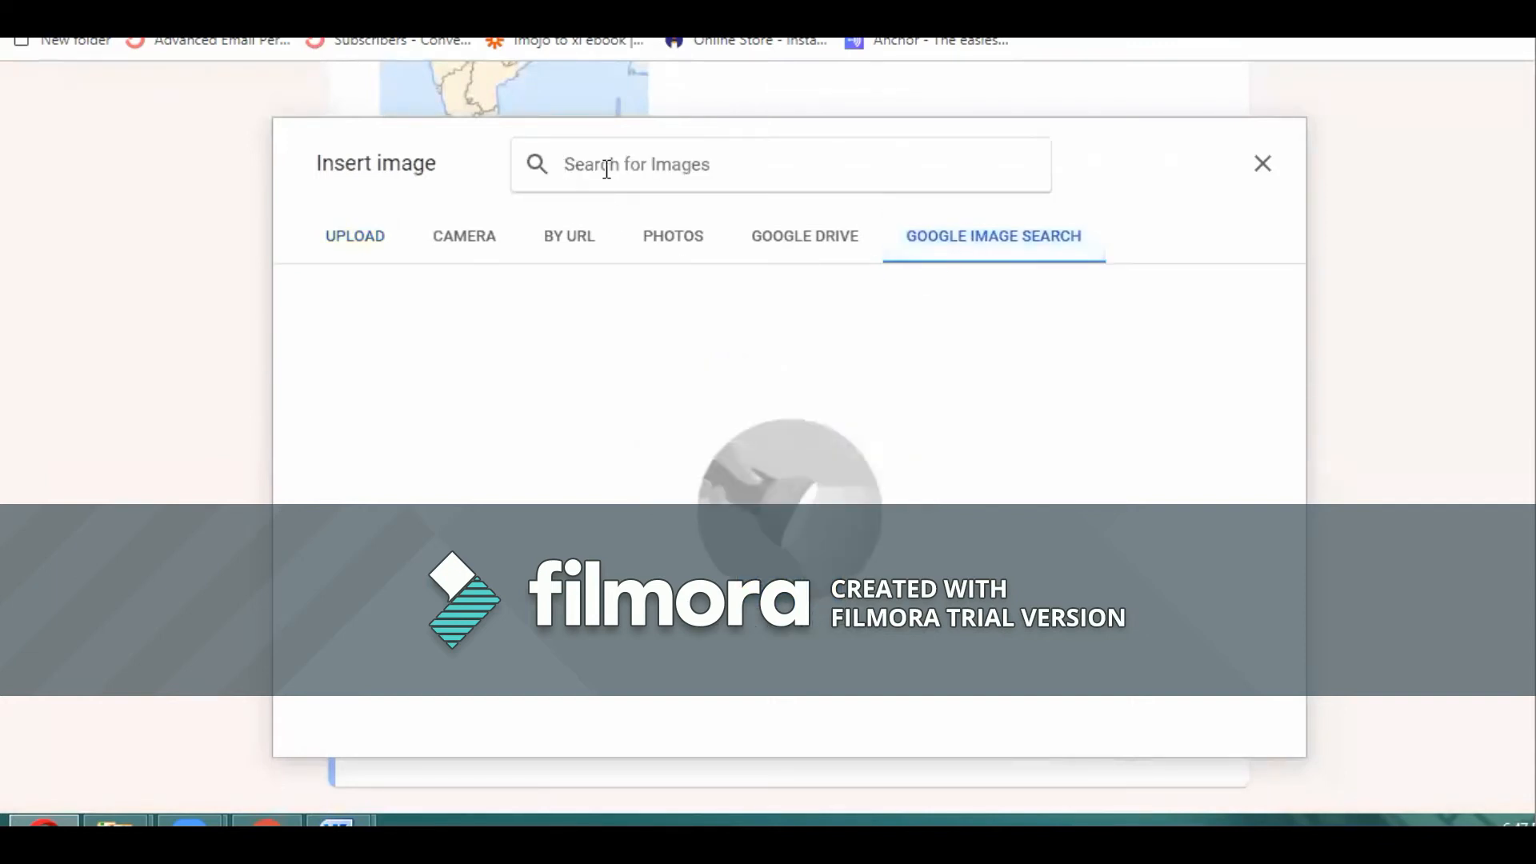
{"action": "type", "text": "REd roil"}
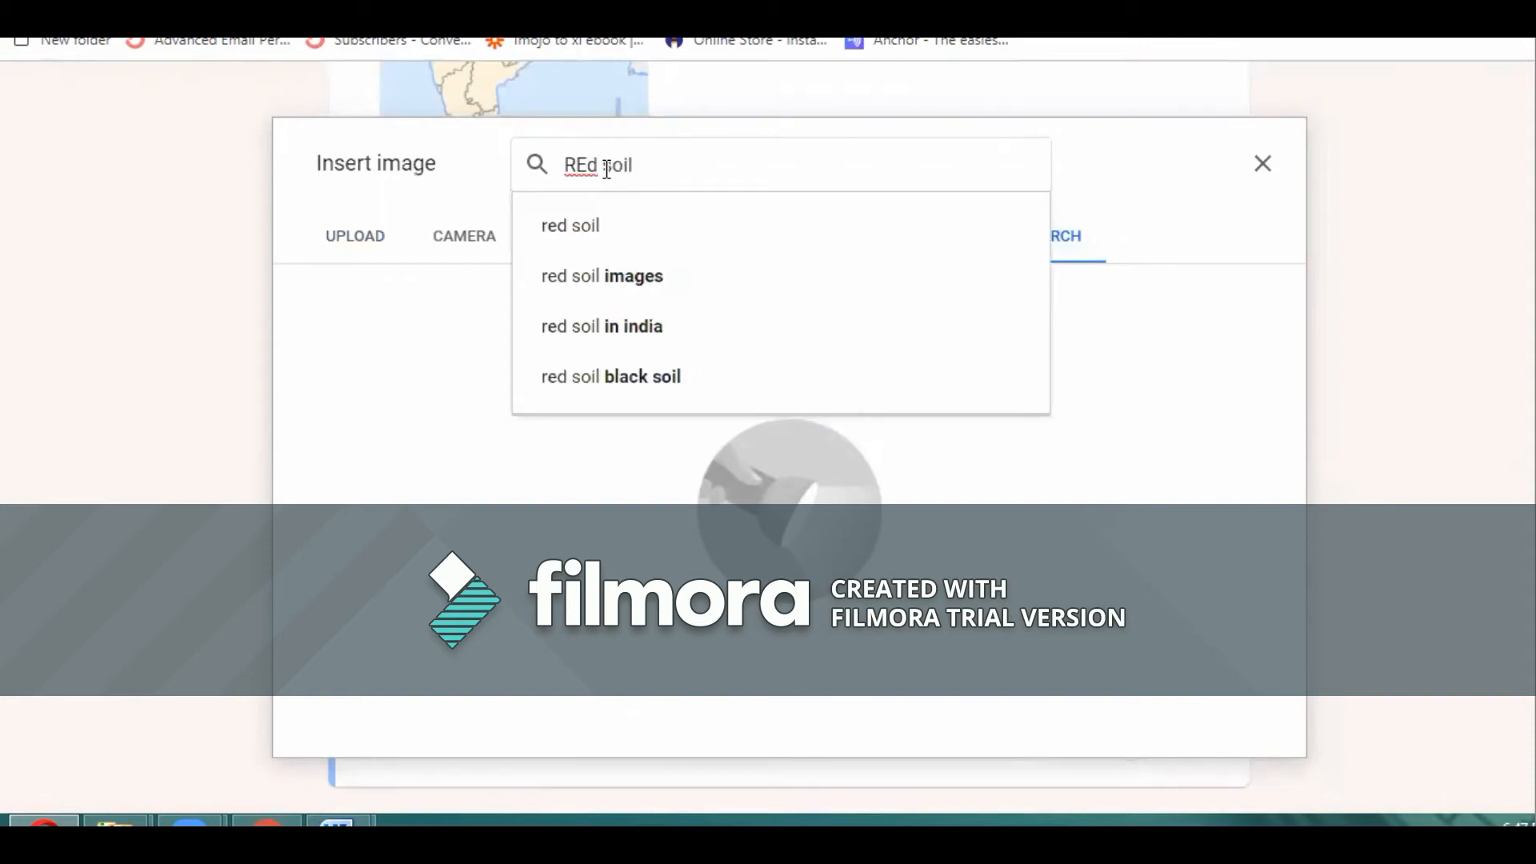
{"action": "left_click", "coordinate": [623, 228]}
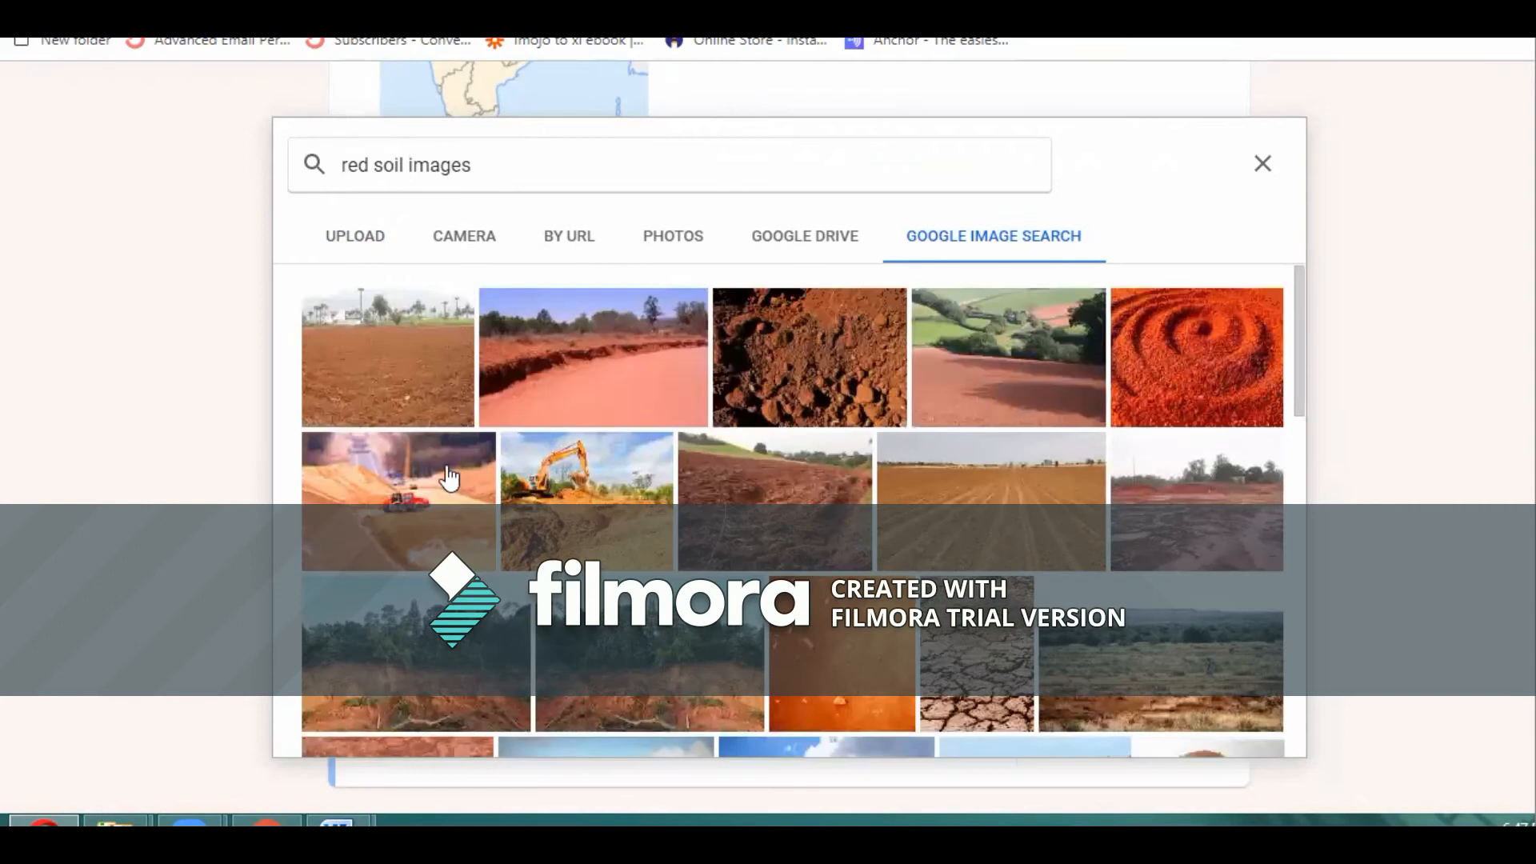
{"action": "left_click", "coordinate": [408, 404]}
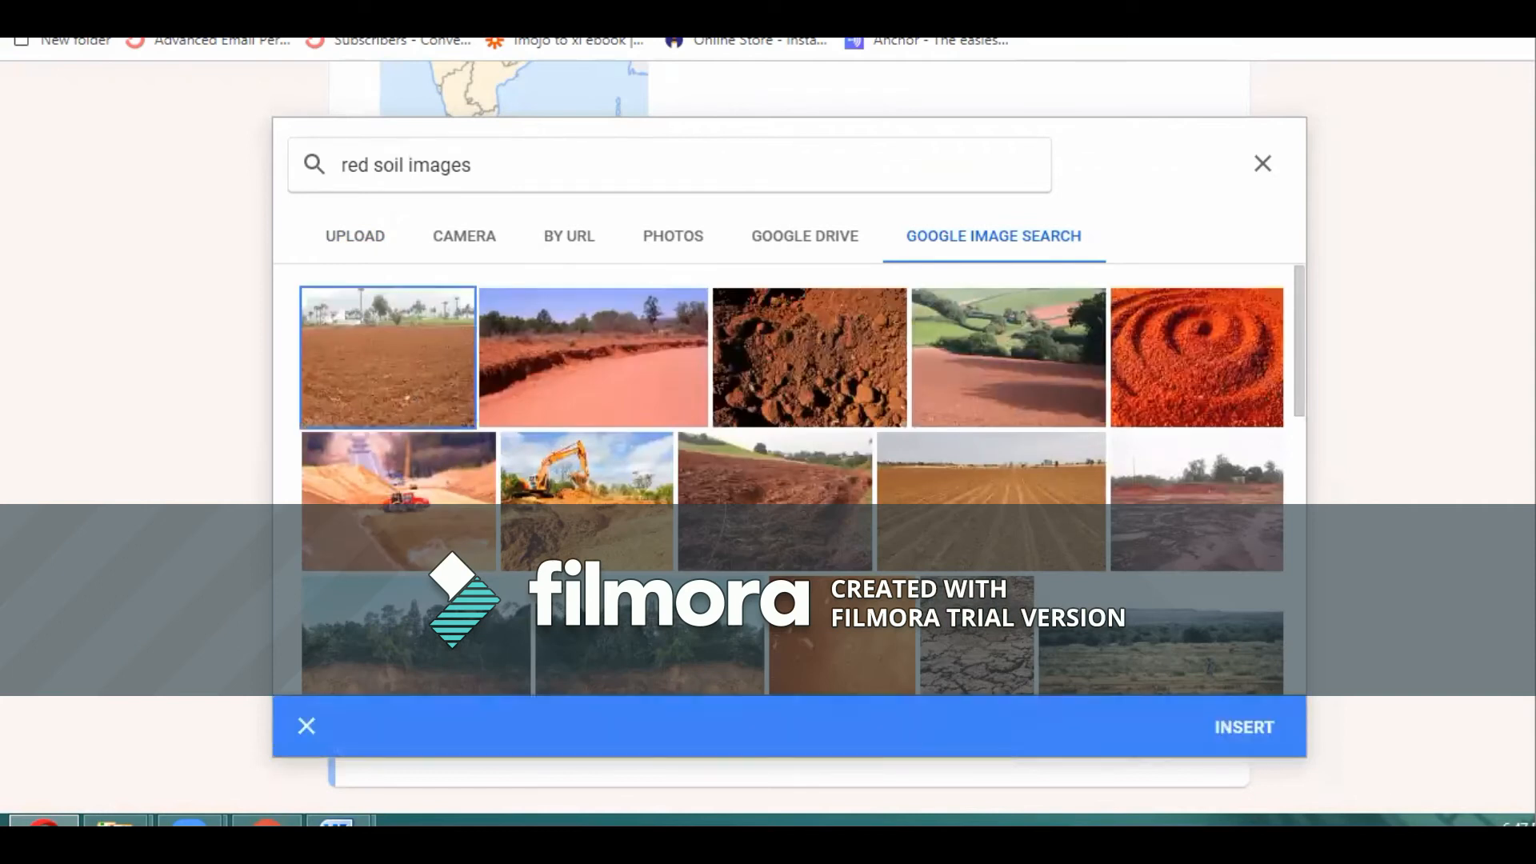
{"action": "left_click", "coordinate": [1242, 728]}
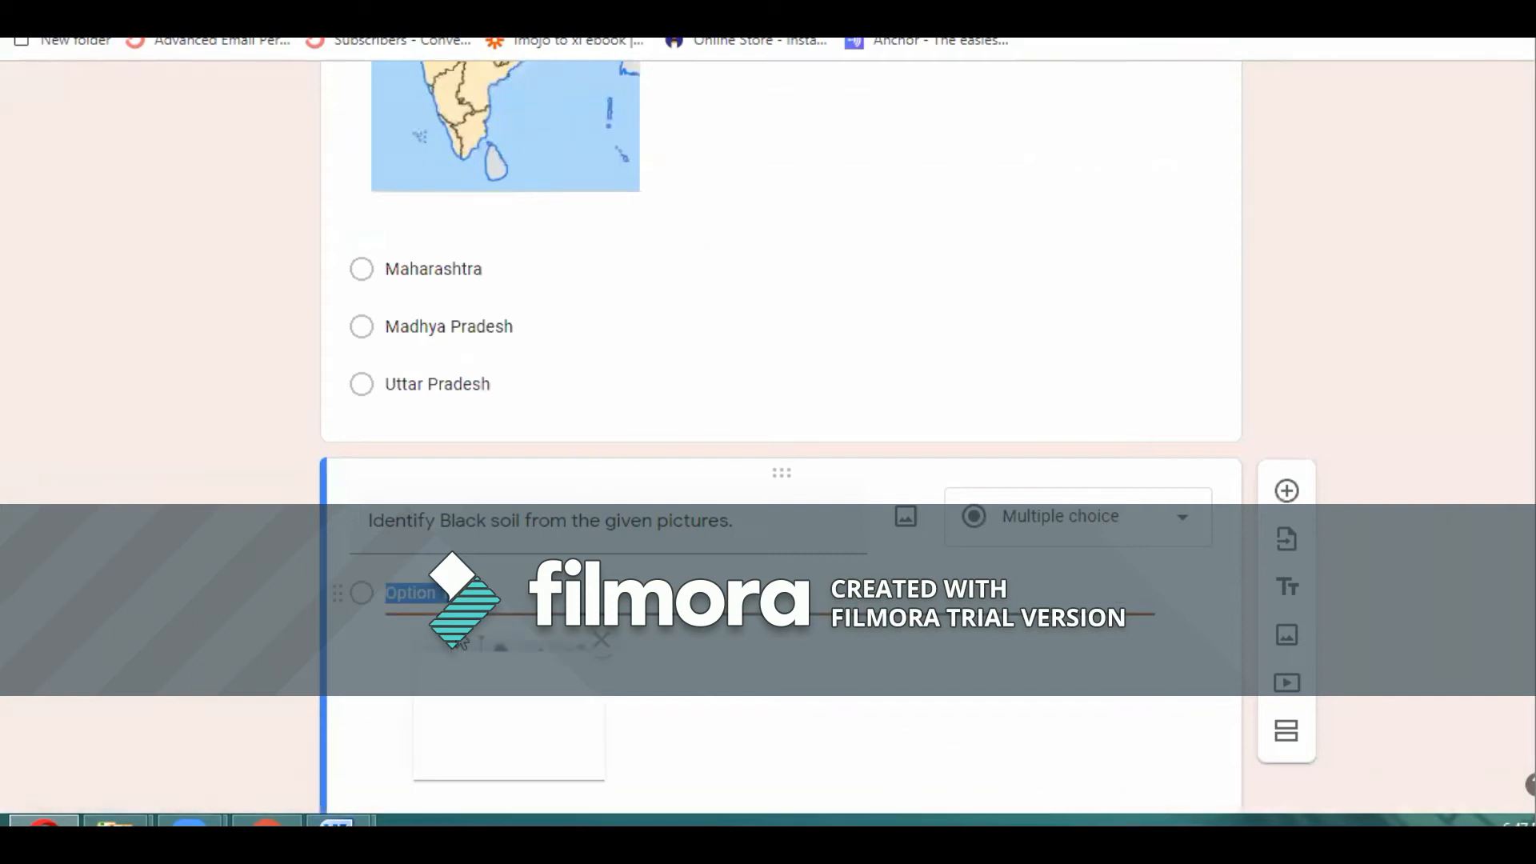
- Add two more picture options, a black soil field and a red dirt track from an image search for "laterite soil in india"
{"action": "scroll", "coordinate": [462, 642], "scroll_direction": "down", "scroll_amount": 3}
{"action": "left_click", "coordinate": [446, 600]}
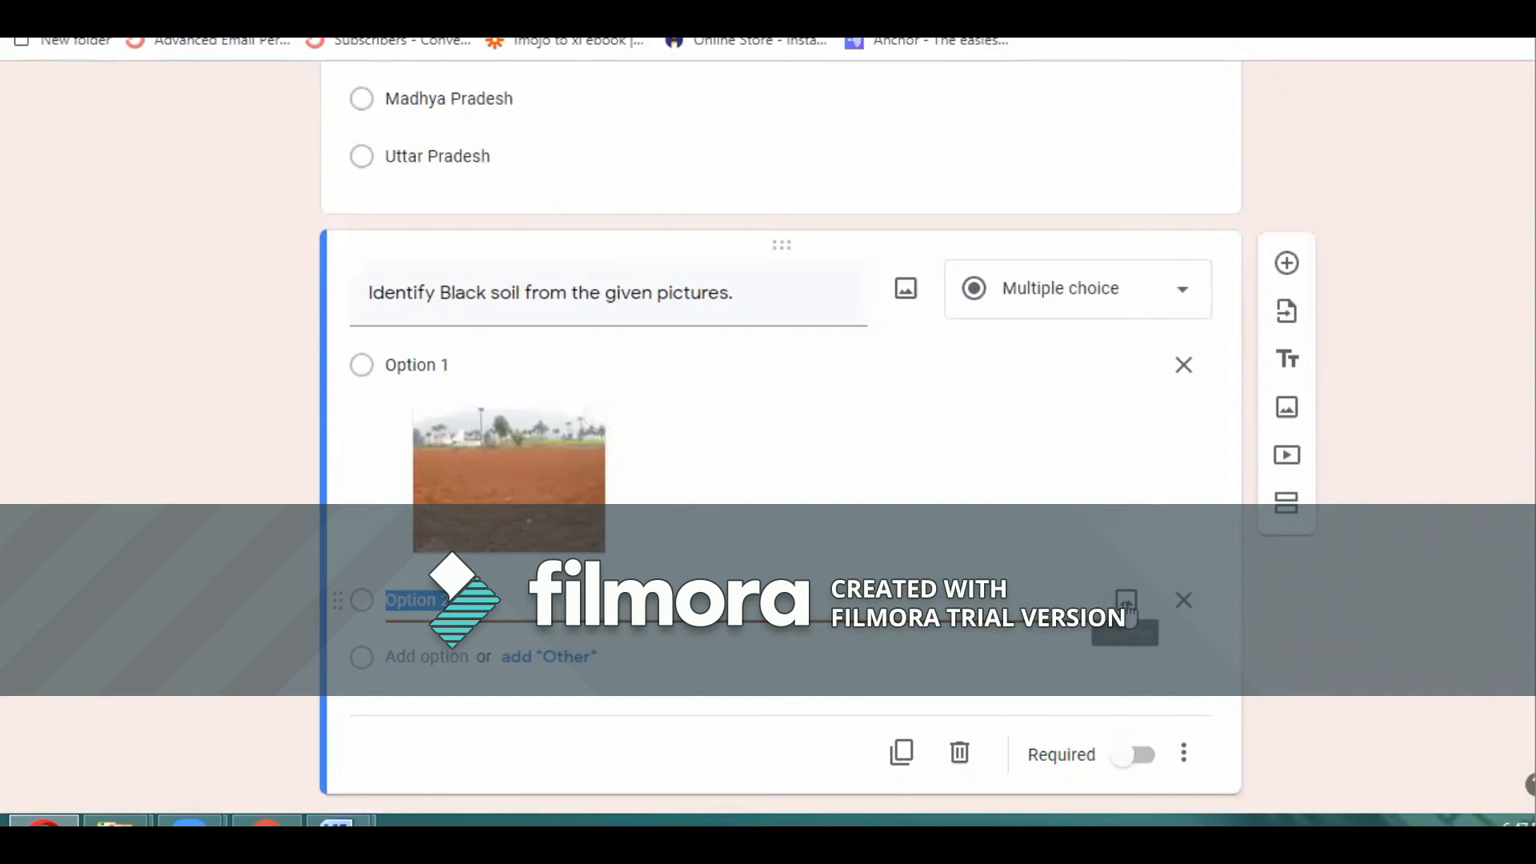
{"action": "left_click", "coordinate": [1125, 600]}
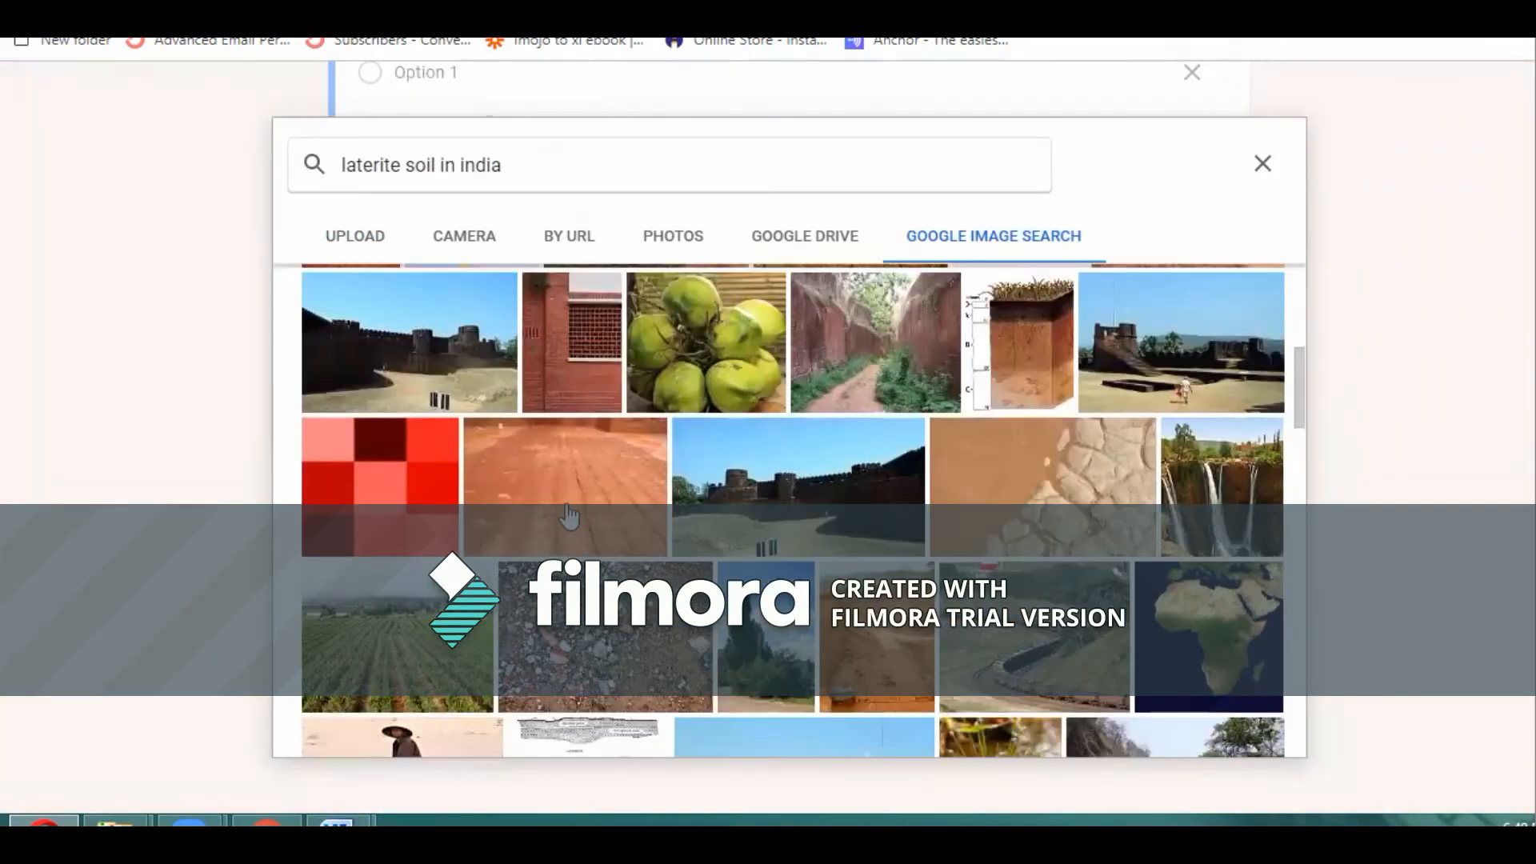
{"action": "left_click", "coordinate": [565, 480]}
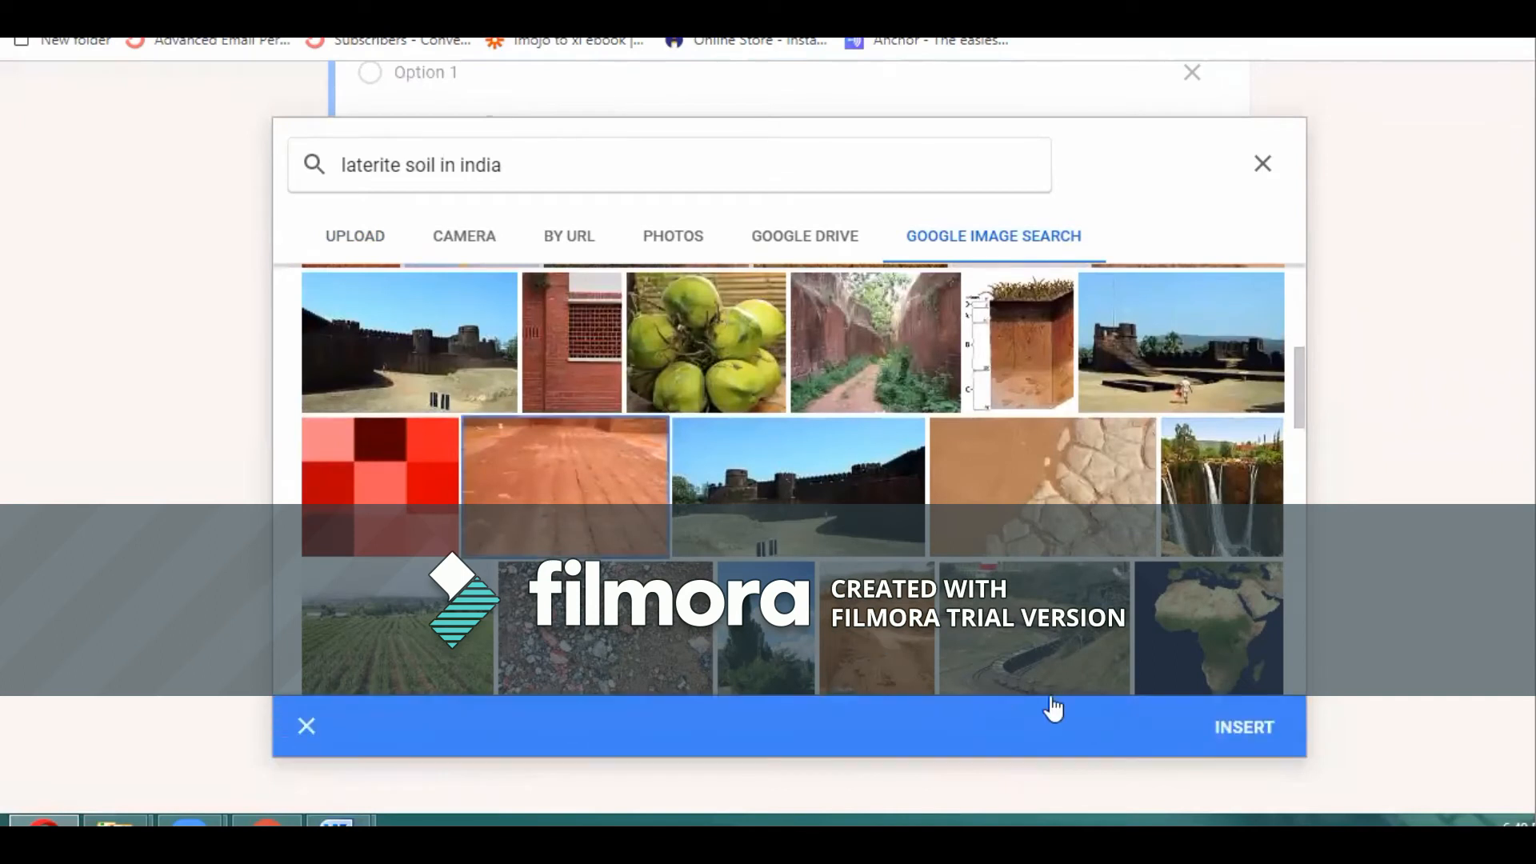
{"action": "left_click", "coordinate": [1245, 728]}
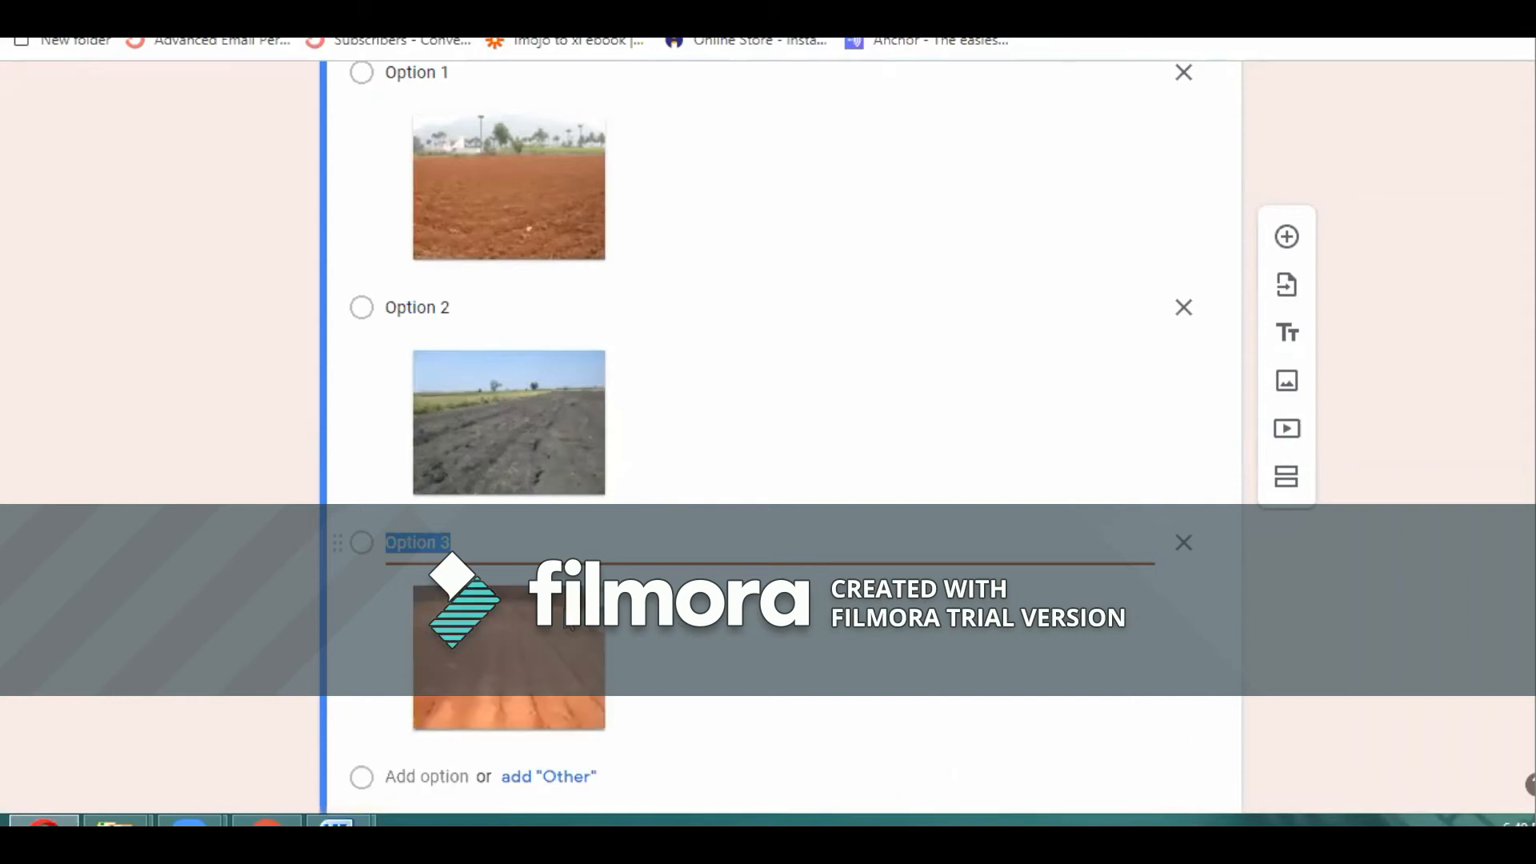
- Make the black soil picture question required
{"action": "scroll", "coordinate": [849, 650], "scroll_direction": "down", "scroll_amount": 1}
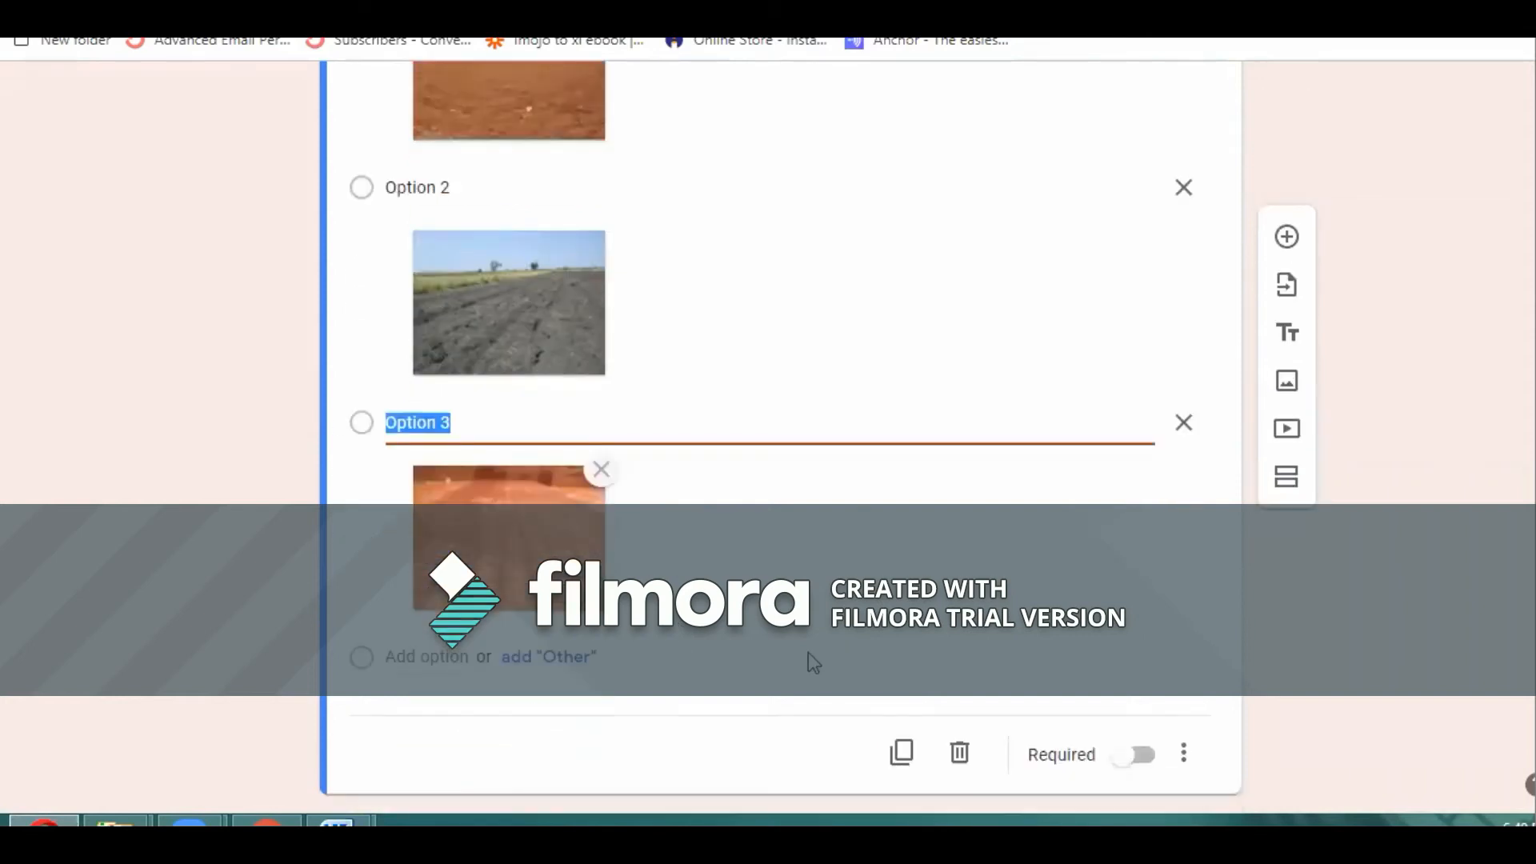
{"action": "scroll", "coordinate": [800, 637], "scroll_direction": "down", "scroll_amount": 1}
{"action": "left_click", "coordinate": [1138, 698]}
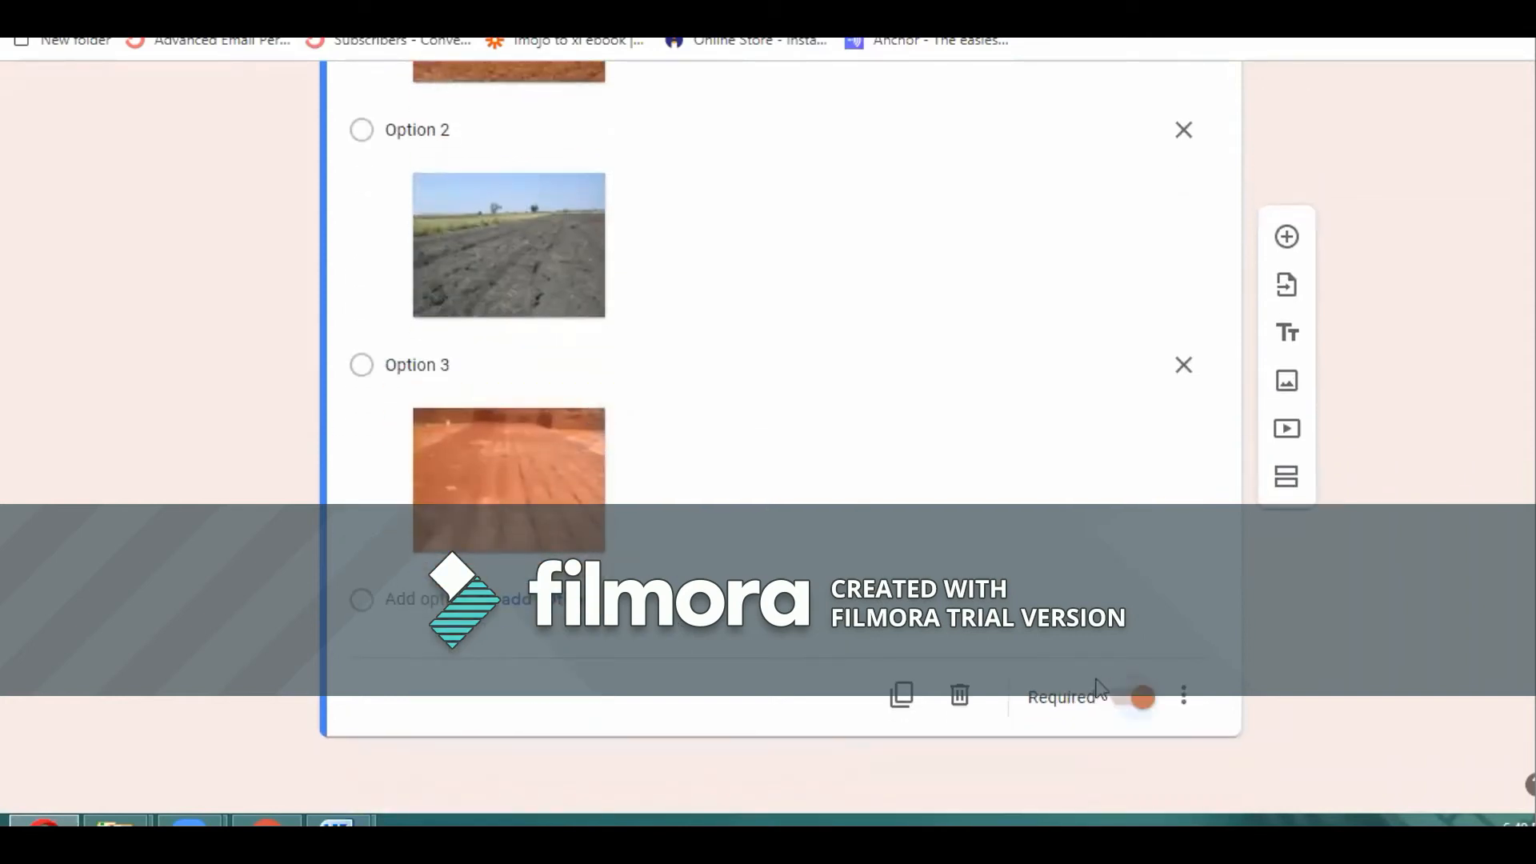
{"action": "scroll", "coordinate": [712, 545], "scroll_direction": "up", "scroll_amount": 5}
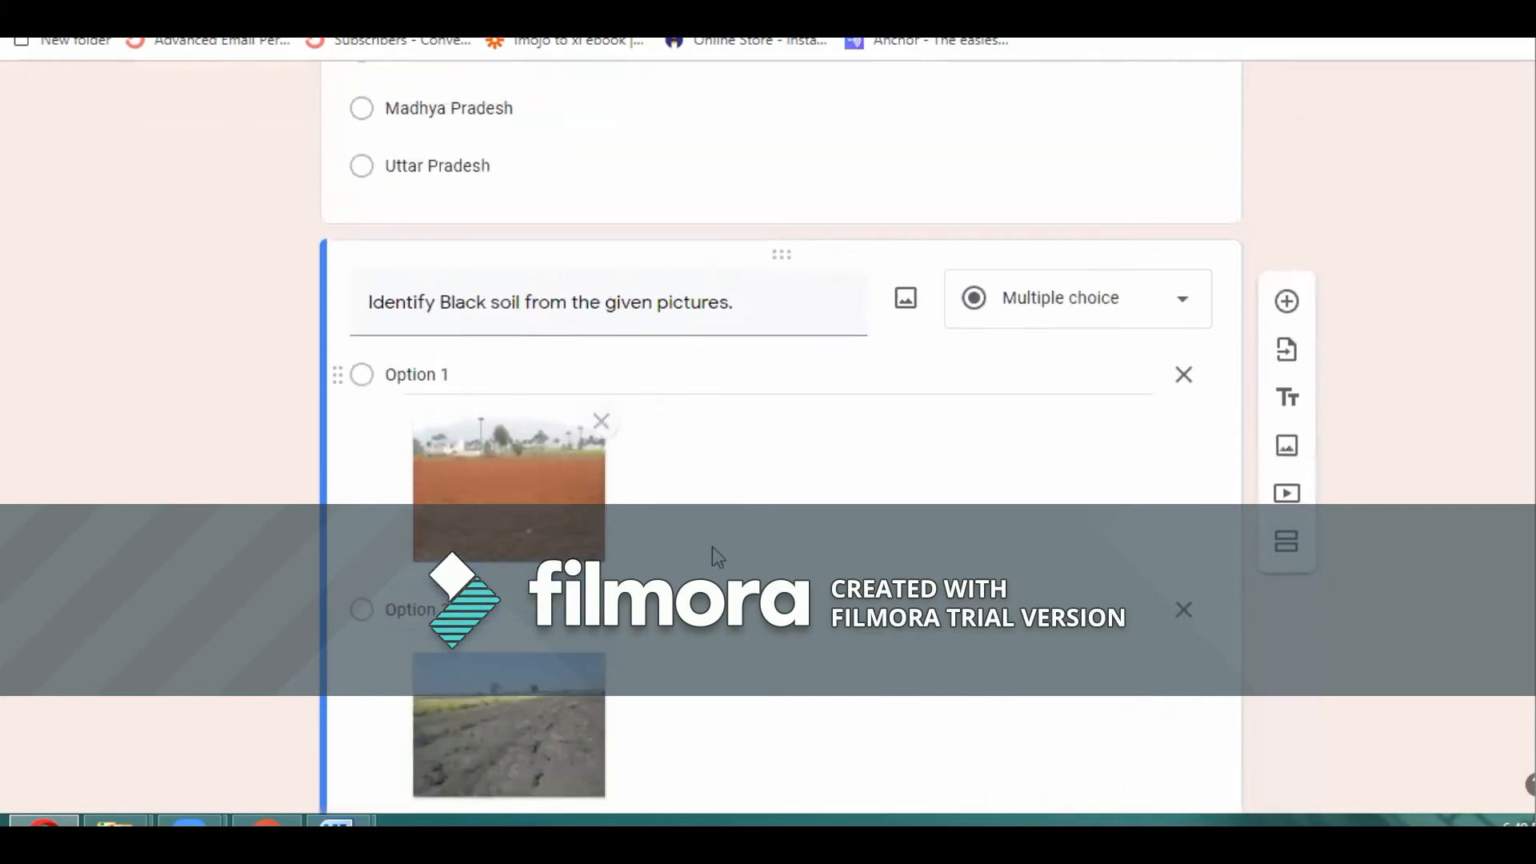
{"action": "scroll", "coordinate": [712, 545], "scroll_direction": "down", "scroll_amount": 5}
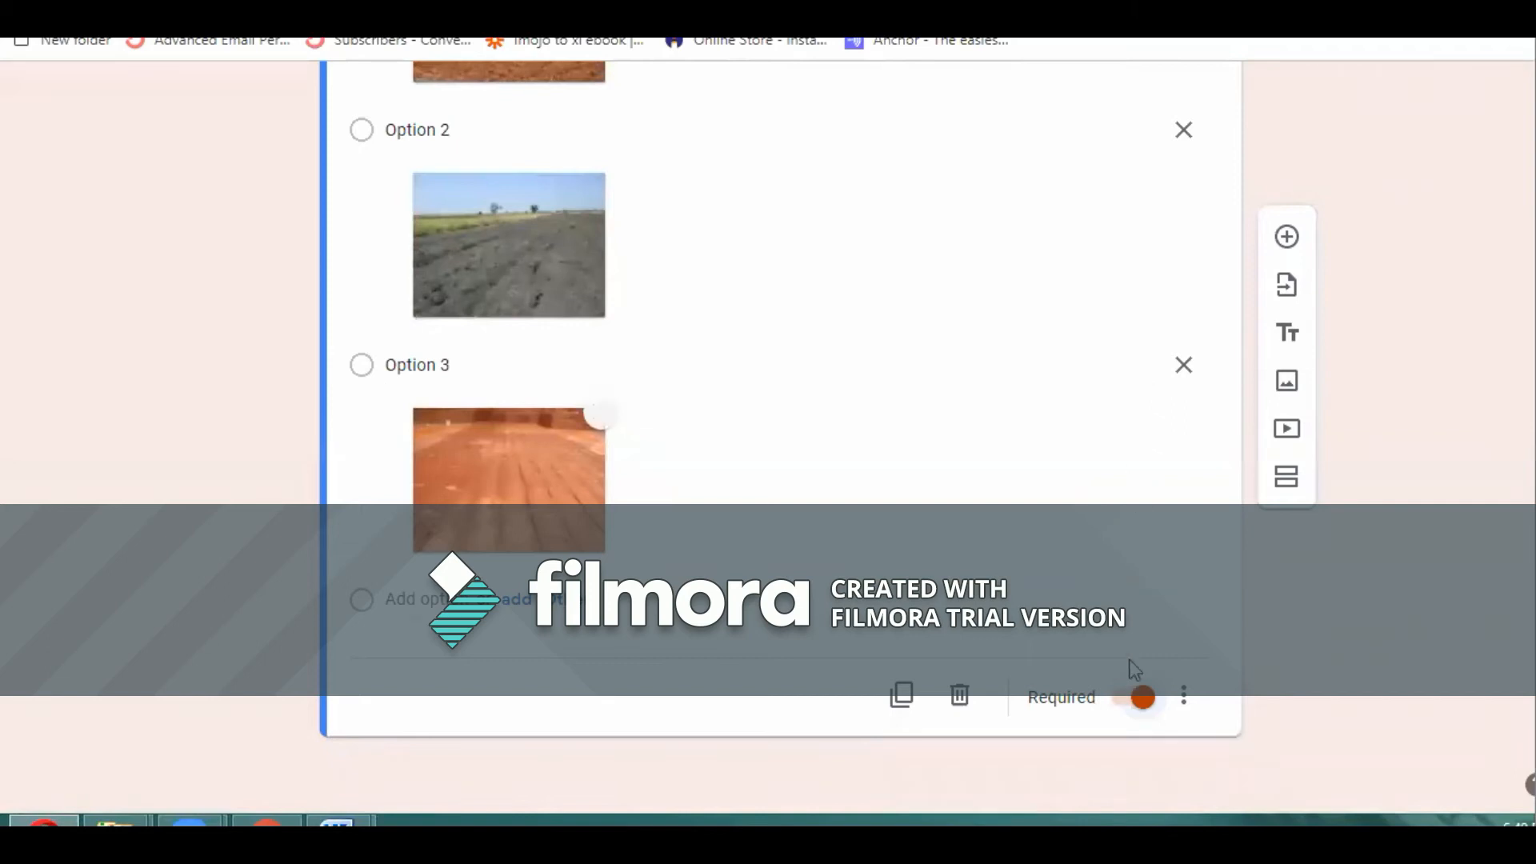
{"action": "scroll", "coordinate": [757, 598], "scroll_direction": "up", "scroll_amount": 1}
{"action": "scroll", "coordinate": [758, 480], "scroll_direction": "up", "scroll_amount": 1}
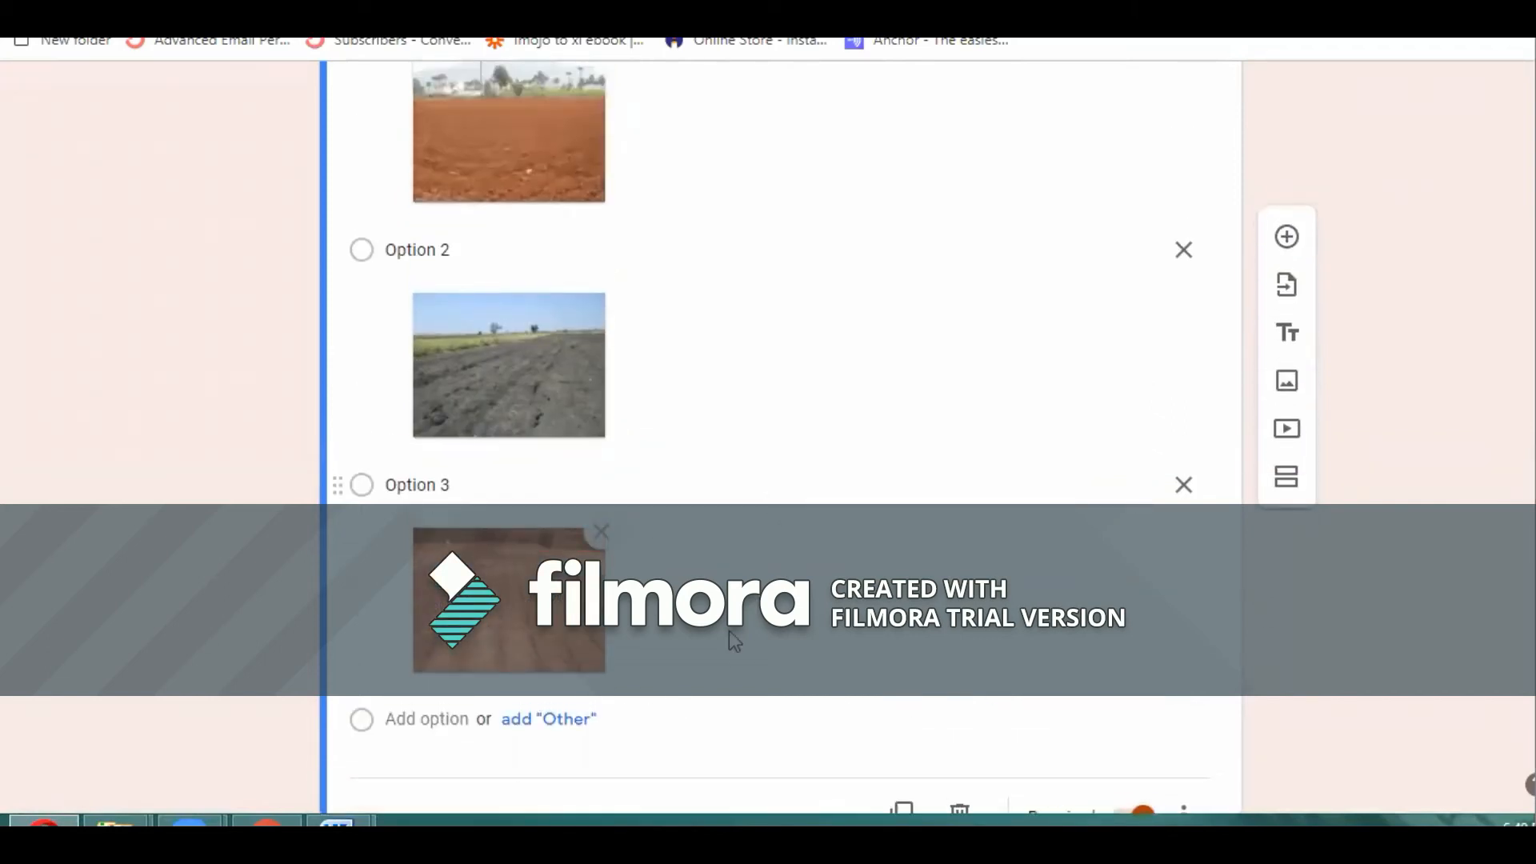
{"action": "scroll", "coordinate": [595, 537], "scroll_direction": "down", "scroll_amount": 1}
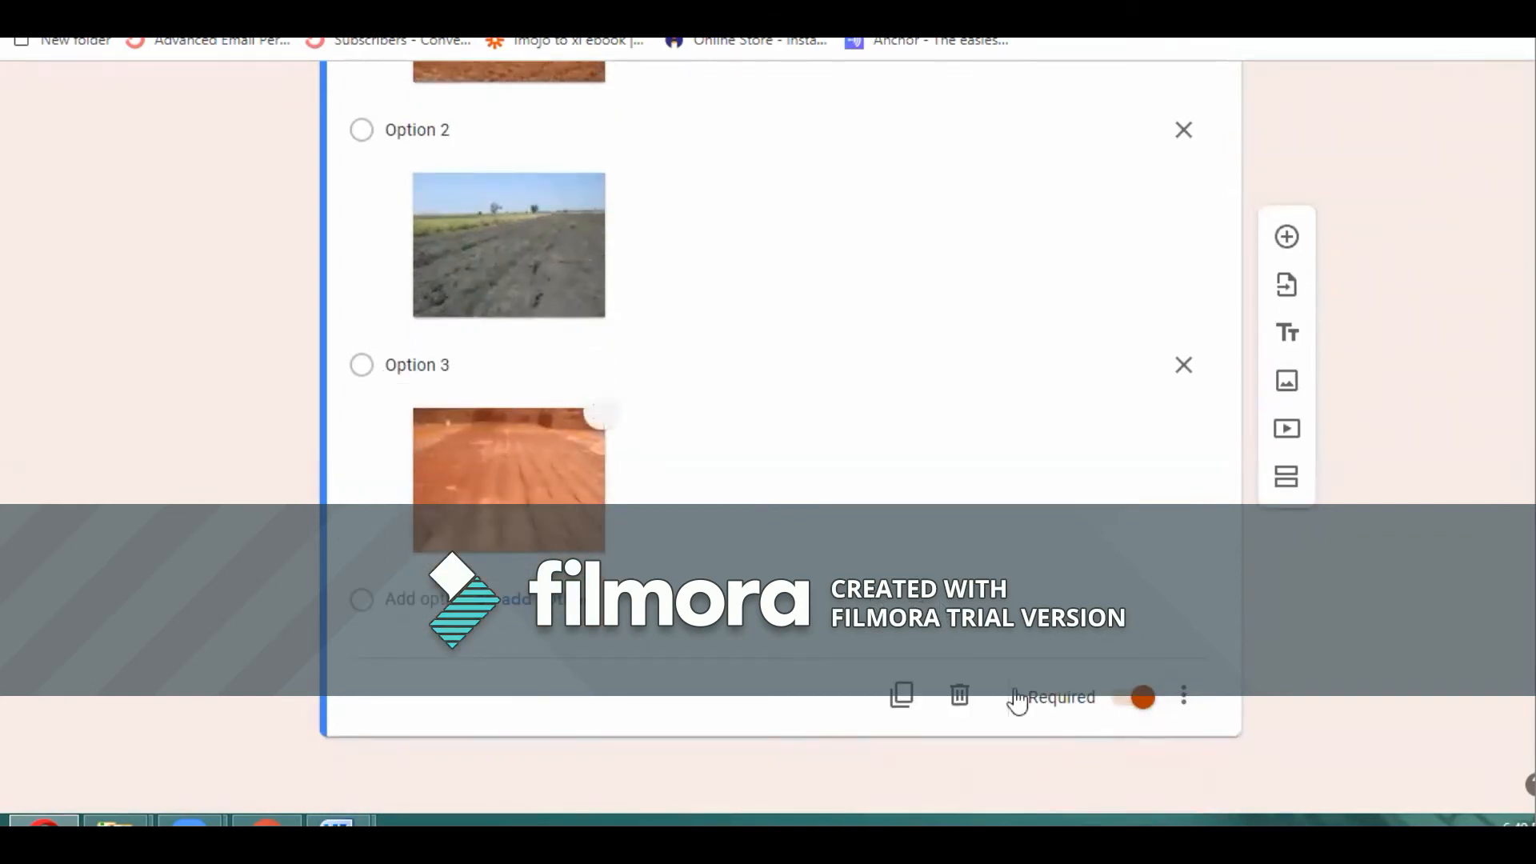
- Review the whole form from the header through the student details to the black soil picture question
{"action": "left_click", "coordinate": [1185, 704]}
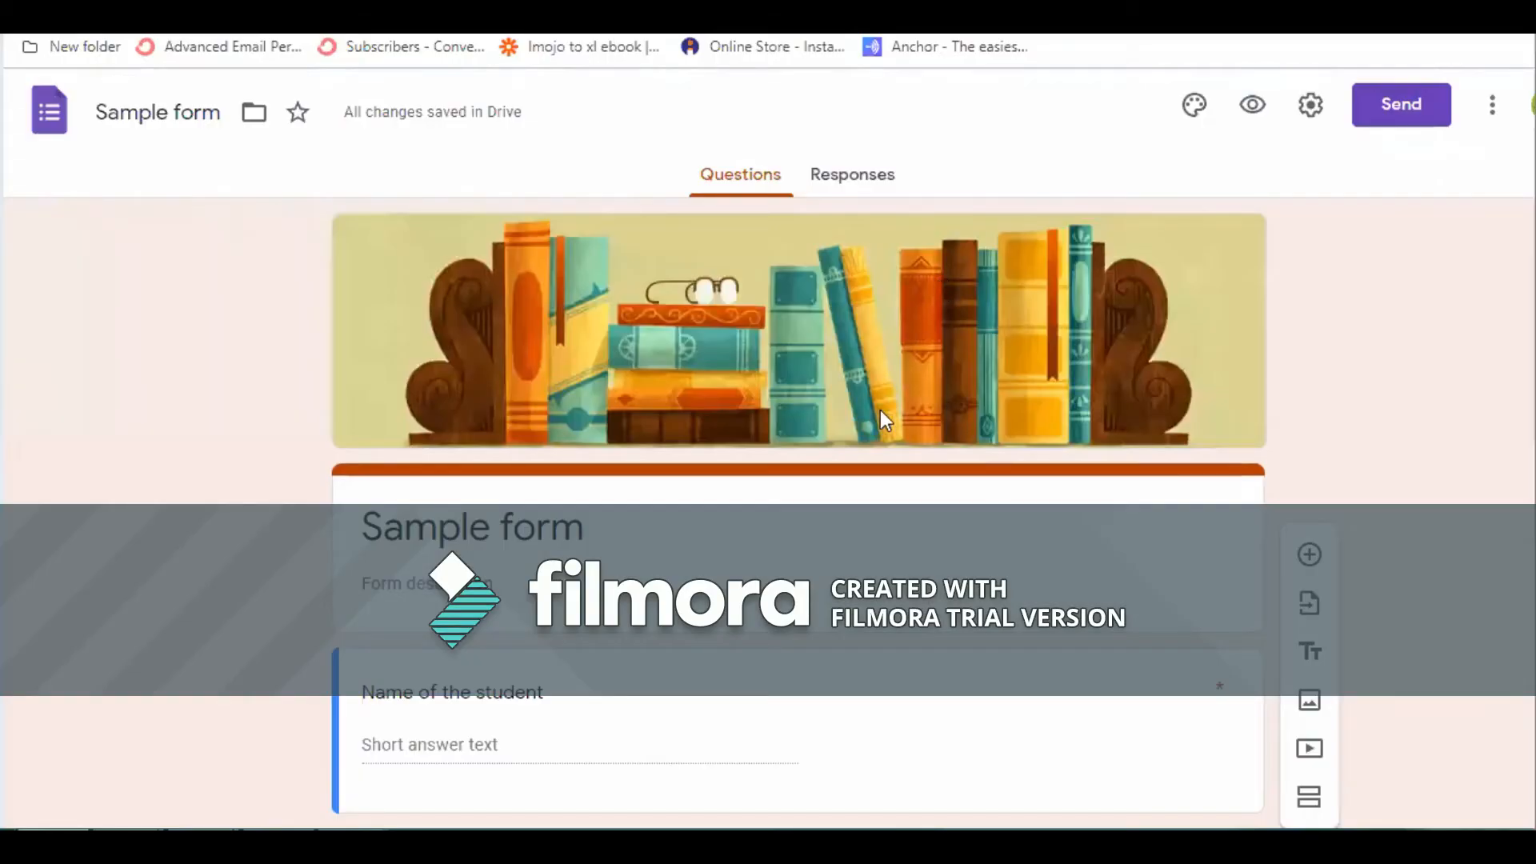
{"action": "scroll", "coordinate": [853, 470], "scroll_direction": "down", "scroll_amount": 1}
{"action": "scroll", "coordinate": [853, 470], "scroll_direction": "down", "scroll_amount": 10}
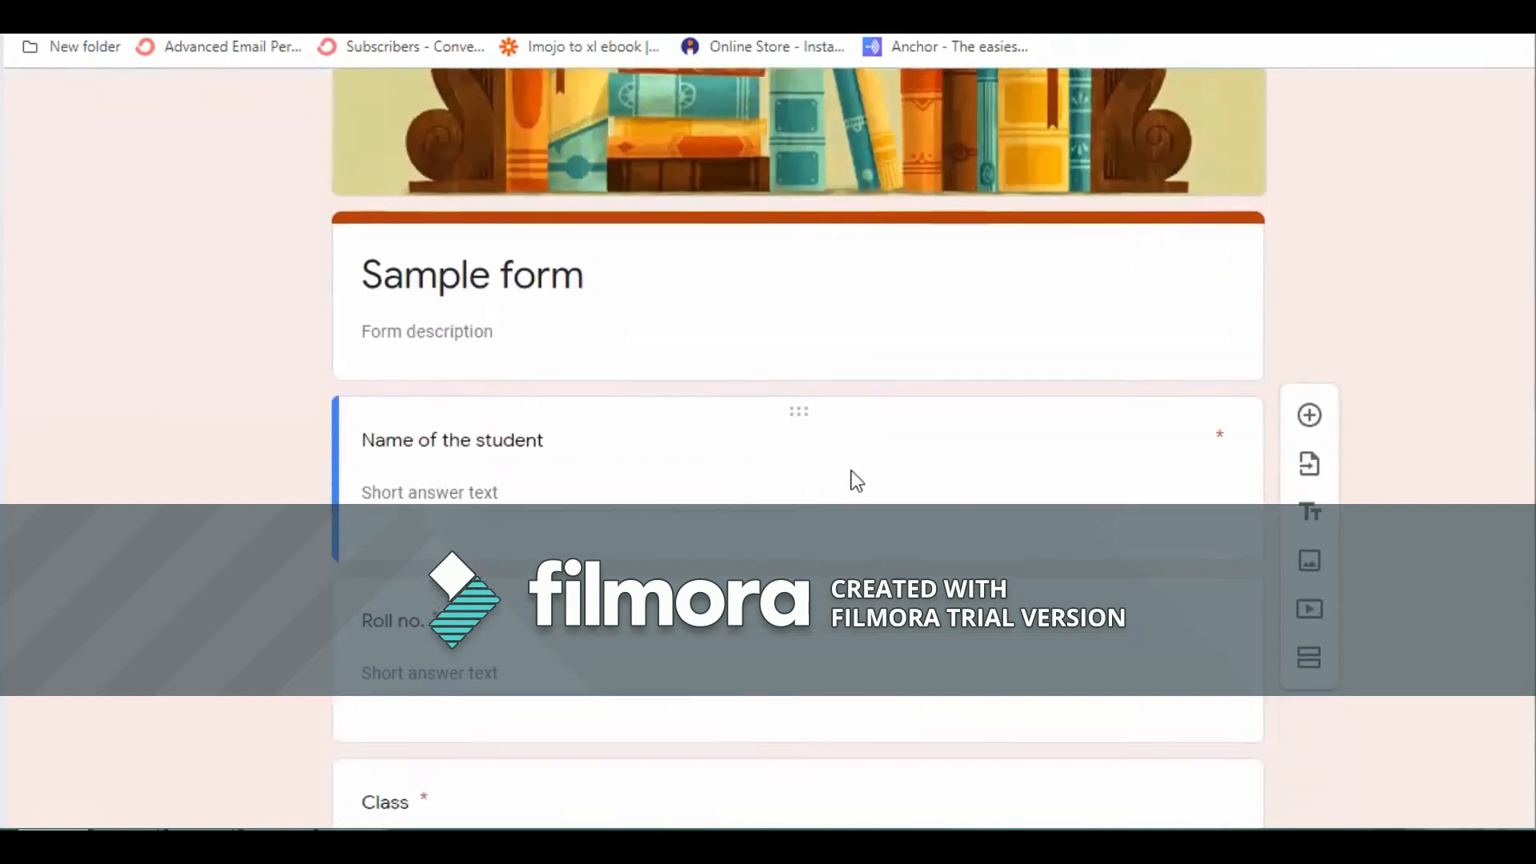
{"action": "scroll", "coordinate": [851, 473], "scroll_direction": "down", "scroll_amount": 7}
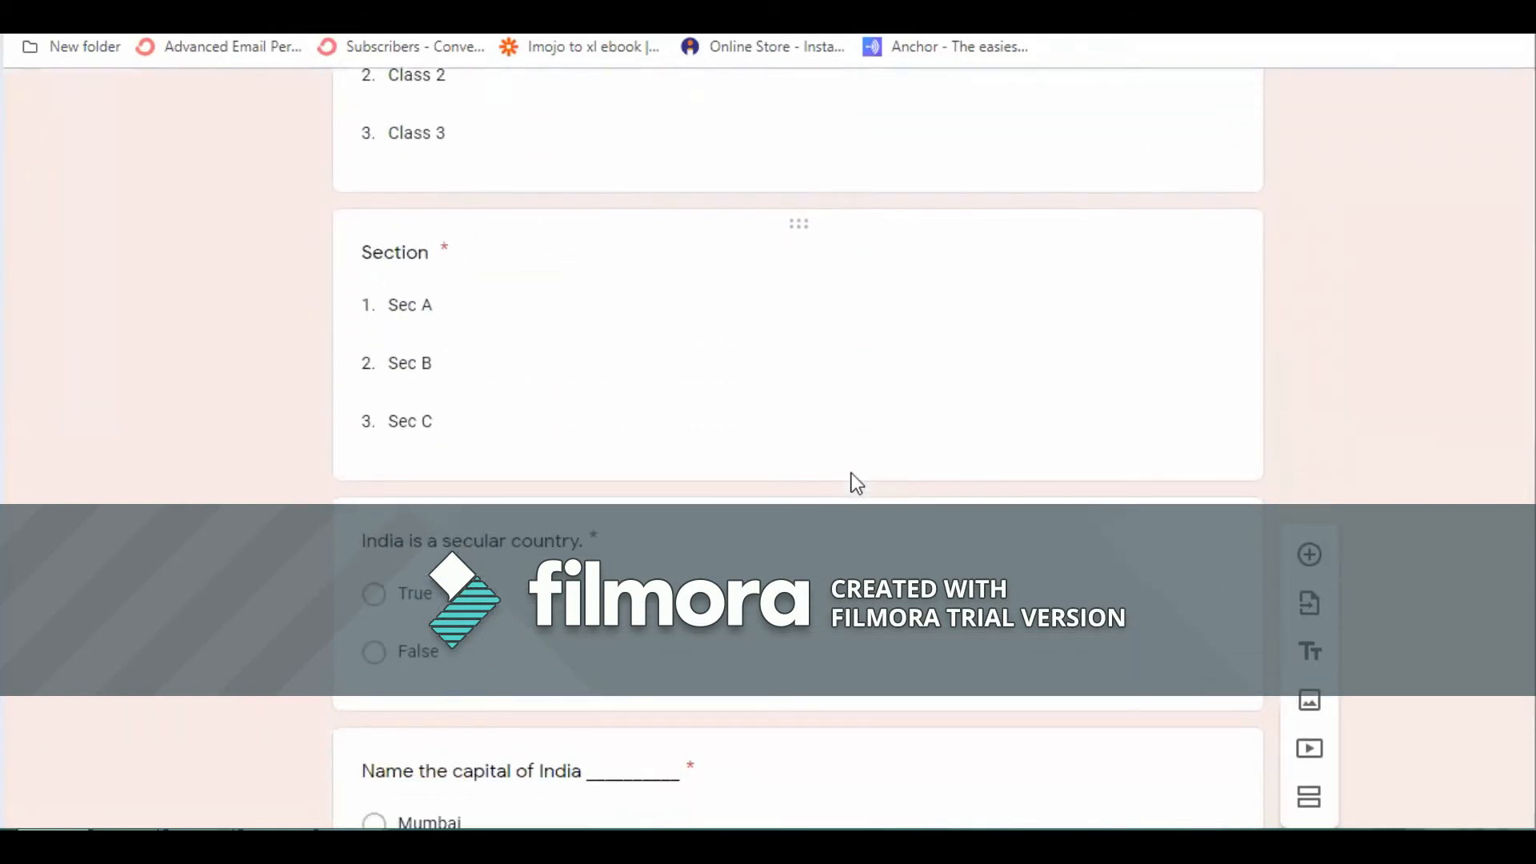
{"action": "scroll", "coordinate": [851, 473], "scroll_direction": "down", "scroll_amount": 12}
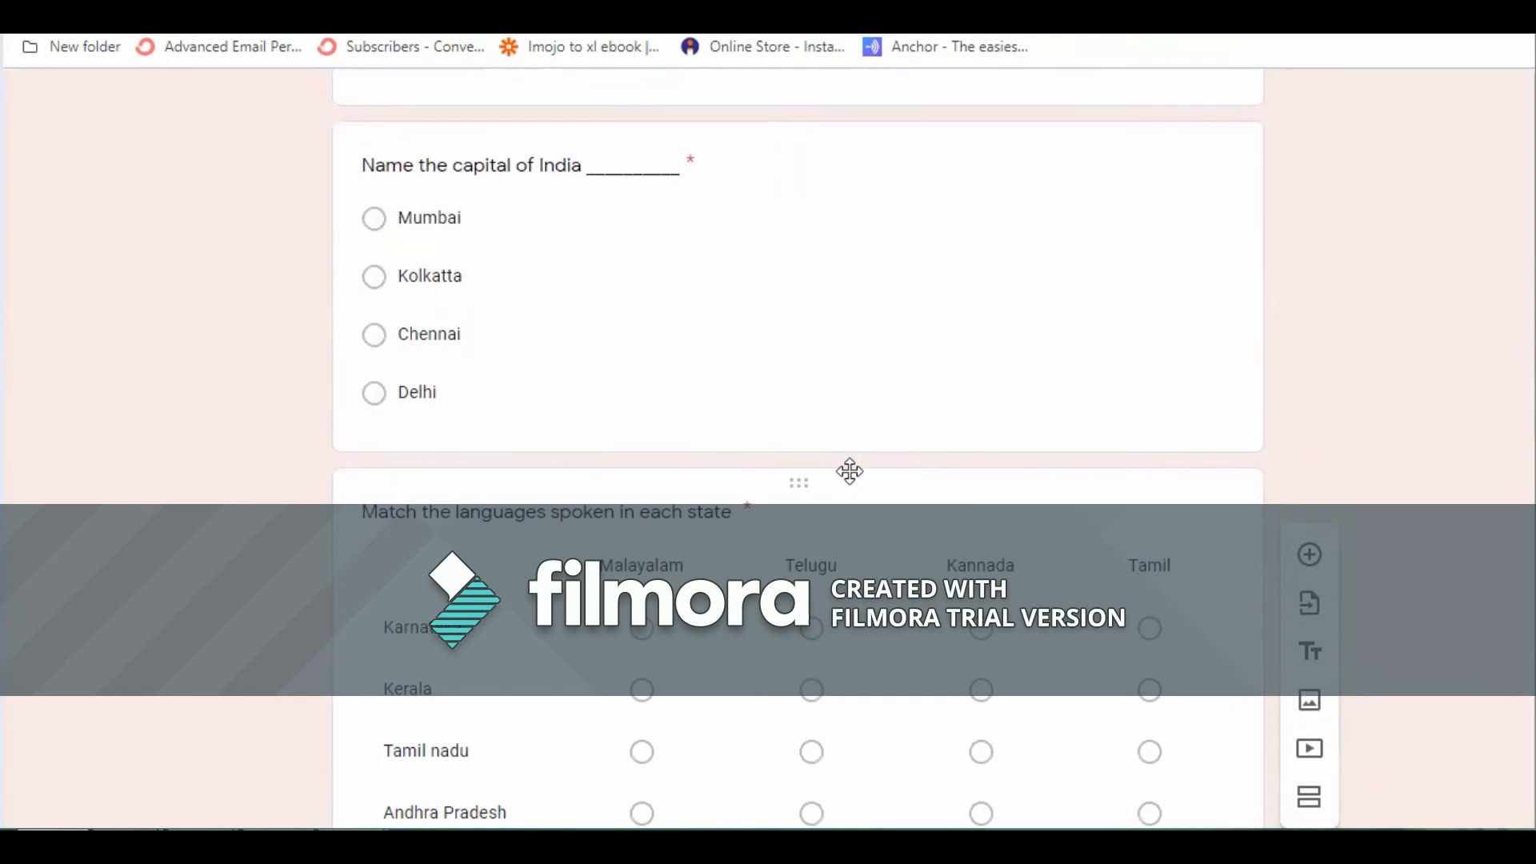
{"action": "scroll", "coordinate": [853, 472], "scroll_direction": "down", "scroll_amount": 10}
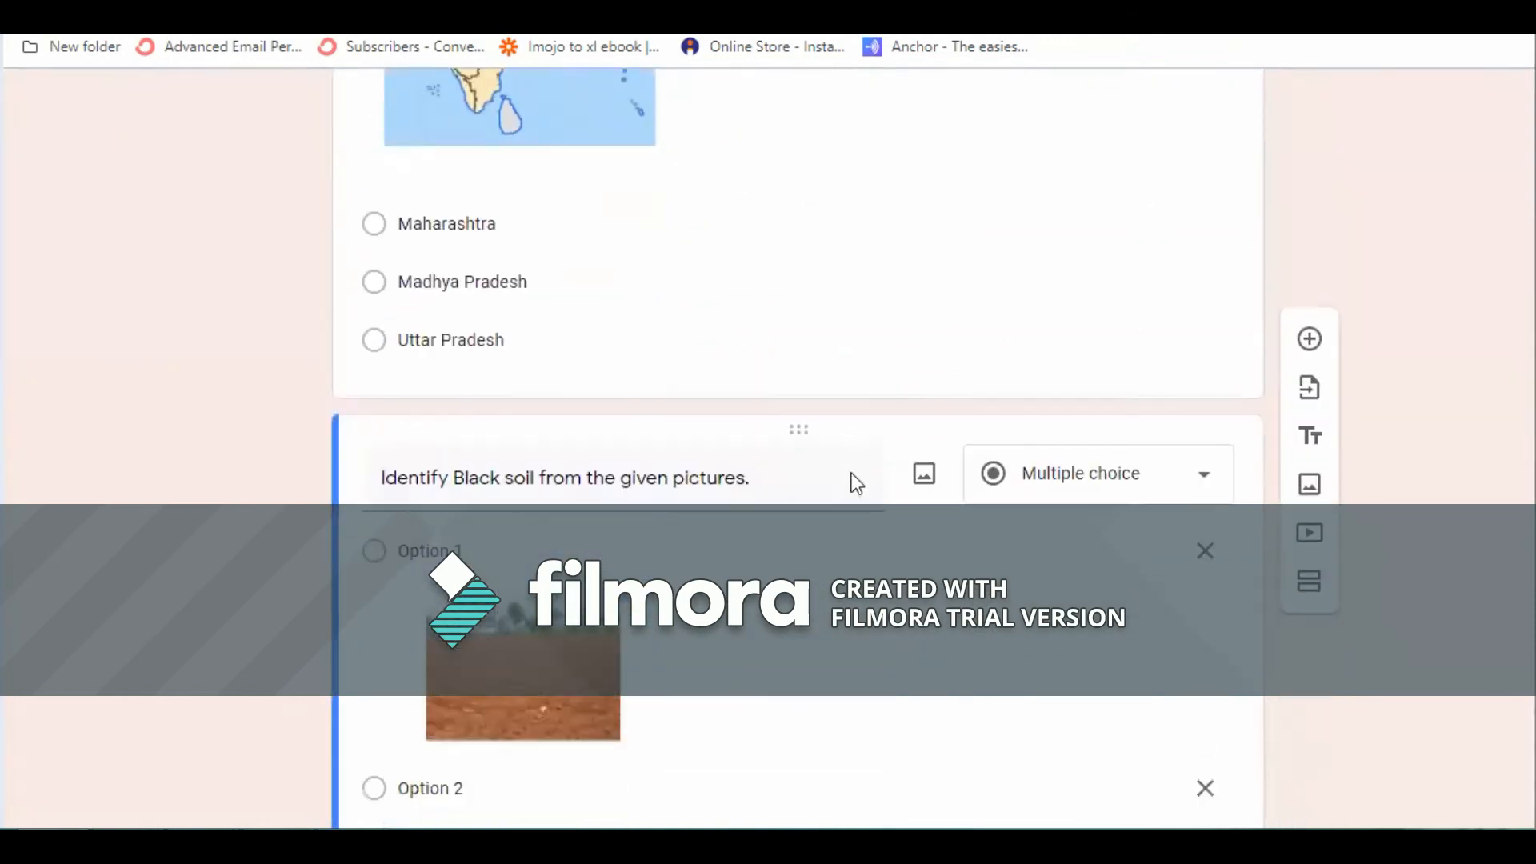
{"action": "scroll", "coordinate": [853, 473], "scroll_direction": "down", "scroll_amount": 2}
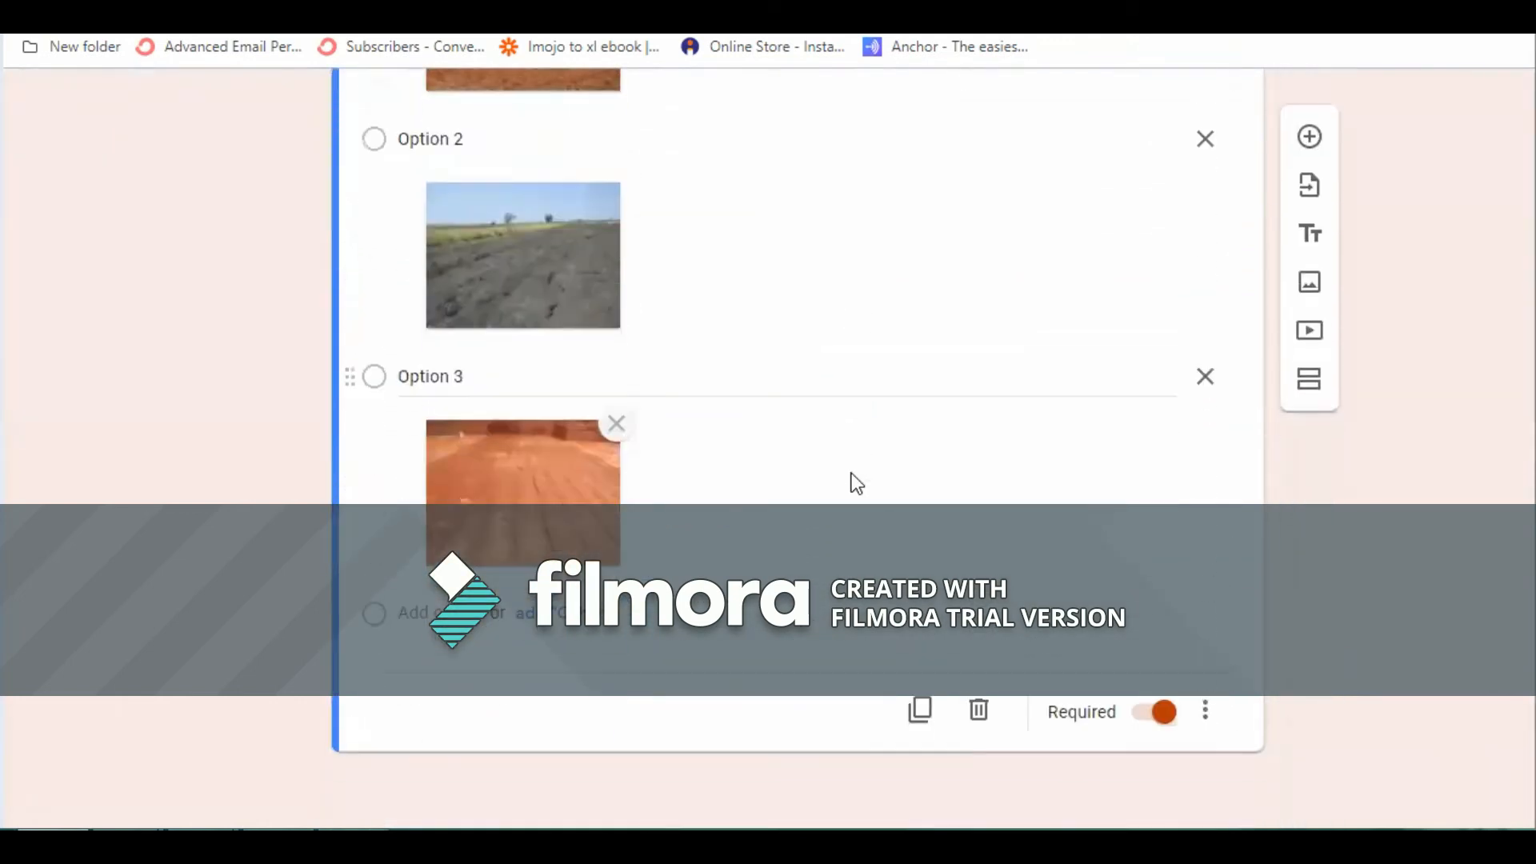
{"action": "scroll", "coordinate": [852, 473], "scroll_direction": "up", "scroll_amount": 20}
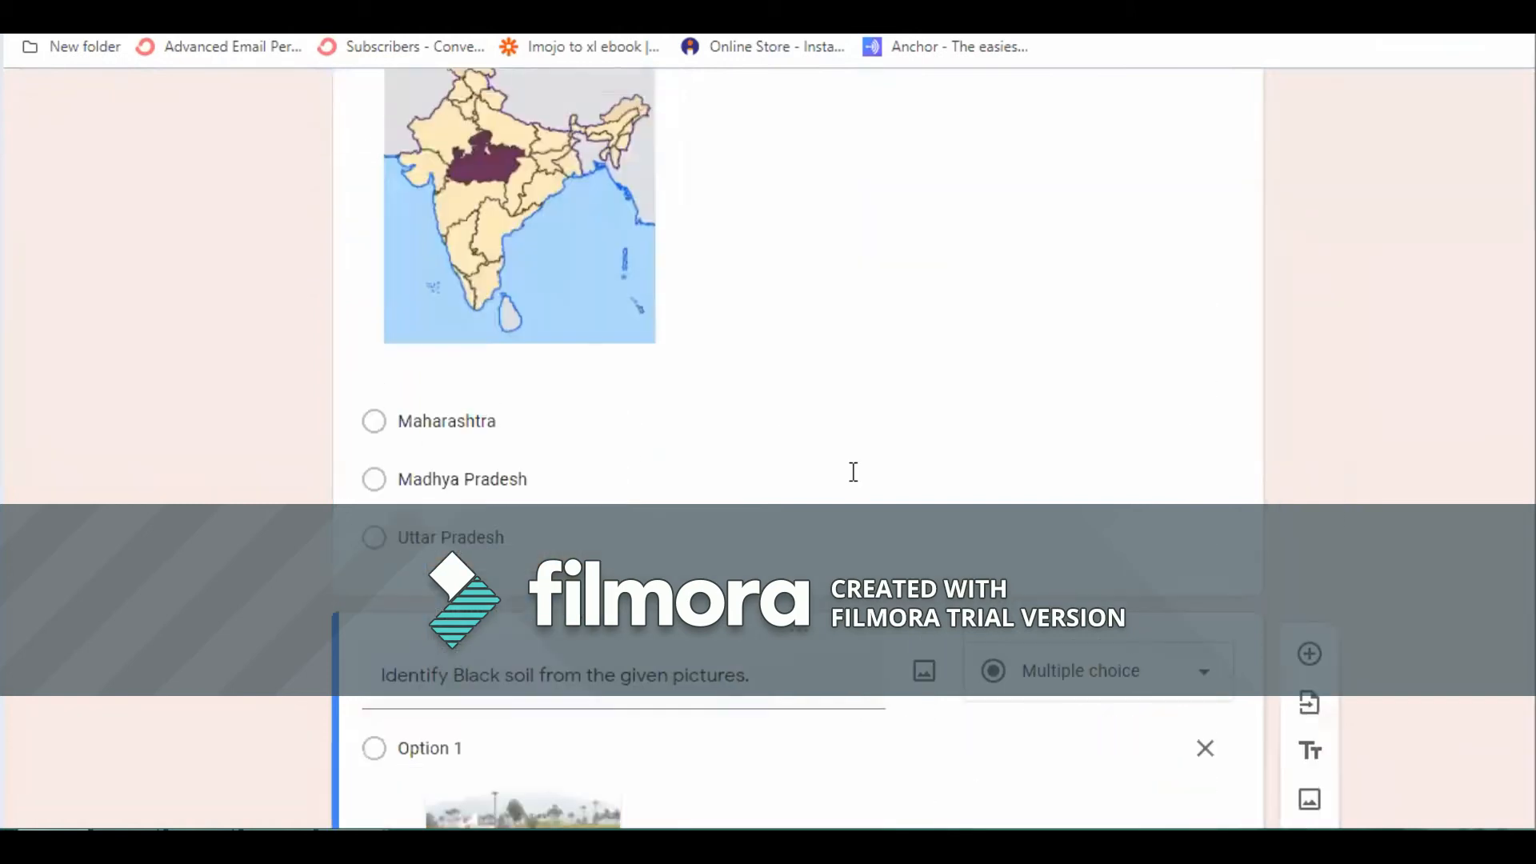
{"action": "scroll", "coordinate": [852, 473], "scroll_direction": "up", "scroll_amount": 10}
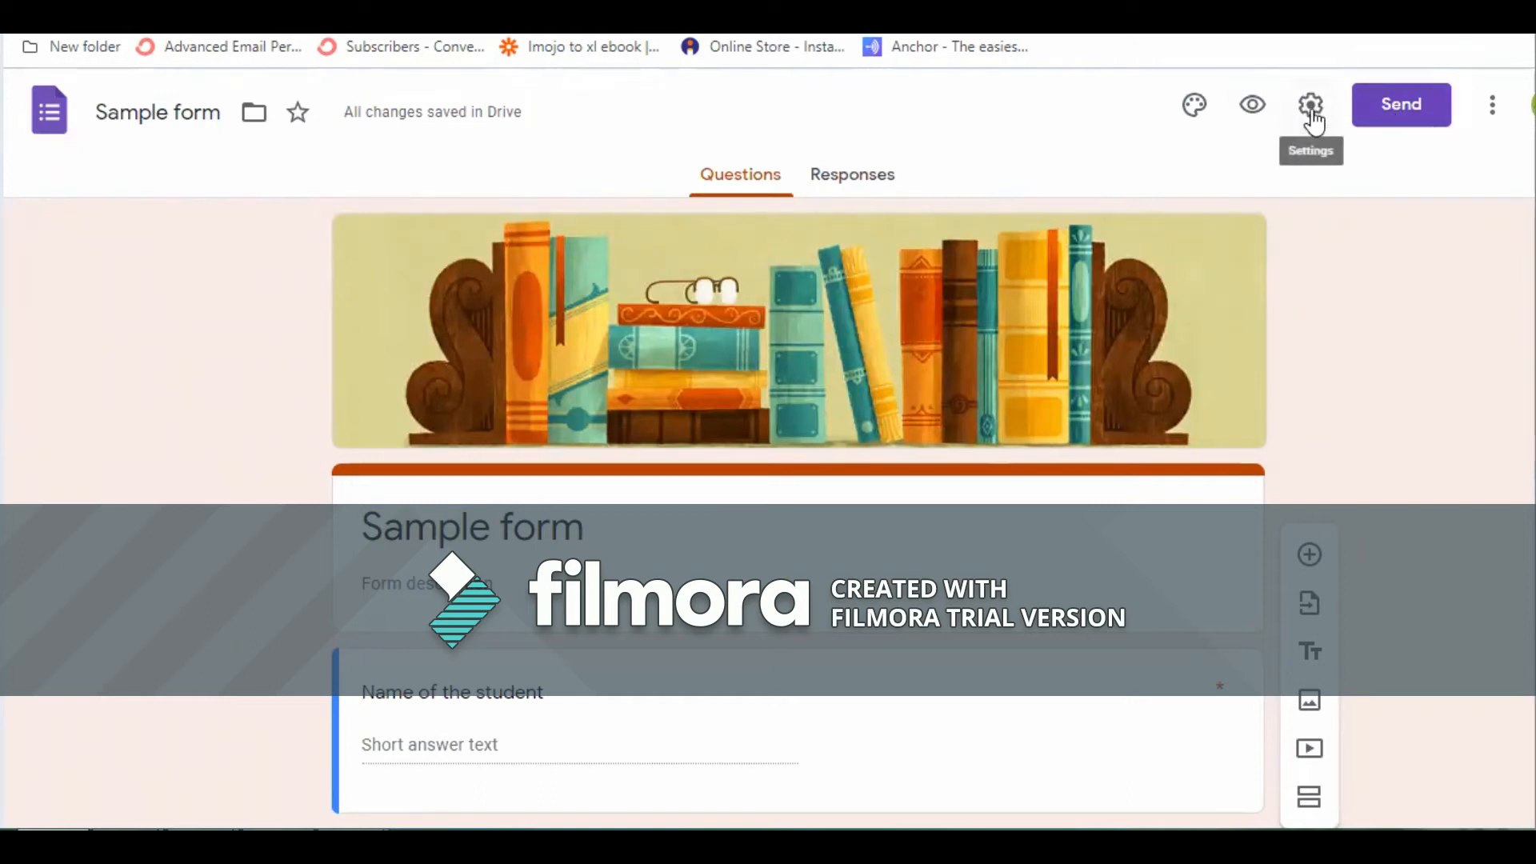
- In the form's general settings, turn on collecting email addresses and limit respondents to 1 response
{"action": "left_click", "coordinate": [1312, 109]}
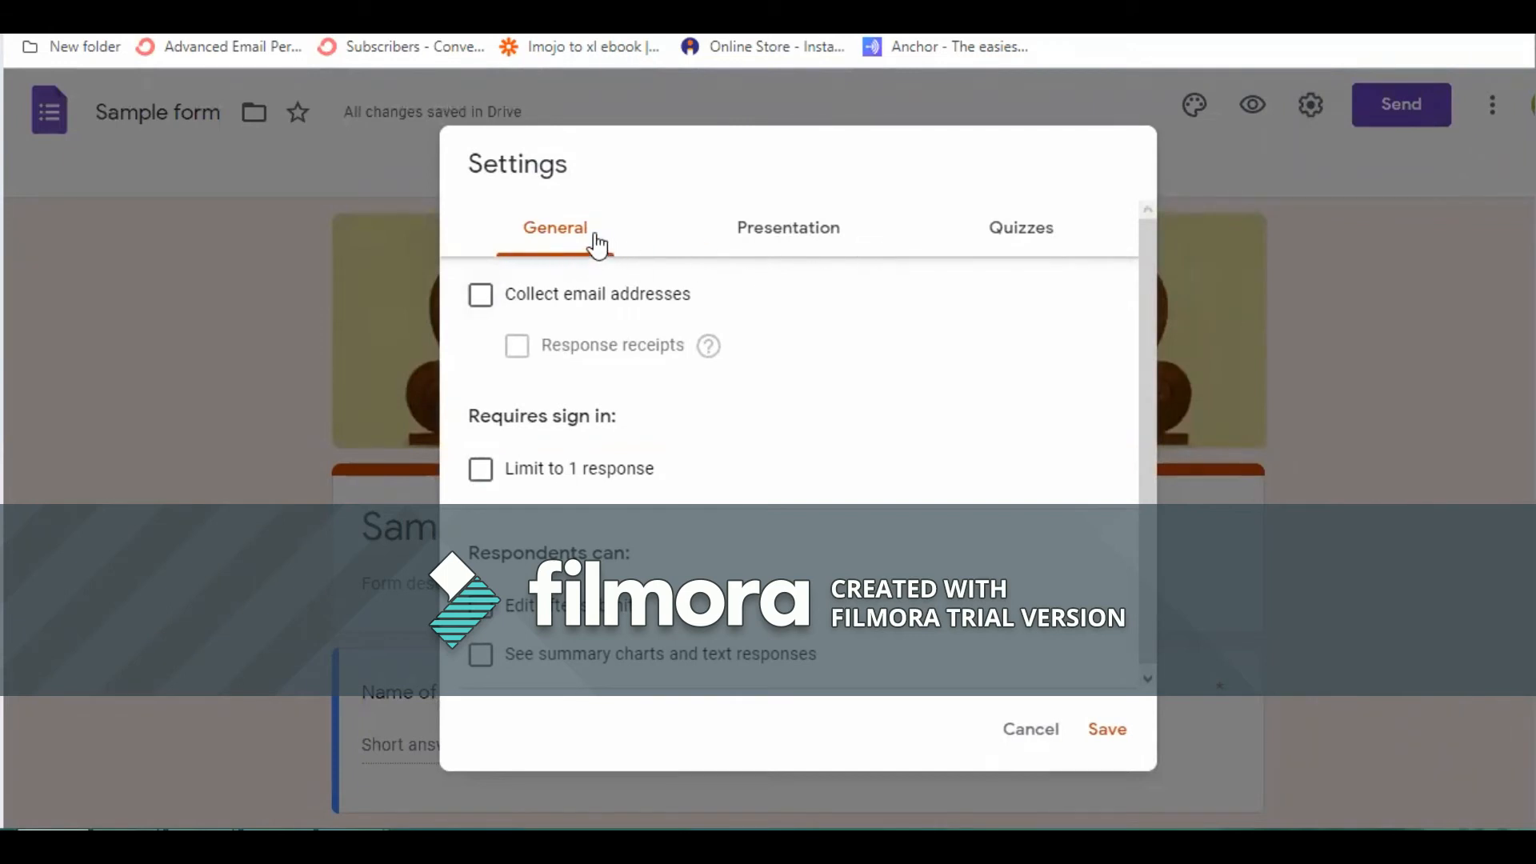
{"action": "left_click", "coordinate": [782, 234]}
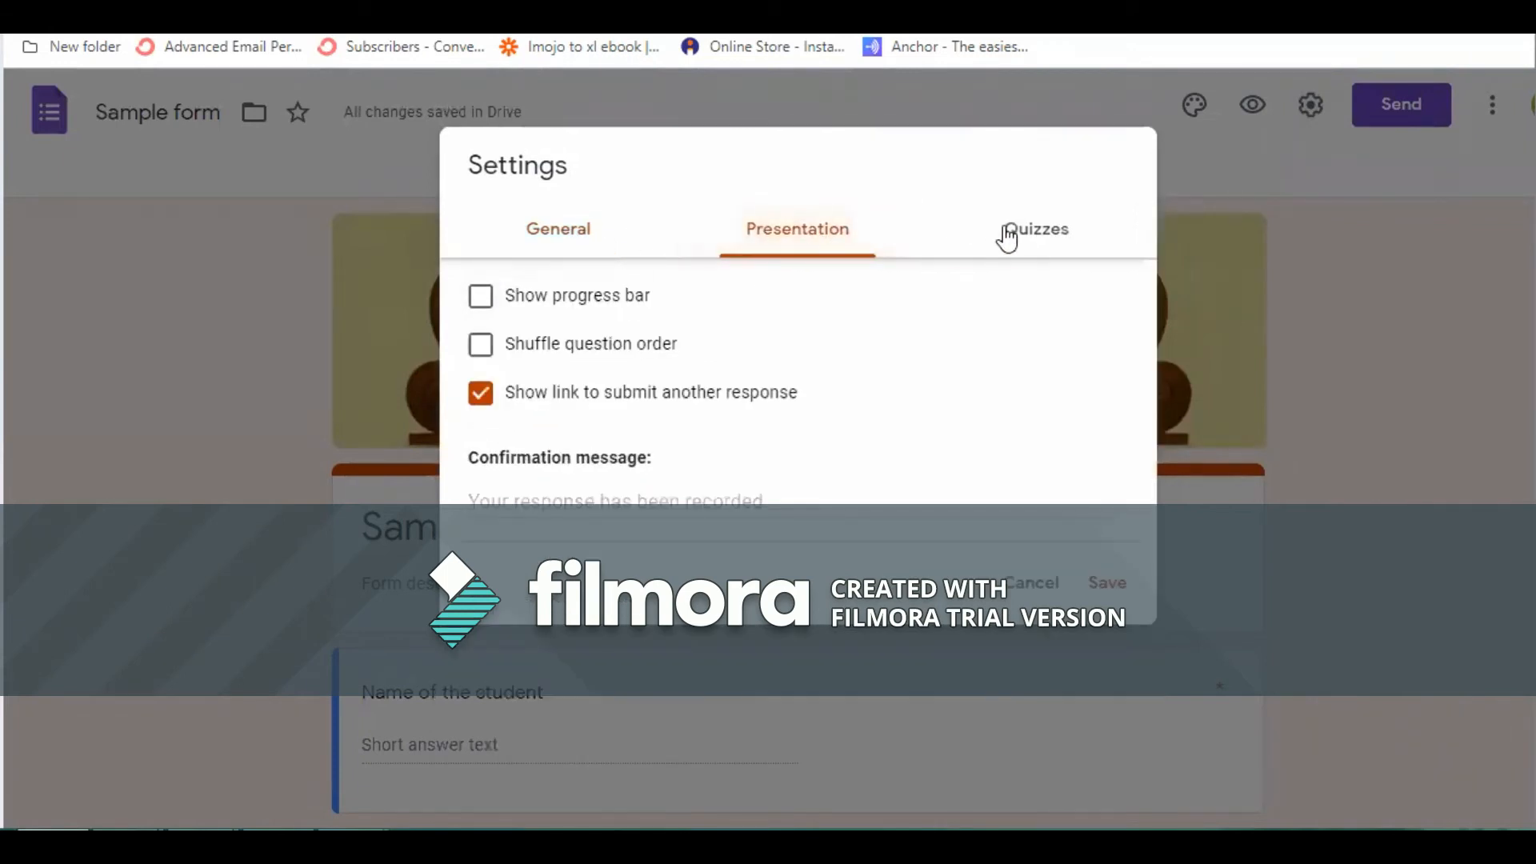
{"action": "left_click", "coordinate": [1005, 237]}
{"action": "left_click", "coordinate": [536, 234]}
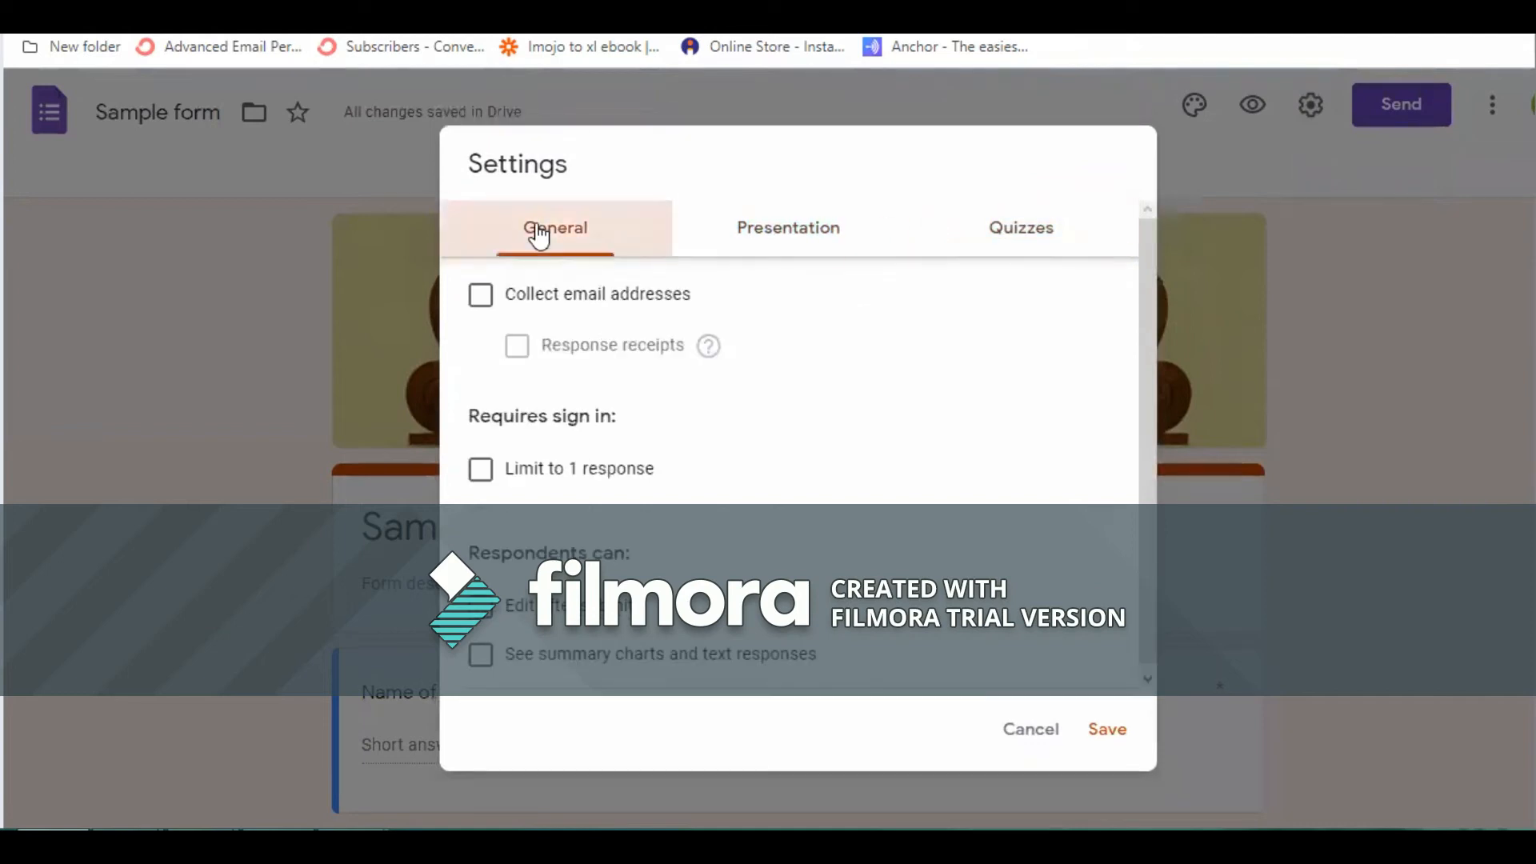
{"action": "left_click", "coordinate": [481, 300]}
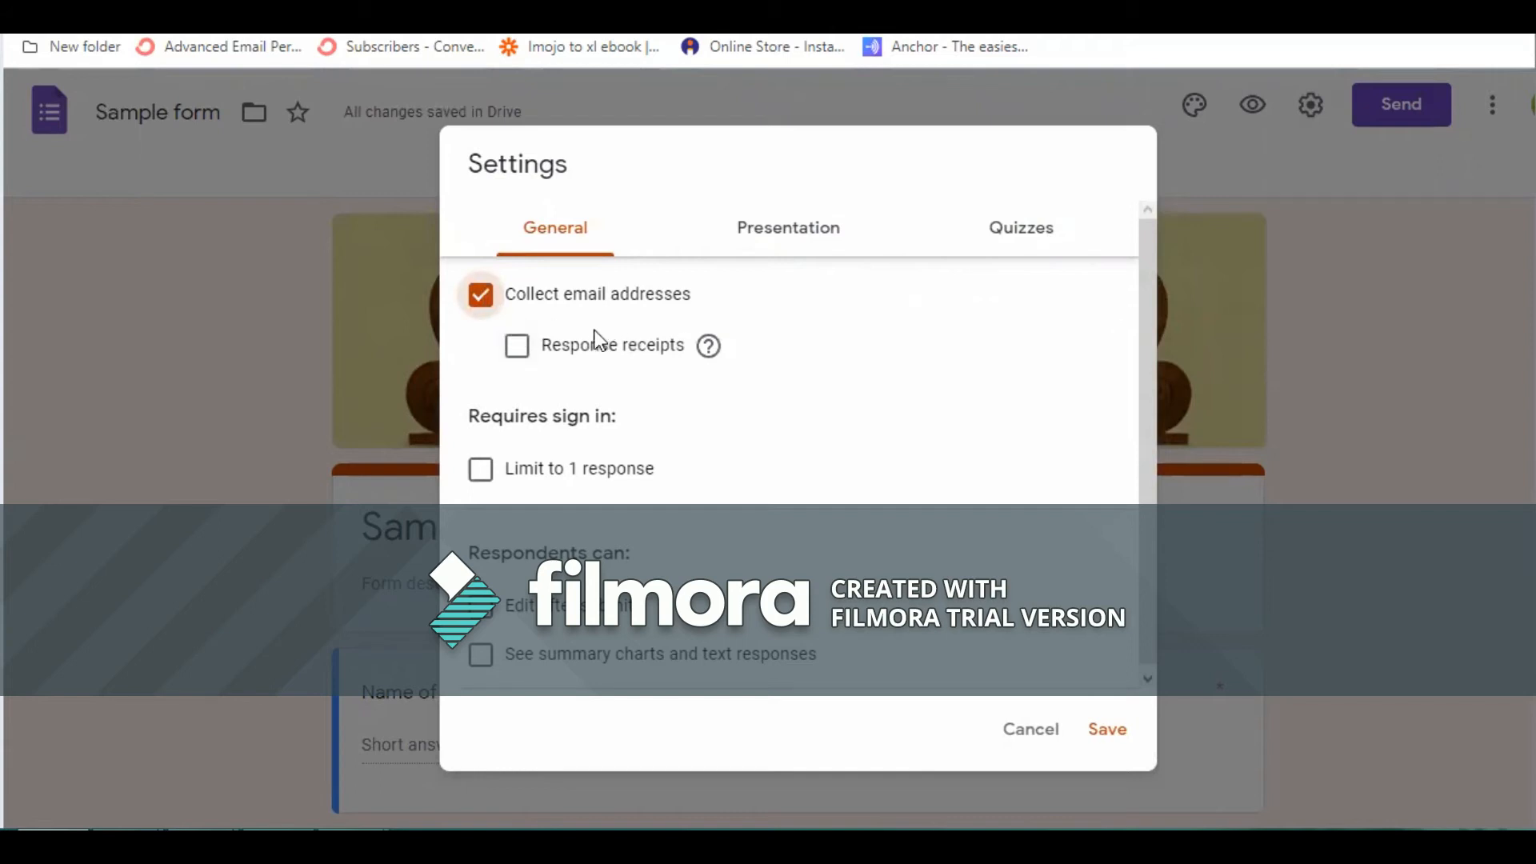
{"action": "left_click", "coordinate": [484, 475]}
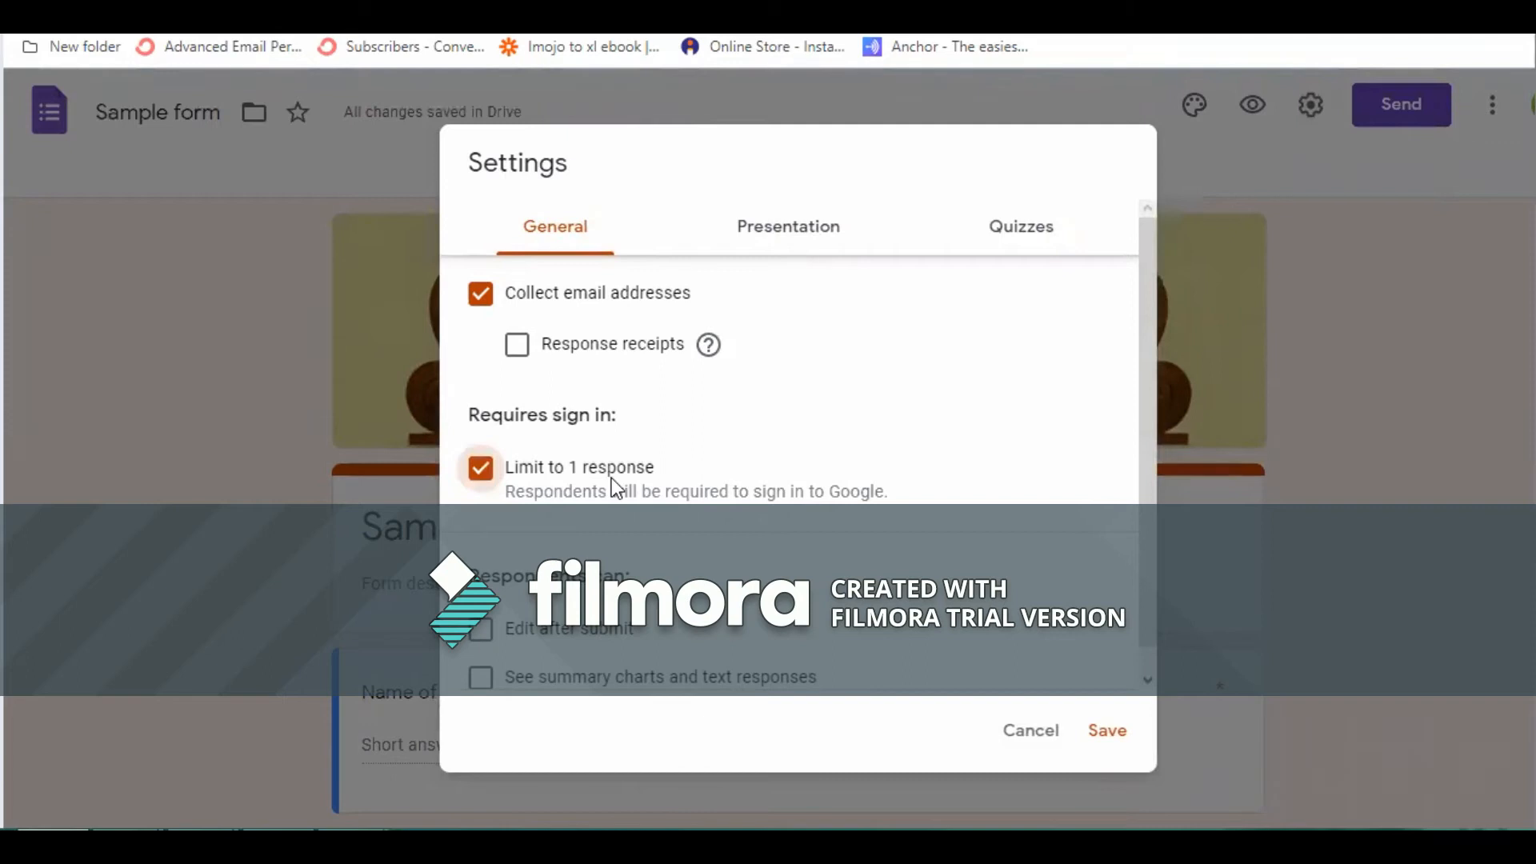
{"action": "scroll", "coordinate": [613, 480], "scroll_direction": "down", "scroll_amount": 1}
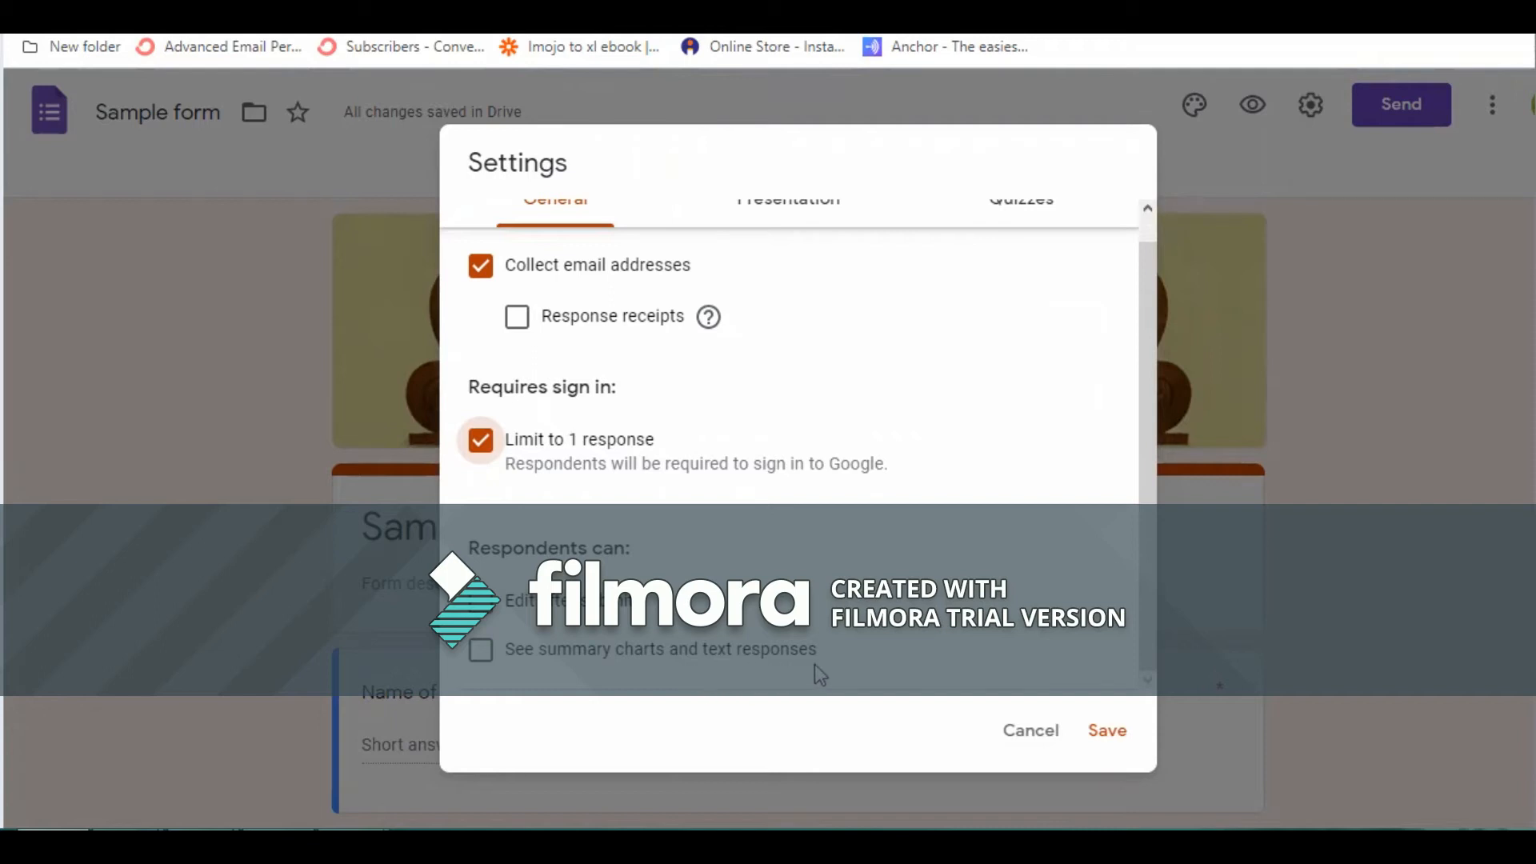
{"action": "scroll", "coordinate": [803, 516], "scroll_direction": "up", "scroll_amount": 1}
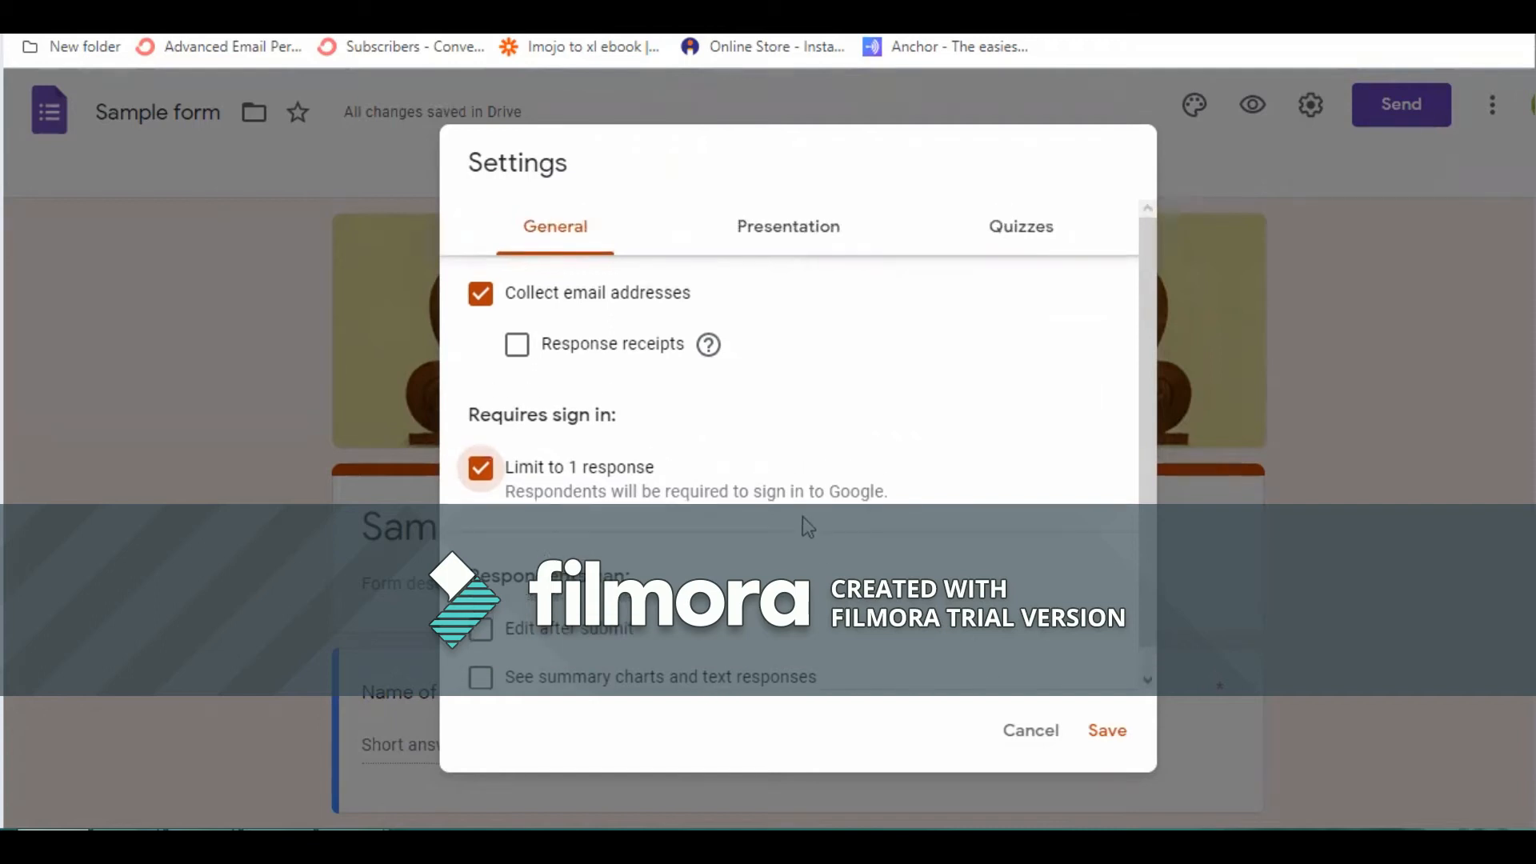
- Turn on shuffled question order in the form's presentation settings
{"action": "left_click", "coordinate": [796, 237]}
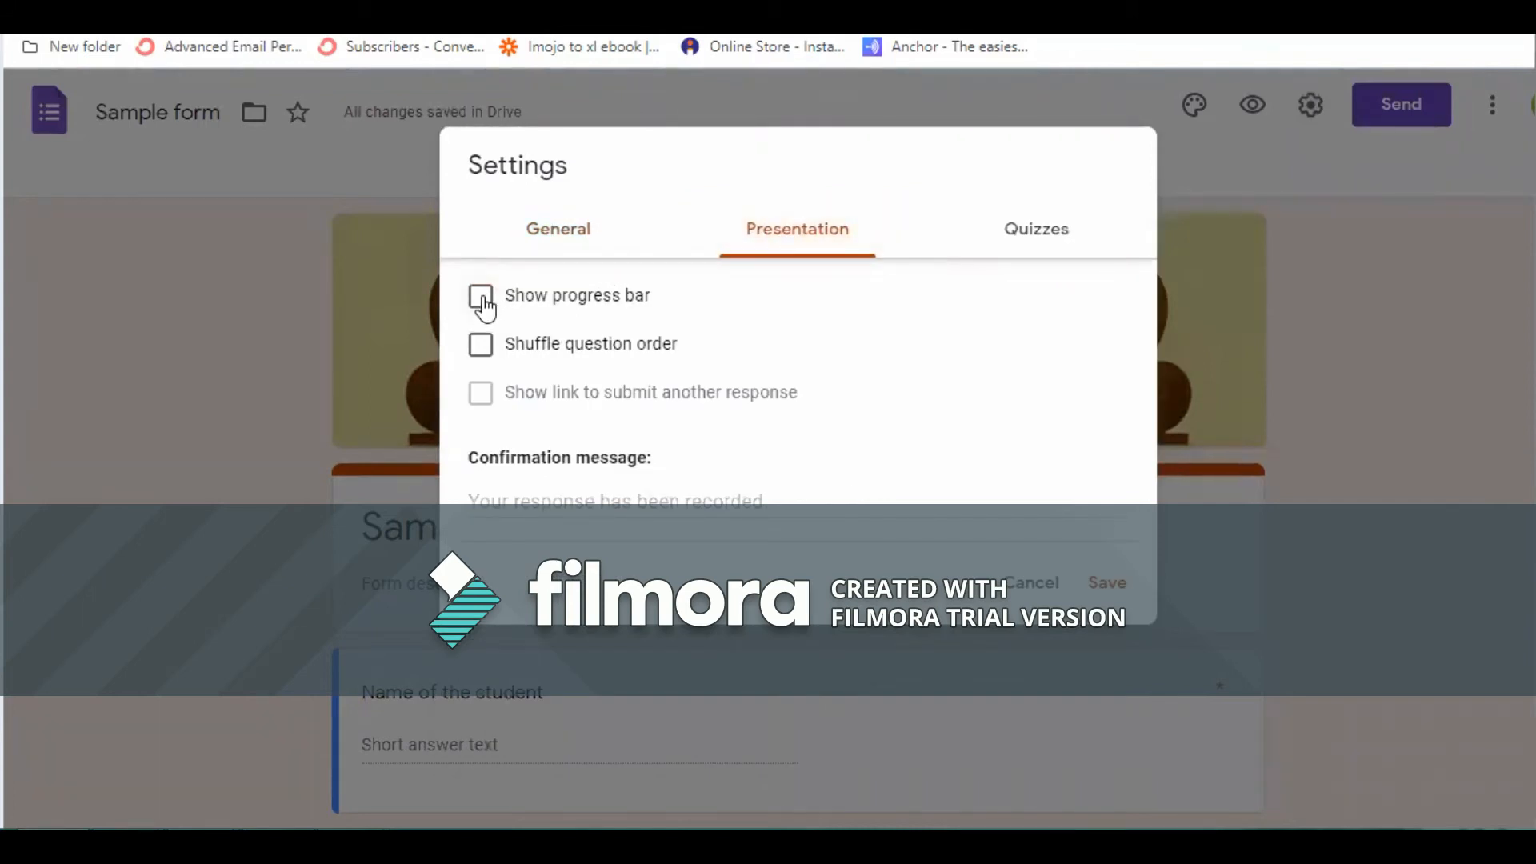
{"action": "left_click", "coordinate": [483, 352]}
{"action": "left_click", "coordinate": [472, 497]}
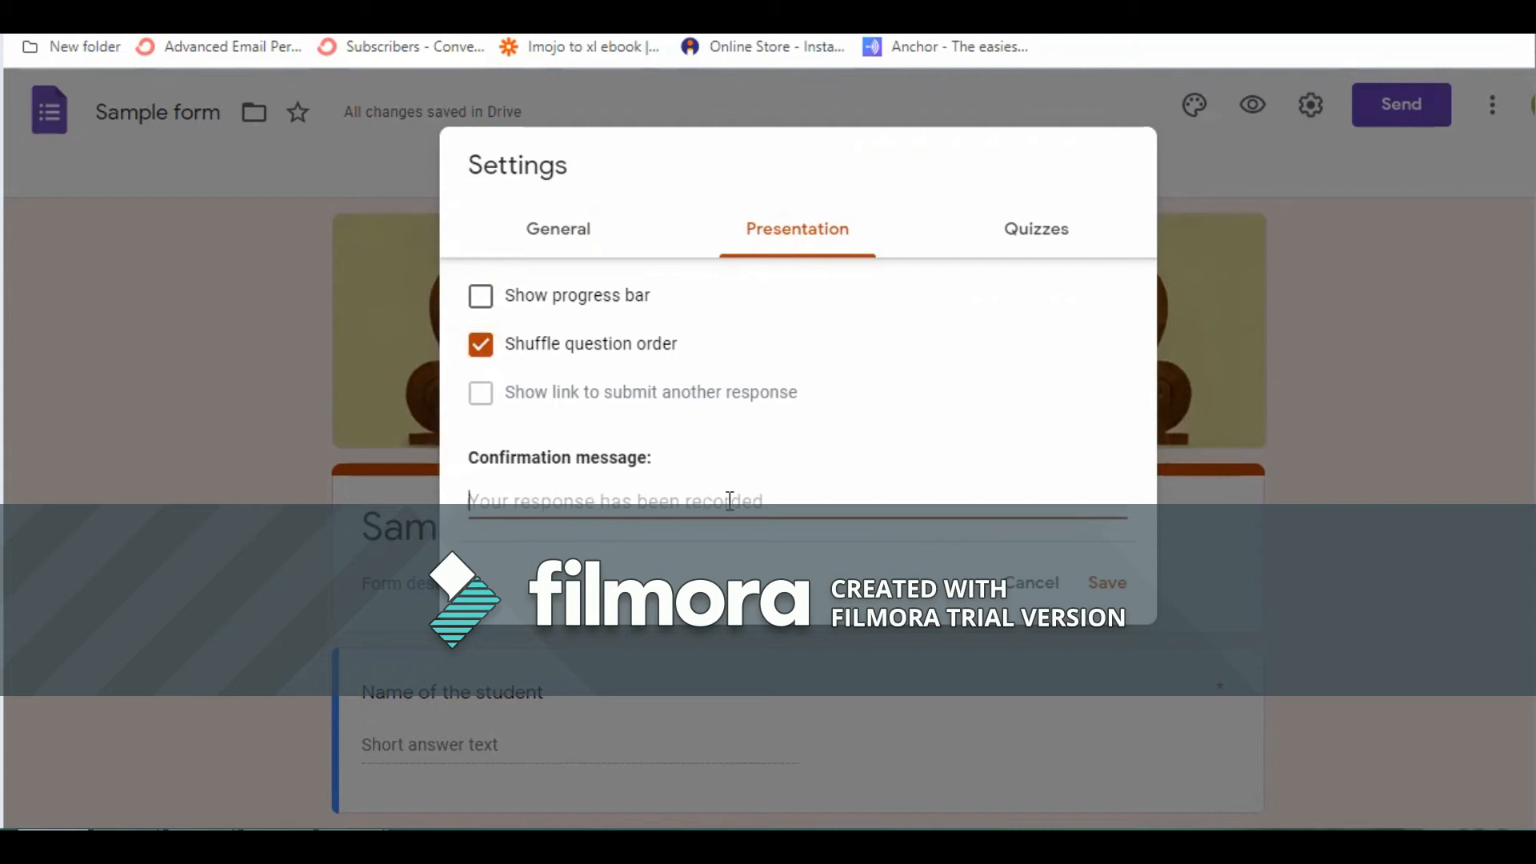
{"action": "type", "text": "Good "}
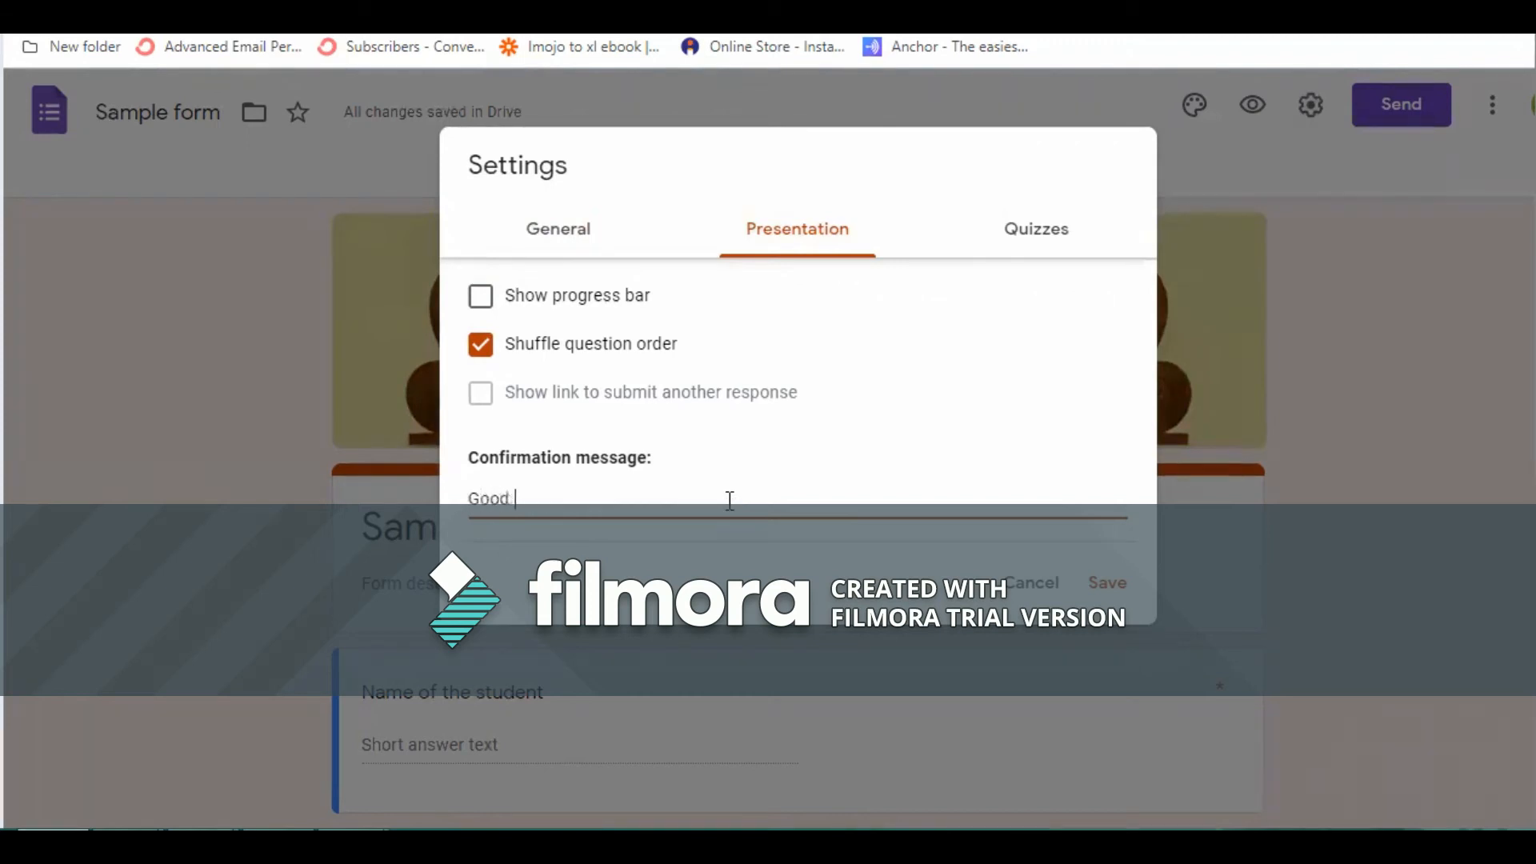
{"action": "type", "text": "job"}
{"action": "triple_click", "coordinate": [730, 500]}
{"action": "key", "text": "BackSpace"}
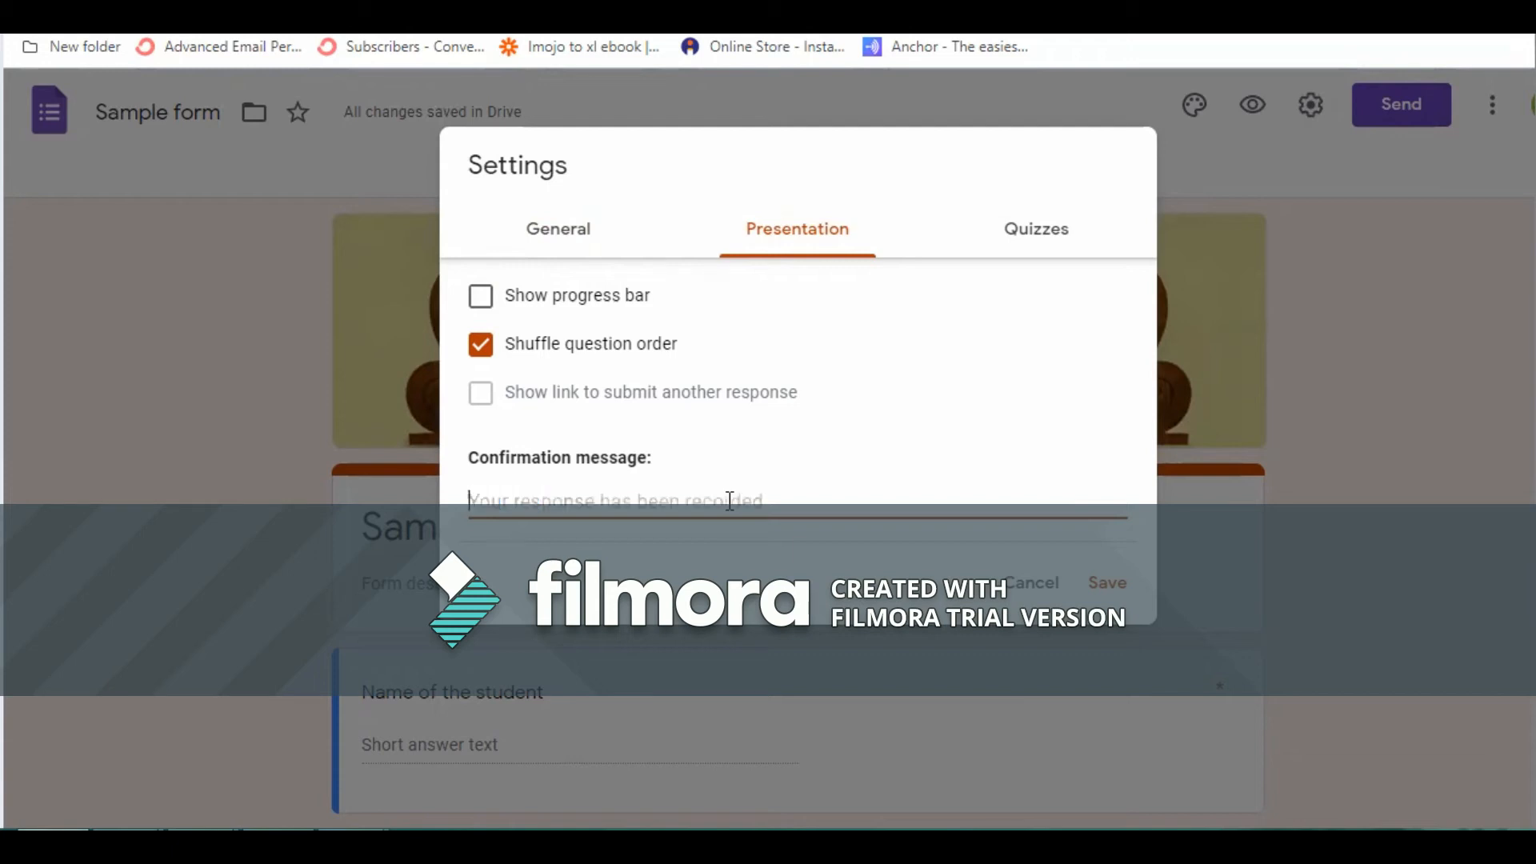
- Make the form a quiz and save the settings
{"action": "left_click", "coordinate": [1012, 259]}
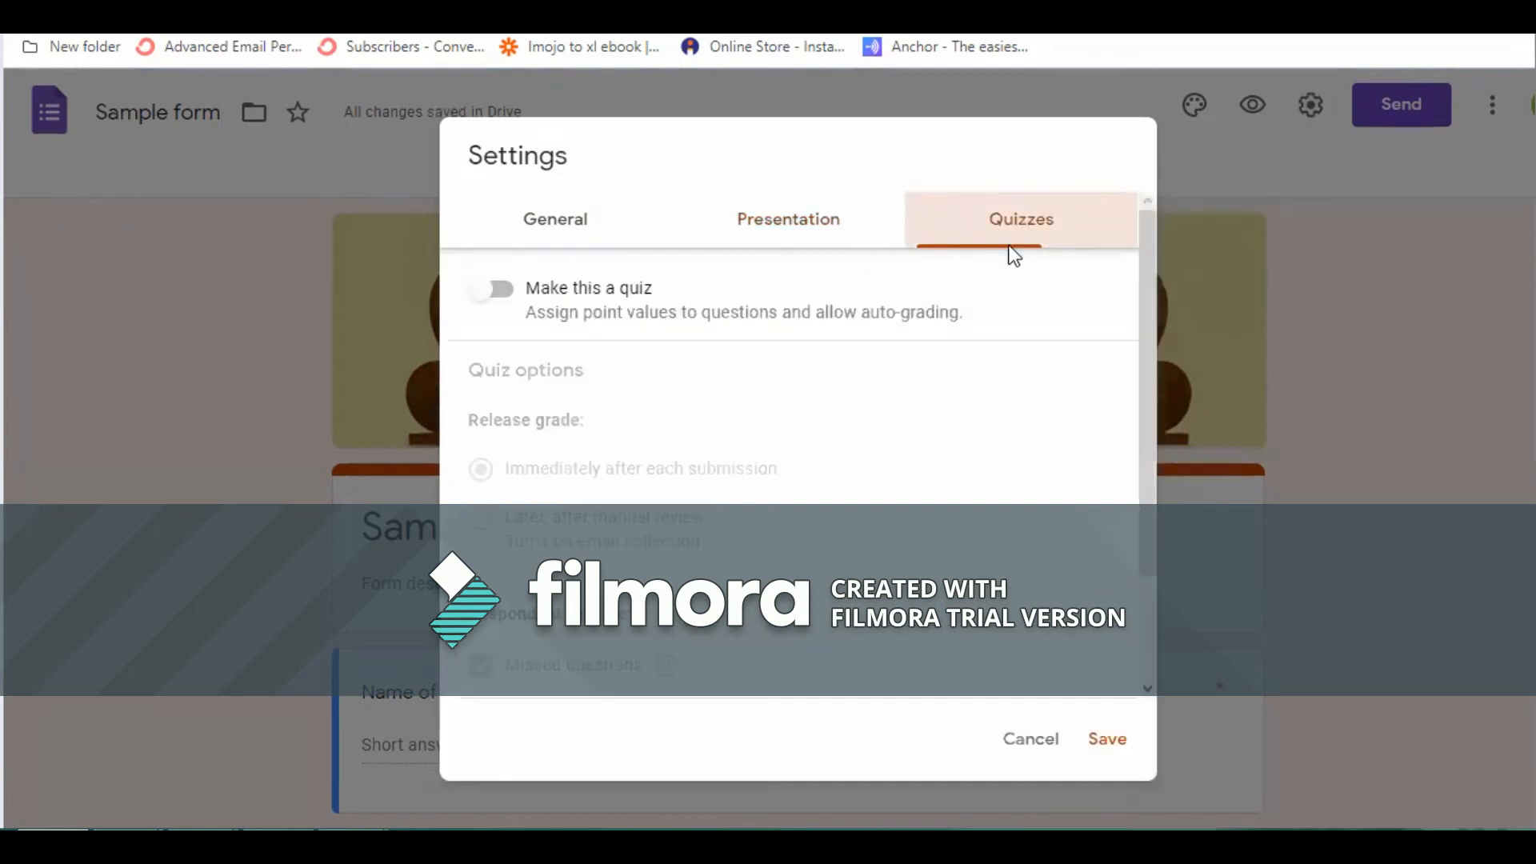
{"action": "left_click", "coordinate": [500, 296]}
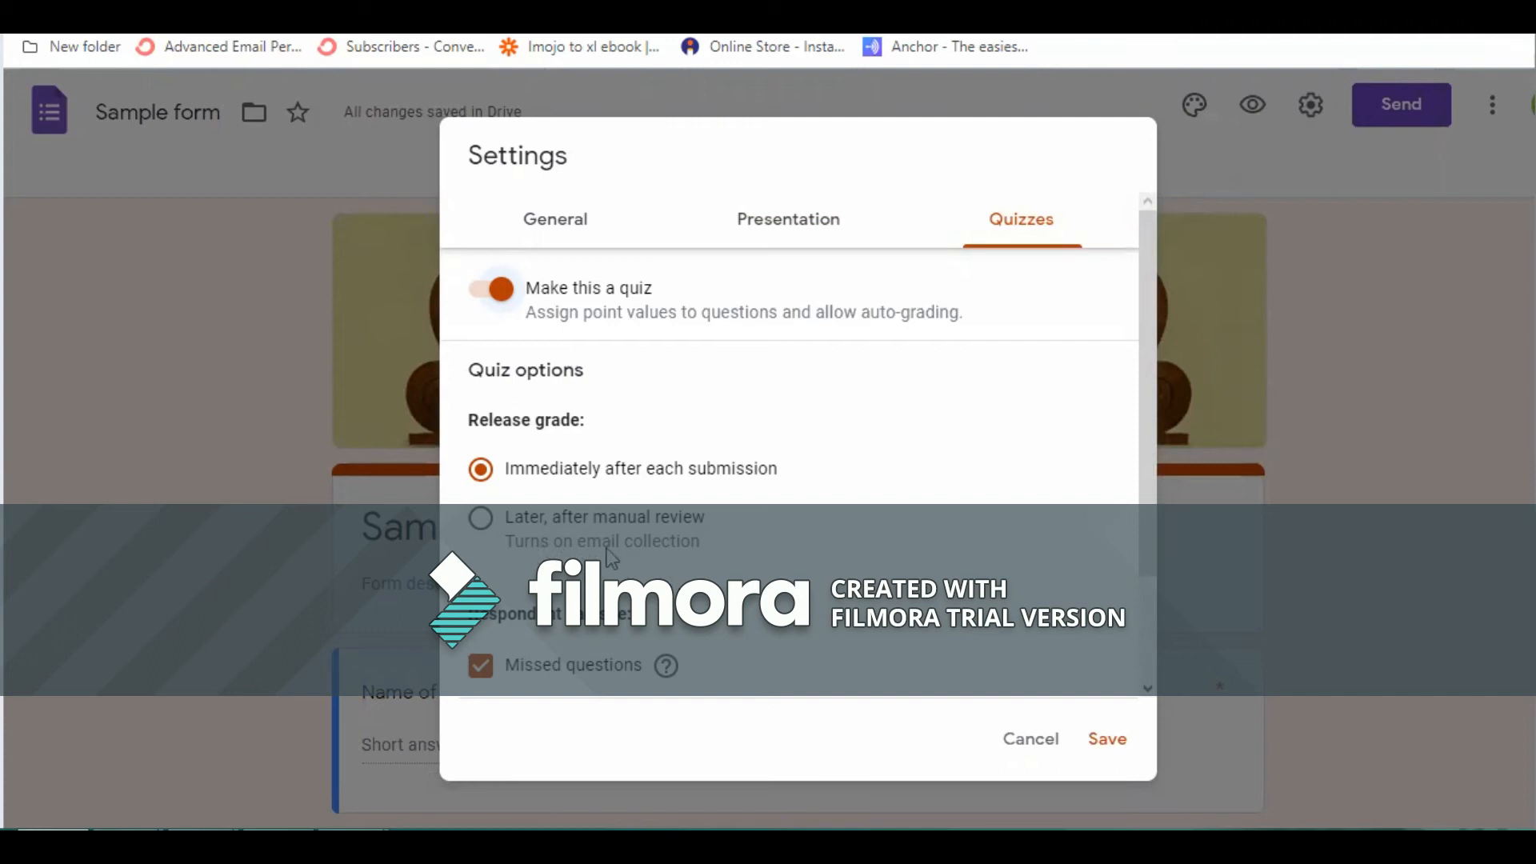
{"action": "scroll", "coordinate": [699, 570], "scroll_direction": "down", "scroll_amount": 1}
{"action": "scroll", "coordinate": [698, 570], "scroll_direction": "down", "scroll_amount": 1}
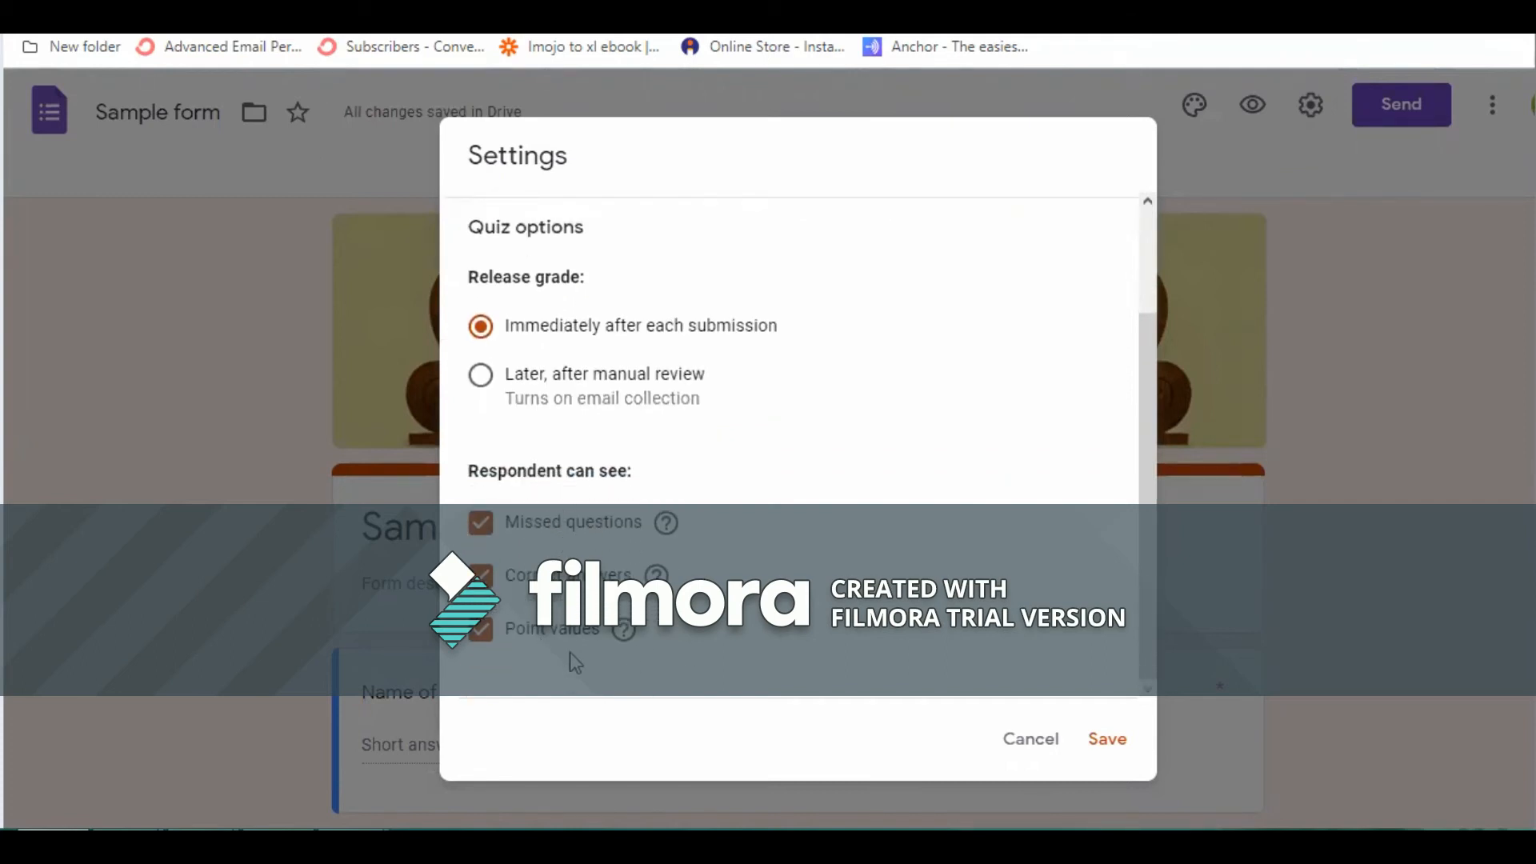
{"action": "left_click", "coordinate": [1111, 741]}
- Mark True as the correct answer to "India is a secular country." and give the question 1 point
{"action": "scroll", "coordinate": [1034, 444], "scroll_direction": "down", "scroll_amount": 12}
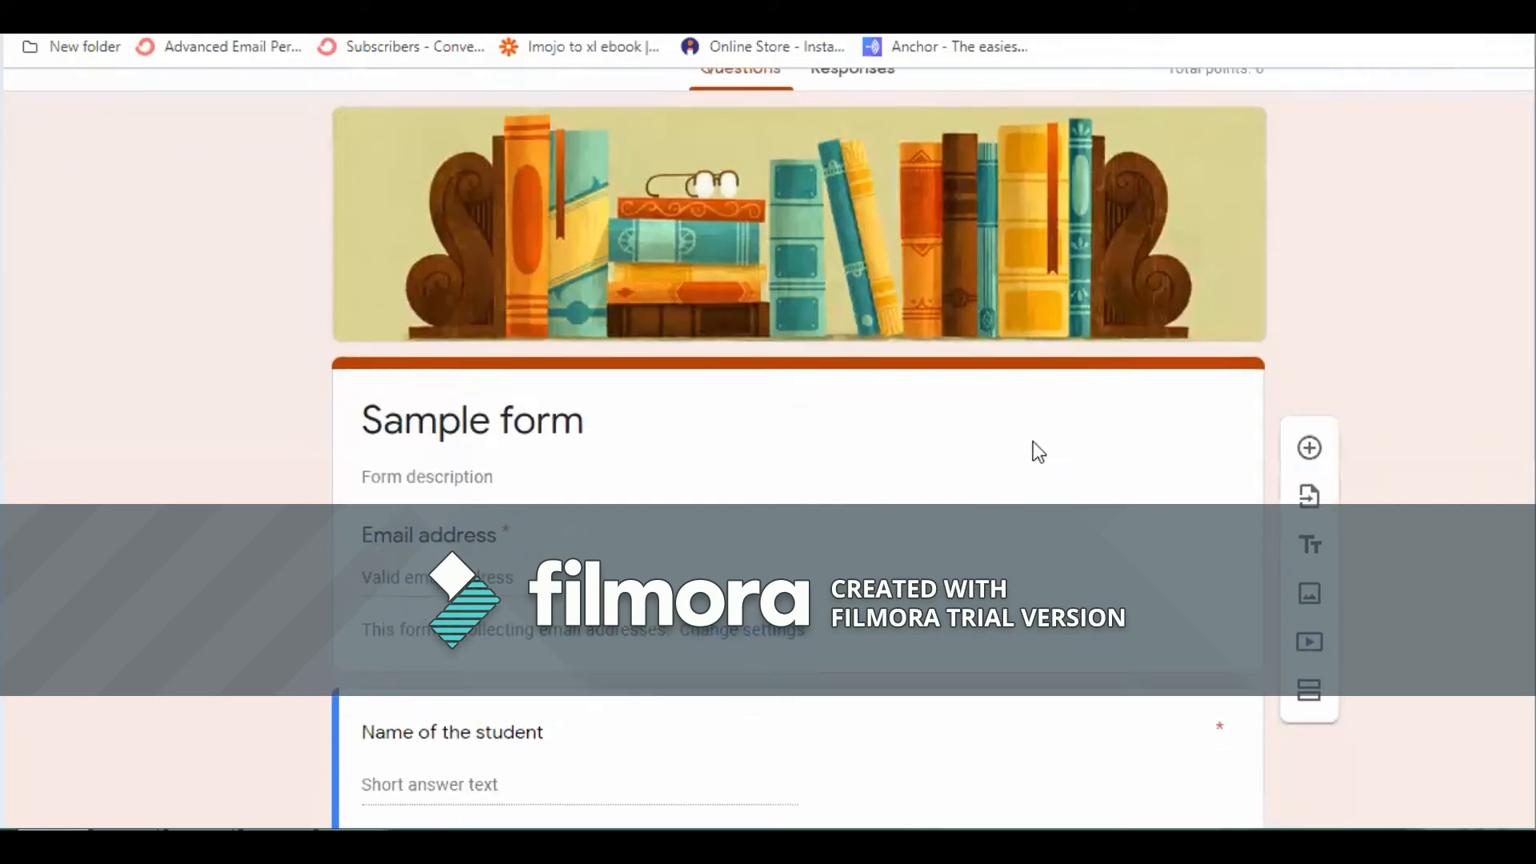
{"action": "scroll", "coordinate": [561, 529], "scroll_direction": "down", "scroll_amount": 9}
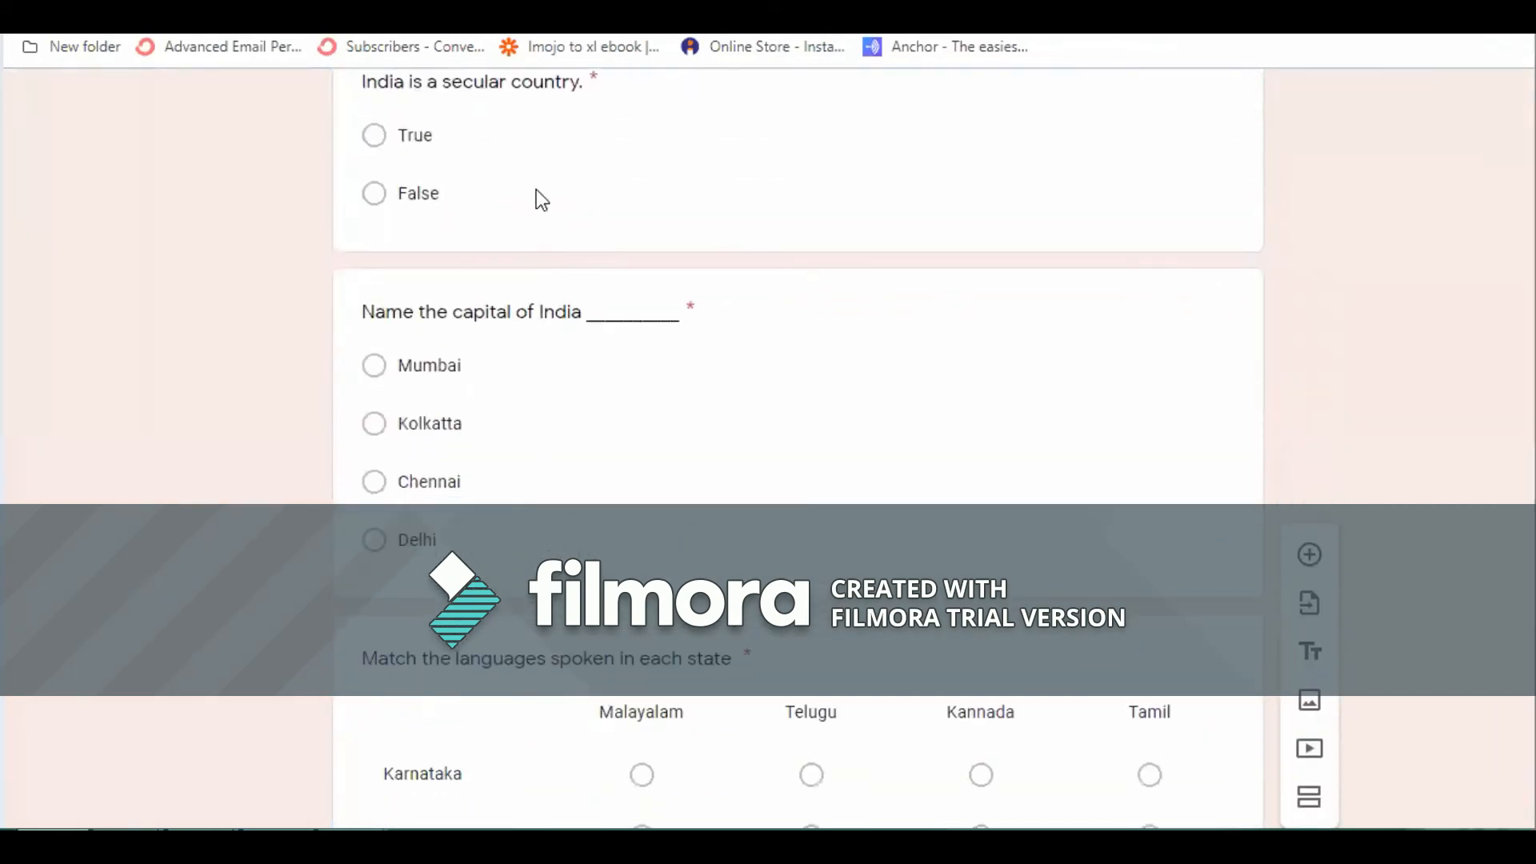
{"action": "left_click", "coordinate": [542, 200]}
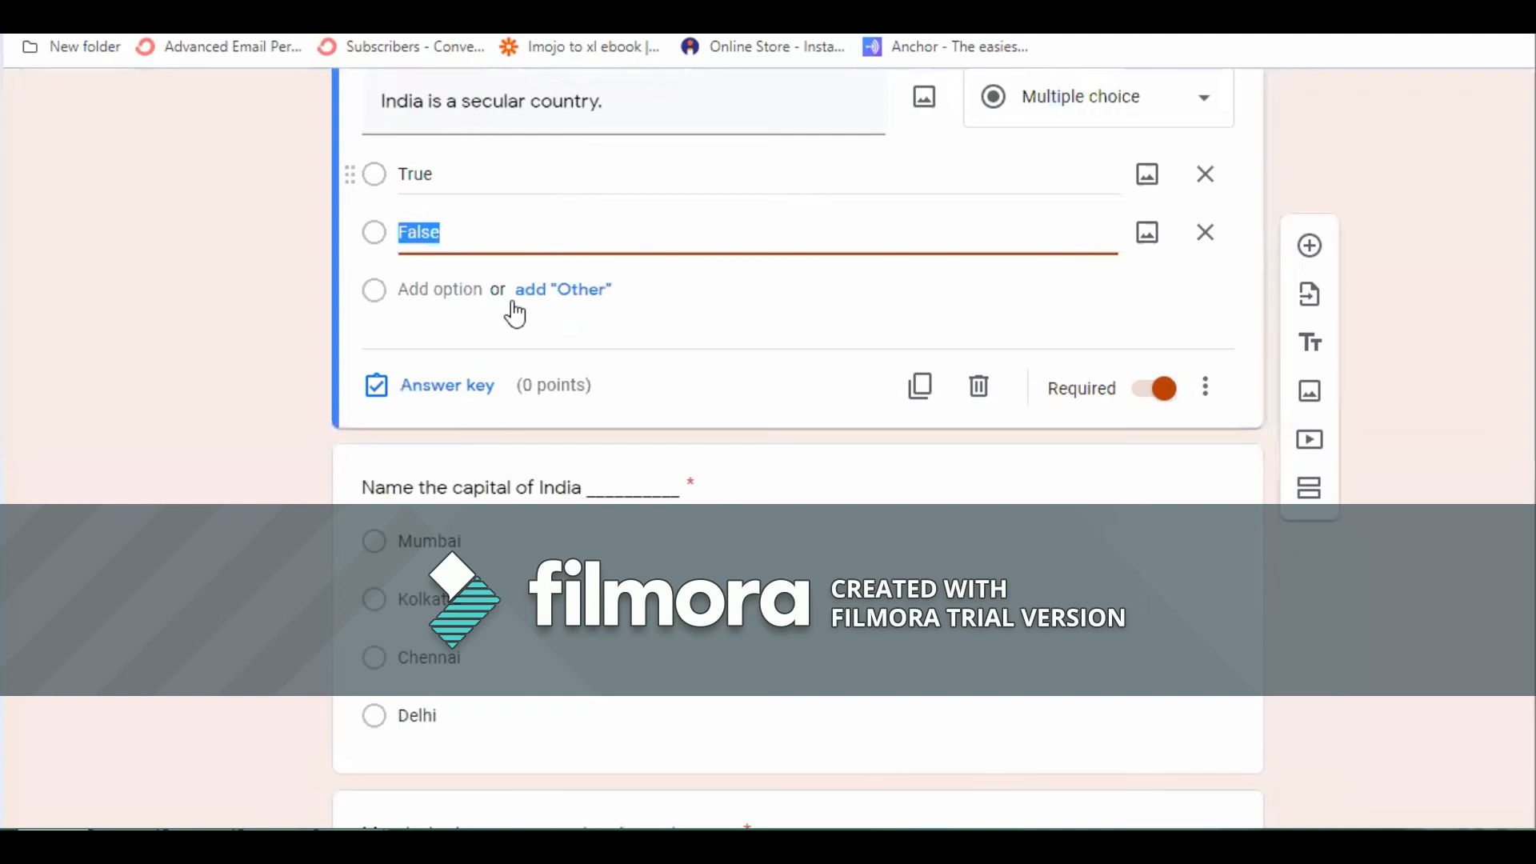
{"action": "left_click", "coordinate": [480, 400]}
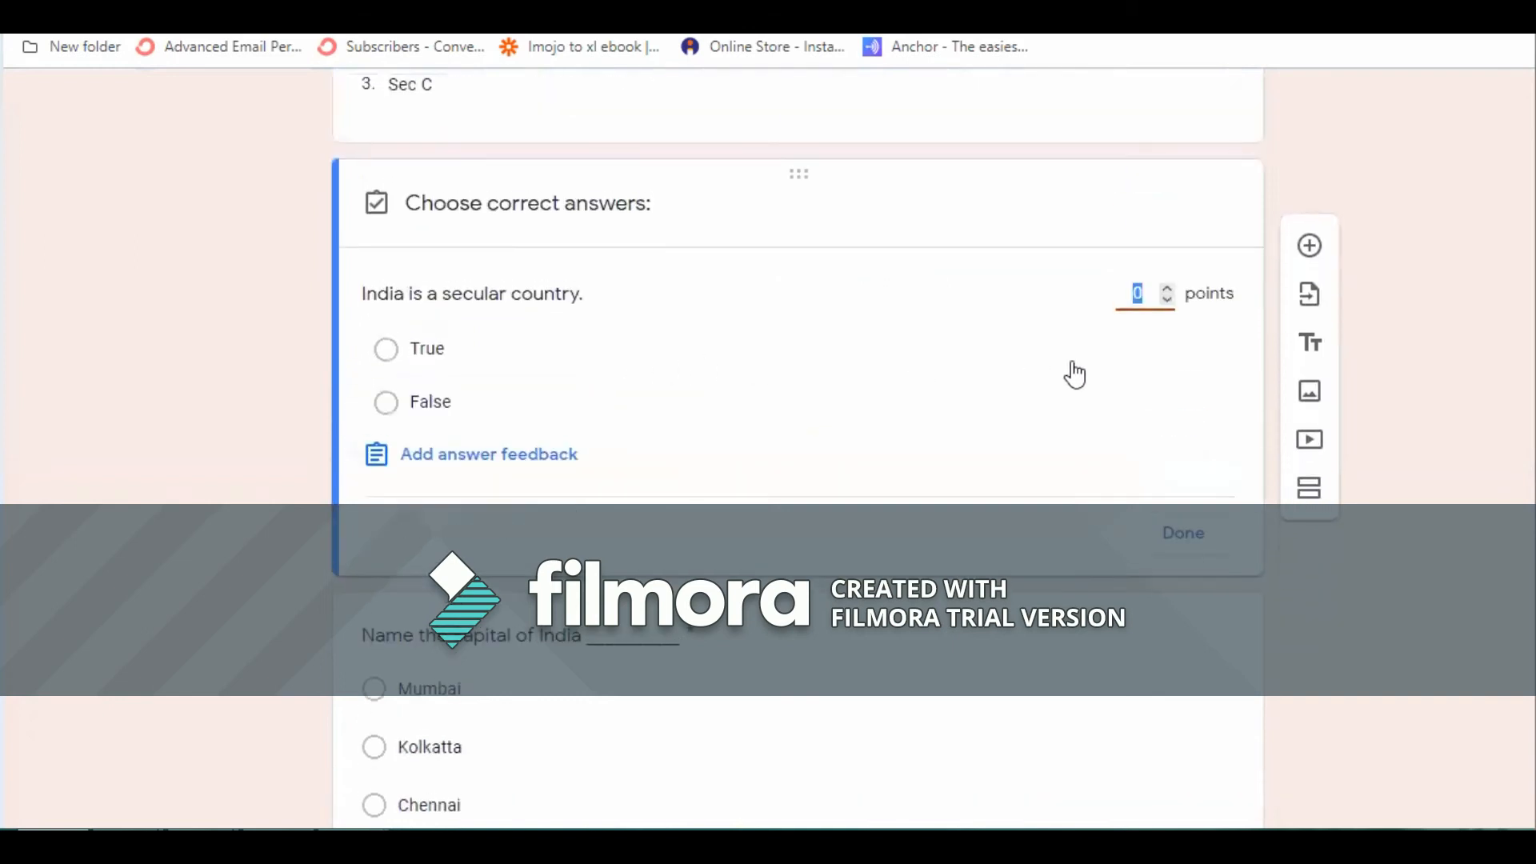
{"action": "left_click", "coordinate": [1111, 366]}
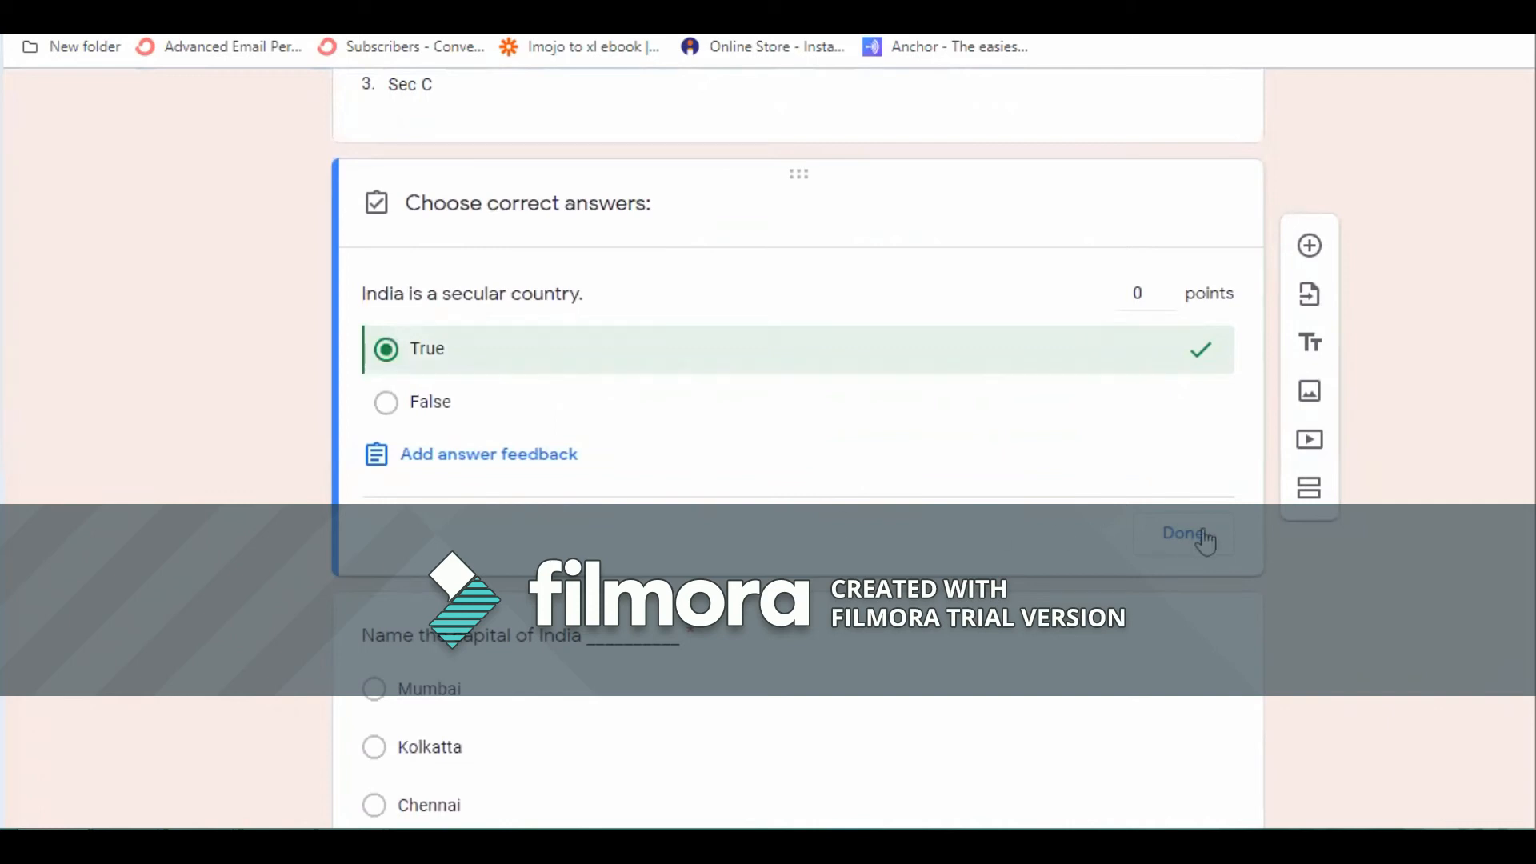
{"action": "left_click", "coordinate": [1149, 298]}
{"action": "left_click", "coordinate": [1184, 534]}
- Mark Delhi as the correct answer to the capital of India question and give it 1 point
{"action": "scroll", "coordinate": [640, 572], "scroll_direction": "down", "scroll_amount": 2}
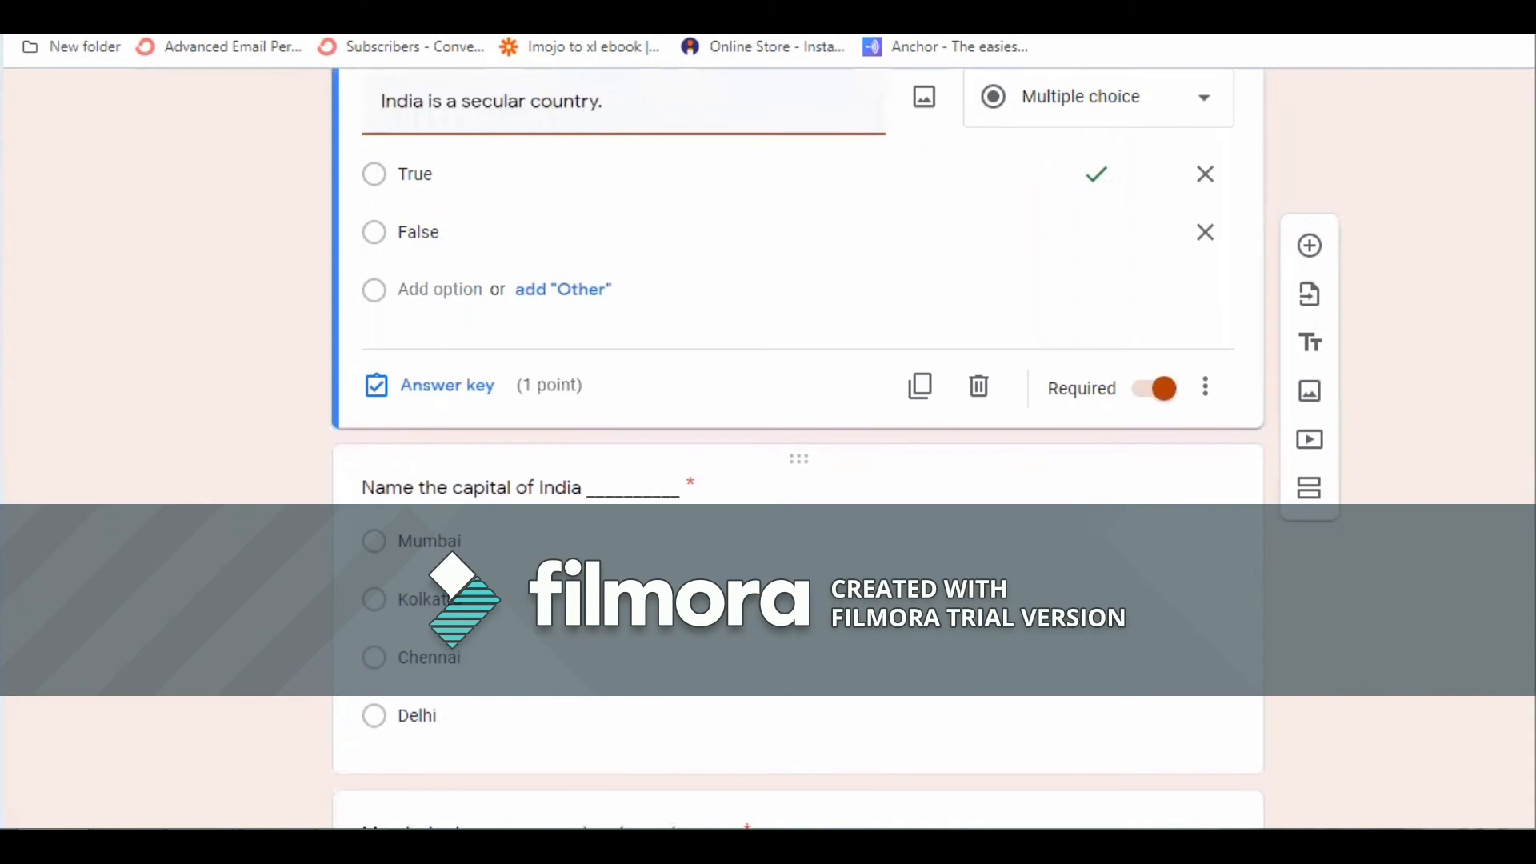
{"action": "left_click", "coordinate": [376, 715]}
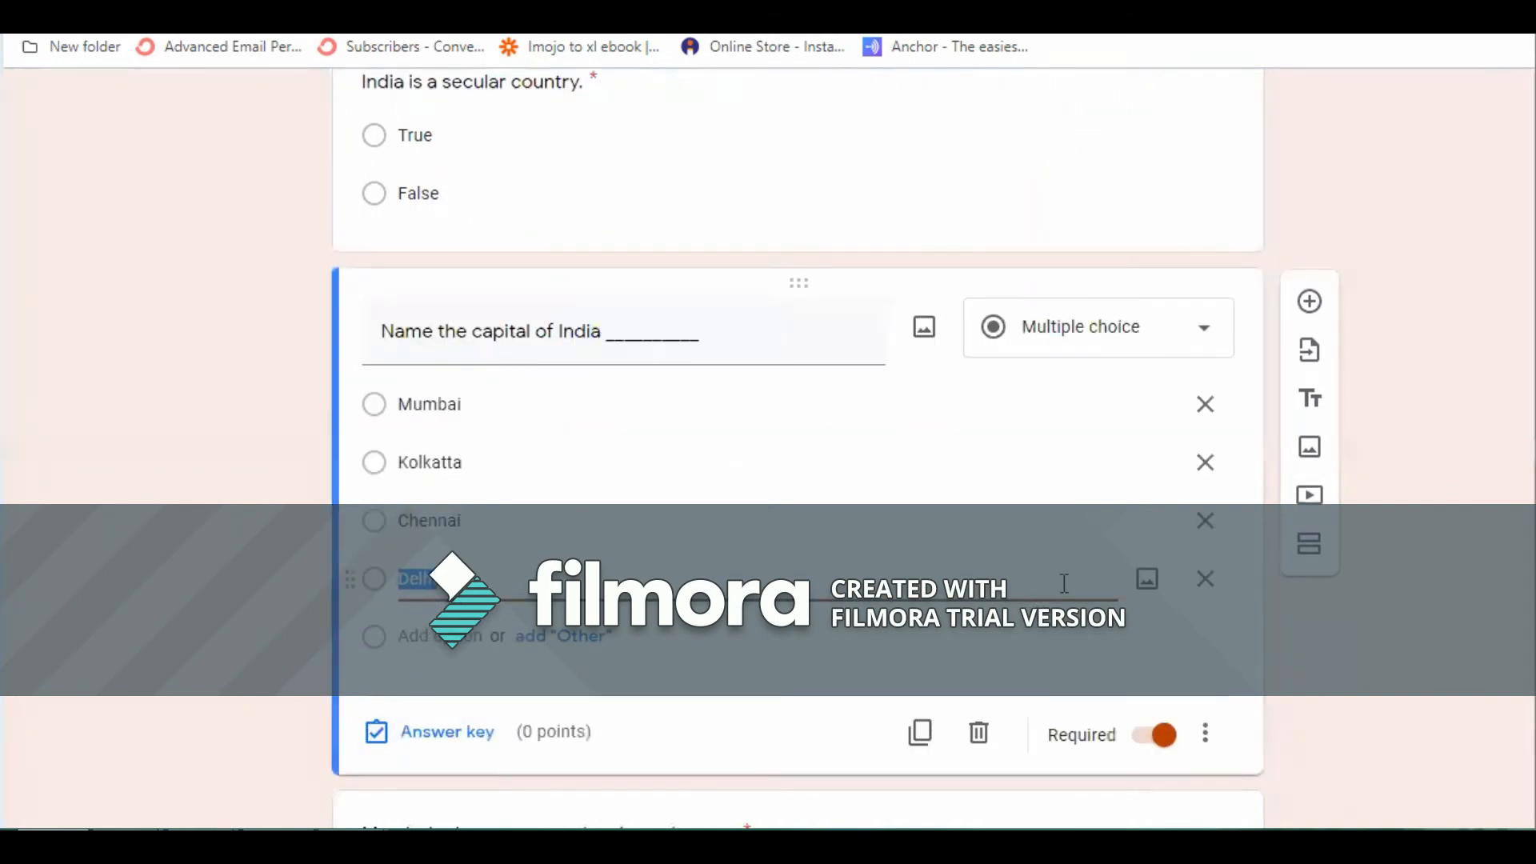
{"action": "left_click", "coordinate": [471, 725]}
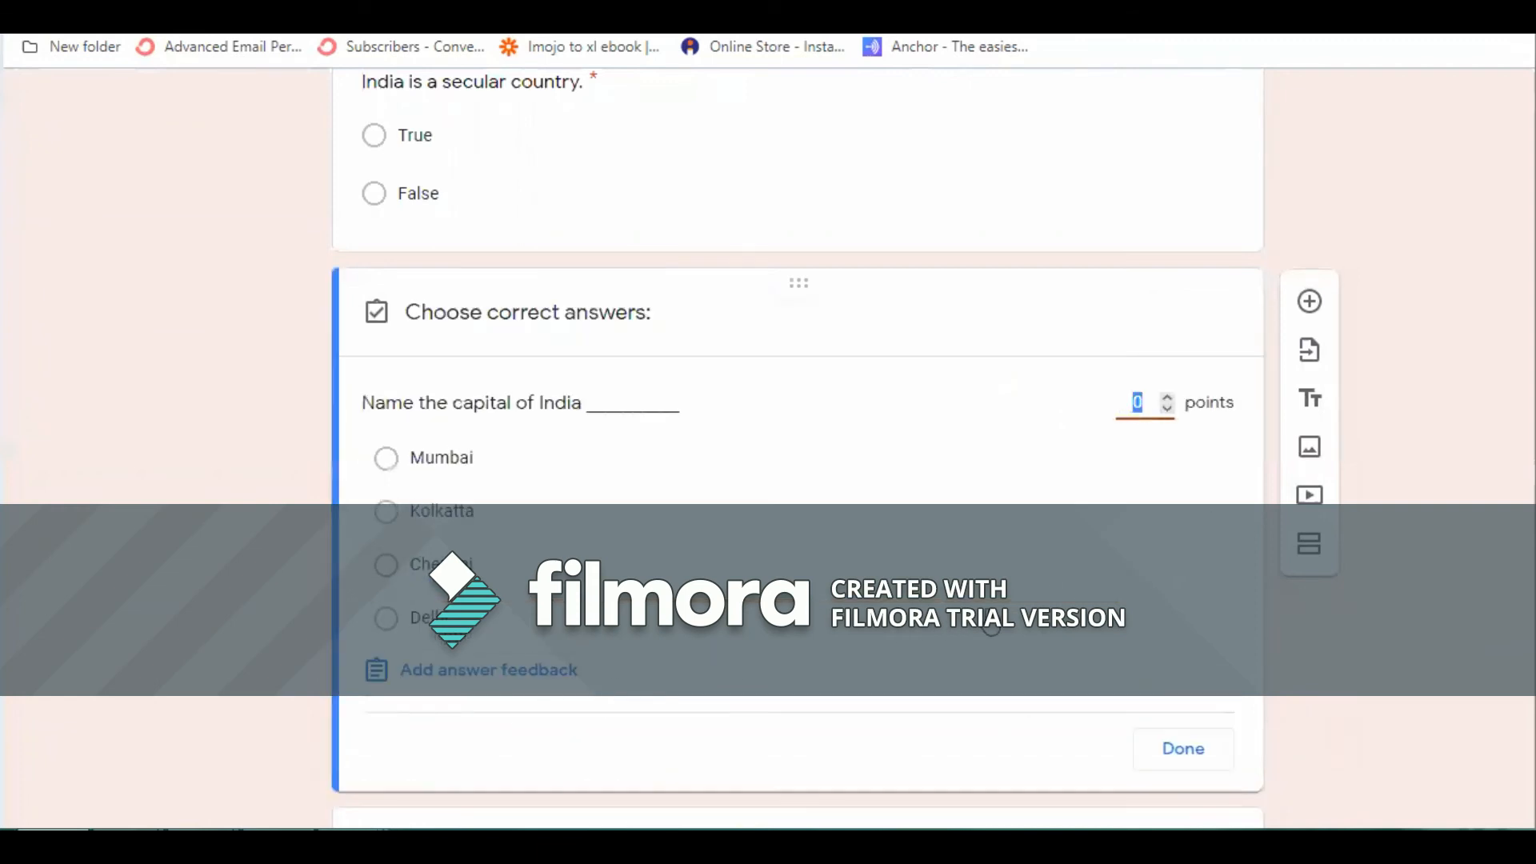
{"action": "left_click", "coordinate": [1169, 655]}
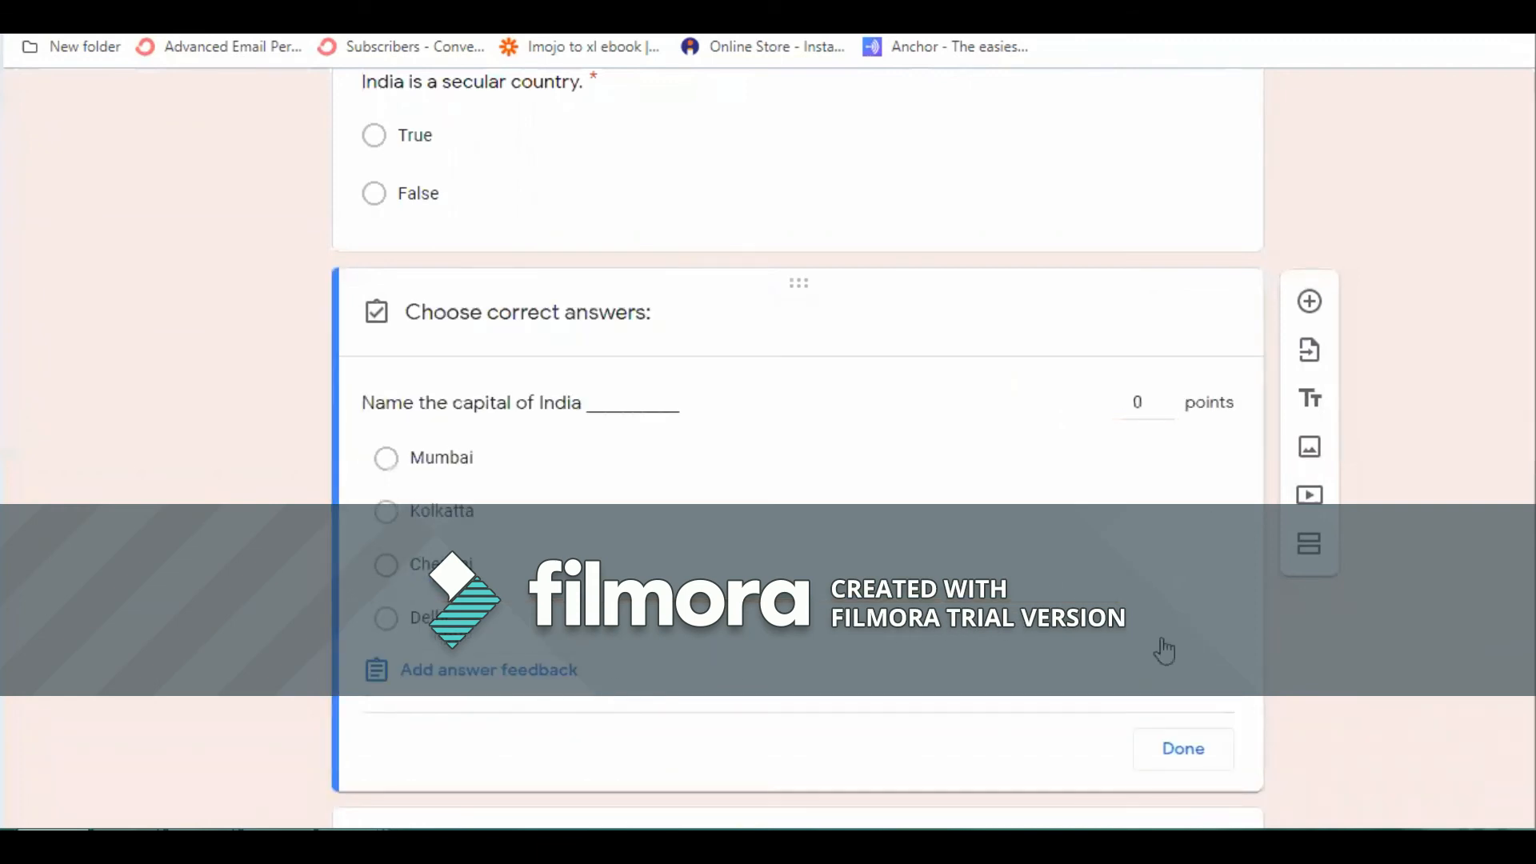
{"action": "left_click", "coordinate": [483, 624]}
{"action": "left_click", "coordinate": [1140, 403]}
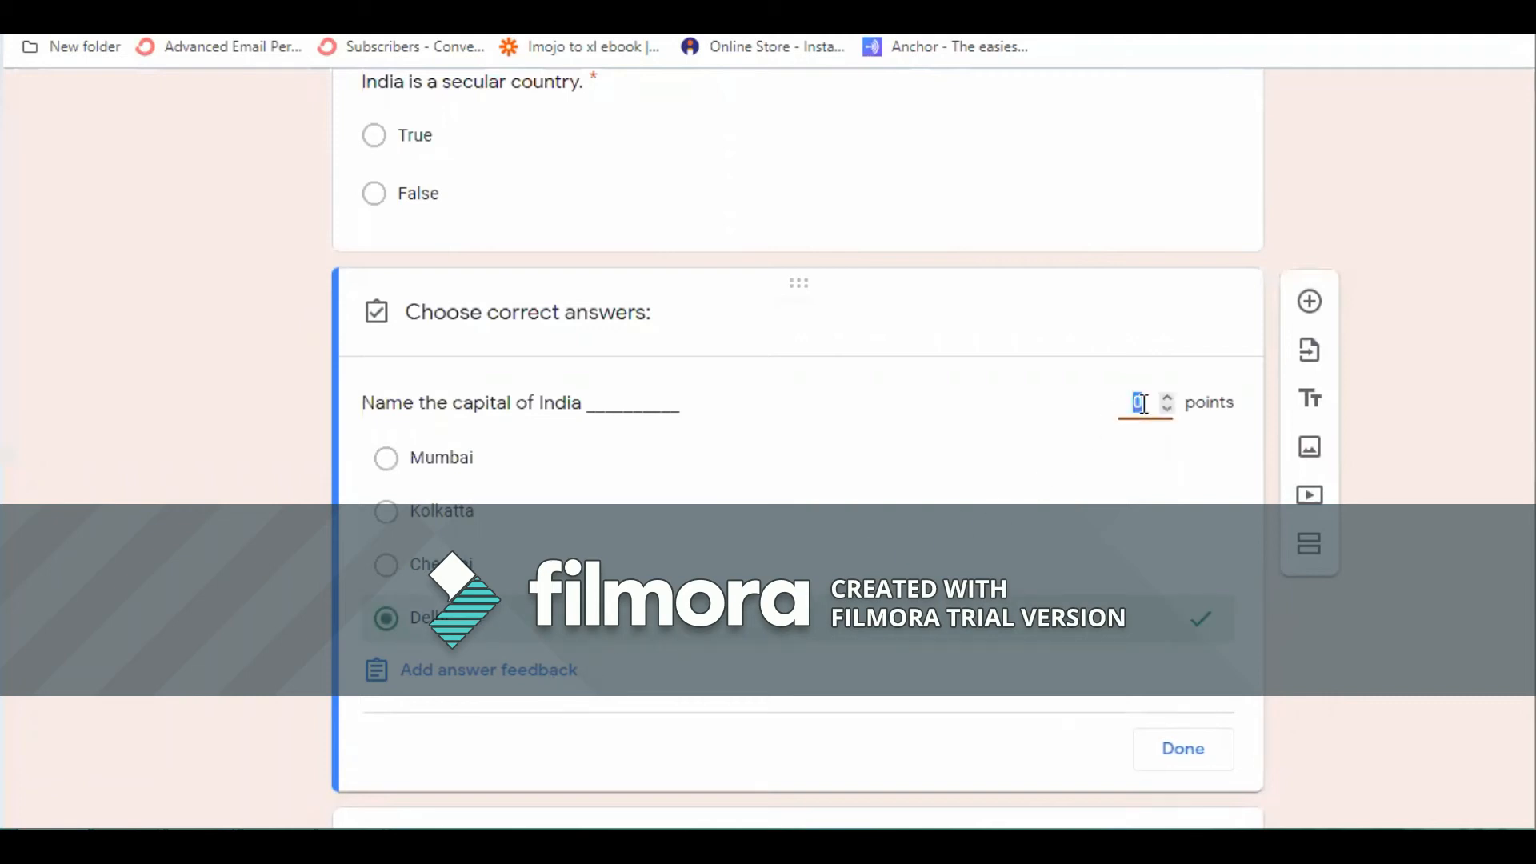
{"action": "type", "text": "1"}
- Set the language grid's answer key: Karnataka–Kannada, Kerala–Malayalam, Tamil nadu–Tamil, Andhra Pradesh–Telugu, with 1 point per row
{"action": "scroll", "coordinate": [857, 514], "scroll_direction": "down", "scroll_amount": 6}
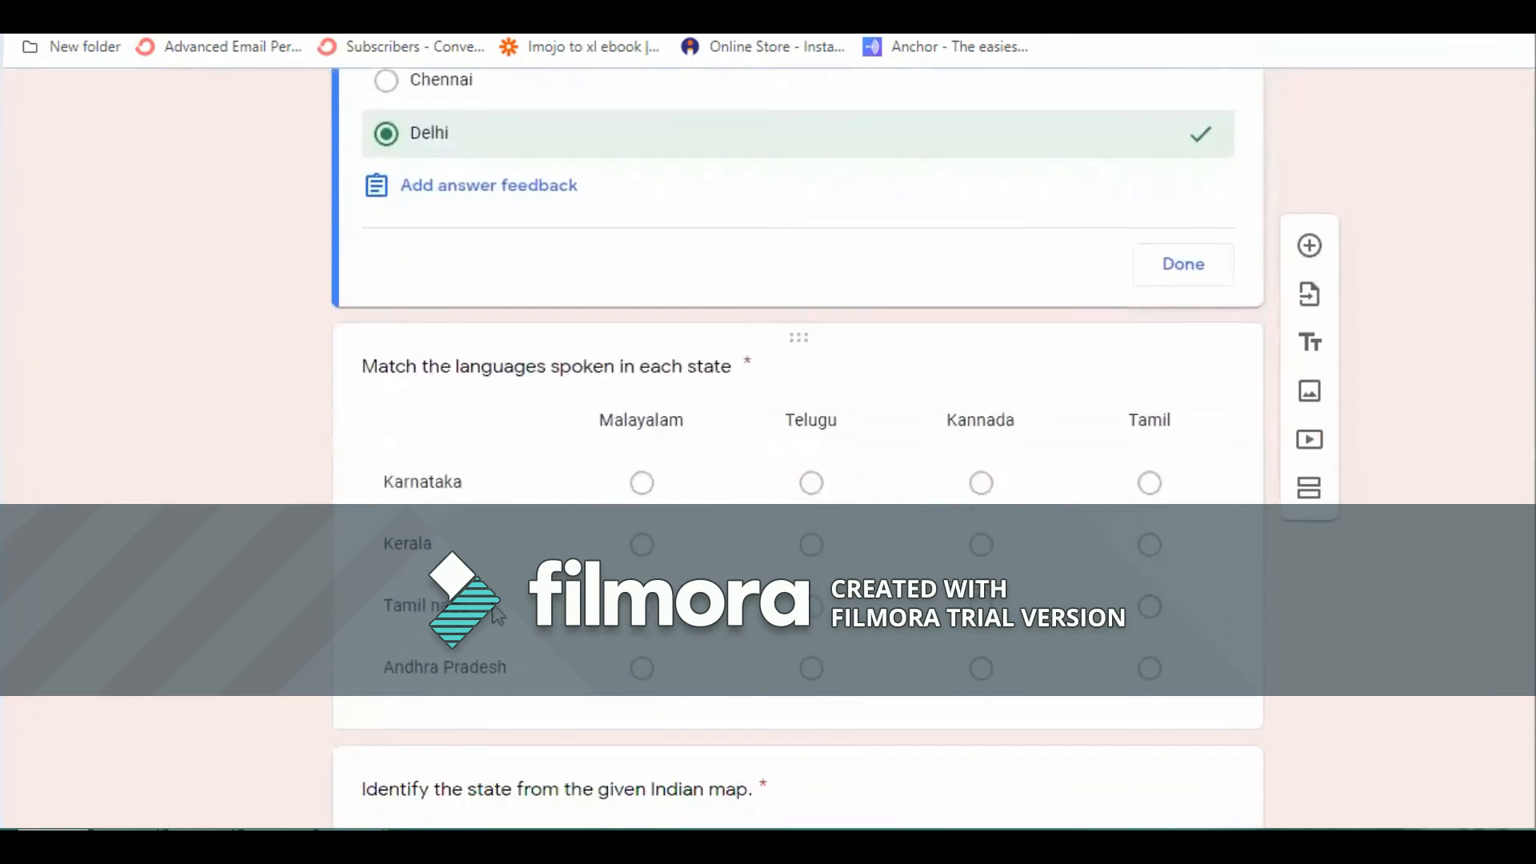
{"action": "left_click", "coordinate": [494, 618]}
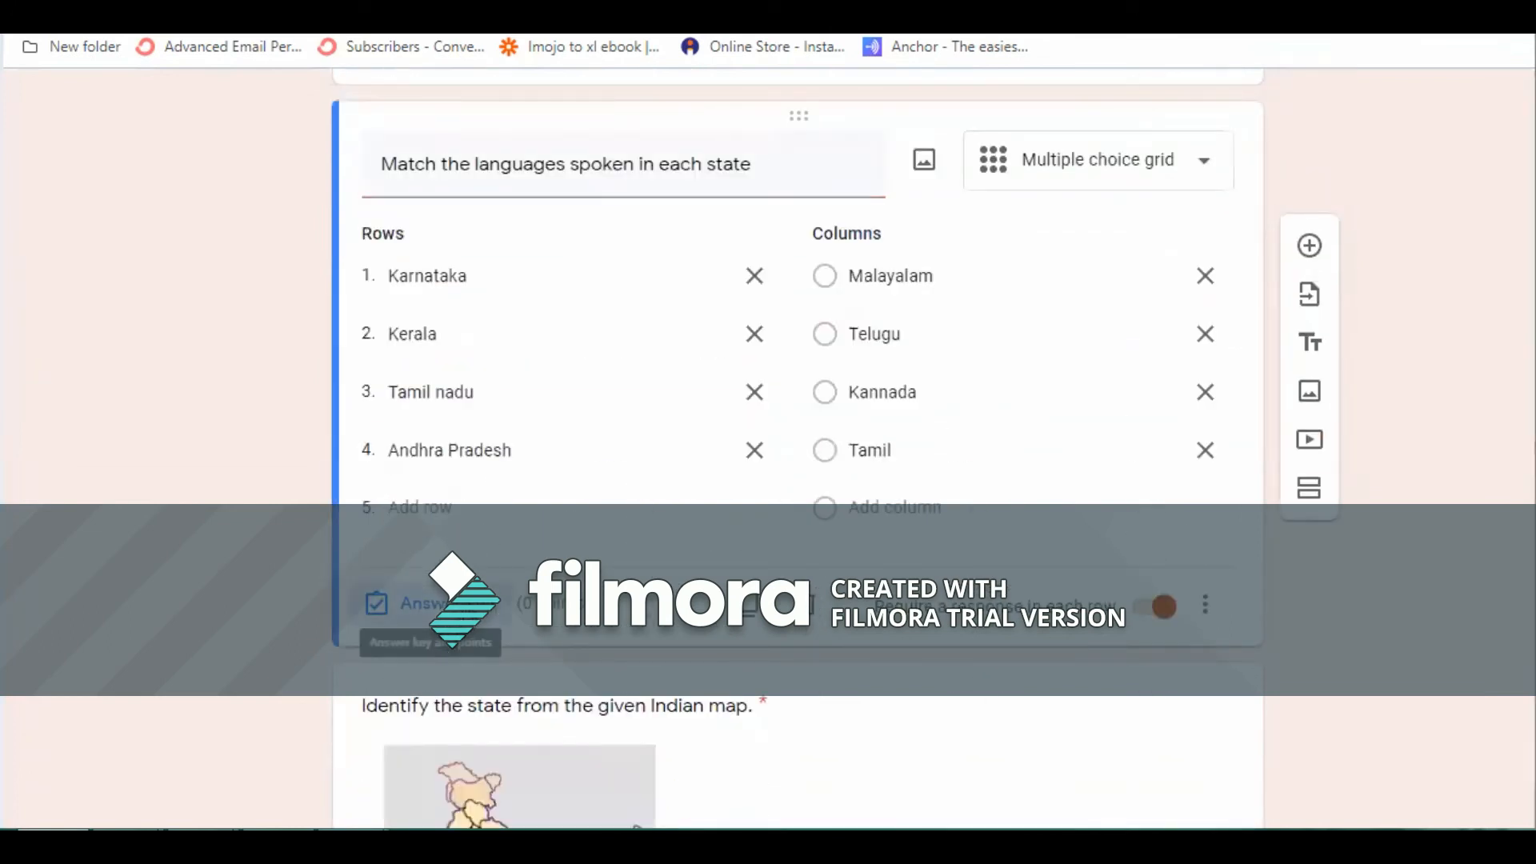
{"action": "left_click", "coordinate": [376, 603]}
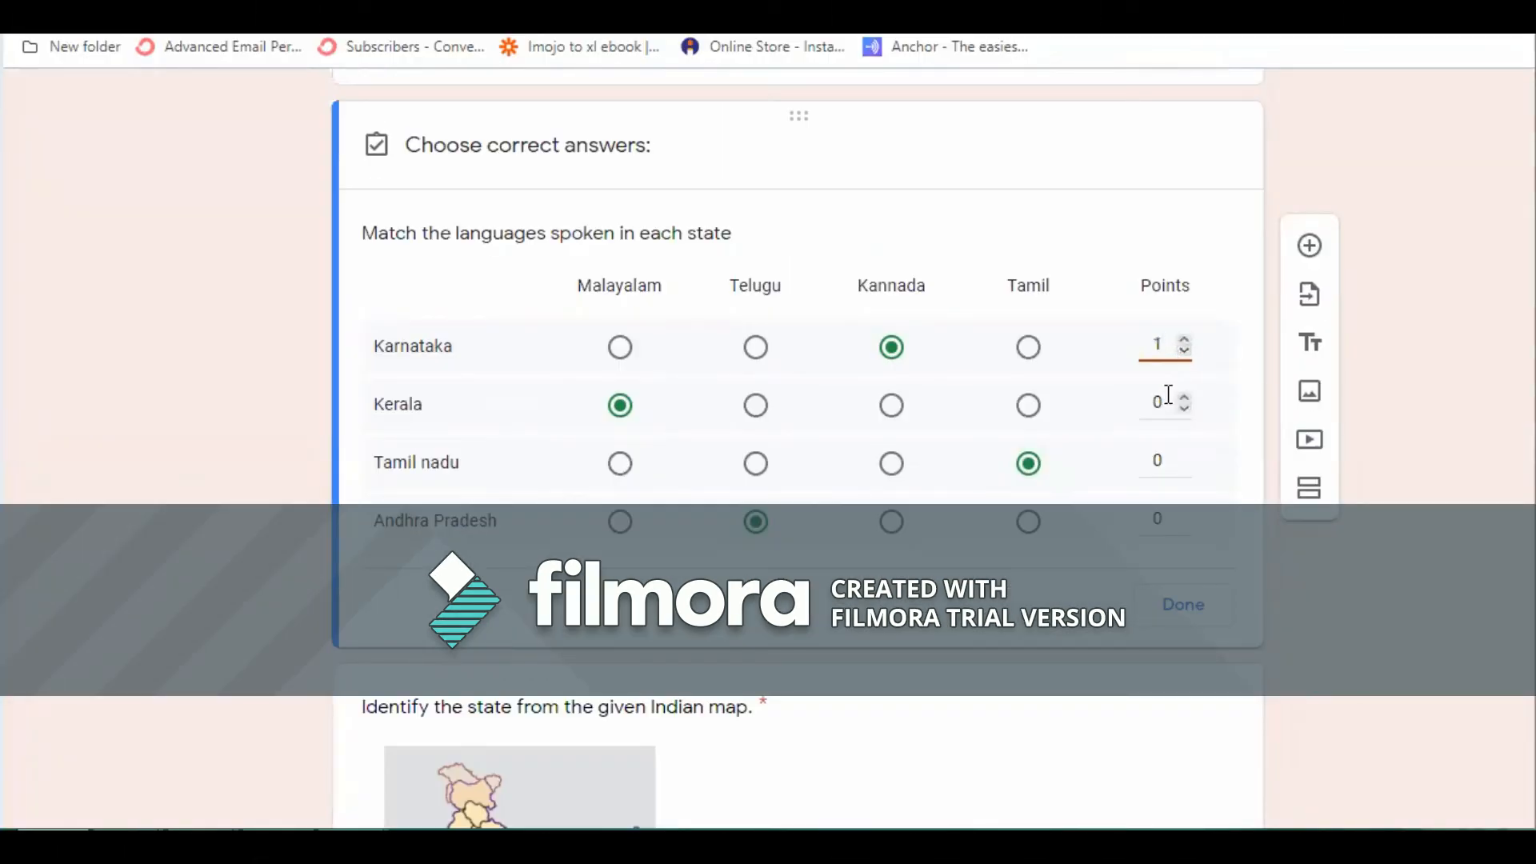
{"action": "left_click", "coordinate": [1183, 394]}
{"action": "double_click", "coordinate": [1184, 513]}
{"action": "left_click", "coordinate": [1187, 609]}
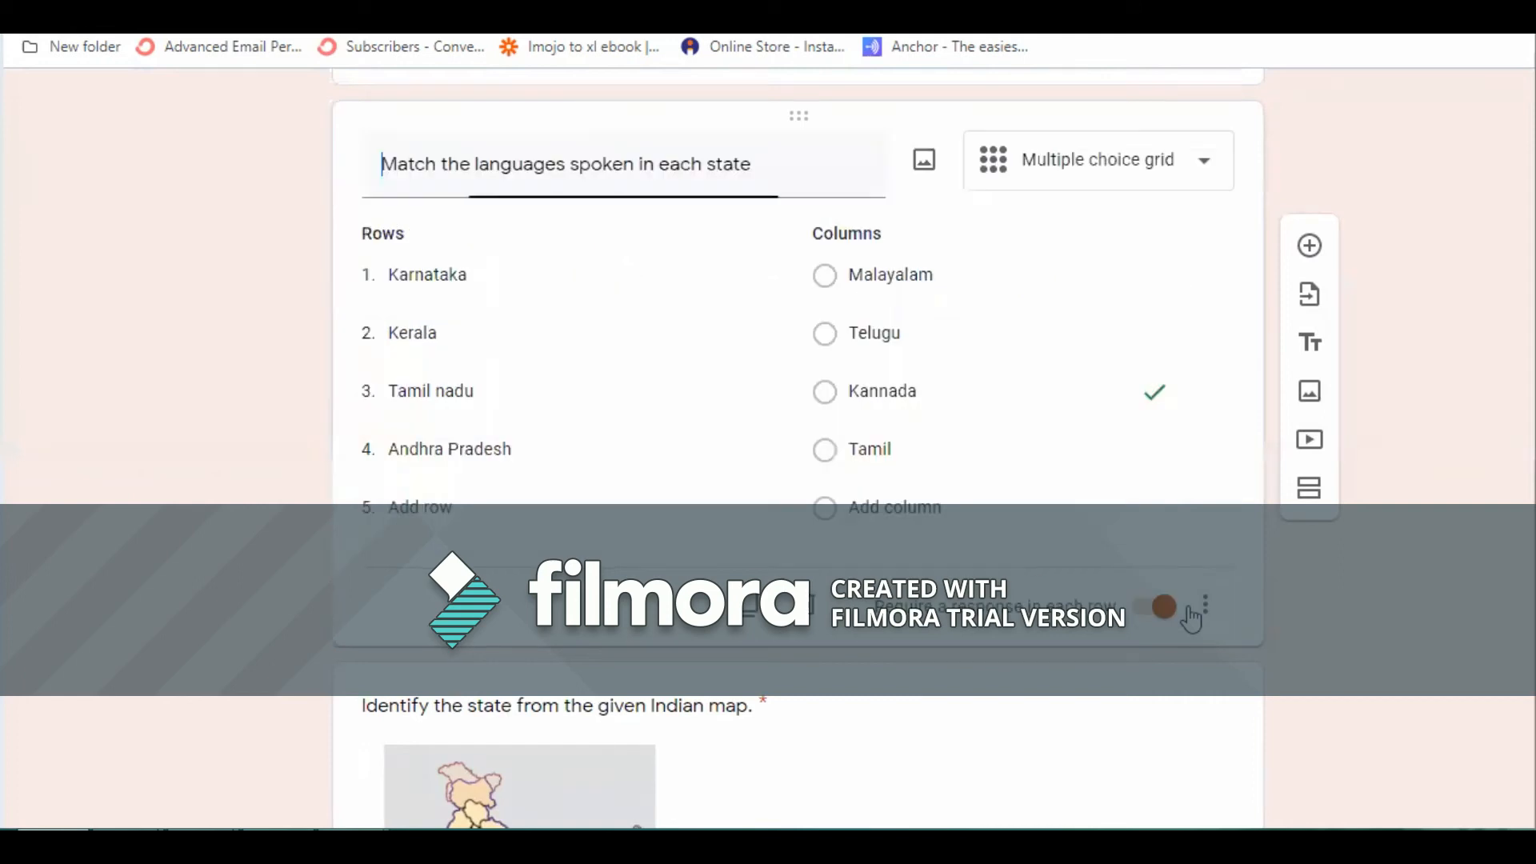
- Mark Madhya Pradesh as the correct answer to the Indian map question and give it 1 point
{"action": "scroll", "coordinate": [653, 534], "scroll_direction": "down", "scroll_amount": 5}
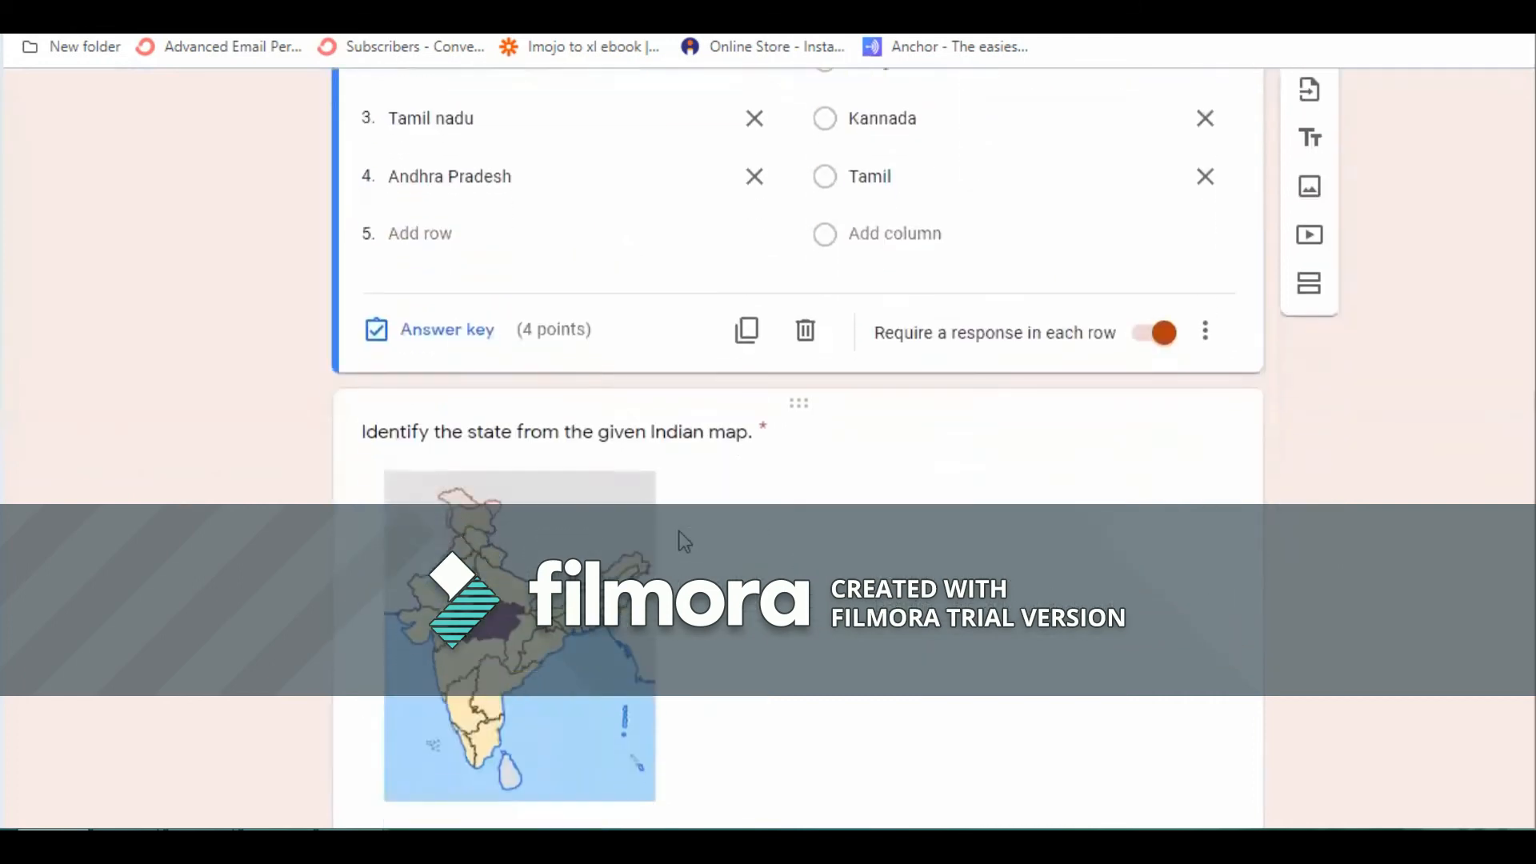
{"action": "scroll", "coordinate": [637, 367], "scroll_direction": "up", "scroll_amount": 10}
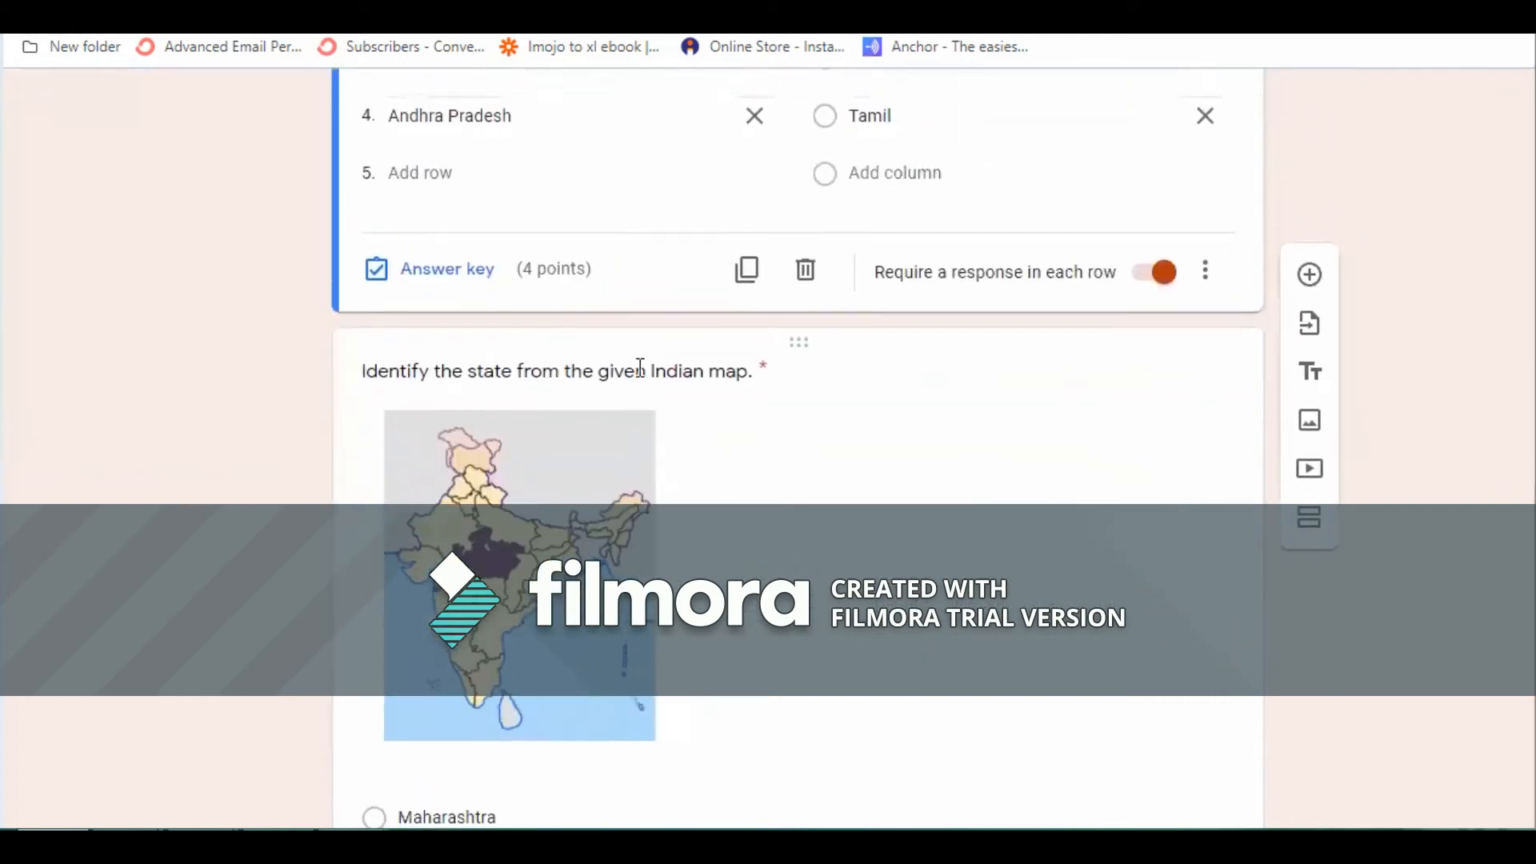
{"action": "left_click", "coordinate": [609, 502]}
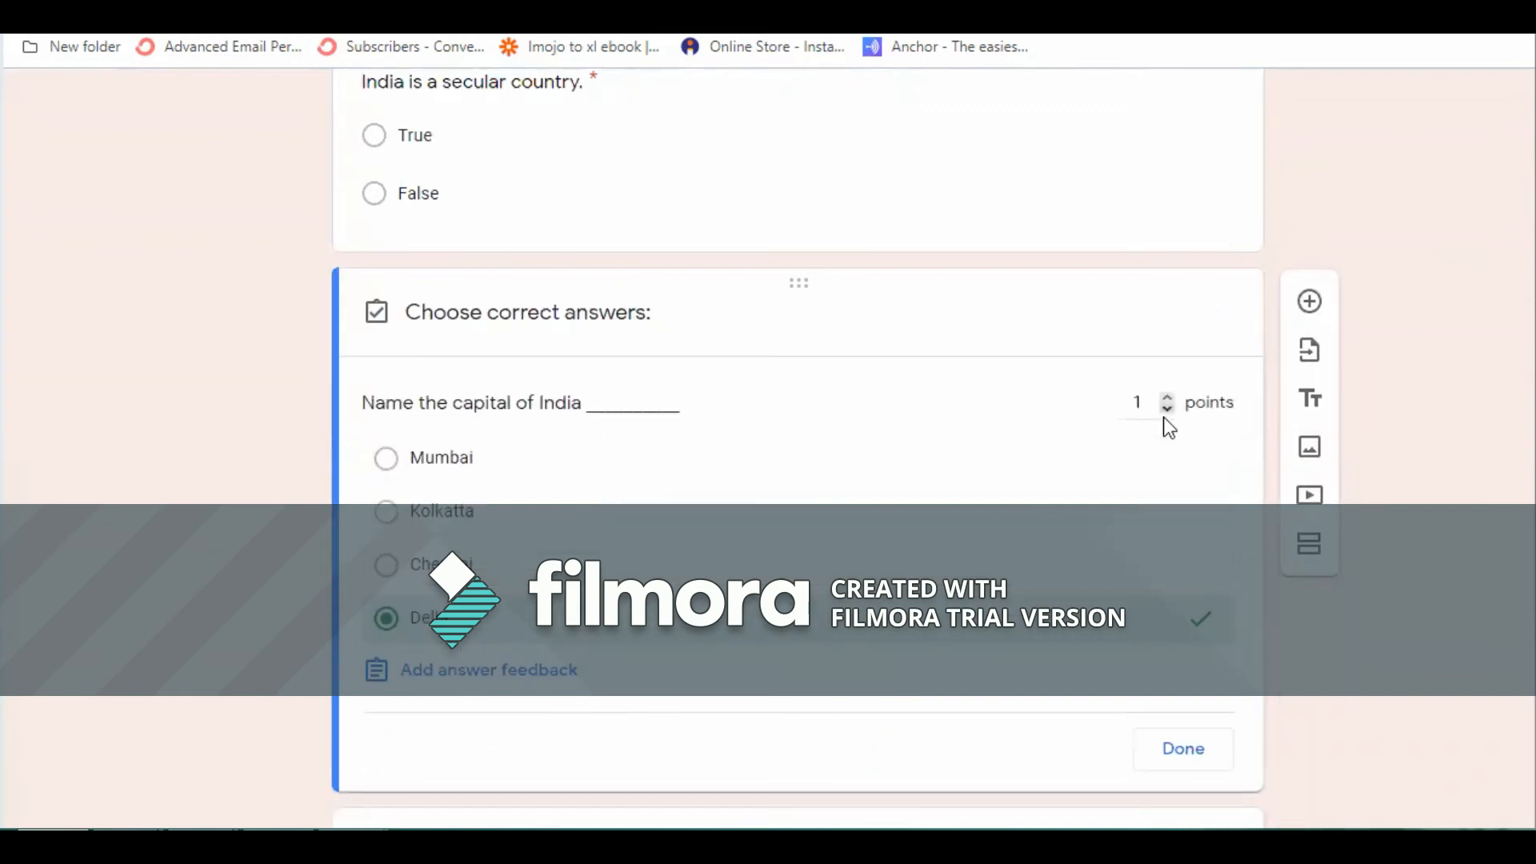
{"action": "scroll", "coordinate": [1163, 416], "scroll_direction": "up", "scroll_amount": 3}
{"action": "scroll", "coordinate": [1073, 423], "scroll_direction": "down", "scroll_amount": 12}
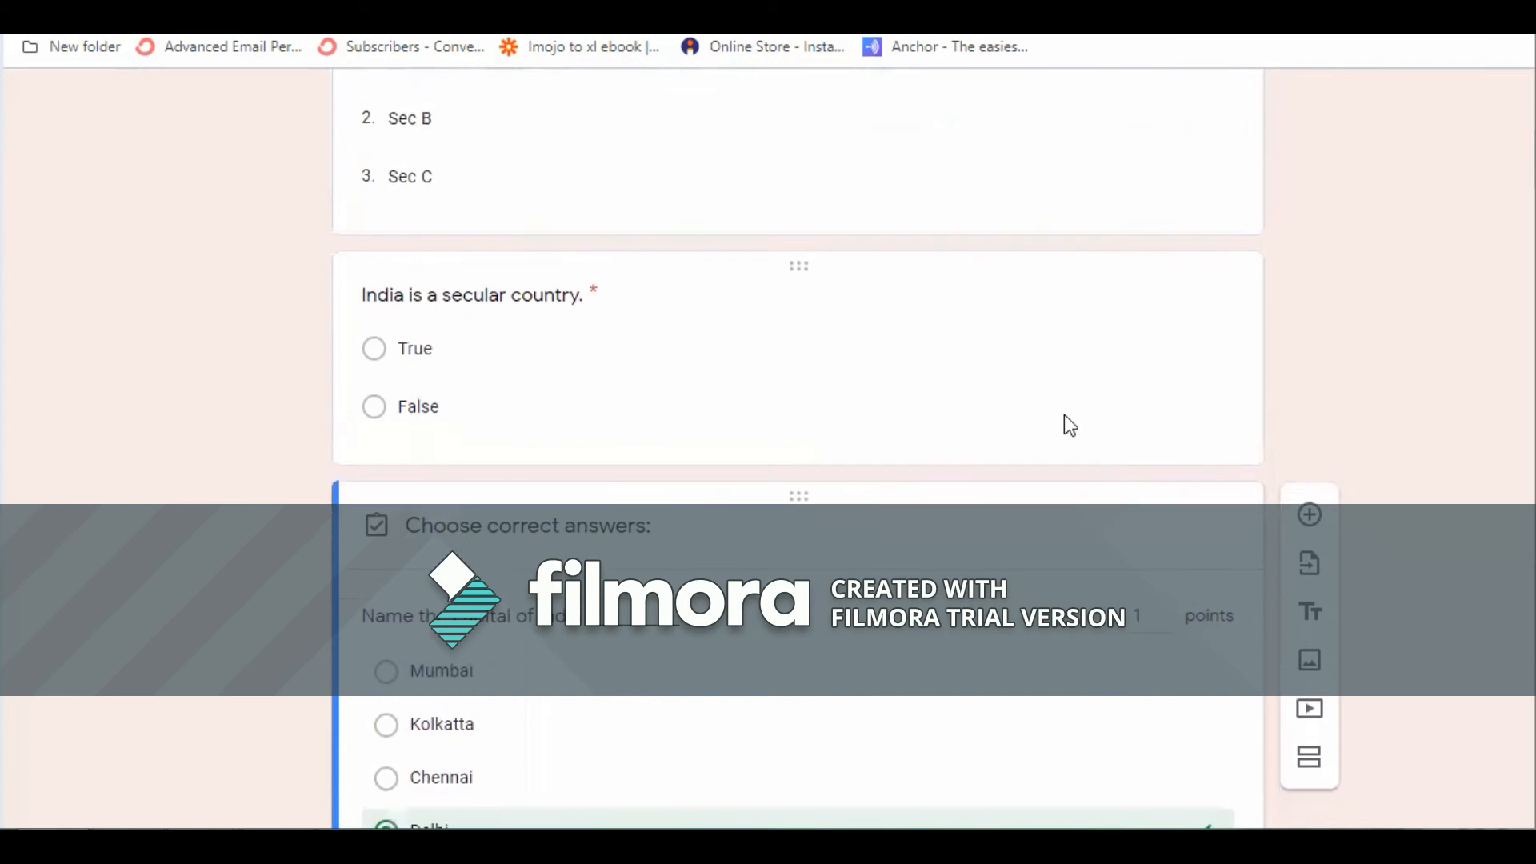
{"action": "scroll", "coordinate": [1065, 415], "scroll_direction": "down", "scroll_amount": 3}
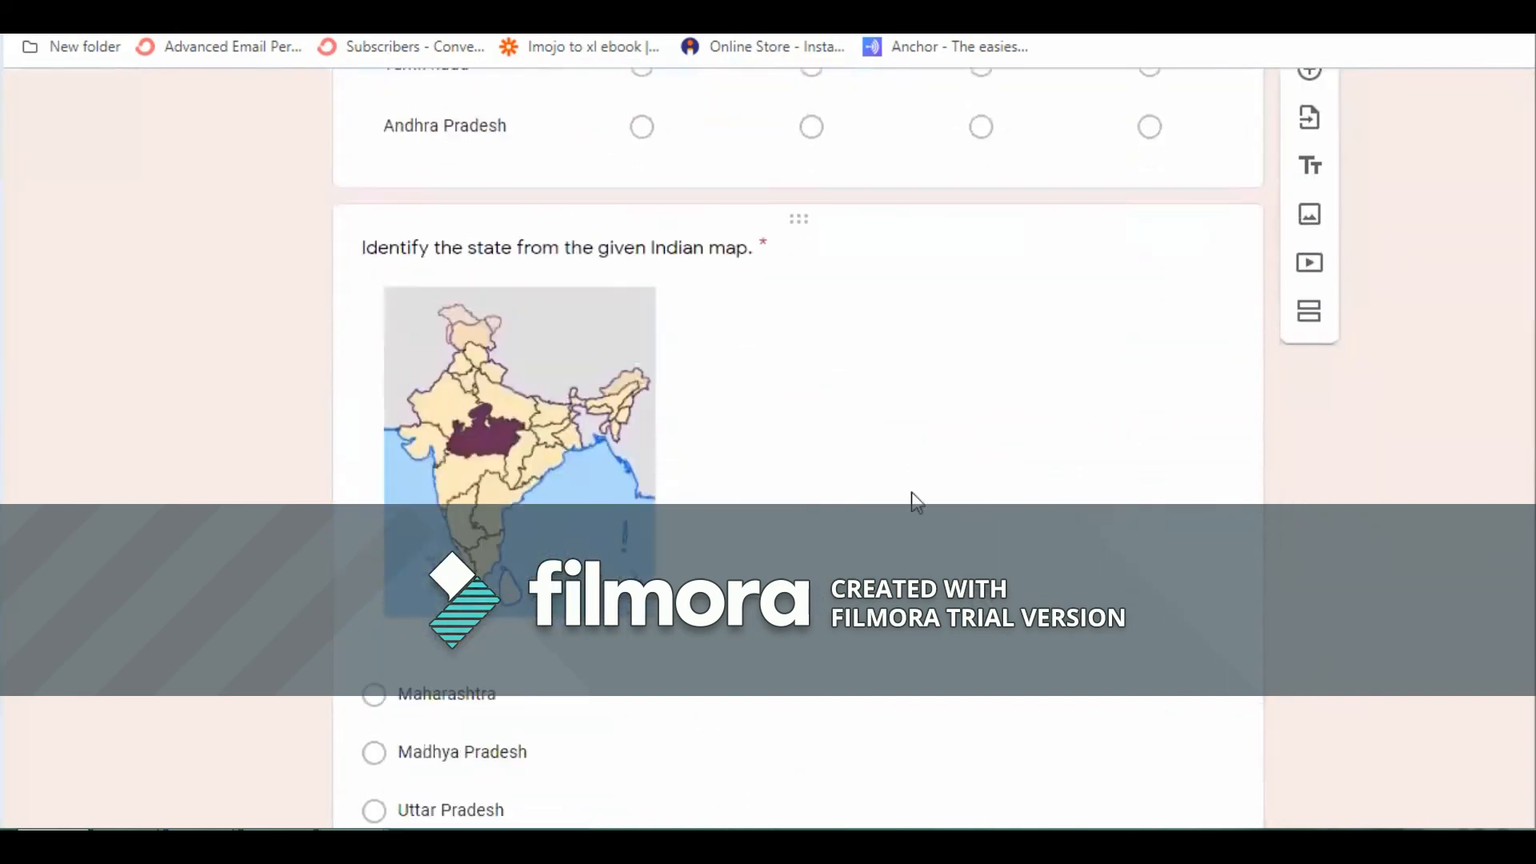
{"action": "left_click", "coordinate": [761, 432]}
- Mark Option 2 as the correct answer to the Black soil question and give it 1 point
{"action": "scroll", "coordinate": [656, 516], "scroll_direction": "down", "scroll_amount": 5}
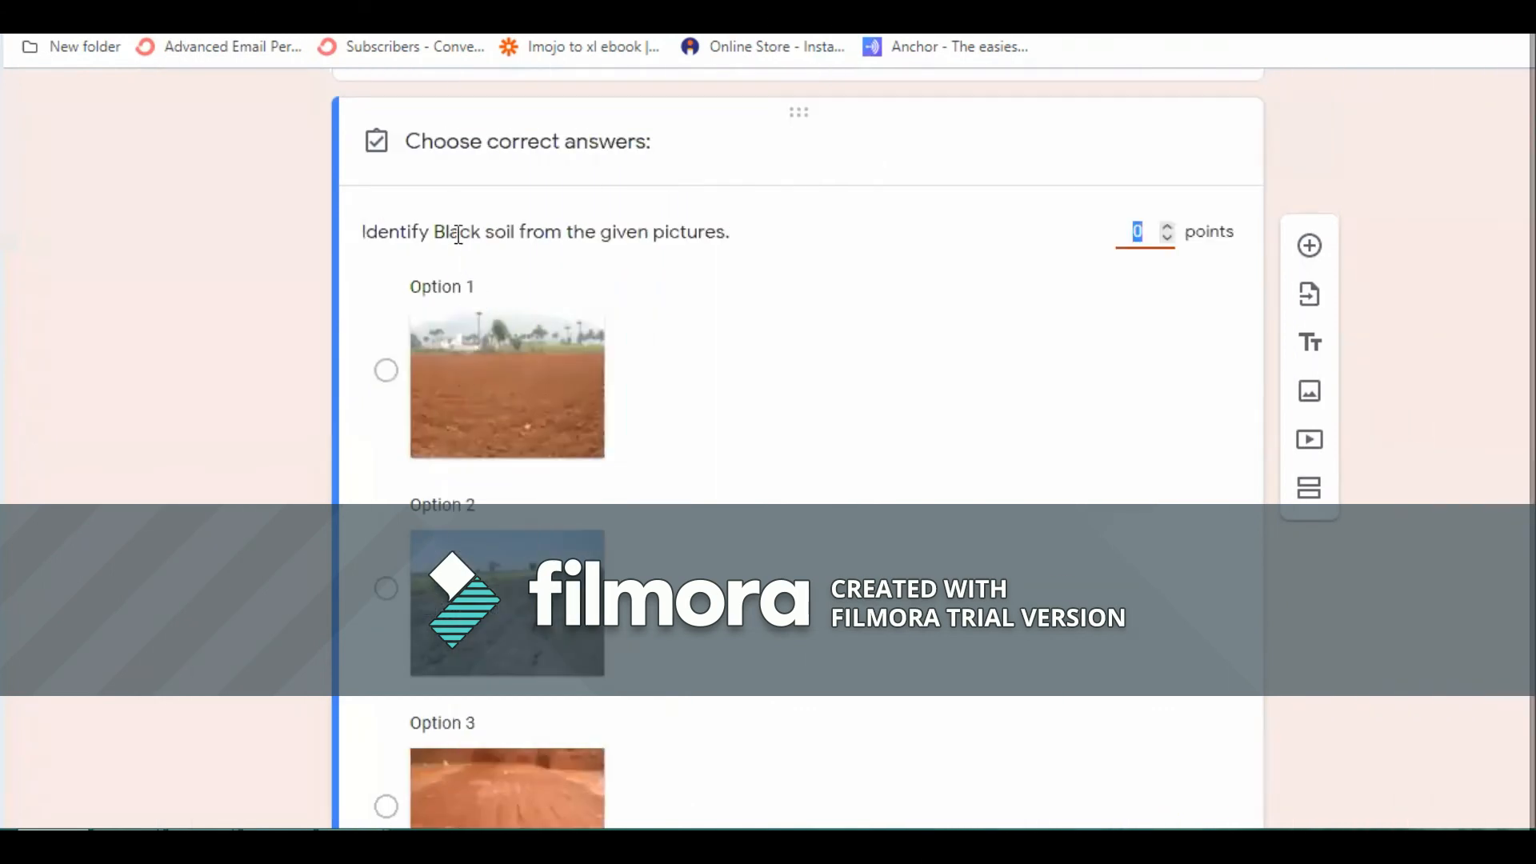
{"action": "left_click", "coordinate": [386, 589]}
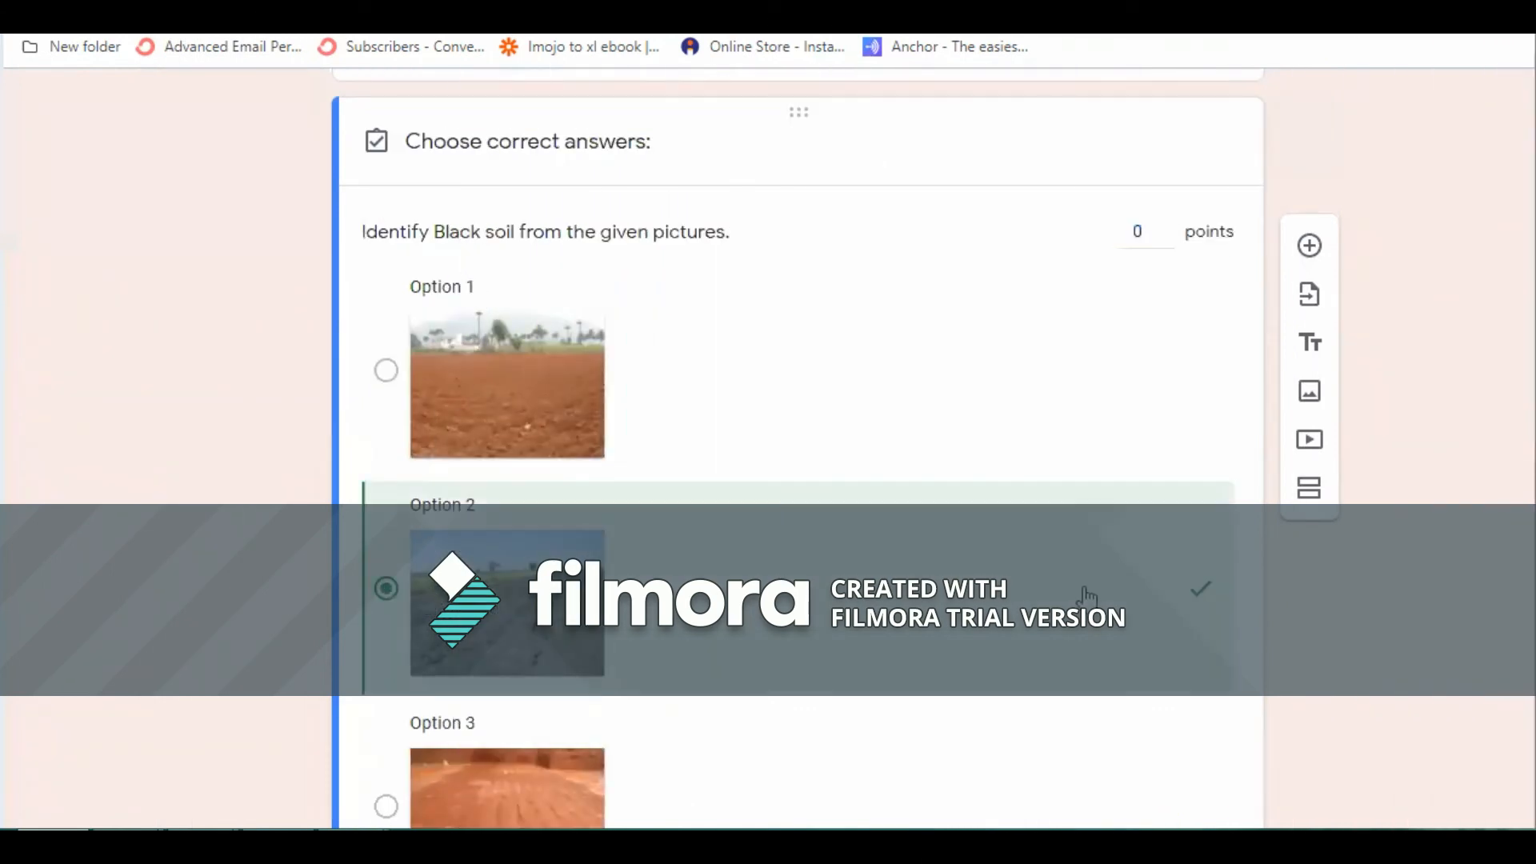
{"action": "scroll", "coordinate": [1018, 490], "scroll_direction": "down", "scroll_amount": 2}
{"action": "scroll", "coordinate": [1120, 328], "scroll_direction": "up", "scroll_amount": 3}
{"action": "left_click", "coordinate": [1167, 347]}
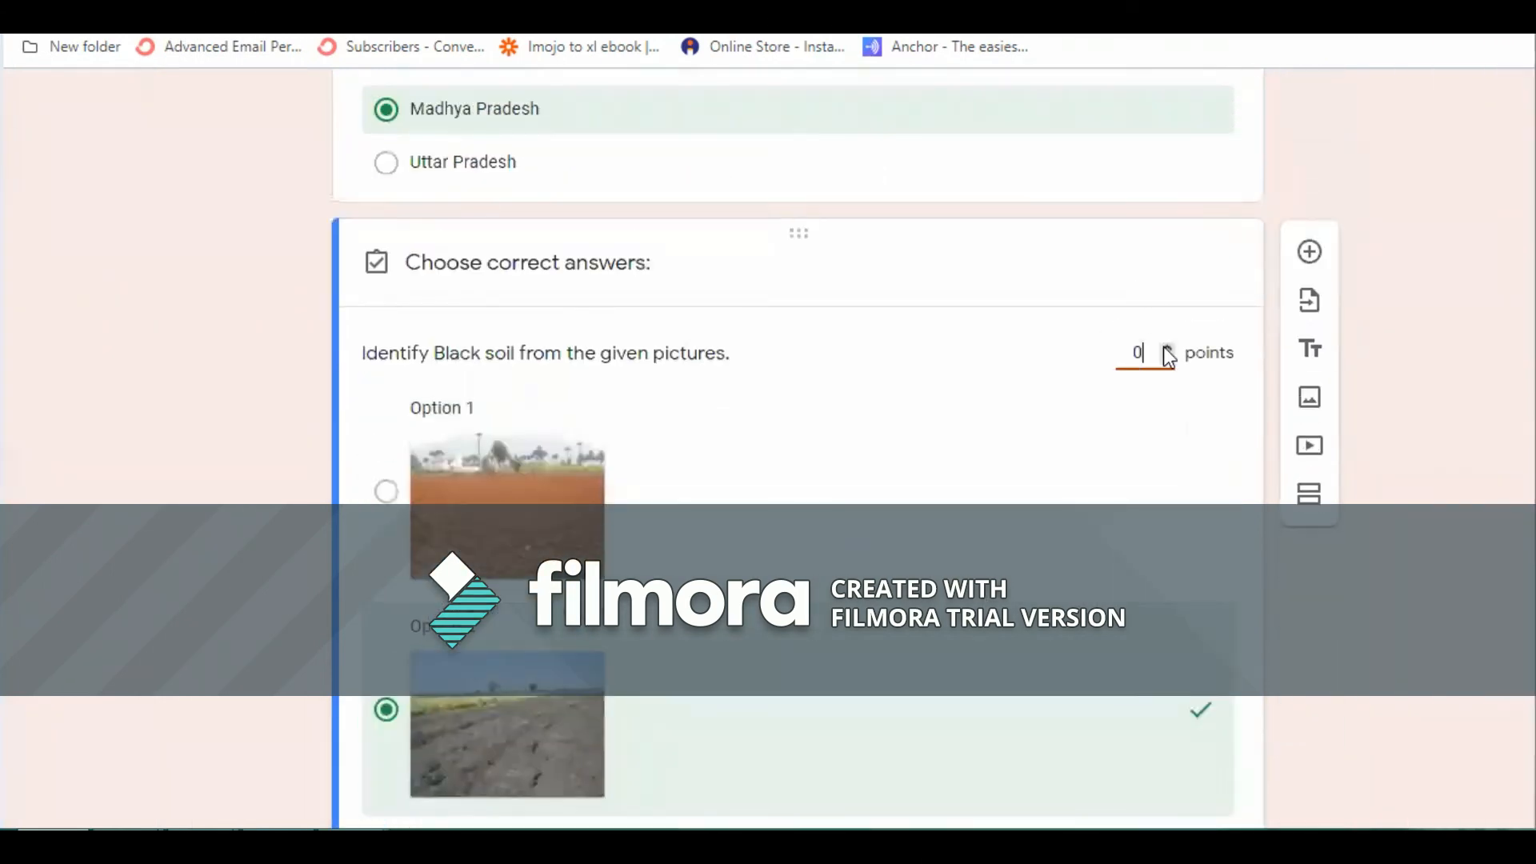
{"action": "scroll", "coordinate": [1012, 476], "scroll_direction": "down", "scroll_amount": 5}
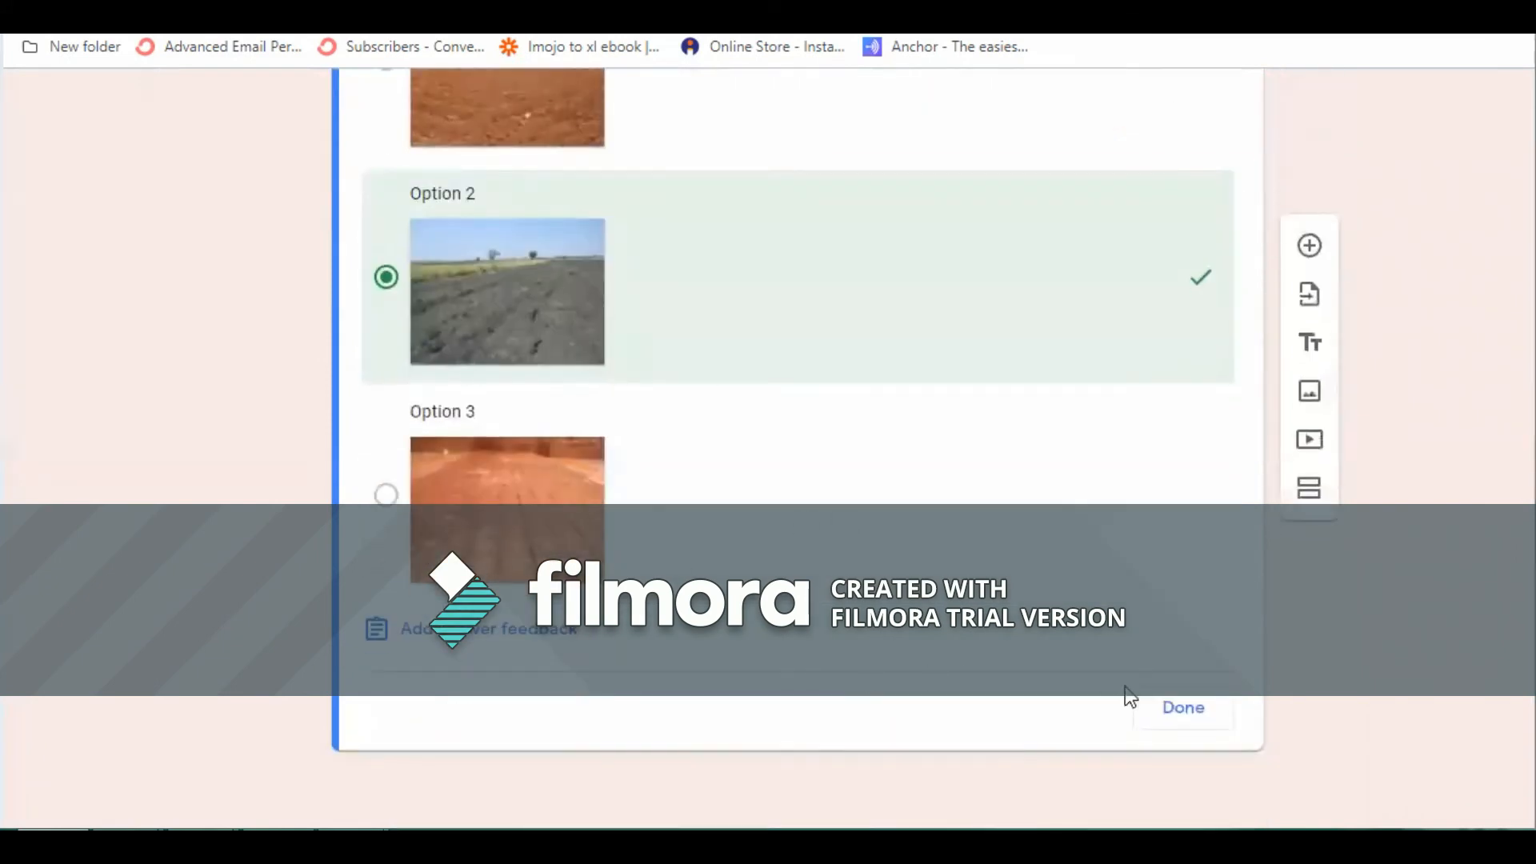
{"action": "left_click", "coordinate": [1169, 711]}
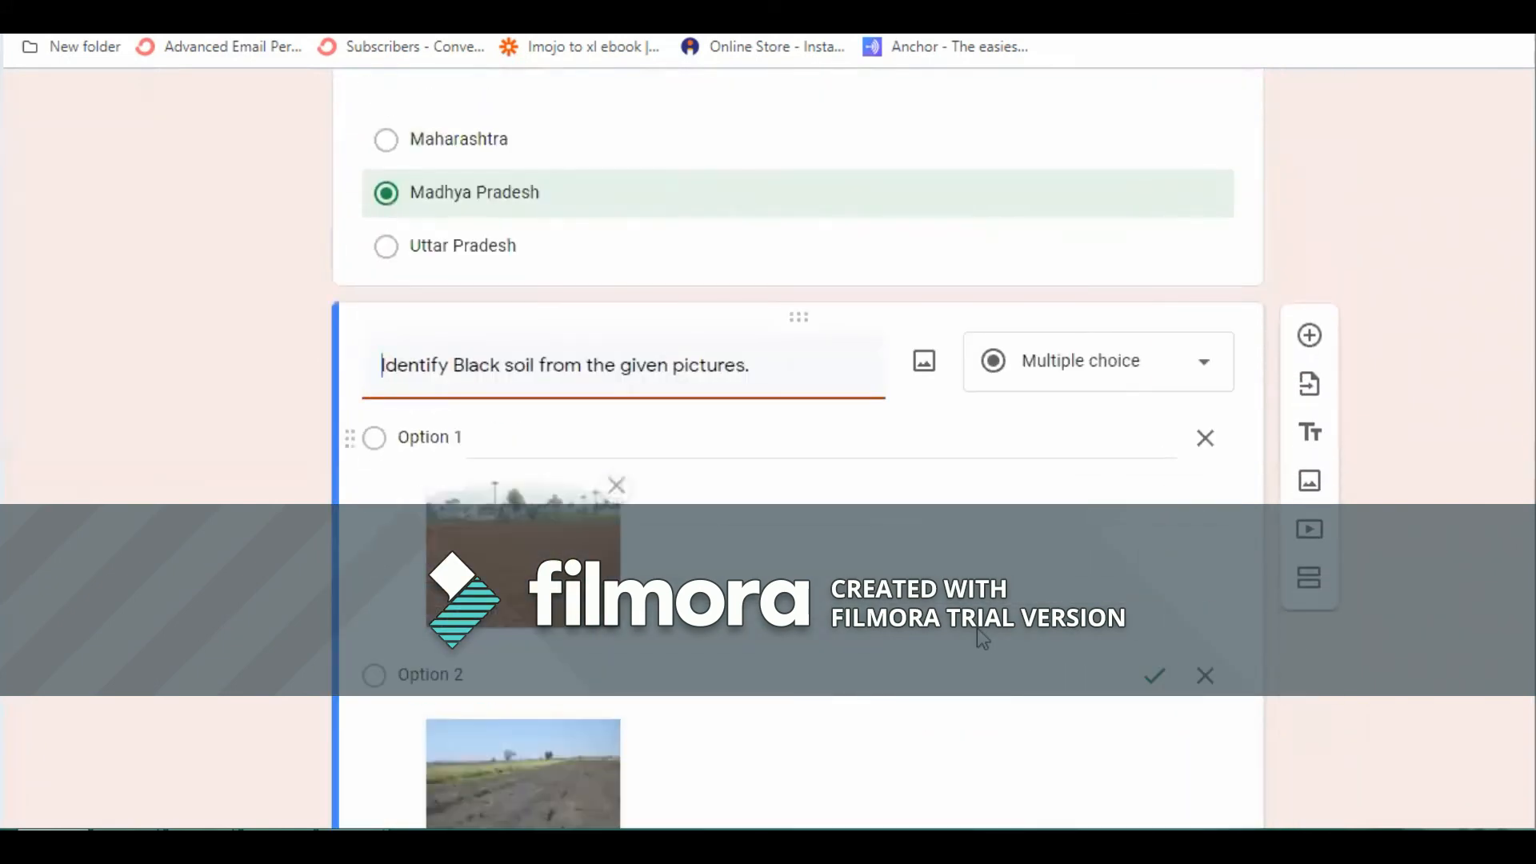
- Raise the points of the capital of India question and the Indian map question to 2 each
{"action": "scroll", "coordinate": [977, 628], "scroll_direction": "up", "scroll_amount": 20}
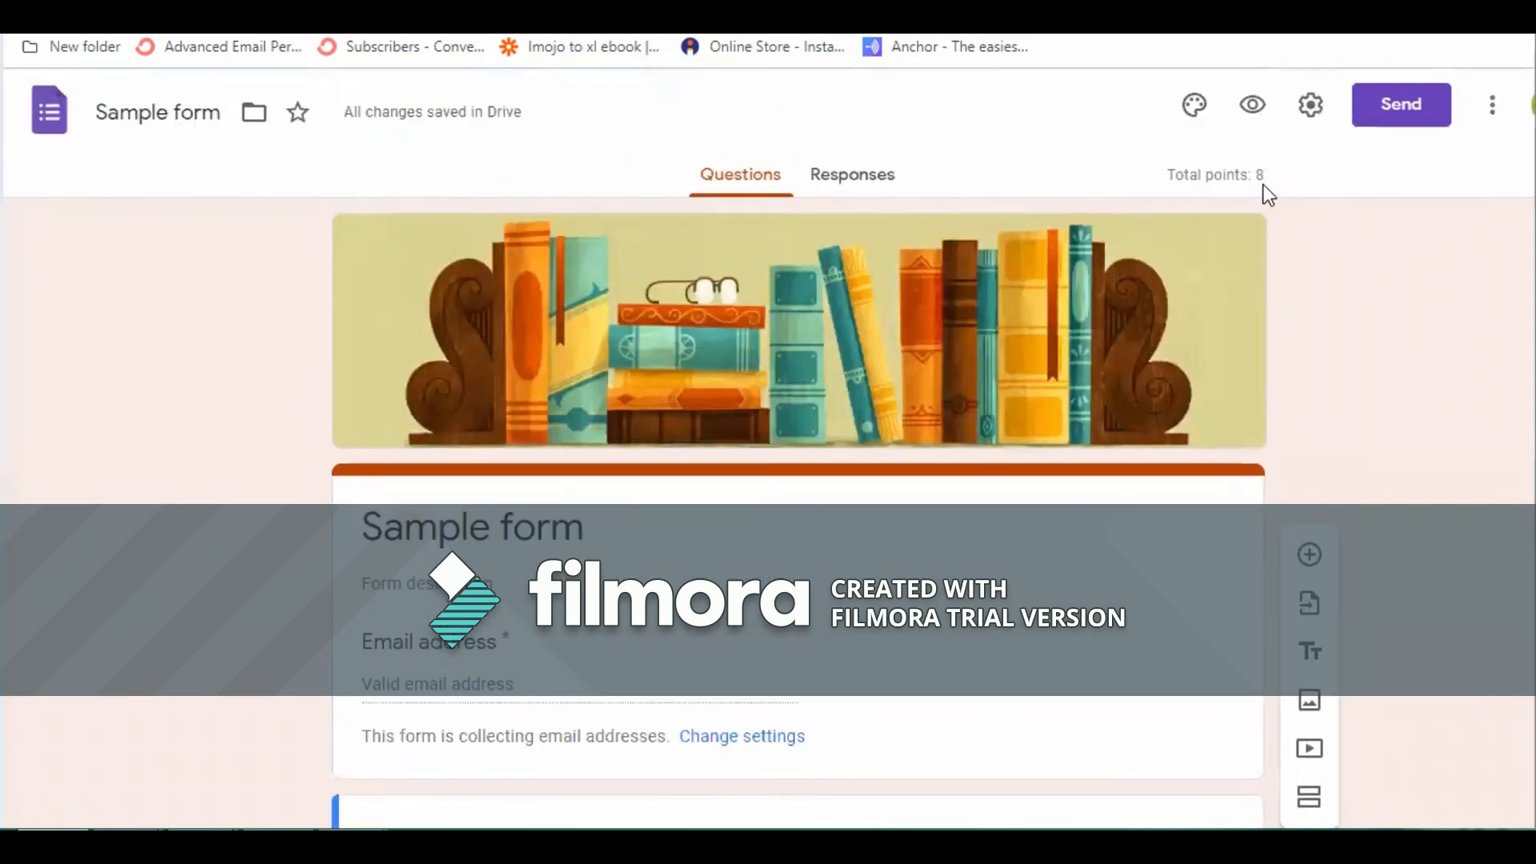
{"action": "scroll", "coordinate": [1144, 329], "scroll_direction": "down", "scroll_amount": 10}
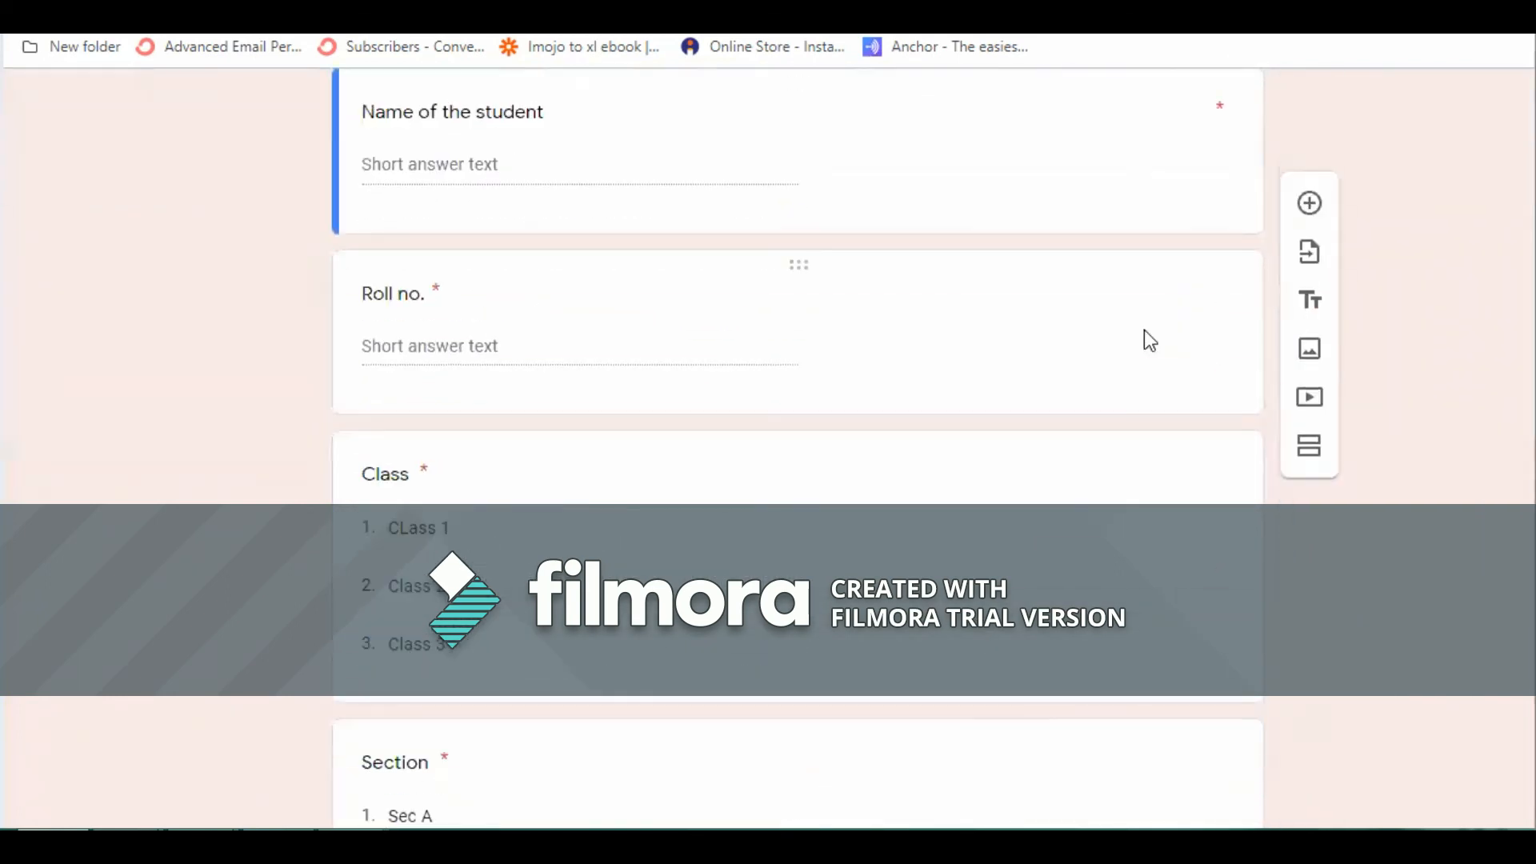
{"action": "scroll", "coordinate": [1144, 329], "scroll_direction": "down", "scroll_amount": 8}
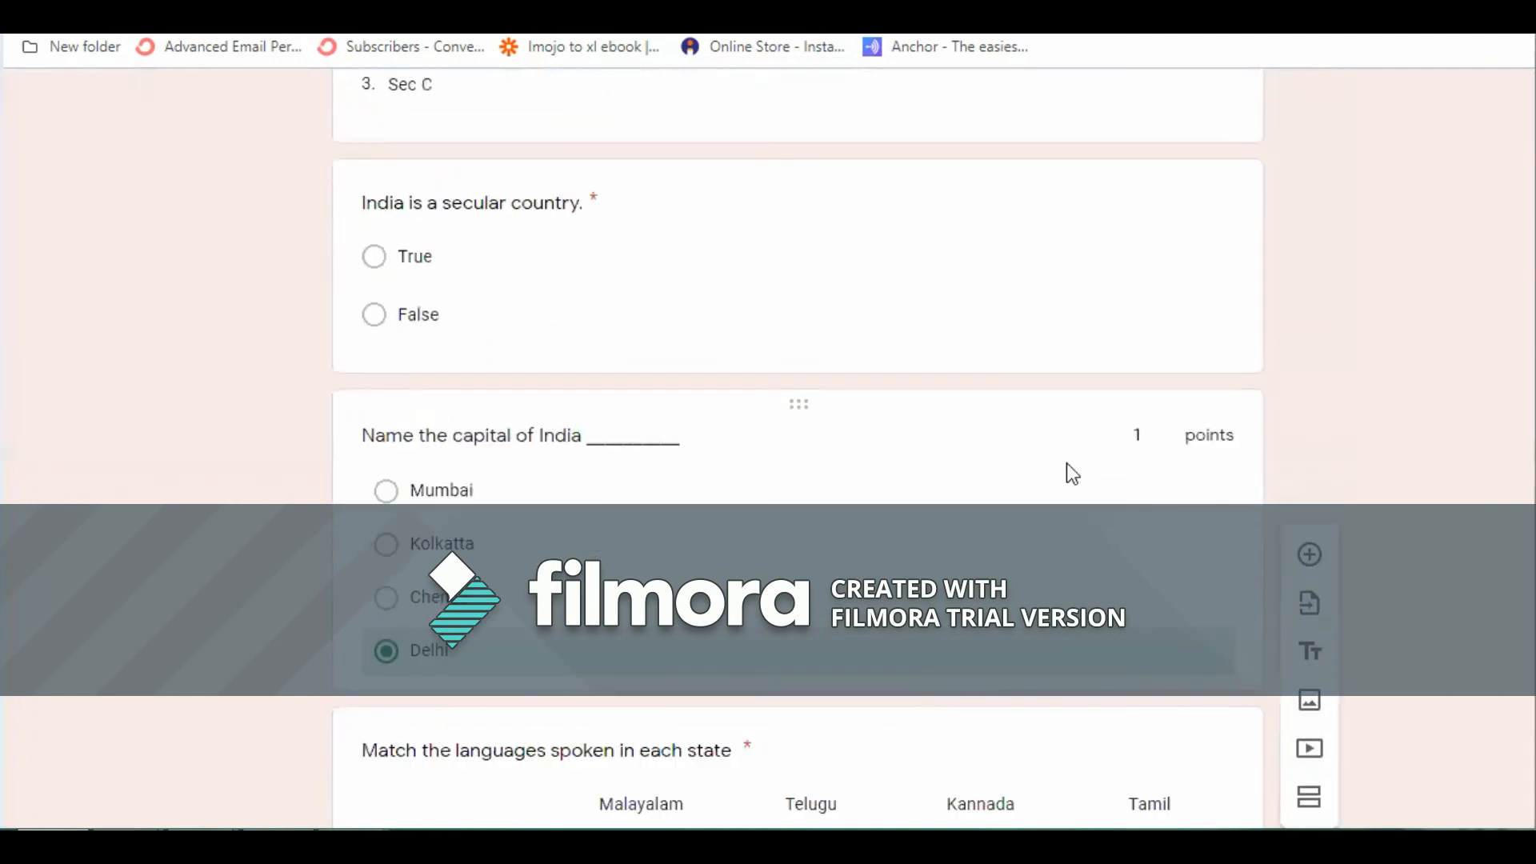
{"action": "left_click", "coordinate": [1168, 436]}
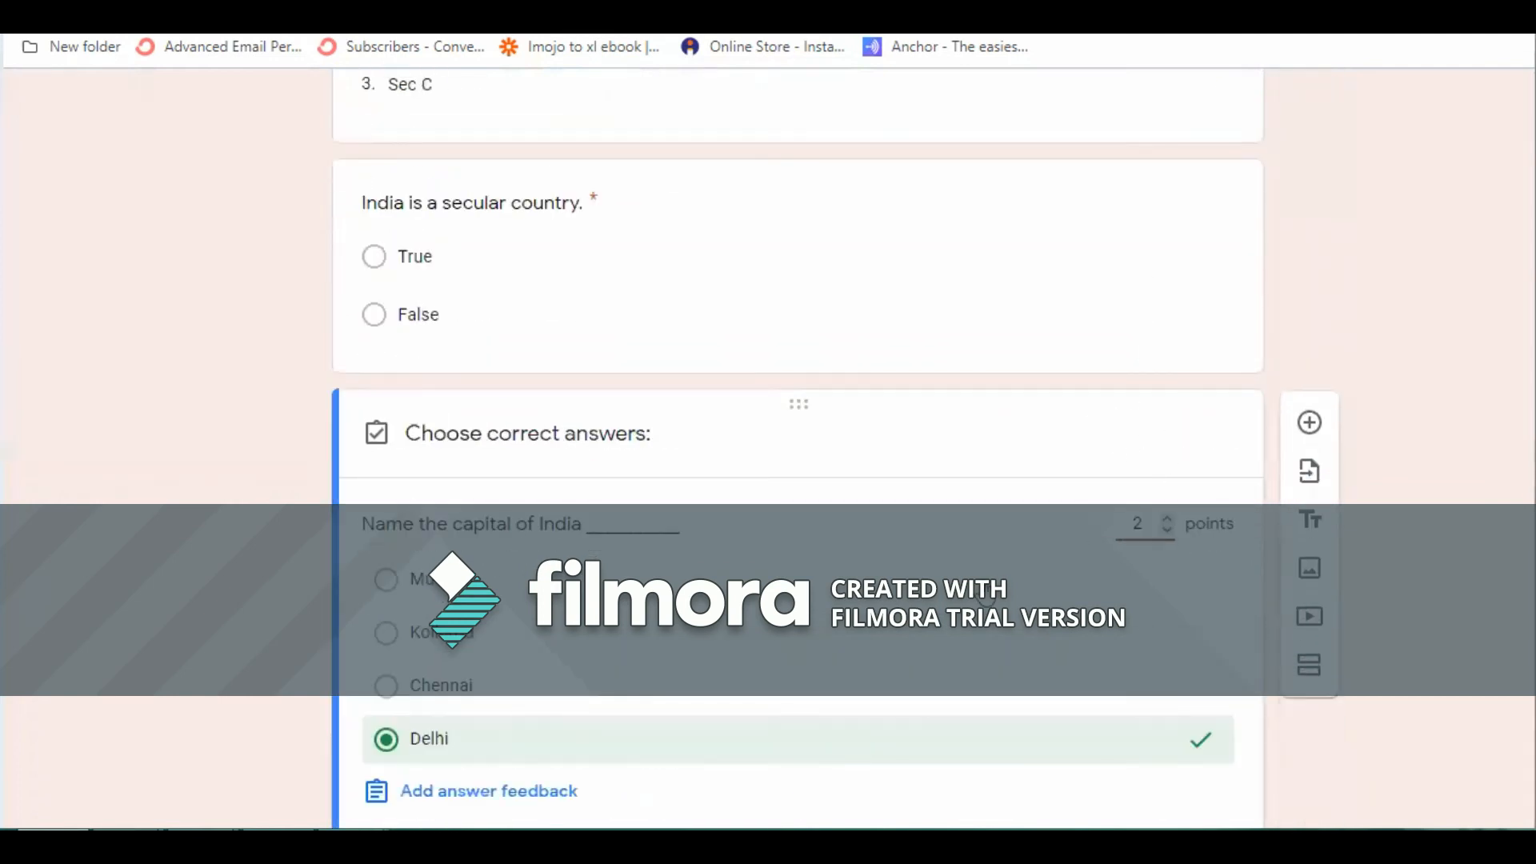
{"action": "scroll", "coordinate": [797, 448], "scroll_direction": "down", "scroll_amount": 15}
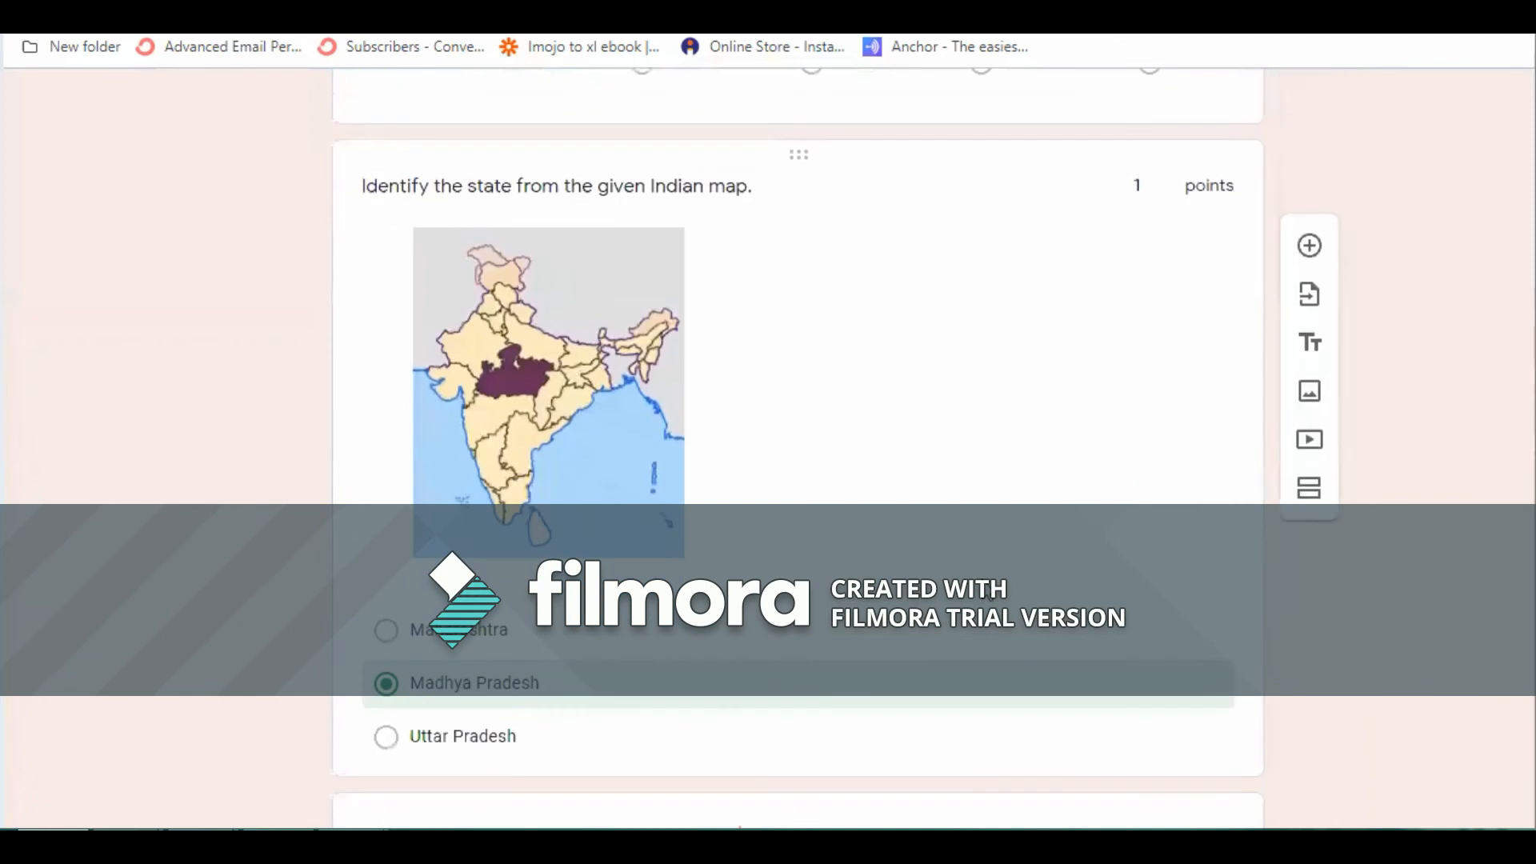
{"action": "left_click", "coordinate": [1168, 191]}
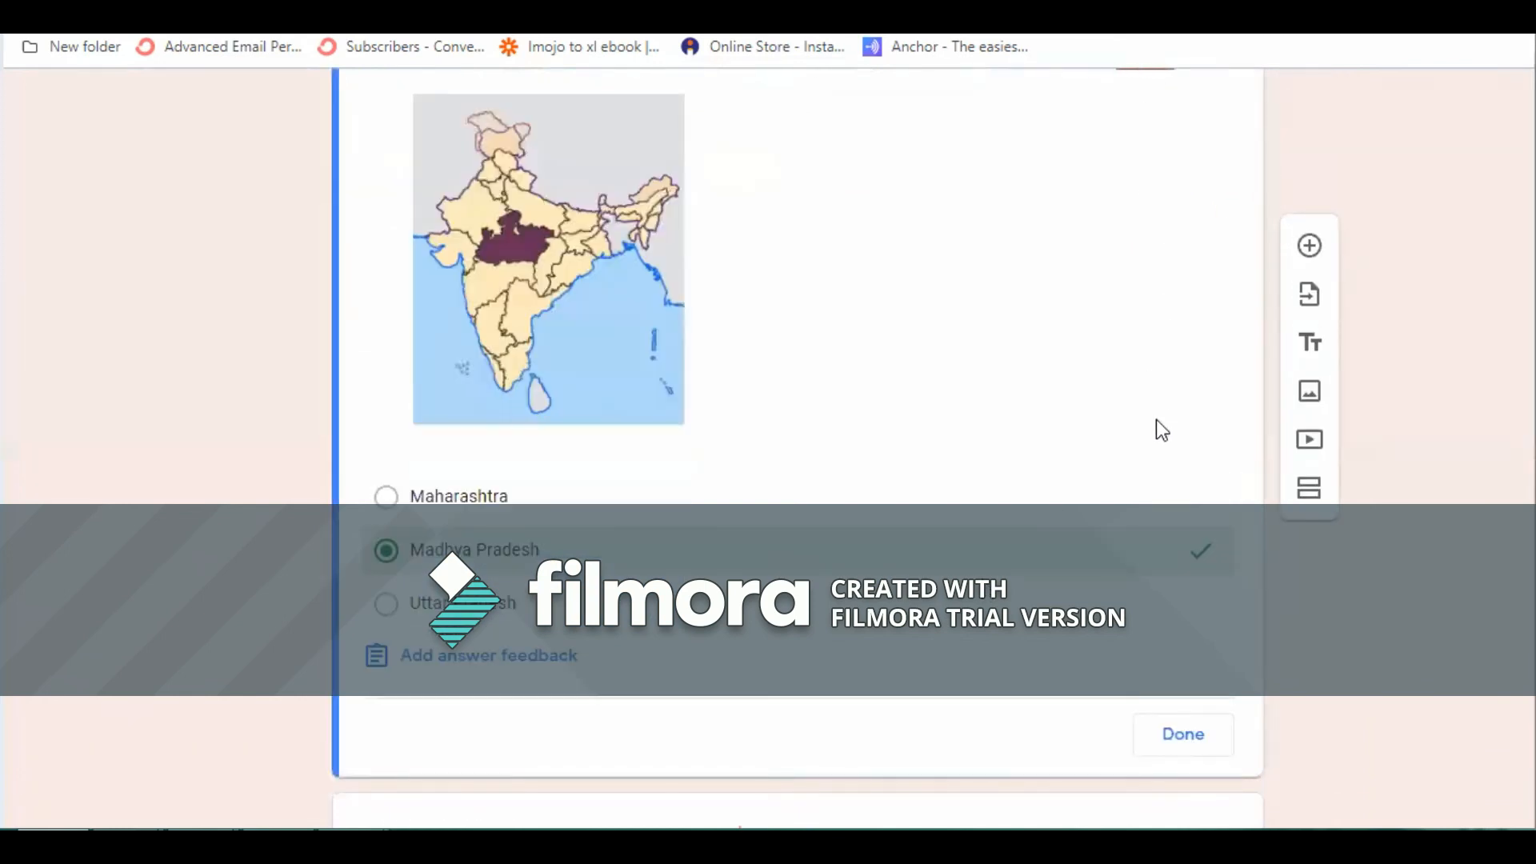
{"action": "scroll", "coordinate": [1156, 432], "scroll_direction": "down", "scroll_amount": 5}
- Review the quiz's total points and the points assigned to each question throughout the form
{"action": "scroll", "coordinate": [1152, 444], "scroll_direction": "up", "scroll_amount": 20}
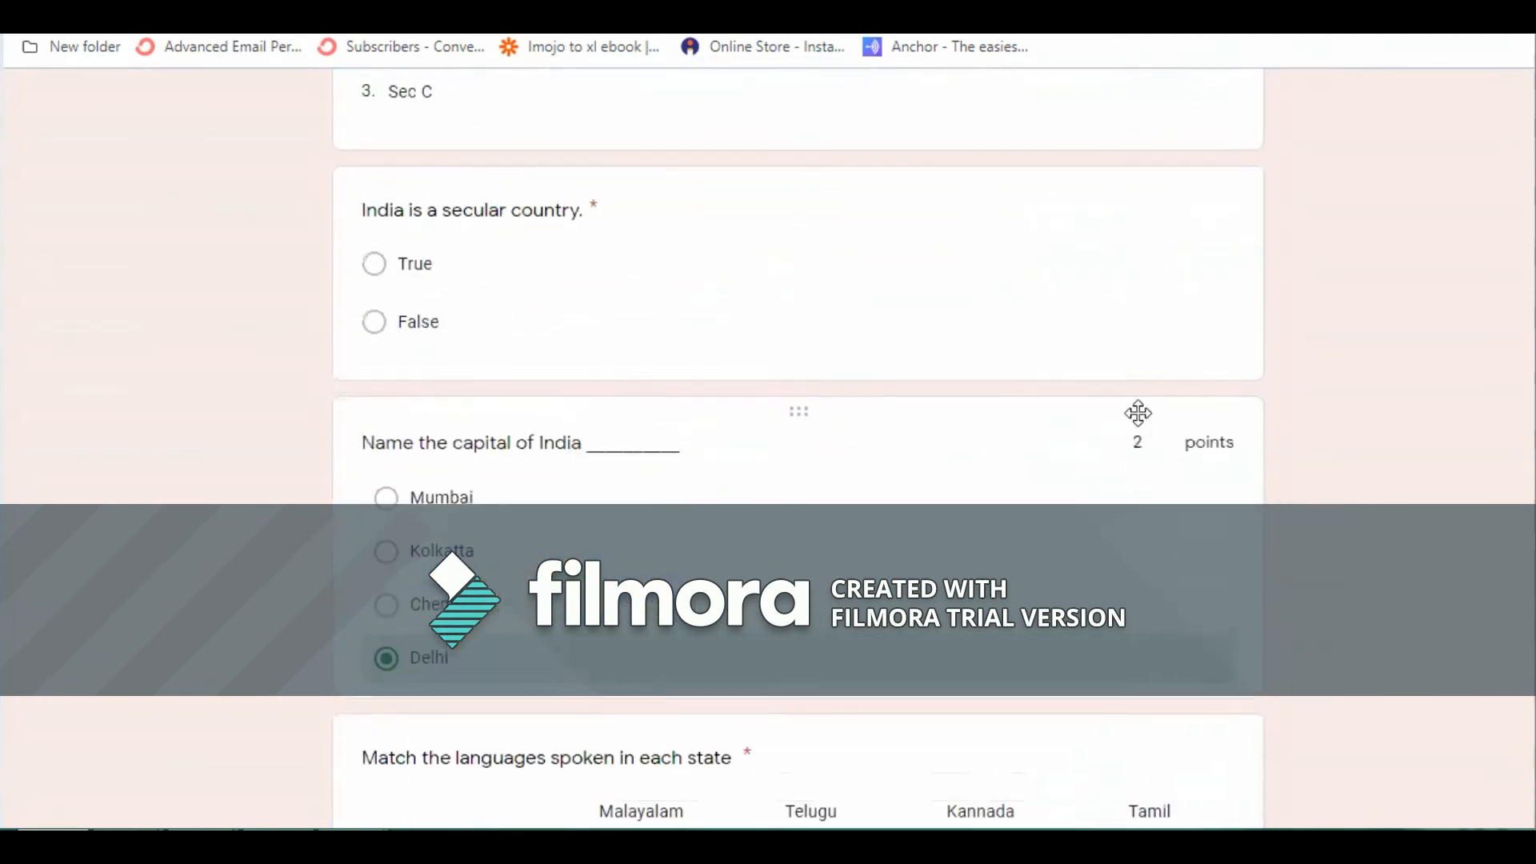
{"action": "scroll", "coordinate": [1138, 413], "scroll_direction": "up", "scroll_amount": 10}
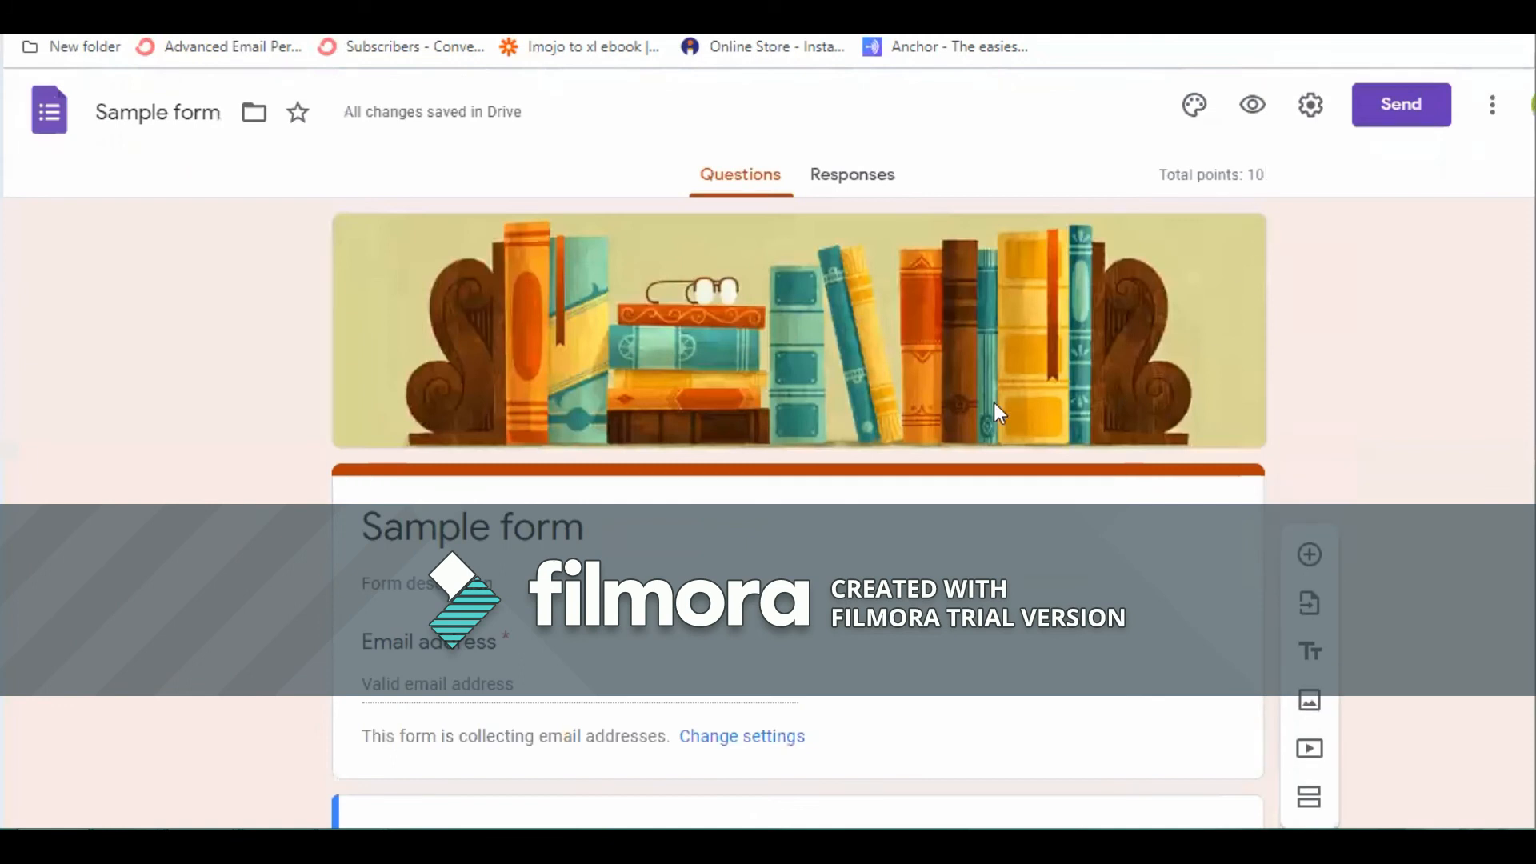
{"action": "scroll", "coordinate": [995, 406], "scroll_direction": "down", "scroll_amount": 5}
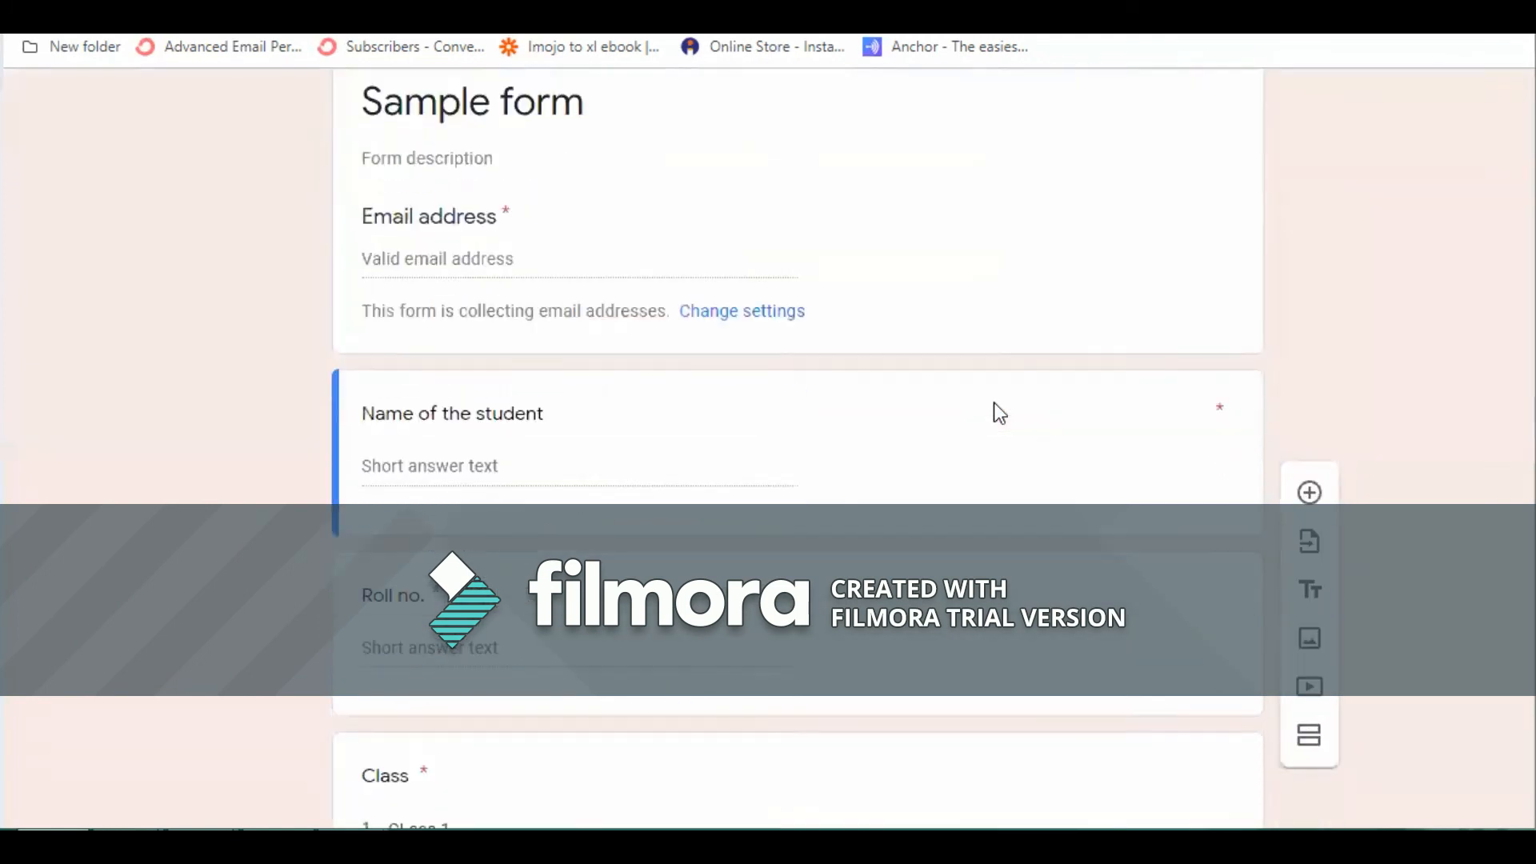
{"action": "scroll", "coordinate": [993, 402], "scroll_direction": "down", "scroll_amount": 7}
{"action": "scroll", "coordinate": [994, 402], "scroll_direction": "down", "scroll_amount": 10}
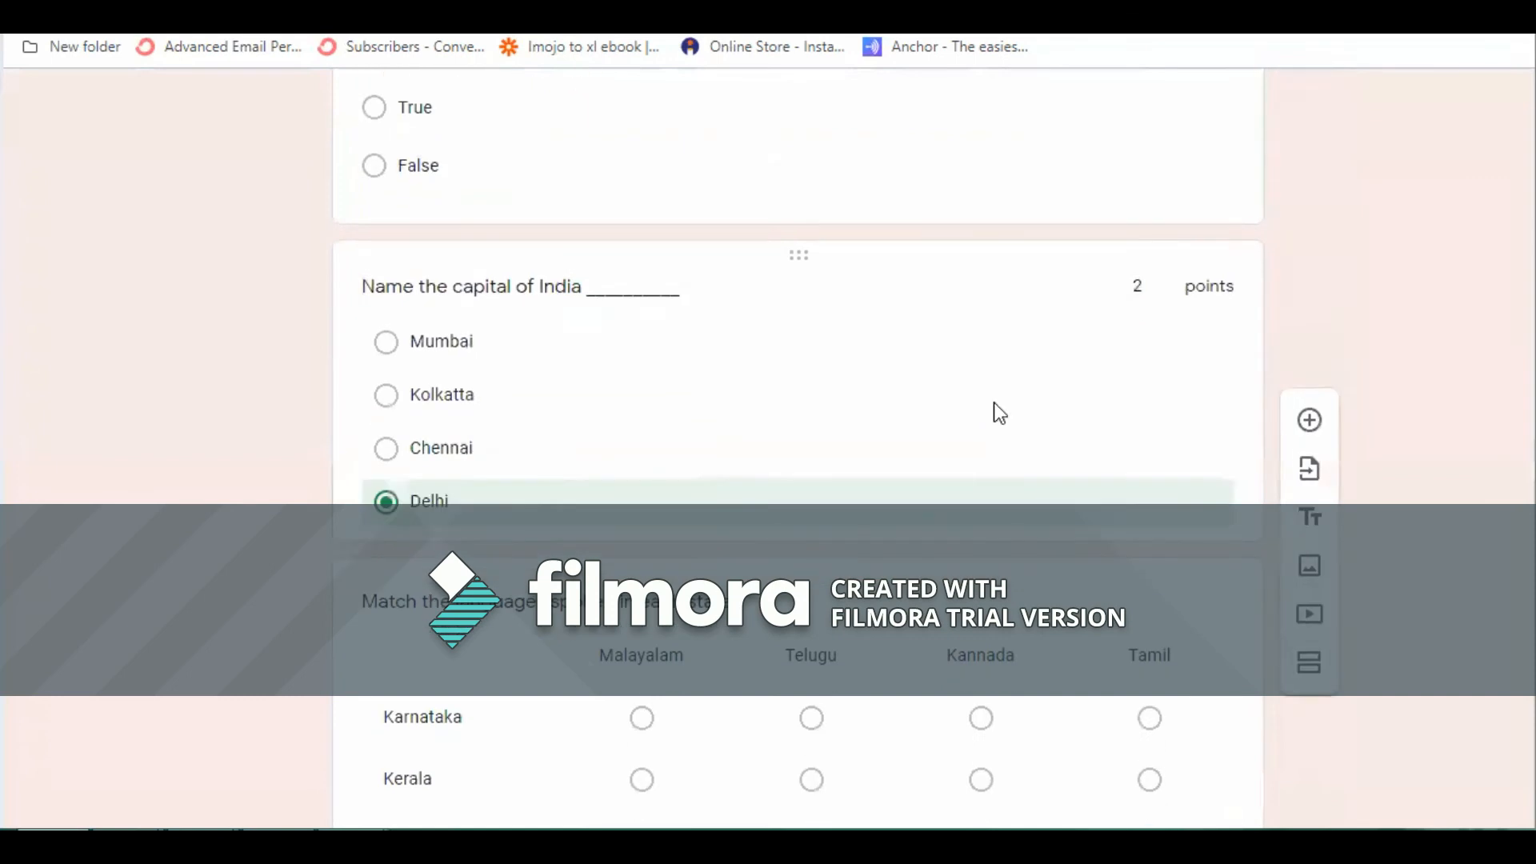
{"action": "scroll", "coordinate": [994, 429], "scroll_direction": "down", "scroll_amount": 15}
{"action": "scroll", "coordinate": [994, 428], "scroll_direction": "up", "scroll_amount": 20}
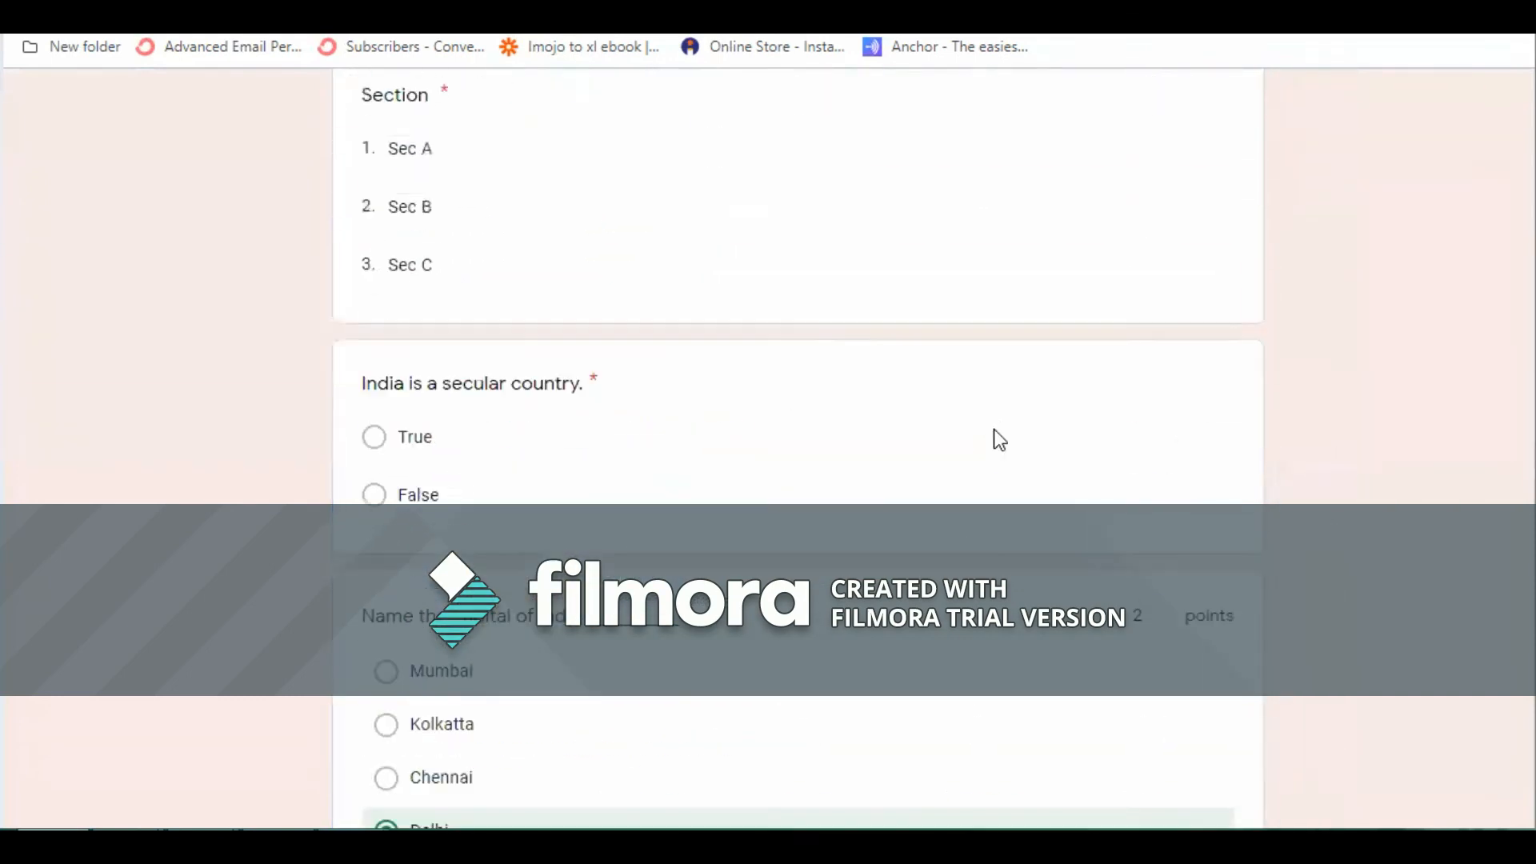
{"action": "scroll", "coordinate": [994, 429], "scroll_direction": "up", "scroll_amount": 15}
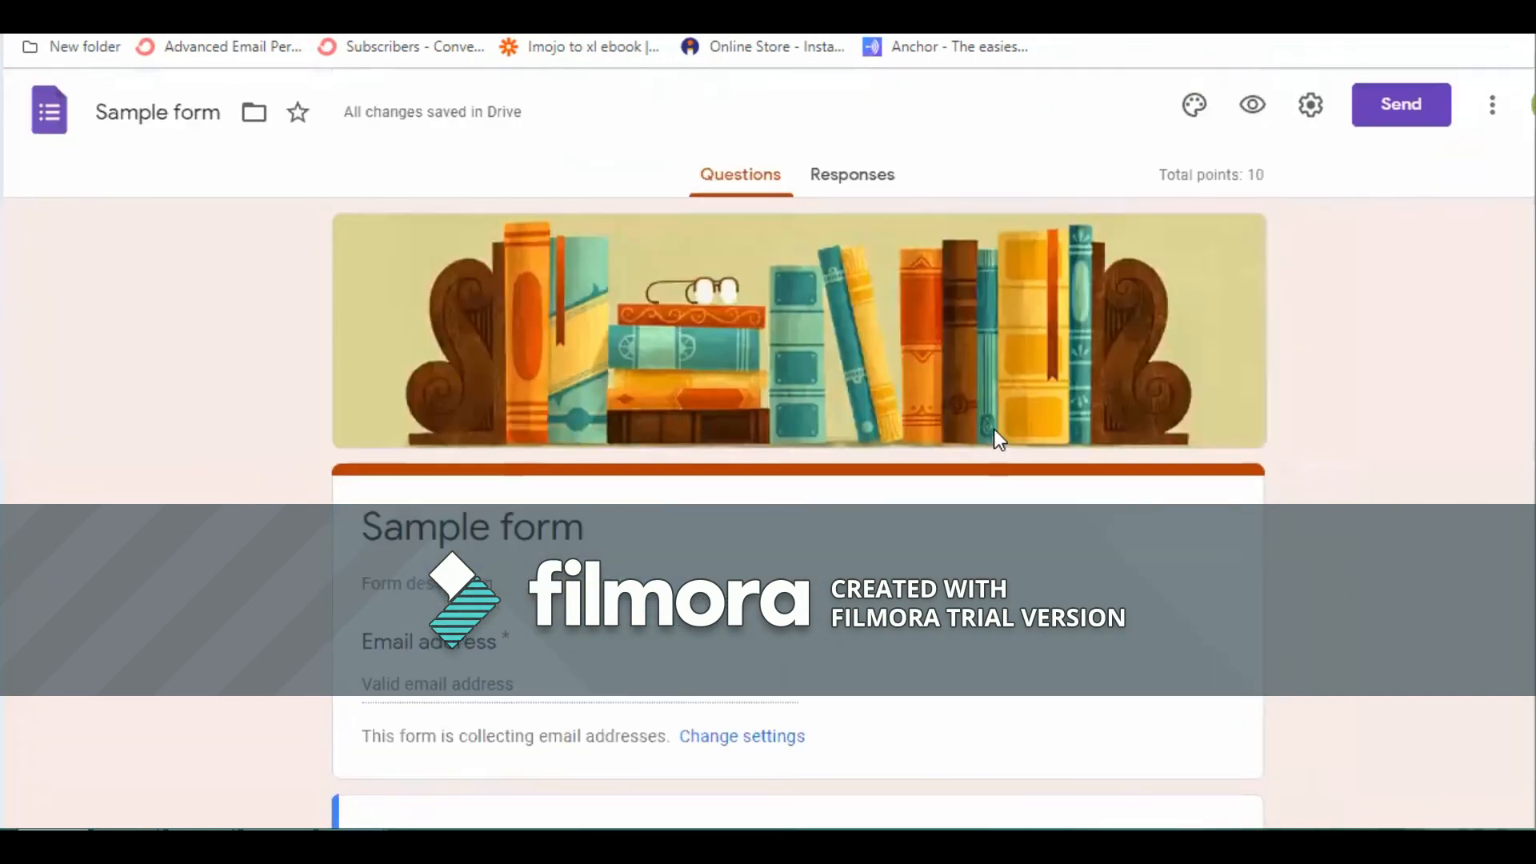
- Preview the form to check the order in which the questions appear, and return to the editor
{"action": "left_click", "coordinate": [1254, 106]}
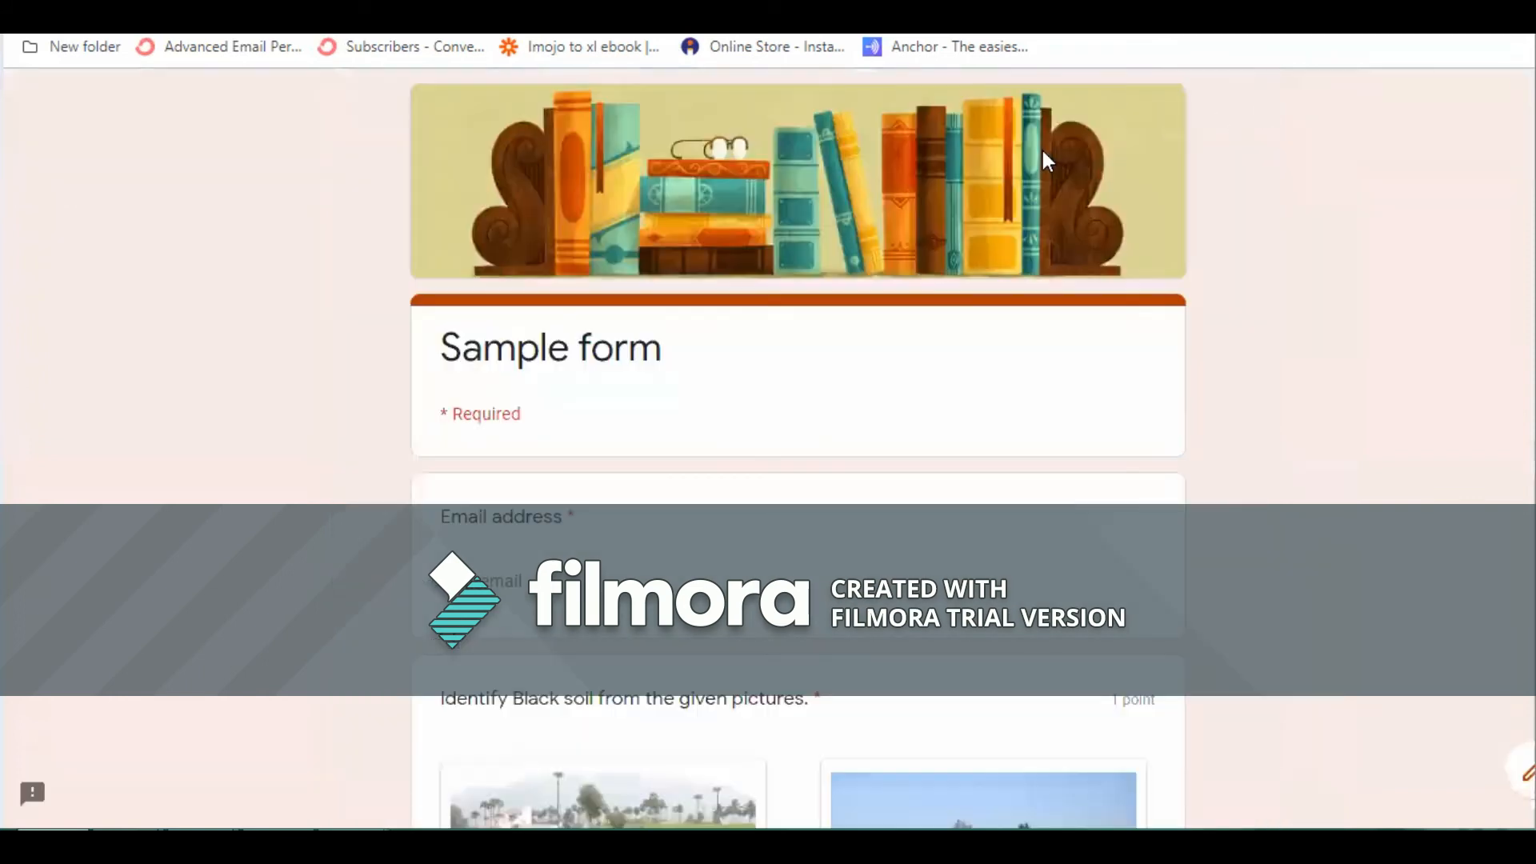
{"action": "scroll", "coordinate": [818, 304], "scroll_direction": "down", "scroll_amount": 5}
{"action": "scroll", "coordinate": [815, 320], "scroll_direction": "up", "scroll_amount": 2}
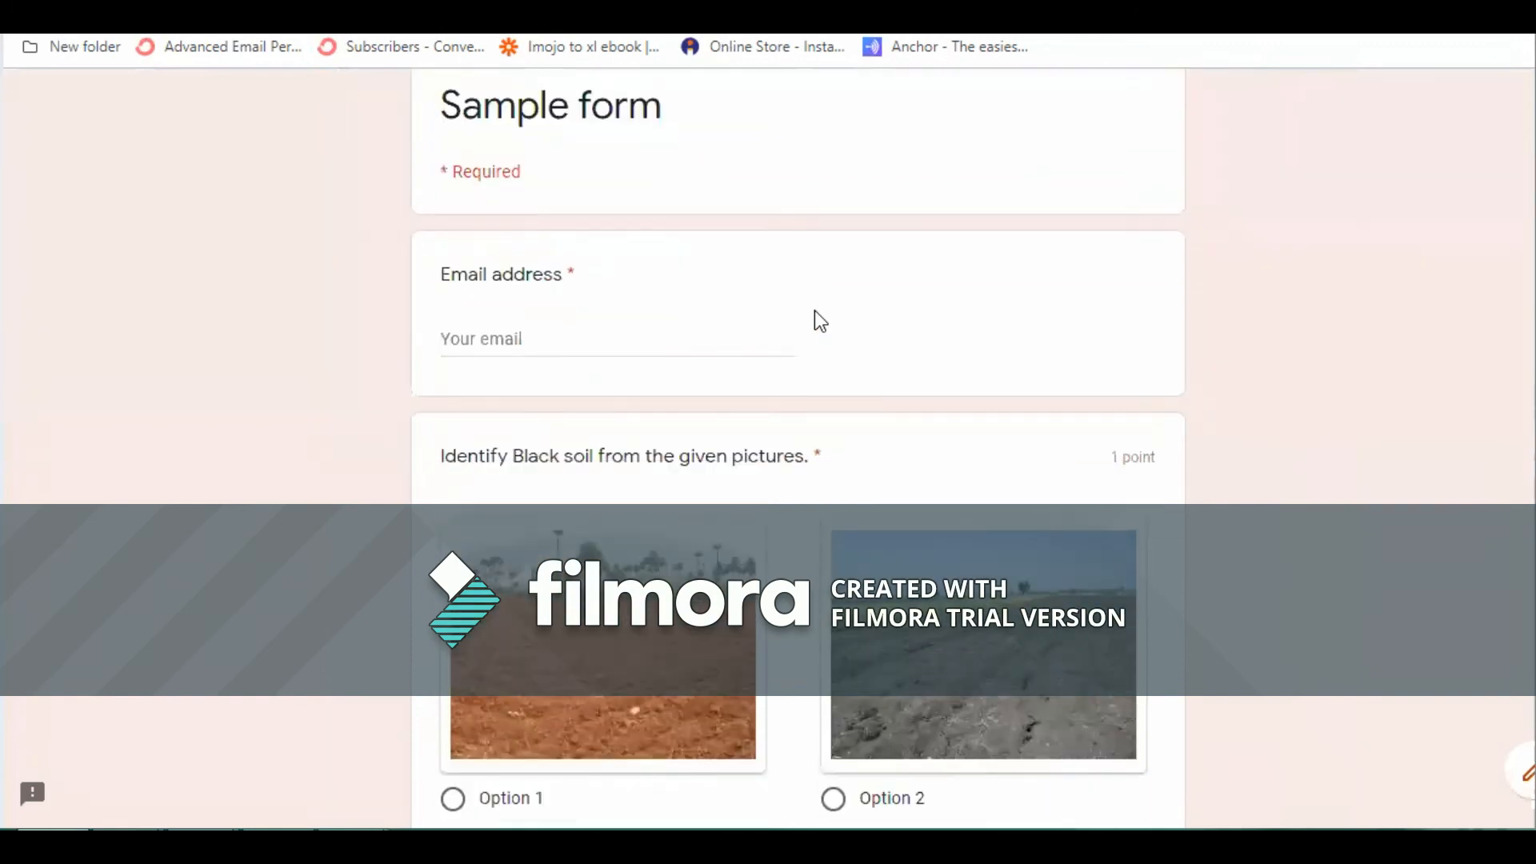
{"action": "scroll", "coordinate": [815, 312], "scroll_direction": "up", "scroll_amount": 3}
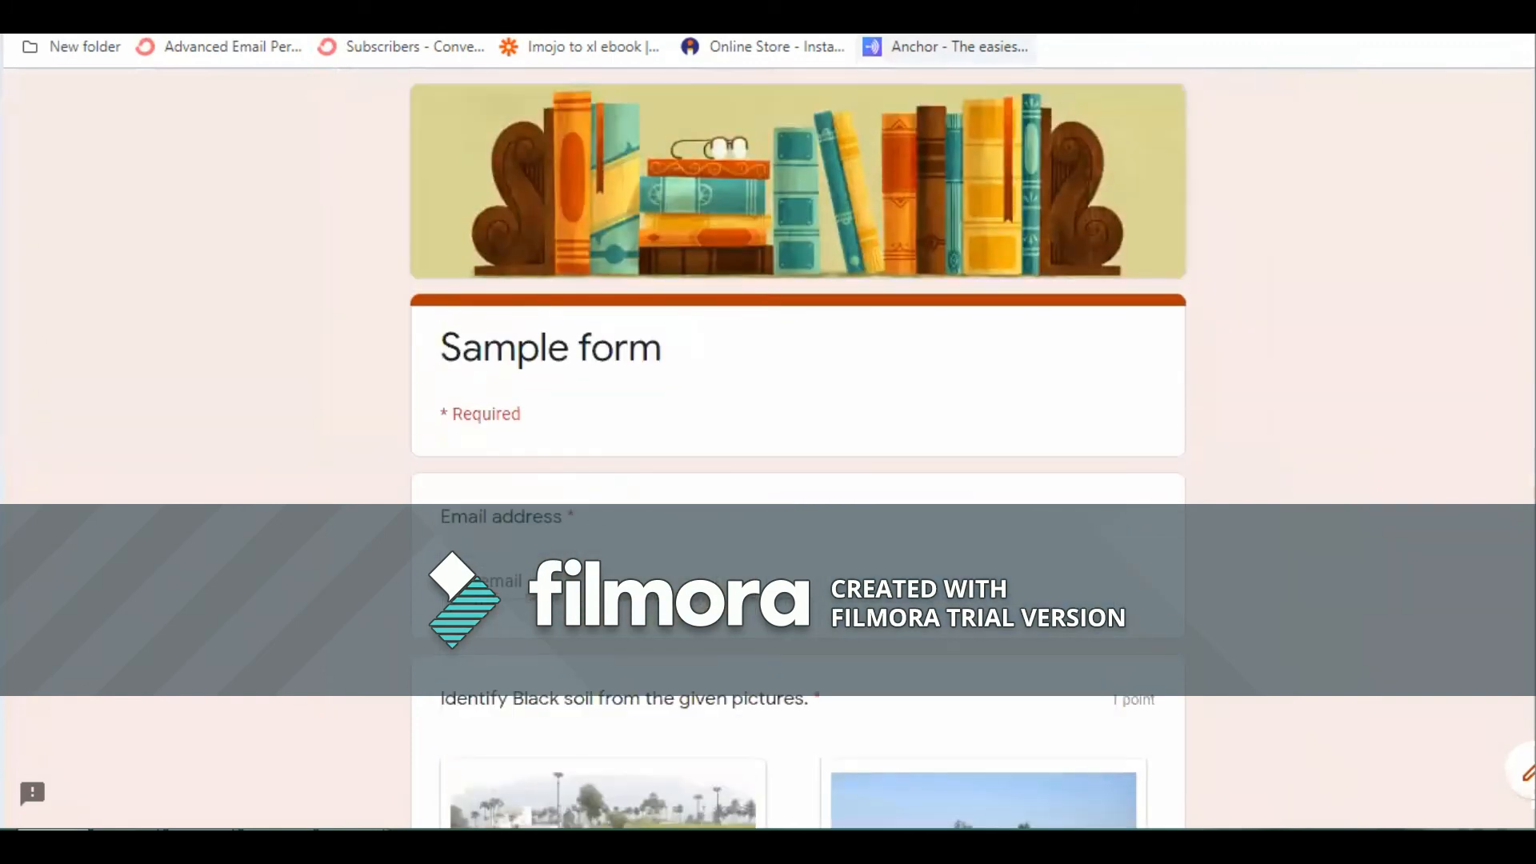
{"action": "key", "text": "ctrl+shift+Tab"}
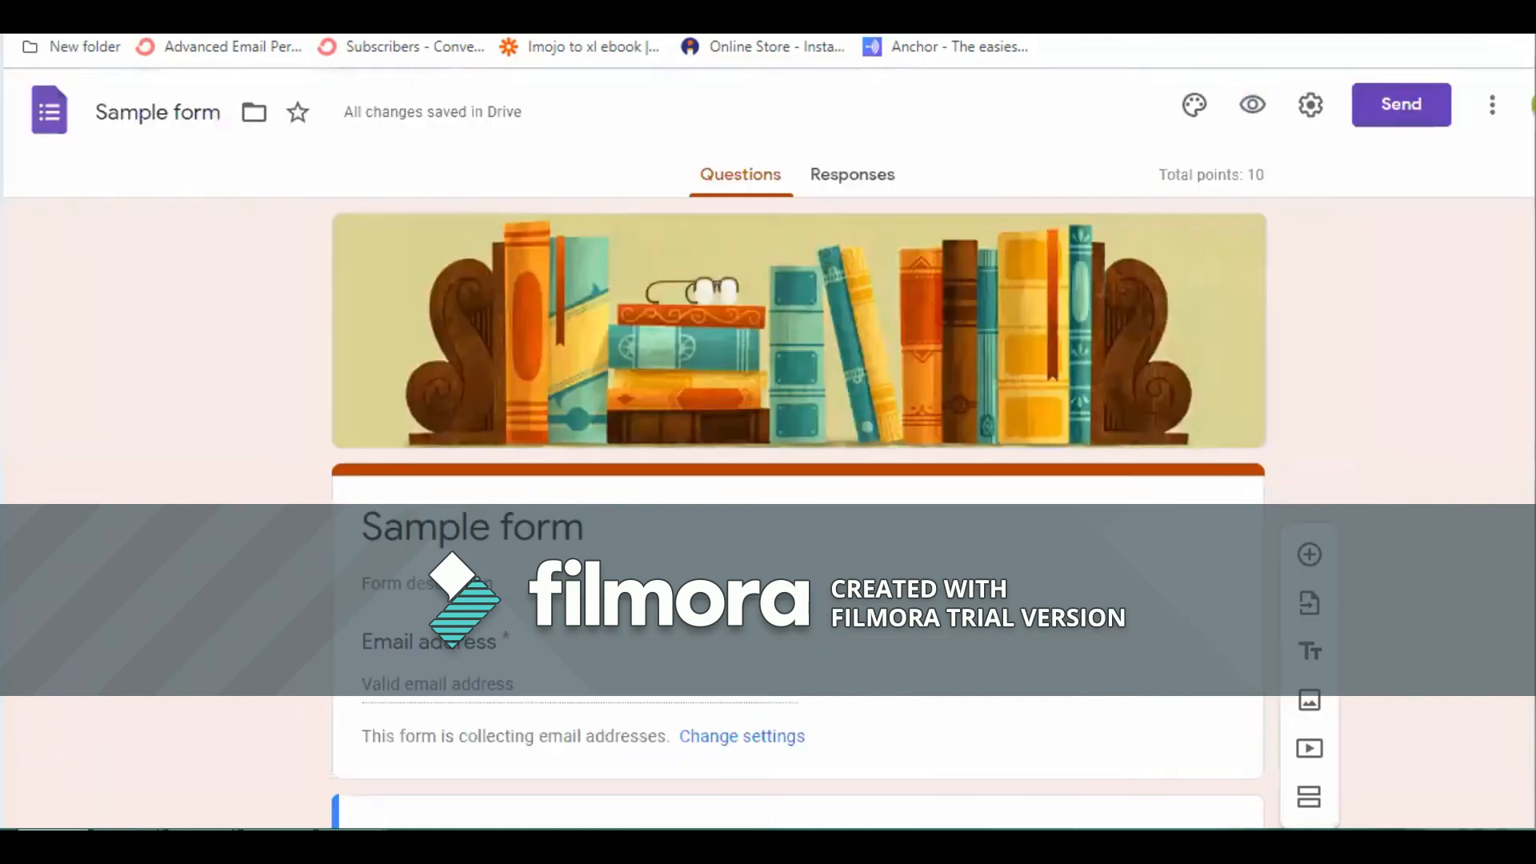
- Turn off shuffled question order in the form's presentation settings and save
{"action": "left_click", "coordinate": [1309, 104]}
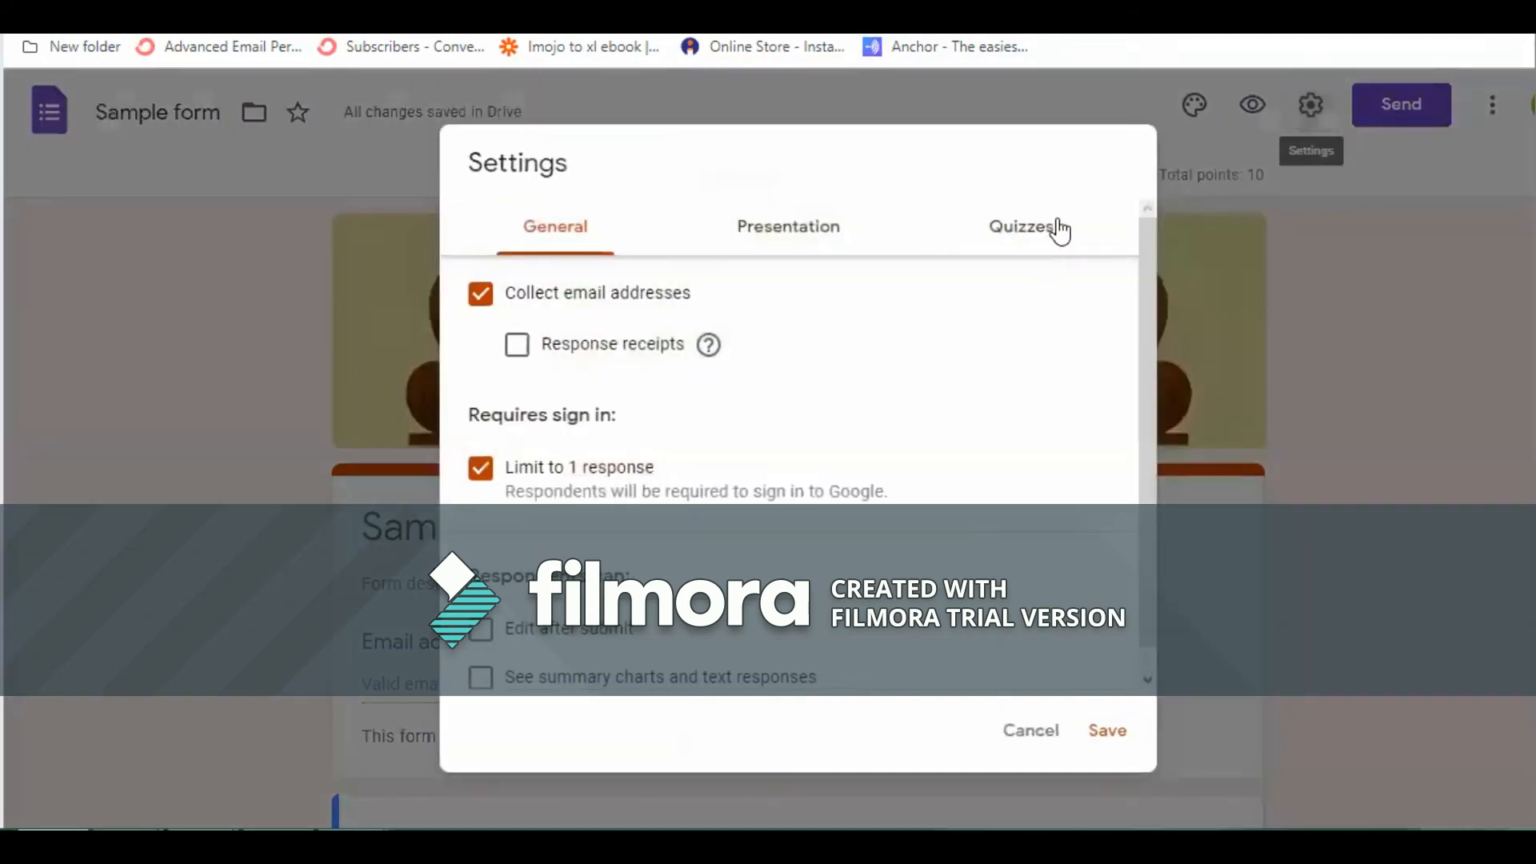
{"action": "left_click", "coordinate": [791, 238]}
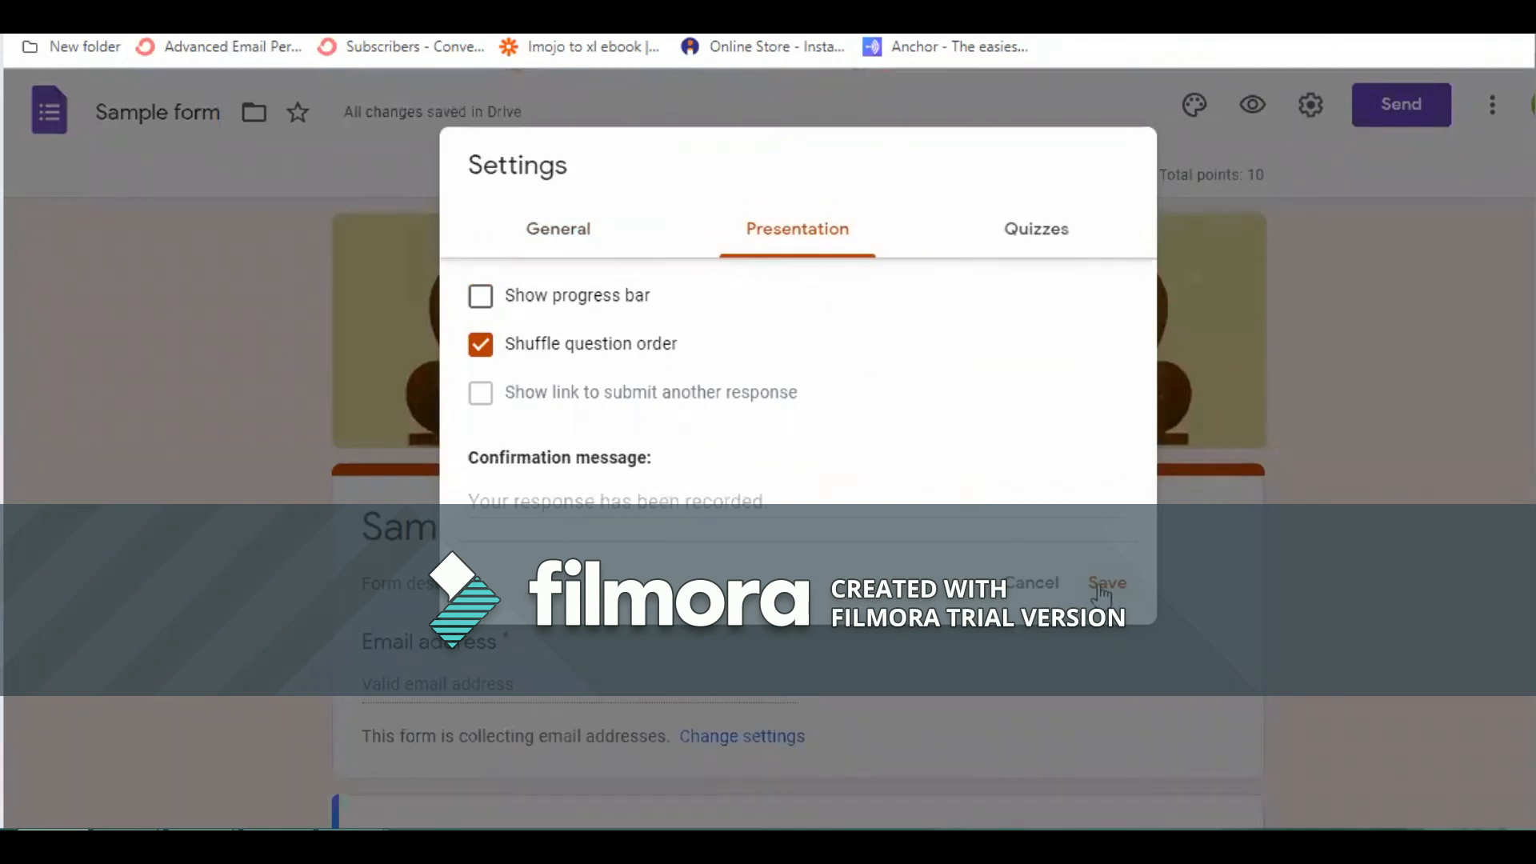
{"action": "left_click", "coordinate": [481, 345]}
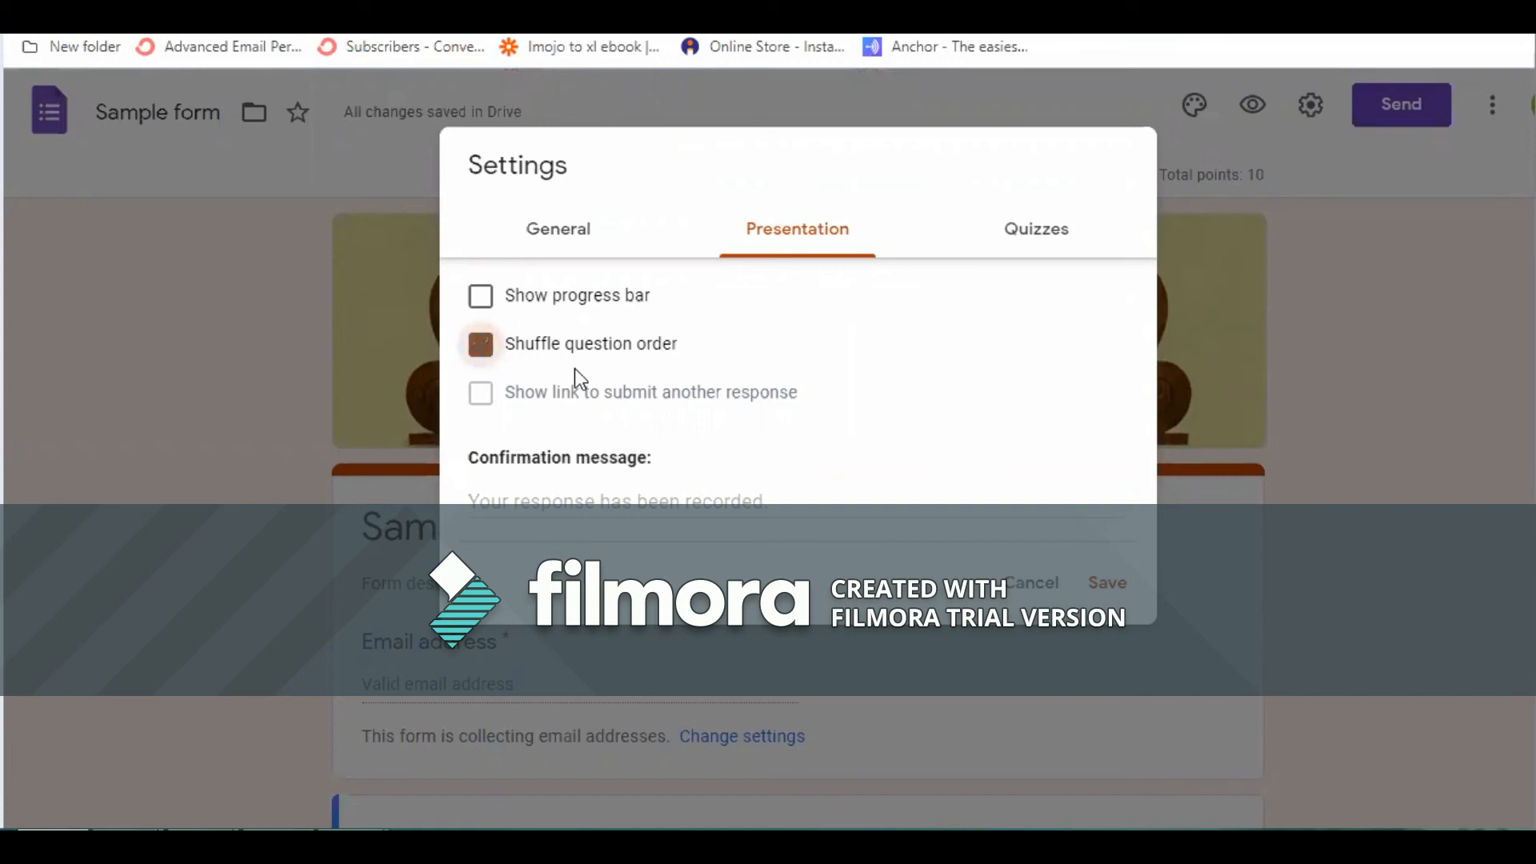
{"action": "left_click", "coordinate": [1106, 592]}
- Add a new form section directly after the Section dropdown question
{"action": "scroll", "coordinate": [754, 473], "scroll_direction": "down", "scroll_amount": 10}
{"action": "scroll", "coordinate": [756, 464], "scroll_direction": "down", "scroll_amount": 3}
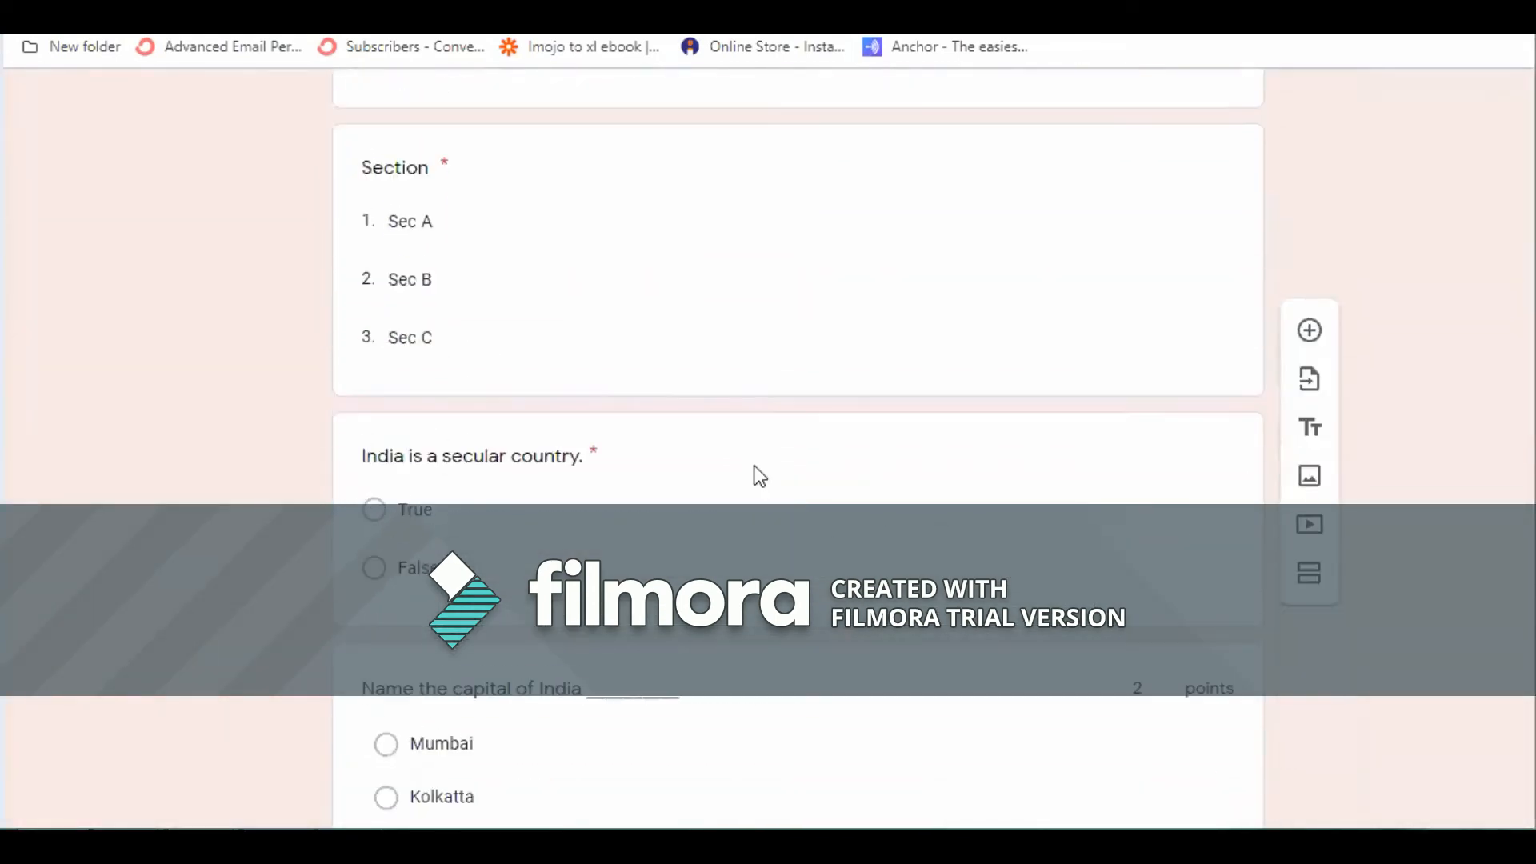
{"action": "left_click", "coordinate": [732, 292]}
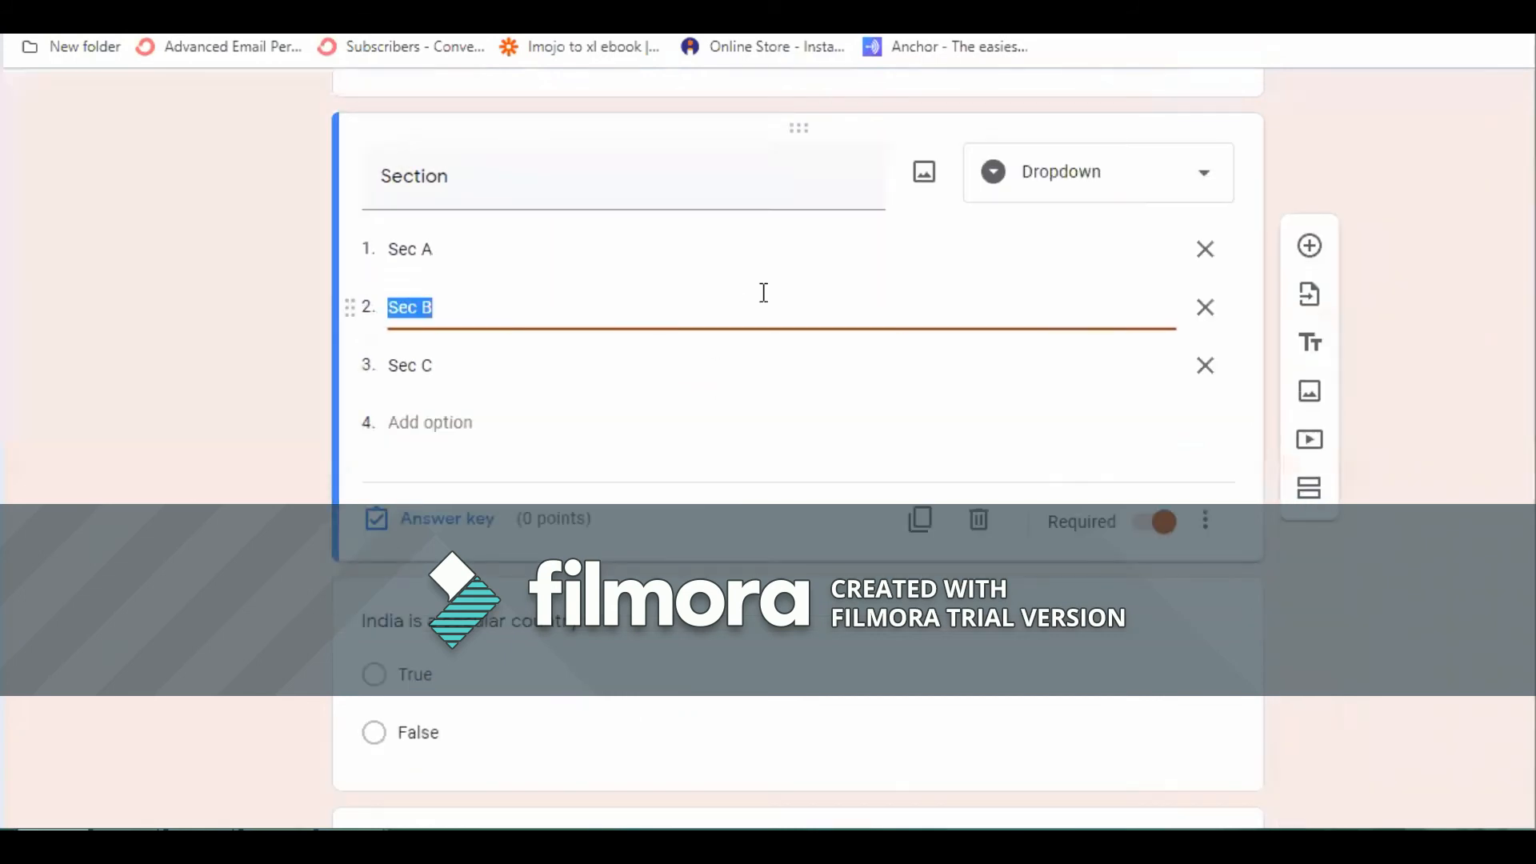
{"action": "left_click", "coordinate": [1308, 492]}
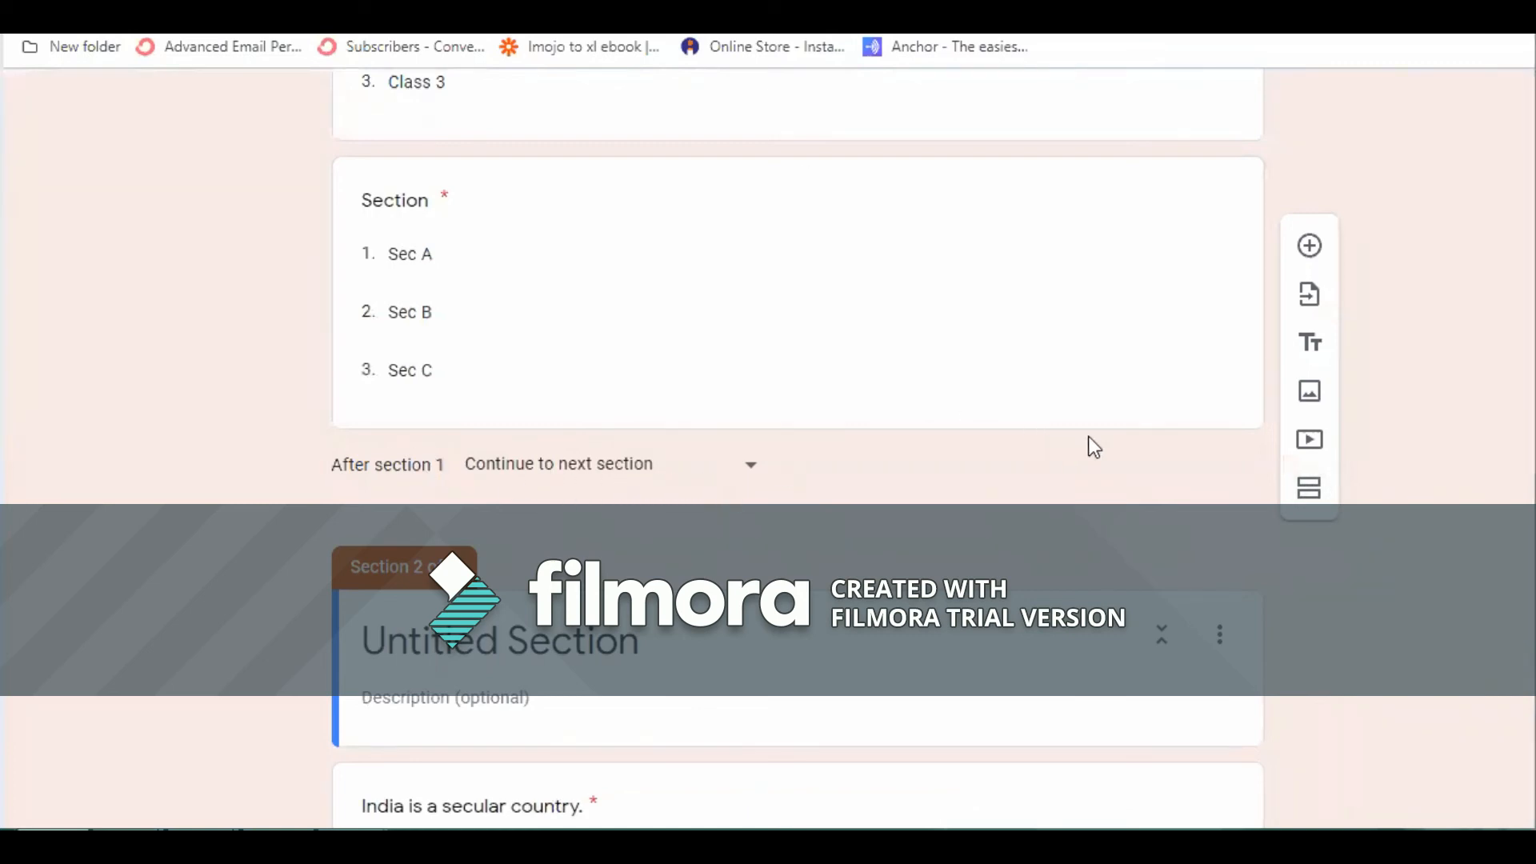
{"action": "left_click", "coordinate": [1141, 400]}
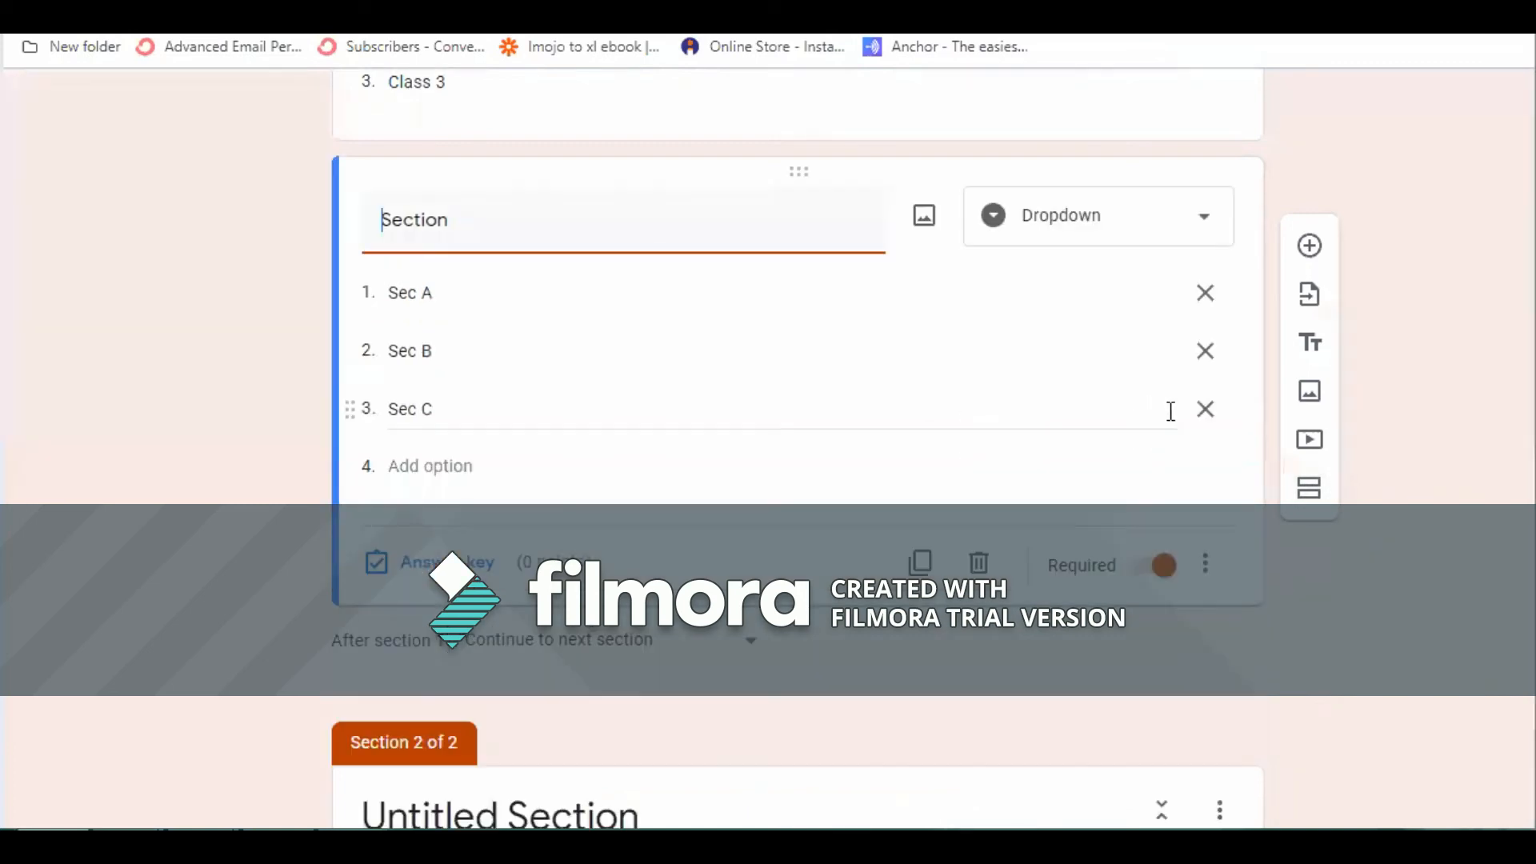
{"action": "left_click", "coordinate": [1208, 568]}
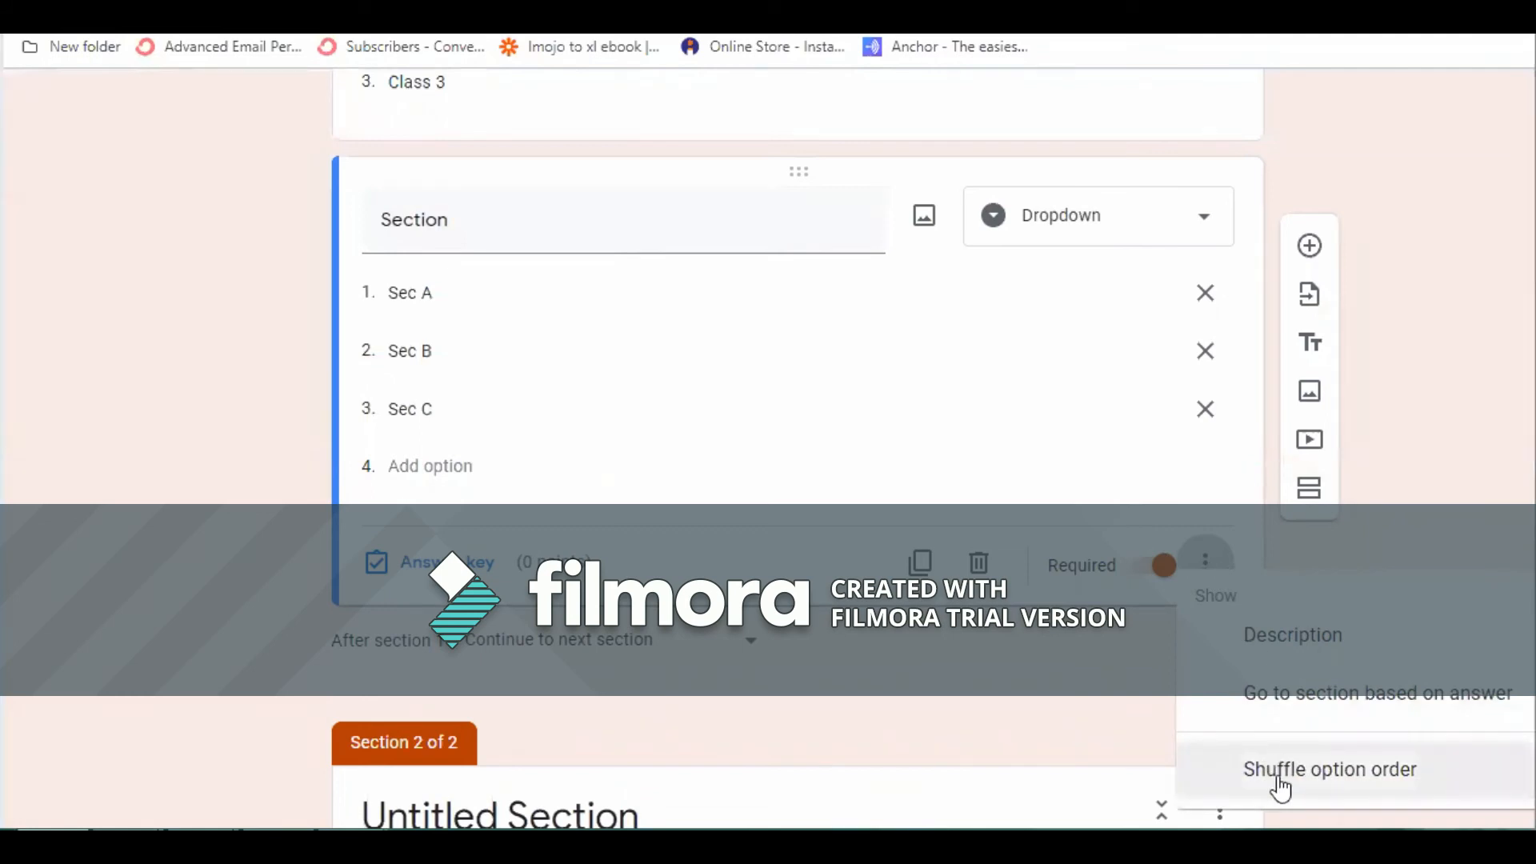
{"action": "scroll", "coordinate": [713, 477], "scroll_direction": "down", "scroll_amount": 7}
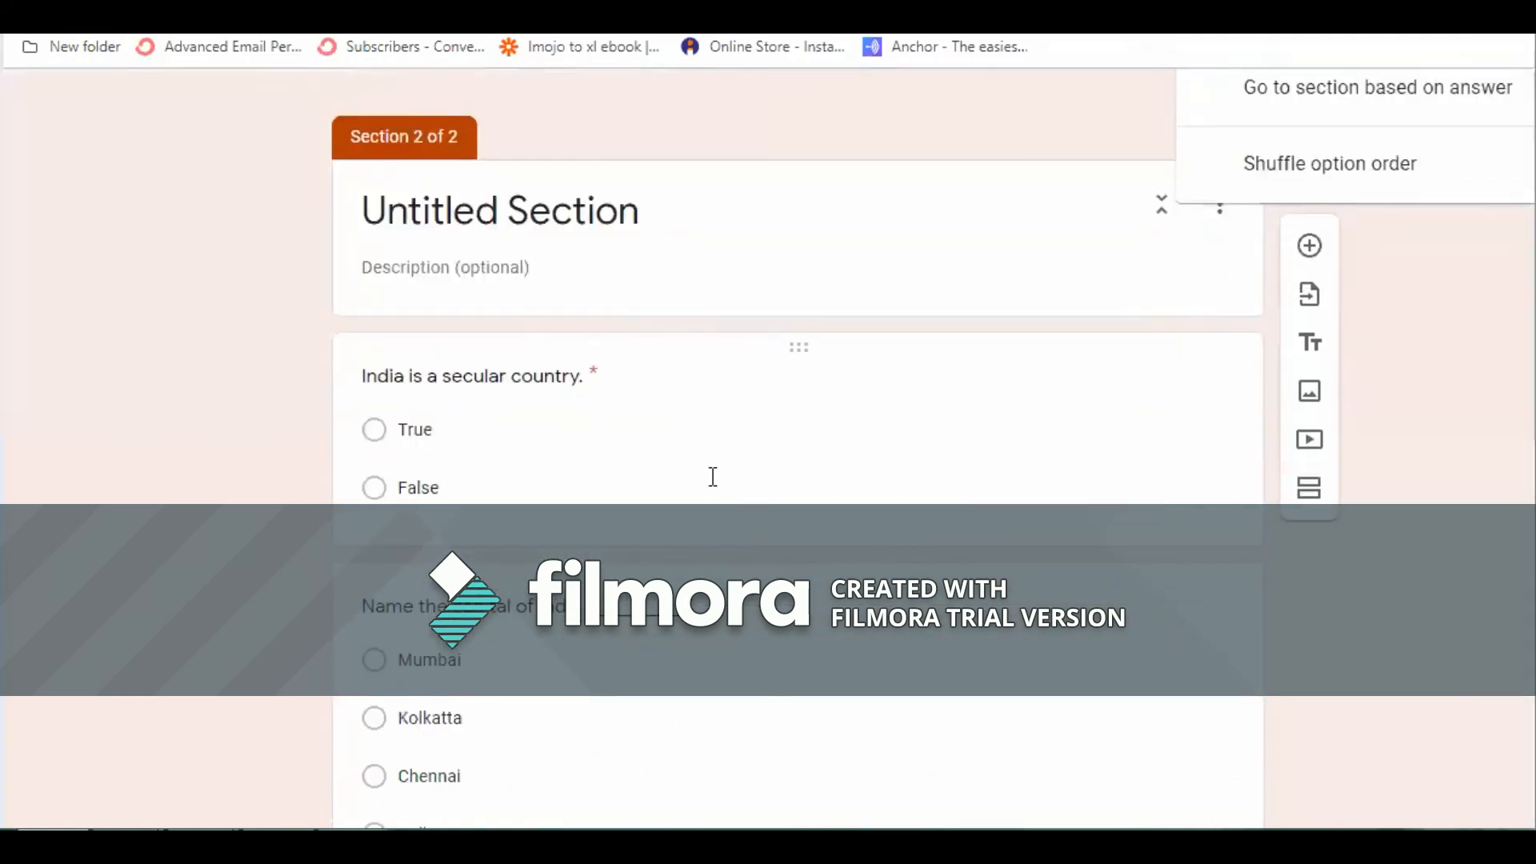
{"action": "scroll", "coordinate": [713, 477], "scroll_direction": "down", "scroll_amount": 3}
{"action": "scroll", "coordinate": [649, 401], "scroll_direction": "up", "scroll_amount": 10}
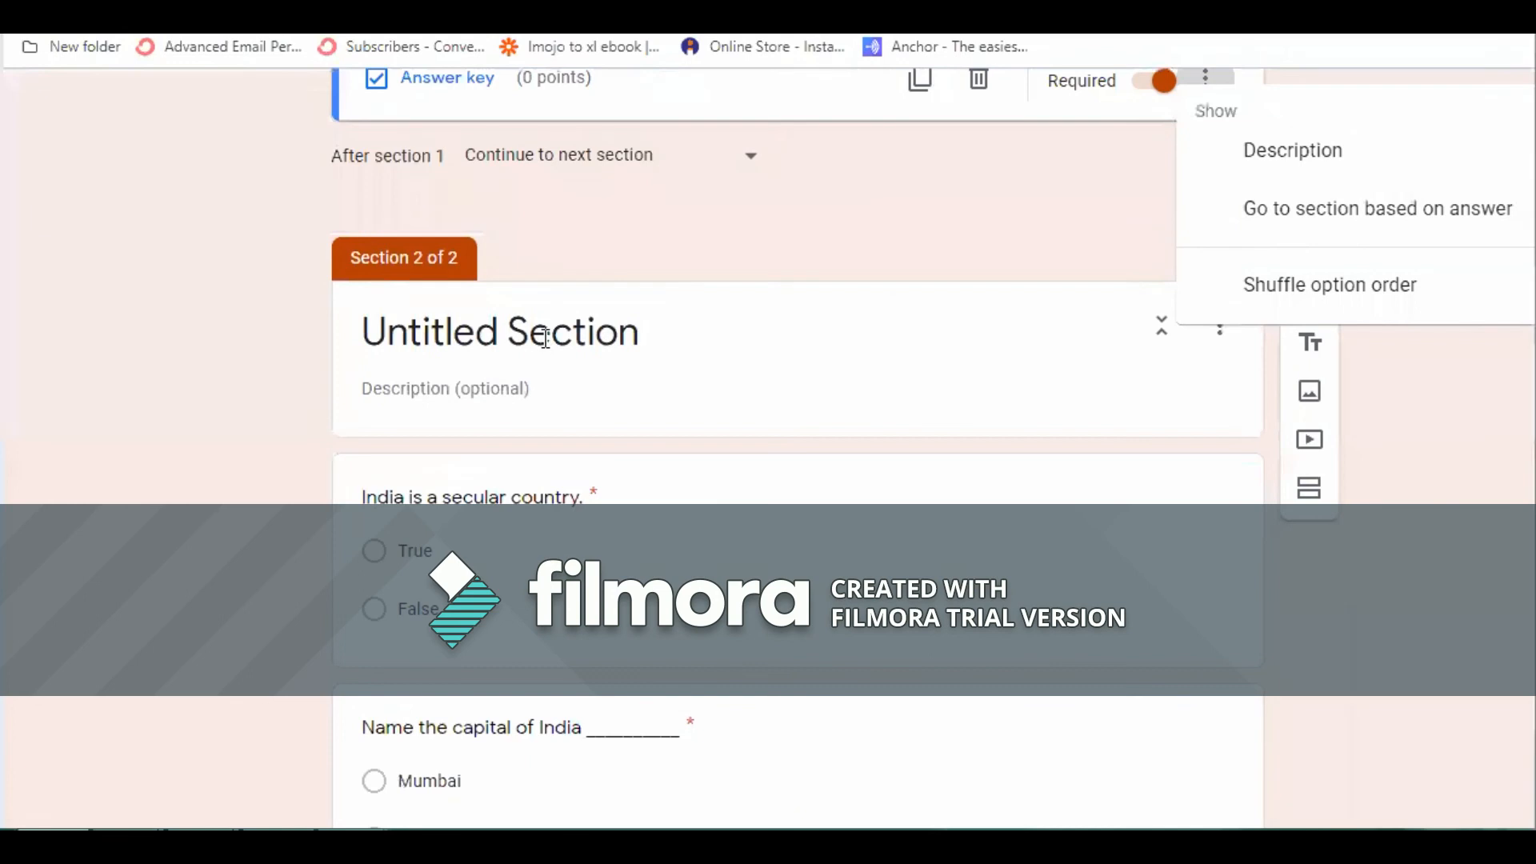
{"action": "scroll", "coordinate": [542, 339], "scroll_direction": "down", "scroll_amount": 3}
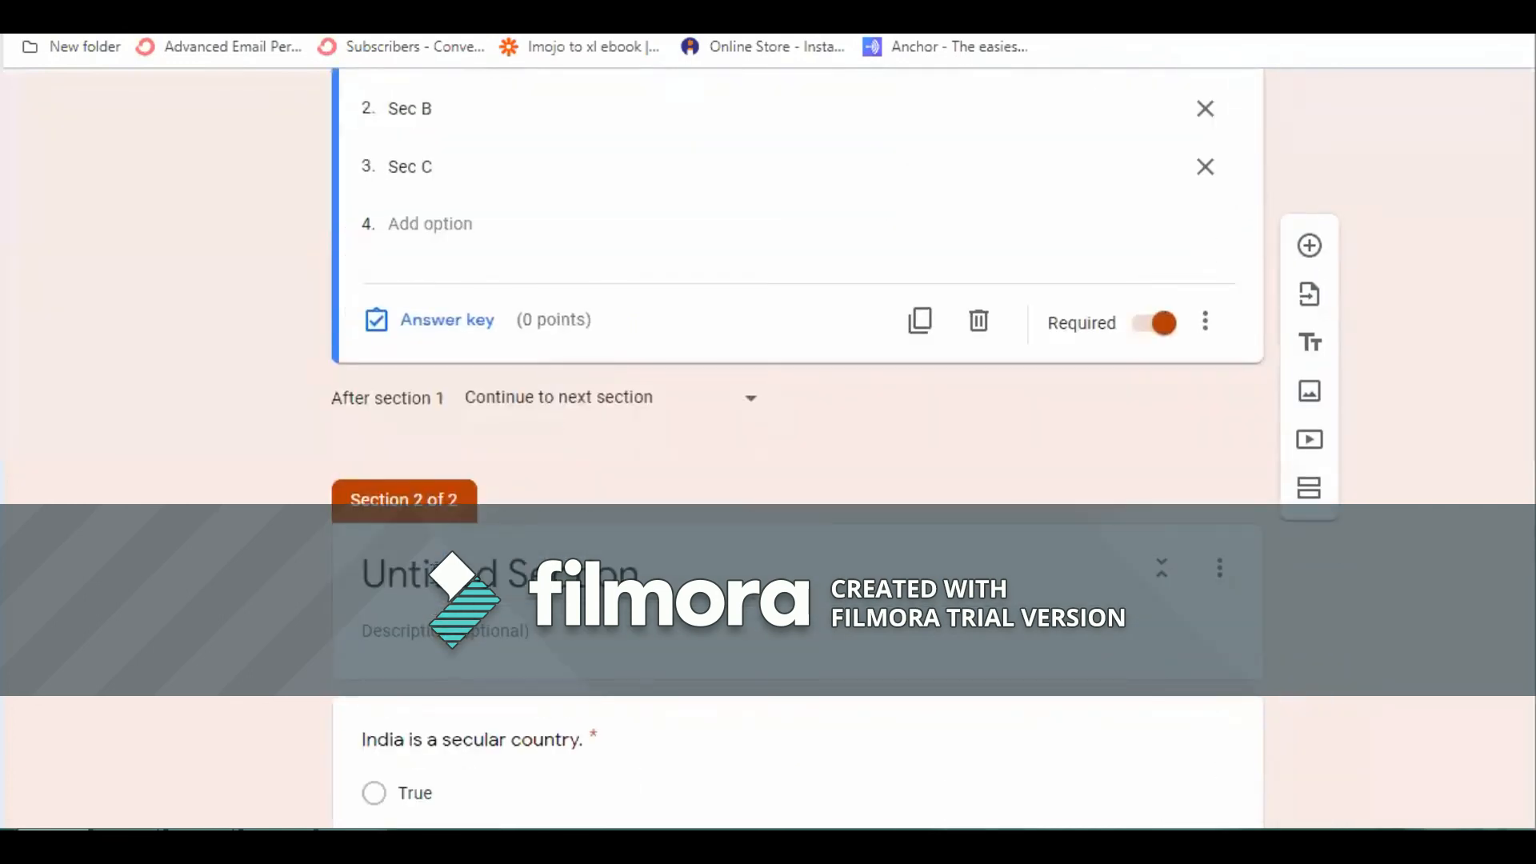
- Title the new second section "Answer the following"
{"action": "left_click", "coordinate": [513, 552]}
{"action": "type", "text": "A"}
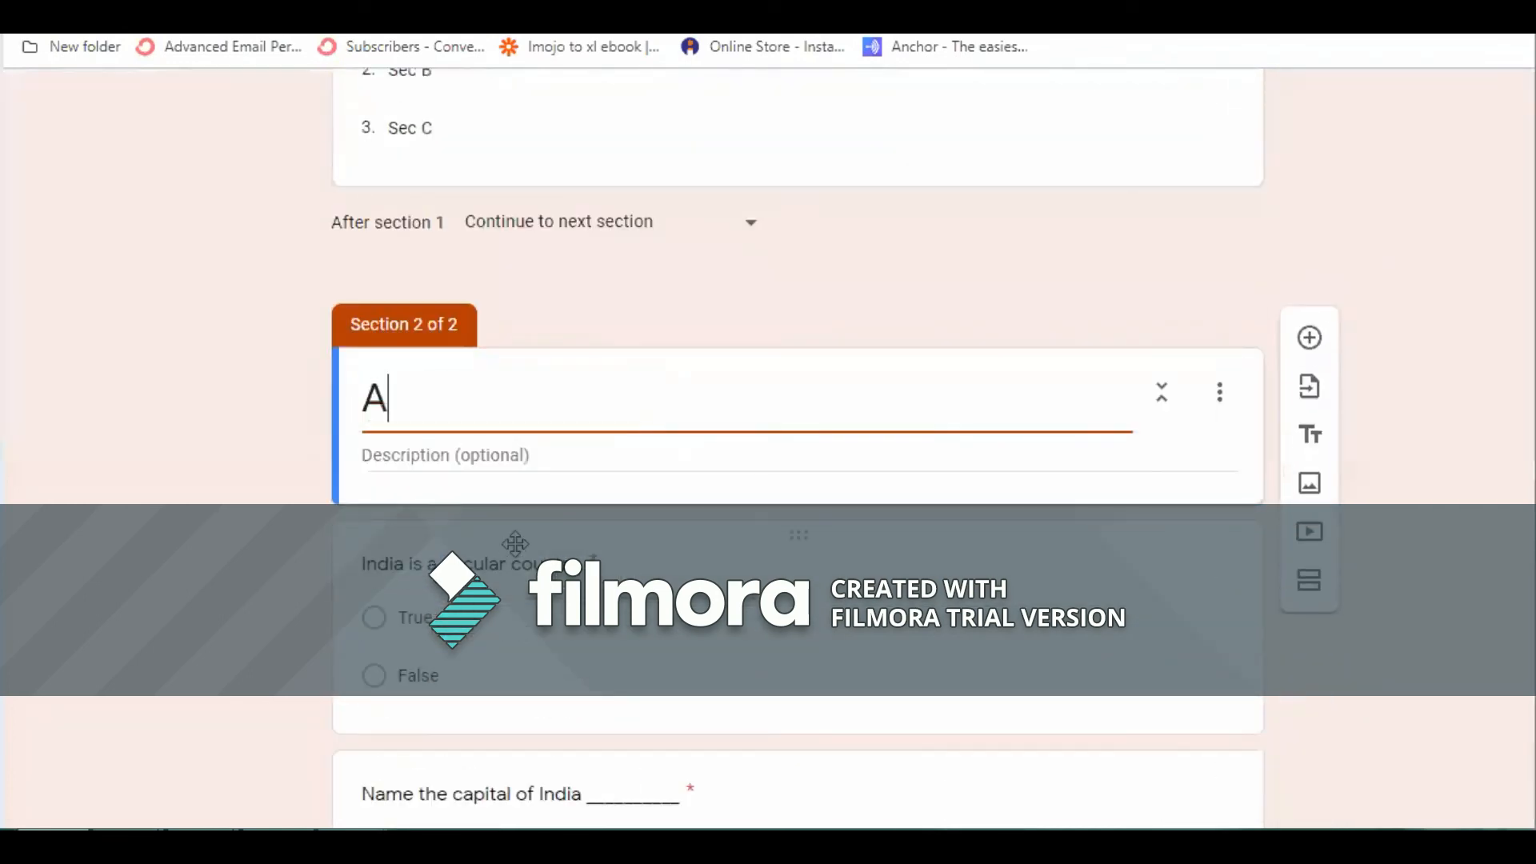
{"action": "type", "text": "nswer the fo"}
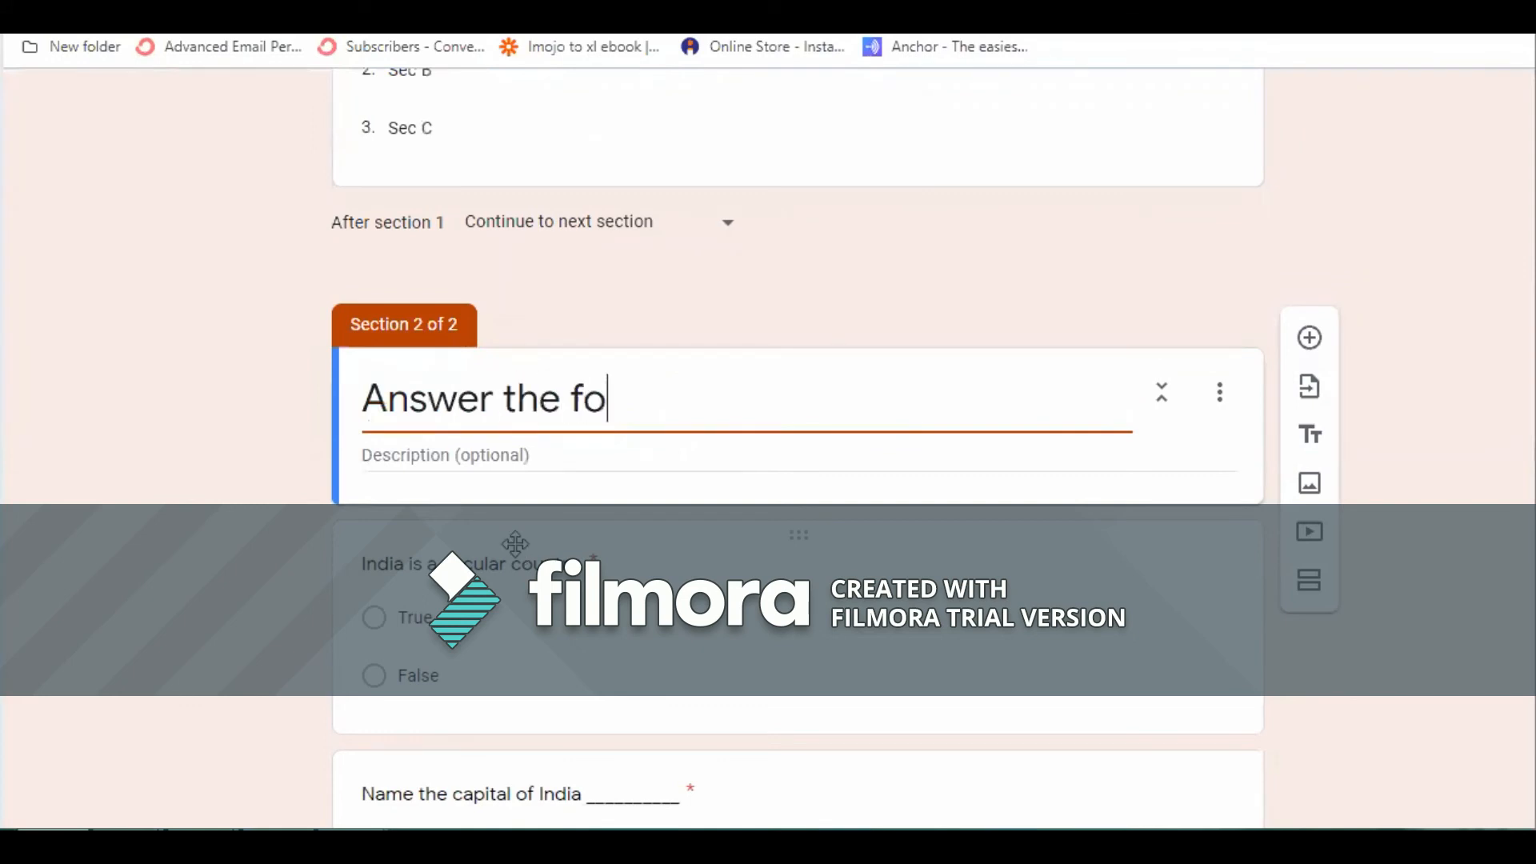
{"action": "type", "text": "llowinh"}
{"action": "key", "text": "BackSpace"}
{"action": "type", "text": "g"}
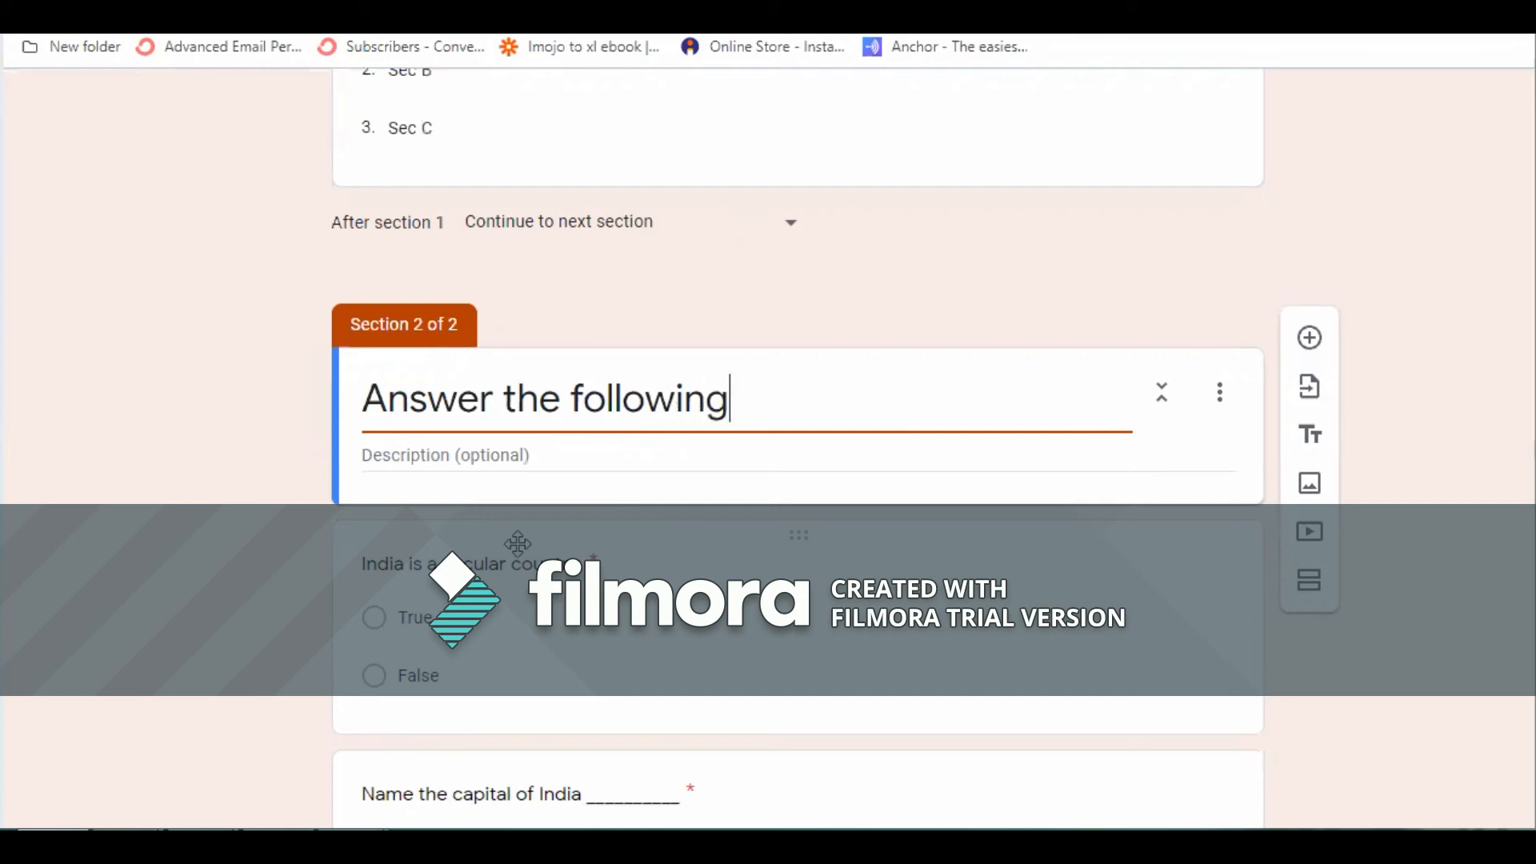
- Review how the form is divided between the student details section and the quiz questions section
{"action": "scroll", "coordinate": [518, 544], "scroll_direction": "down", "scroll_amount": 15}
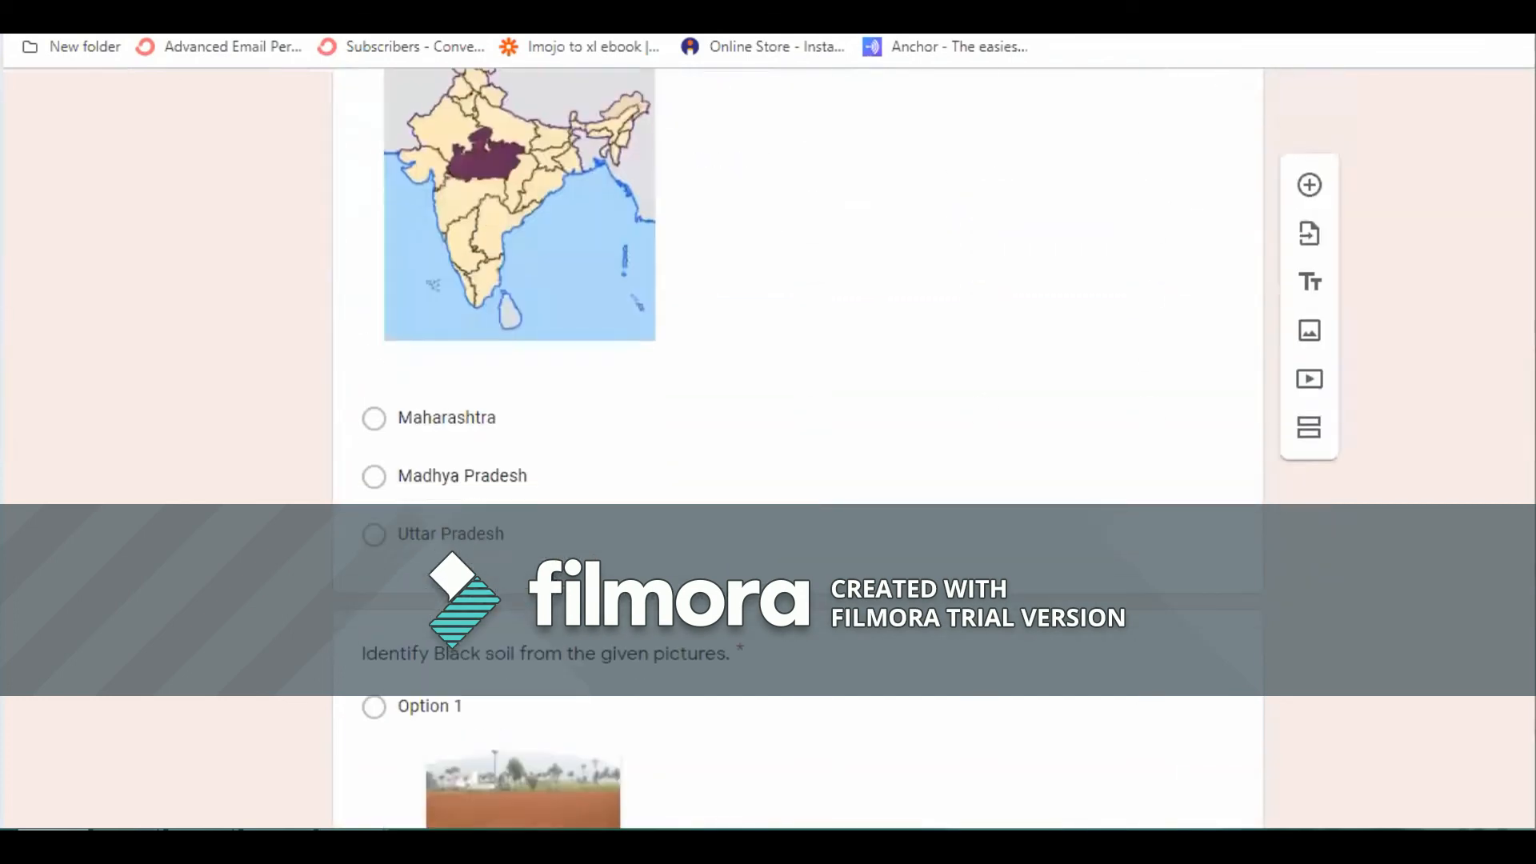
{"action": "scroll", "coordinate": [798, 448], "scroll_direction": "down", "scroll_amount": 8}
{"action": "scroll", "coordinate": [720, 504], "scroll_direction": "up", "scroll_amount": 20}
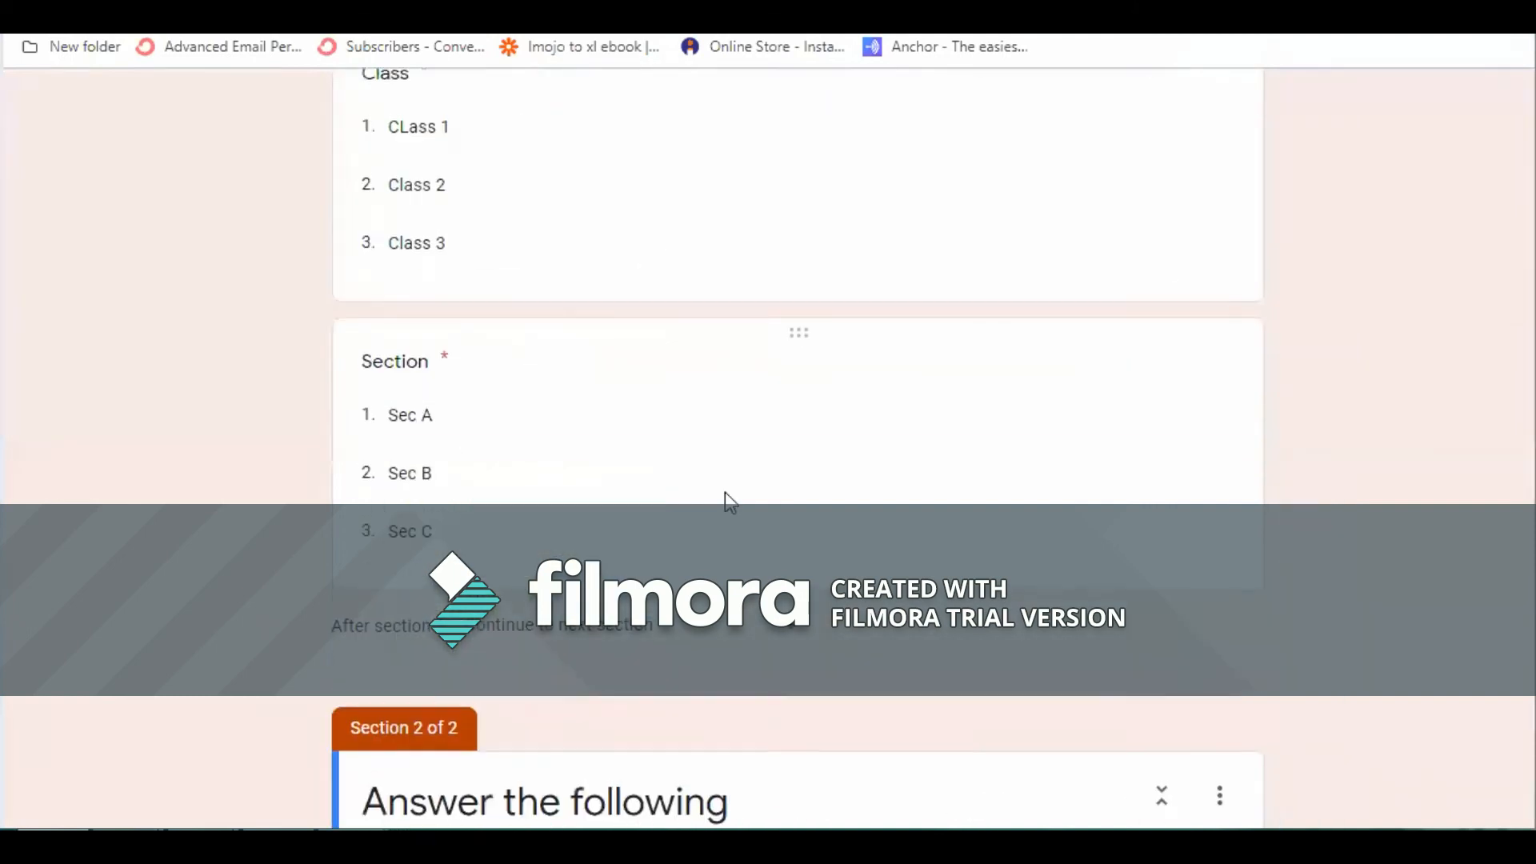
{"action": "scroll", "coordinate": [725, 482], "scroll_direction": "down", "scroll_amount": 5}
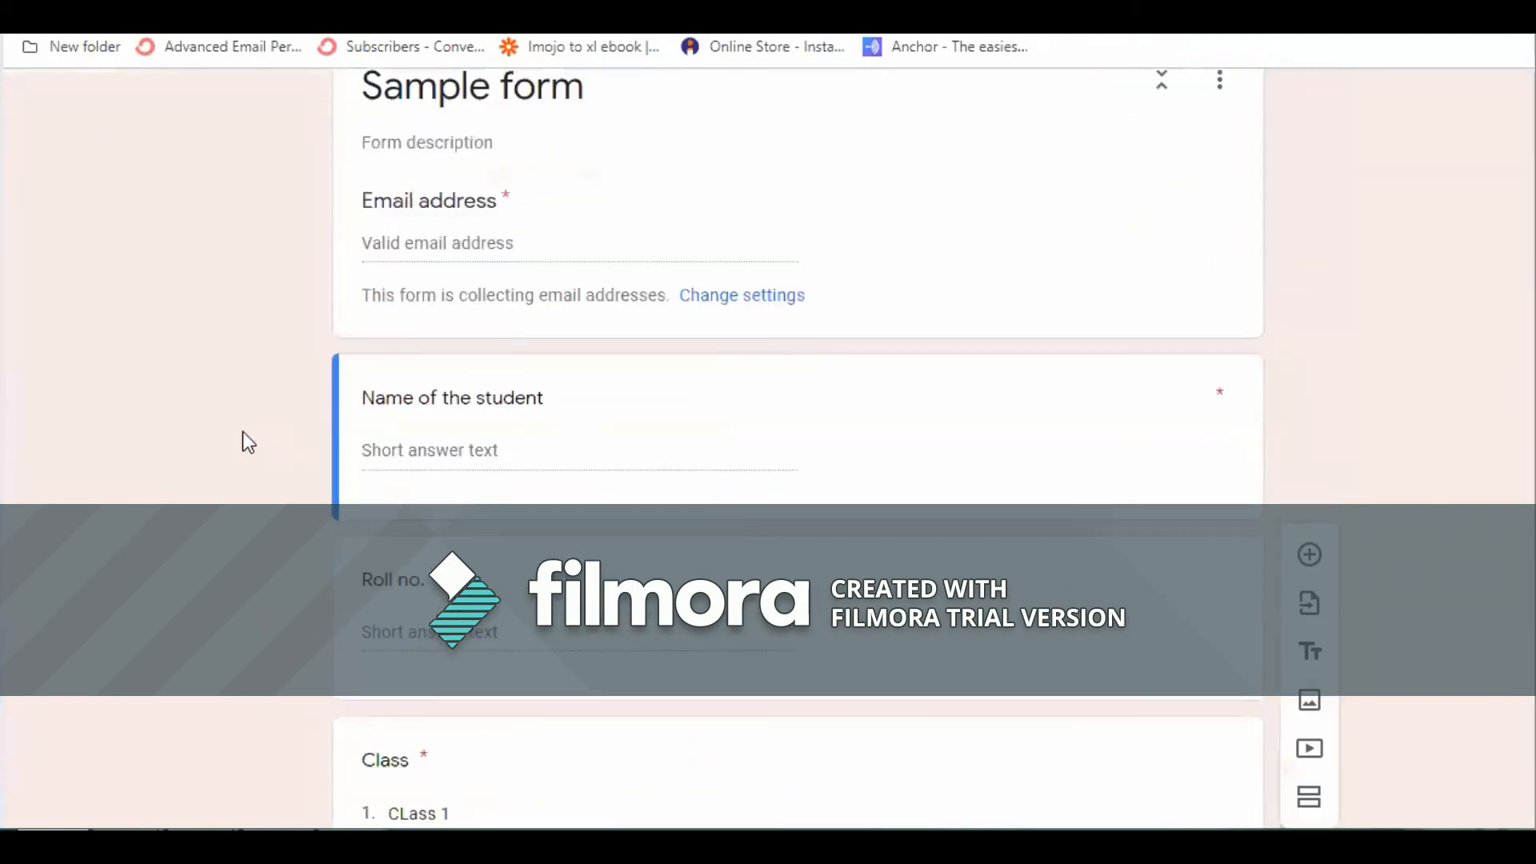
{"action": "scroll", "coordinate": [244, 437], "scroll_direction": "down", "scroll_amount": 5}
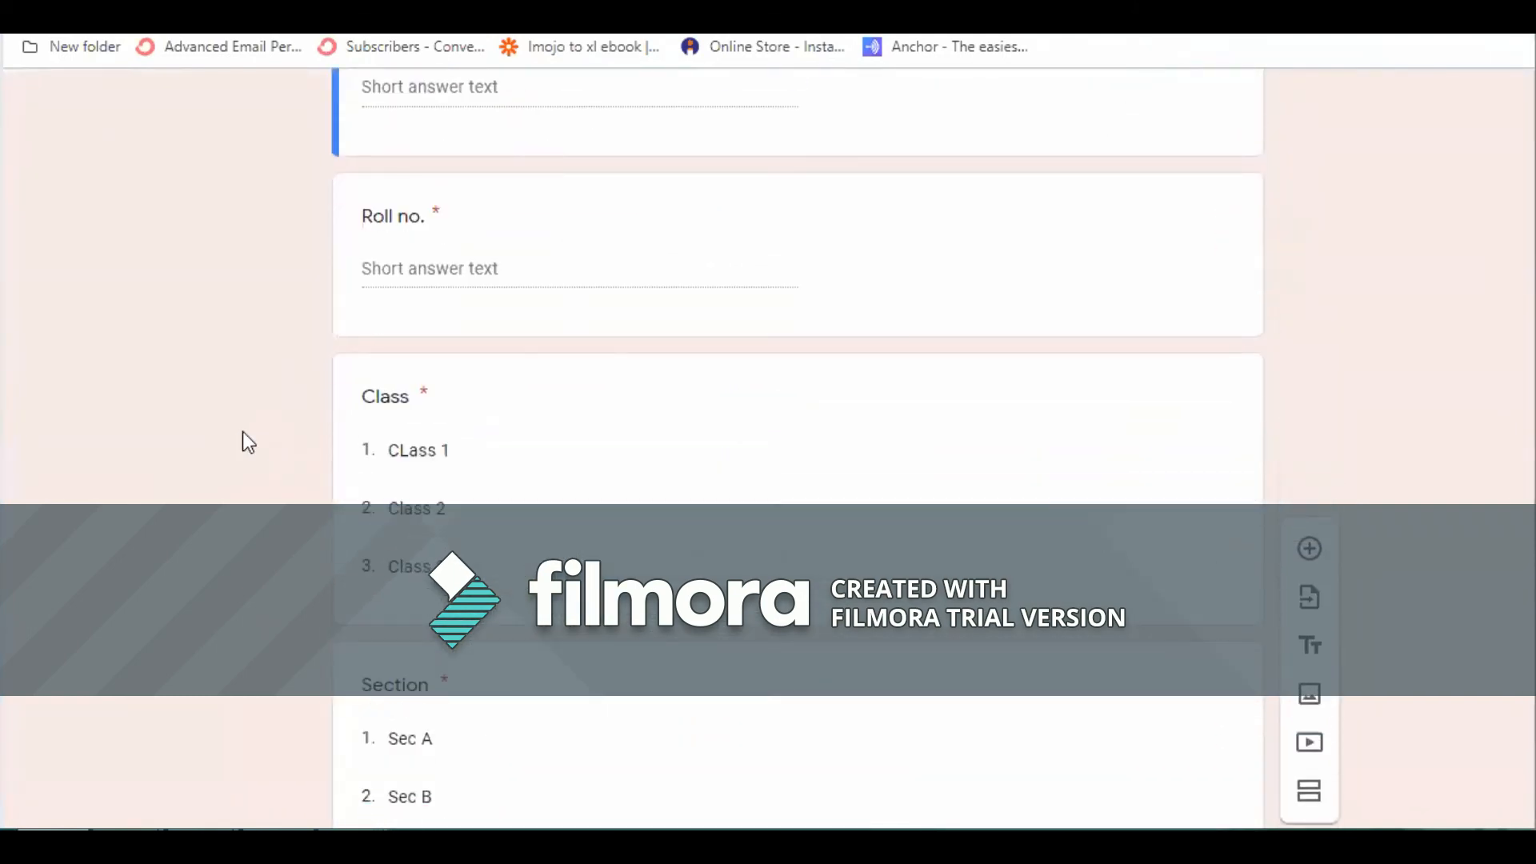
{"action": "scroll", "coordinate": [257, 410], "scroll_direction": "down", "scroll_amount": 4}
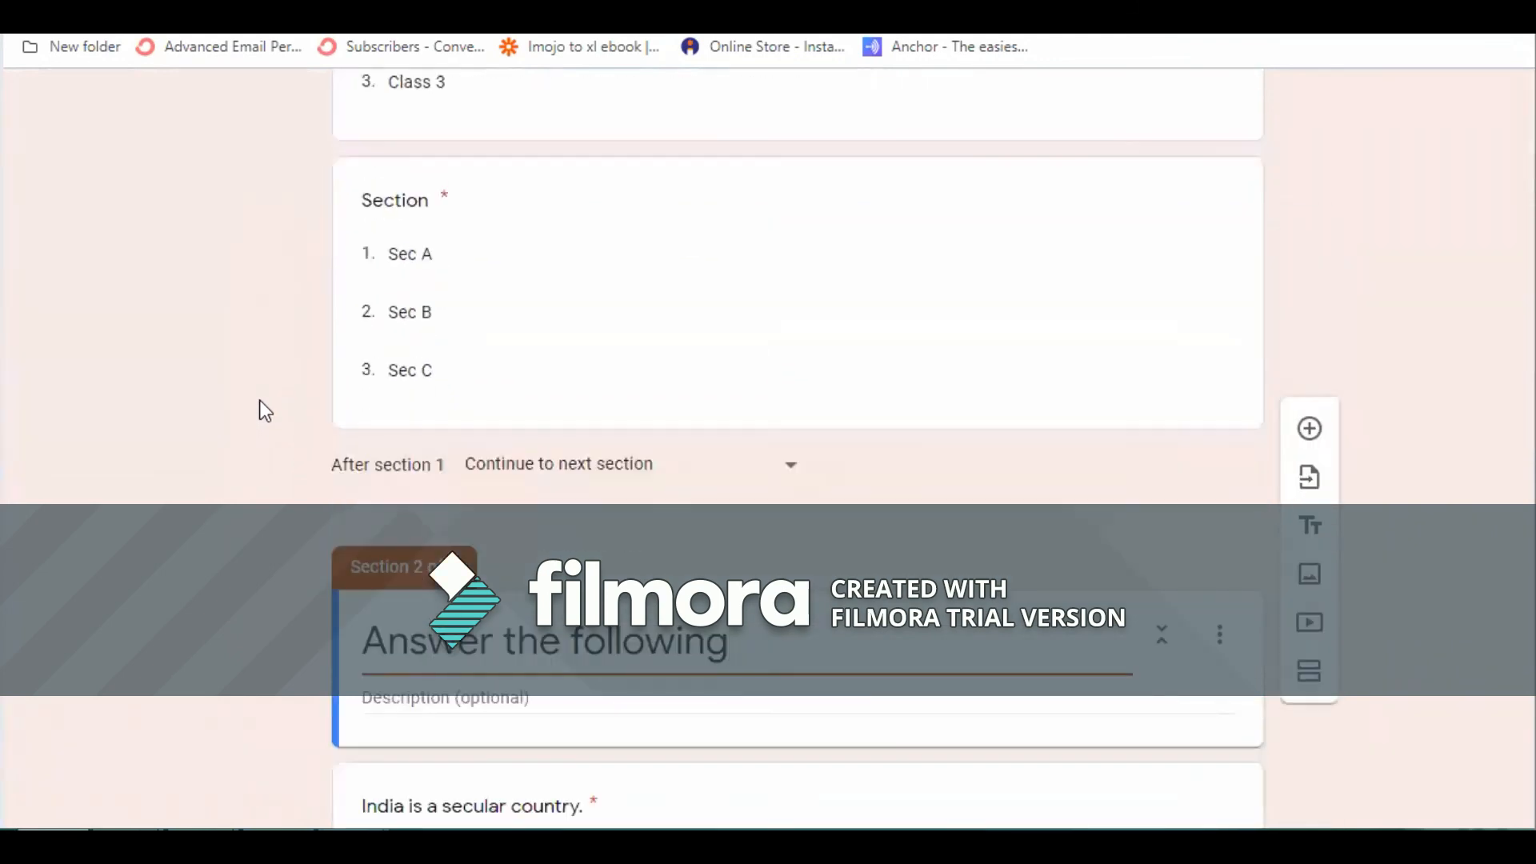
{"action": "left_click", "coordinate": [260, 401]}
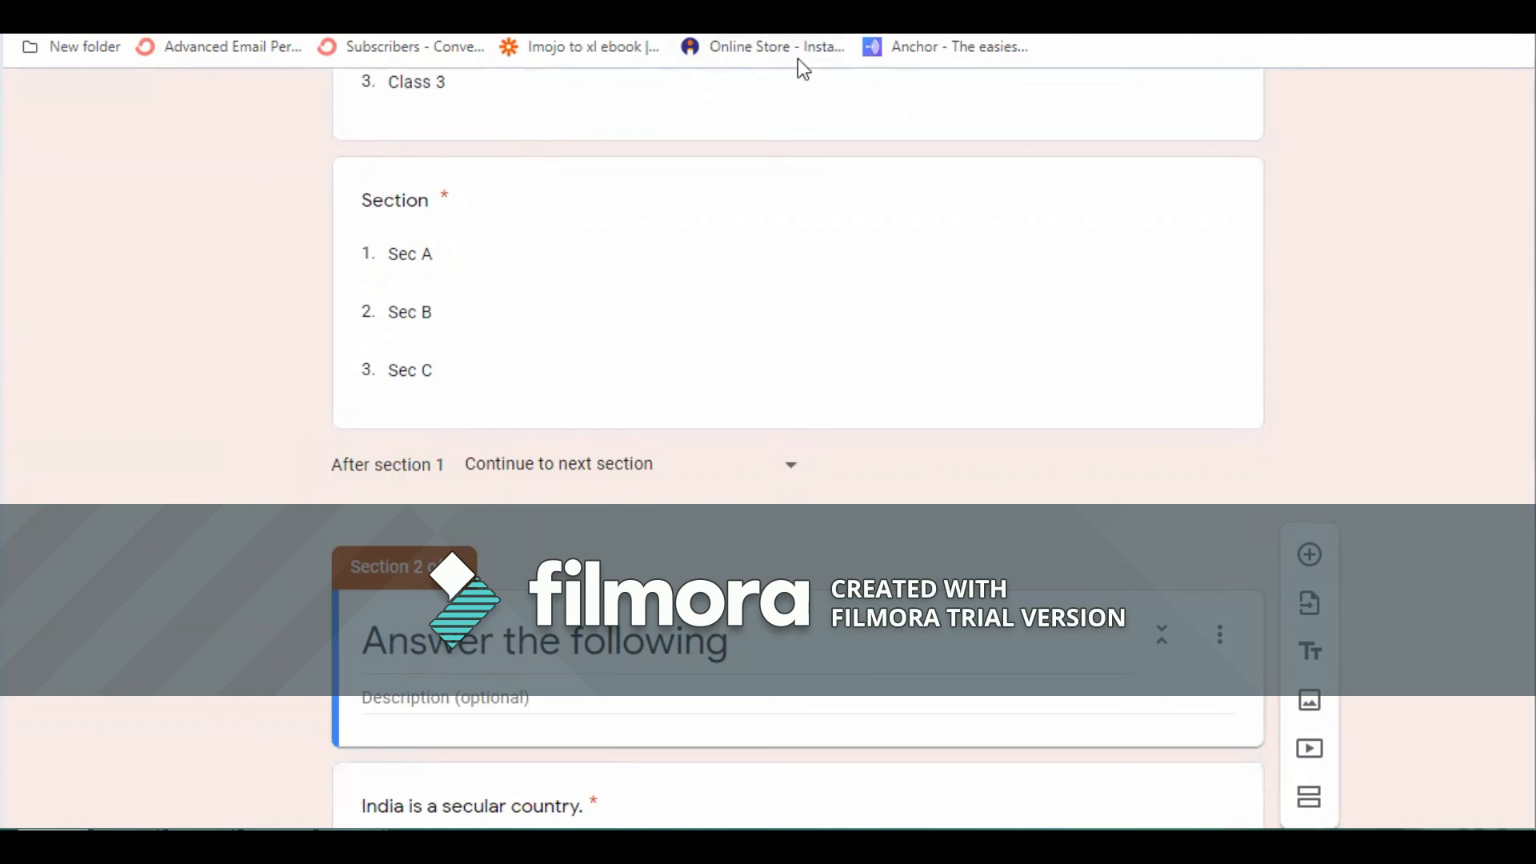
{"action": "scroll", "coordinate": [1300, 233], "scroll_direction": "up", "scroll_amount": 10}
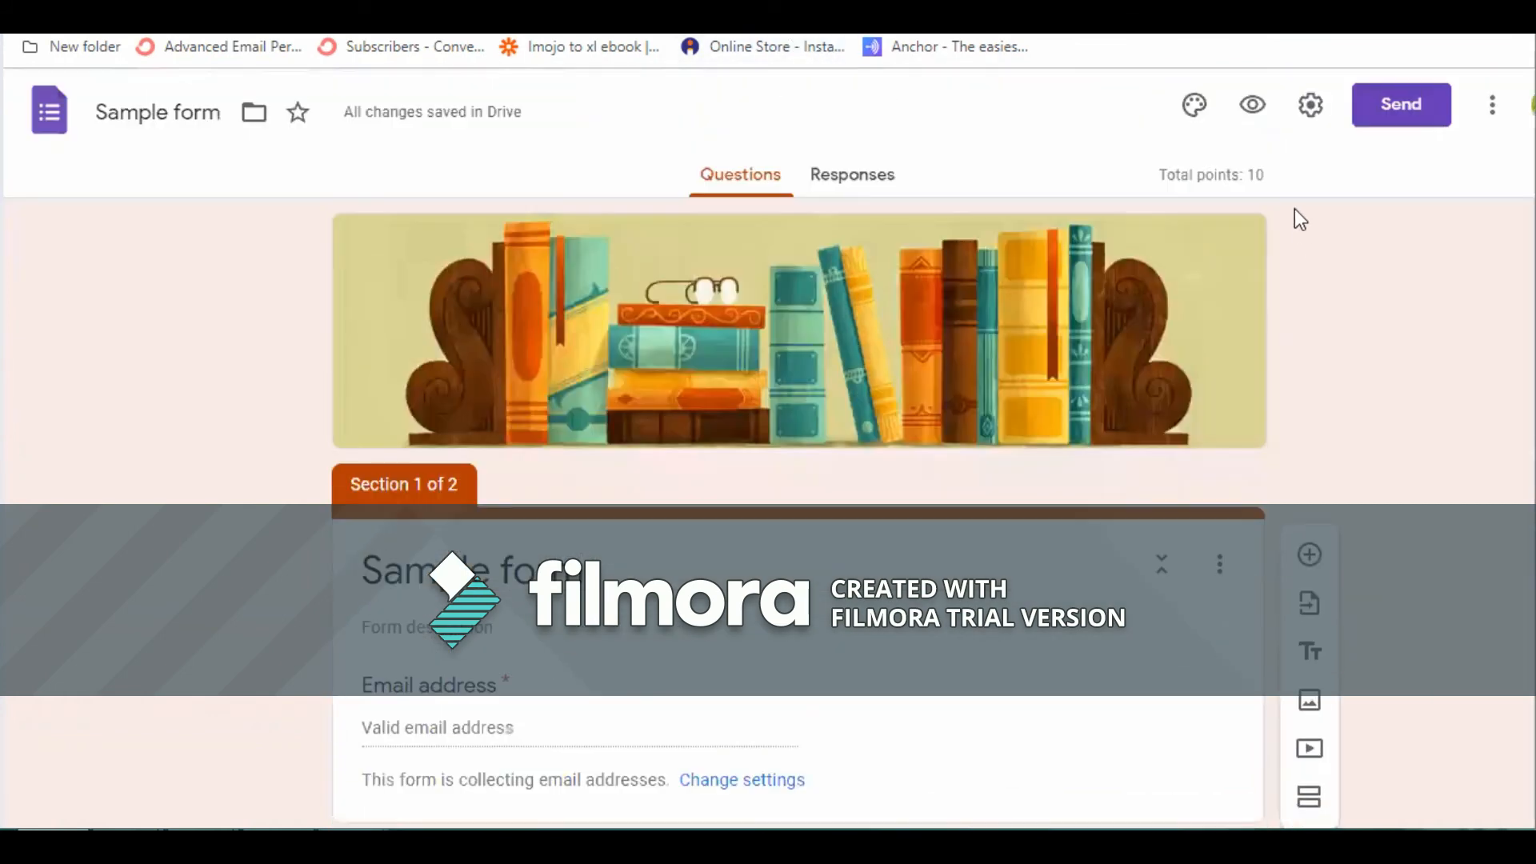
- Preview the form's student details section and try to continue to the next section before filling it in
{"action": "left_click", "coordinate": [1253, 106]}
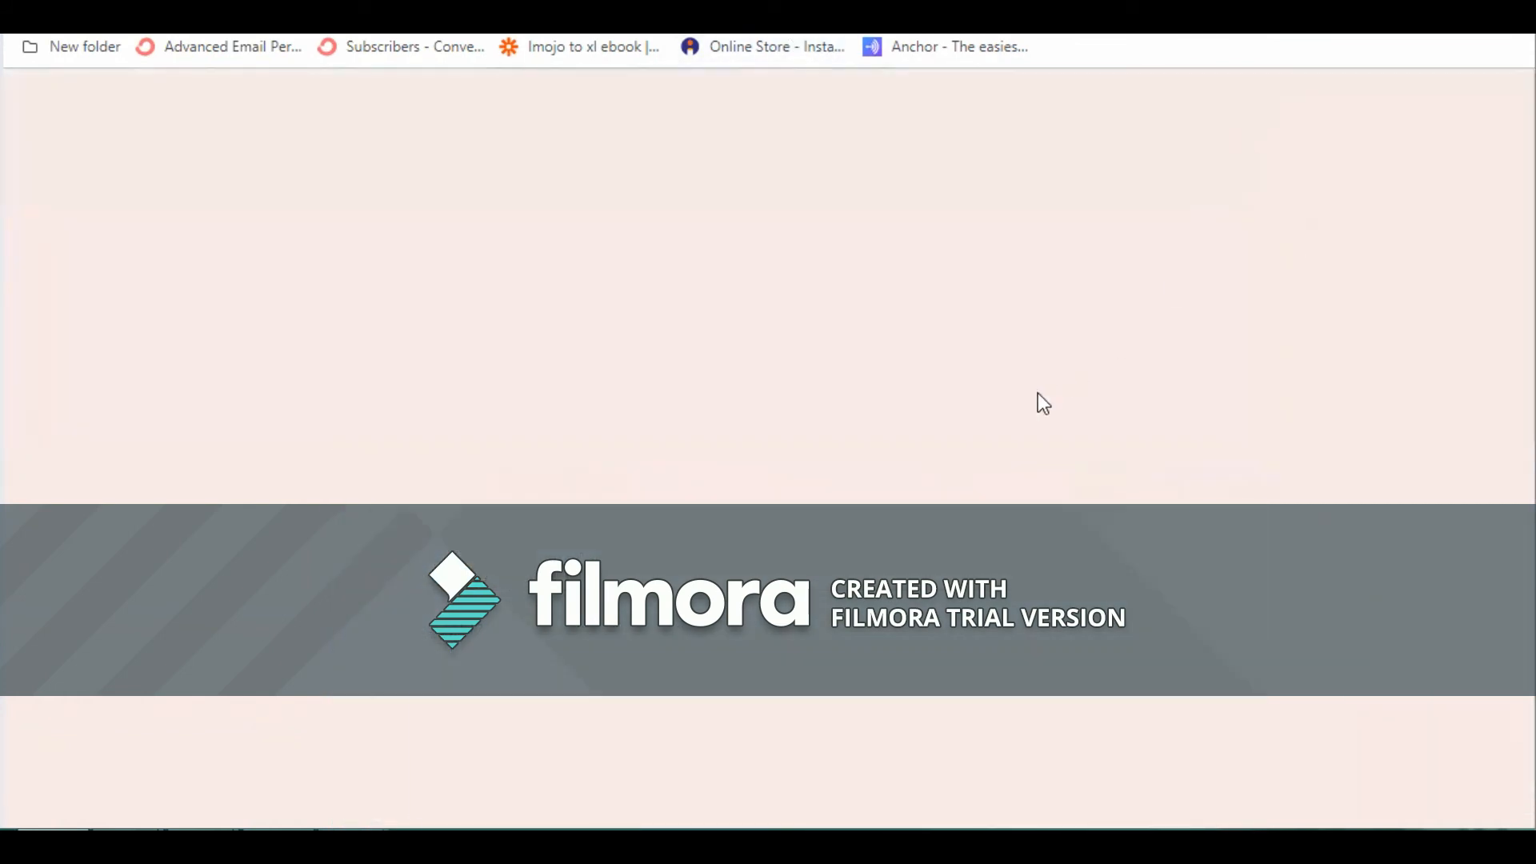
{"action": "scroll", "coordinate": [976, 415], "scroll_direction": "down", "scroll_amount": 8}
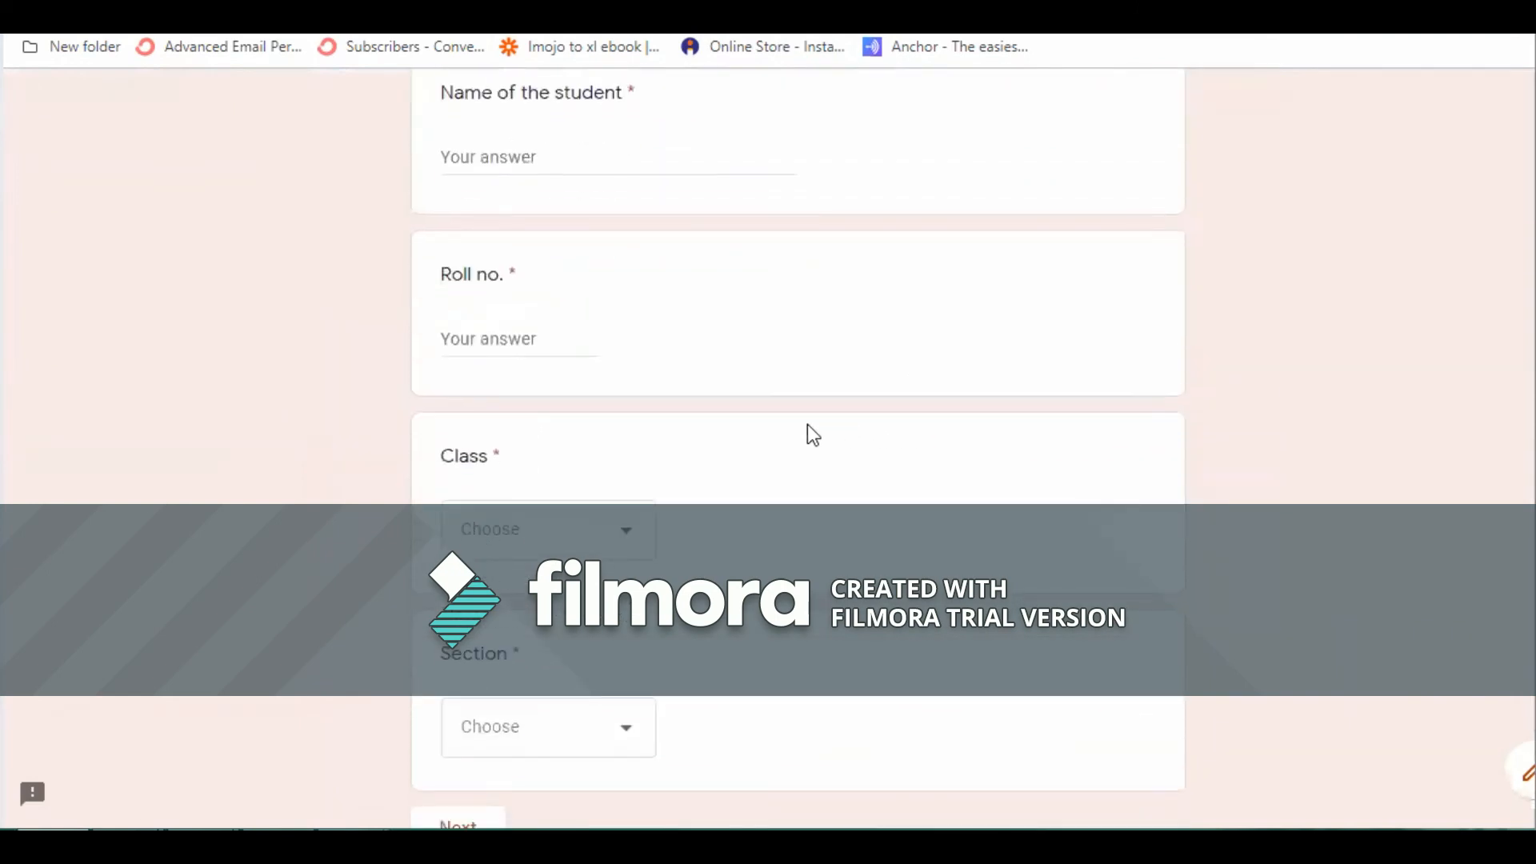
{"action": "scroll", "coordinate": [696, 425], "scroll_direction": "down", "scroll_amount": 3}
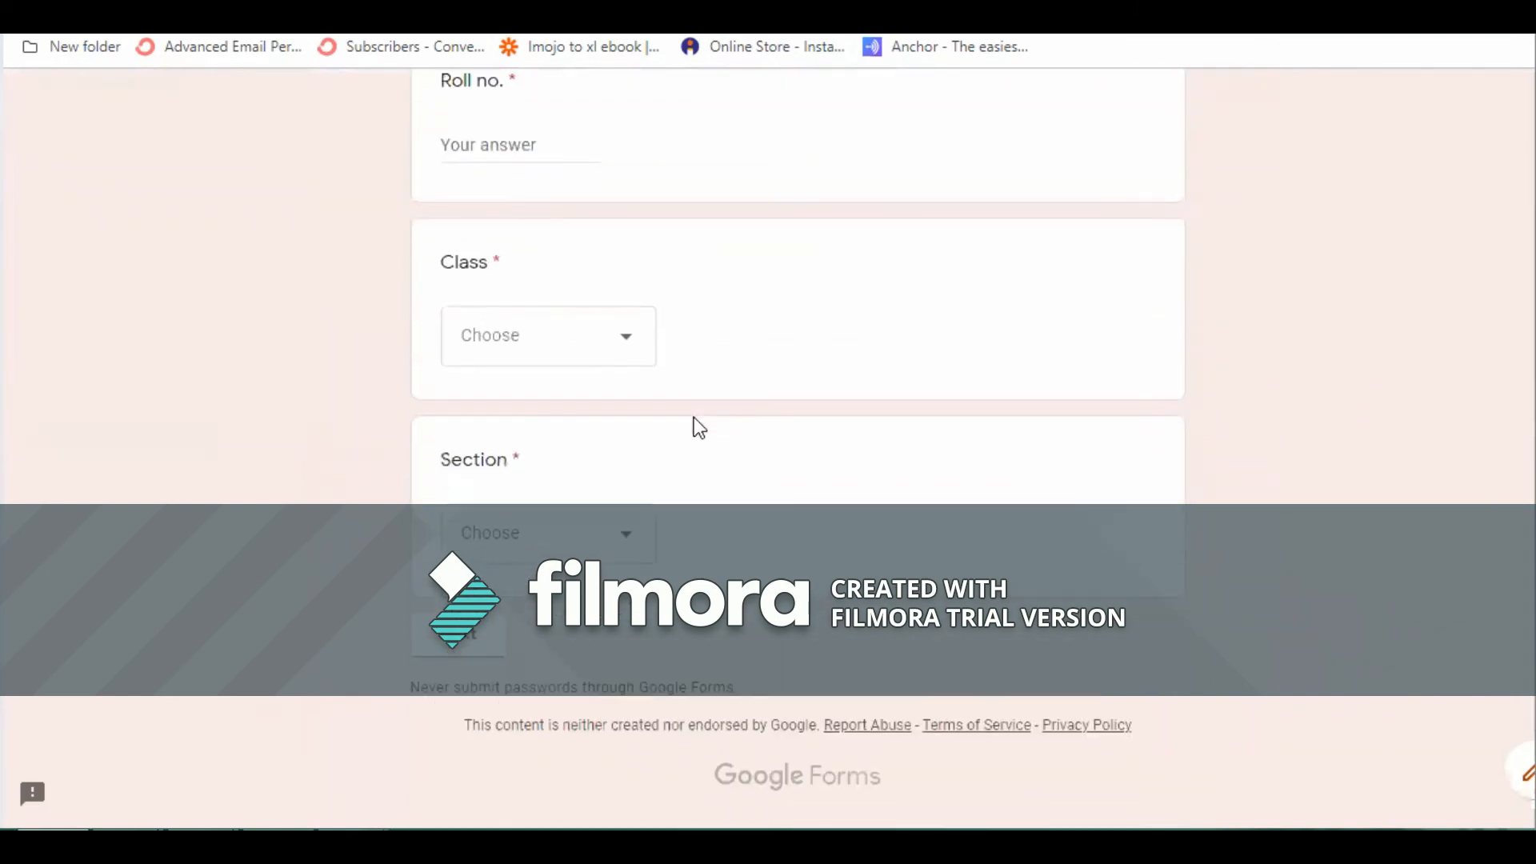
{"action": "left_click", "coordinate": [464, 646]}
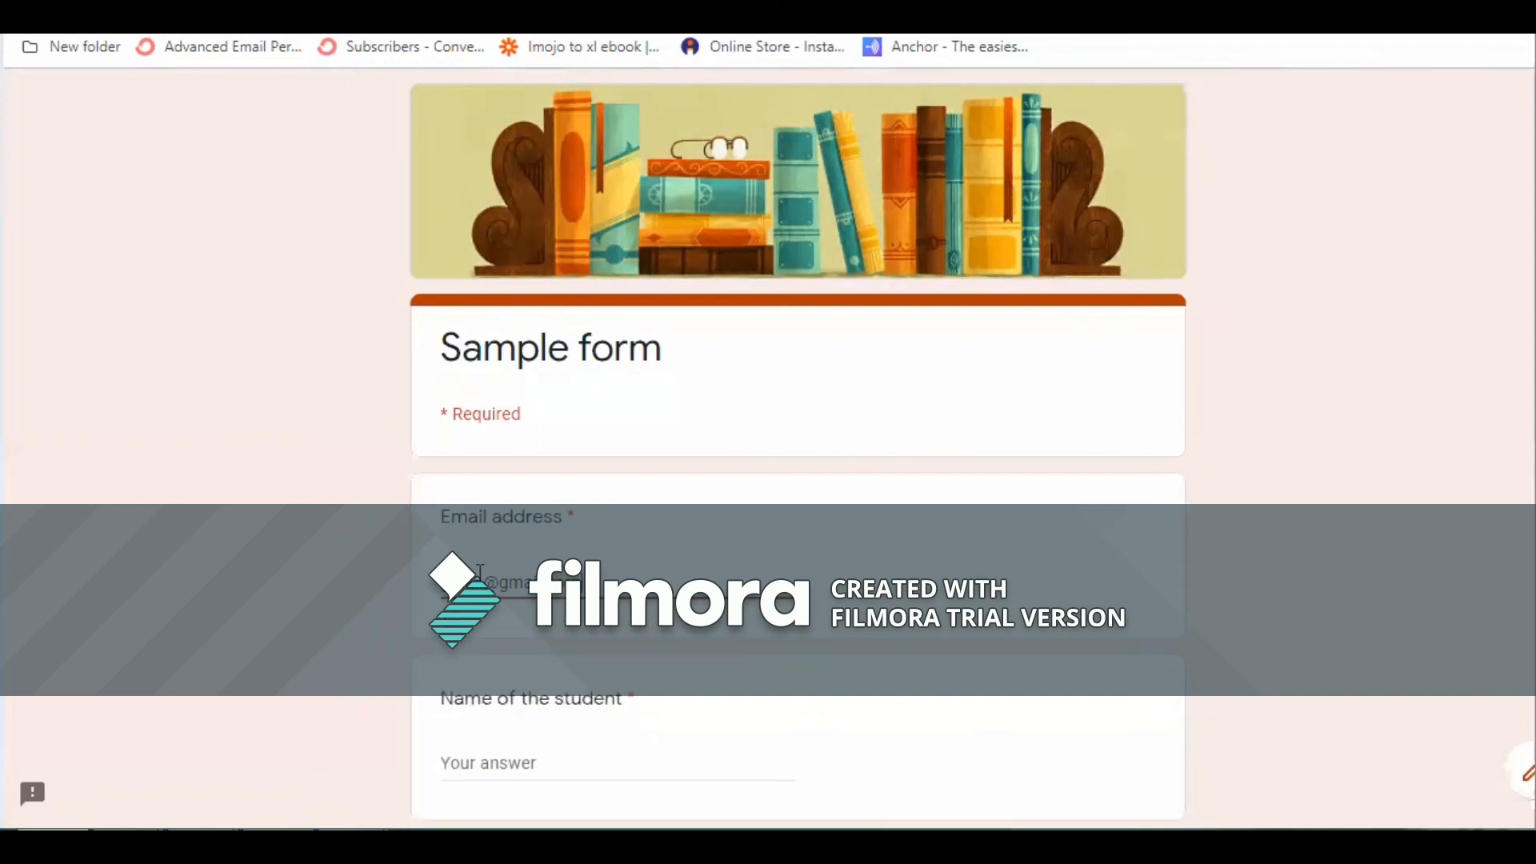
- Fill in the student's e-mail address, name and roll number in the form preview
{"action": "left_click", "coordinate": [461, 762]}
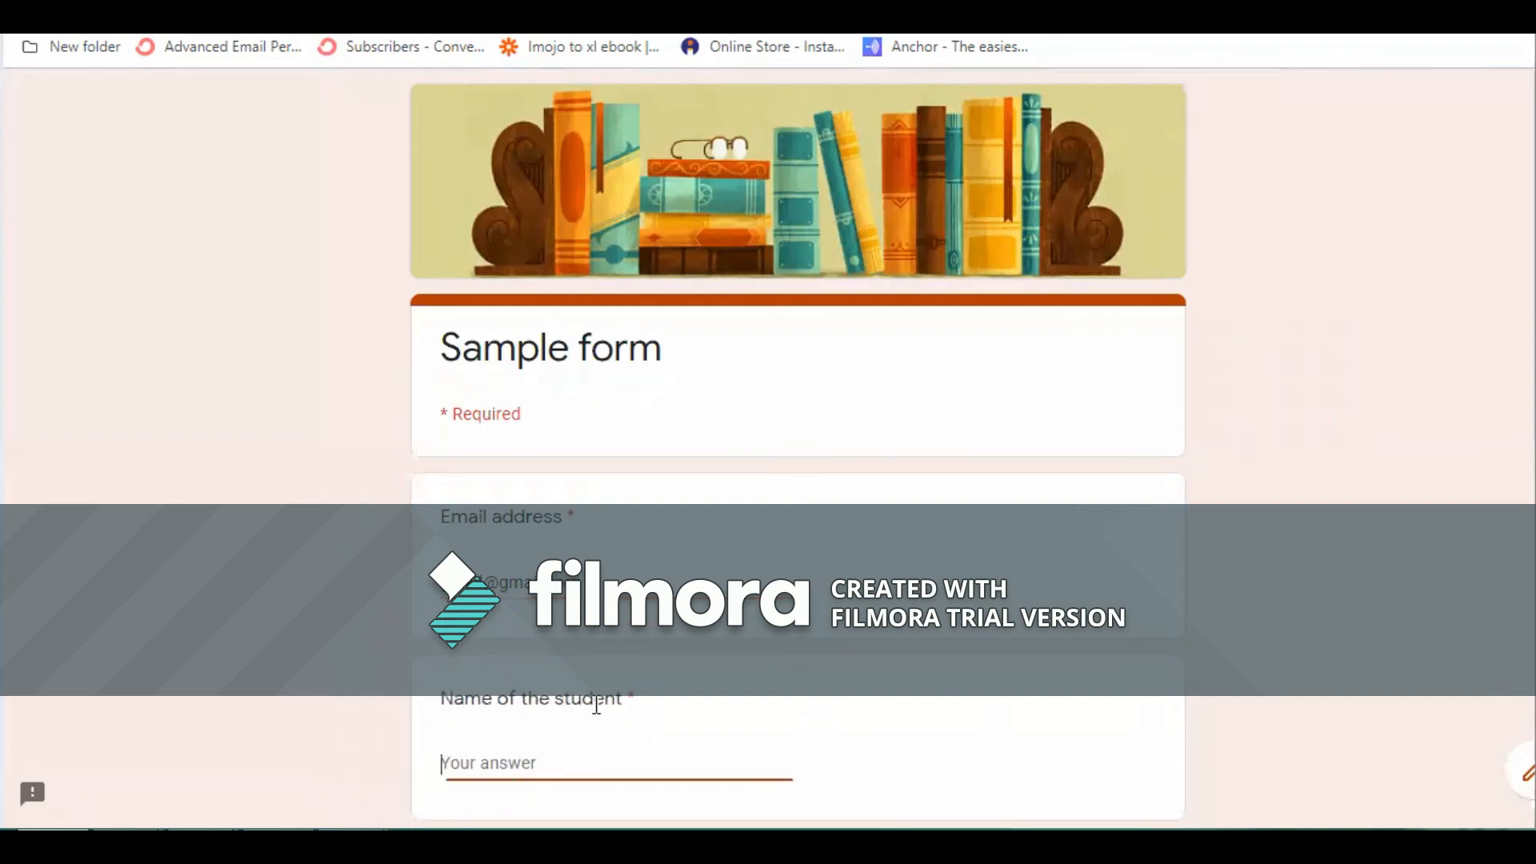
{"action": "scroll", "coordinate": [616, 706], "scroll_direction": "down", "scroll_amount": 3}
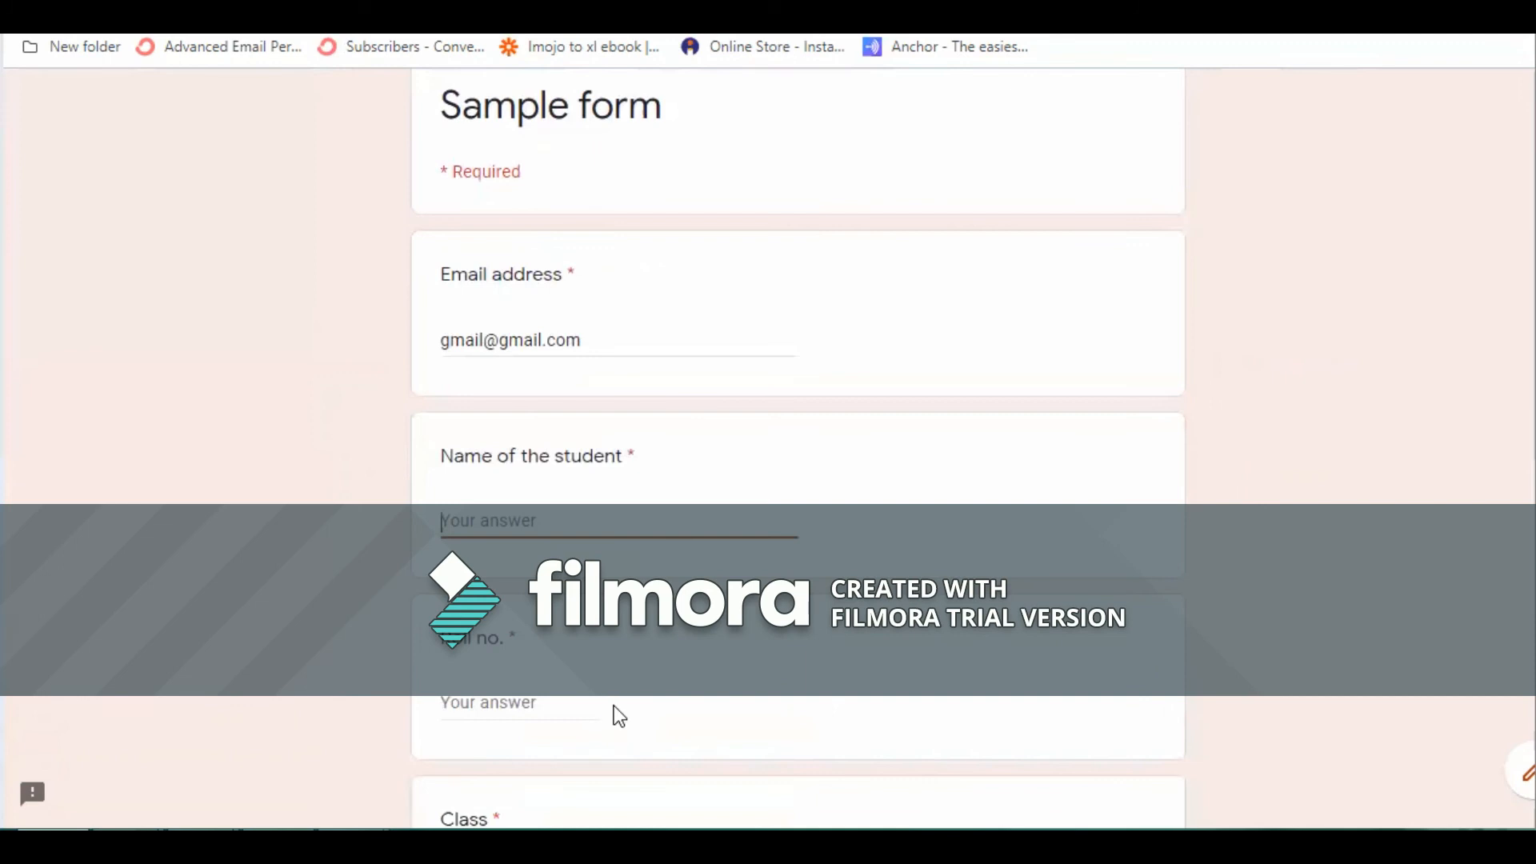
{"action": "type", "text": "iya"}
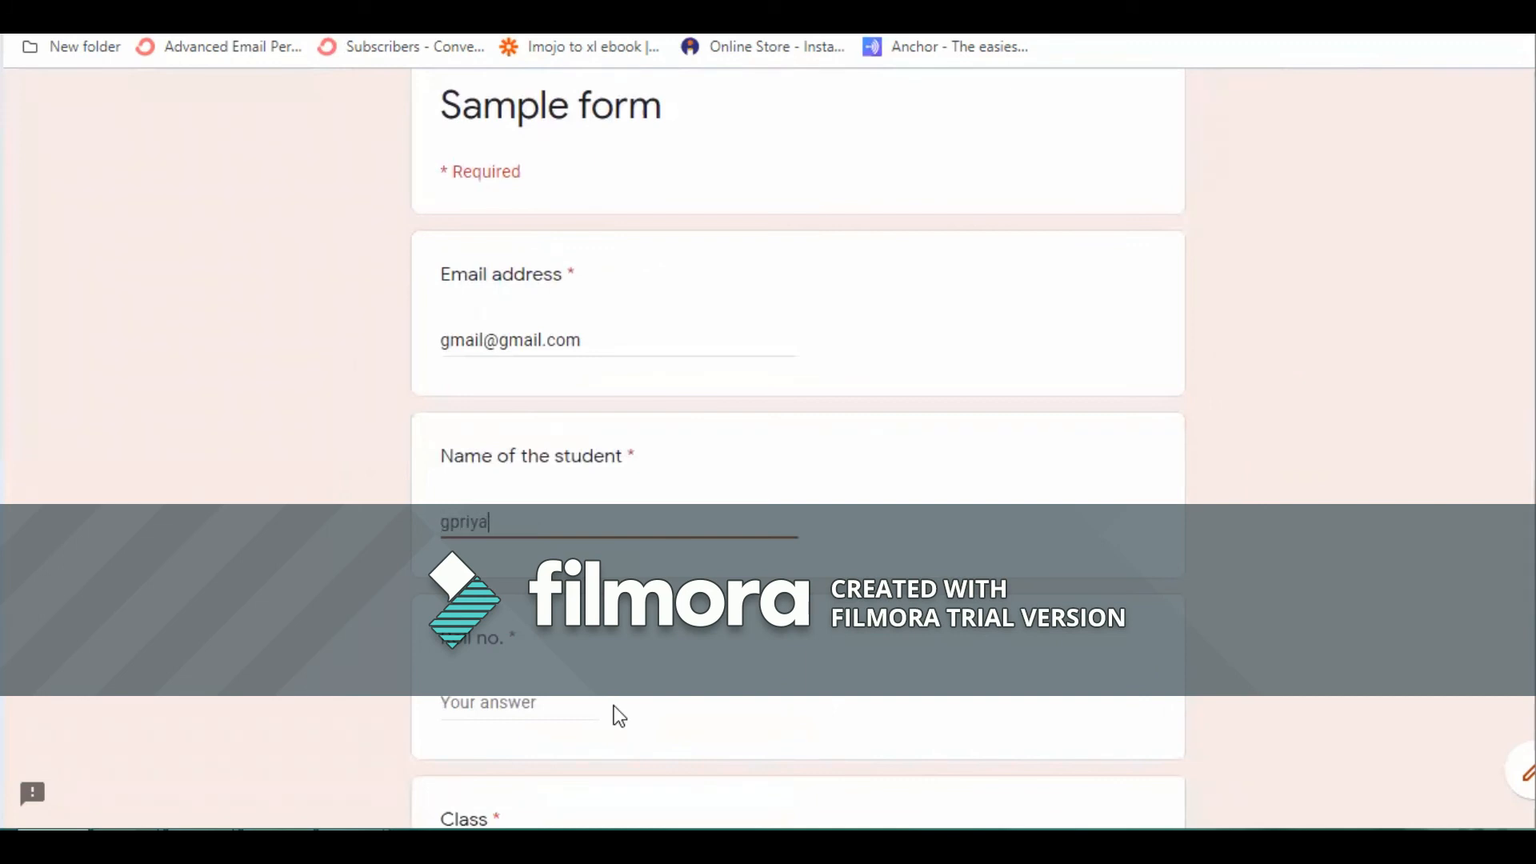
{"action": "left_click", "coordinate": [553, 704]}
{"action": "type", "text": "1115"}
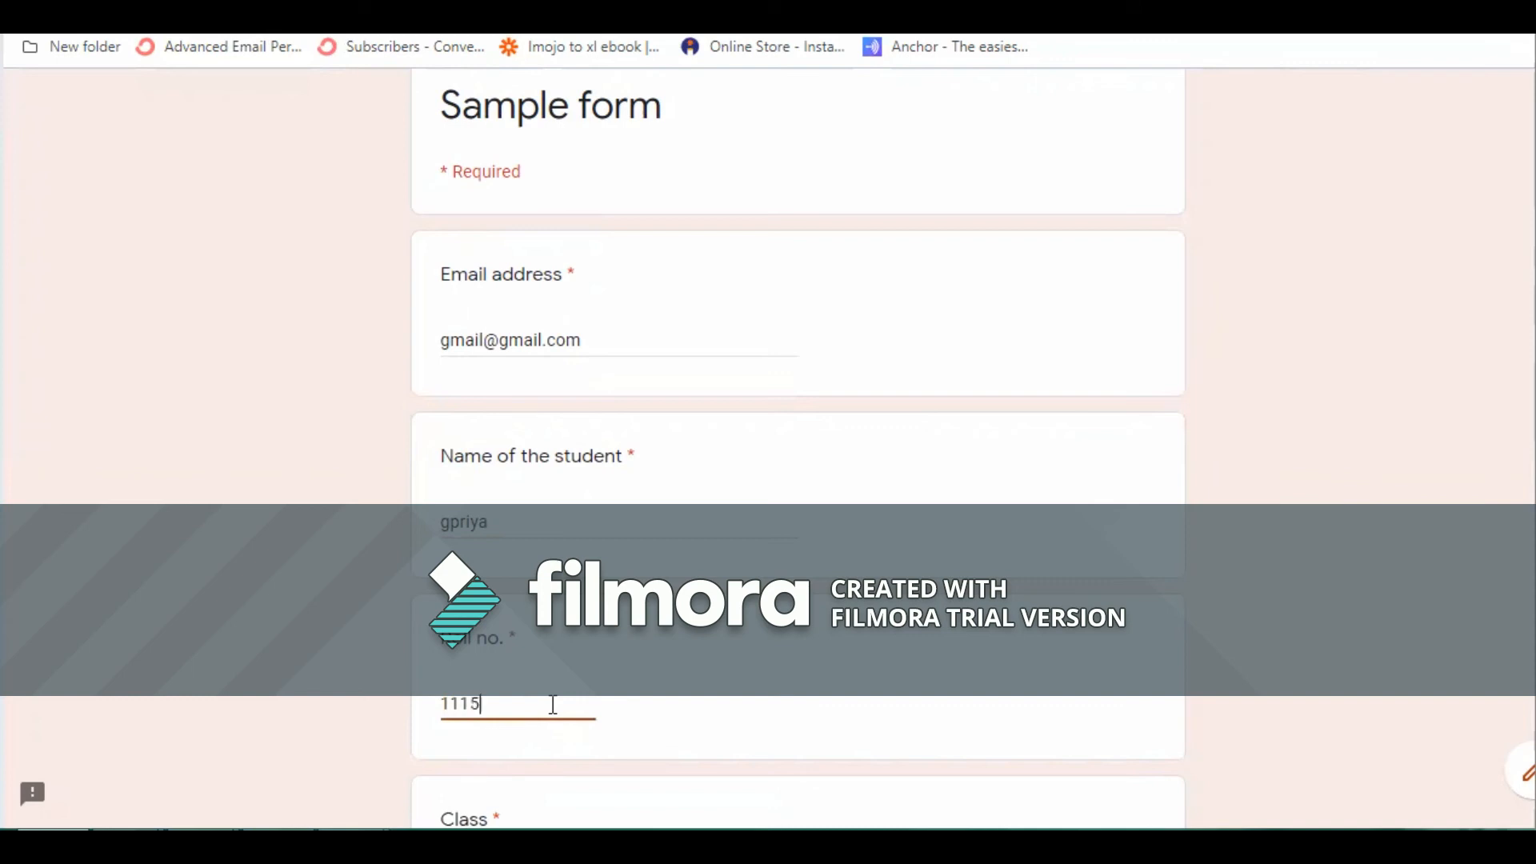
- Choose CLass 1 as the class and Sec B as the section, and continue to the next section
{"action": "scroll", "coordinate": [560, 693], "scroll_direction": "down", "scroll_amount": 5}
{"action": "left_click", "coordinate": [518, 543]}
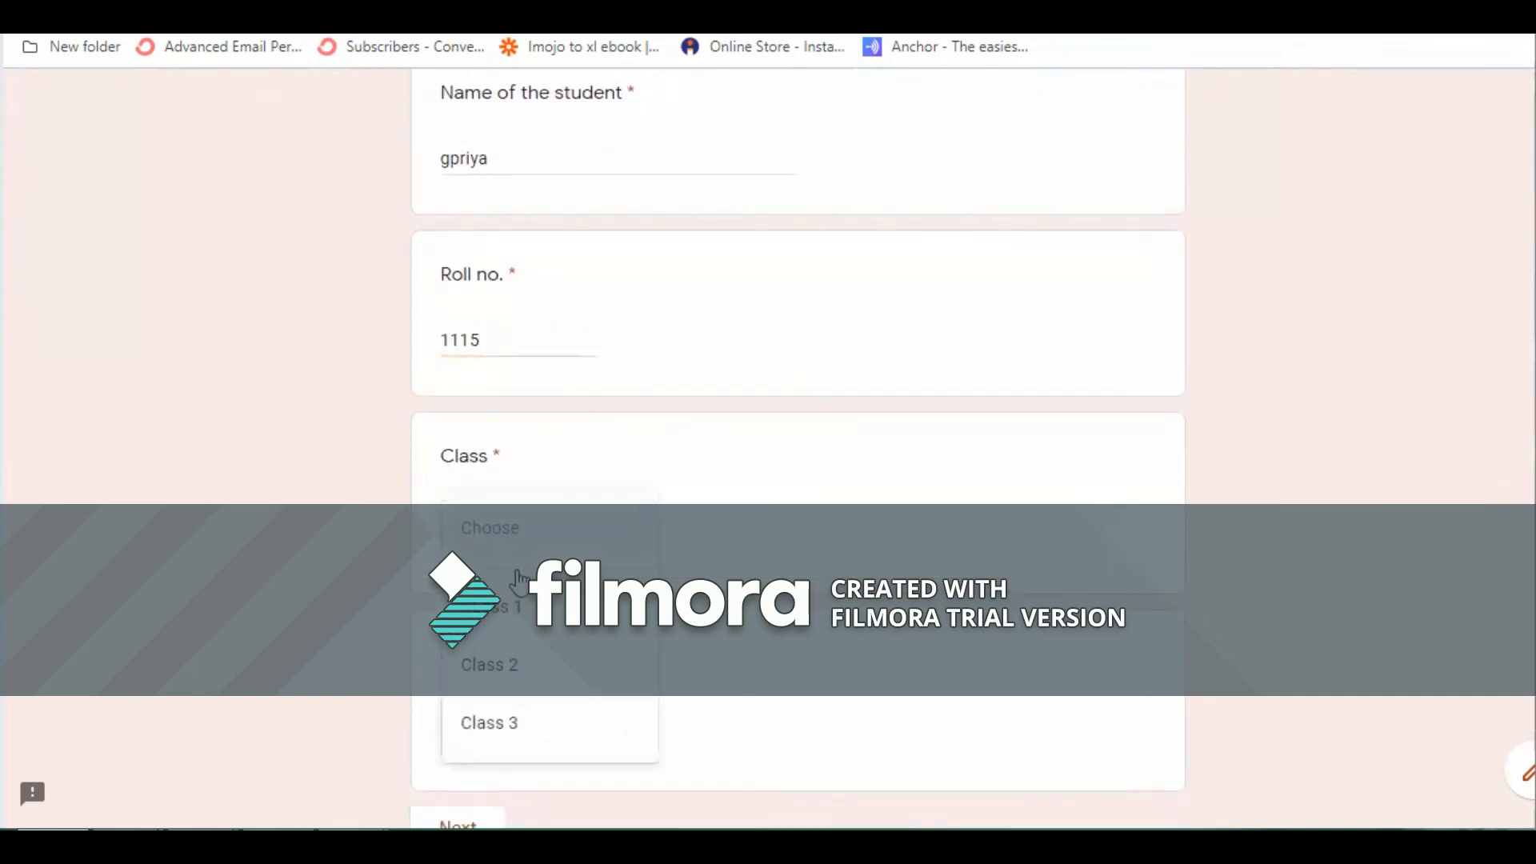
{"action": "left_click", "coordinate": [520, 612]}
{"action": "left_click", "coordinate": [509, 722]}
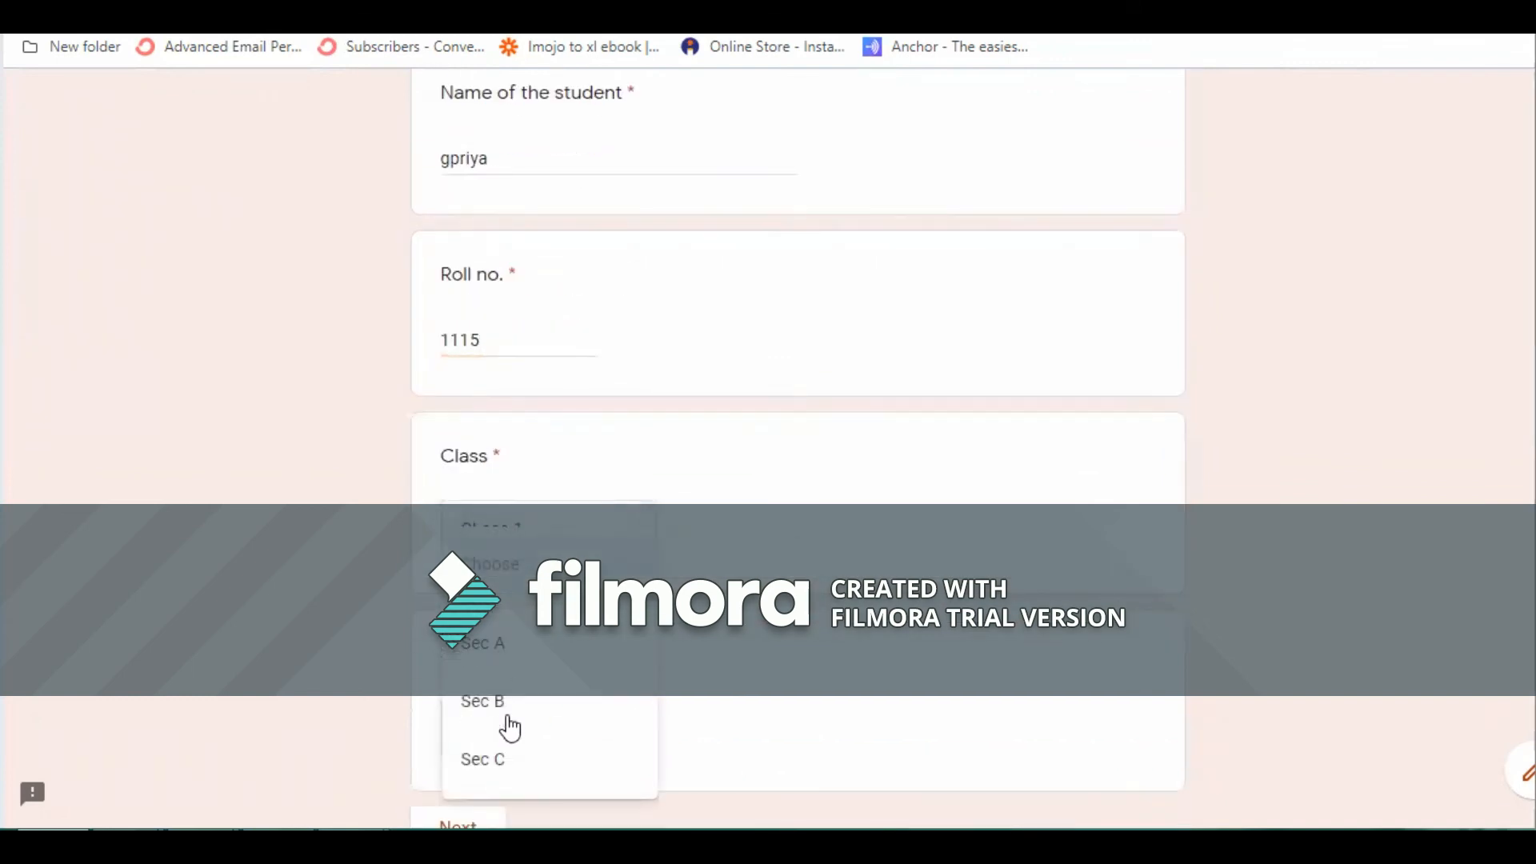
{"action": "left_click", "coordinate": [509, 712]}
{"action": "scroll", "coordinate": [528, 676], "scroll_direction": "down", "scroll_amount": 3}
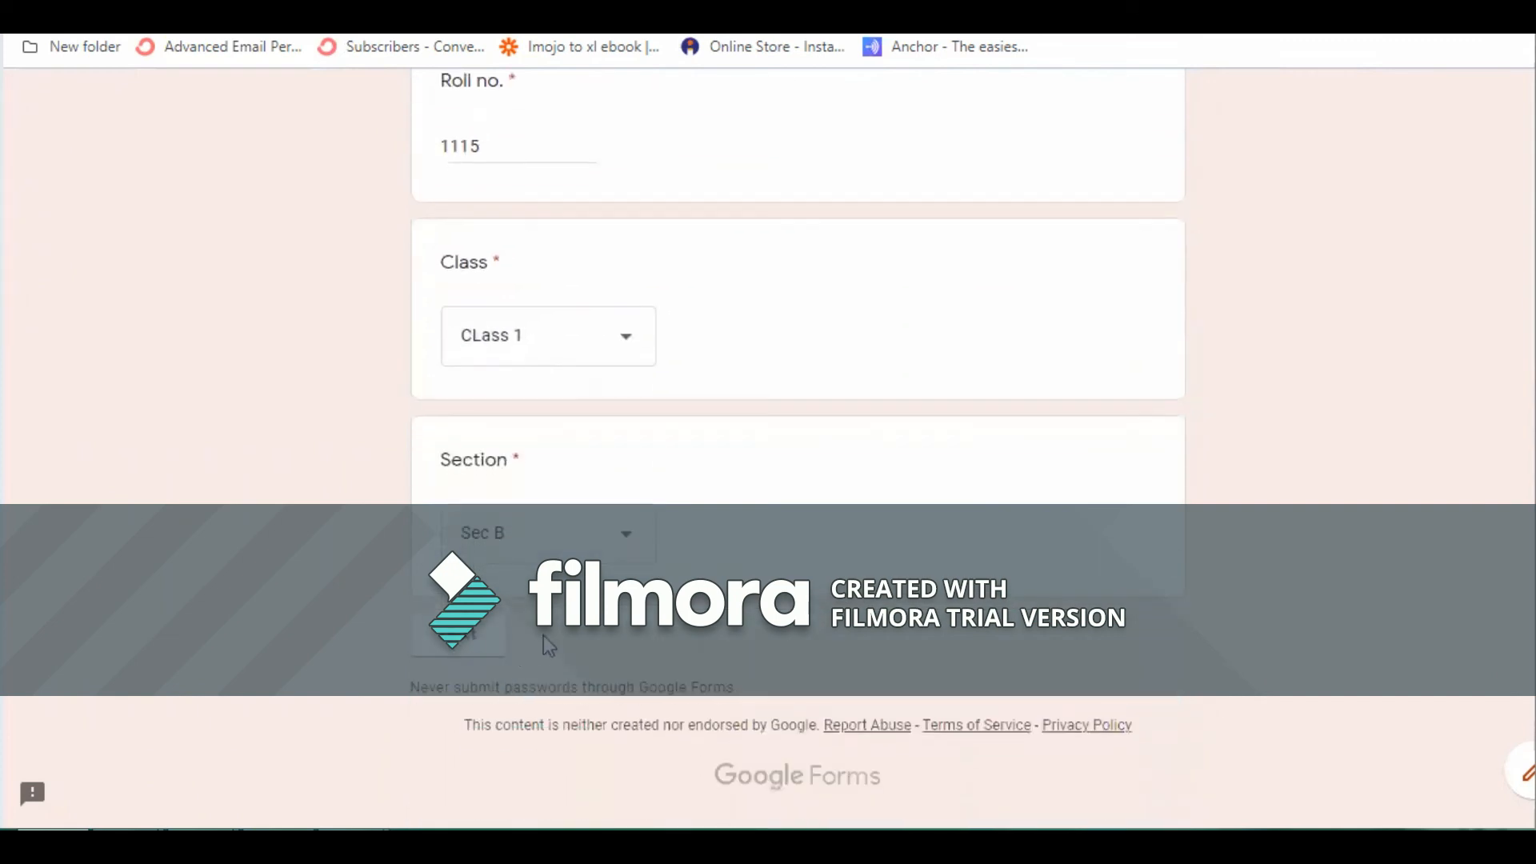
{"action": "left_click", "coordinate": [471, 648]}
- Answer the secular country question with True and the capital of India question with Delhi
{"action": "scroll", "coordinate": [708, 575], "scroll_direction": "down", "scroll_amount": 2}
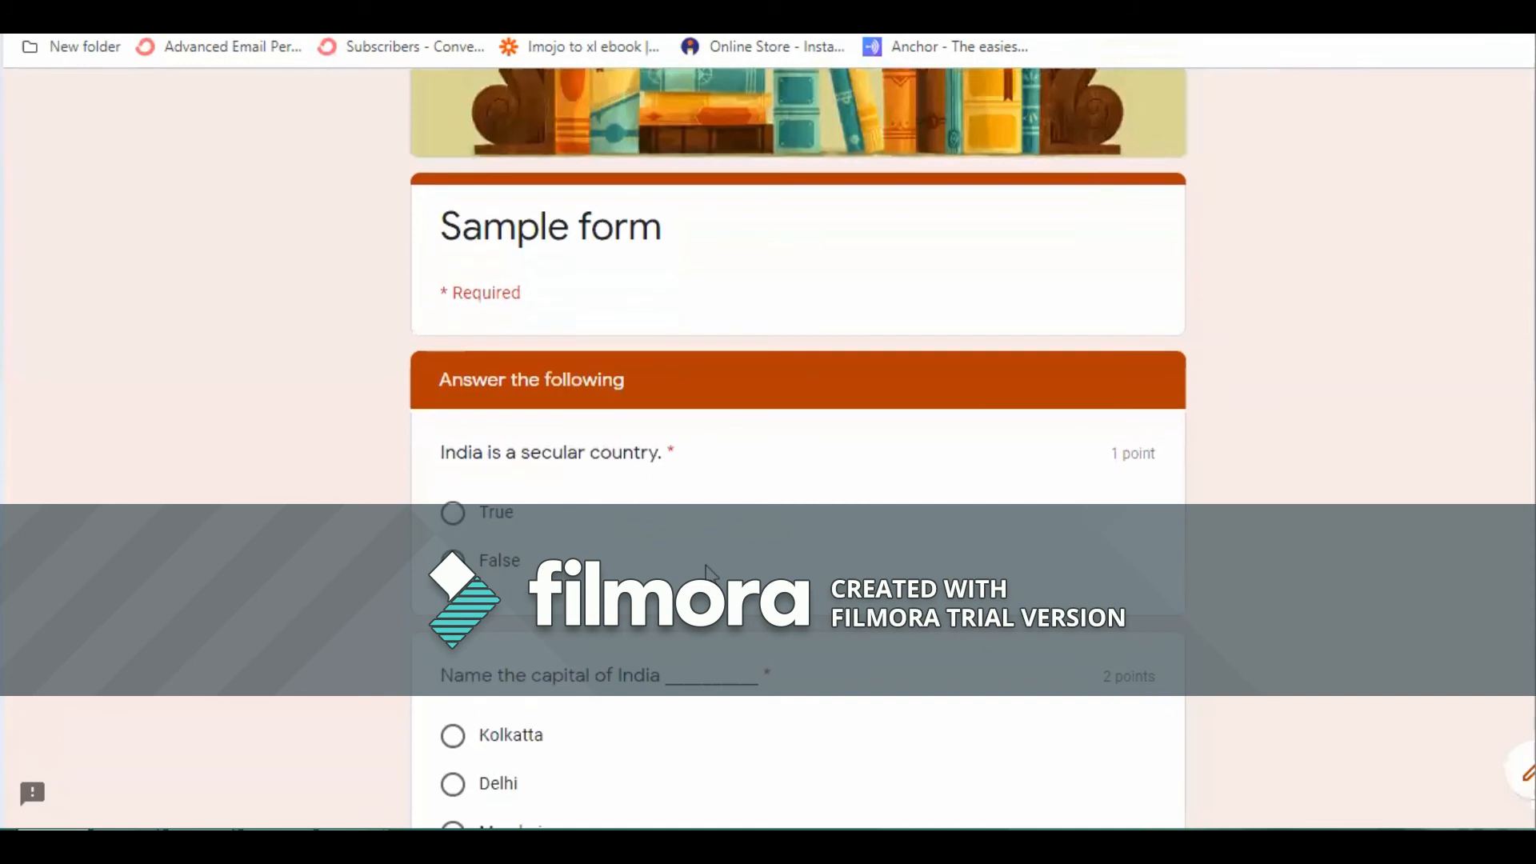
{"action": "scroll", "coordinate": [708, 574], "scroll_direction": "down", "scroll_amount": 2}
{"action": "left_click", "coordinate": [453, 392]}
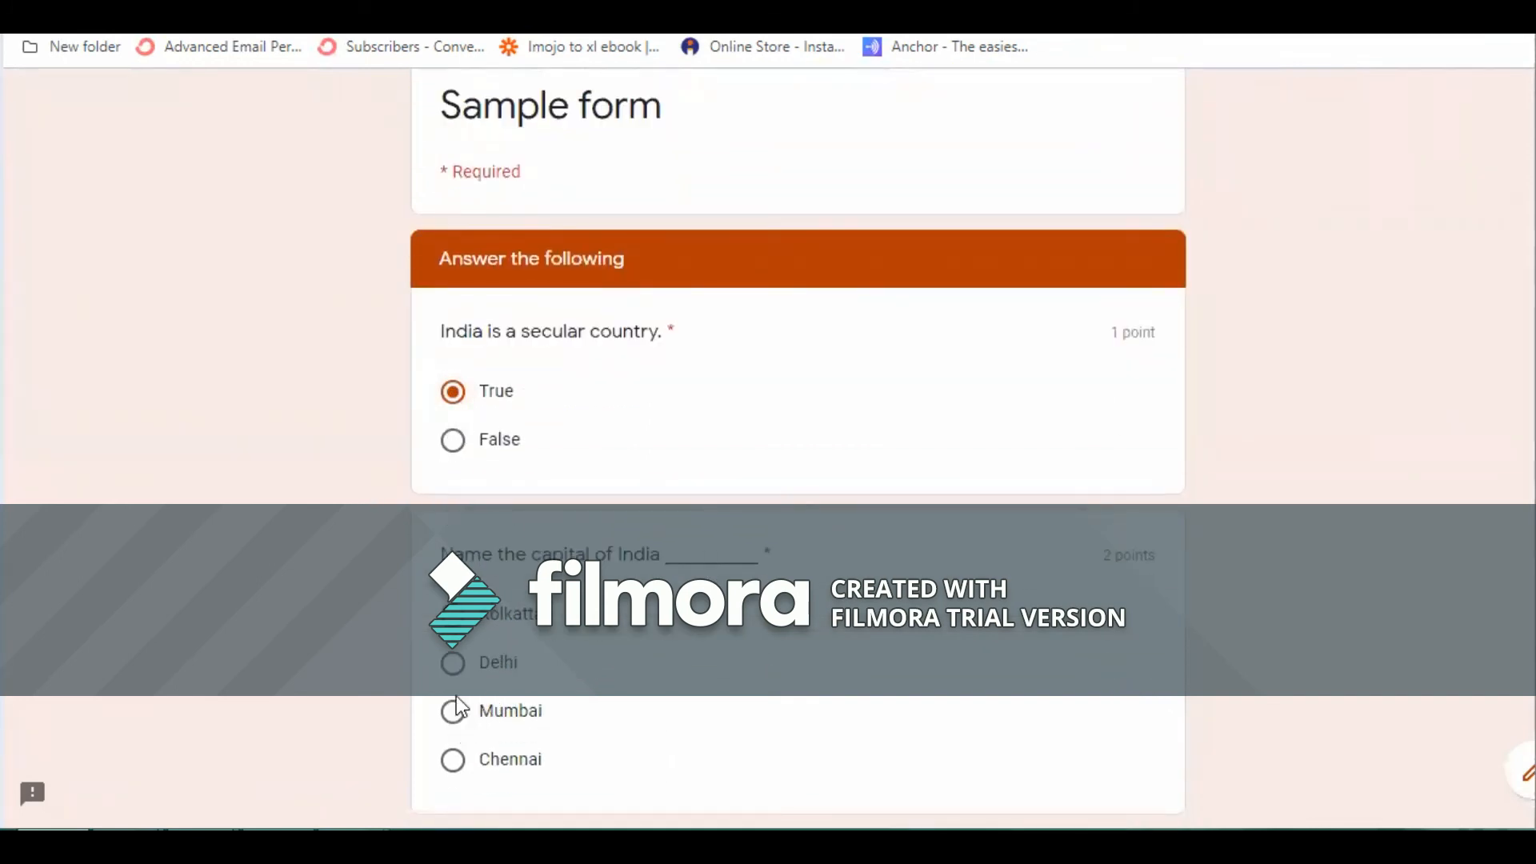
{"action": "left_click", "coordinate": [453, 665]}
- In the language matching grid, match Karnataka with Kannada, Kerala with Telugu, Tamil nadu with Tamil, and Andhra Pradesh with Malayalam
{"action": "scroll", "coordinate": [661, 646], "scroll_direction": "down", "scroll_amount": 2}
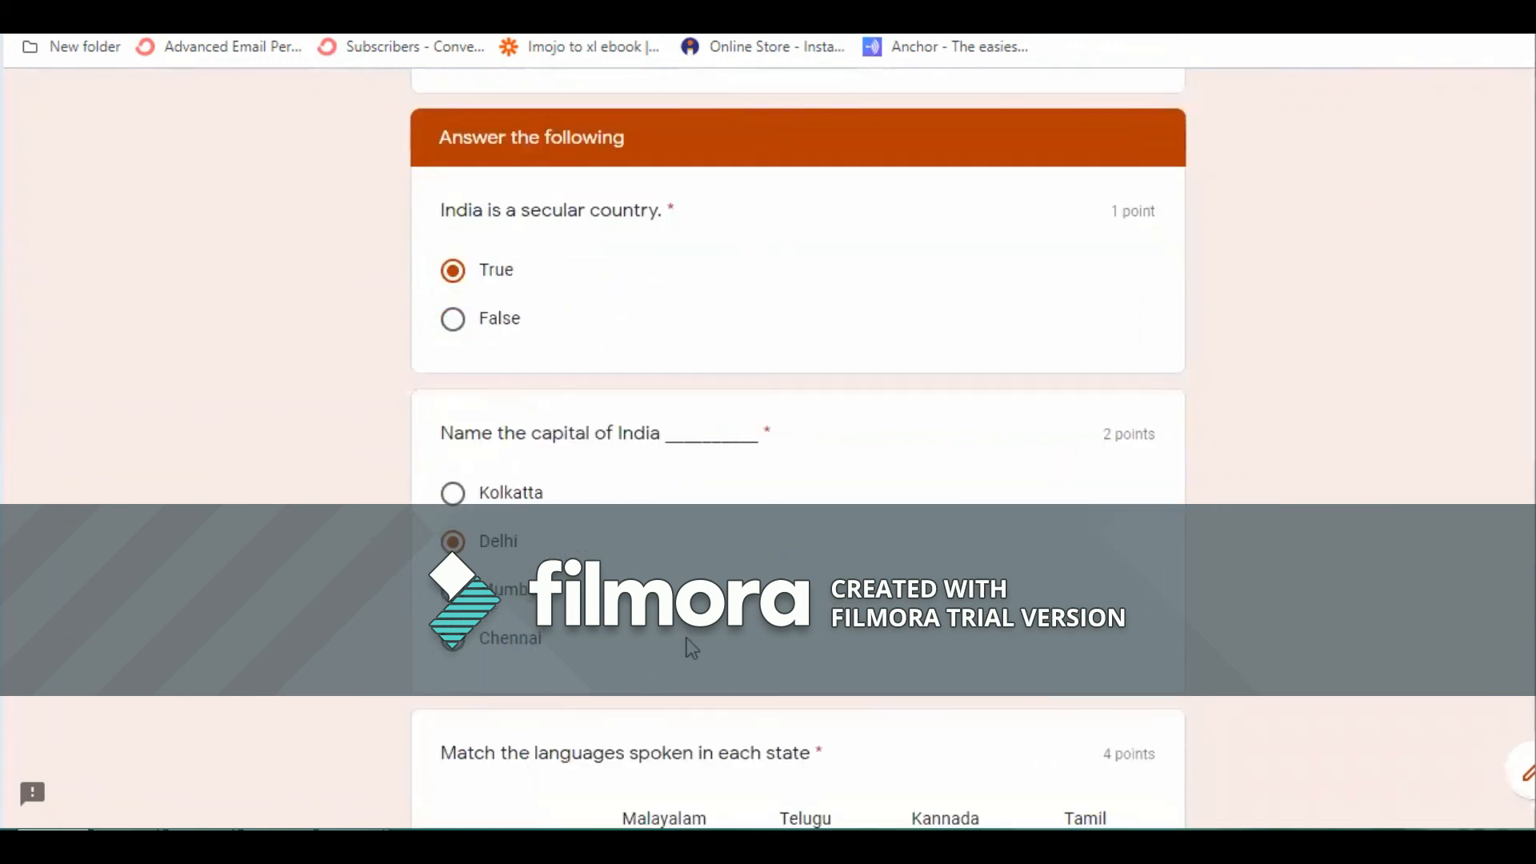
{"action": "scroll", "coordinate": [621, 608], "scroll_direction": "down", "scroll_amount": 4}
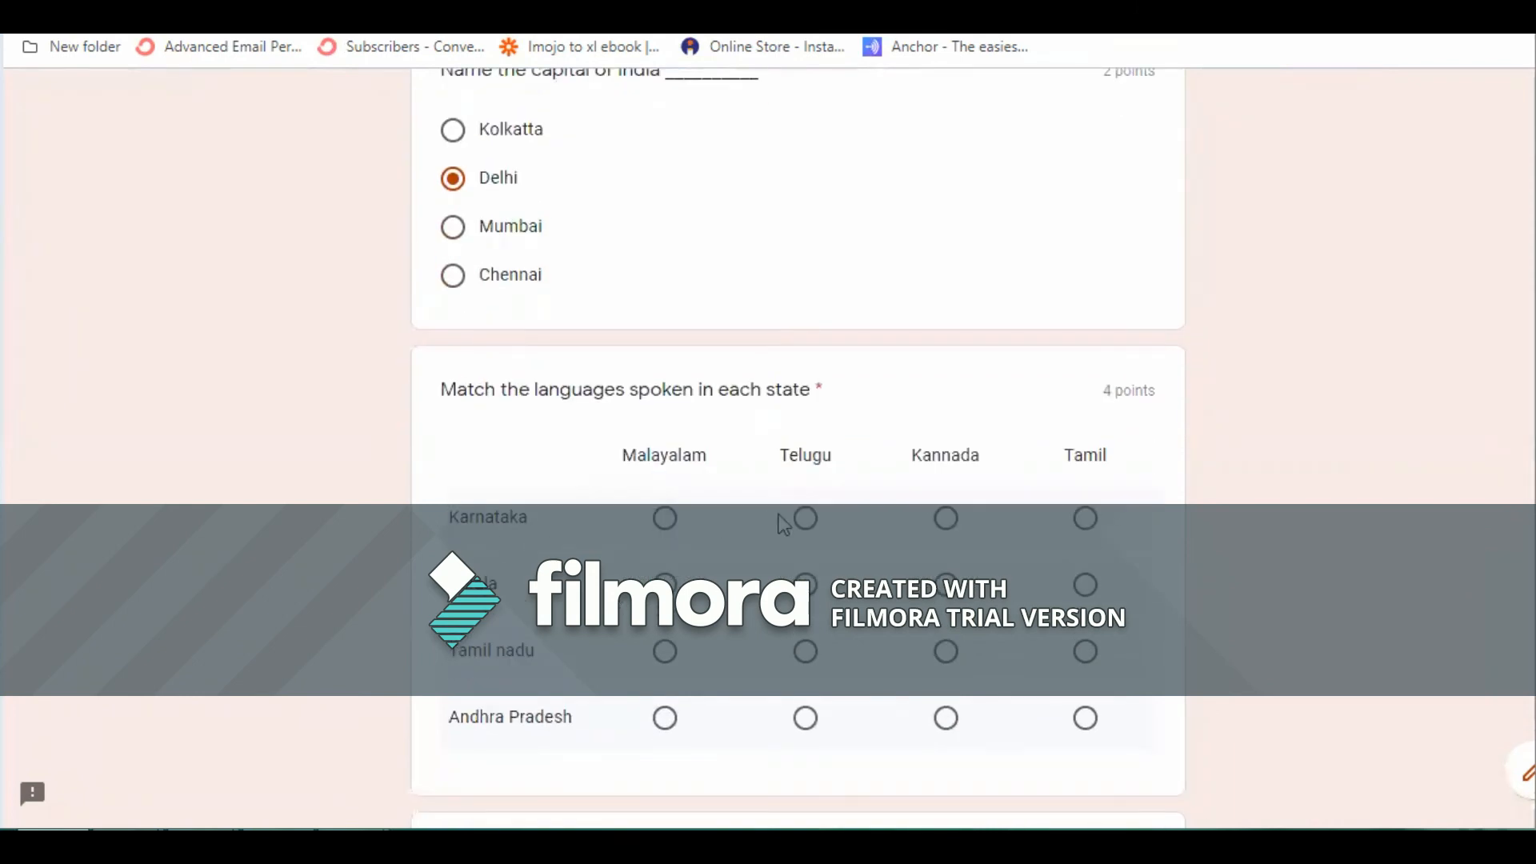
{"action": "left_click", "coordinate": [946, 518]}
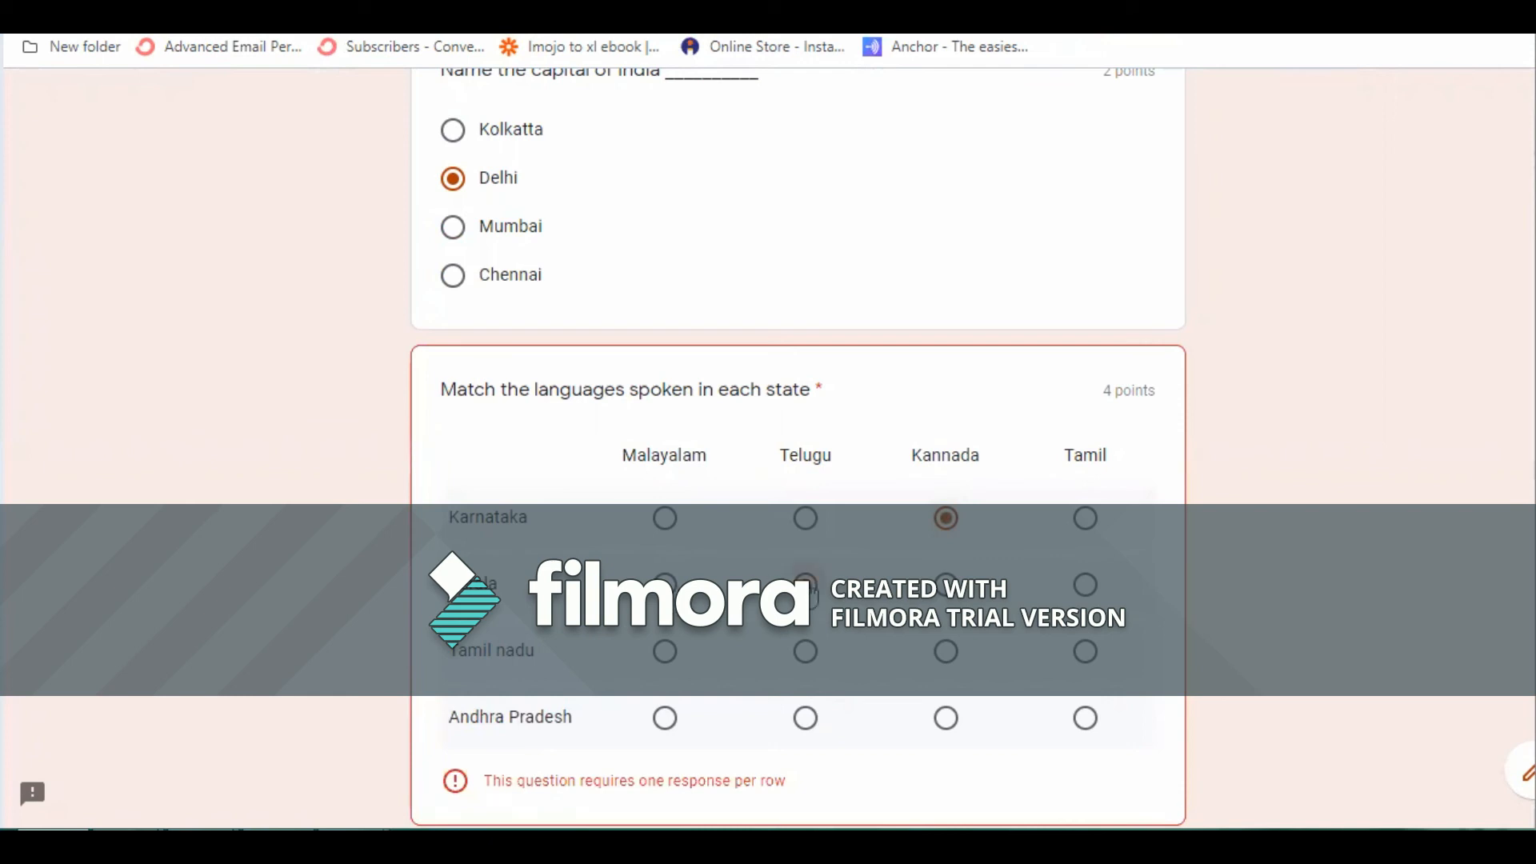
{"action": "left_click", "coordinate": [1086, 653]}
{"action": "left_click", "coordinate": [665, 719]}
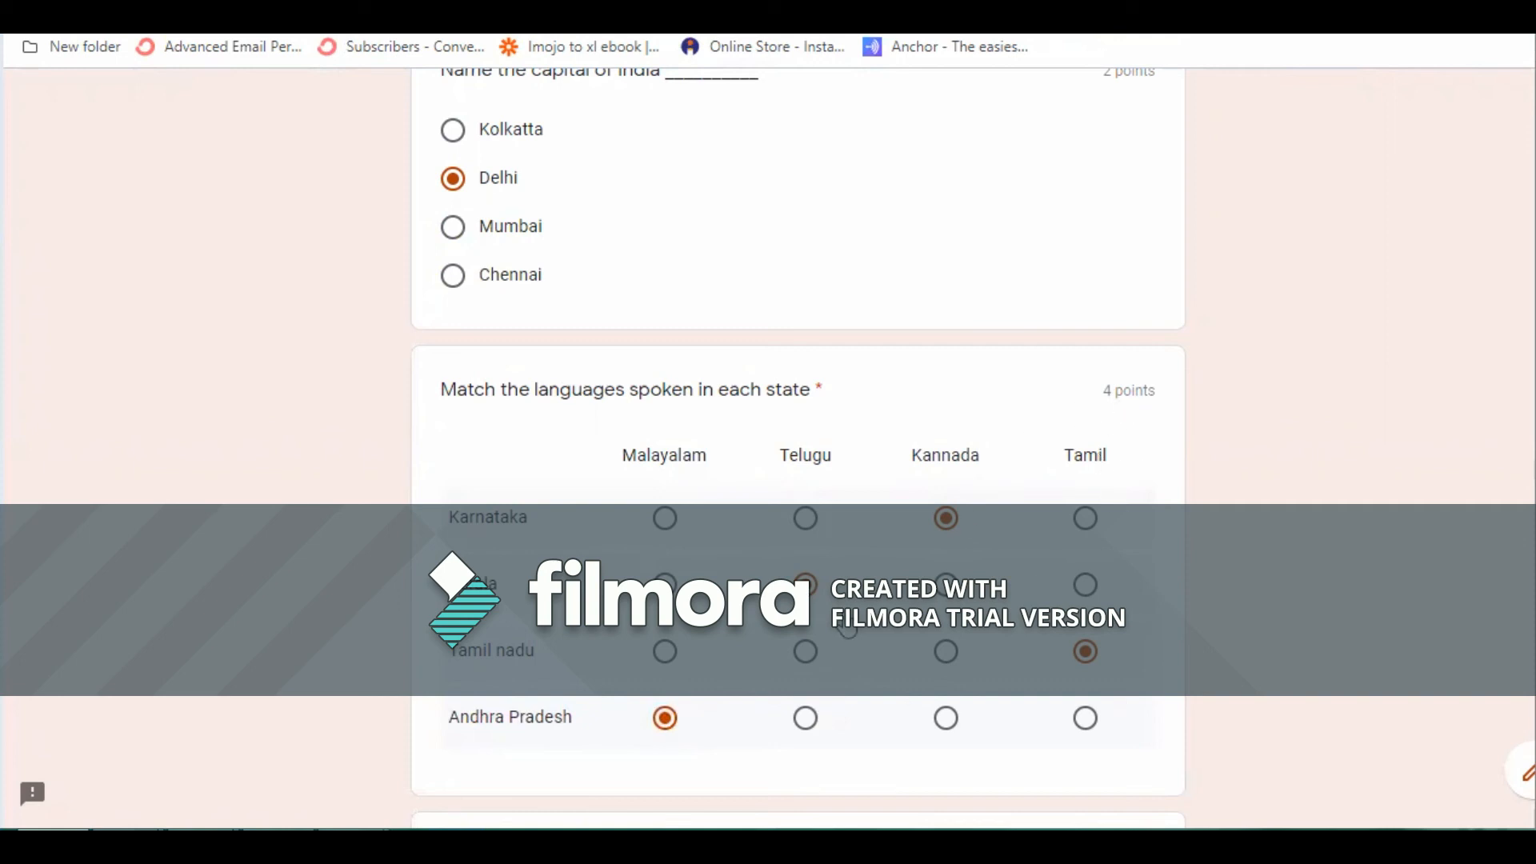
- Answer the question about identifying the state on the Indian map with Madhya Pradesh
{"action": "scroll", "coordinate": [606, 678], "scroll_direction": "down", "scroll_amount": 5}
{"action": "scroll", "coordinate": [605, 679], "scroll_direction": "down", "scroll_amount": 3}
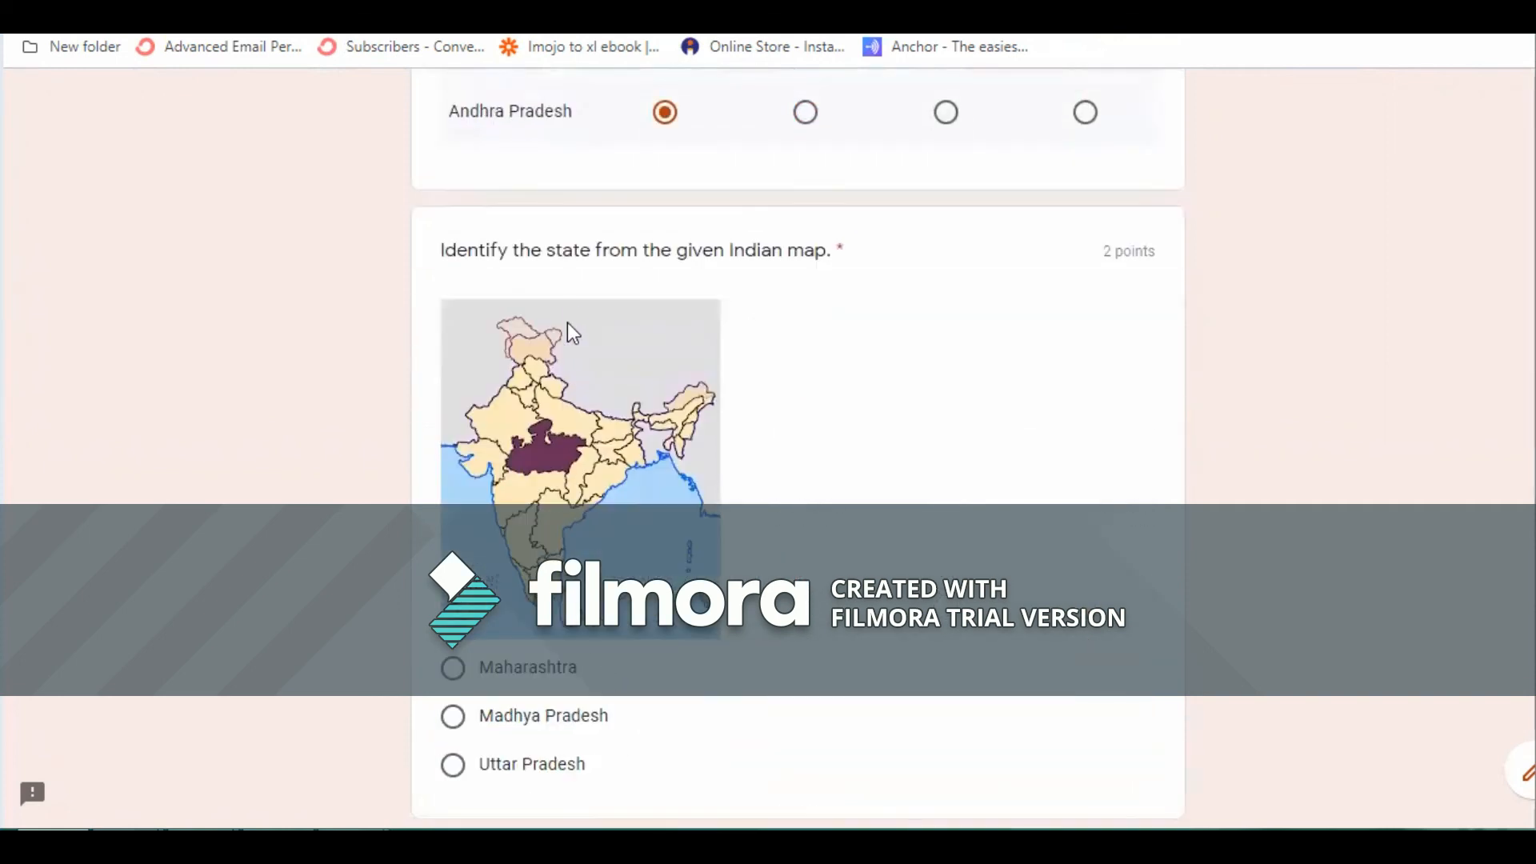
{"action": "left_click", "coordinate": [453, 717]}
- Choose Option 2 as the black soil picture and submit the completed quiz
{"action": "scroll", "coordinate": [603, 653], "scroll_direction": "down", "scroll_amount": 8}
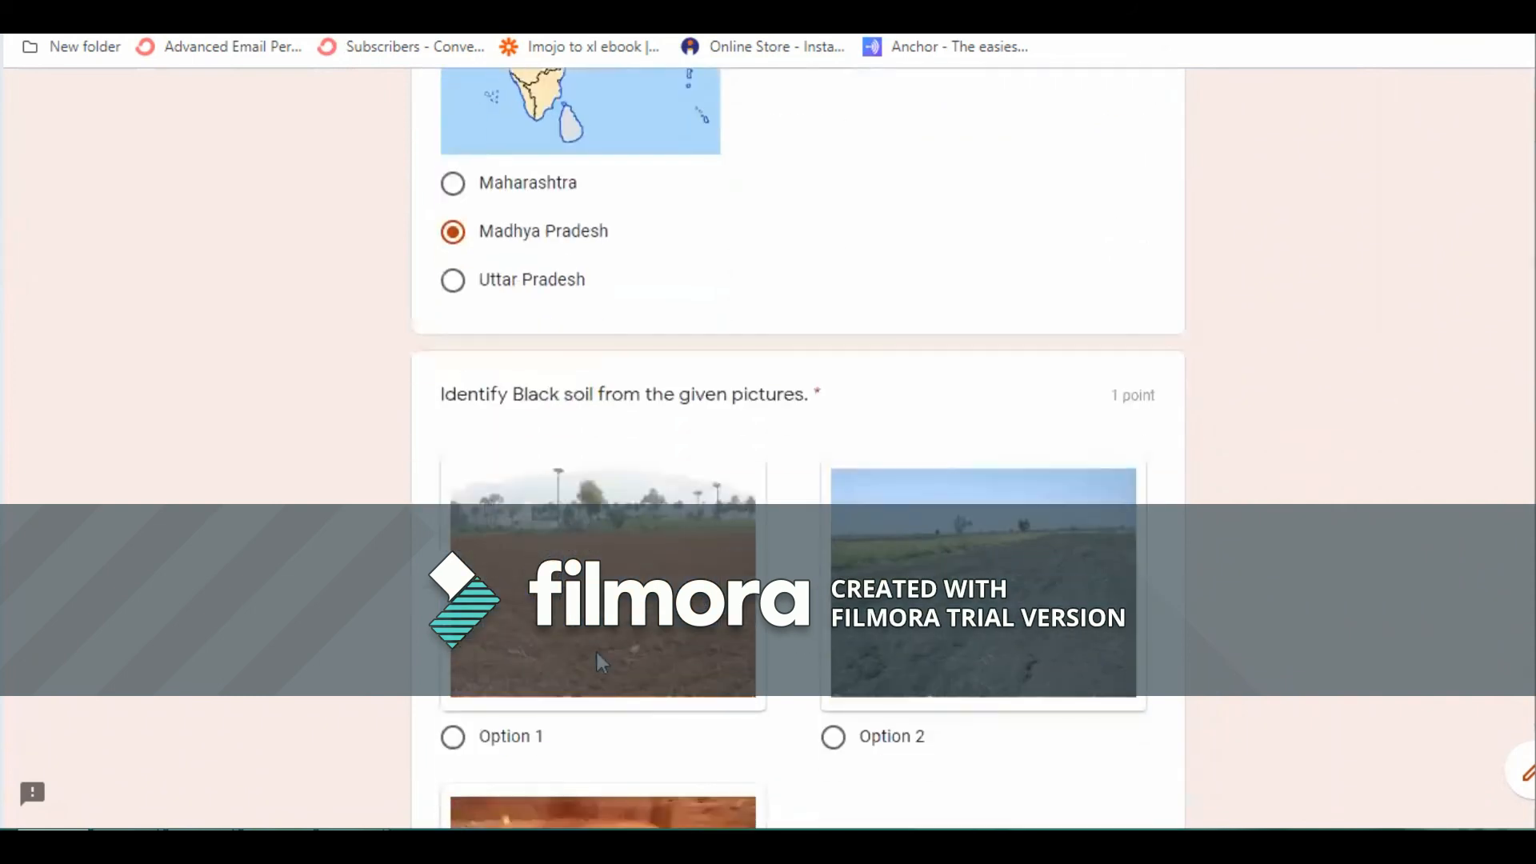
{"action": "left_click", "coordinate": [836, 620]}
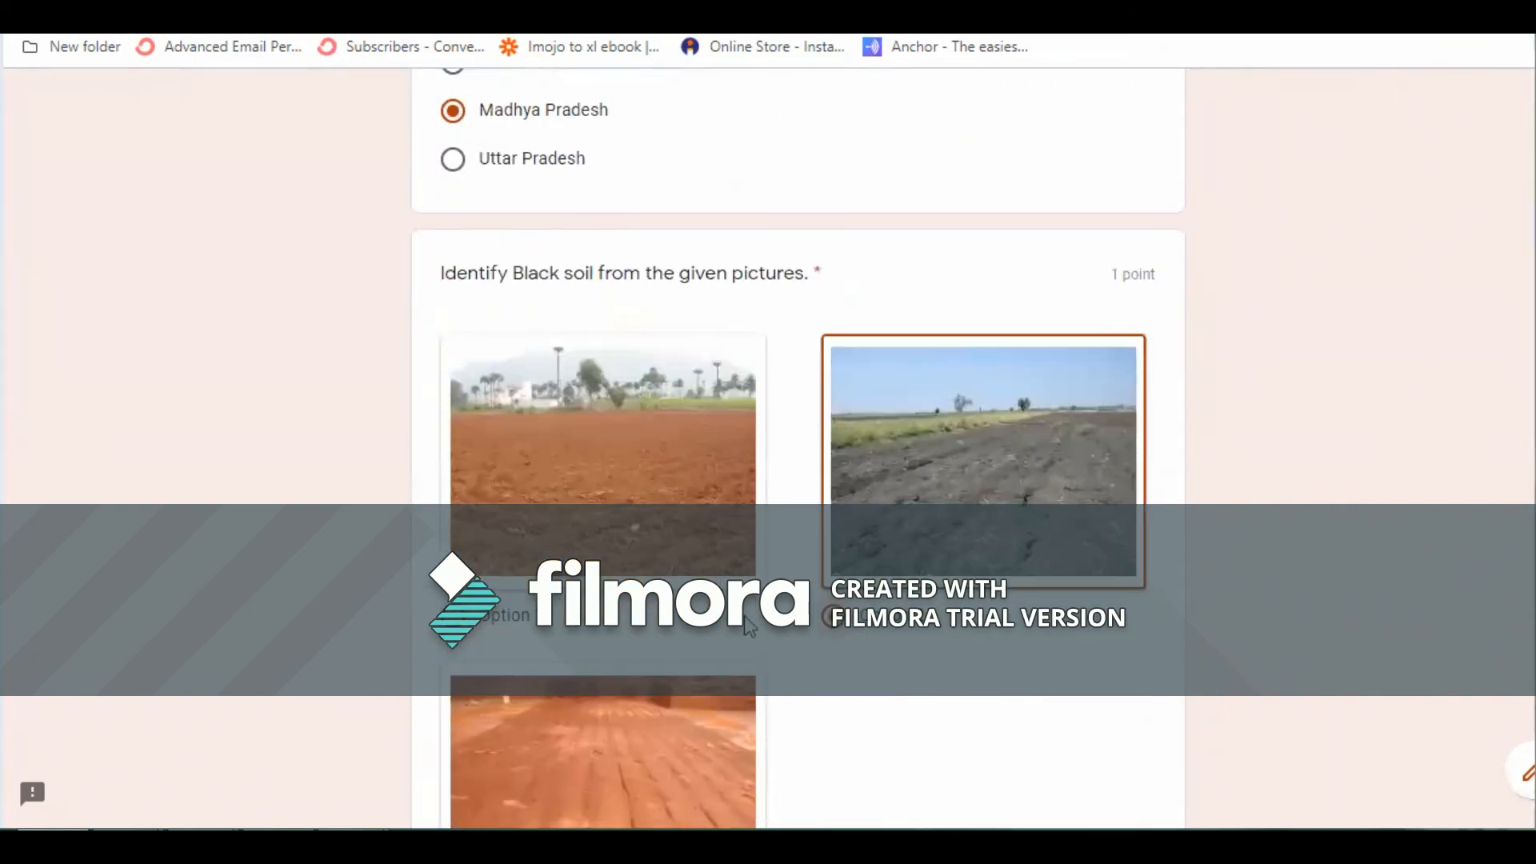
{"action": "scroll", "coordinate": [836, 624], "scroll_direction": "down", "scroll_amount": 5}
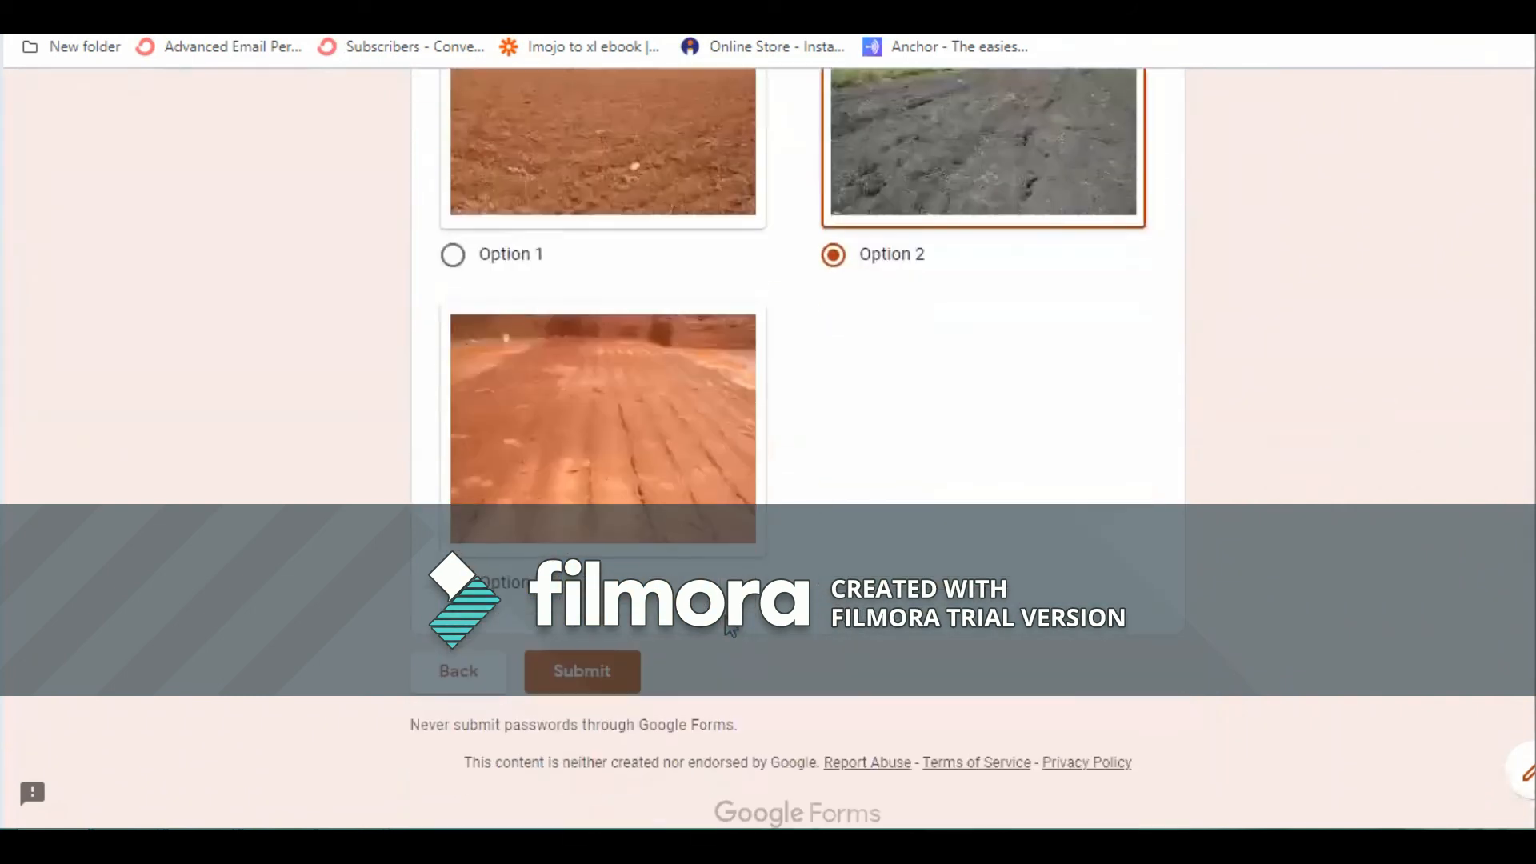
{"action": "left_click", "coordinate": [580, 676]}
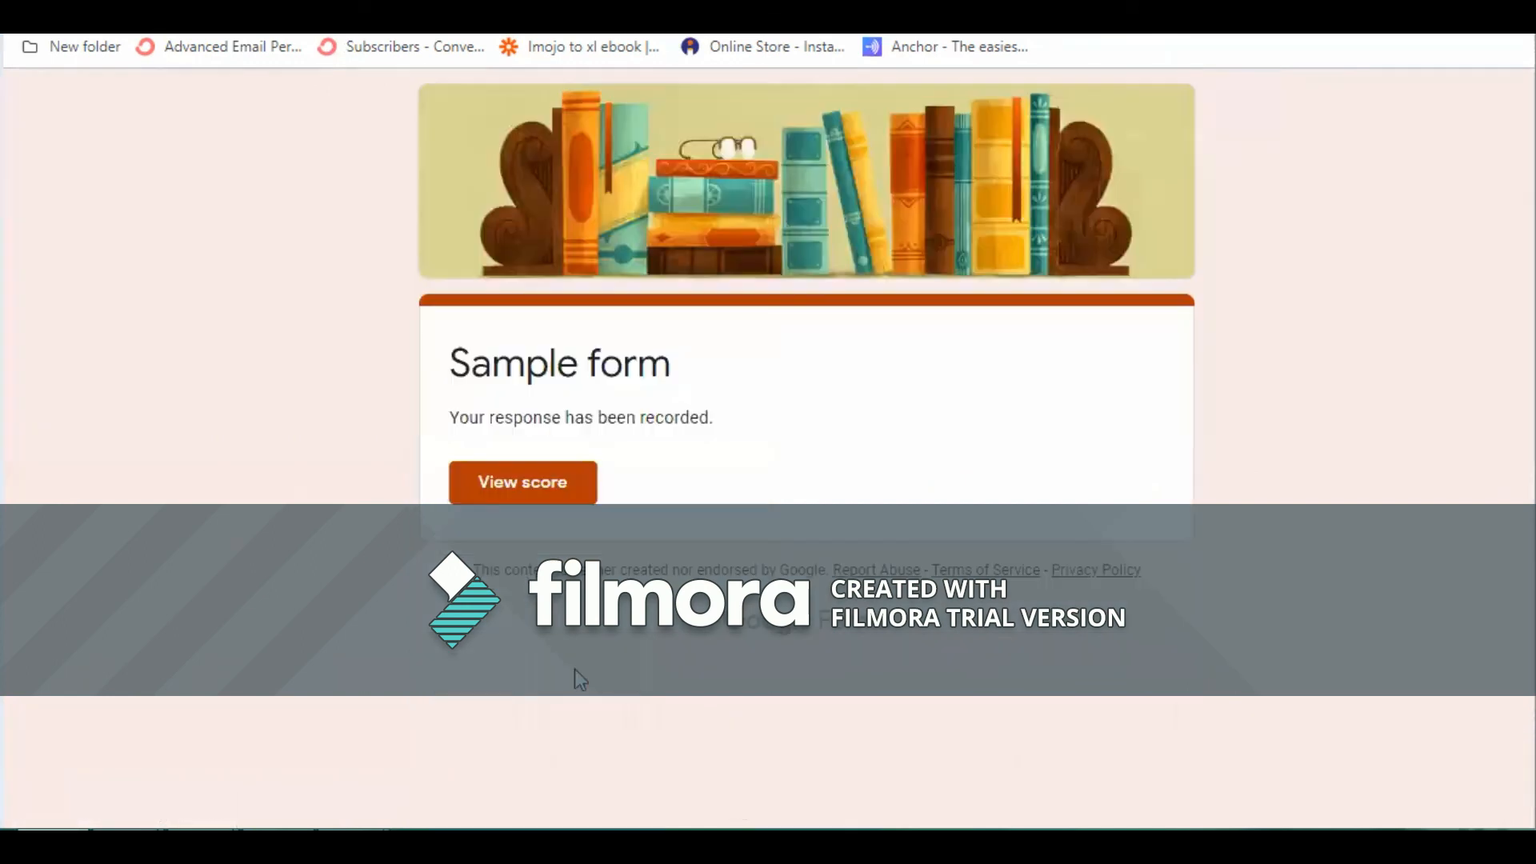
- Open the score for the submitted response and review the points and correct answers for every question
{"action": "left_click", "coordinate": [554, 489]}
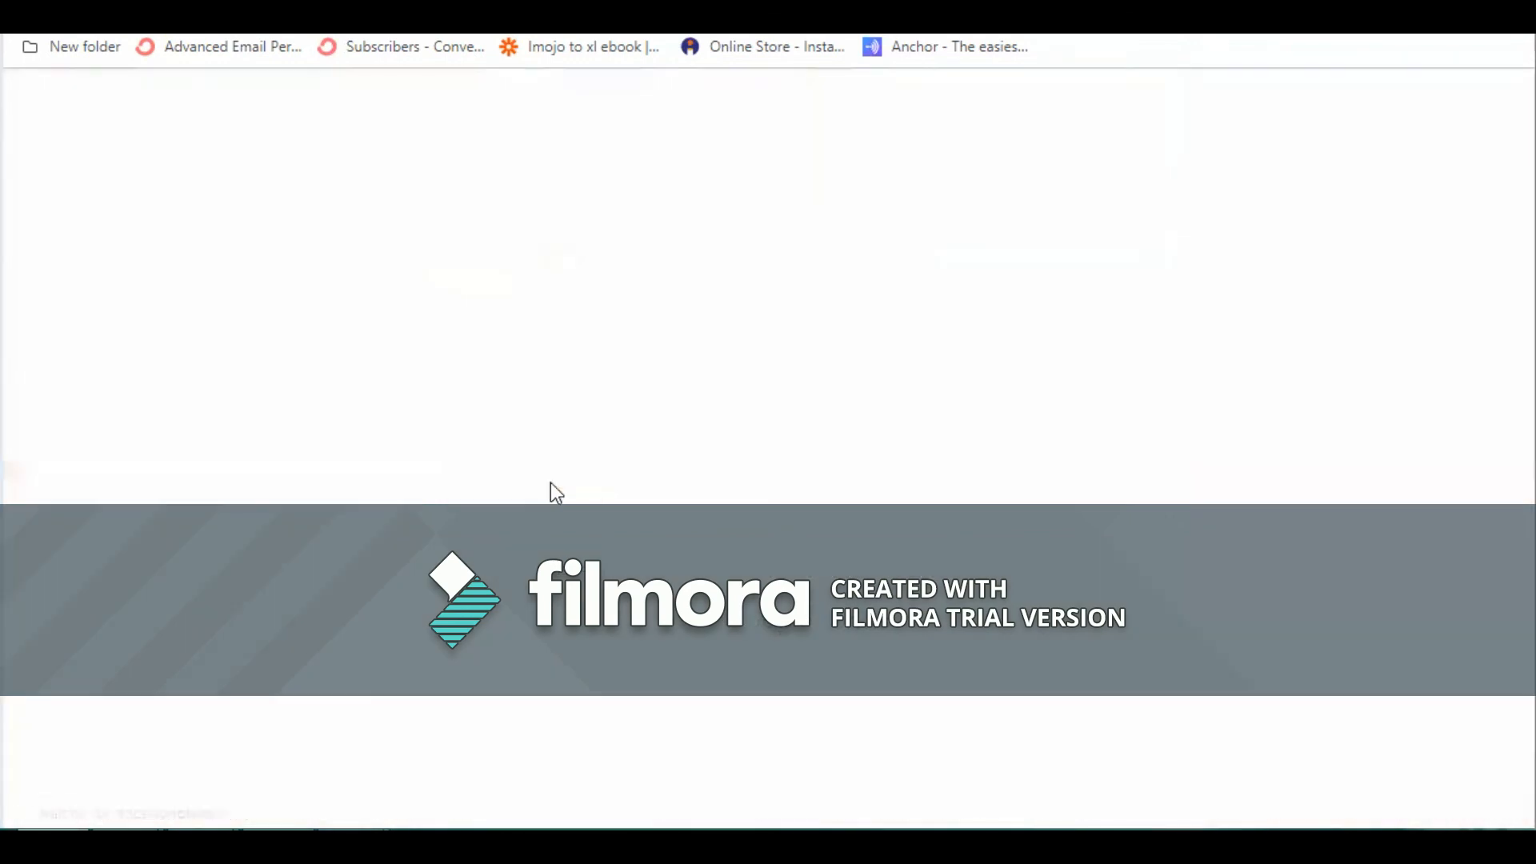
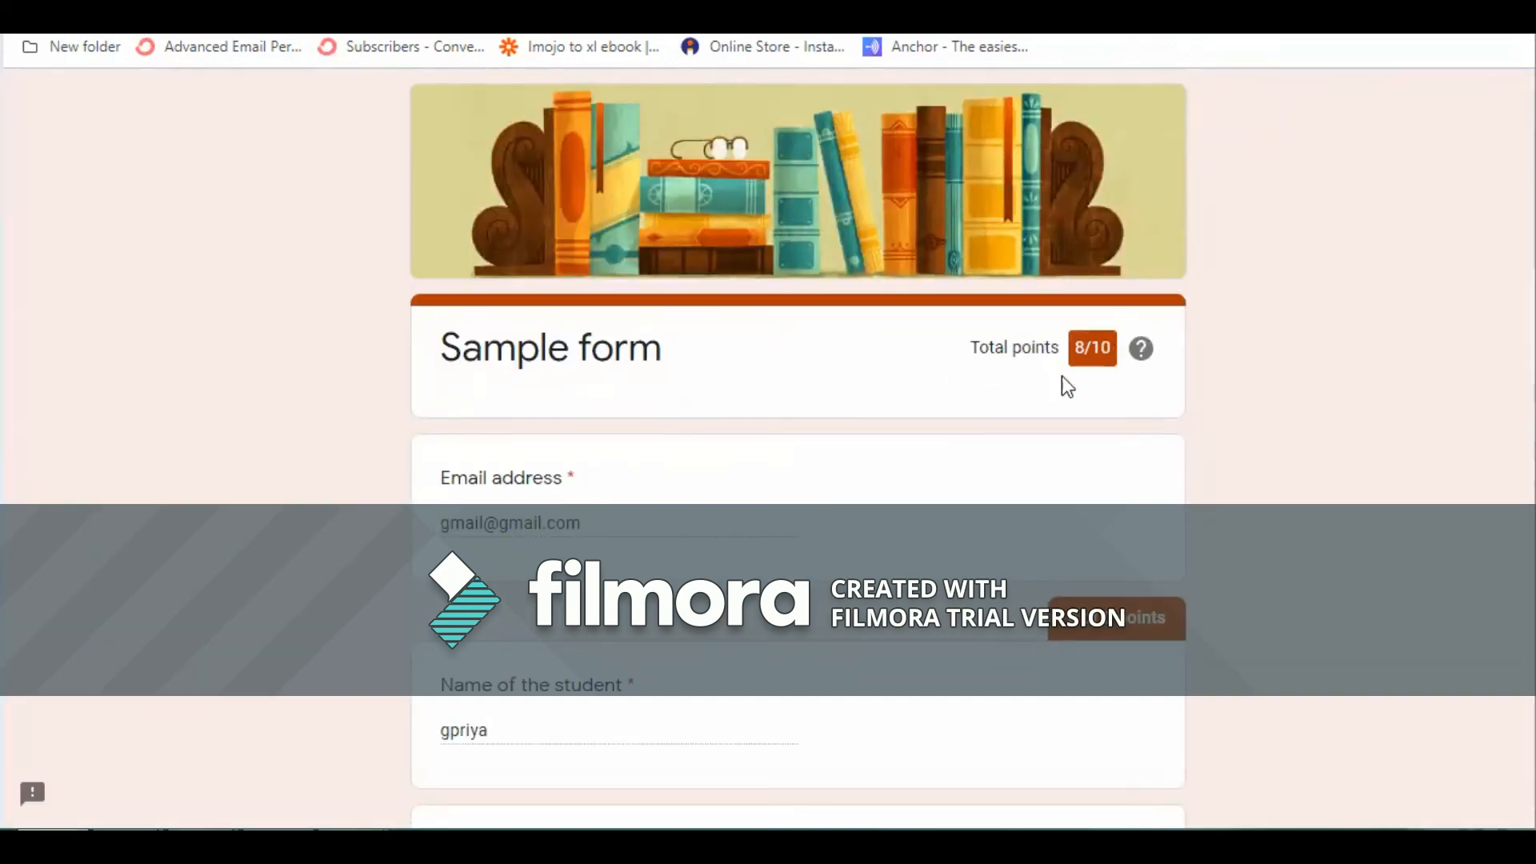
{"action": "scroll", "coordinate": [694, 632], "scroll_direction": "down", "scroll_amount": 10}
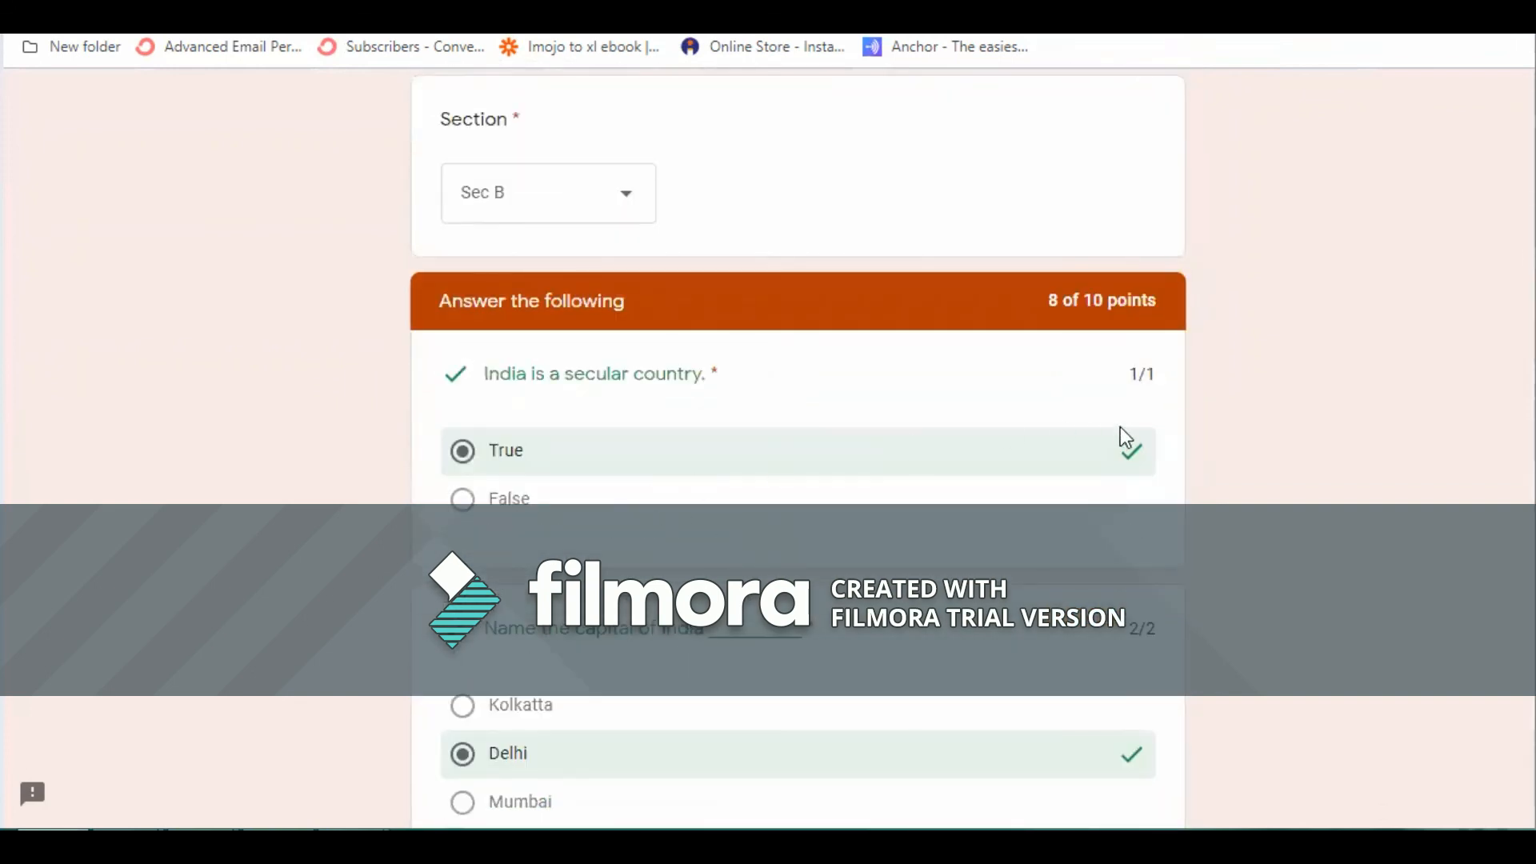
{"action": "scroll", "coordinate": [857, 645], "scroll_direction": "down", "scroll_amount": 4}
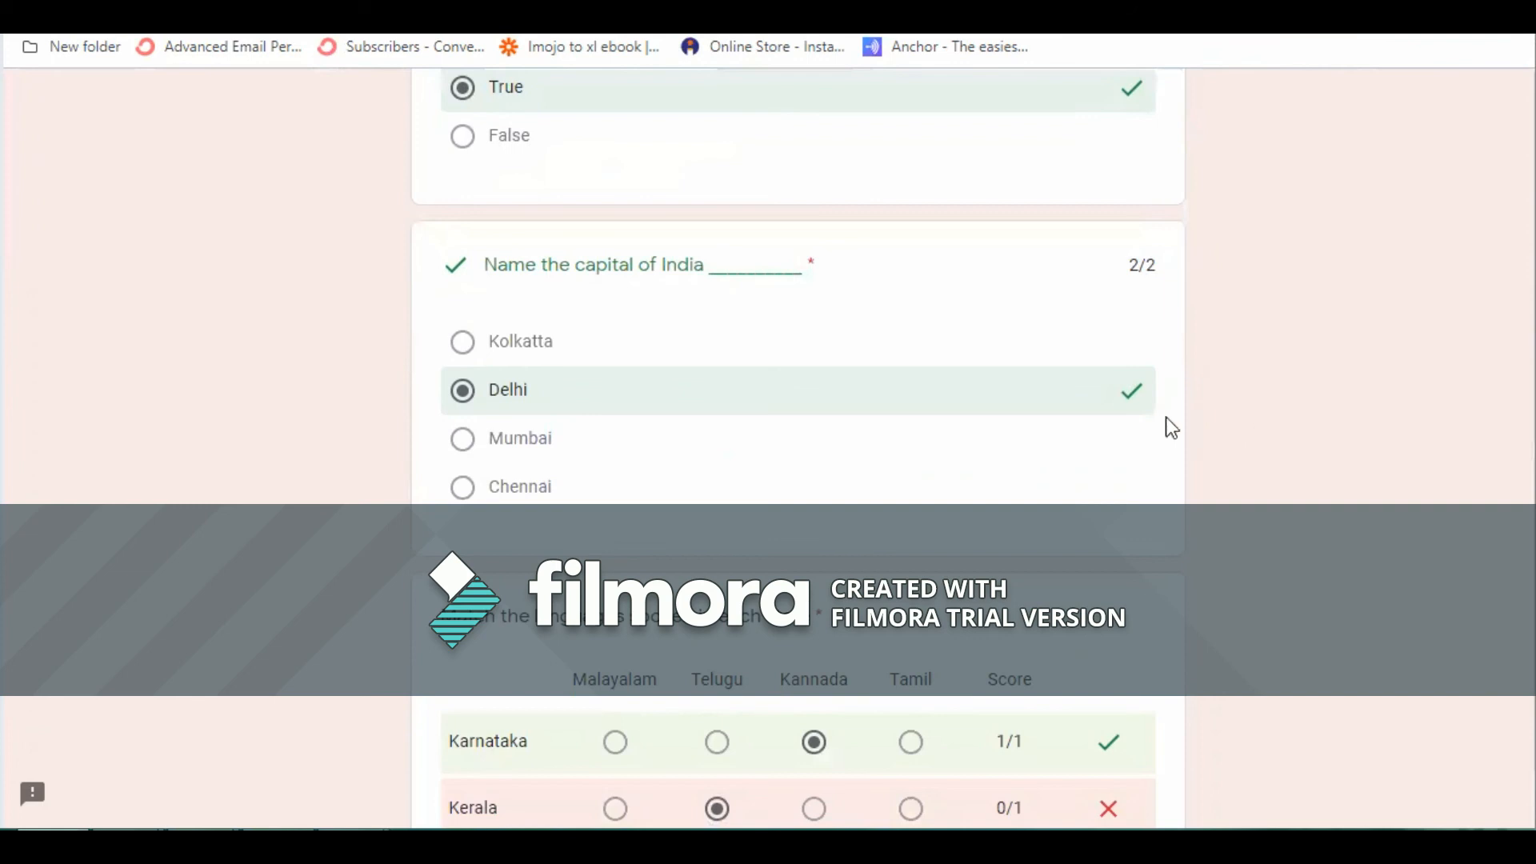
{"action": "scroll", "coordinate": [1166, 417], "scroll_direction": "down", "scroll_amount": 4}
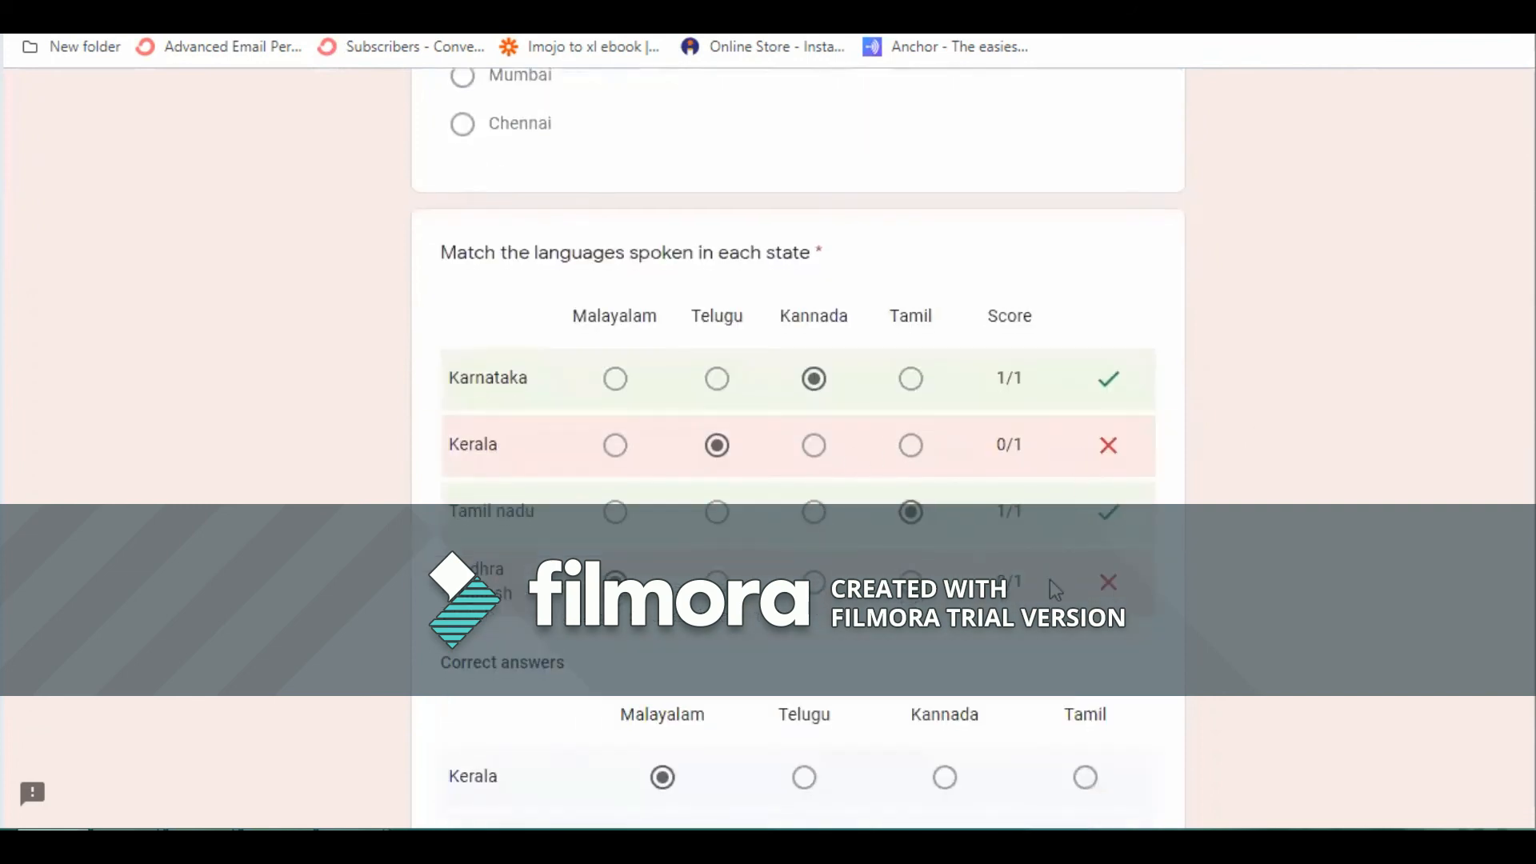
{"action": "scroll", "coordinate": [1251, 511], "scroll_direction": "down", "scroll_amount": 4}
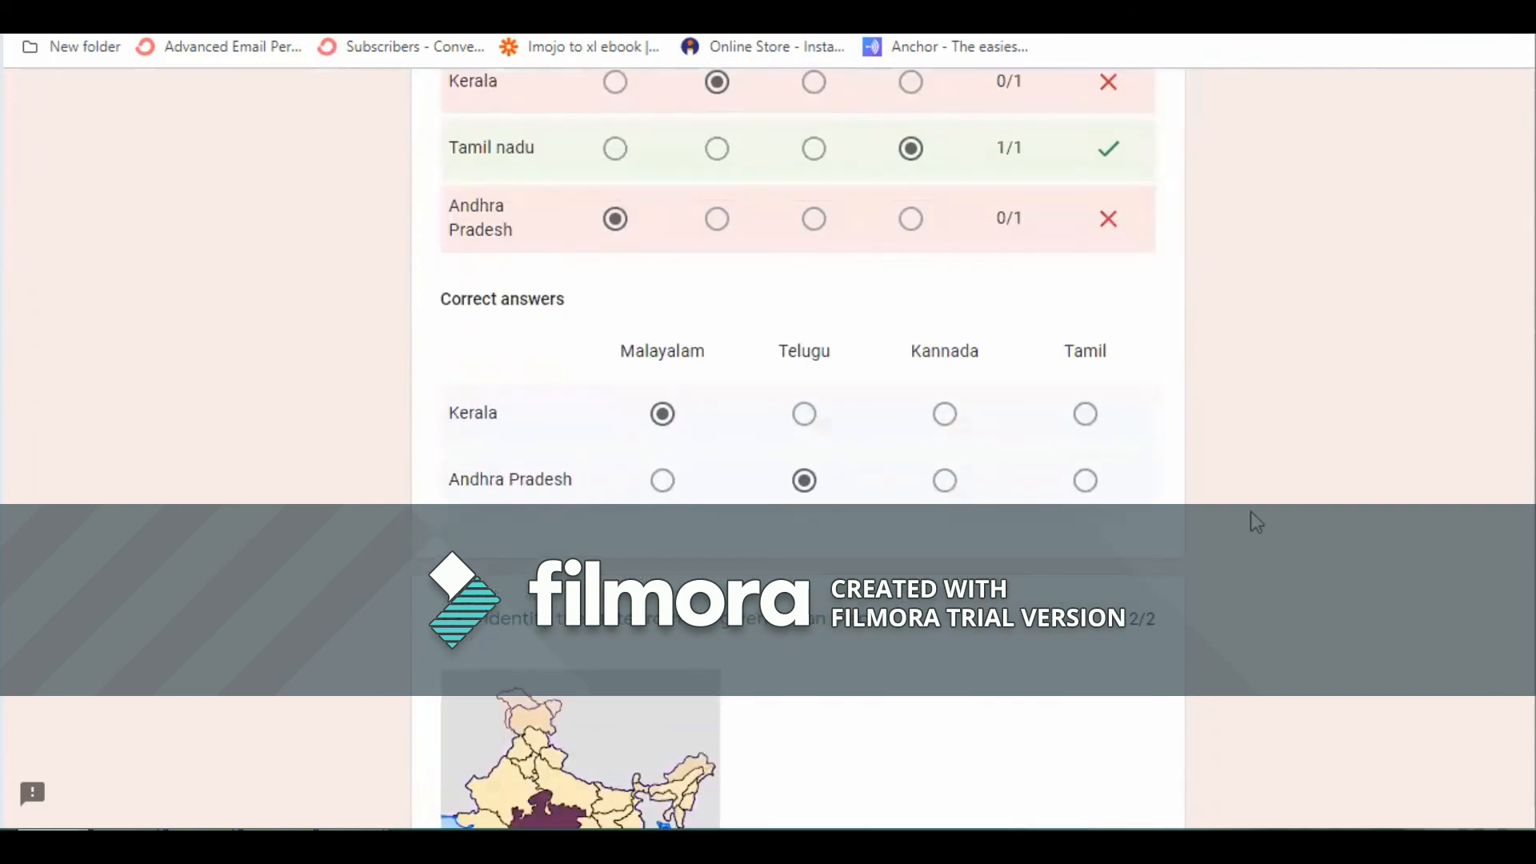
{"action": "scroll", "coordinate": [1251, 511], "scroll_direction": "down", "scroll_amount": 4}
{"action": "scroll", "coordinate": [1251, 511], "scroll_direction": "down", "scroll_amount": 6}
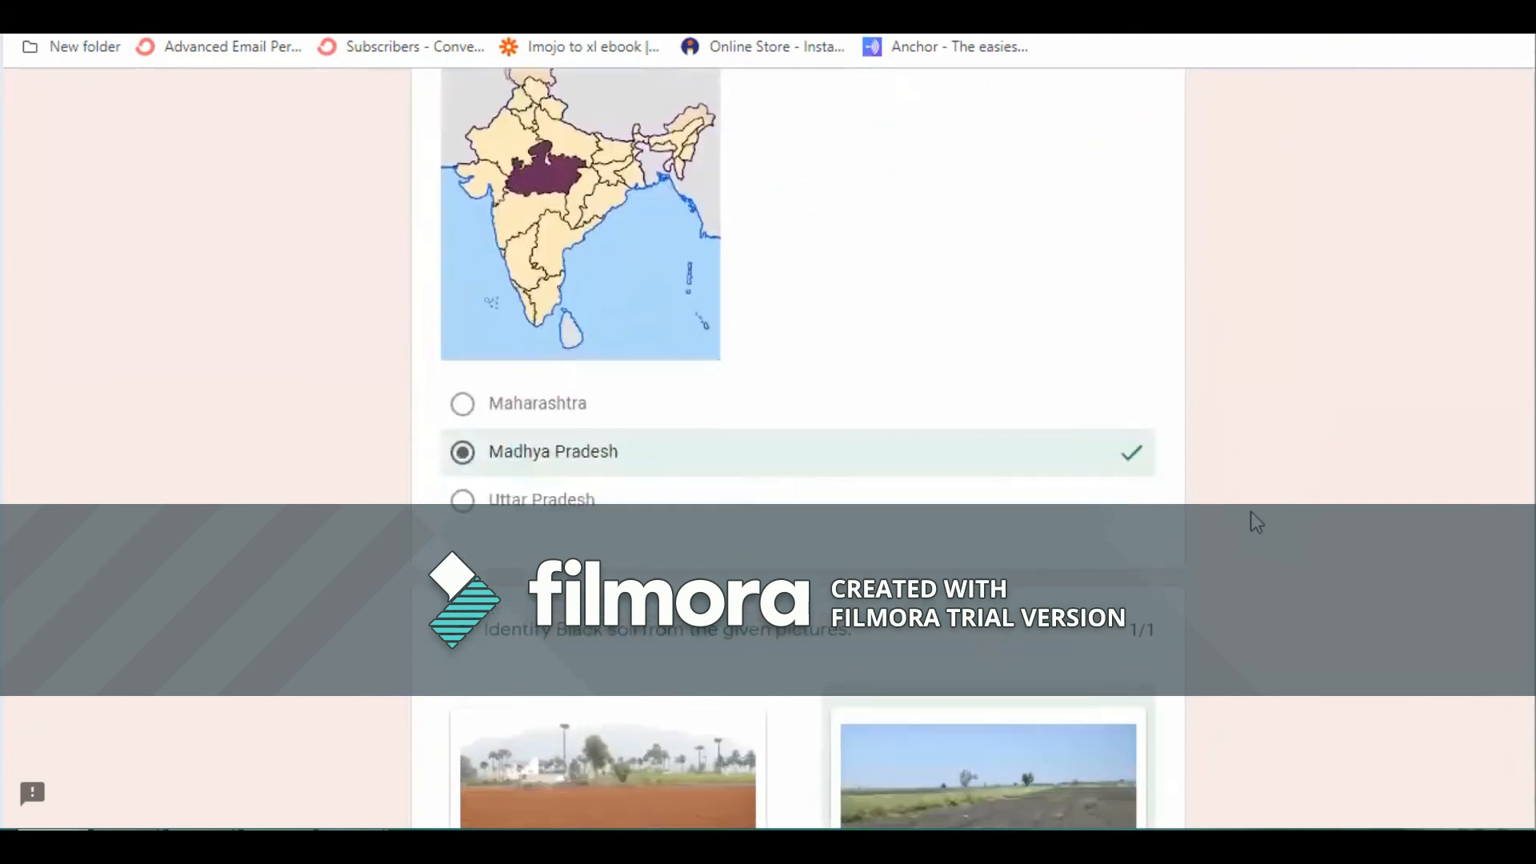
{"action": "scroll", "coordinate": [1252, 514], "scroll_direction": "down", "scroll_amount": 3}
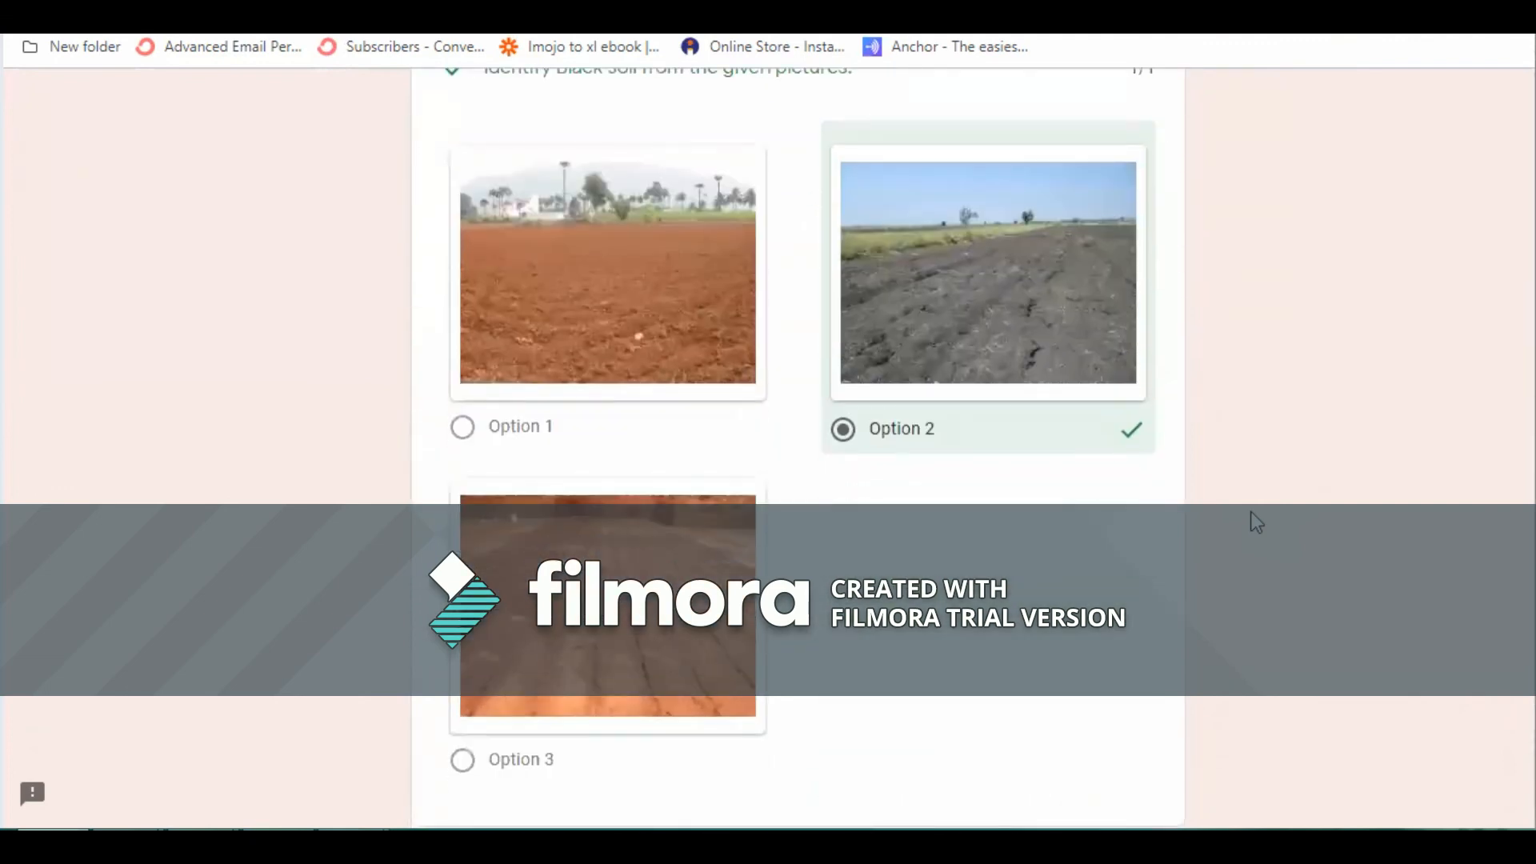
{"action": "scroll", "coordinate": [1256, 521], "scroll_direction": "down", "scroll_amount": 2}
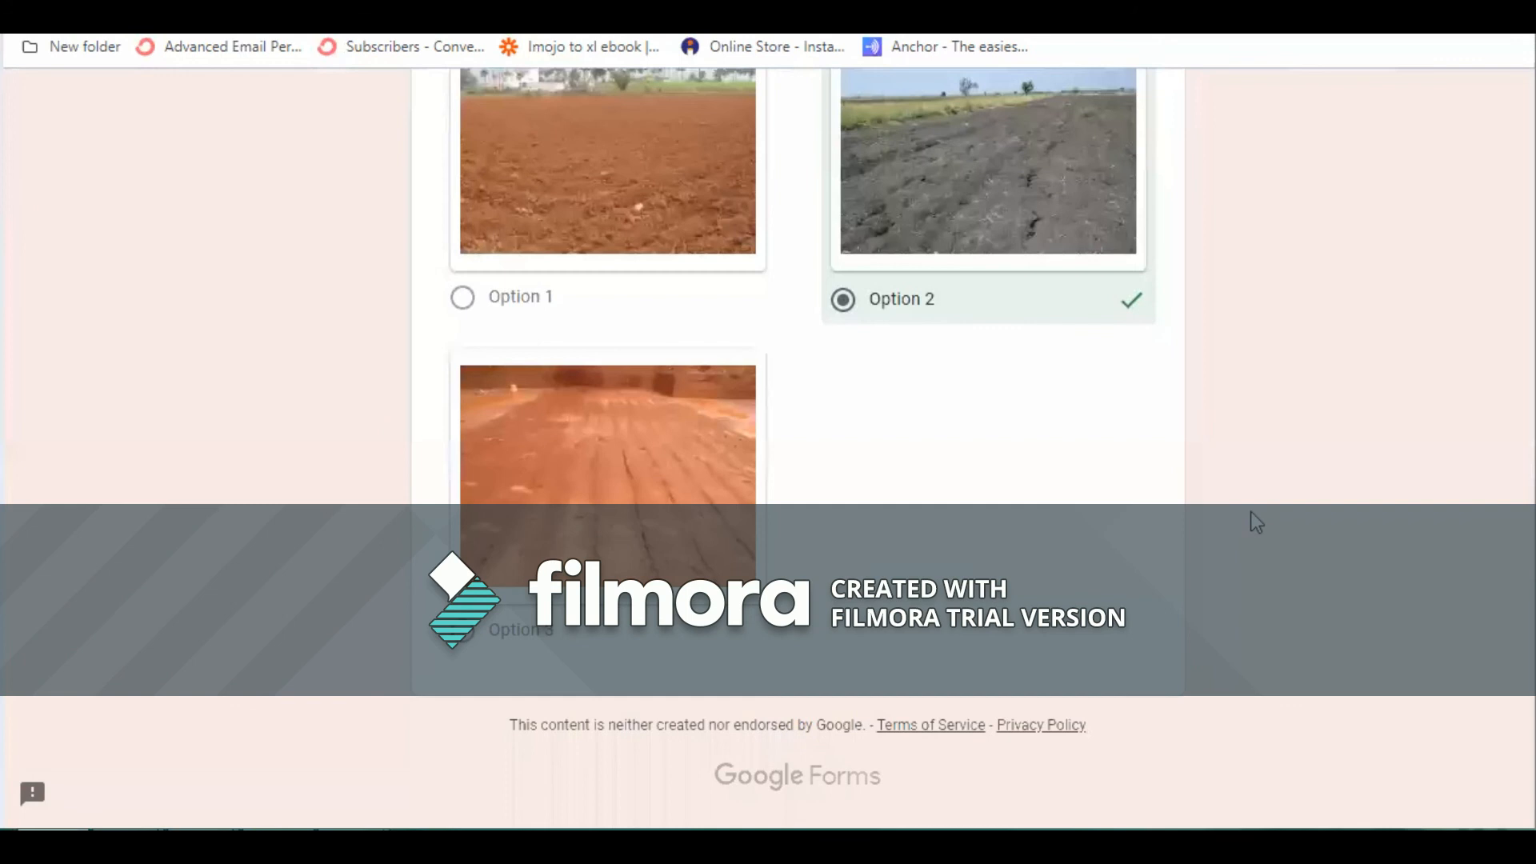
{"action": "scroll", "coordinate": [1252, 516], "scroll_direction": "up", "scroll_amount": 3}
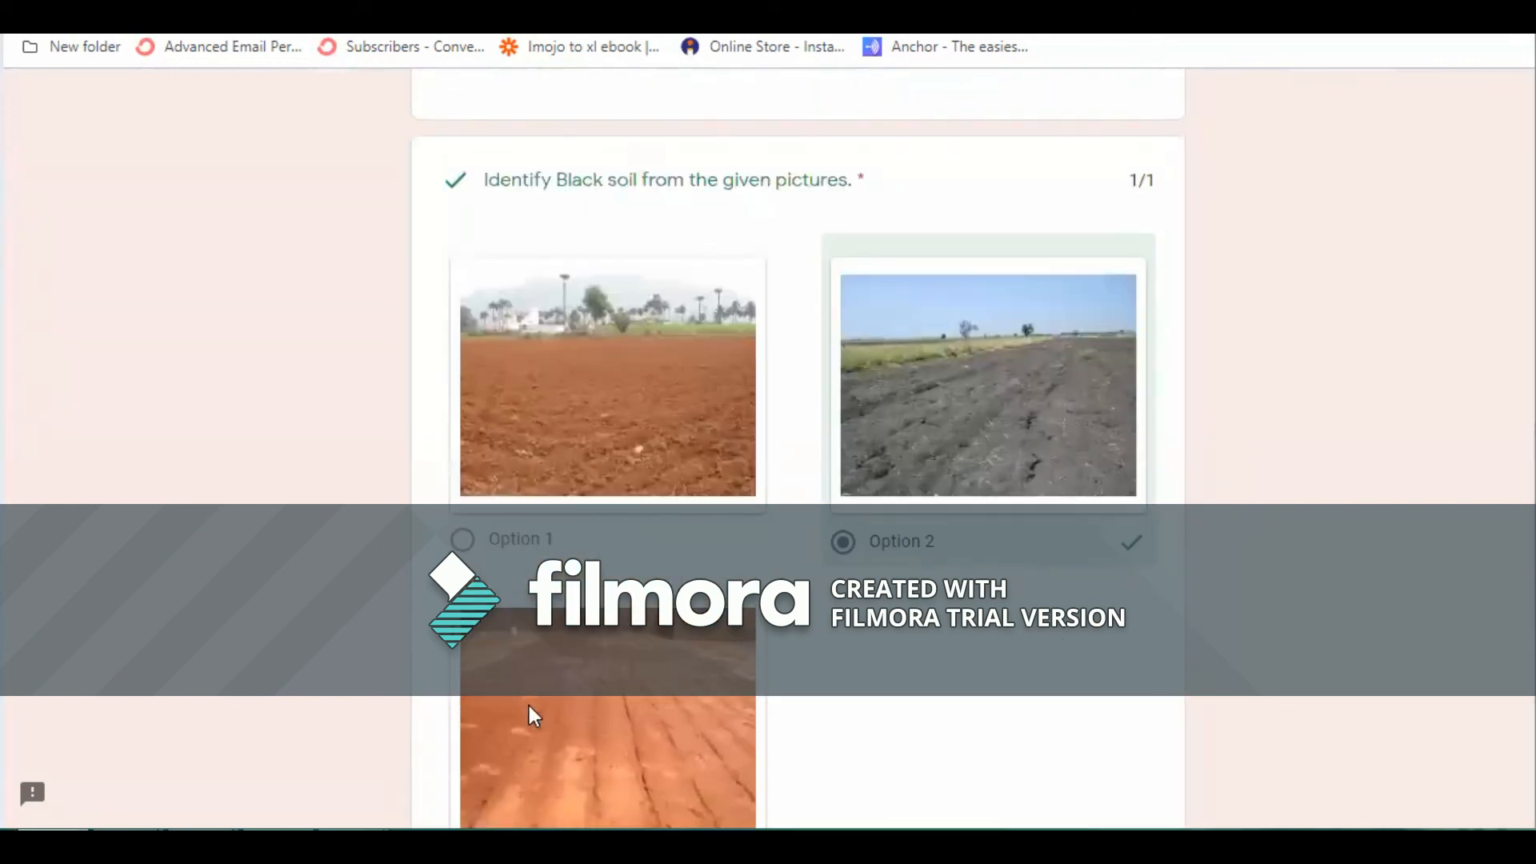
{"action": "scroll", "coordinate": [530, 705], "scroll_direction": "down", "scroll_amount": 3}
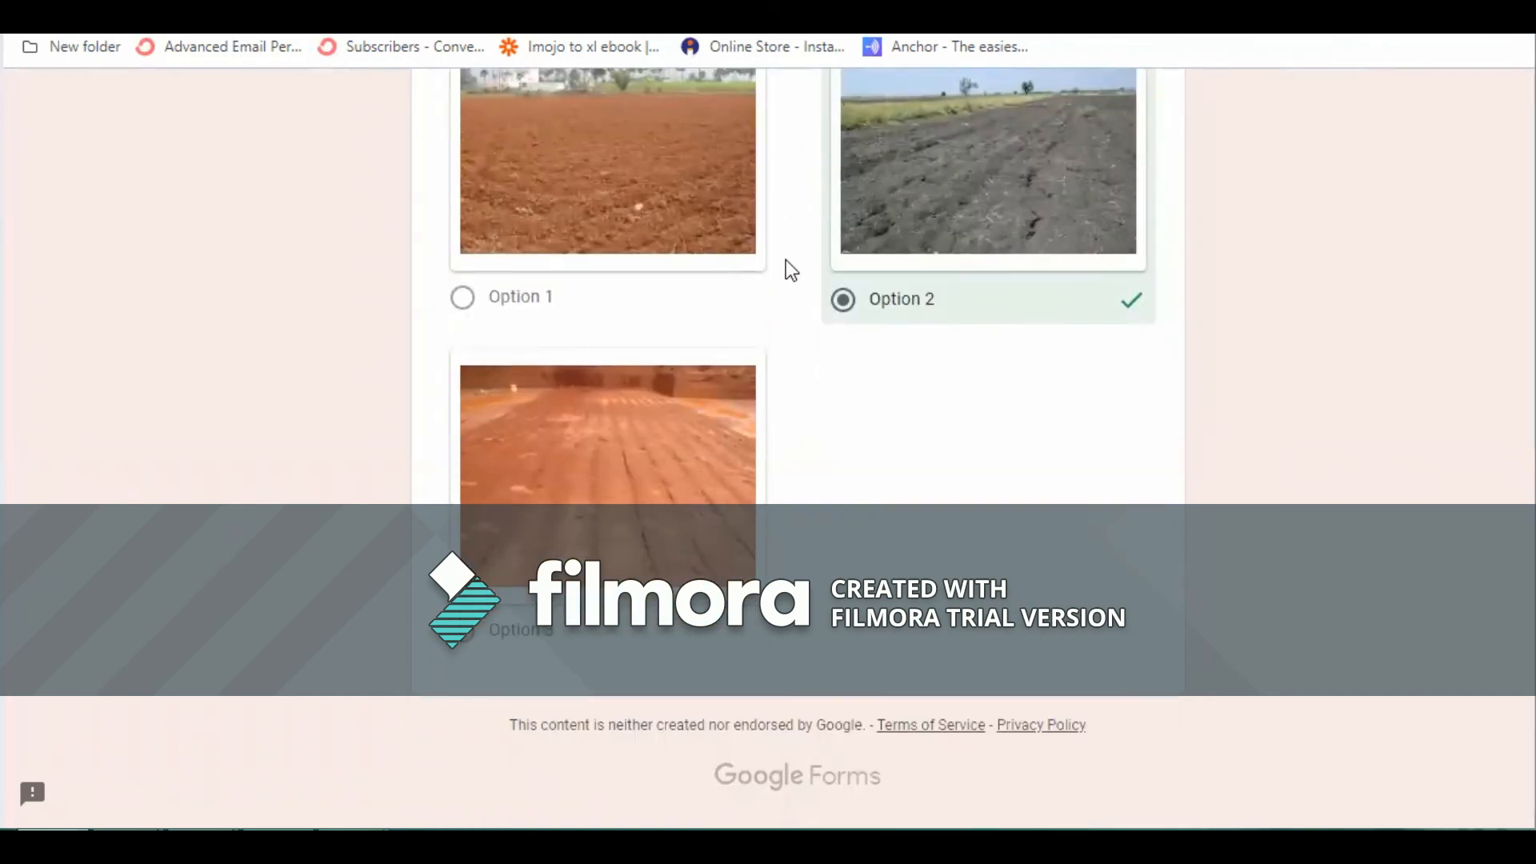
{"action": "scroll", "coordinate": [786, 260], "scroll_direction": "up", "scroll_amount": 10}
{"action": "scroll", "coordinate": [786, 259], "scroll_direction": "up", "scroll_amount": 15}
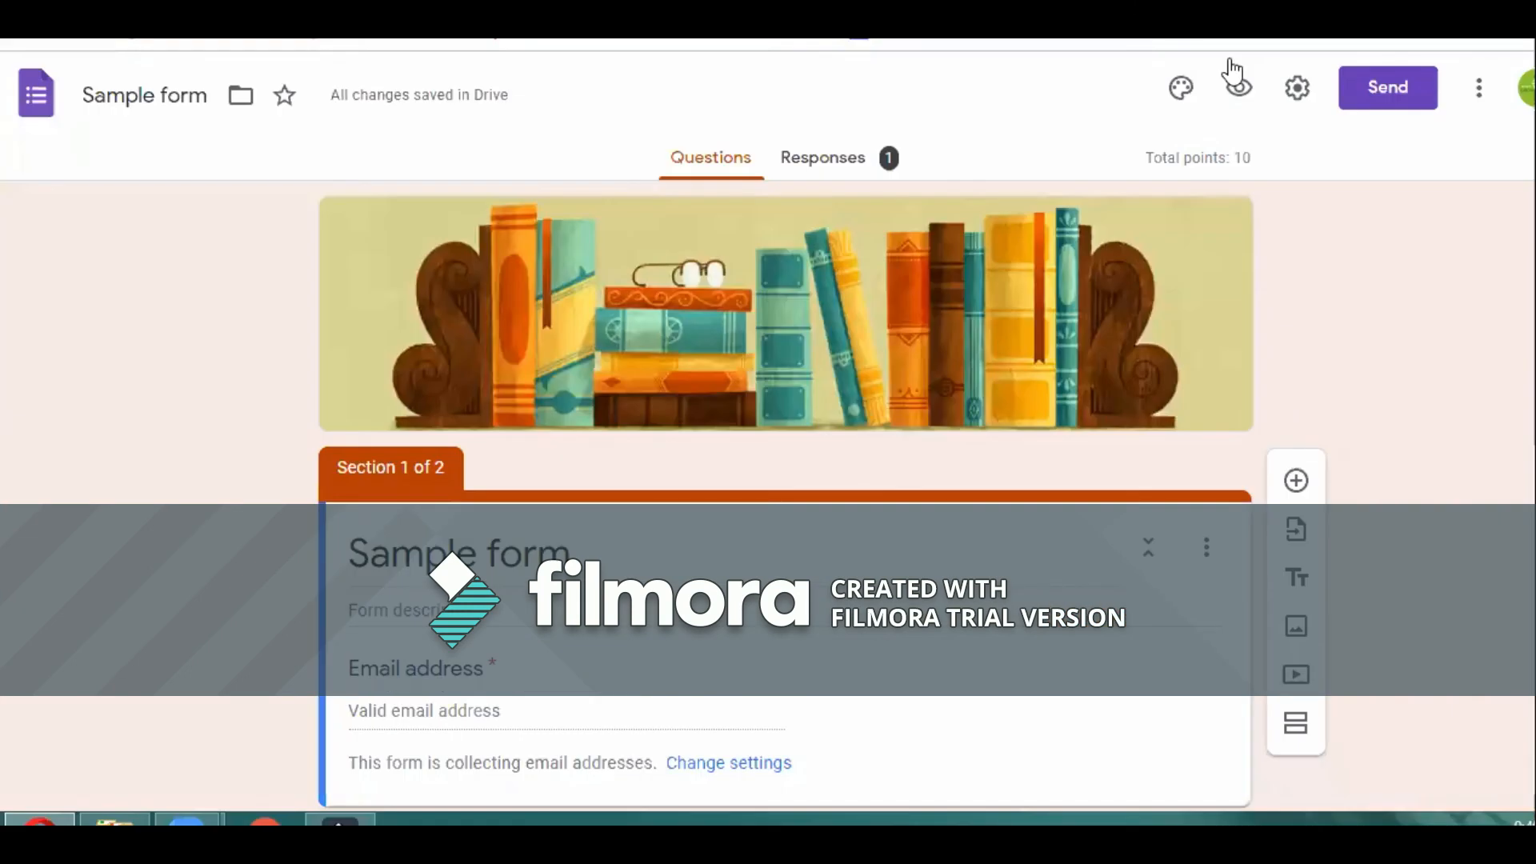
- Open the send options in the form editor and examine the email recipient, subject, message and include-form settings
{"action": "left_click", "coordinate": [1368, 104]}
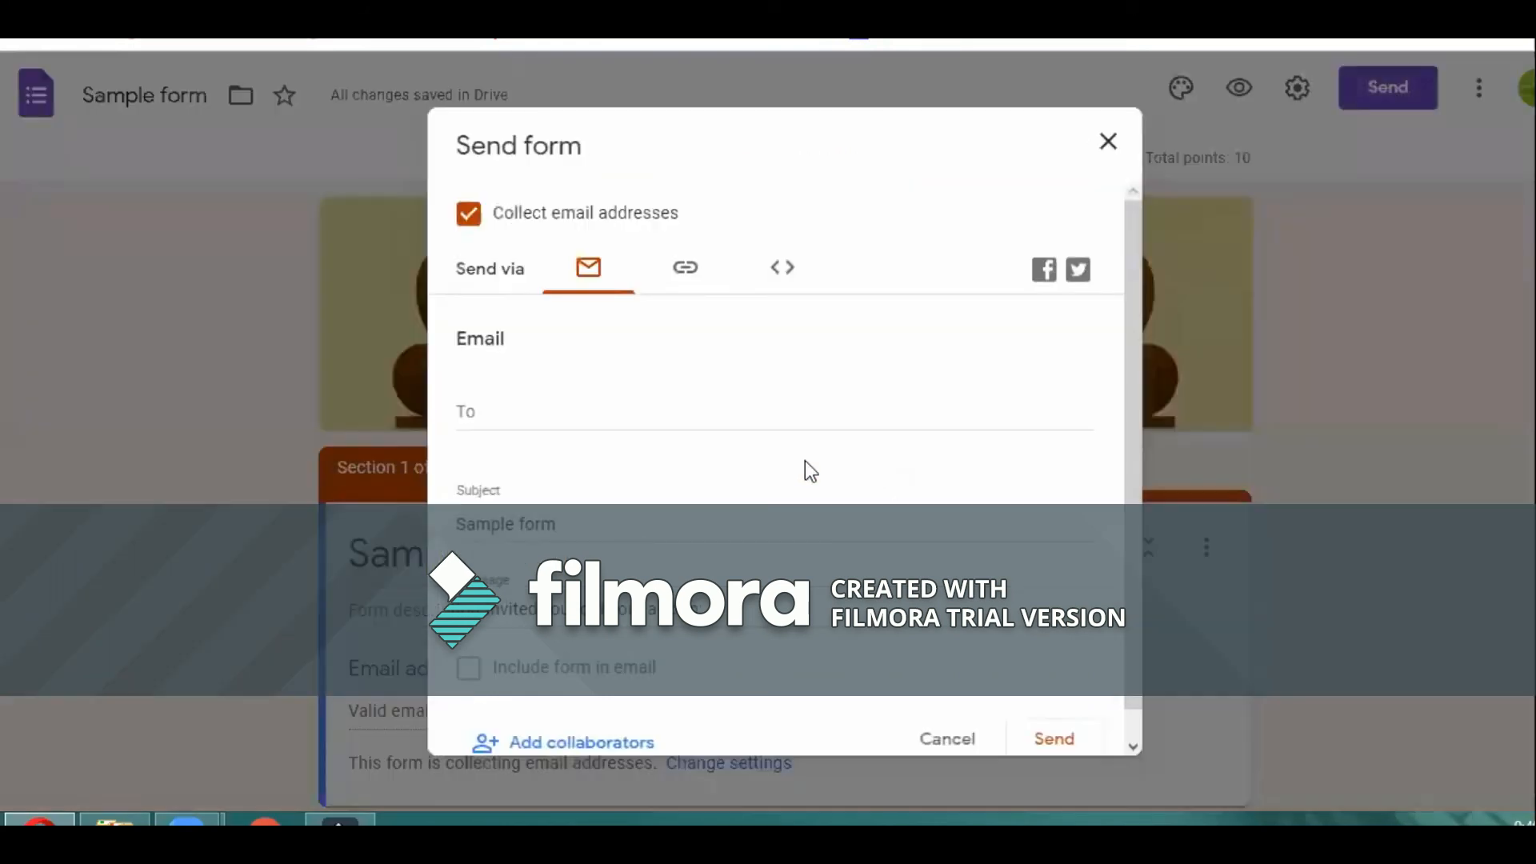
{"action": "left_click", "coordinate": [514, 416]}
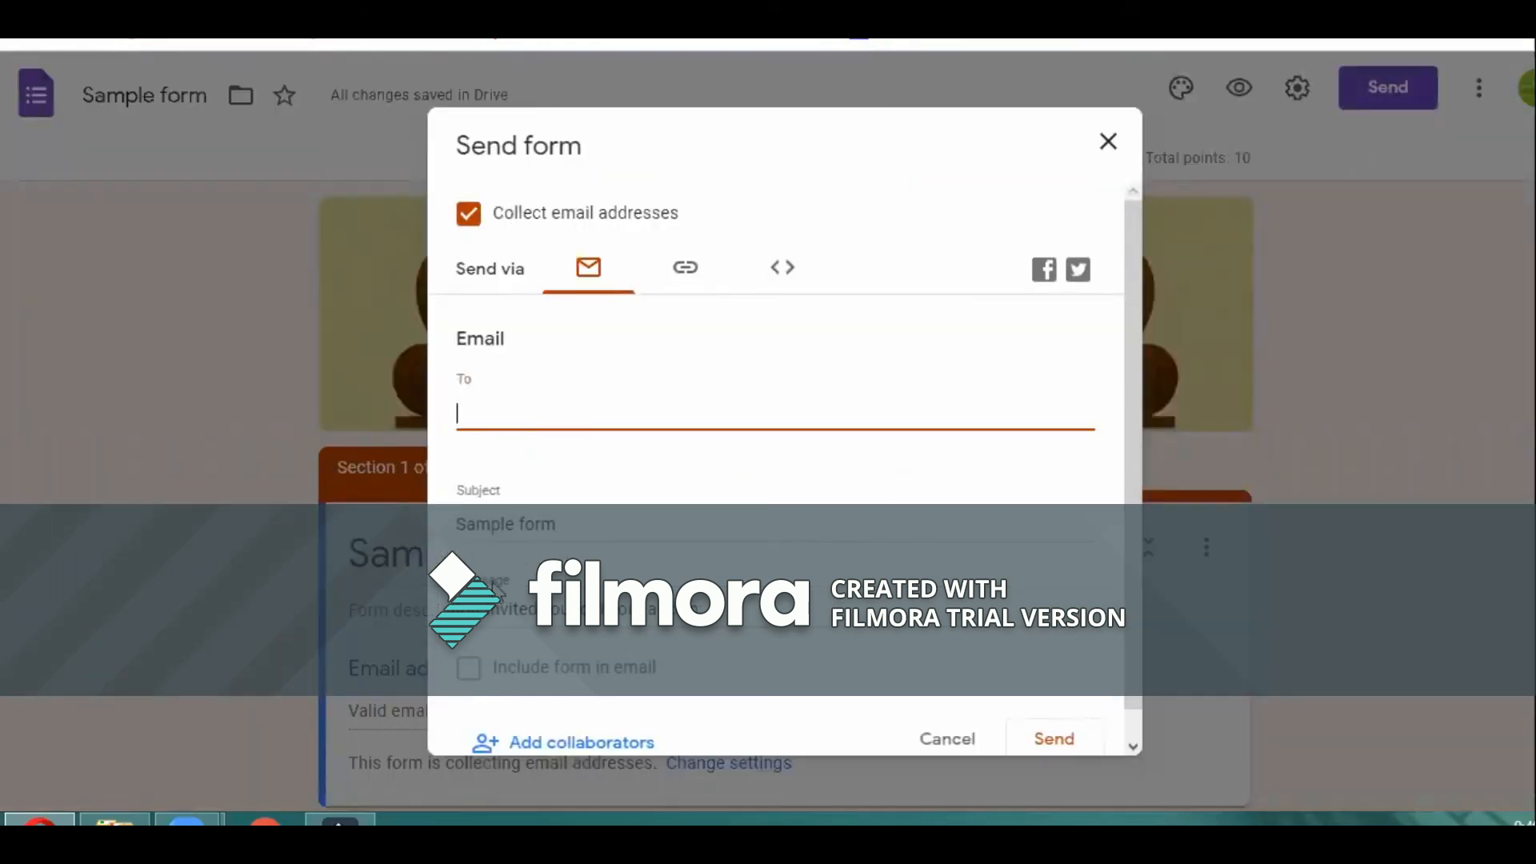
{"action": "left_click", "coordinate": [468, 669]}
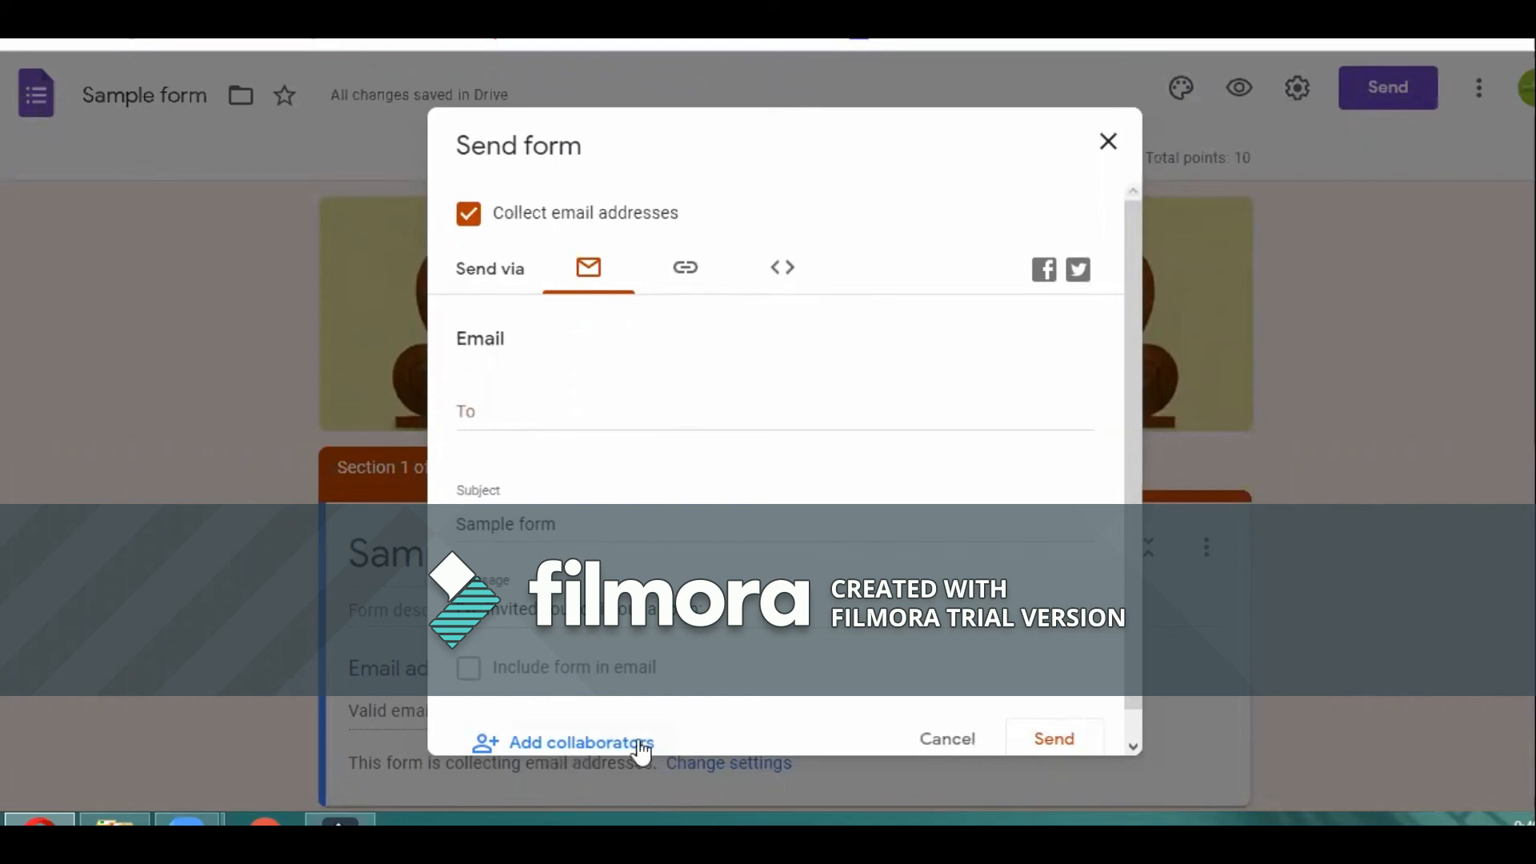
{"action": "scroll", "coordinate": [573, 725], "scroll_direction": "down", "scroll_amount": 1}
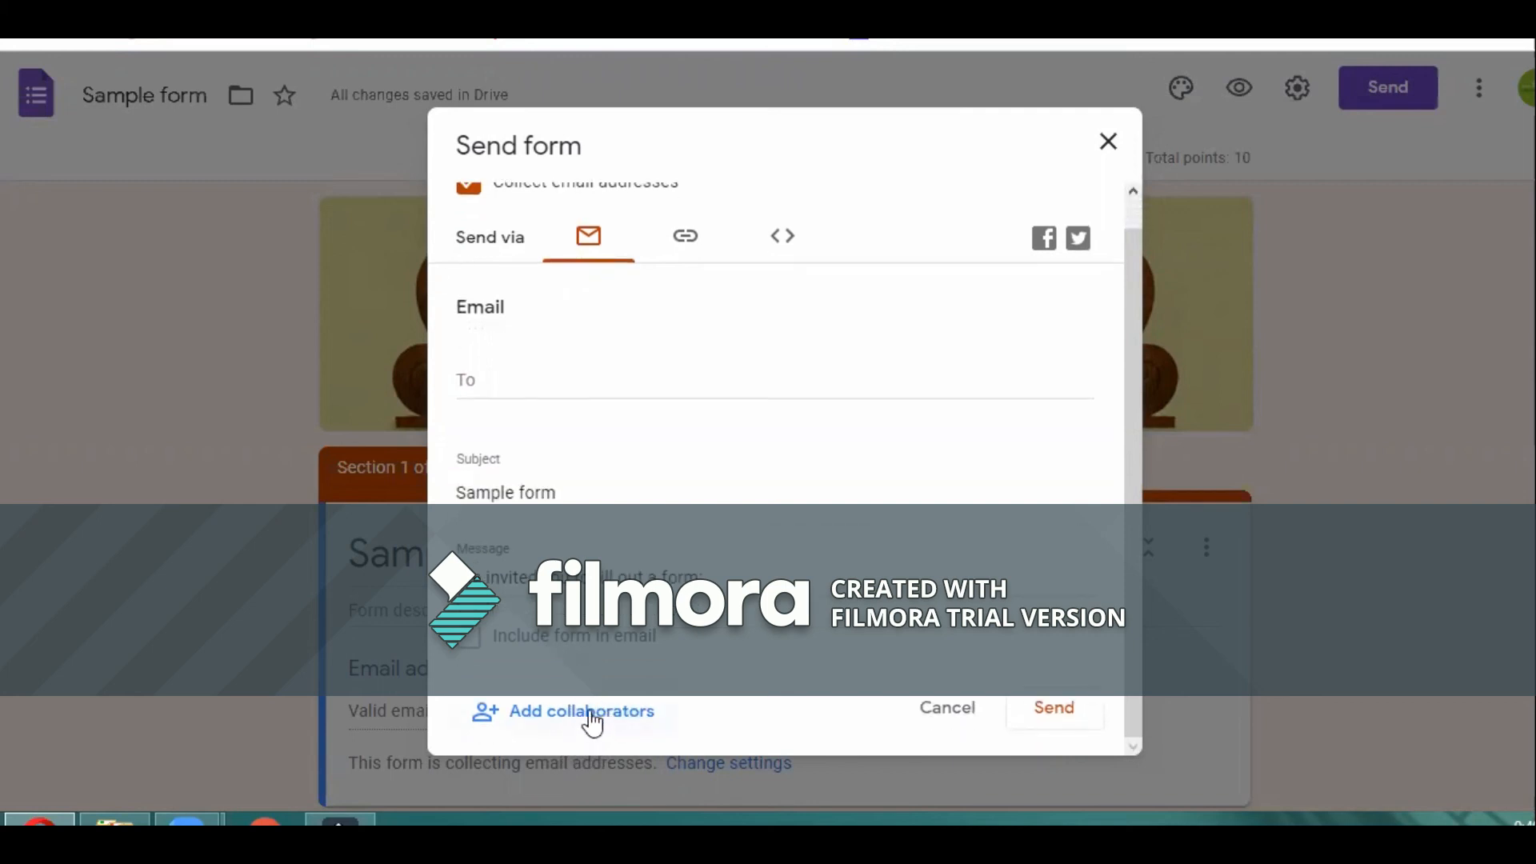
- Open the collaborator settings, inspect the editor and link access options, and close the sharing dialog
{"action": "left_click", "coordinate": [592, 724]}
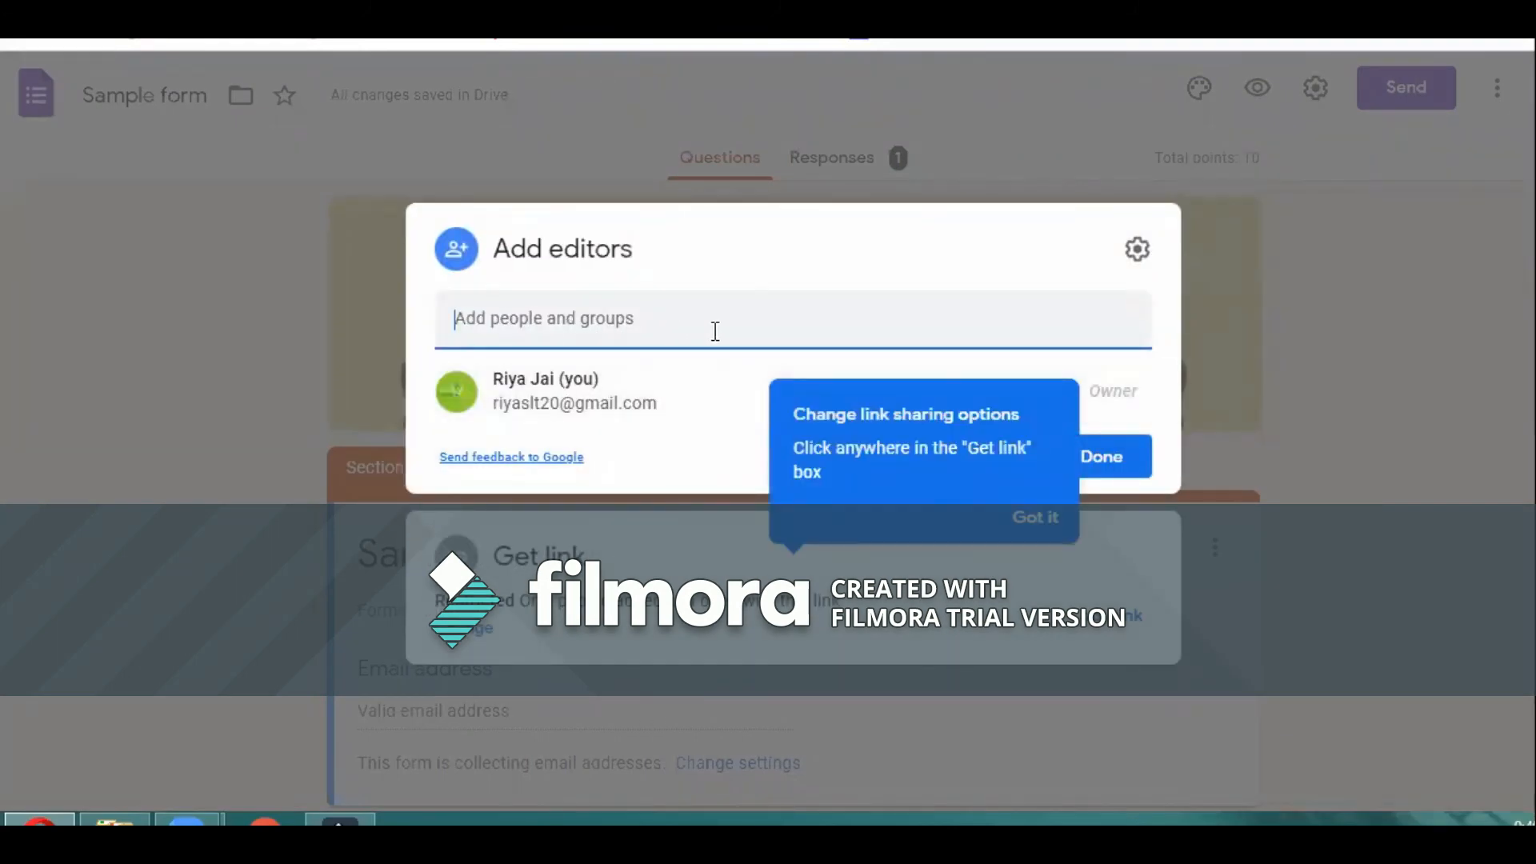
{"action": "left_click", "coordinate": [1038, 518]}
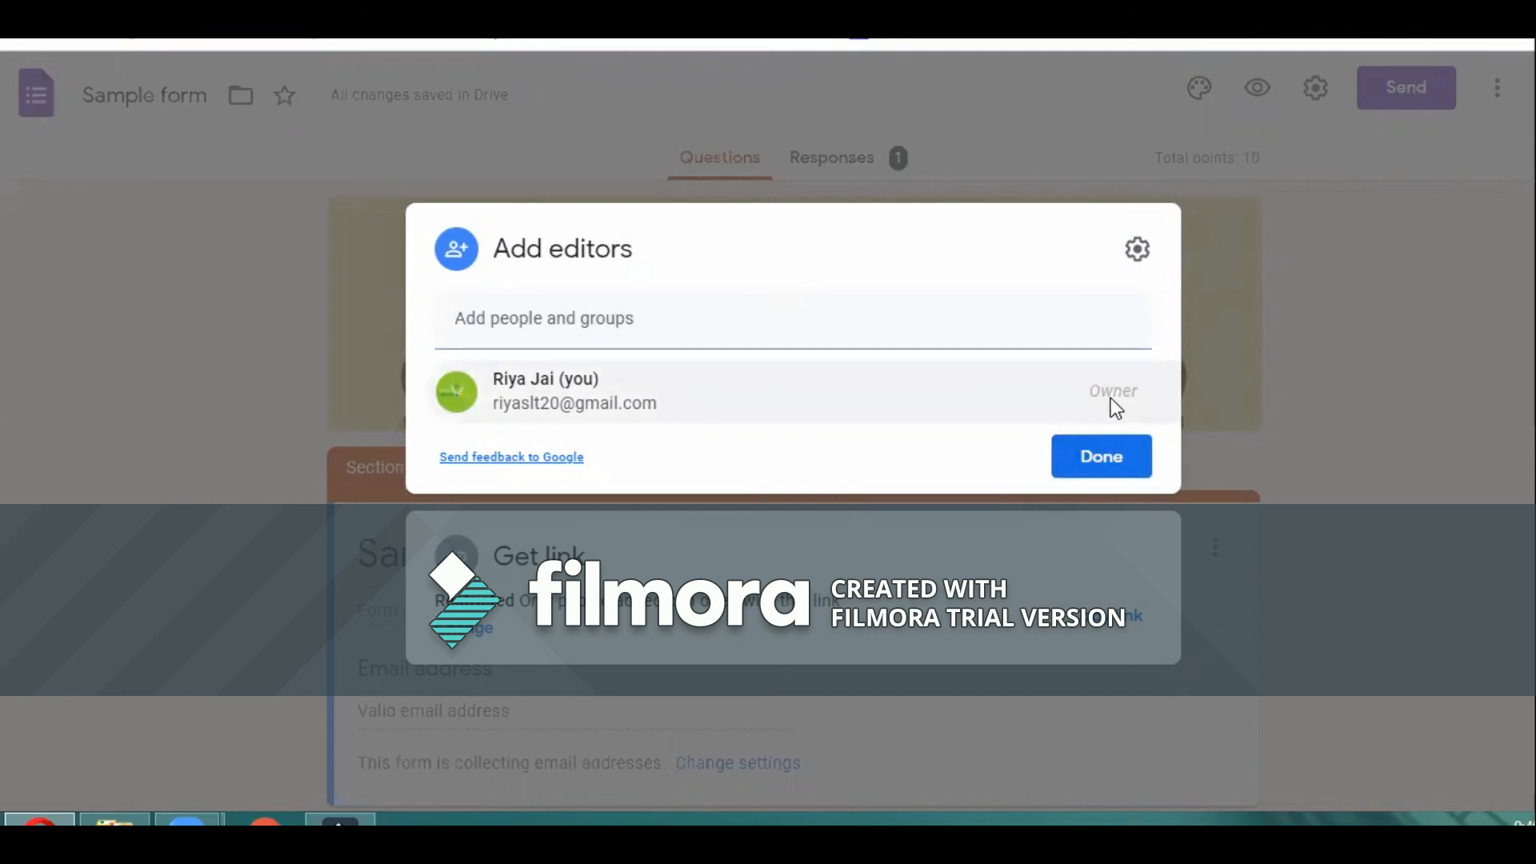
{"action": "left_click", "coordinate": [466, 640]}
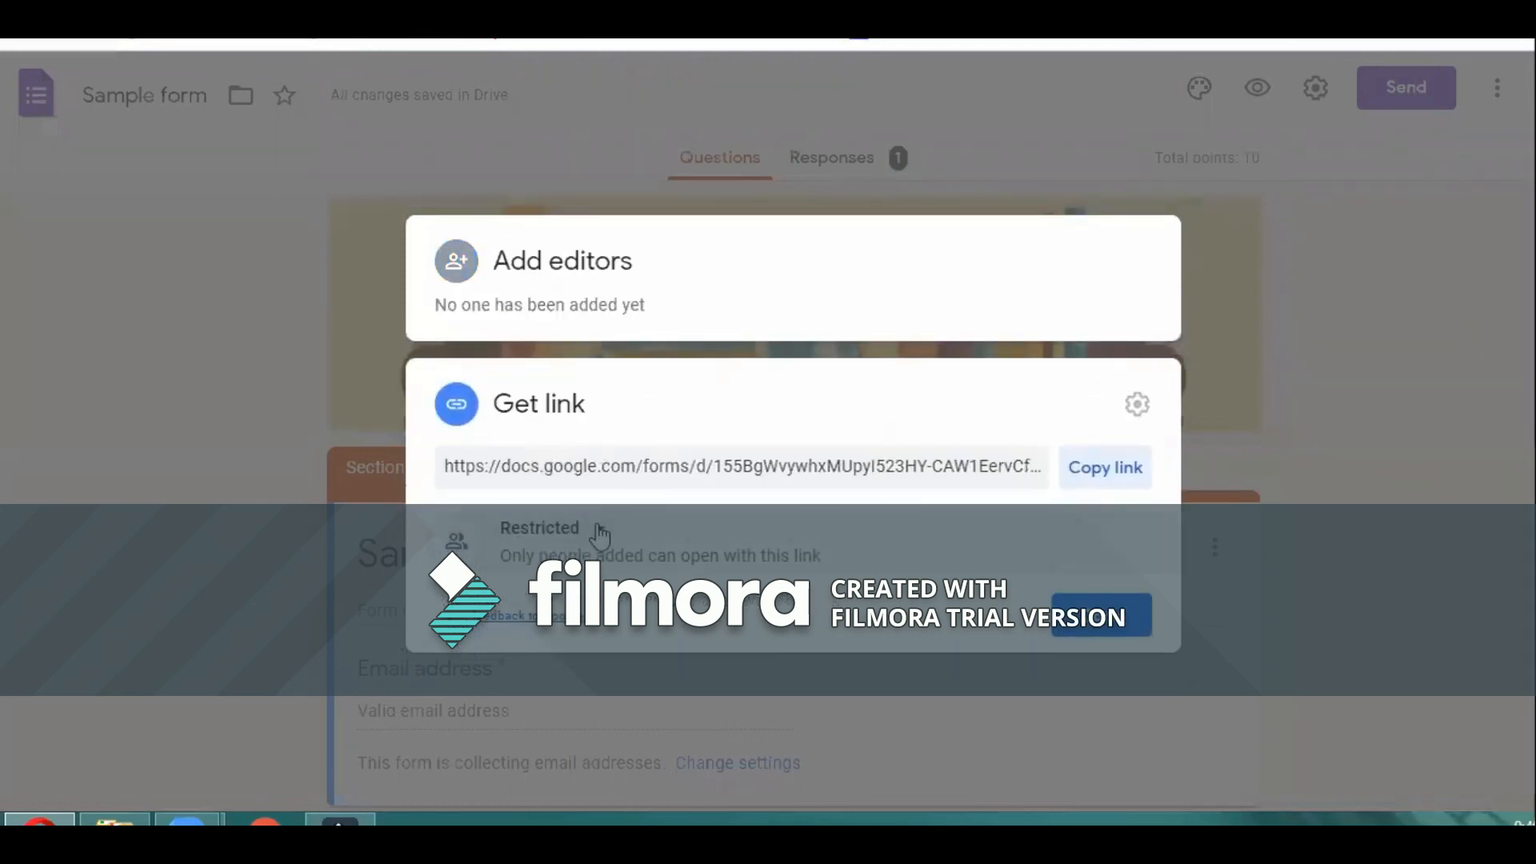
{"action": "left_click", "coordinate": [600, 532]}
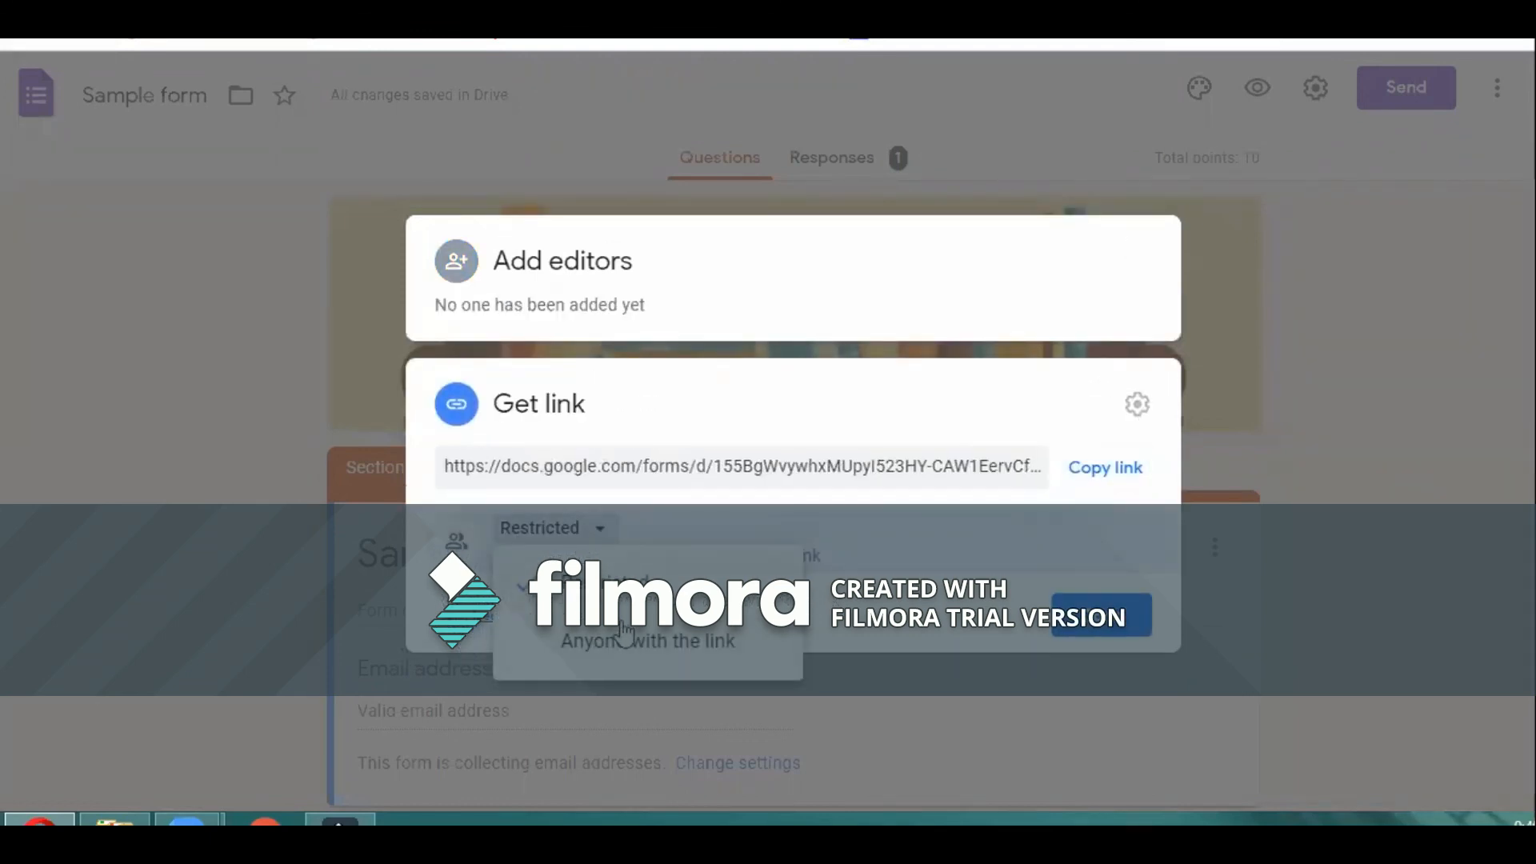
{"action": "left_click", "coordinate": [1087, 632]}
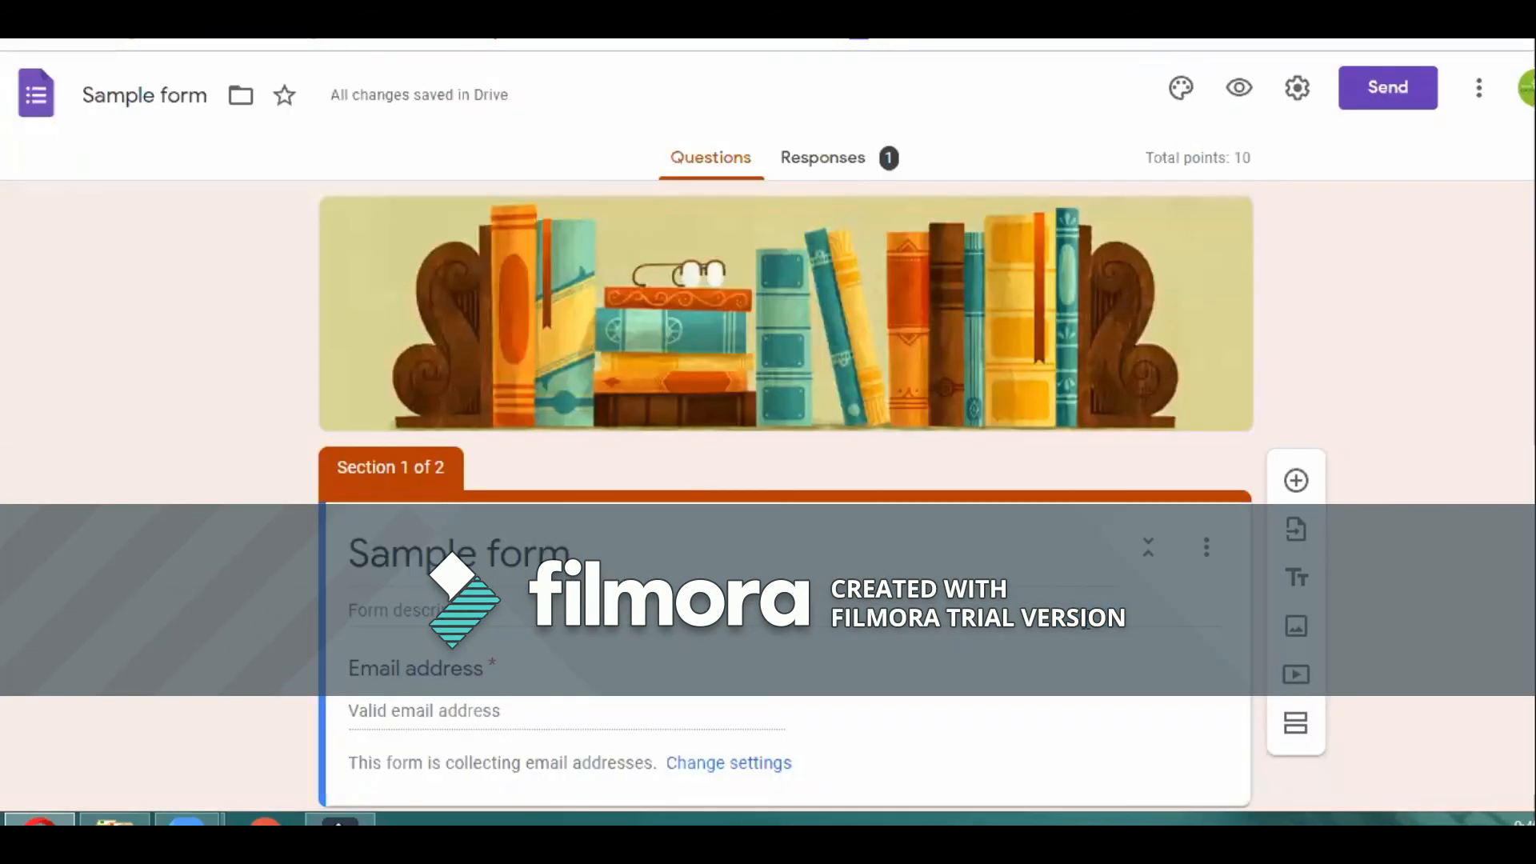
{"action": "left_click", "coordinate": [1479, 90]}
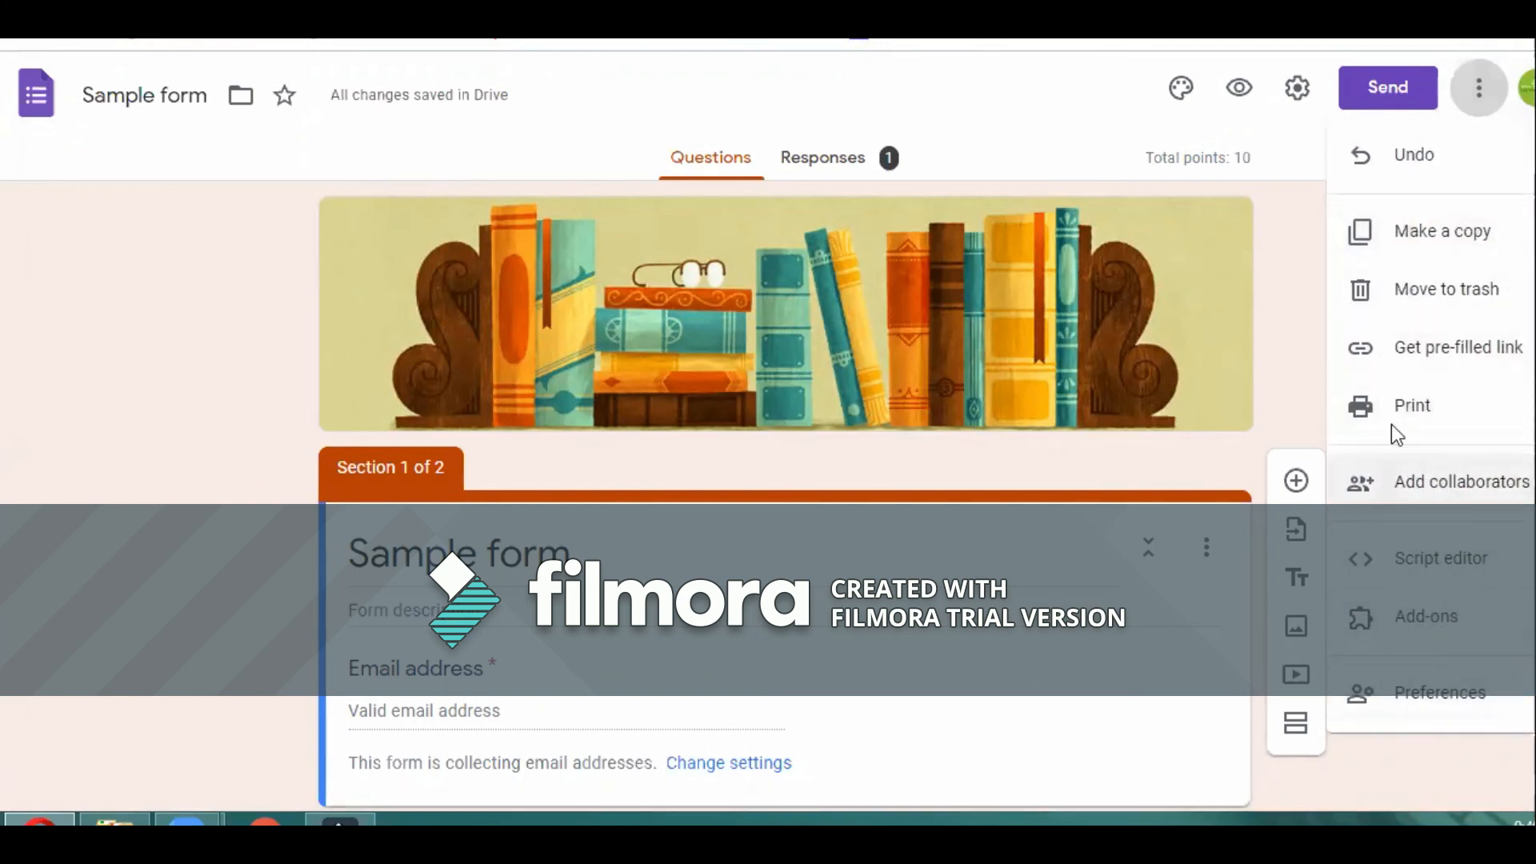
{"action": "left_click", "coordinate": [1303, 316]}
- Get the form's shareable link from the send options and shorten its URL
{"action": "left_click", "coordinate": [1373, 92]}
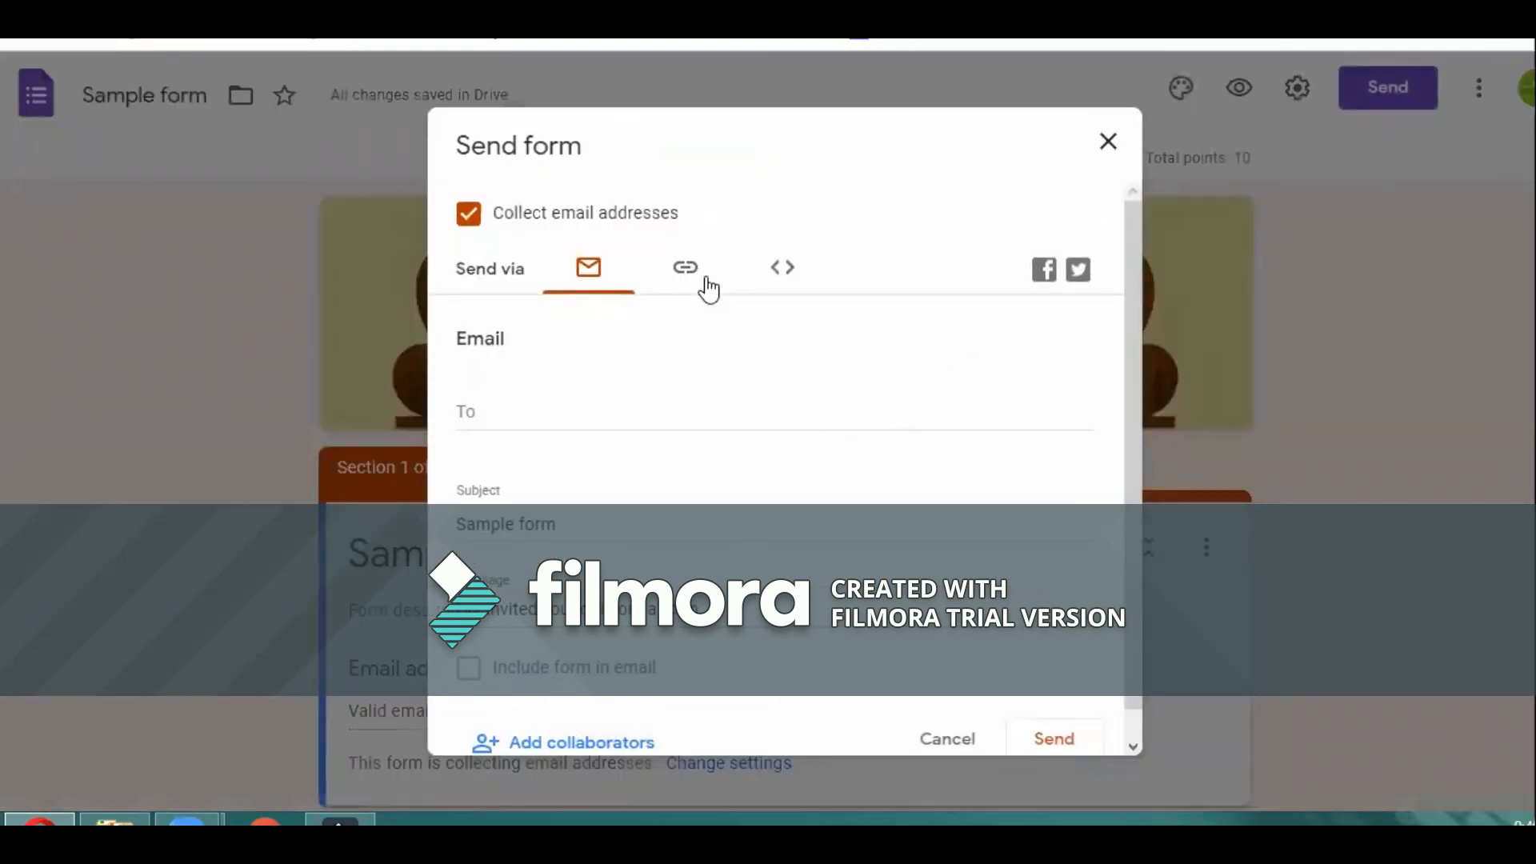
{"action": "left_click", "coordinate": [686, 276]}
{"action": "left_click", "coordinate": [470, 426]}
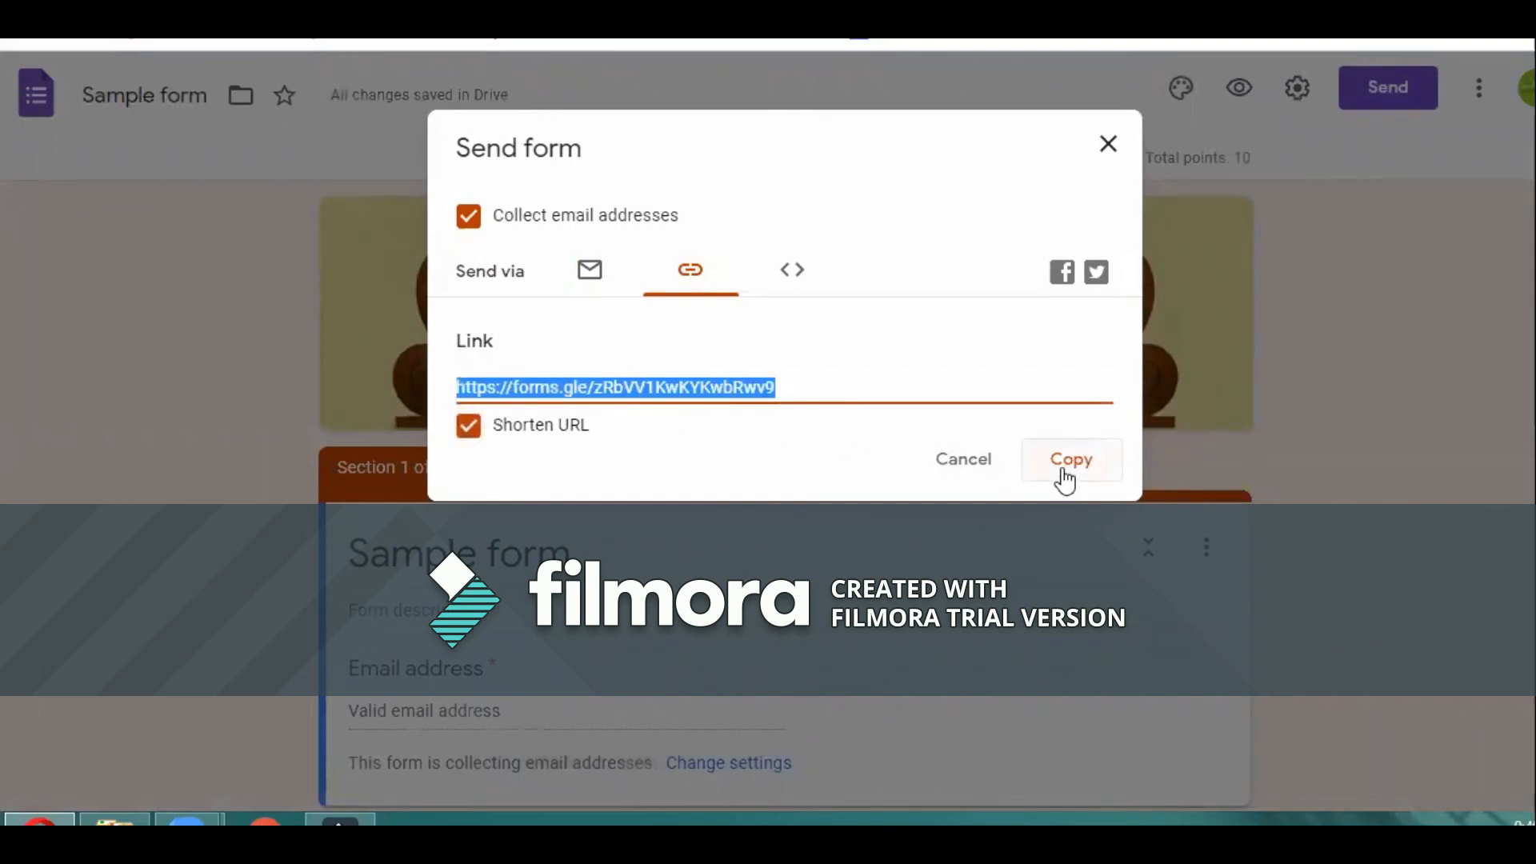
- Look at the embed HTML and email options for sending the form, and cancel sending
{"action": "left_click", "coordinate": [795, 281]}
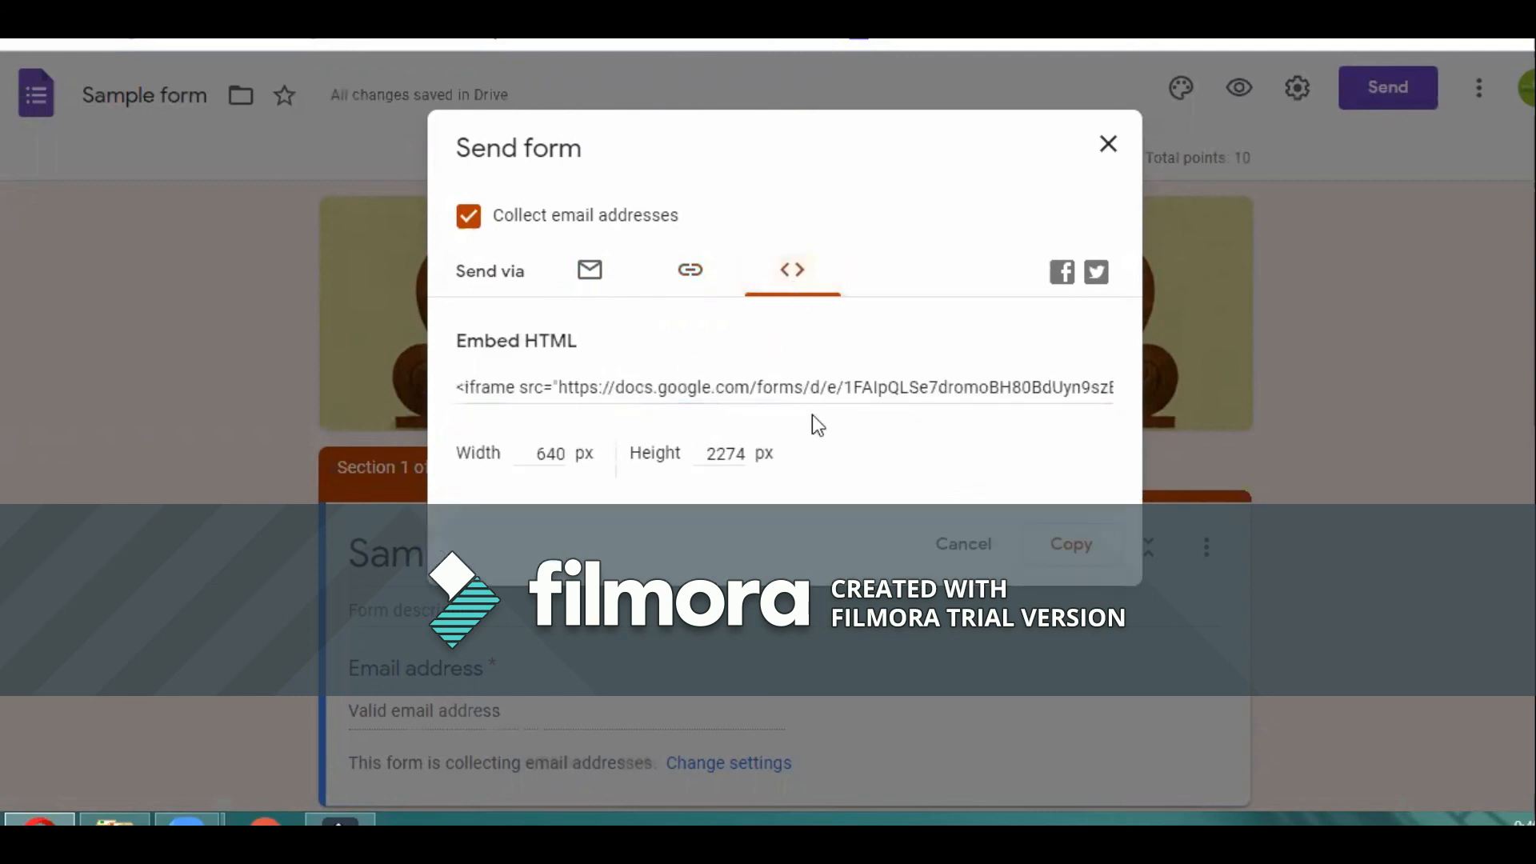
{"action": "left_click", "coordinate": [599, 282]}
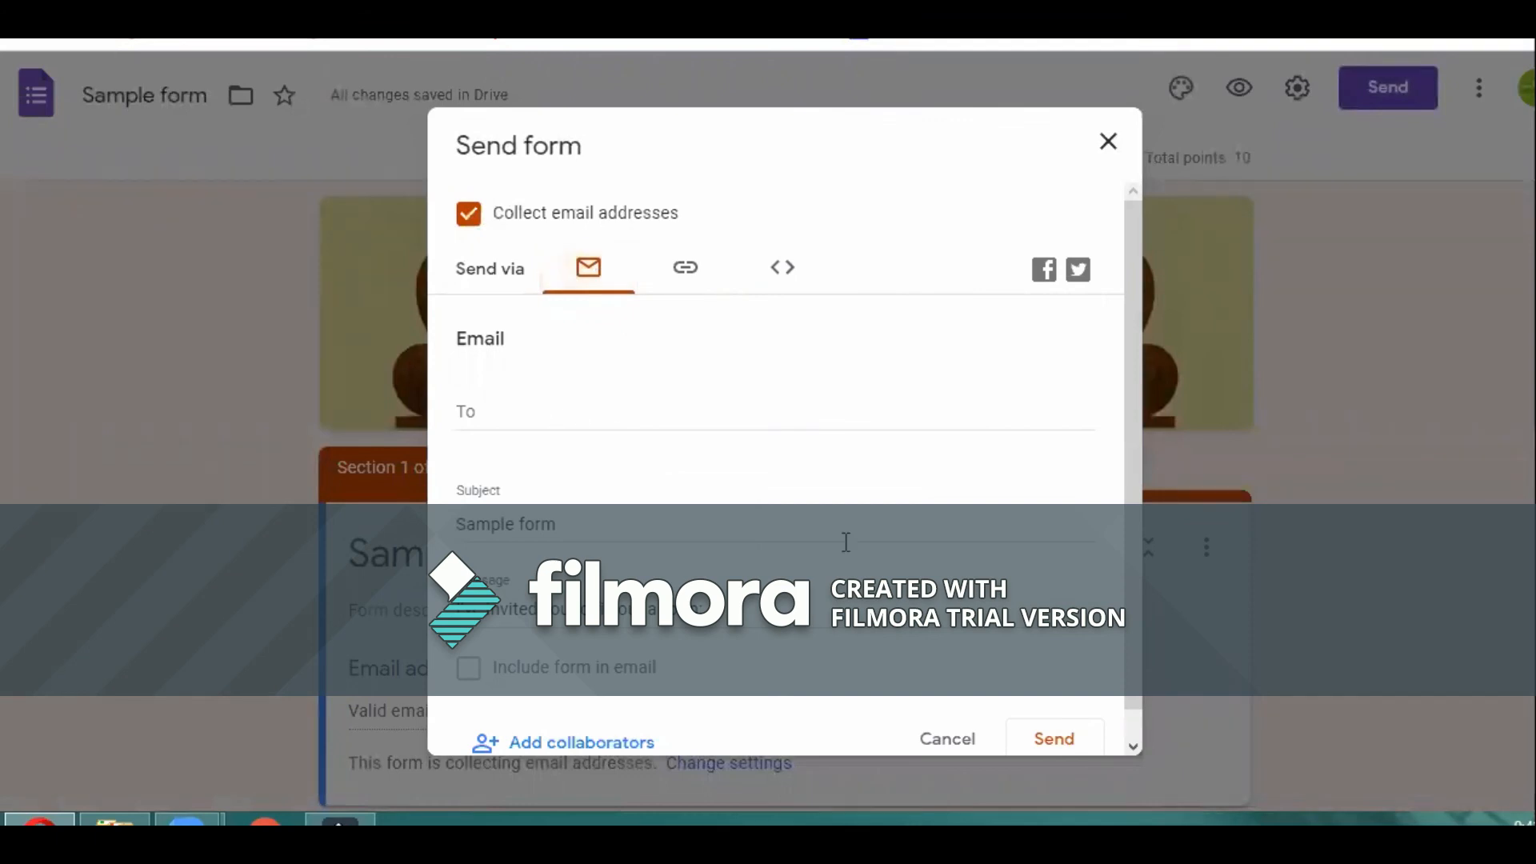
{"action": "left_click", "coordinate": [948, 739]}
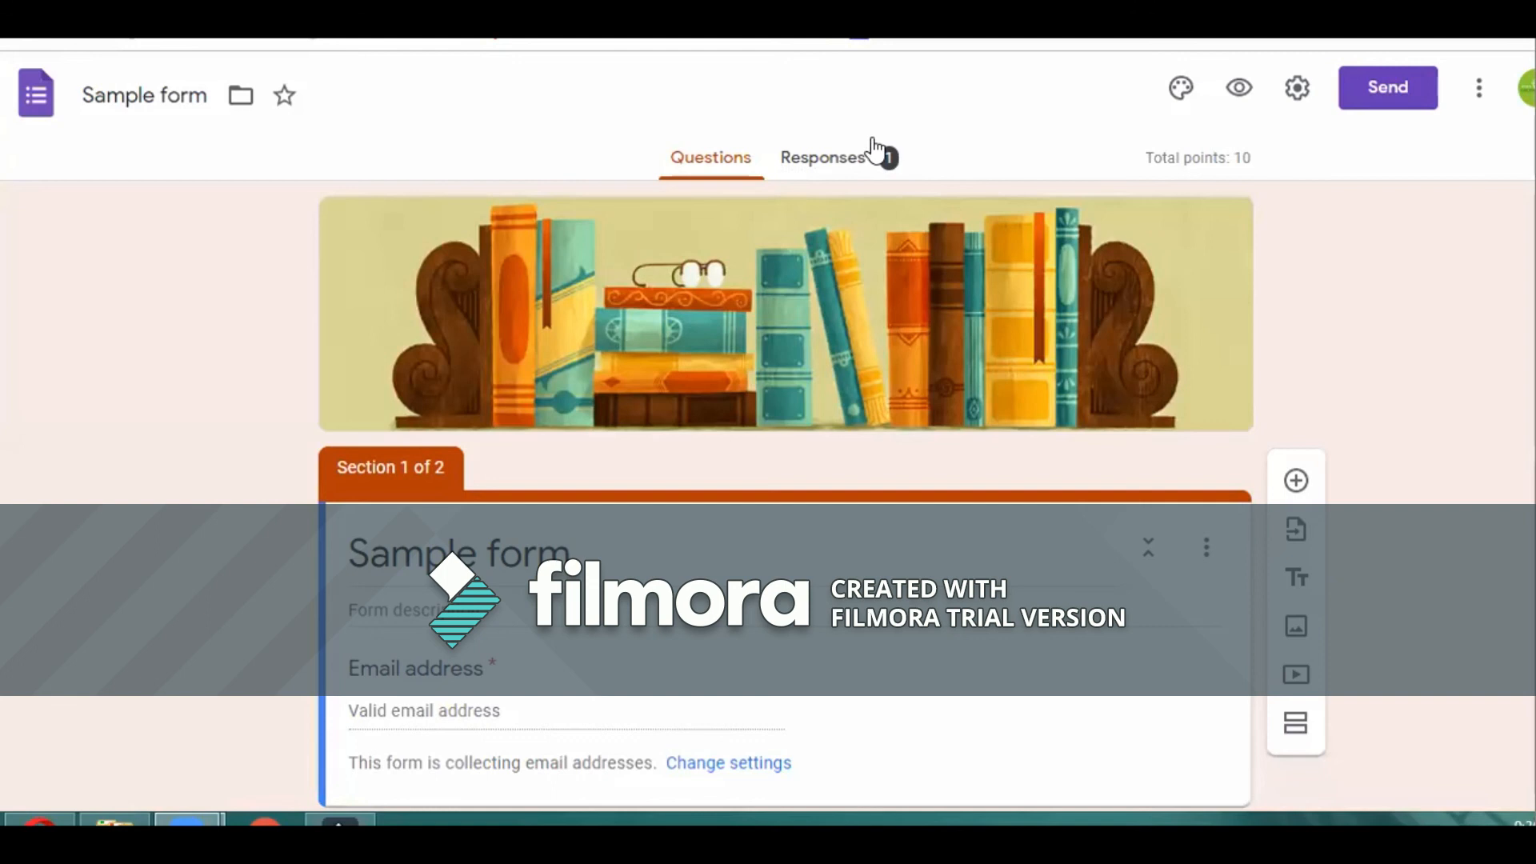
- Open the form's responses and examine the summary insights with the total points distribution
{"action": "left_click", "coordinate": [837, 160]}
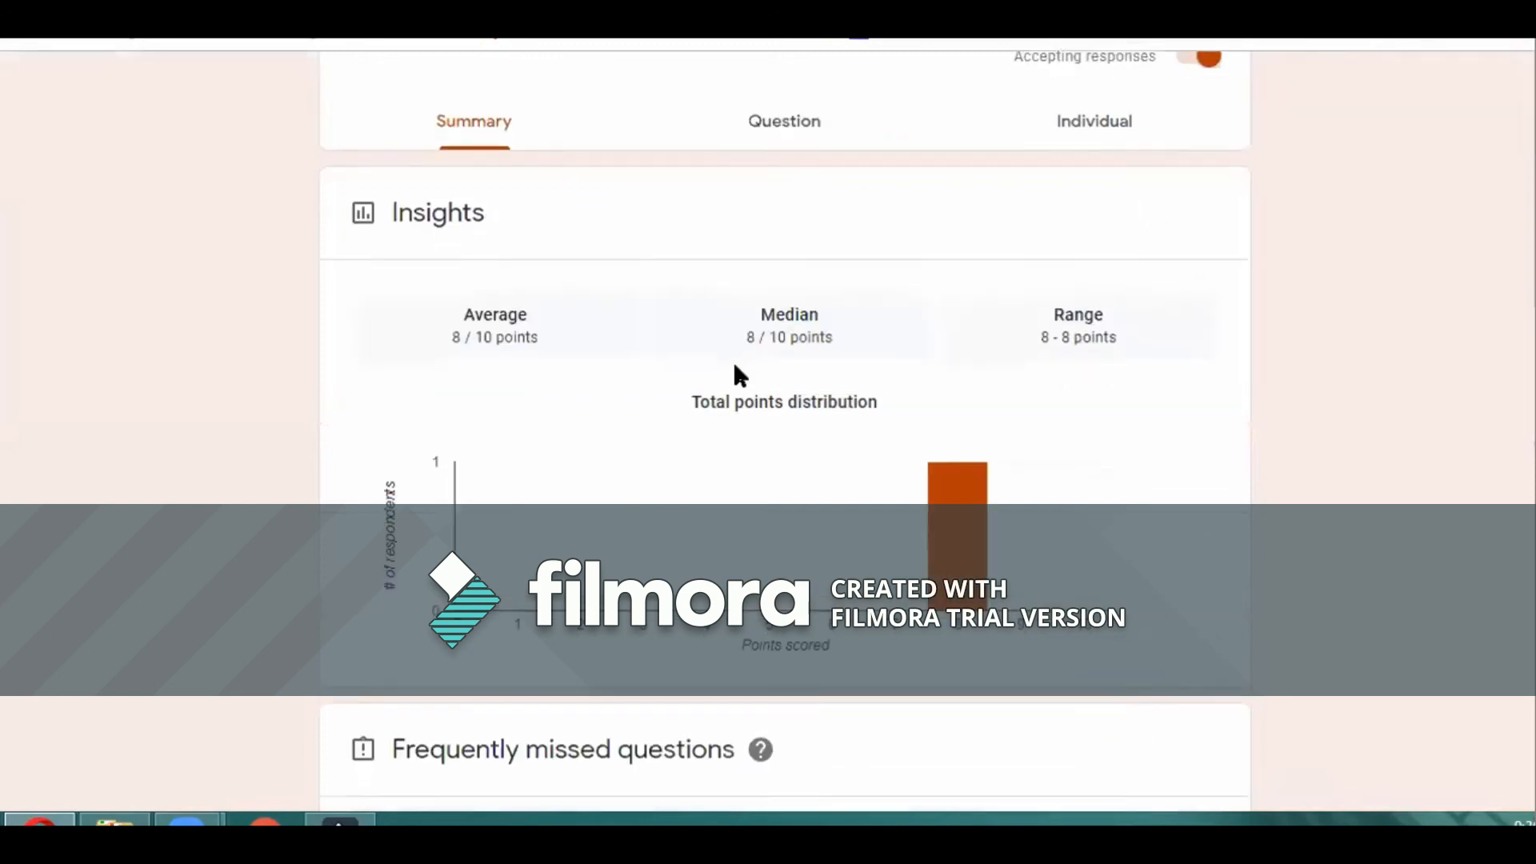
{"action": "left_click", "coordinate": [738, 376]}
{"action": "left_click", "coordinate": [1335, 207]}
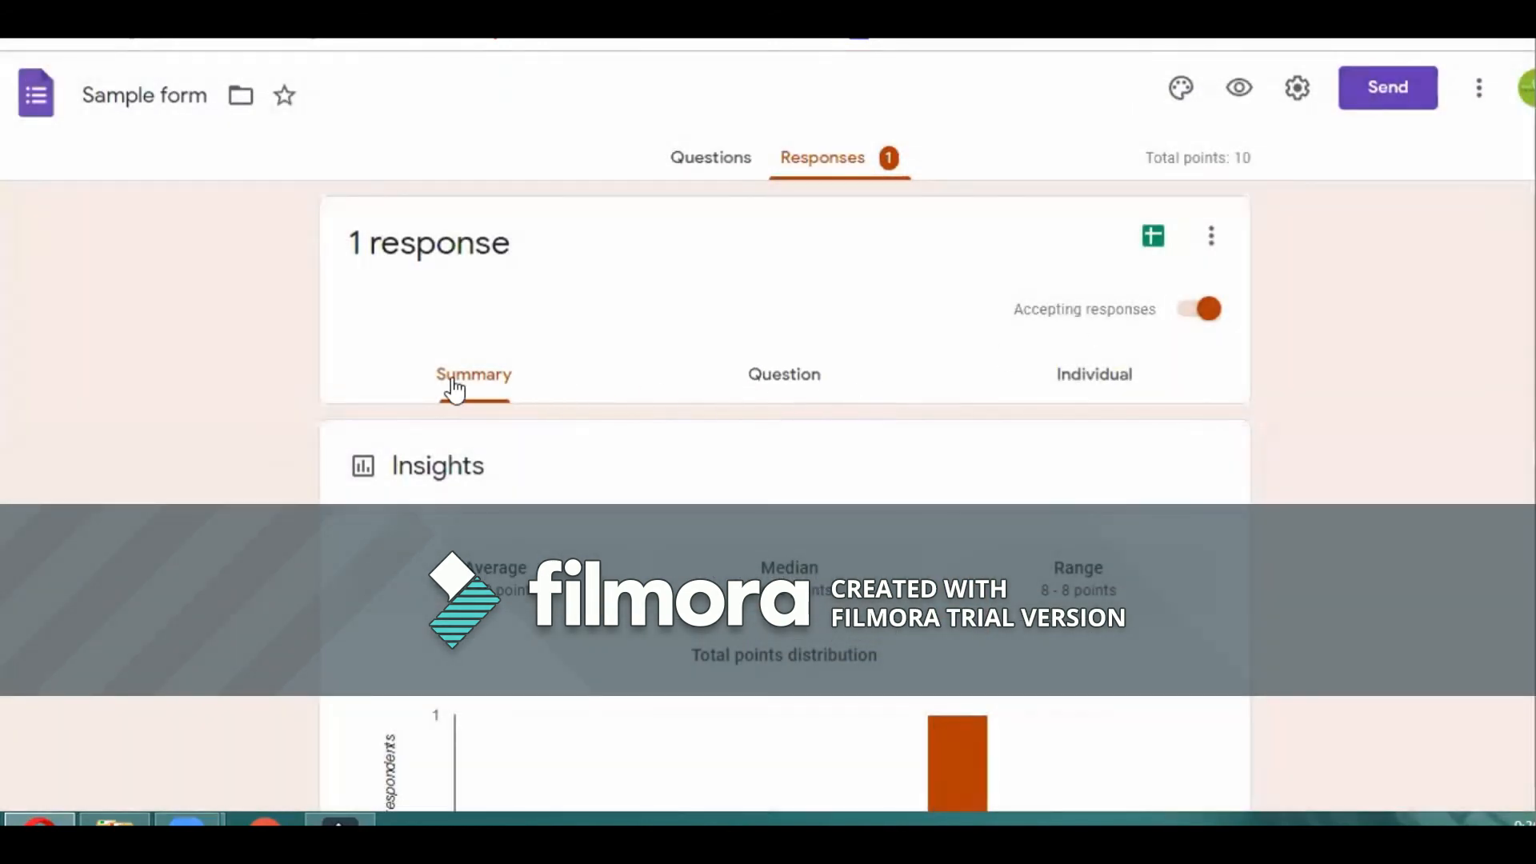
{"action": "scroll", "coordinate": [563, 426], "scroll_direction": "down", "scroll_amount": 2}
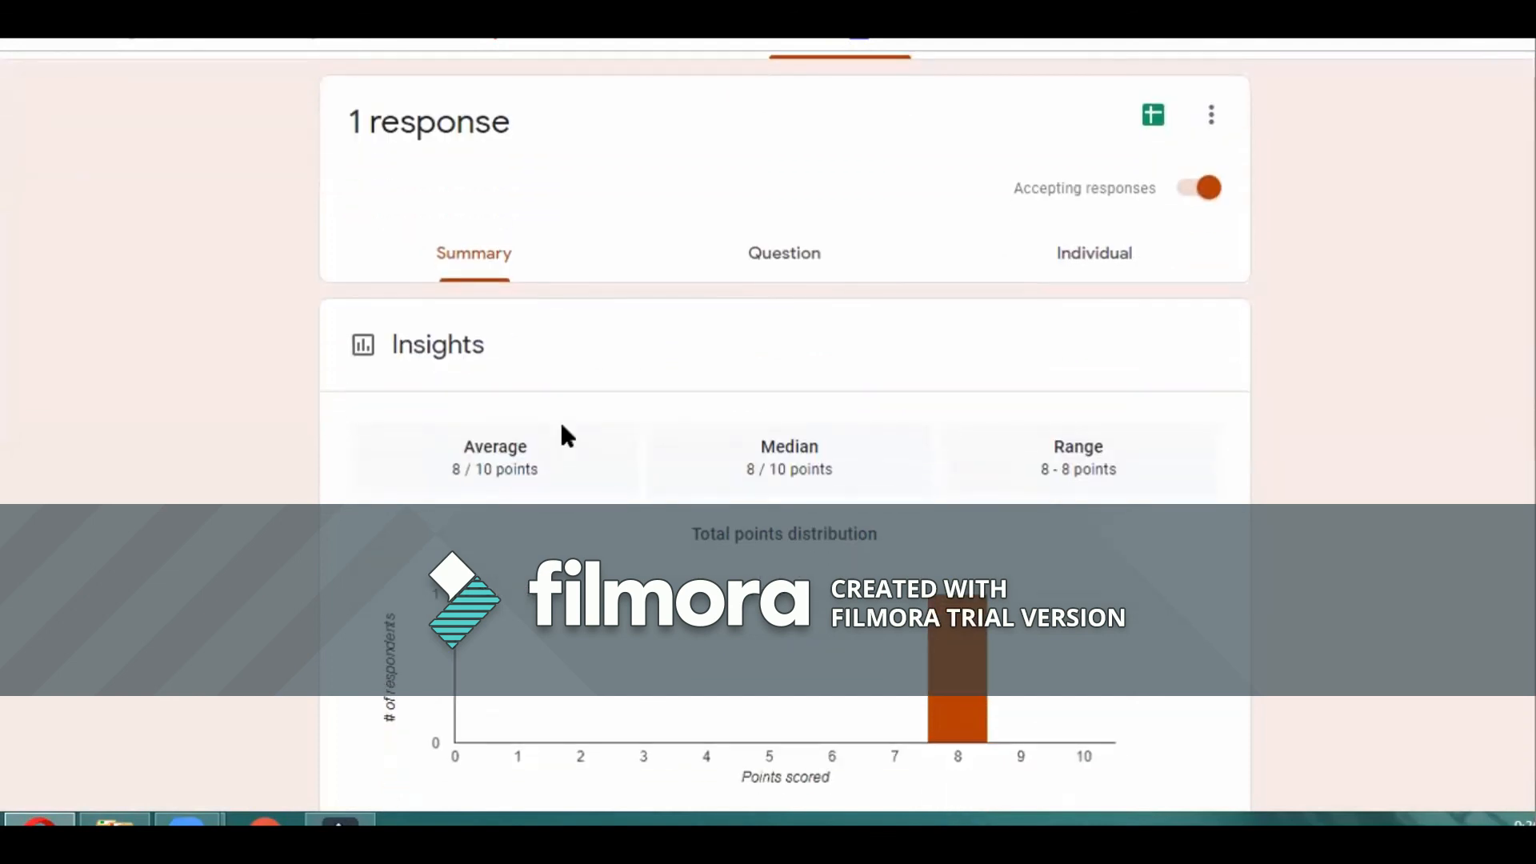
- Stop the form from accepting responses, and turn response acceptance back on
{"action": "scroll", "coordinate": [562, 426], "scroll_direction": "down", "scroll_amount": 2}
{"action": "scroll", "coordinate": [562, 427], "scroll_direction": "up", "scroll_amount": 2}
{"action": "left_click", "coordinate": [1180, 192]}
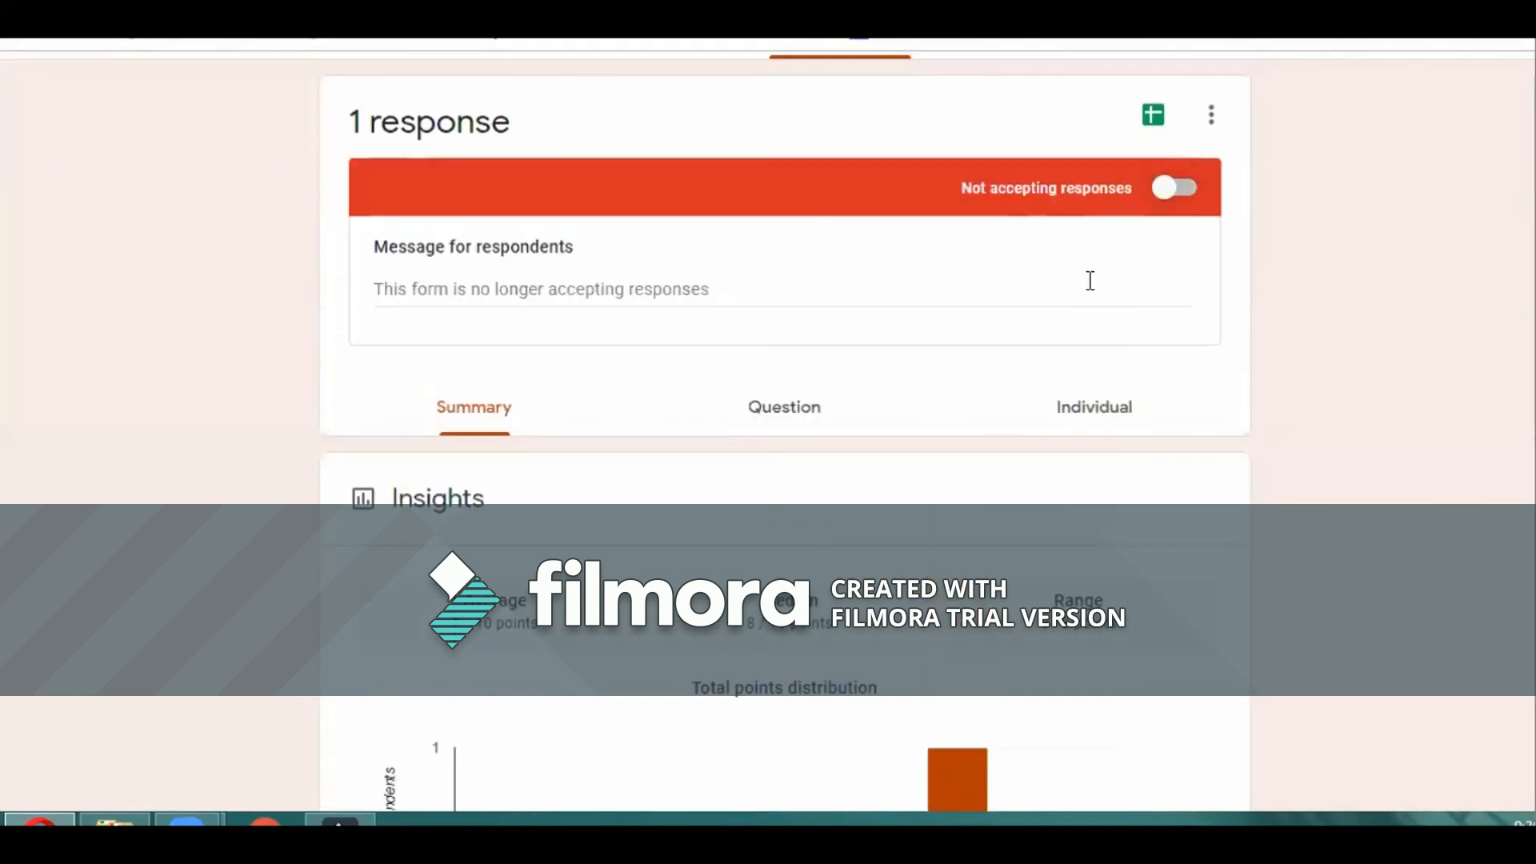
{"action": "left_click", "coordinate": [1179, 192]}
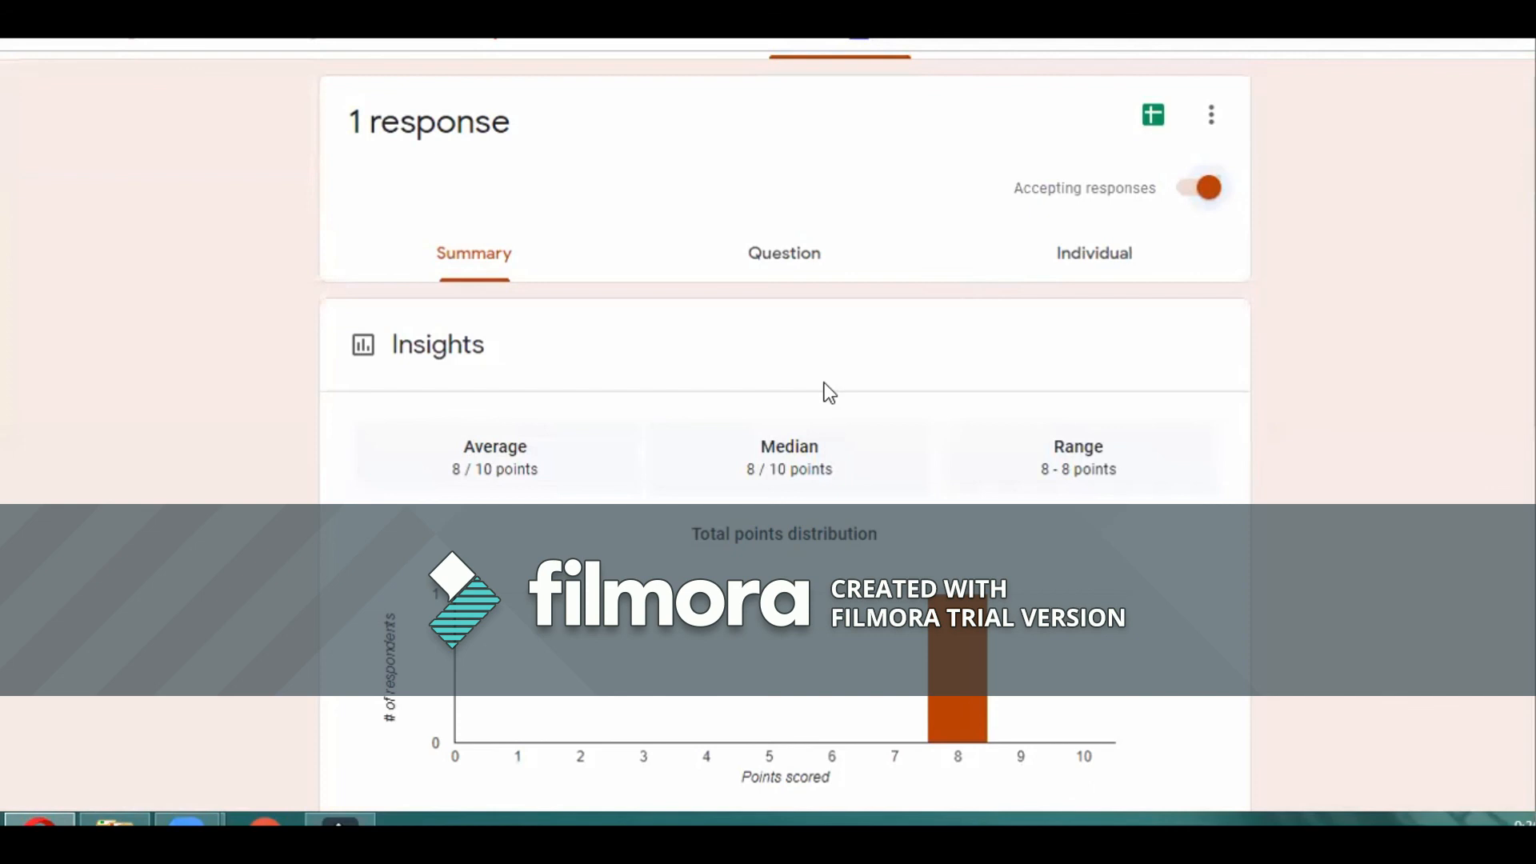
- Examine the frequently missed questions and the scores section in the response summary
{"action": "scroll", "coordinate": [824, 384], "scroll_direction": "down", "scroll_amount": 1}
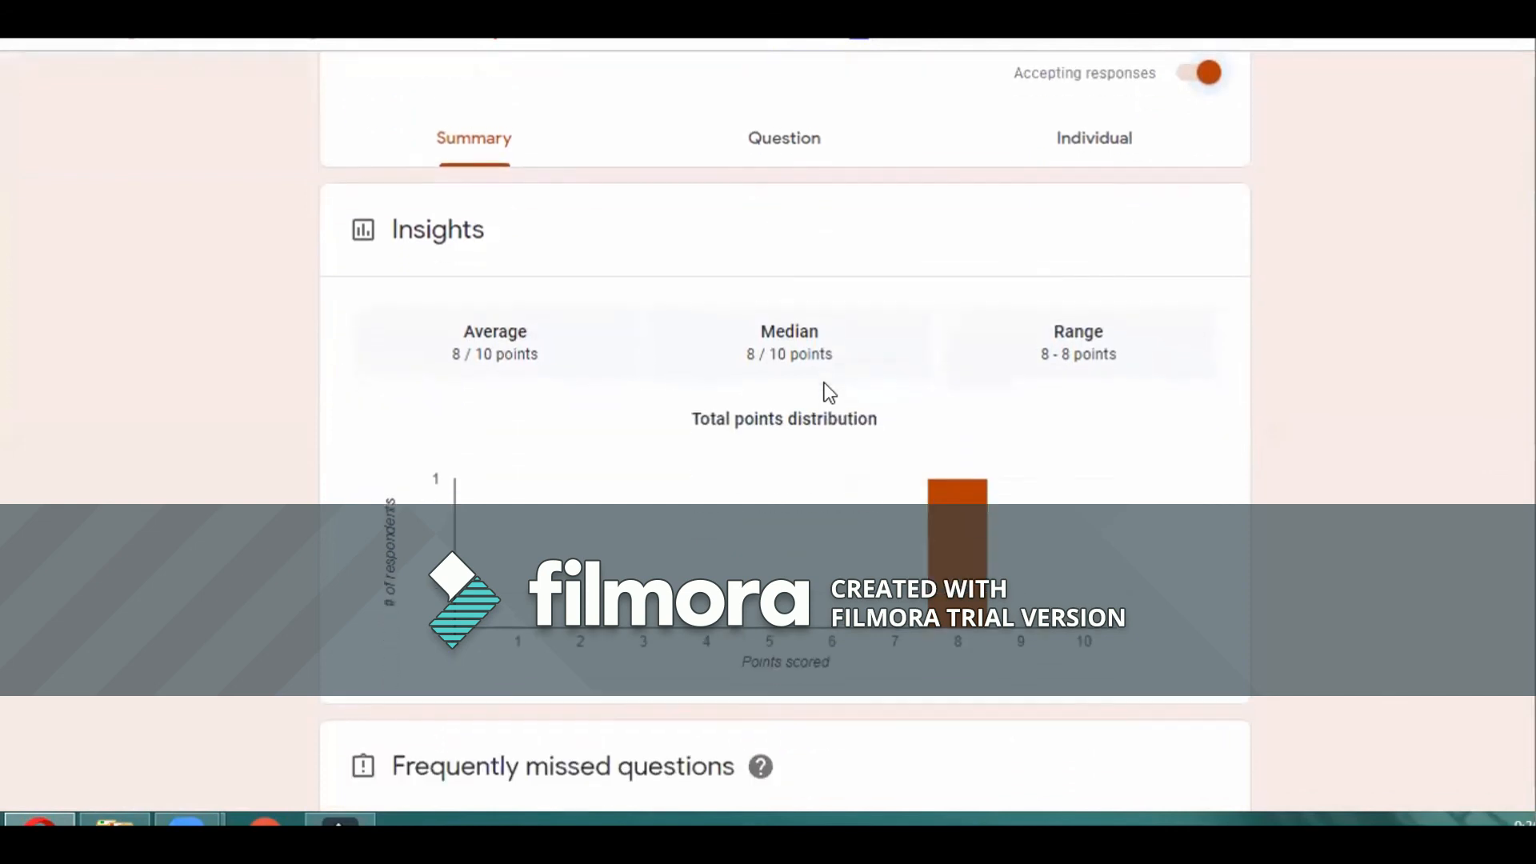
{"action": "scroll", "coordinate": [824, 384], "scroll_direction": "down", "scroll_amount": 1}
{"action": "scroll", "coordinate": [824, 384], "scroll_direction": "down", "scroll_amount": 2}
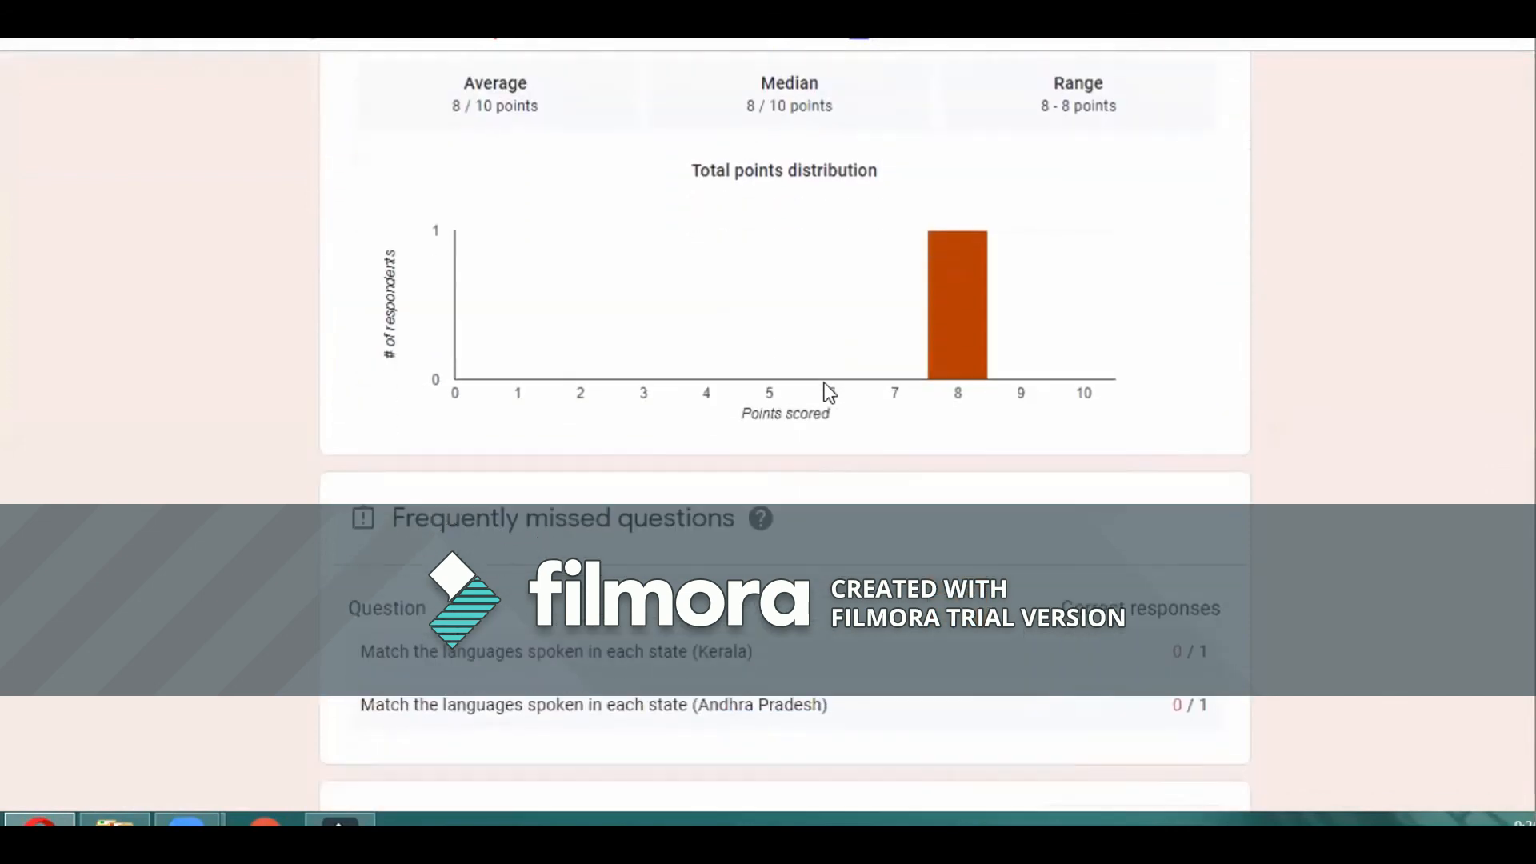
{"action": "scroll", "coordinate": [824, 385], "scroll_direction": "down", "scroll_amount": 1}
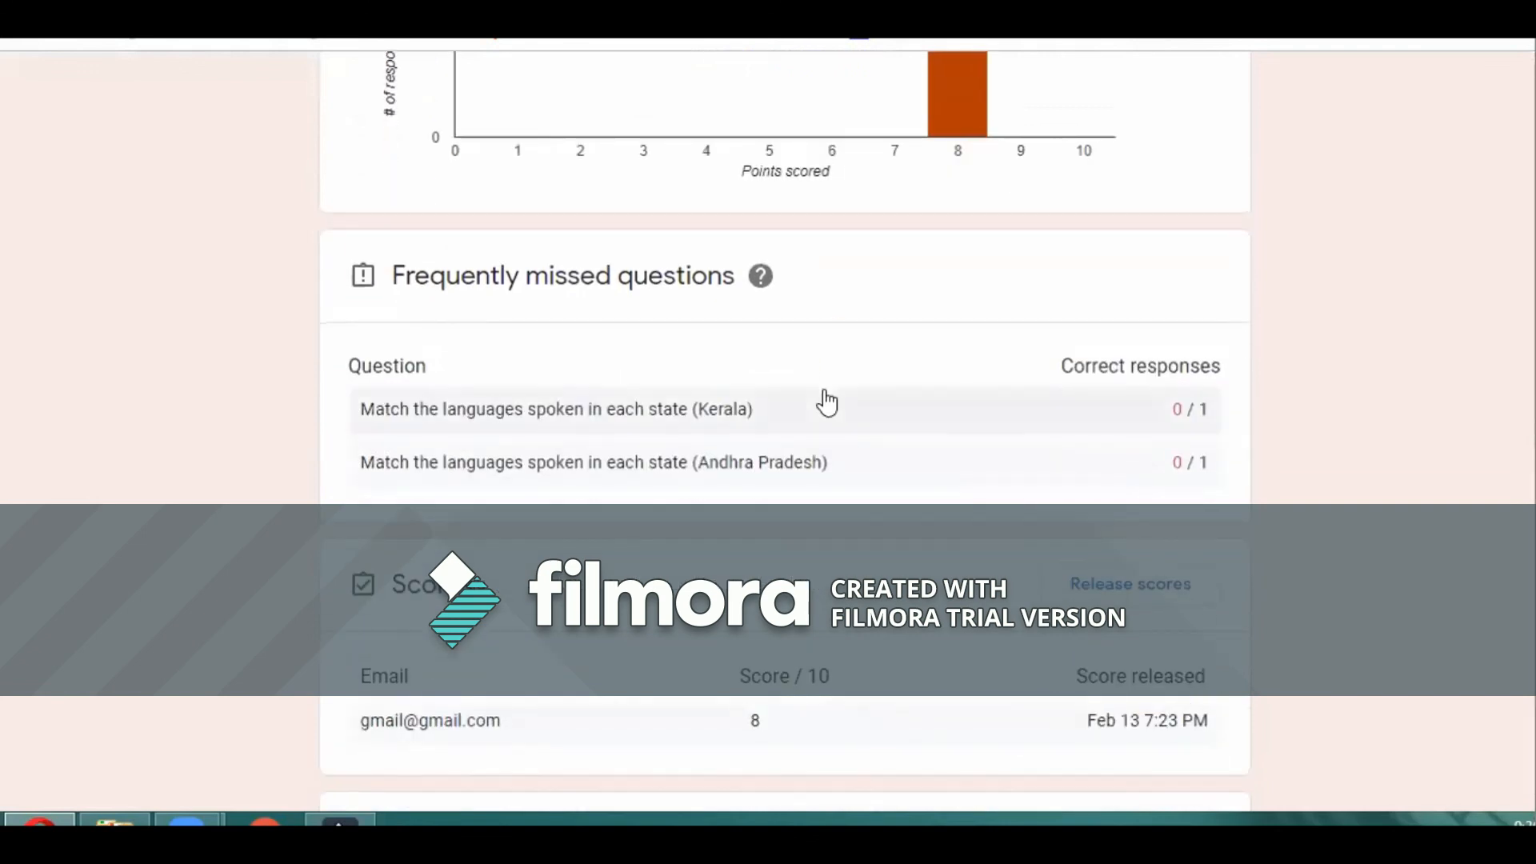
{"action": "scroll", "coordinate": [827, 403], "scroll_direction": "down", "scroll_amount": 1}
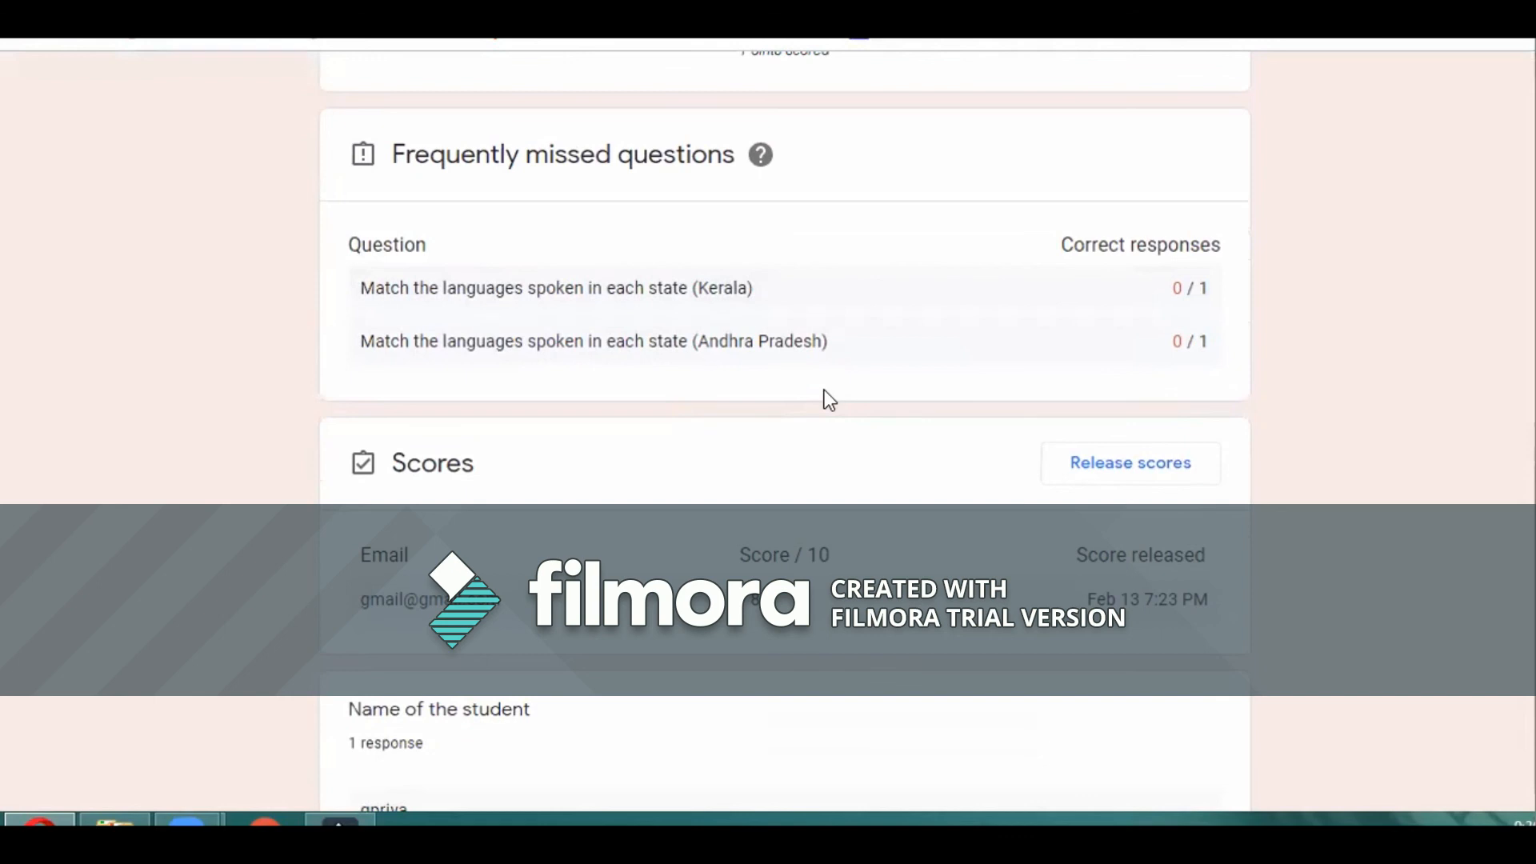
{"action": "scroll", "coordinate": [824, 390], "scroll_direction": "down", "scroll_amount": 2}
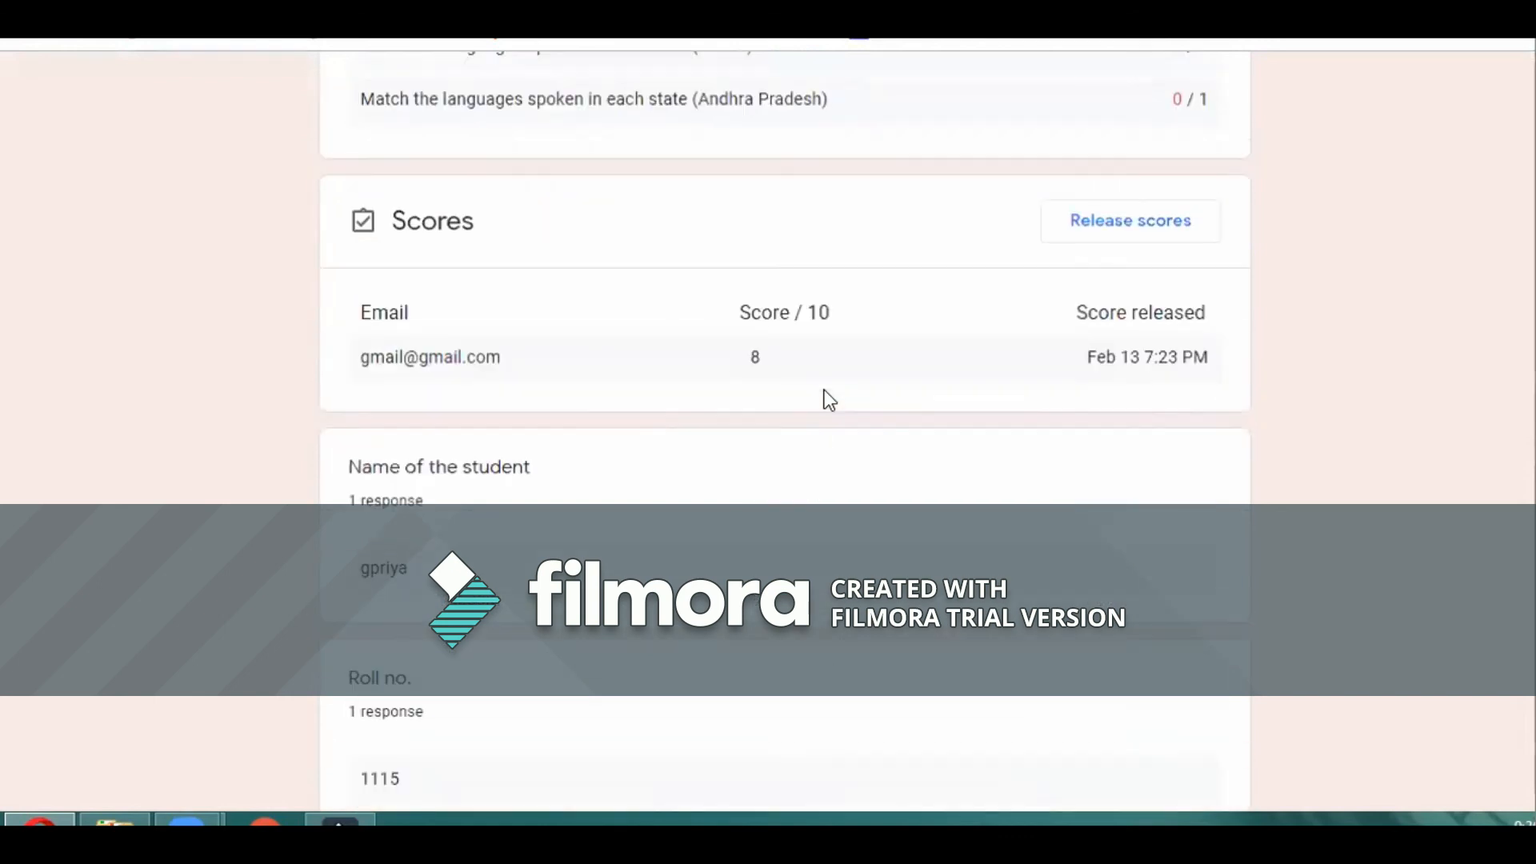
{"action": "scroll", "coordinate": [824, 390], "scroll_direction": "down", "scroll_amount": 1}
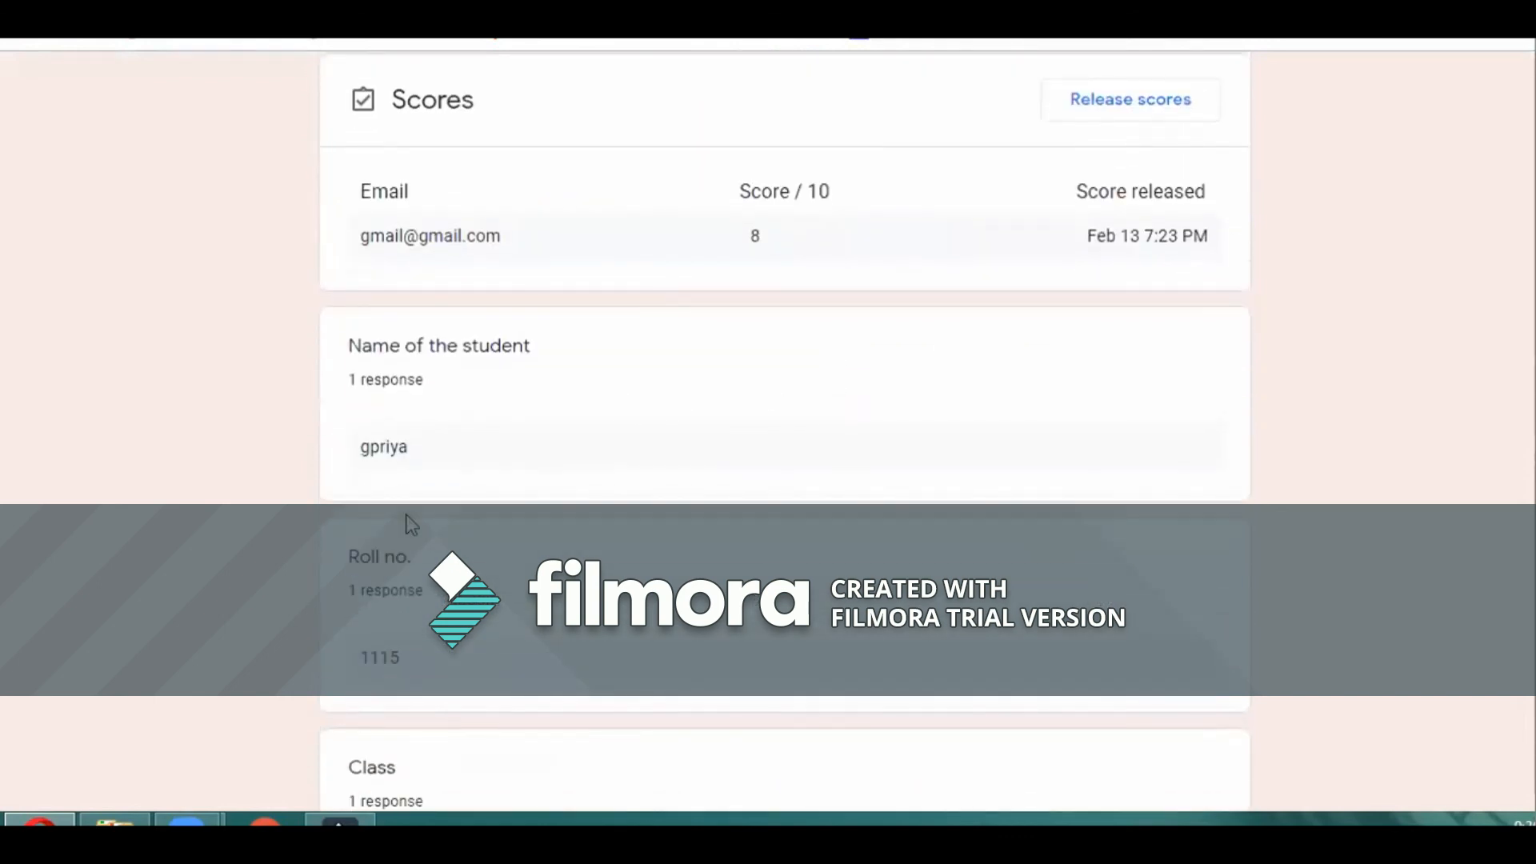
- Review the summary answers and charts for each question, from the student details to the Indian map question
{"action": "scroll", "coordinate": [709, 447], "scroll_direction": "down", "scroll_amount": 3}
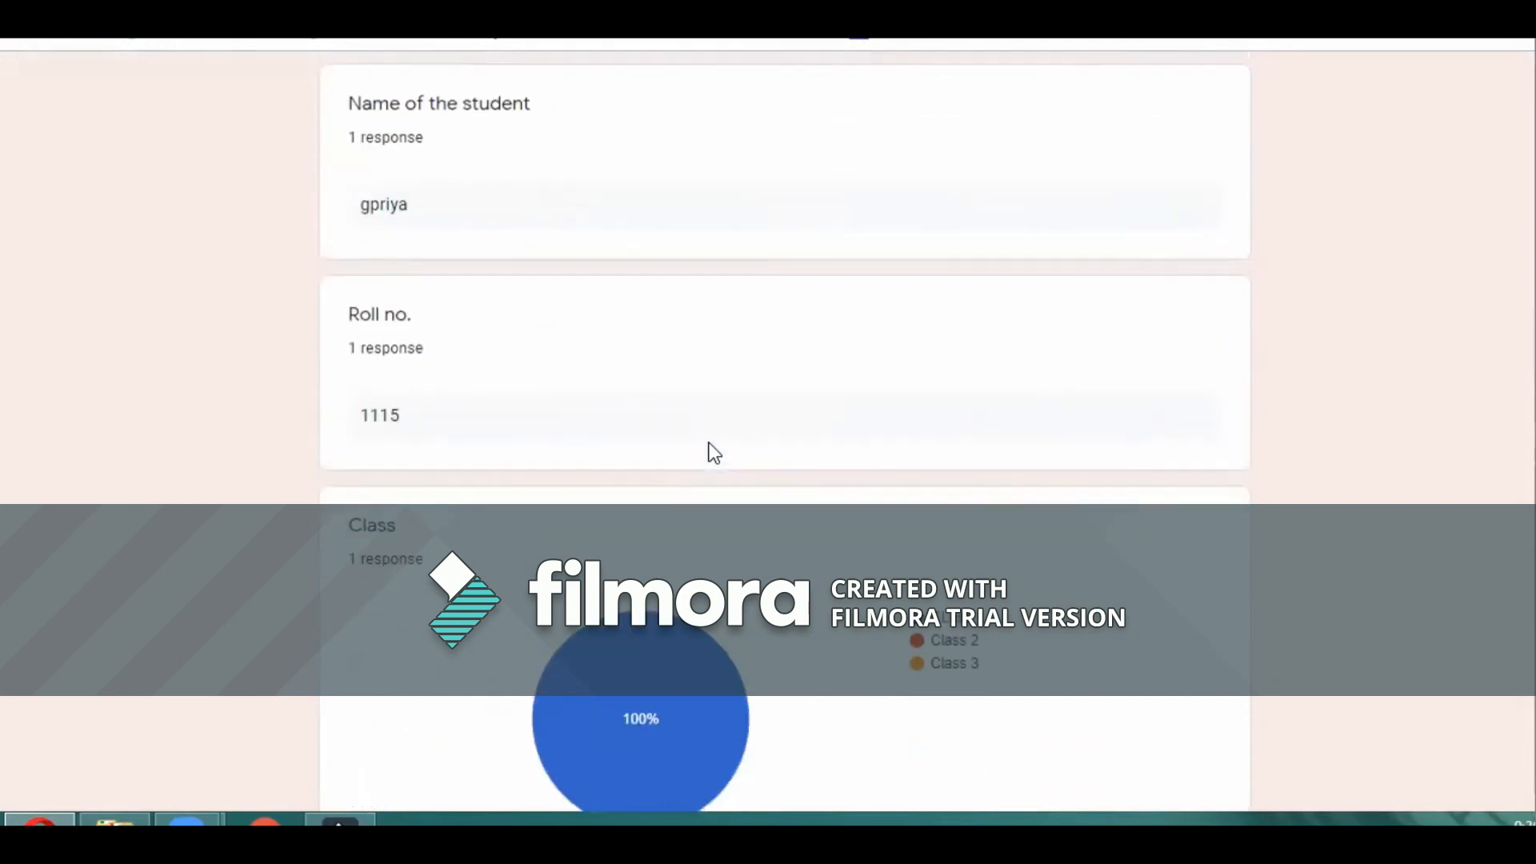
{"action": "scroll", "coordinate": [710, 445], "scroll_direction": "down", "scroll_amount": 4}
{"action": "scroll", "coordinate": [709, 445], "scroll_direction": "down", "scroll_amount": 3}
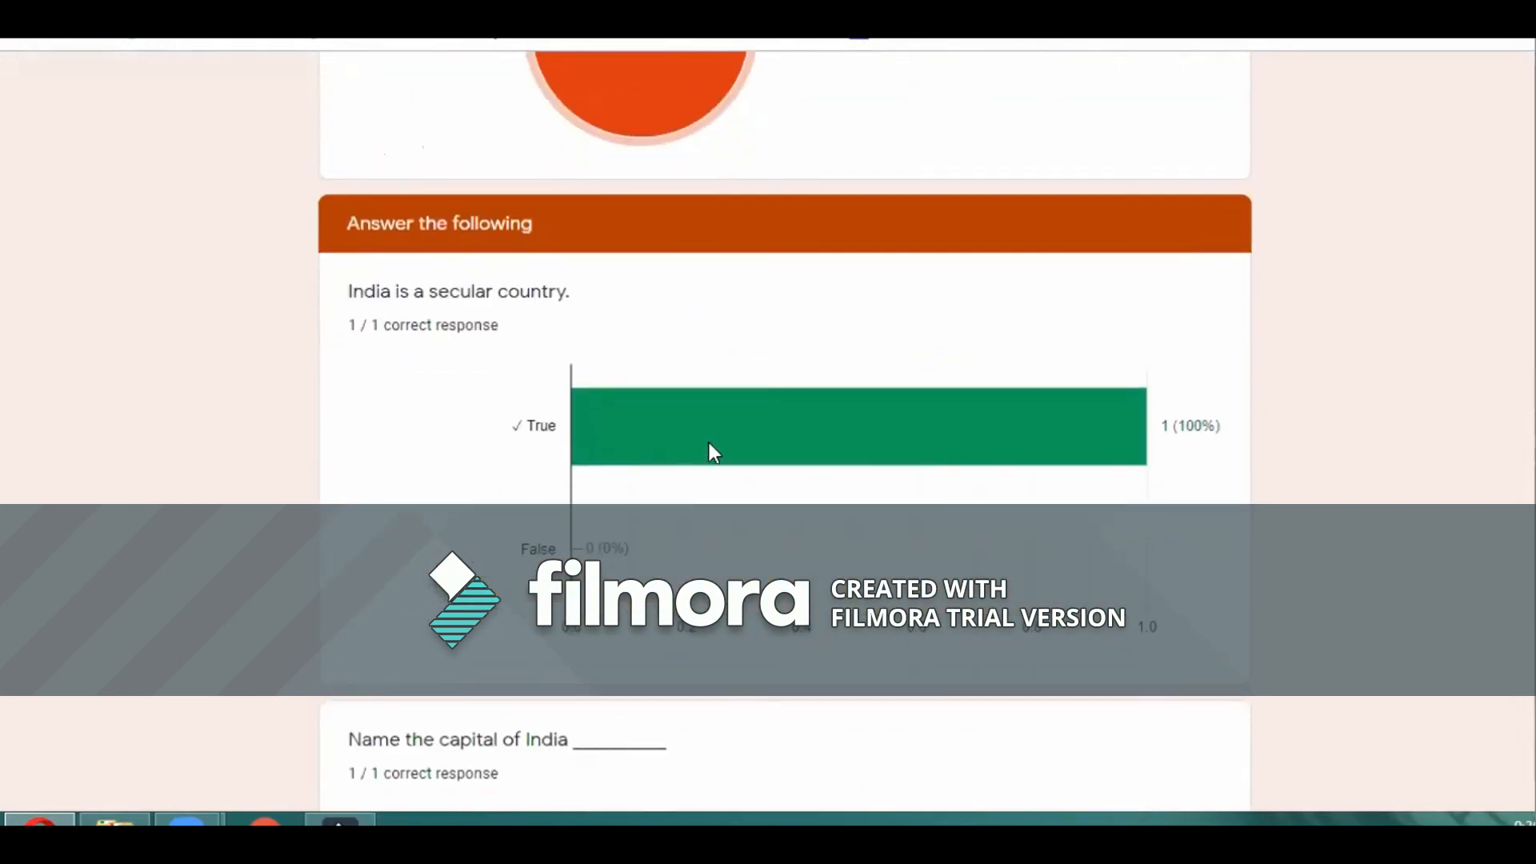
{"action": "scroll", "coordinate": [709, 444], "scroll_direction": "down", "scroll_amount": 1}
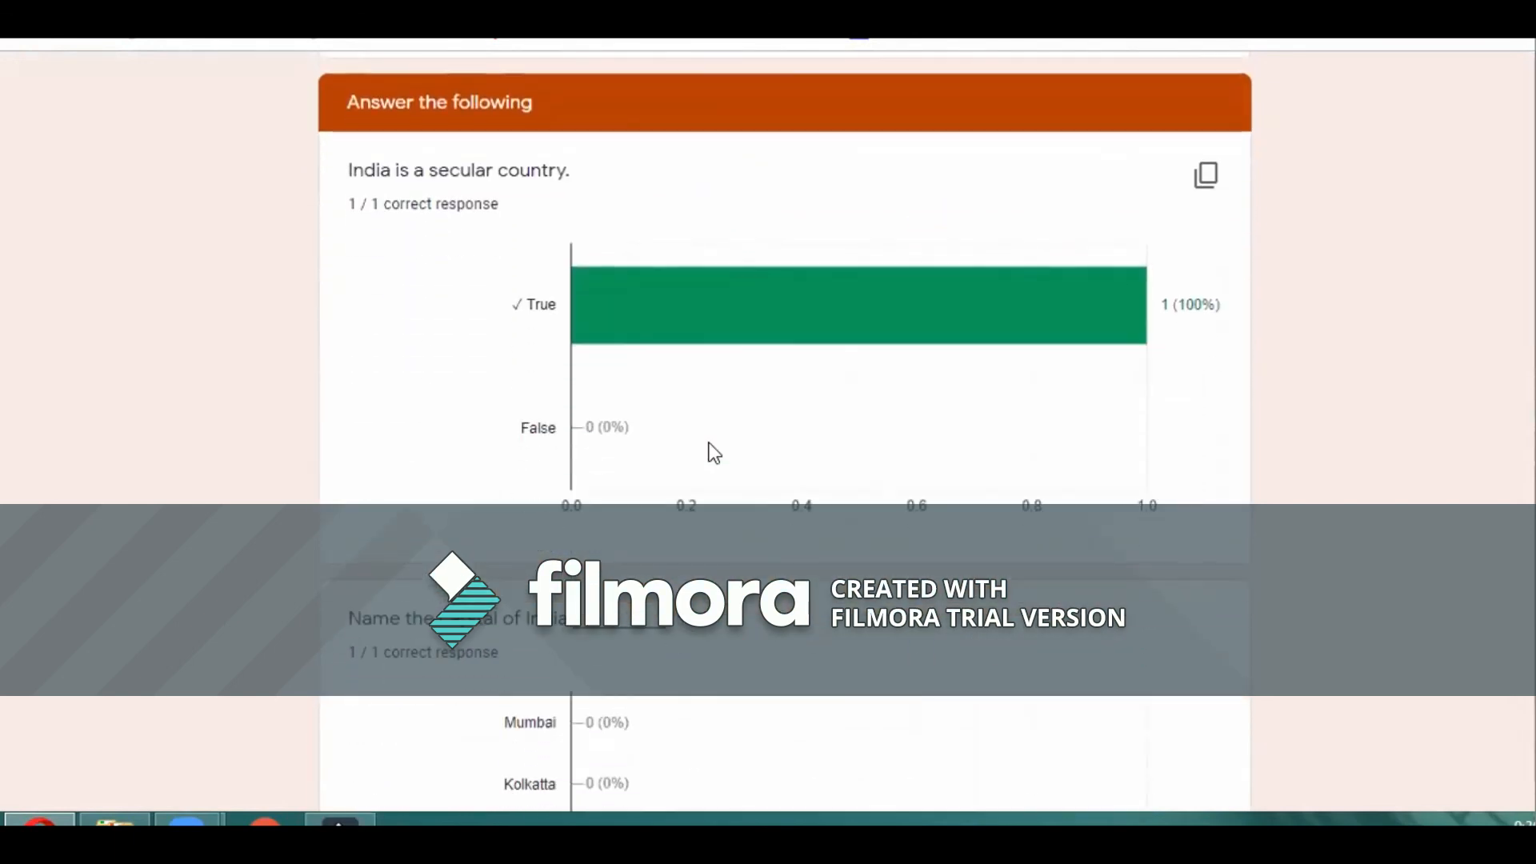
{"action": "scroll", "coordinate": [709, 444], "scroll_direction": "down", "scroll_amount": 11}
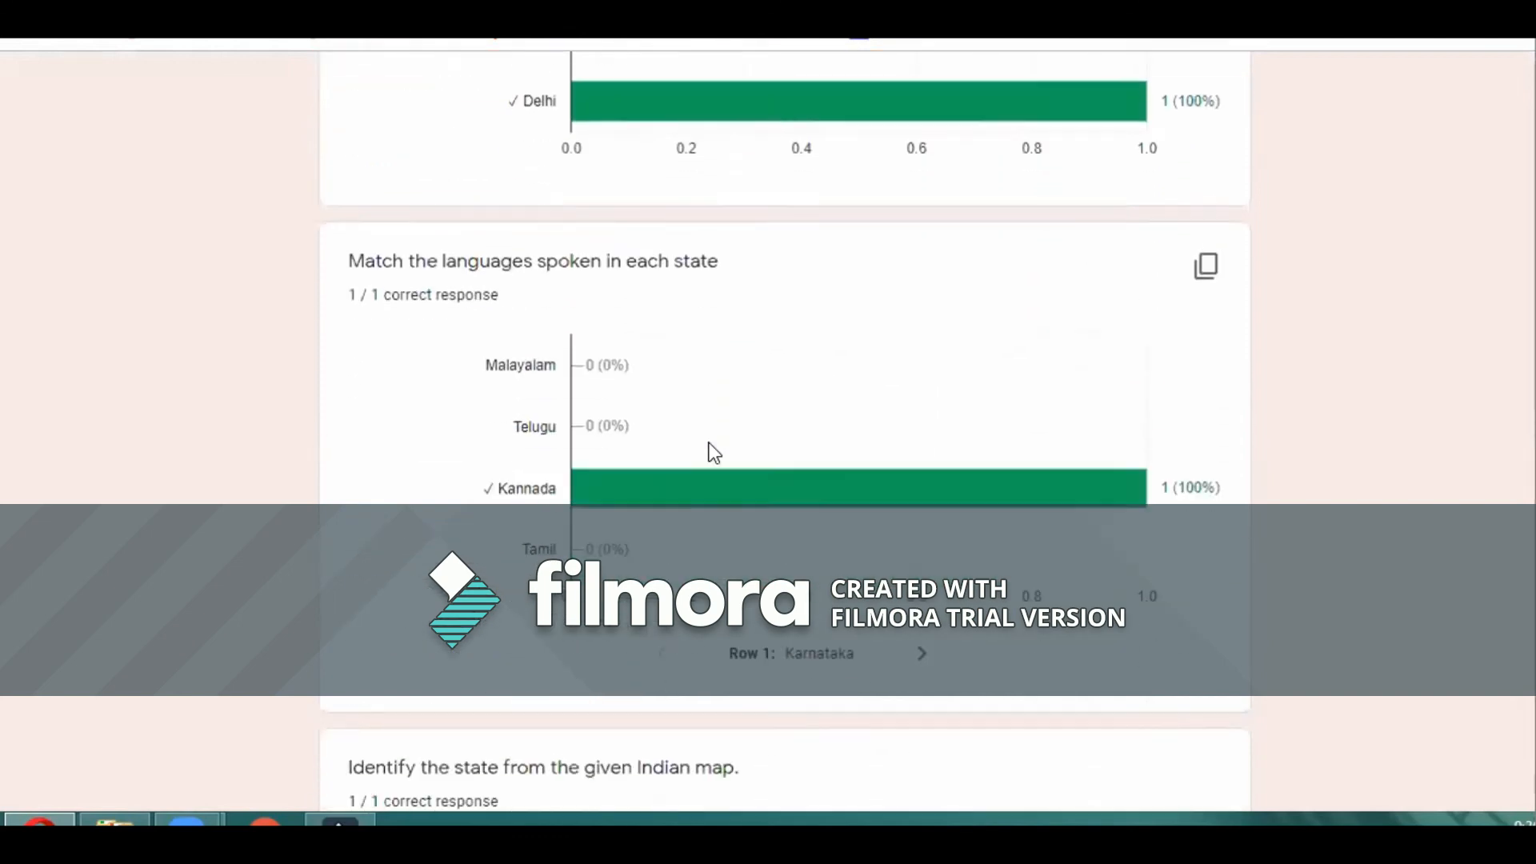
{"action": "scroll", "coordinate": [709, 443], "scroll_direction": "down", "scroll_amount": 3}
{"action": "scroll", "coordinate": [709, 443], "scroll_direction": "up", "scroll_amount": 8}
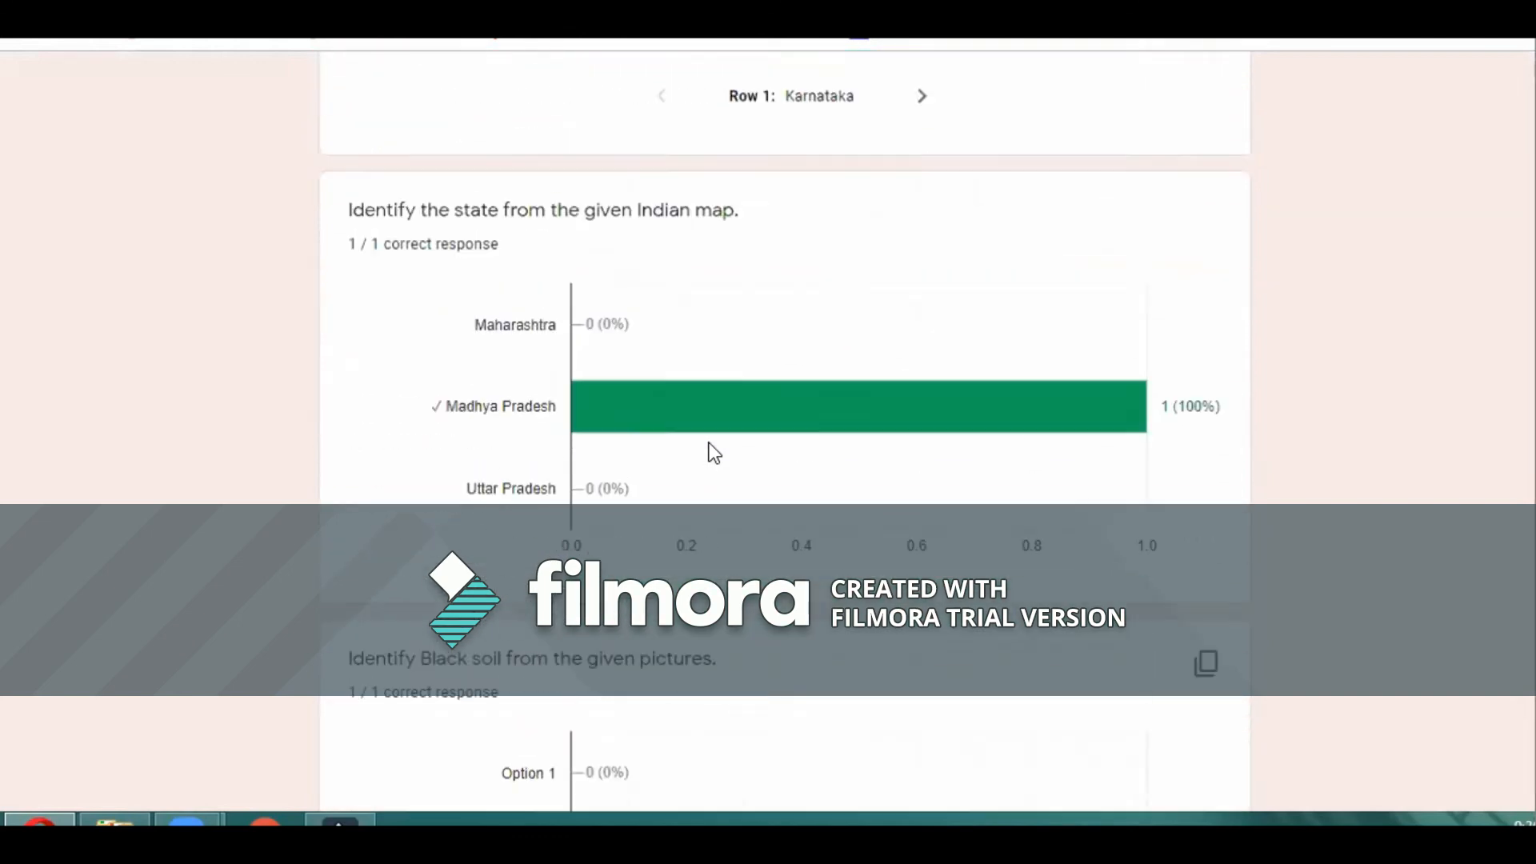
- View the responses grouped by question, and open the individual response view
{"action": "scroll", "coordinate": [709, 443], "scroll_direction": "up", "scroll_amount": 20}
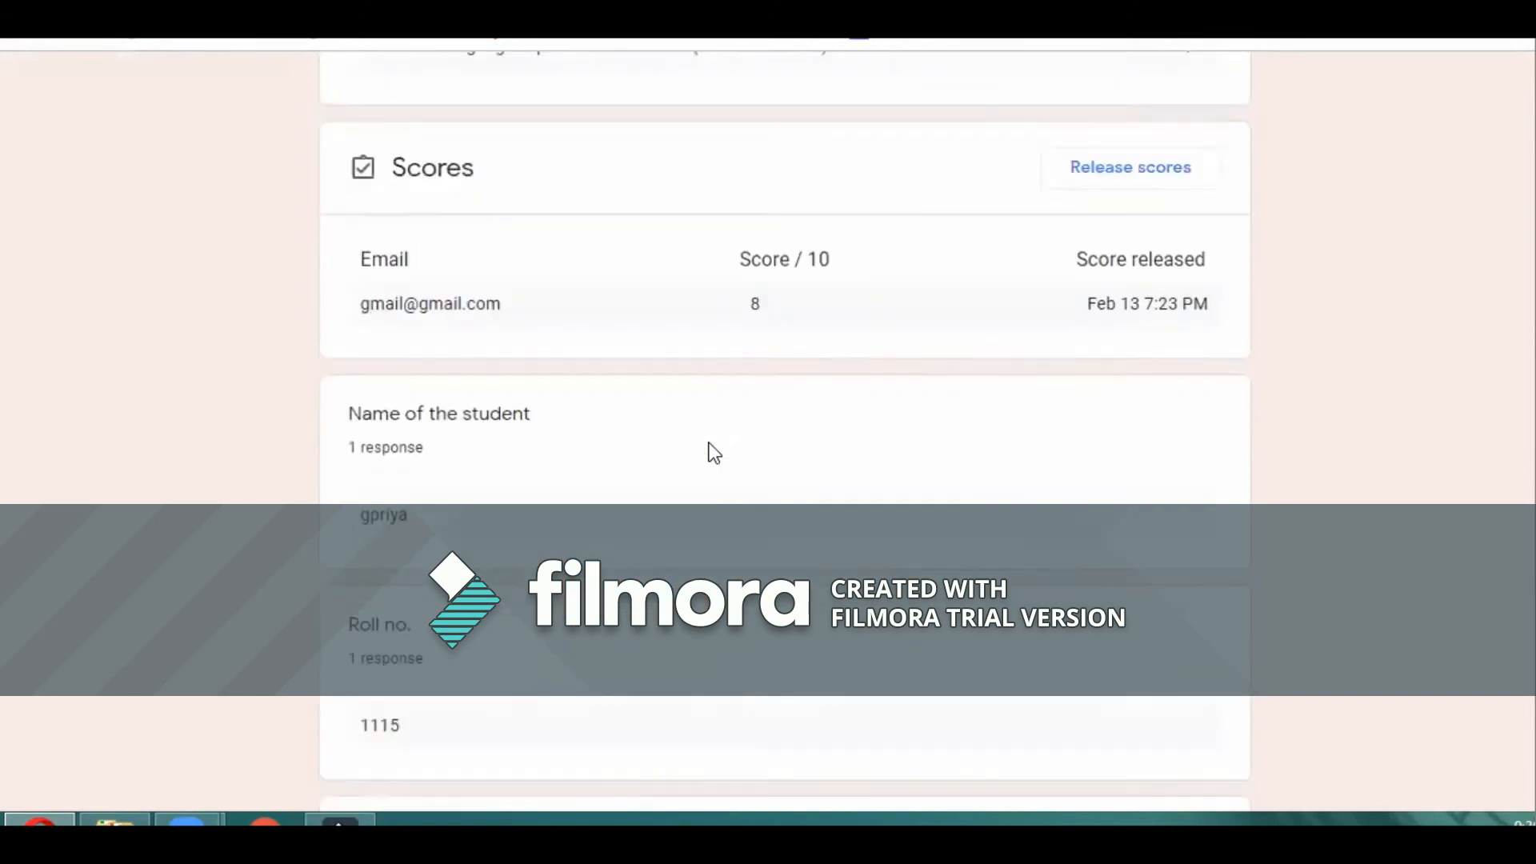
{"action": "scroll", "coordinate": [709, 443], "scroll_direction": "up", "scroll_amount": 6}
{"action": "left_click", "coordinate": [792, 391]}
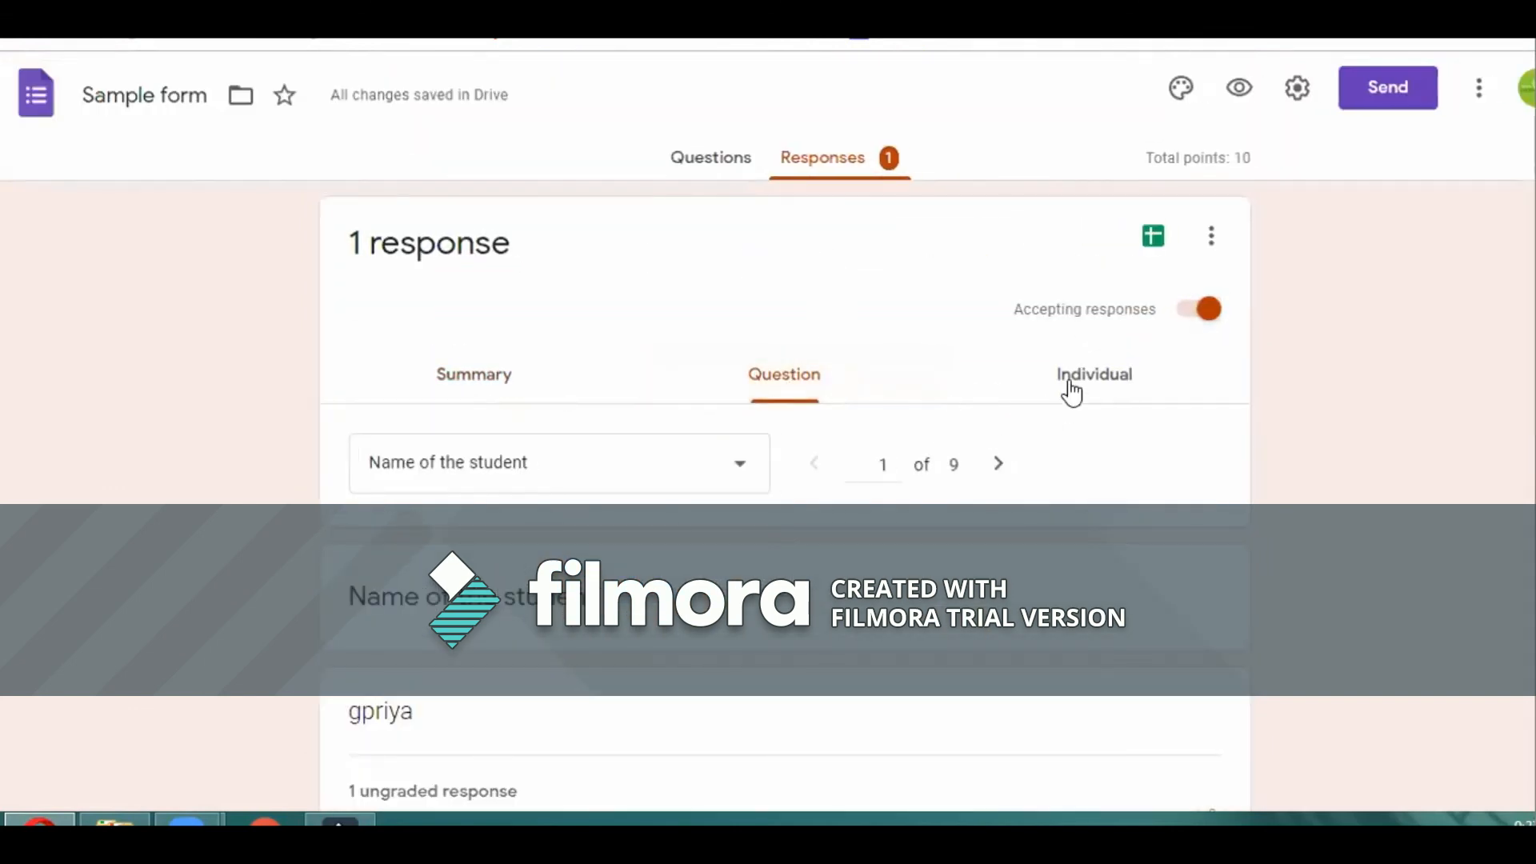
{"action": "left_click", "coordinate": [1072, 384]}
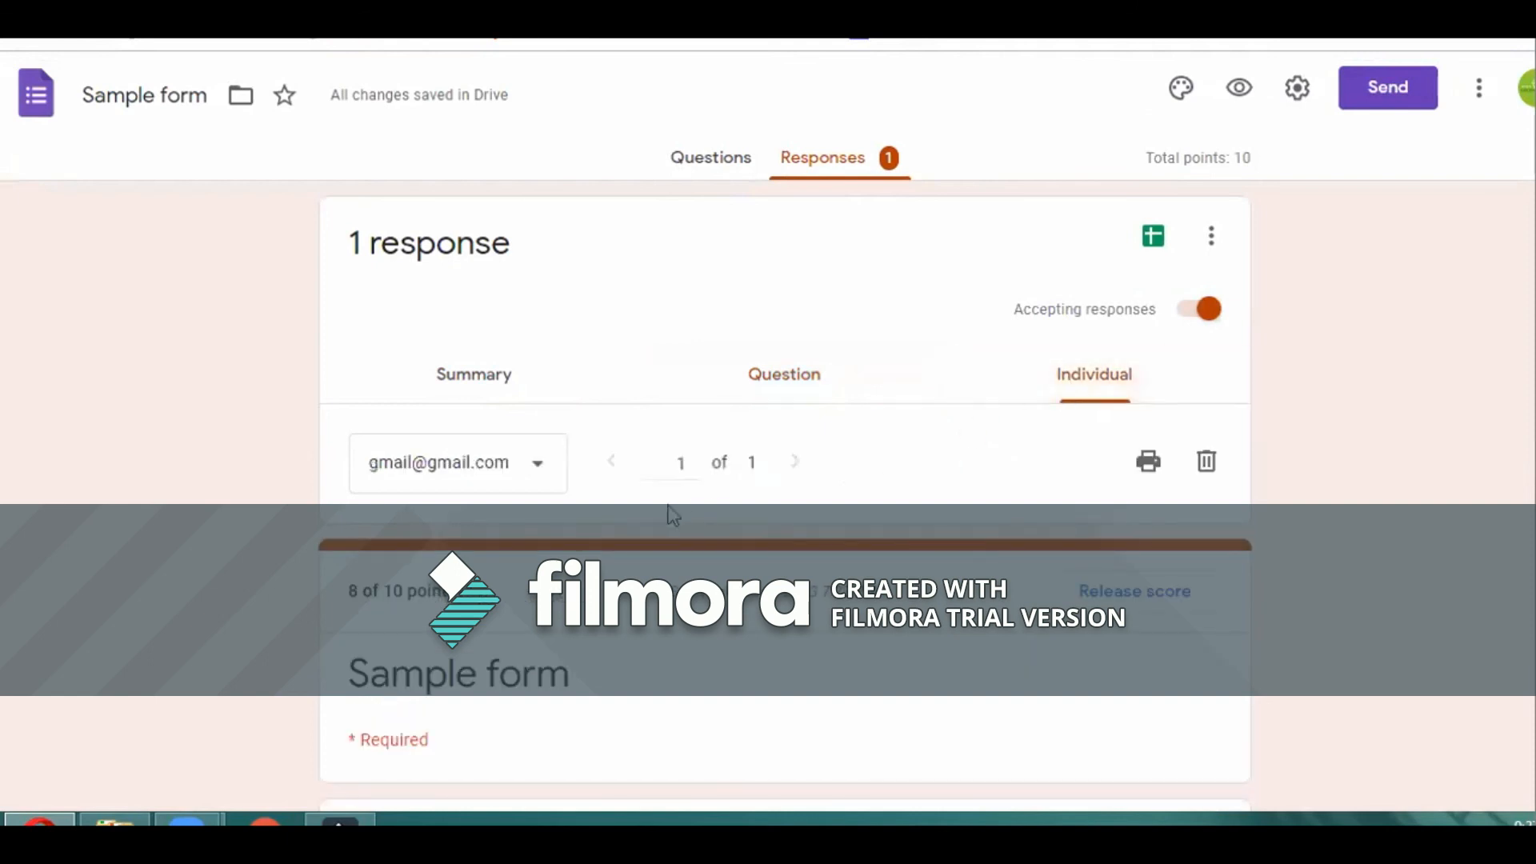
- Create a new spreadsheet named Sample form (Responses) as the destination for the form's responses
{"action": "left_click", "coordinate": [1154, 245]}
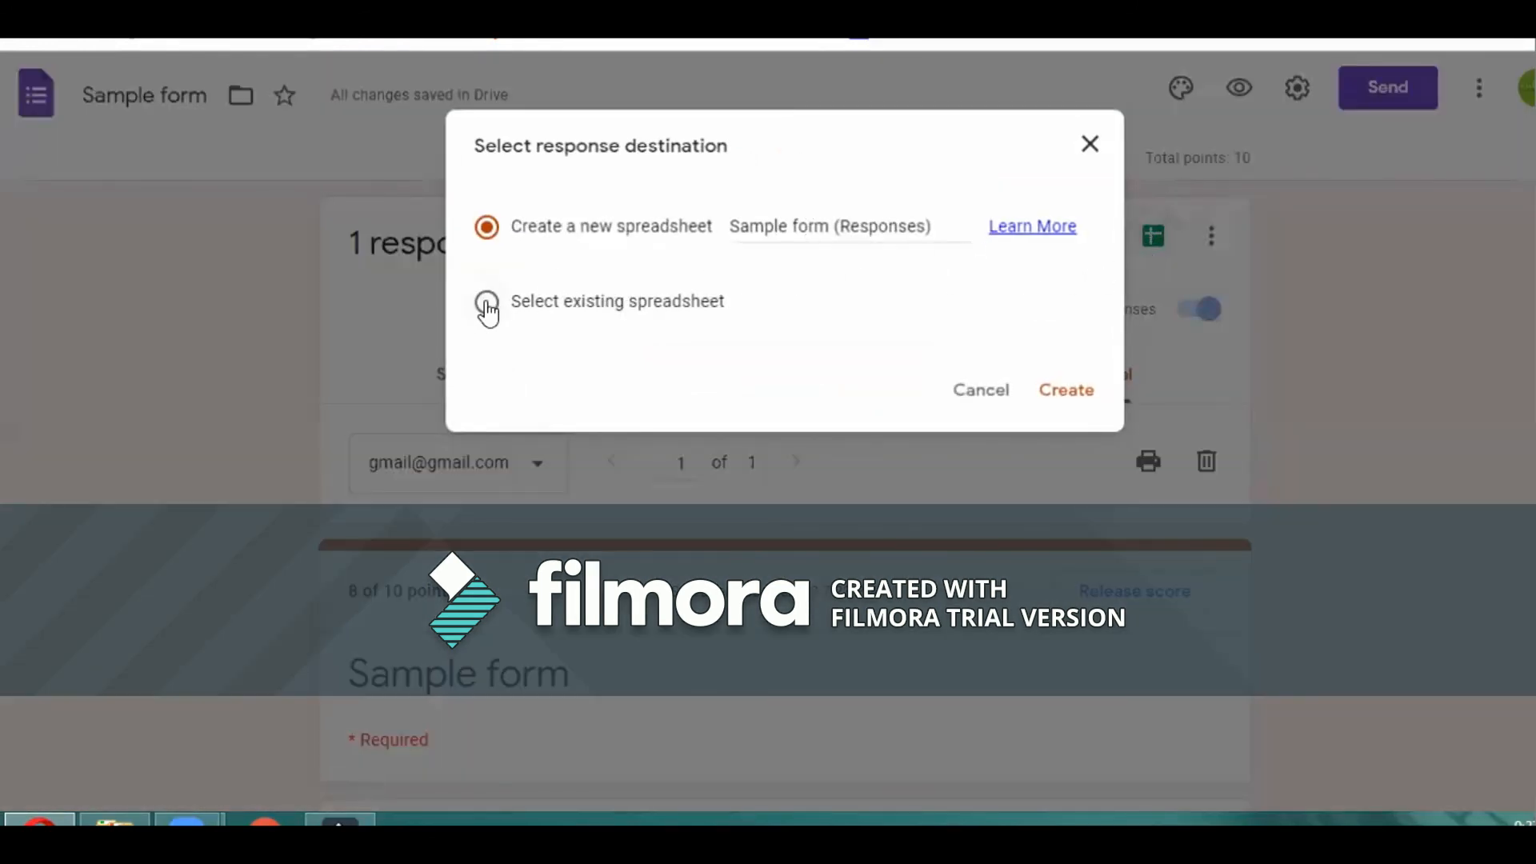
{"action": "left_click", "coordinate": [1058, 402]}
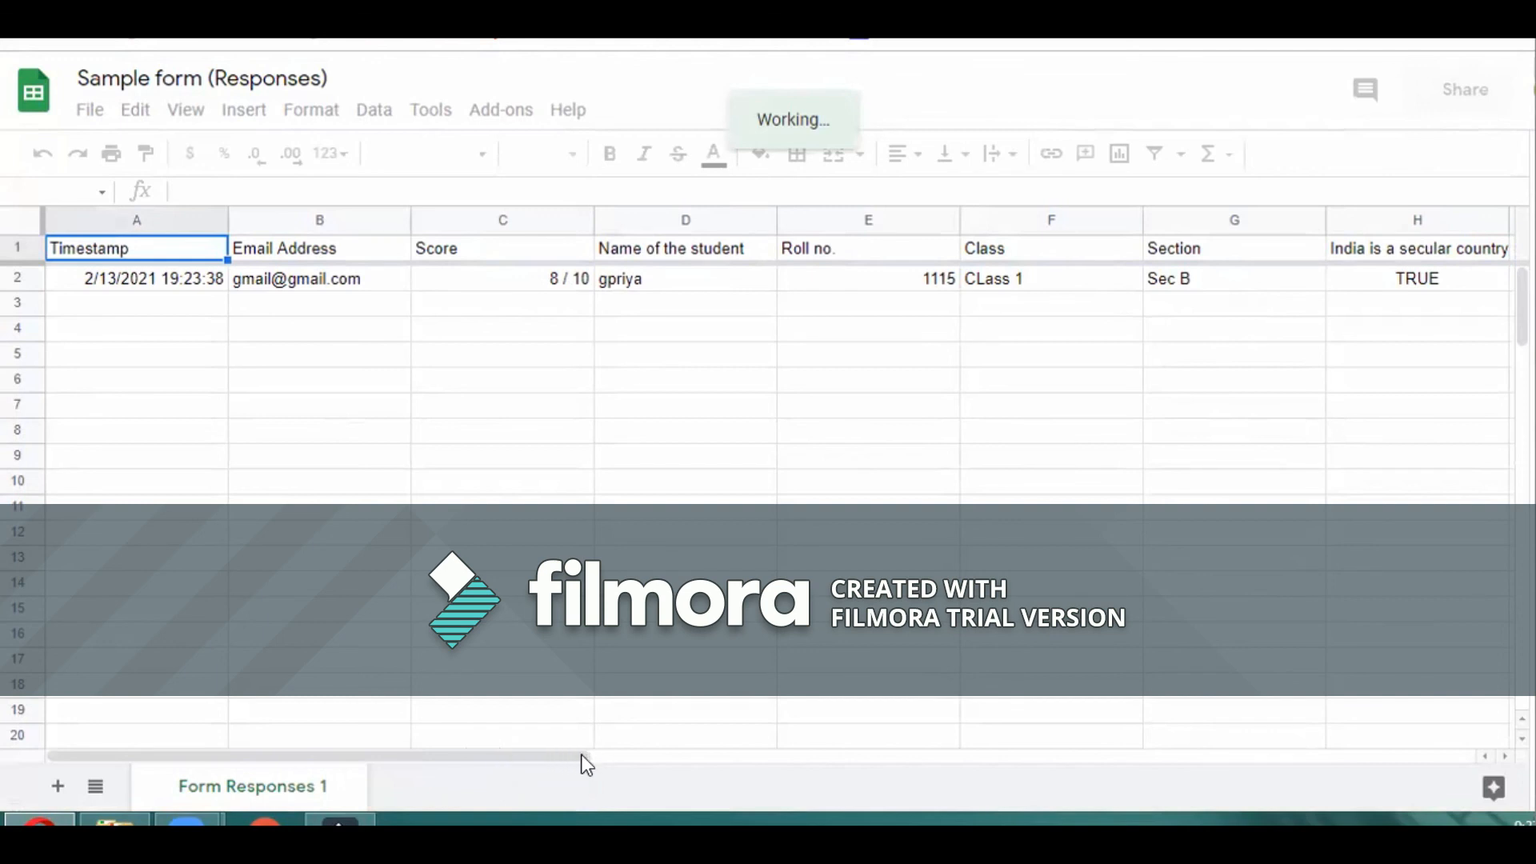
- Look through the response columns in the Google Sheets spreadsheet, and return to the questions of the form in Google Forms
{"action": "scroll", "coordinate": [578, 766], "scroll_direction": "right", "scroll_amount": 1}
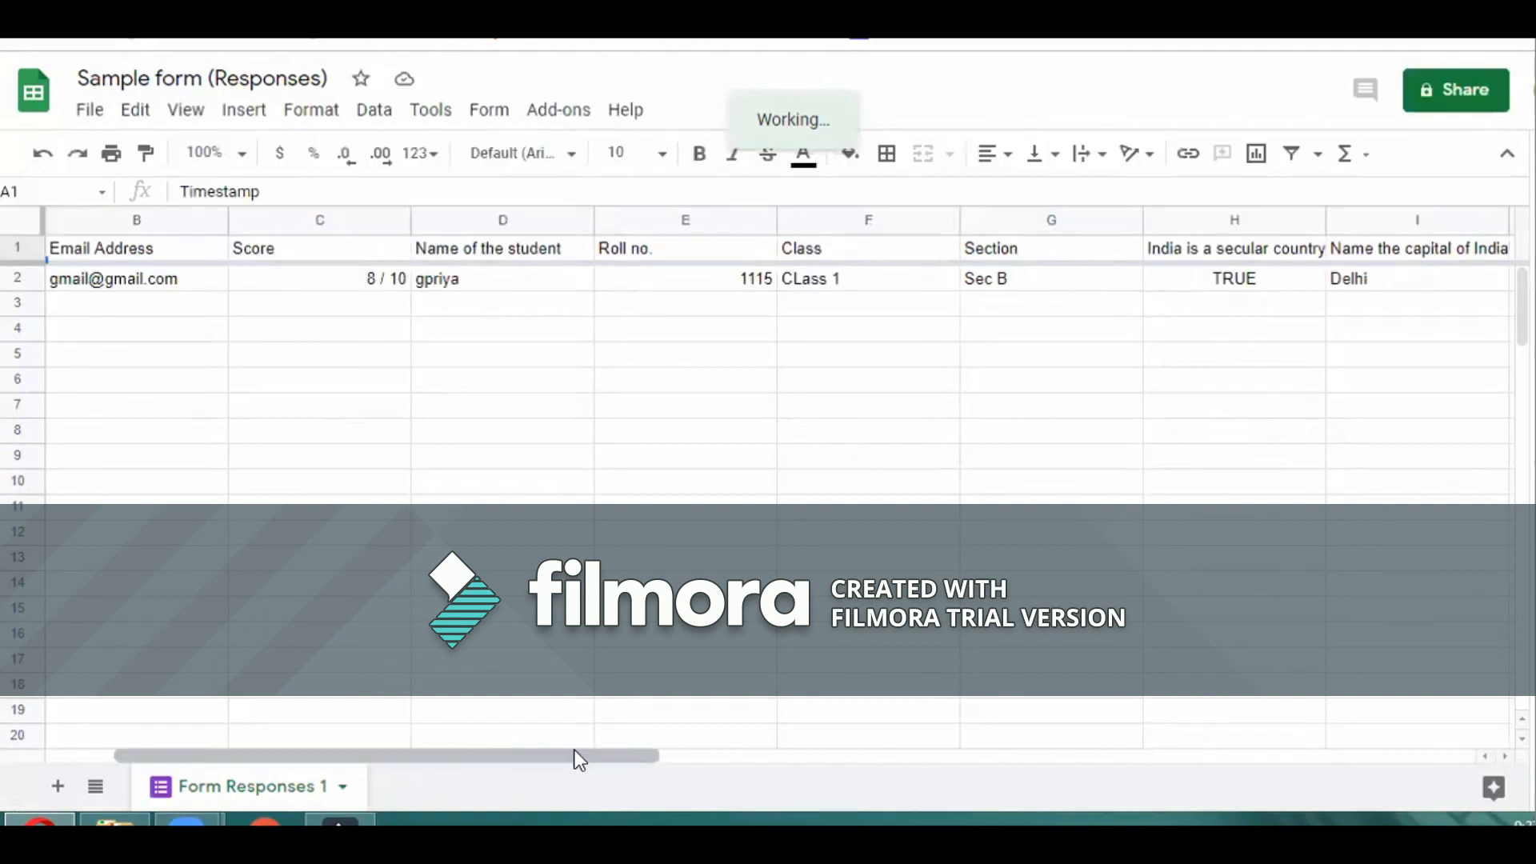
{"action": "left_click_drag", "start_coordinate": [585, 754], "coordinate": [776, 754]}
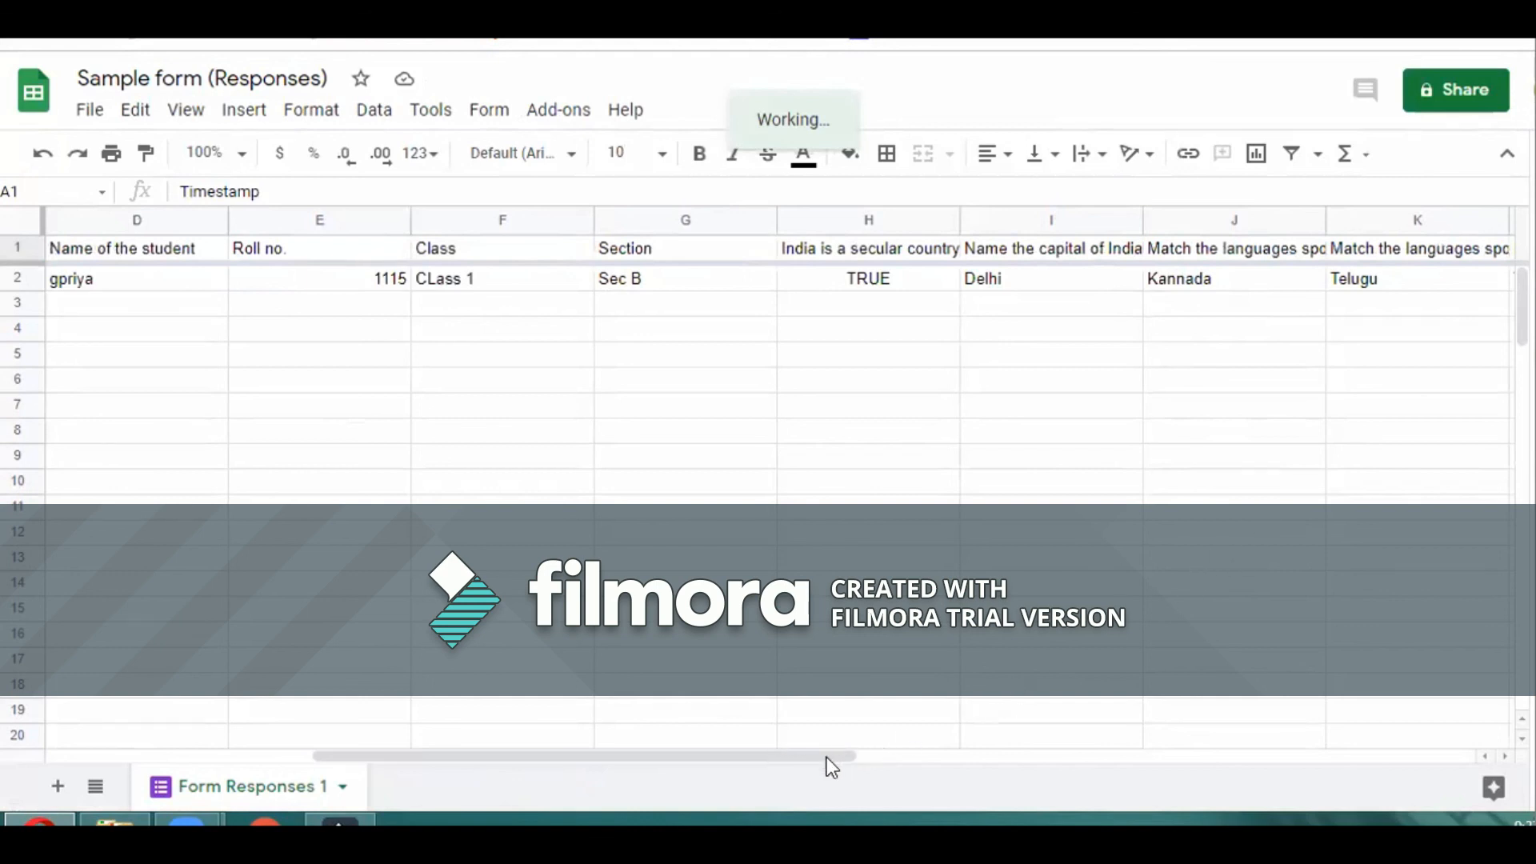
{"action": "left_click_drag", "start_coordinate": [428, 762], "coordinate": [305, 761]}
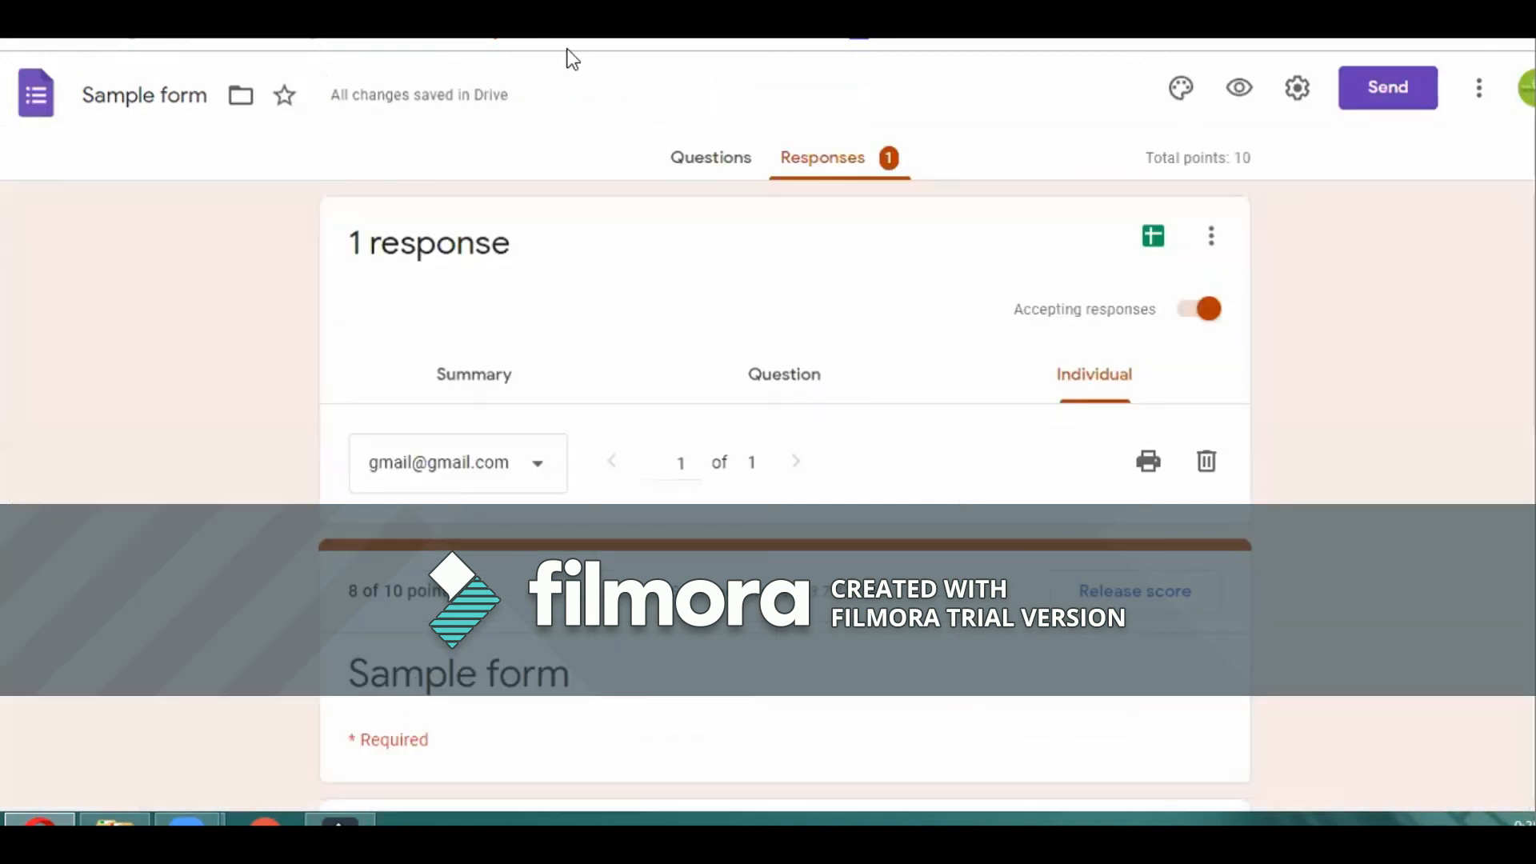
{"action": "left_click", "coordinate": [692, 159]}
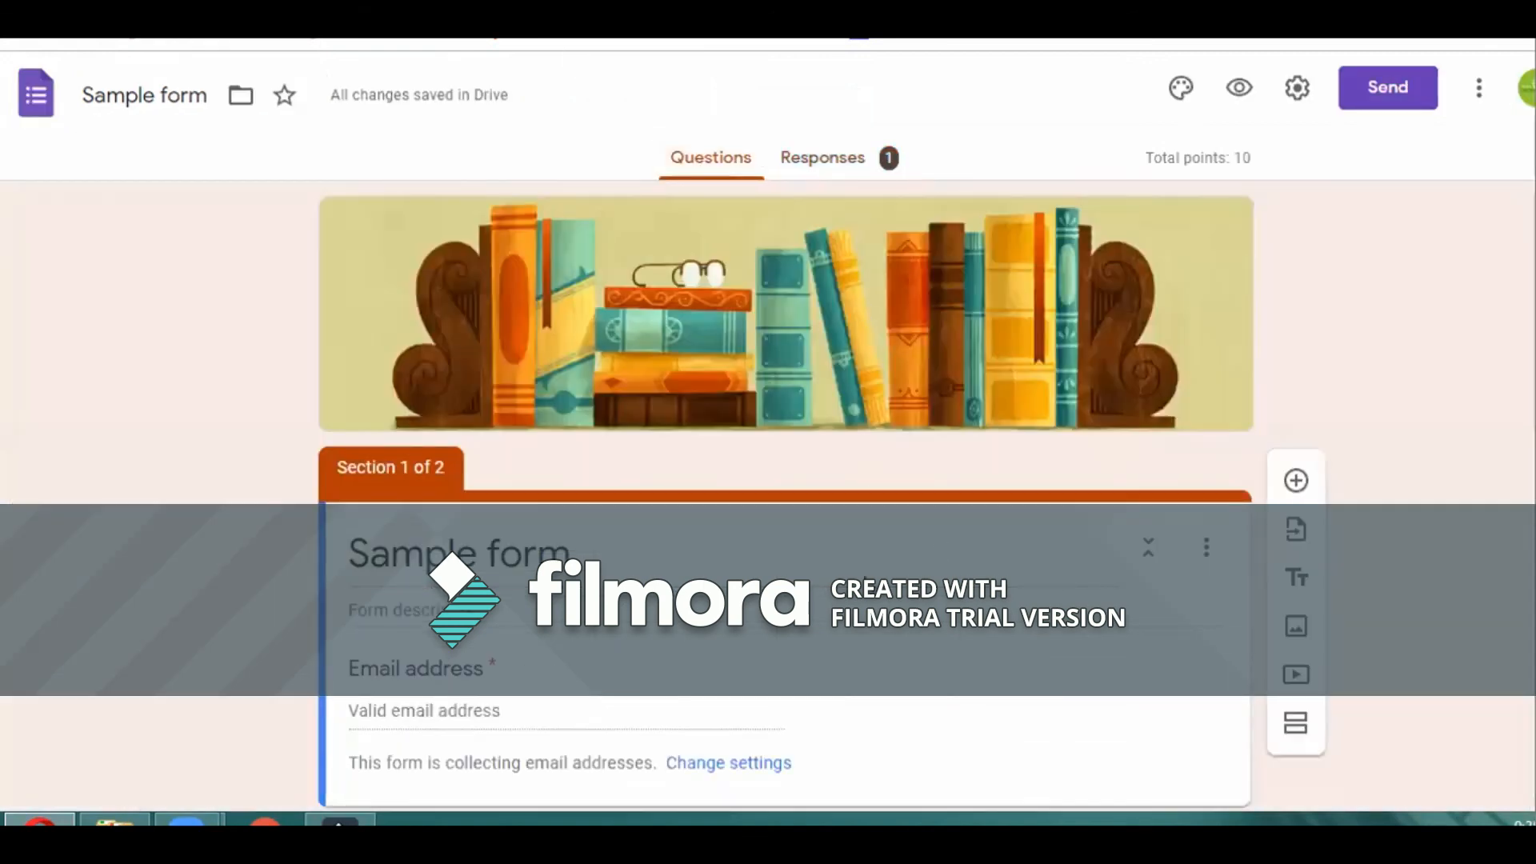